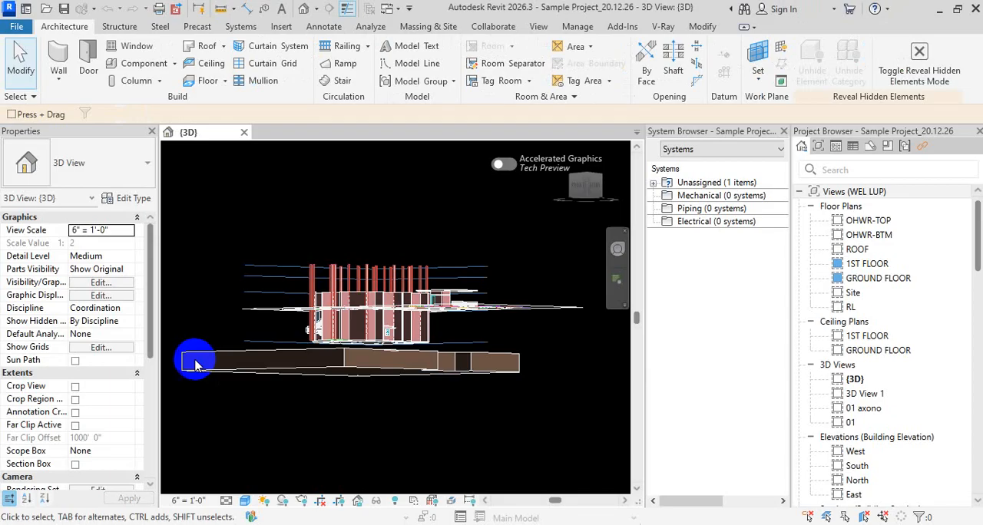
Open the GROUND FLOOR floor plan and frame the rooms around the central hall
double_click(869, 279)
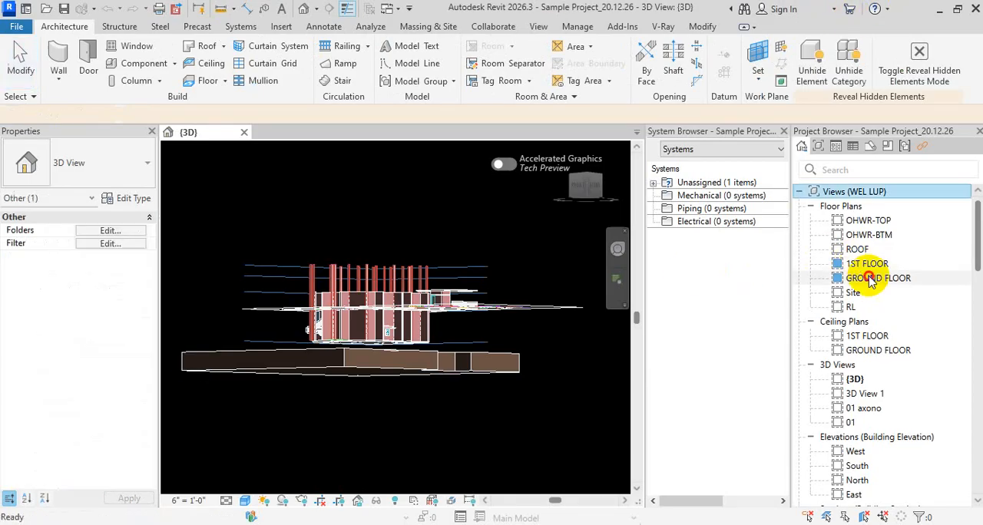
scroll(391, 329, up, 4)
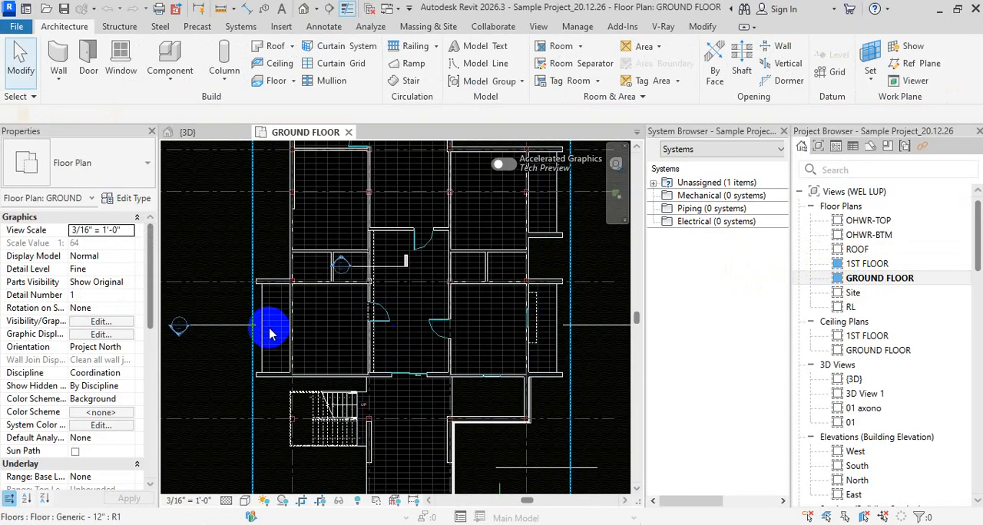
scroll(277, 334, down, 3)
scroll(302, 336, down, 2)
middle_drag(337, 330, 428, 297)
scroll(422, 308, up, 5)
key(d)
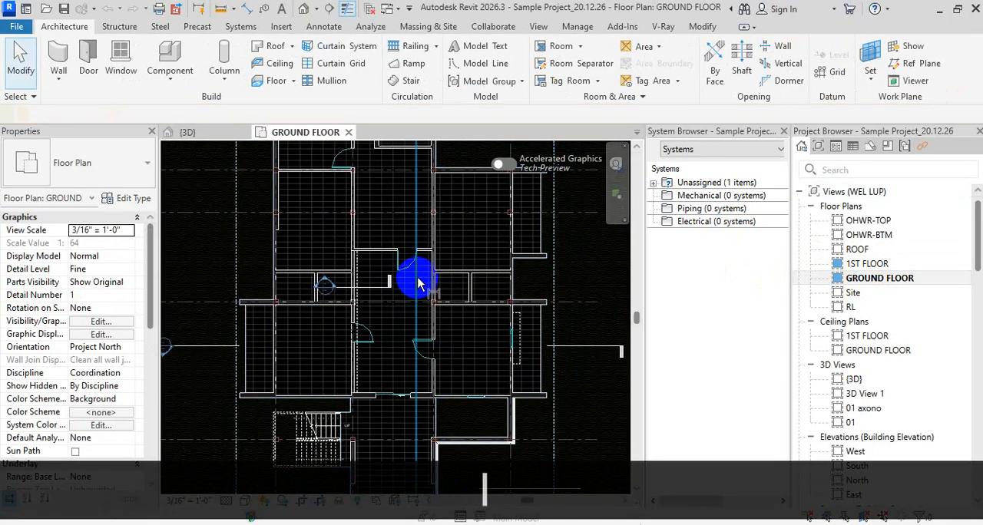
key(i)
key(Escape)
key(Escape)
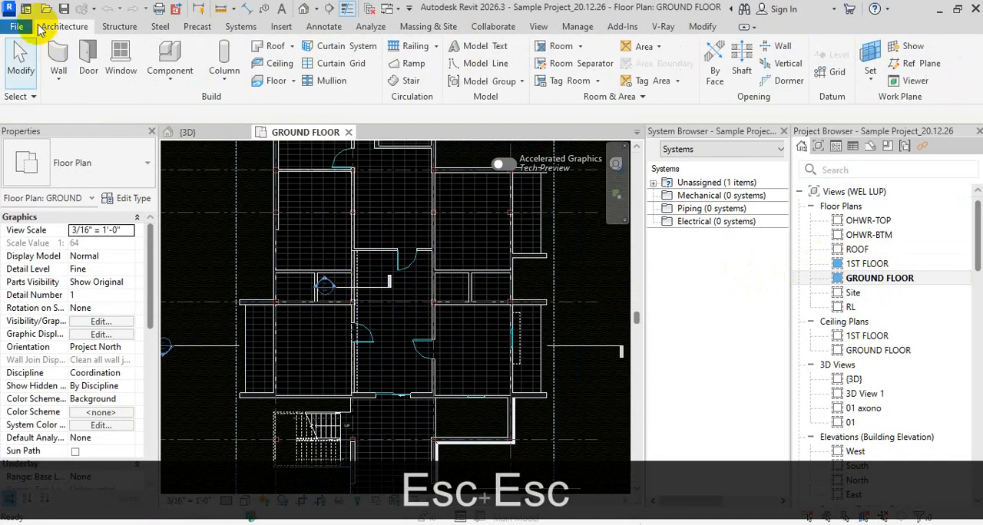
Place a vertical aligned dimension string from the sliding-door wall through both faces of the middle cross wall to the upper room's far wall
click(319, 27)
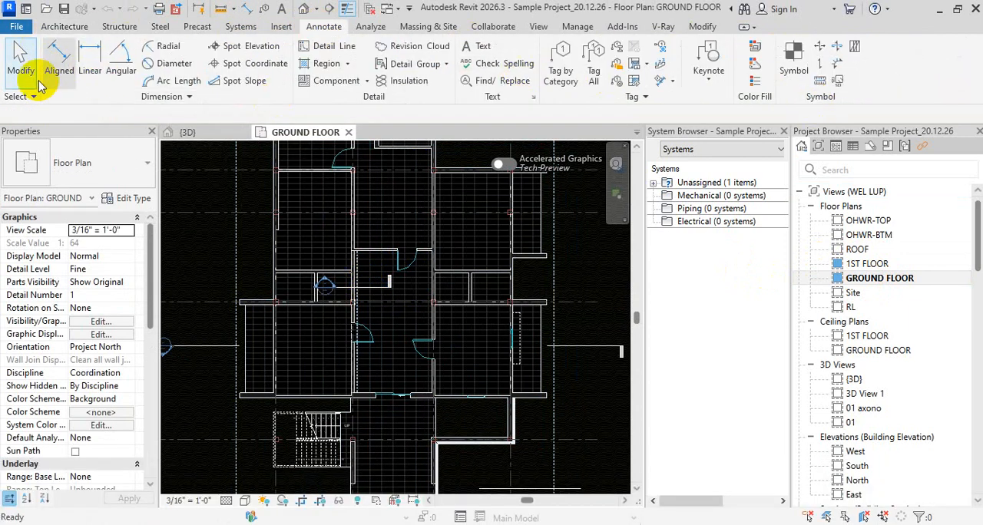
click(60, 60)
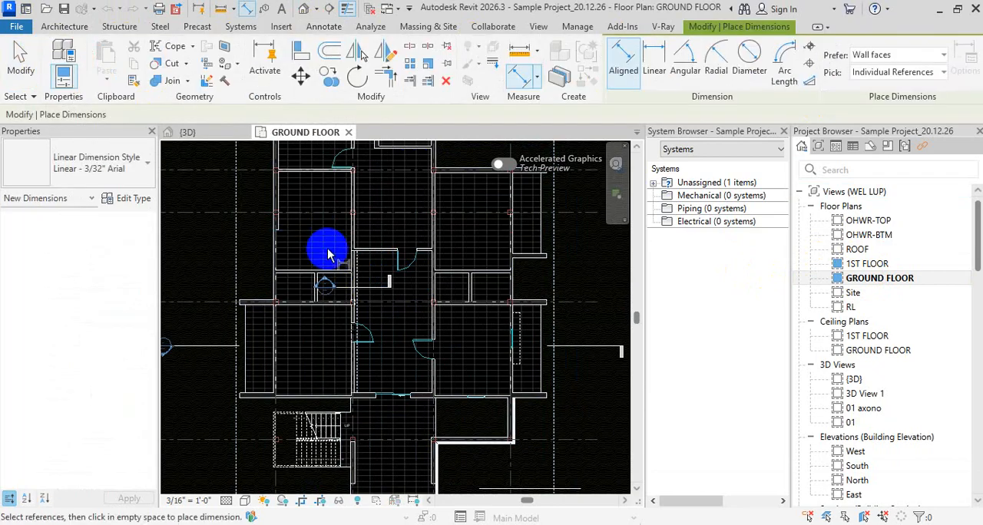
scroll(363, 372, up, 5)
click(380, 344)
scroll(385, 320, down, 4)
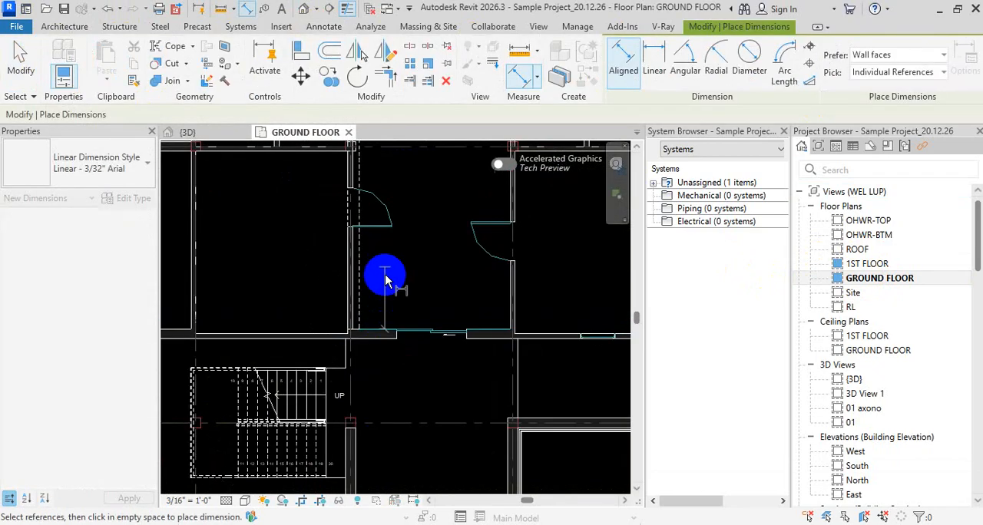
middle_drag(384, 260, 379, 421)
scroll(382, 294, up, 2)
middle_drag(386, 234, 384, 388)
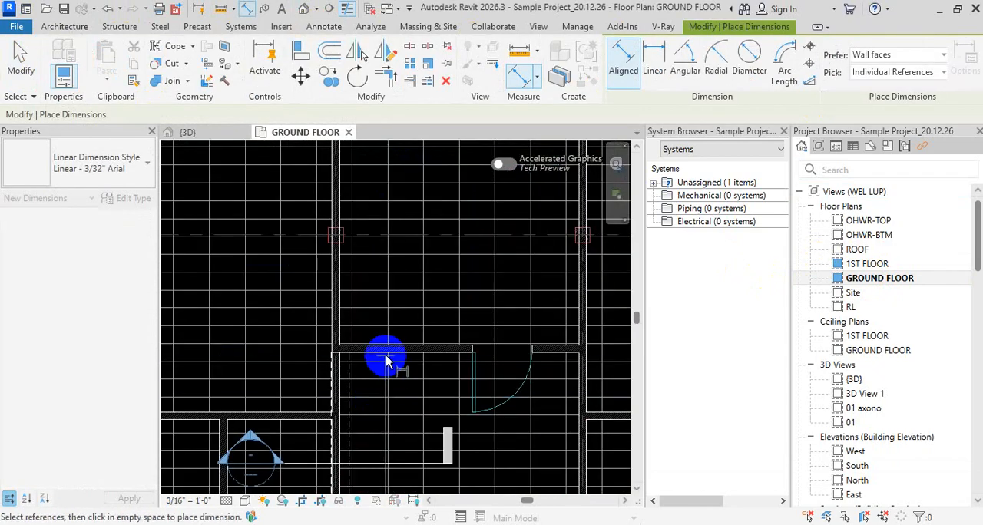
middle_drag(394, 259, 362, 438)
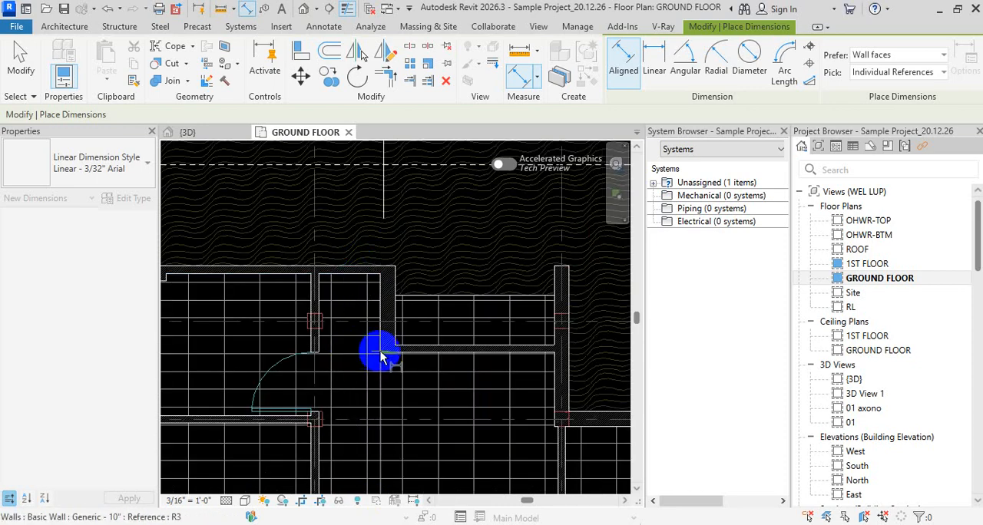
scroll(361, 277, up, 2)
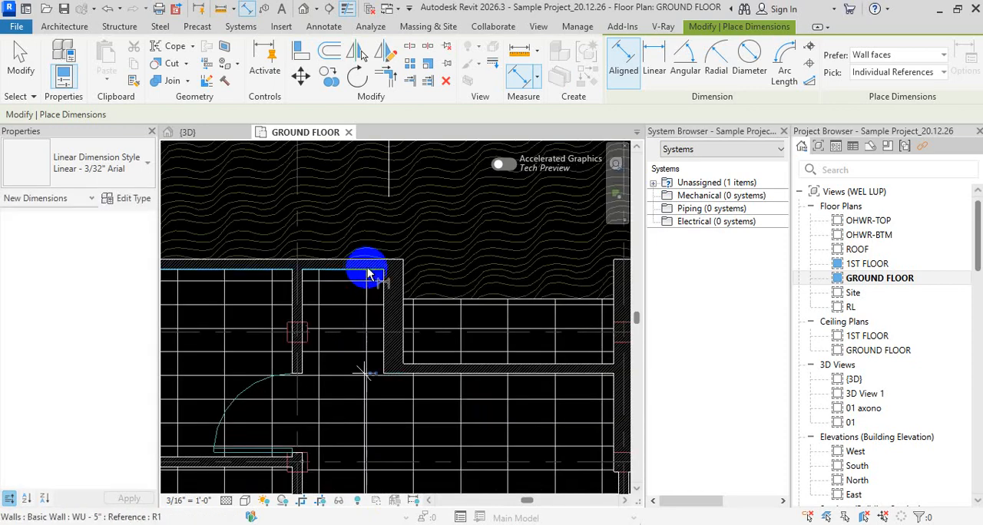
scroll(365, 261, up, 2)
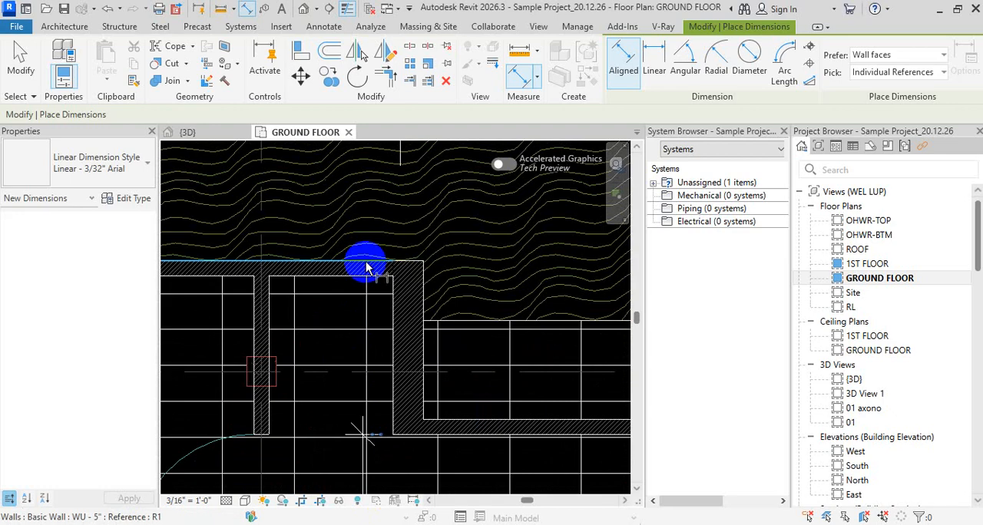
click(372, 262)
scroll(426, 261, down, 3)
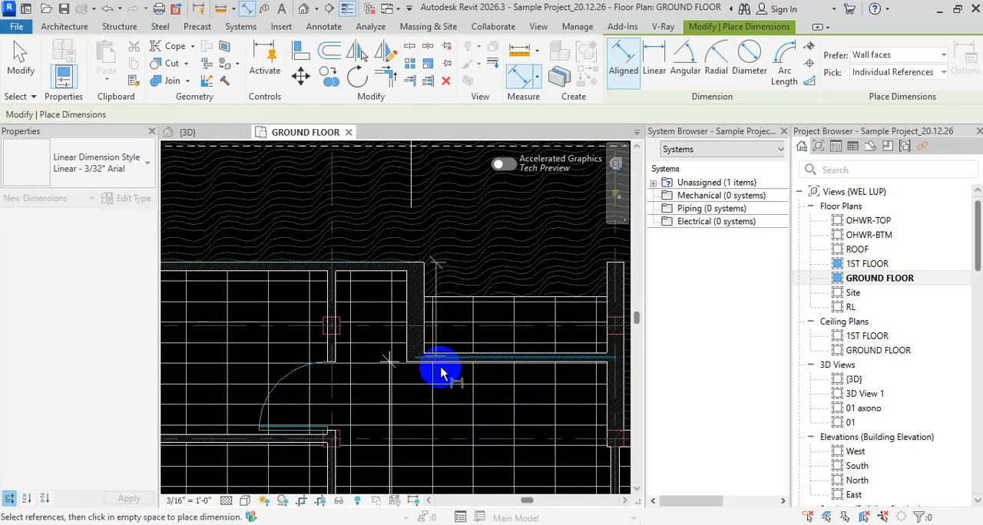
key(Escape)
key(Escape)
key(Escape)
scroll(406, 290, down, 5)
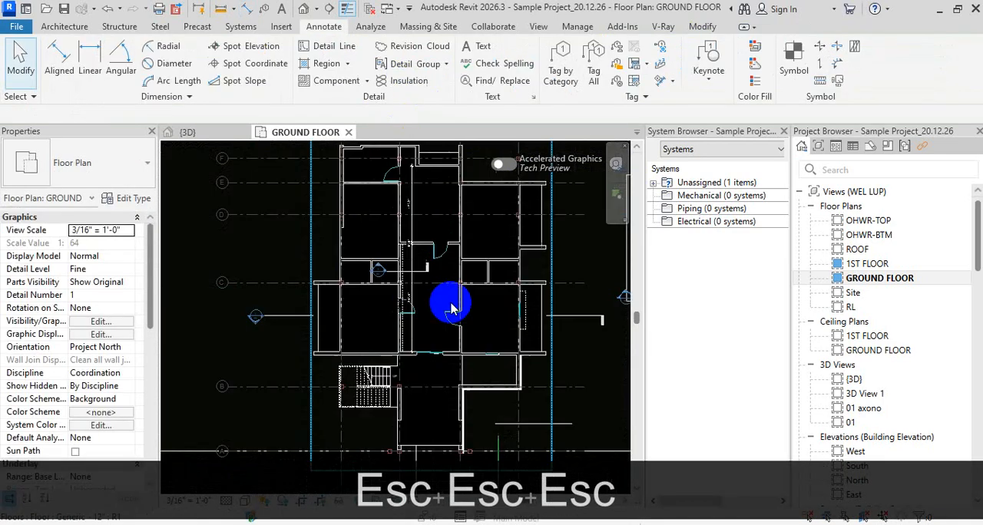
Enter witness line editing for the vertical dimension string and leave it without adding references
middle_drag(456, 314, 454, 370)
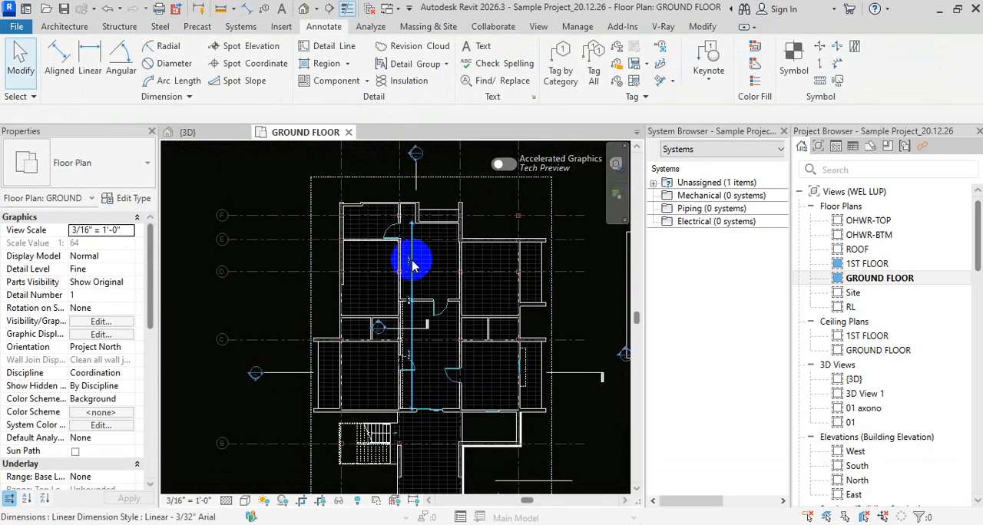
click(413, 265)
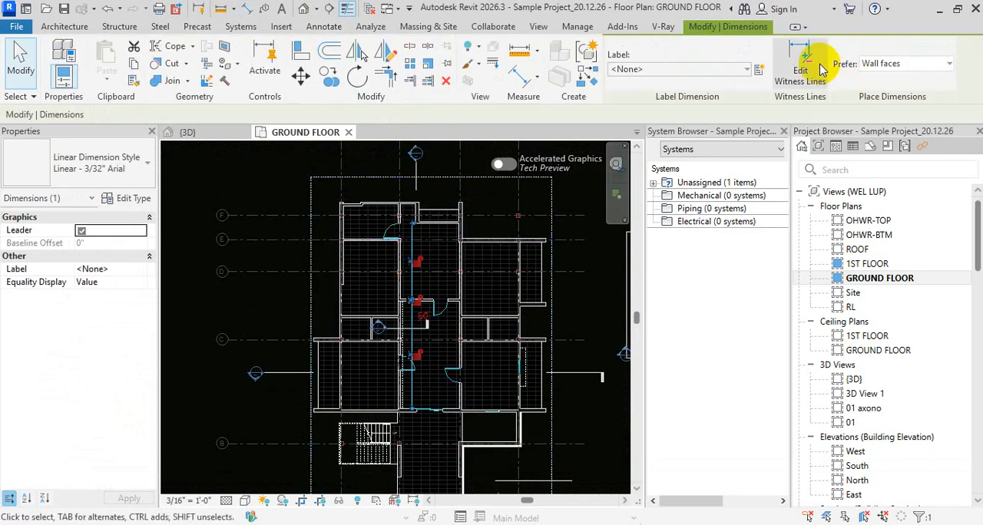
click(804, 75)
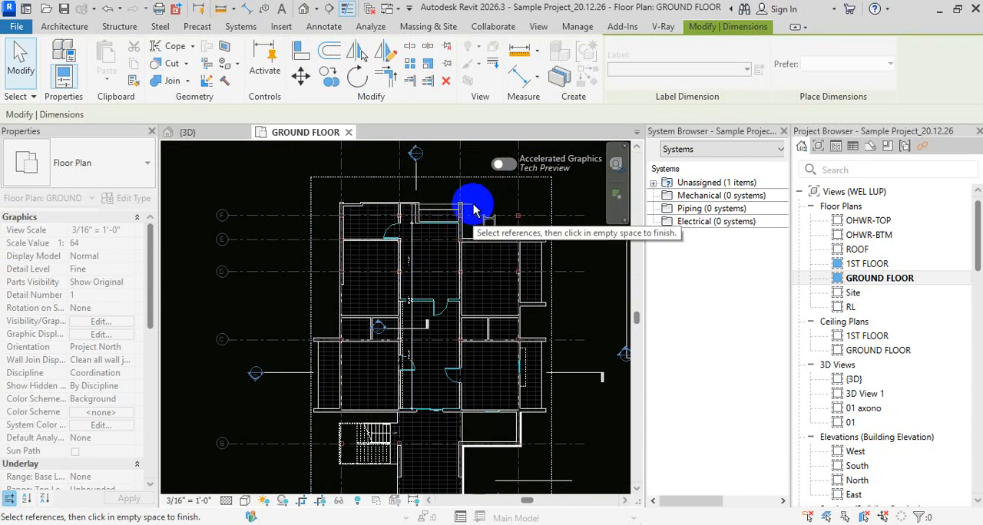
key(Escape)
key(Escape)
Place a separate aligned dimension from the wall corner to the inner and outer faces of the outermost upper wall, and delete it
key(d)
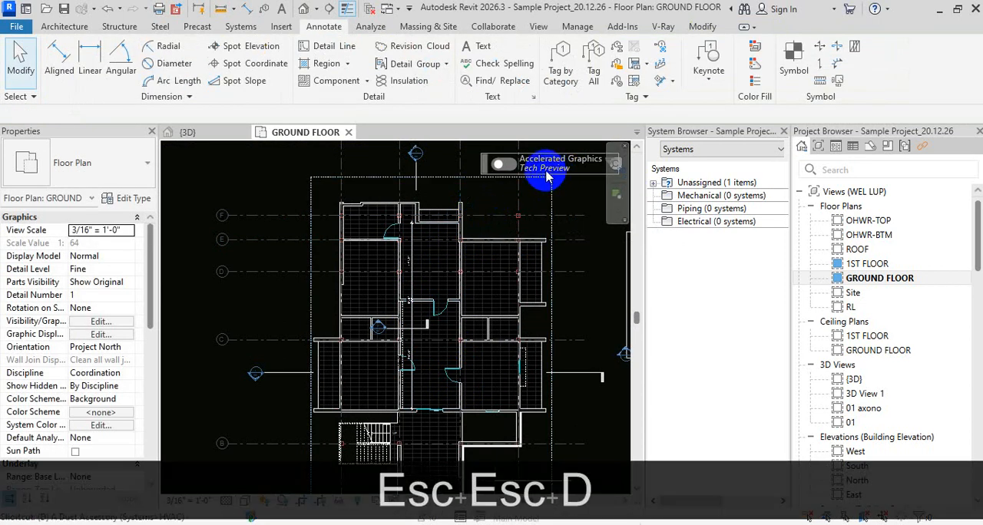
key(i)
scroll(395, 204, up, 5)
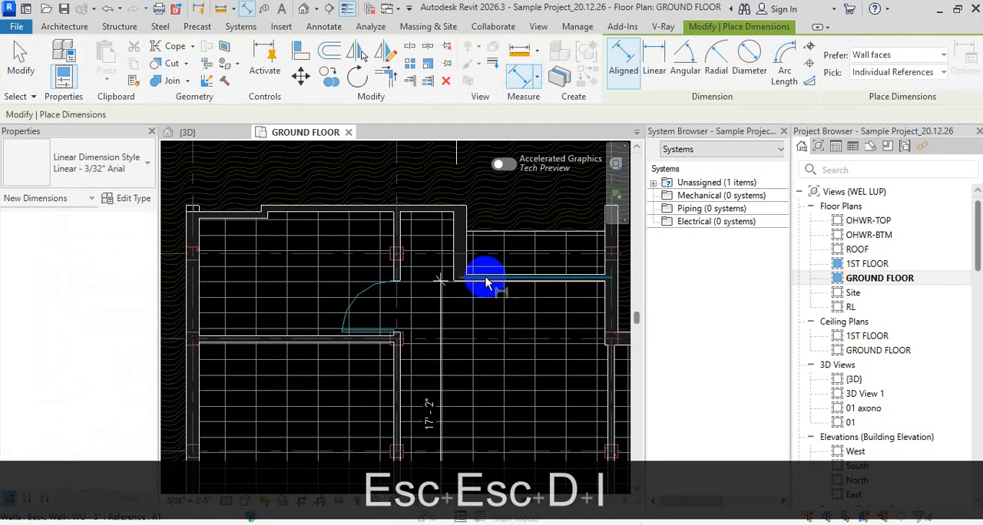
scroll(483, 283, up, 4)
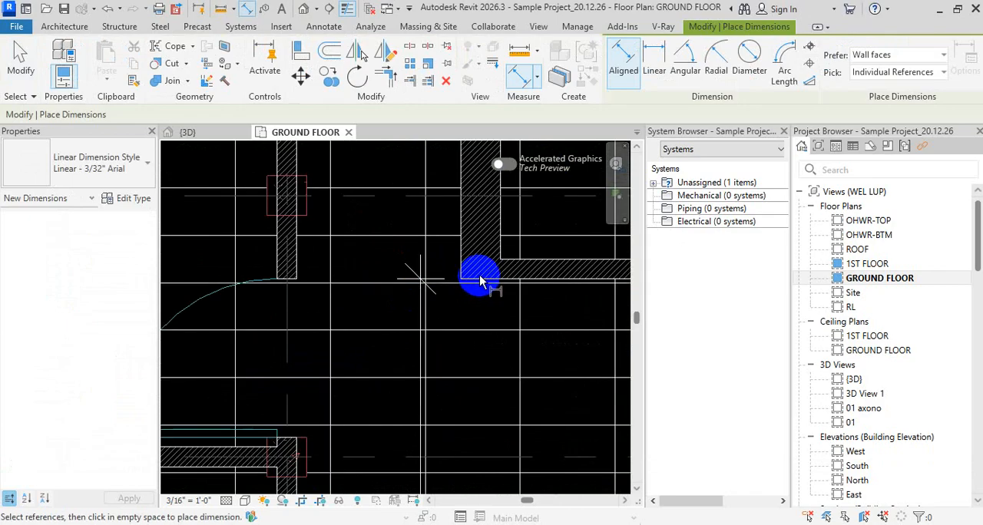
click(475, 279)
scroll(471, 278, down, 2)
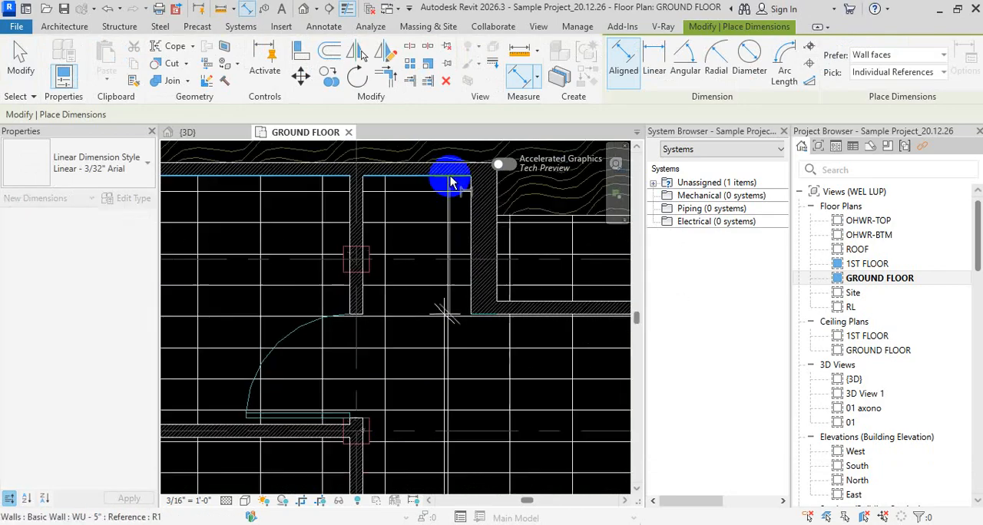
click(451, 180)
click(451, 165)
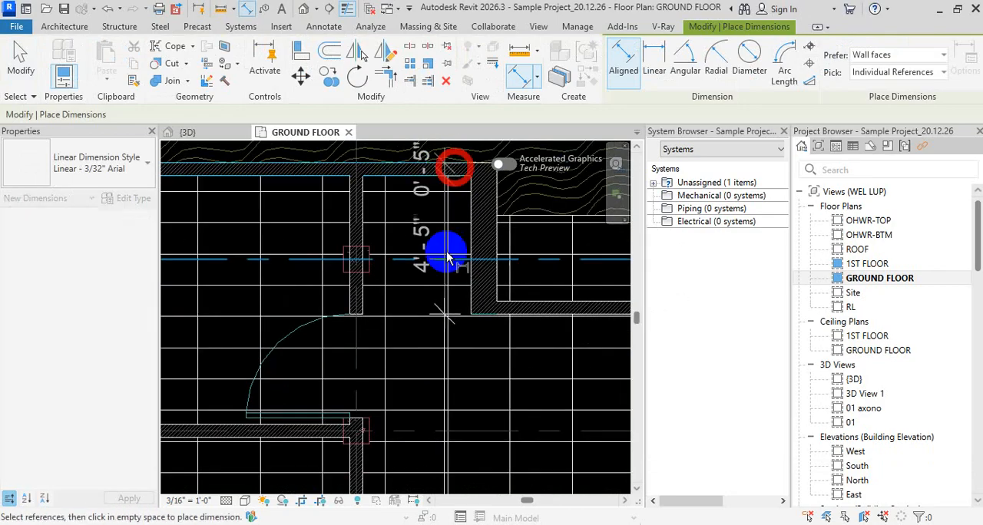
click(446, 329)
key(Escape)
key(Escape)
key(Escape)
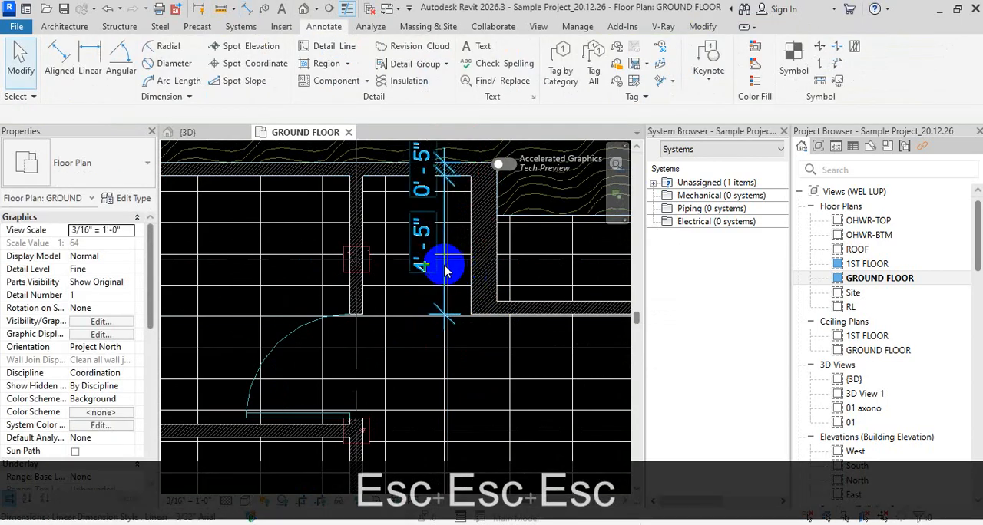
click(442, 268)
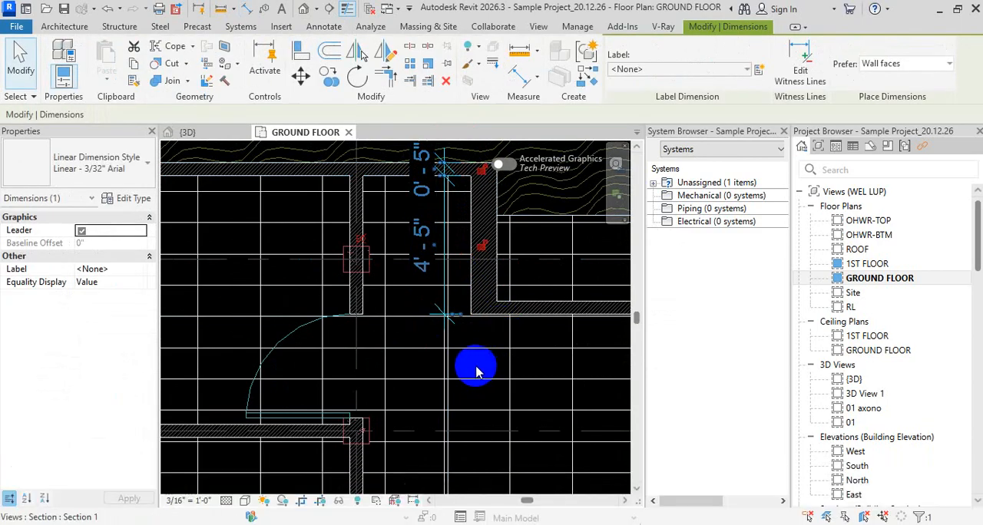
key(Delete)
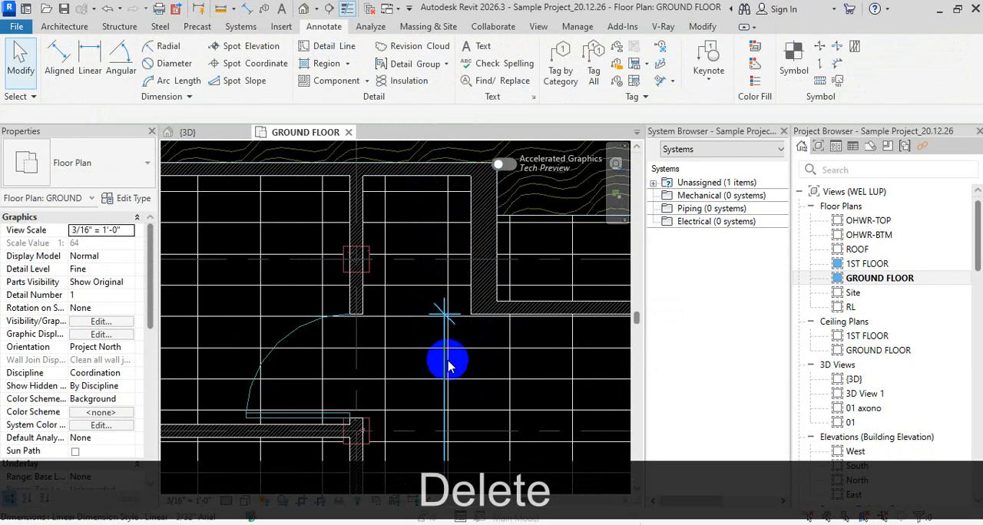
Edit the witness lines of the existing vertical dimension string to add the inner and outer faces of the outermost upper wall
click(449, 366)
click(801, 55)
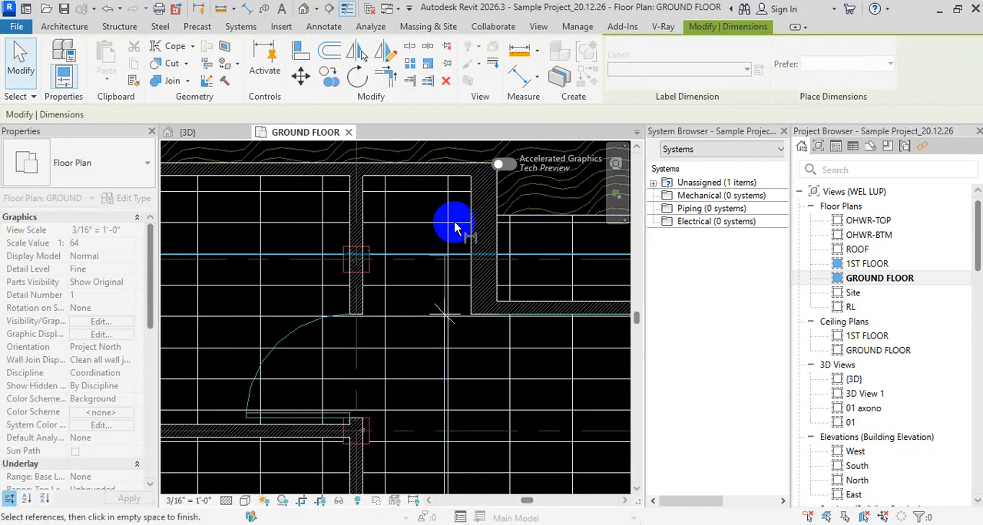
middle_drag(453, 214, 436, 289)
scroll(435, 274, up, 1)
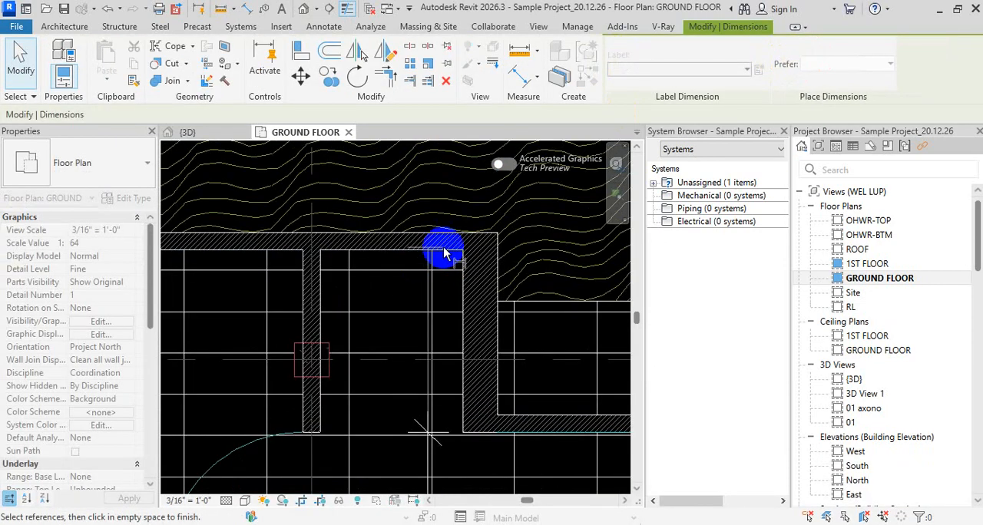
click(496, 215)
scroll(518, 182, down, 3)
key(Escape)
key(Escape)
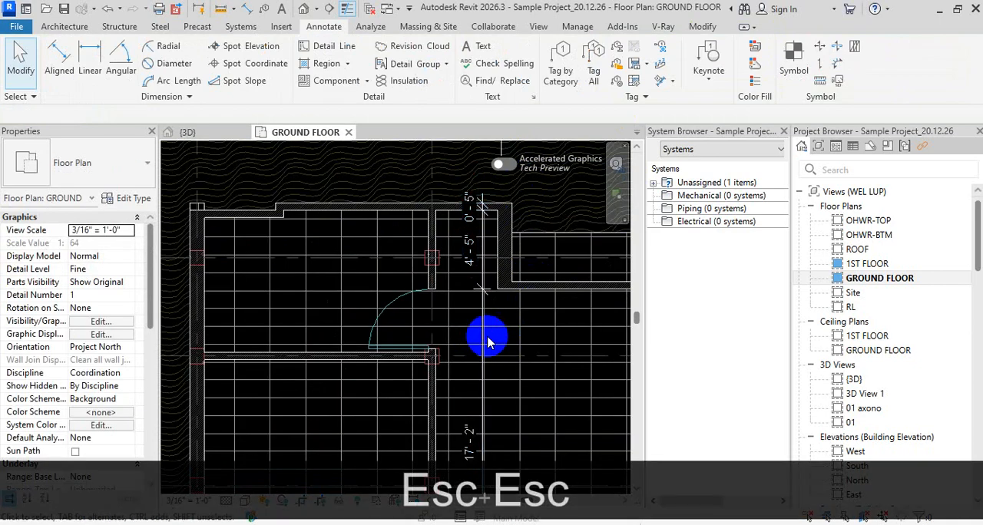
Edit the same dimension string's witness lines to add grid line A and the outer face of the sliding-door wall
click(482, 346)
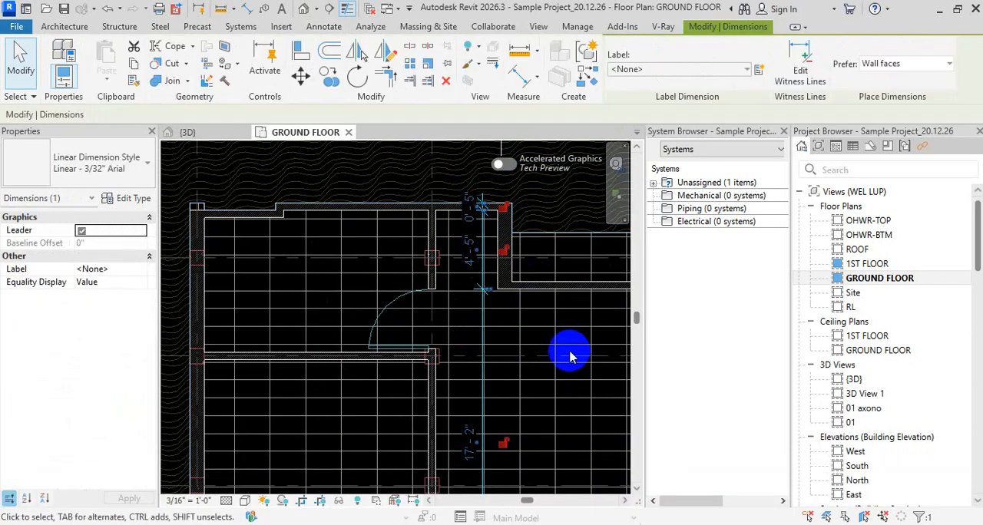
middle_drag(576, 351, 575, 255)
scroll(537, 215, up, 2)
scroll(539, 396, down, 1)
middle_drag(573, 432, 532, 229)
click(800, 61)
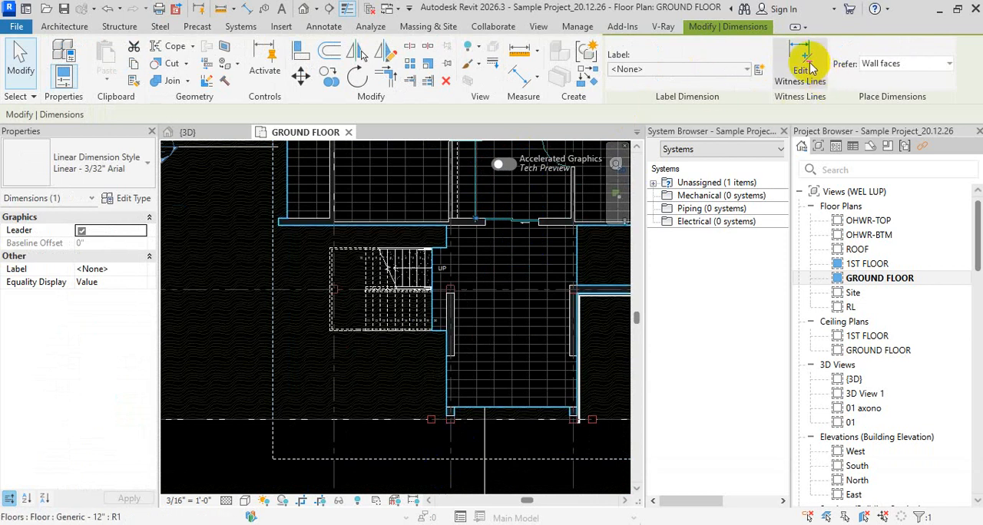
scroll(506, 472, up, 1)
middle_drag(506, 472, 480, 288)
click(479, 282)
scroll(462, 377, down, 8)
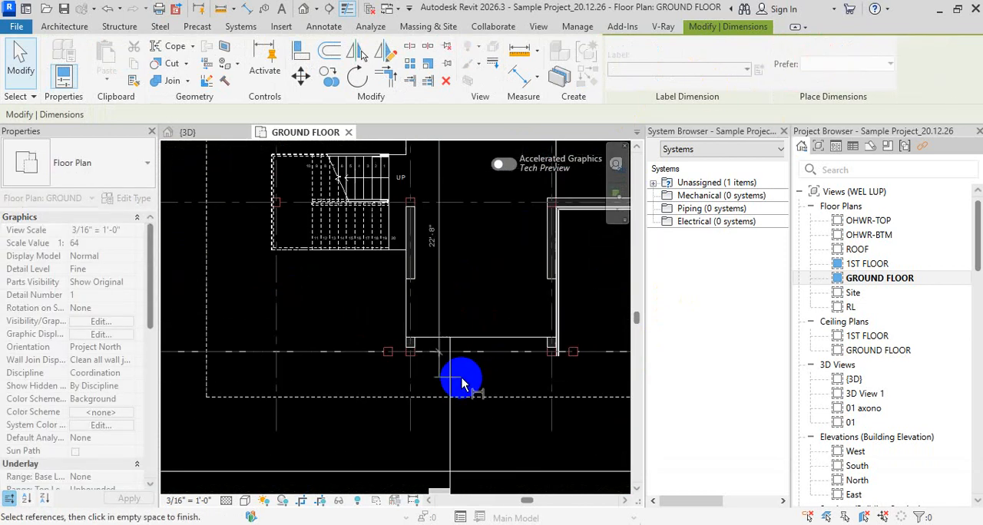
scroll(459, 264, up, 4)
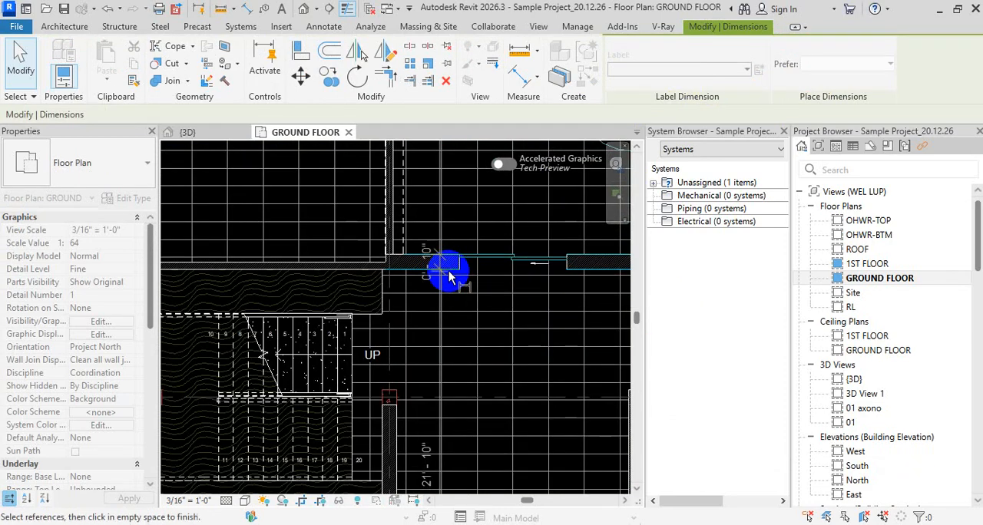
scroll(557, 349, down, 2)
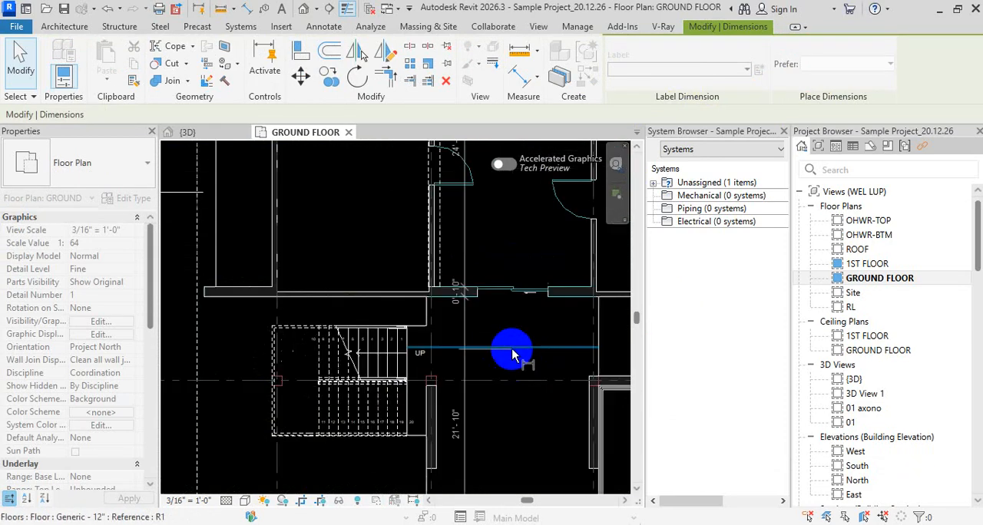
Remove the witness line at grid line A from the vertical dimension string
middle_drag(523, 420, 524, 212)
scroll(503, 322, up, 1)
scroll(469, 322, up, 1)
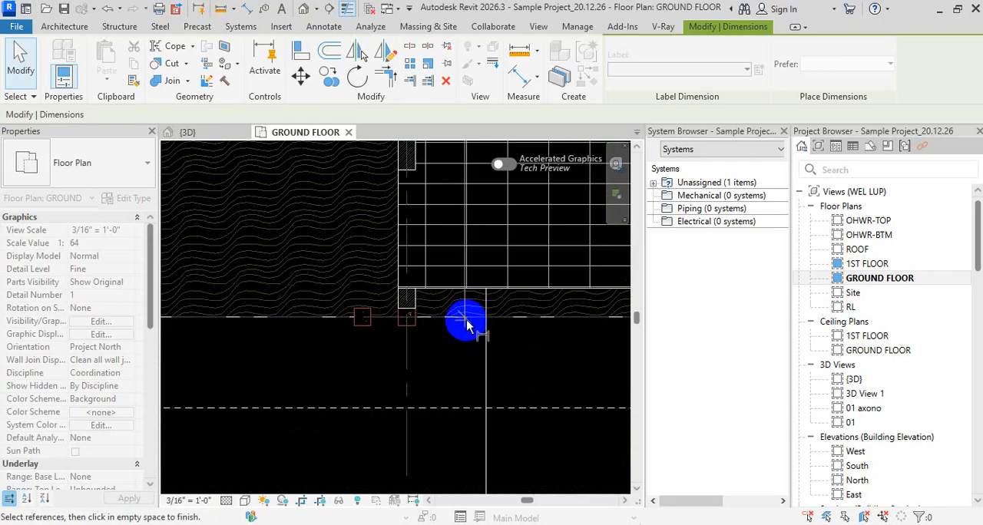
scroll(477, 378, down, 2)
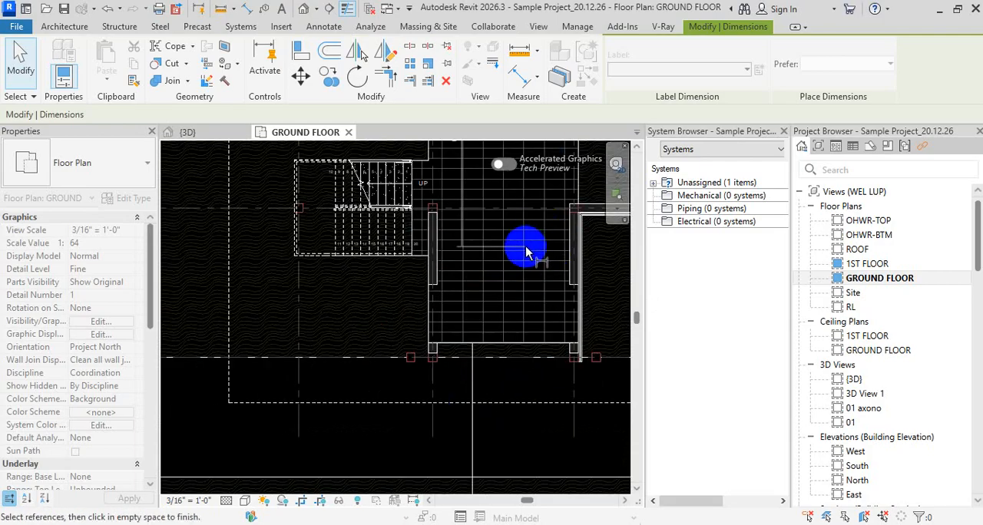
Edit the vertical dimension string's witness lines to add the lower end face of the lowest short wall
scroll(526, 276, down, 2)
middle_drag(516, 278, 511, 320)
scroll(567, 289, up, 4)
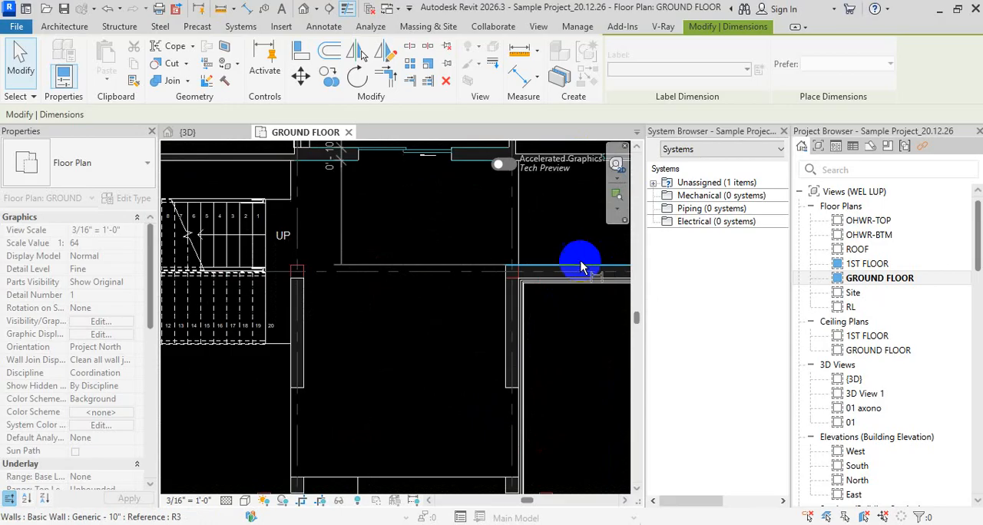
middle_drag(569, 268, 547, 340)
click(526, 339)
middle_drag(507, 412, 523, 166)
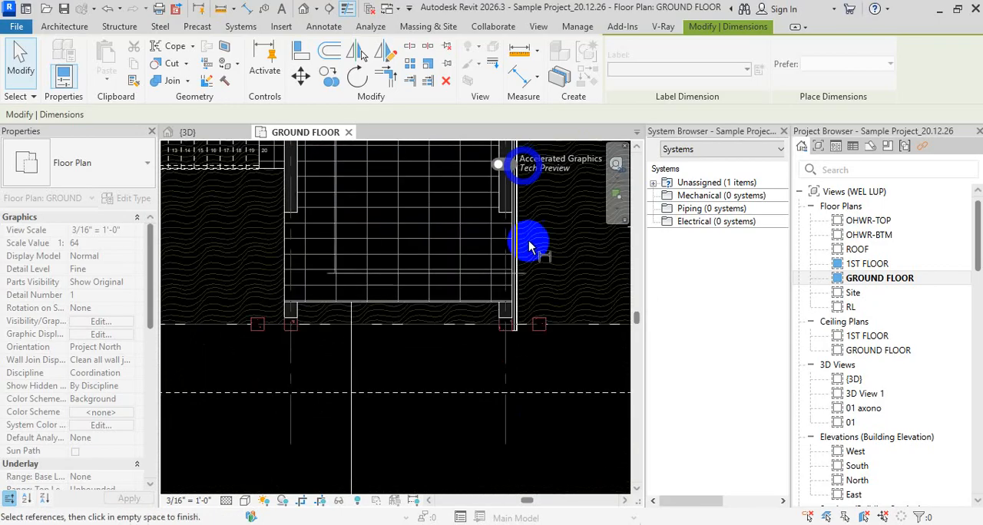
scroll(524, 313, up, 1)
click(511, 337)
scroll(459, 347, up, 2)
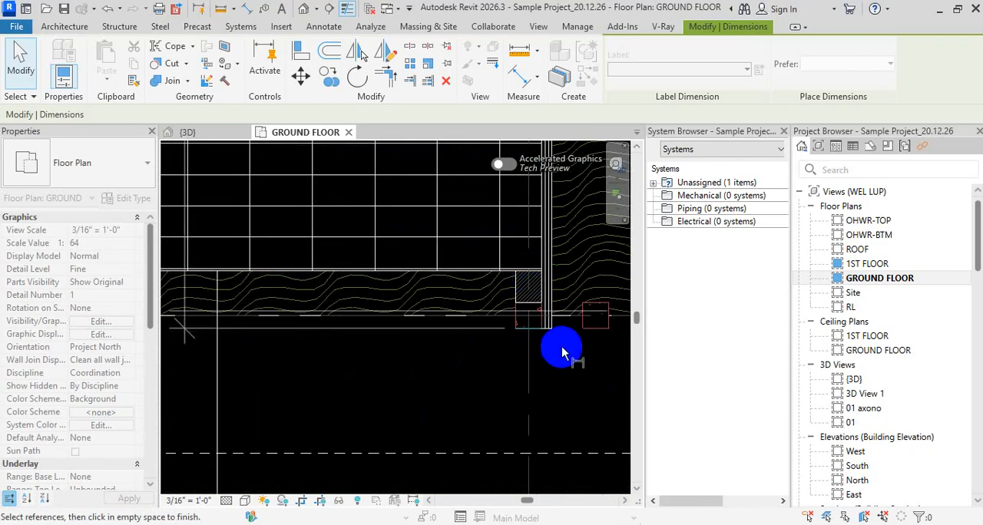
Add the front edge of the tiled floor to the same dimension string and finish editing its witness lines
scroll(549, 352, down, 1)
scroll(538, 296, up, 1)
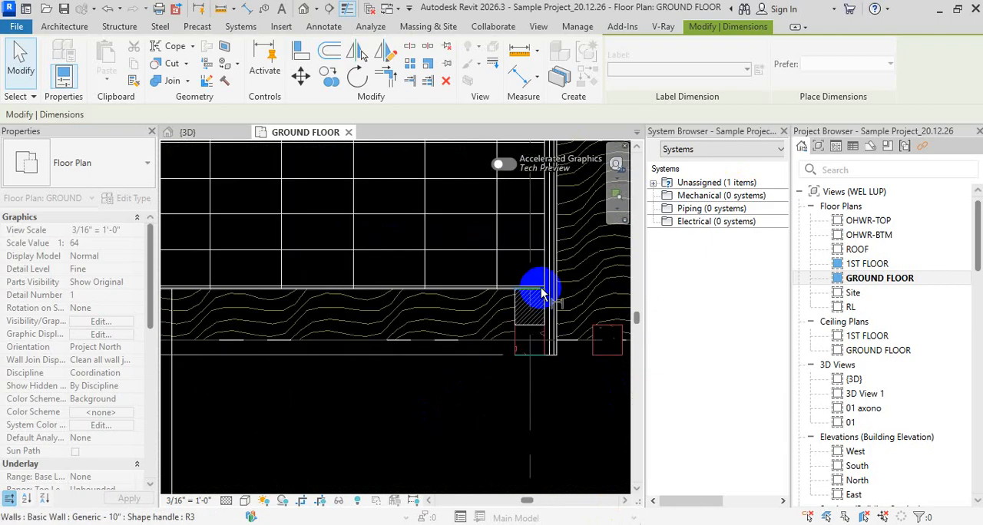
scroll(512, 281, down, 2)
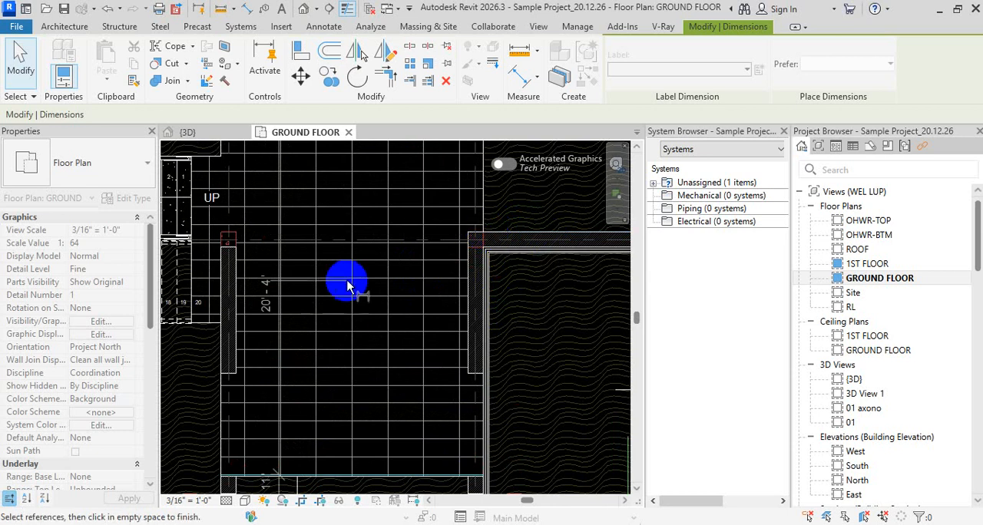
scroll(367, 330, down, 2)
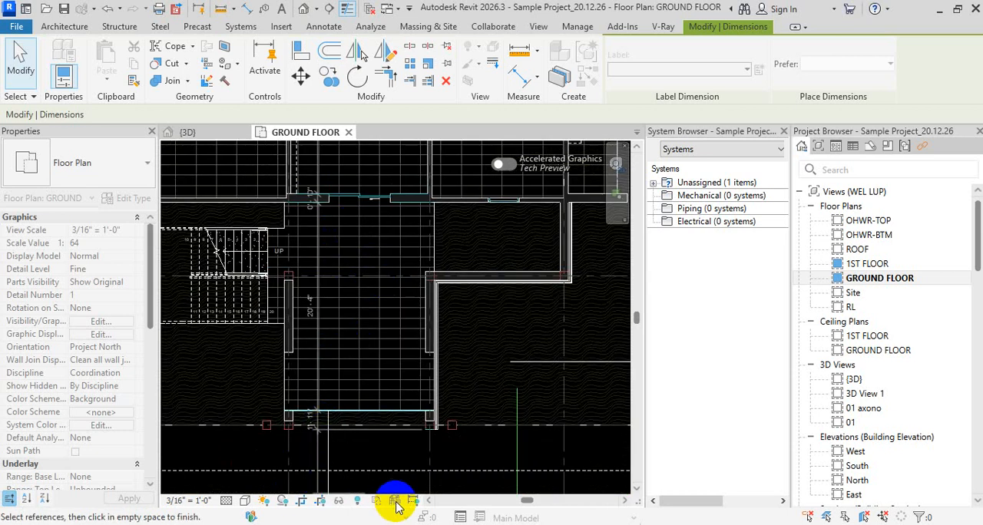
key(Escape)
scroll(454, 453, down, 2)
key(Escape)
key(Escape)
mouse_move(465, 327)
middle_down()
mouse_move(480, 352)
mouse_move(473, 414)
middle_up()
key(d)
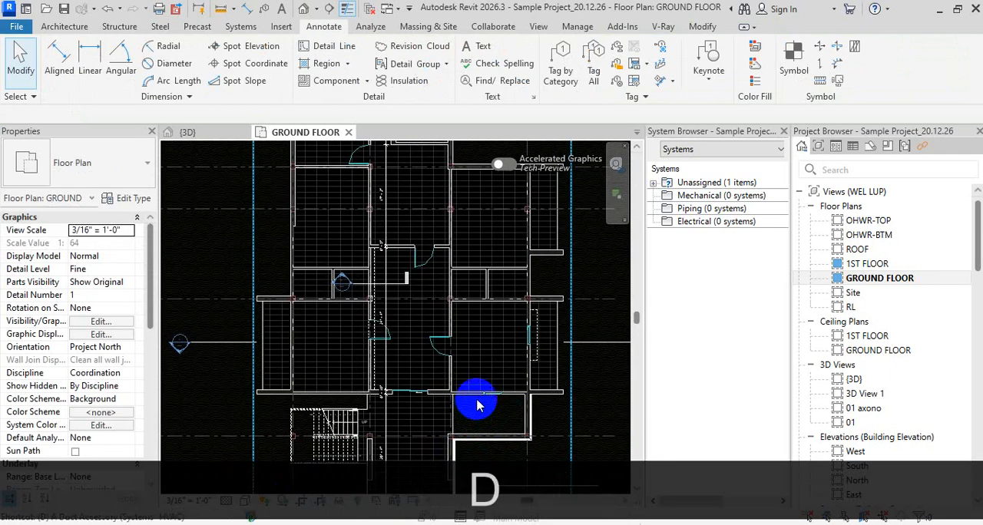
key(i)
scroll(362, 219, up, 3)
middle_drag(362, 220, 412, 318)
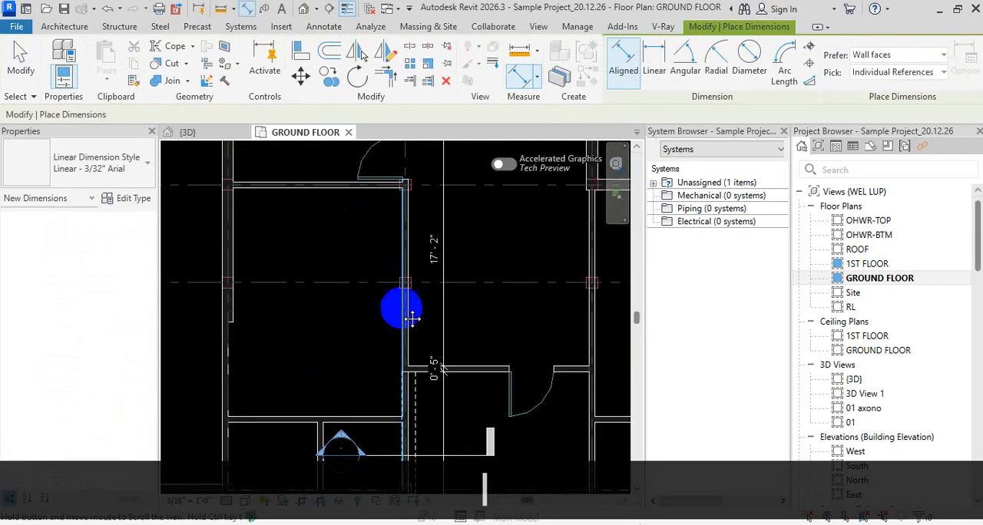
scroll(407, 317, down, 4)
mouse_move(406, 362)
middle_down()
mouse_move(351, 213)
mouse_move(391, 271)
mouse_move(459, 300)
middle_up()
key(Escape)
key(Escape)
key(Escape)
Temporarily isolate the wall and dimension categories in the ground floor plan, using a Generic - 10" wall and the vertical dimension string
click(441, 255)
scroll(440, 256, up, 3)
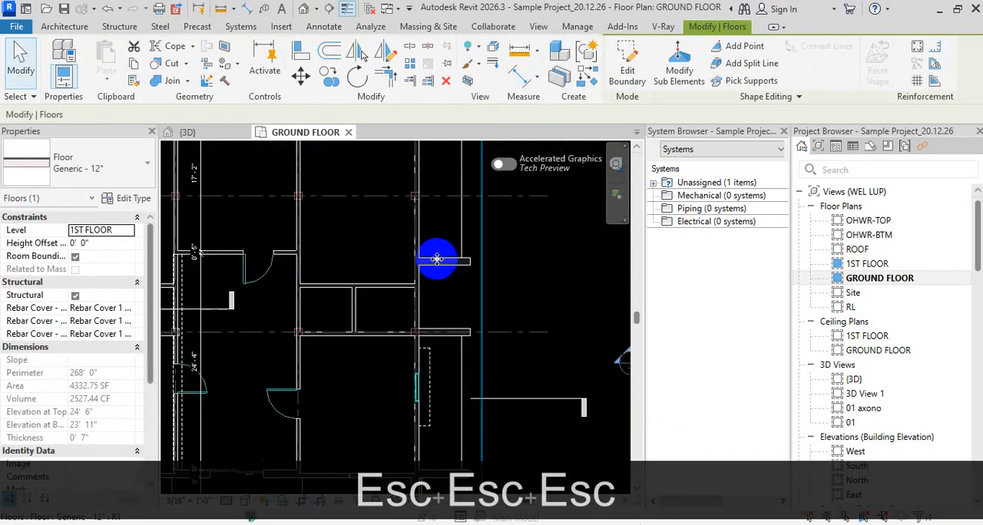
key(Escape)
click(442, 268)
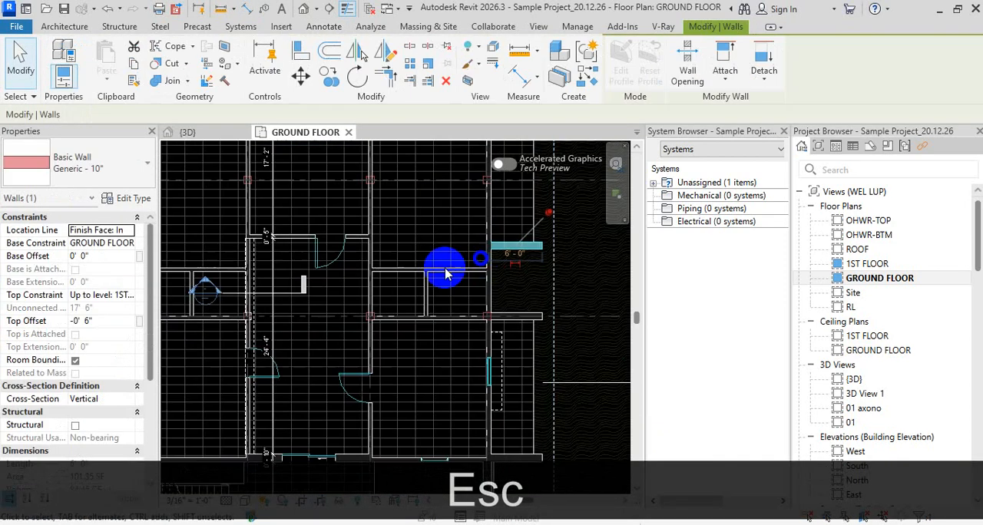
ctrl+click(269, 289)
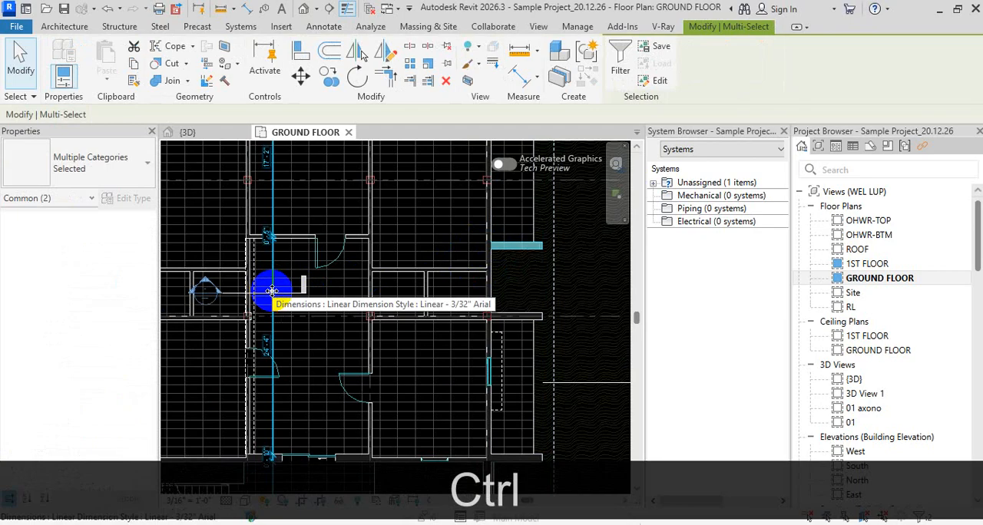
key(ctrl+i)
key(ctrl+c)
scroll(363, 327, down, 3)
key(Escape)
key(Escape)
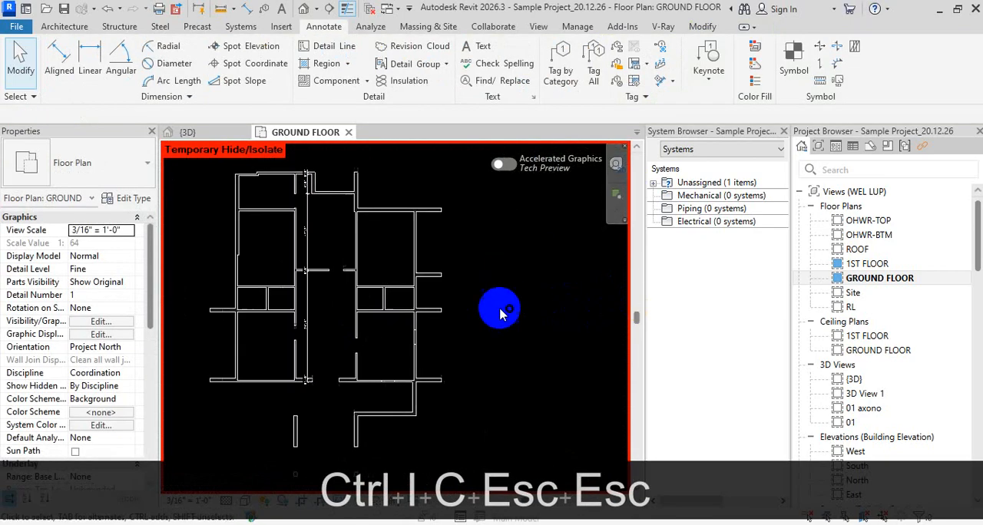
Inspect the extents of the long WU - 5" right-hand exterior wall and the short Generic - 10" wall below it
click(415, 252)
scroll(450, 401, up, 4)
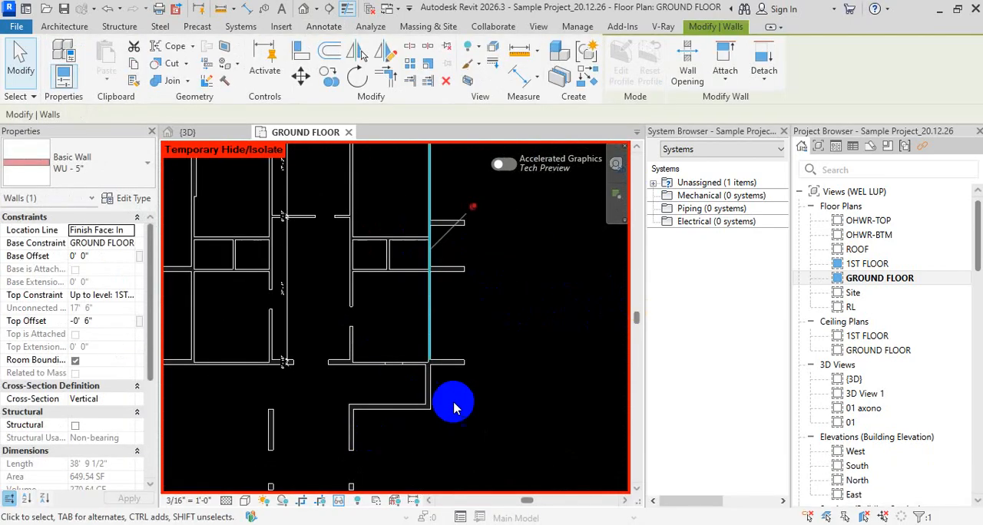
key(Escape)
click(407, 388)
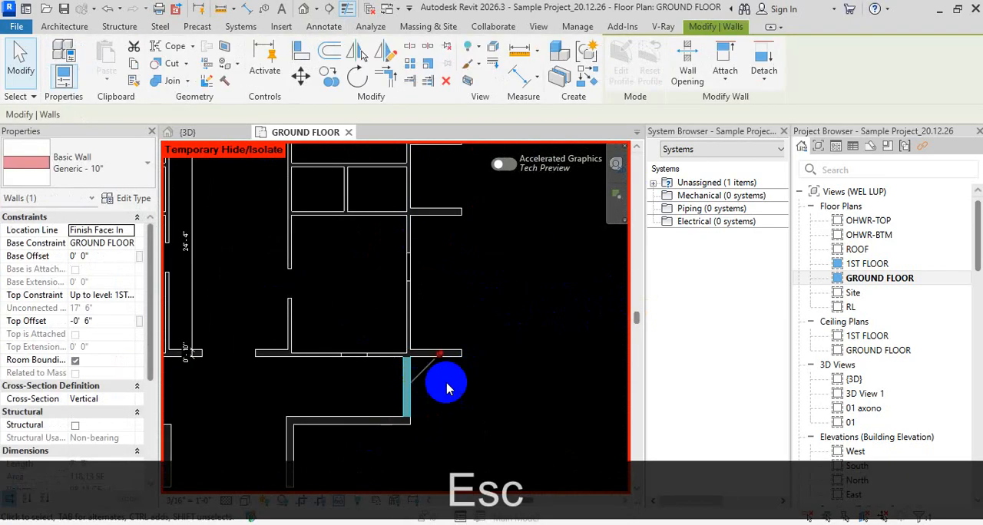
scroll(447, 368, down, 3)
key(Escape)
key(Escape)
click(429, 328)
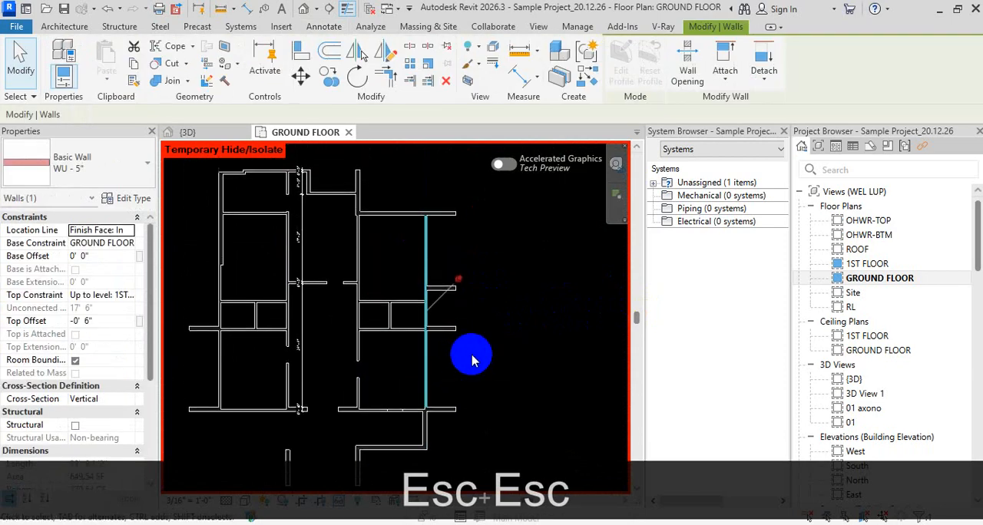
key(Escape)
Start an aligned dimension that prefers Wall faces and picks Entire Walls
key(d)
key(i)
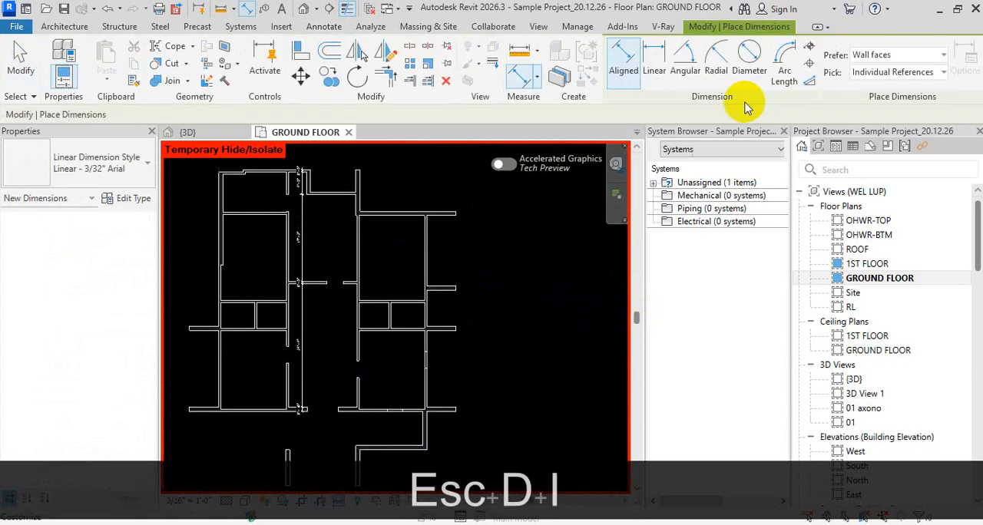
click(914, 60)
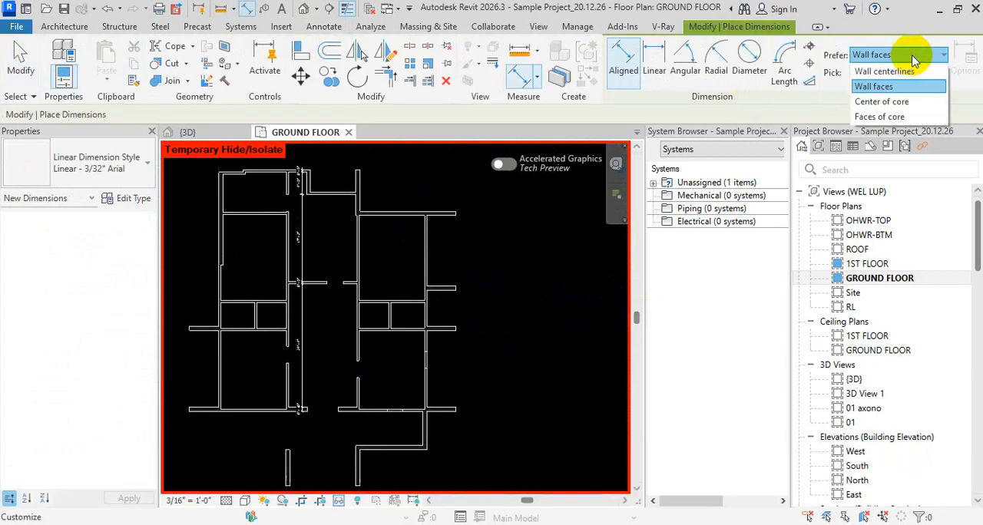
click(911, 86)
click(912, 73)
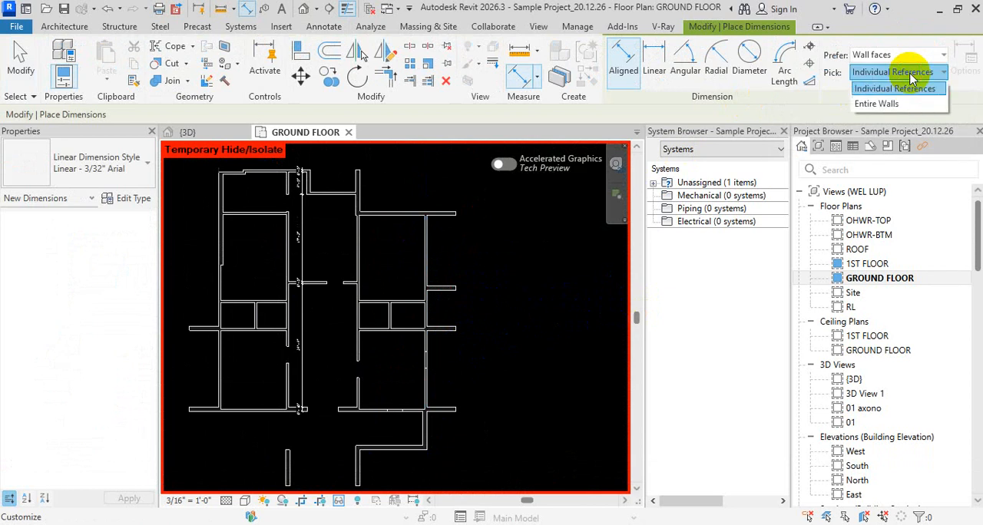
click(899, 104)
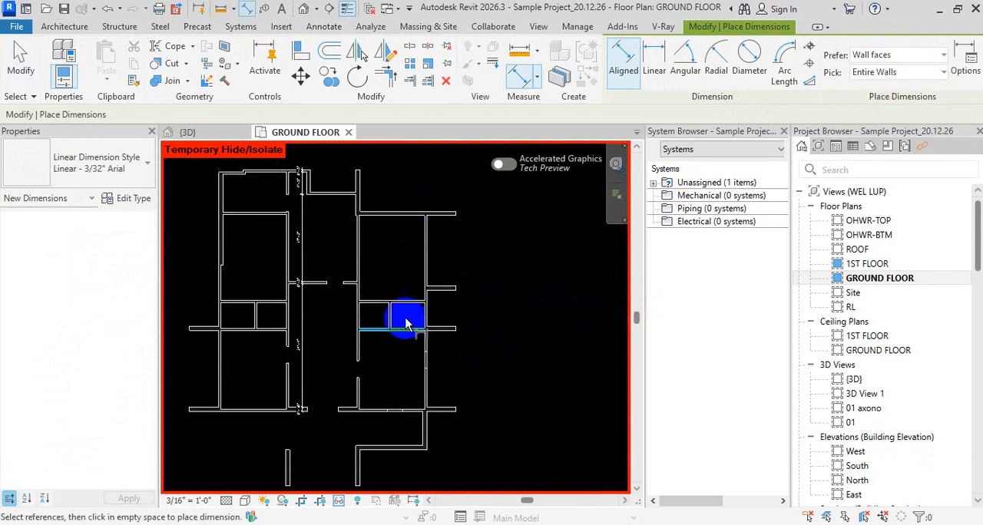
Place an entire-wall dimension for the long right-hand exterior wall, outside the projecting short walls
click(422, 282)
scroll(469, 282, up, 3)
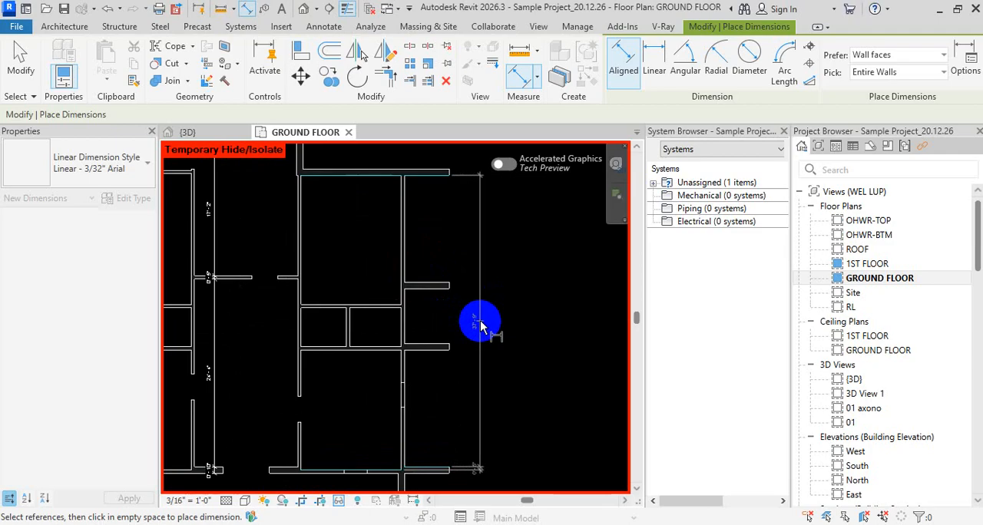
scroll(480, 327, up, 5)
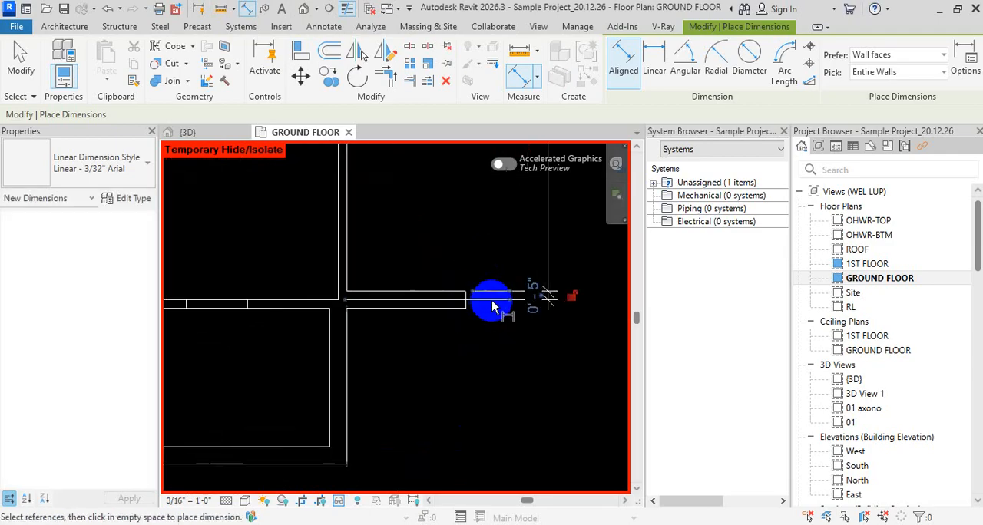
scroll(482, 316, down, 5)
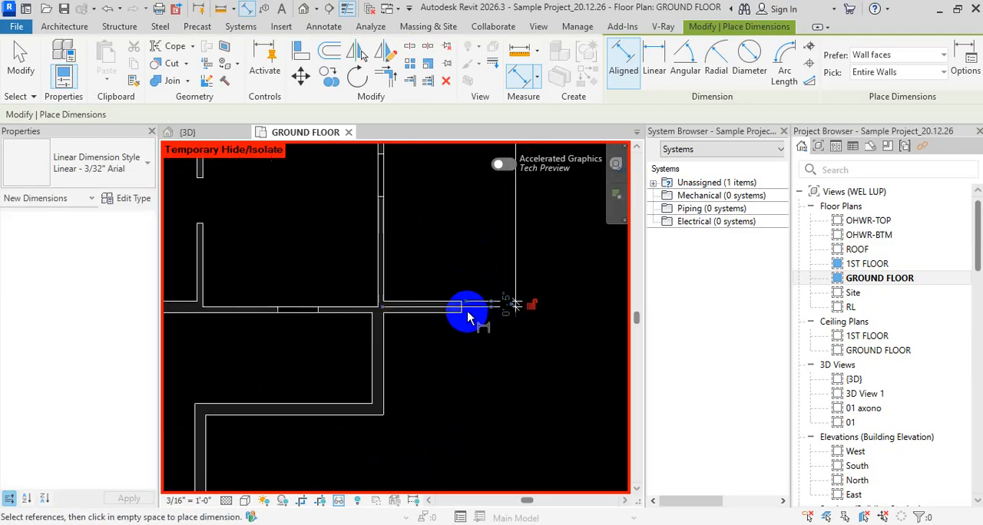
key(Escape)
key(Escape)
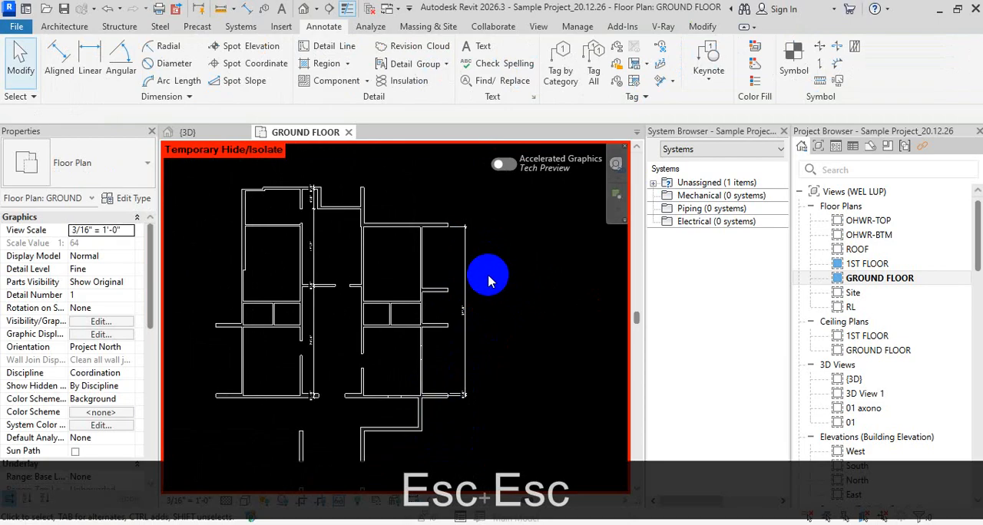
Set the aligned dimension's Auto Dimension Options to reference opening Centers and Intersecting Walls, with Intersecting Grids off
key(d)
key(i)
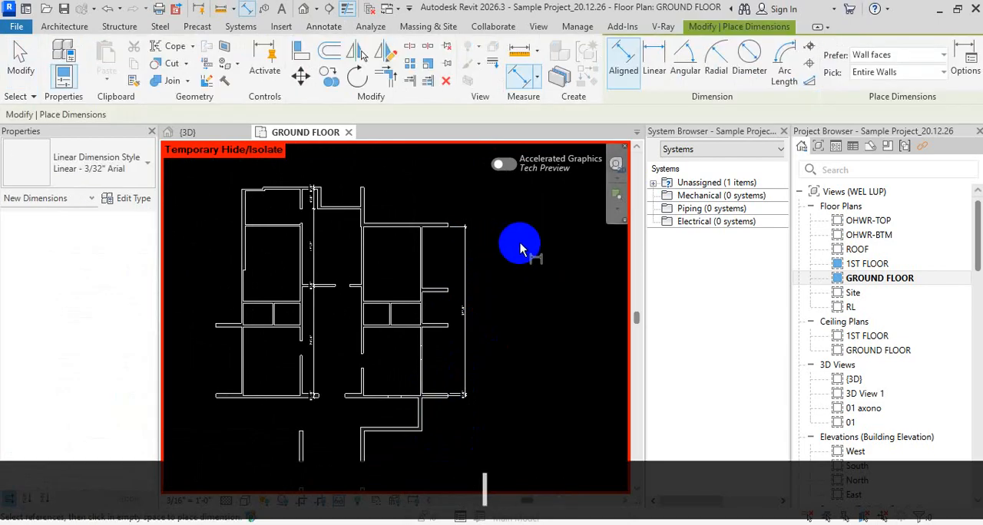
click(962, 68)
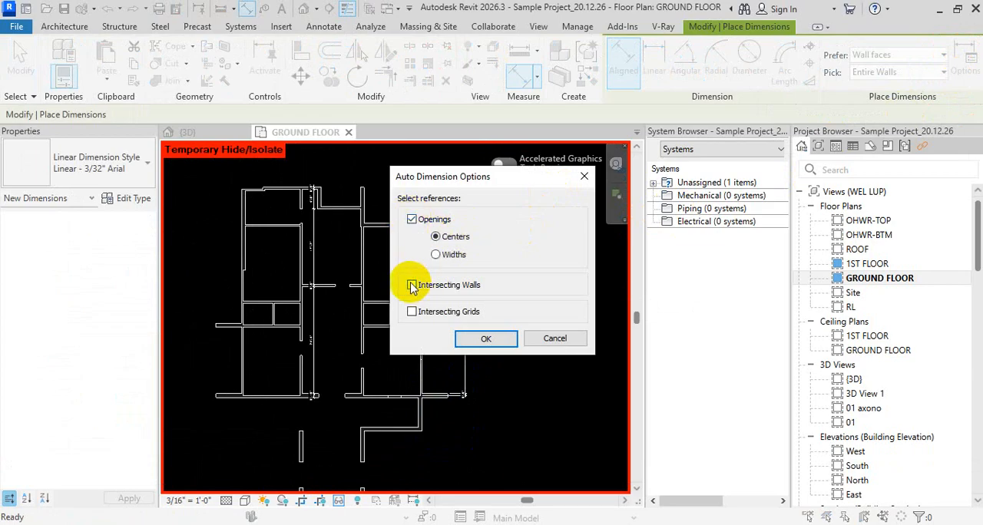
click(513, 335)
scroll(441, 305, up, 2)
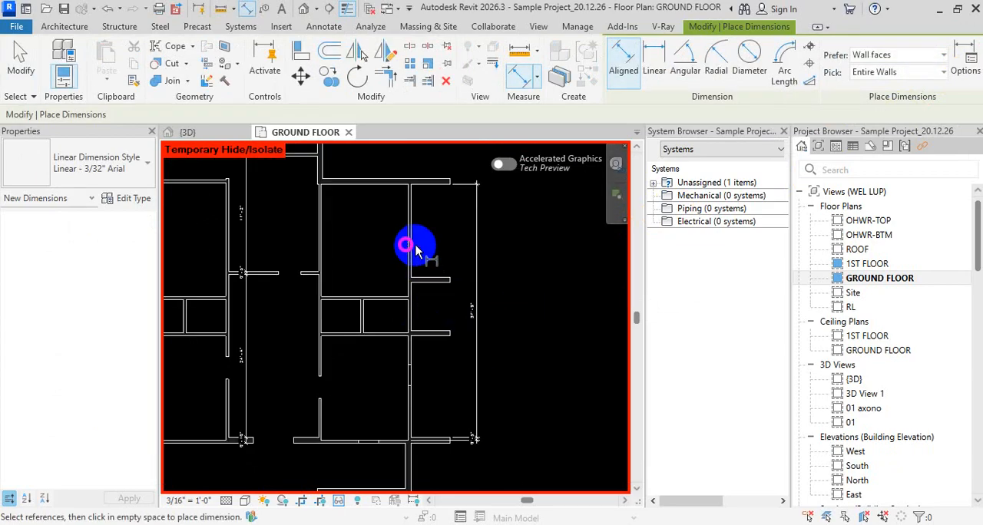
Place a second entire-wall dimension string for the long right-hand exterior wall, including its openings and intersecting walls
click(413, 252)
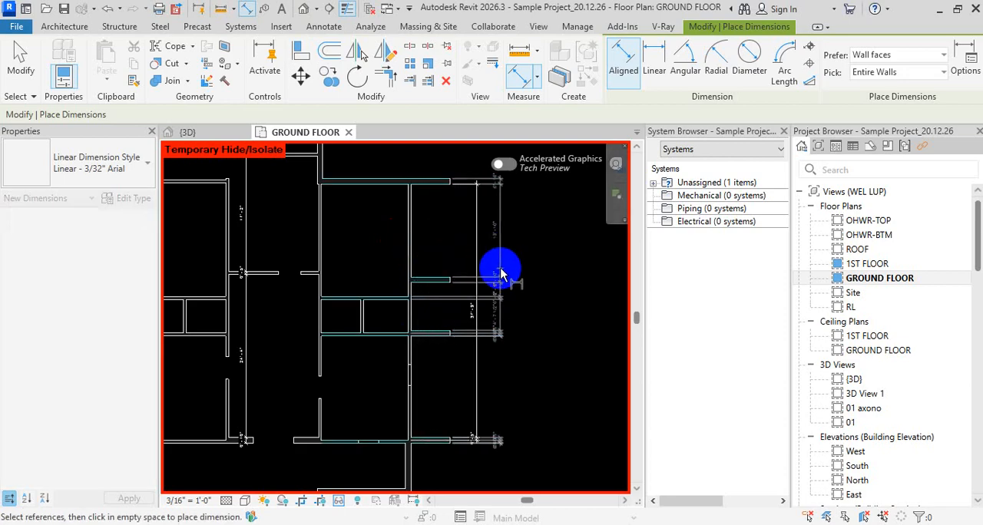
scroll(465, 293, up, 2)
click(468, 260)
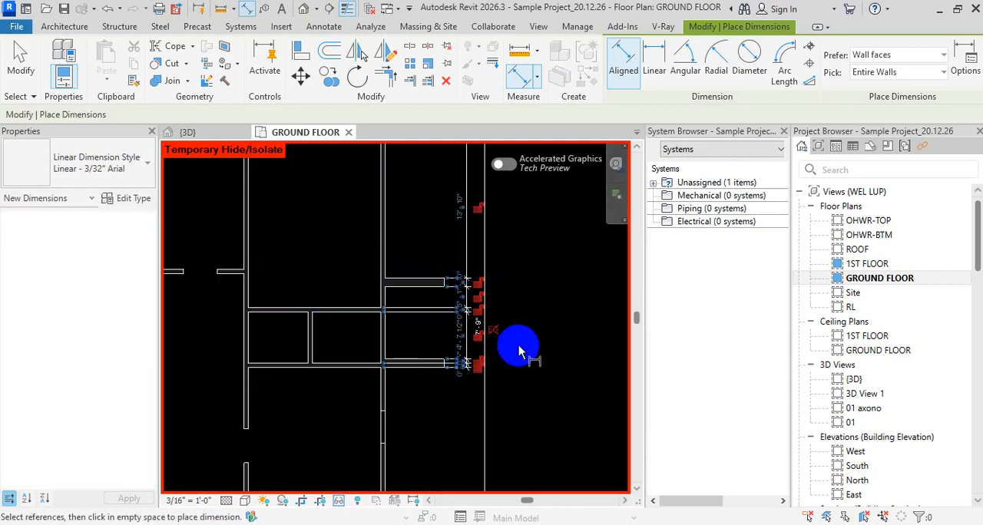
key(Escape)
key(Escape)
Delete the multi-segment dimension string beside the long right-hand exterior wall, keeping the overall dimension
scroll(461, 405, up, 2)
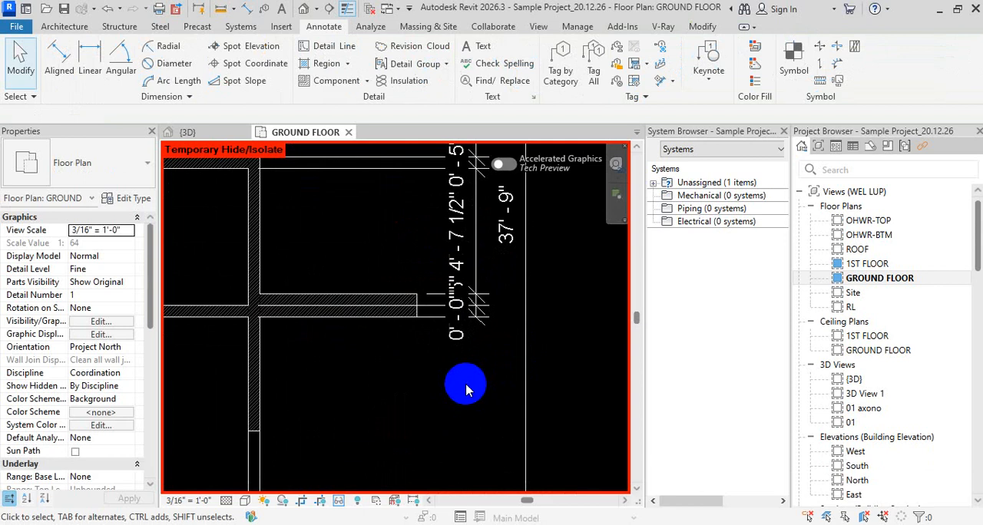
click(479, 294)
scroll(471, 307, down, 2)
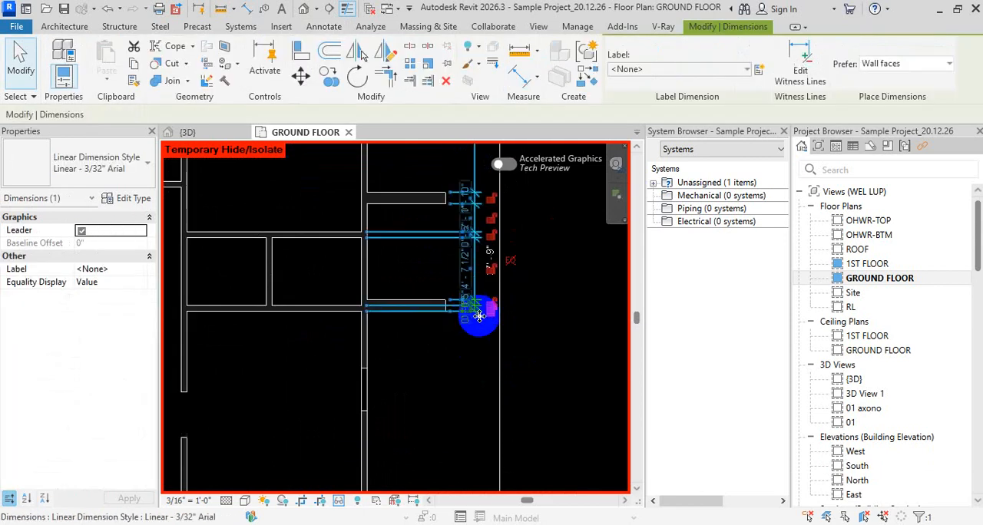
key(Delete)
Restart the aligned dimension and set its Auto Dimension Options to Openings by Centers only, turning Intersecting Walls off
key(d)
key(i)
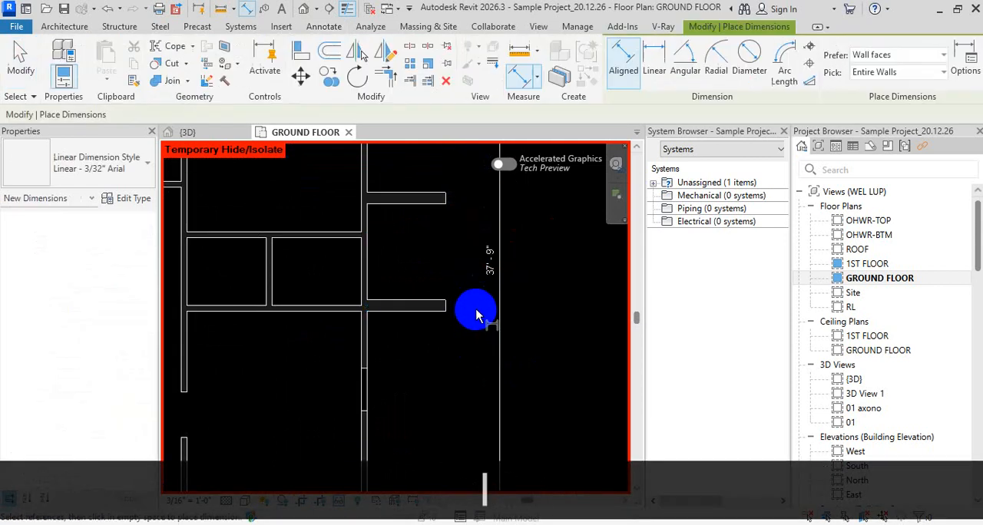
click(968, 71)
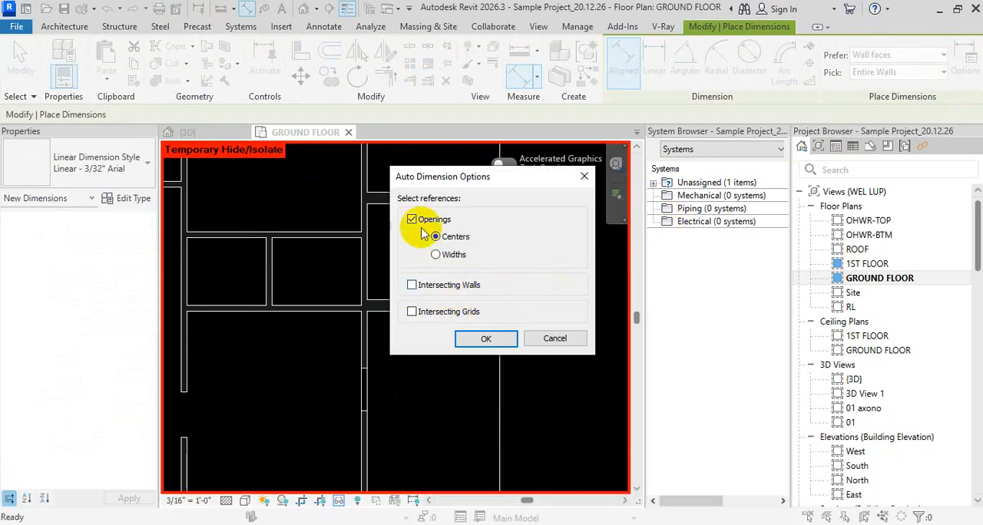
click(484, 336)
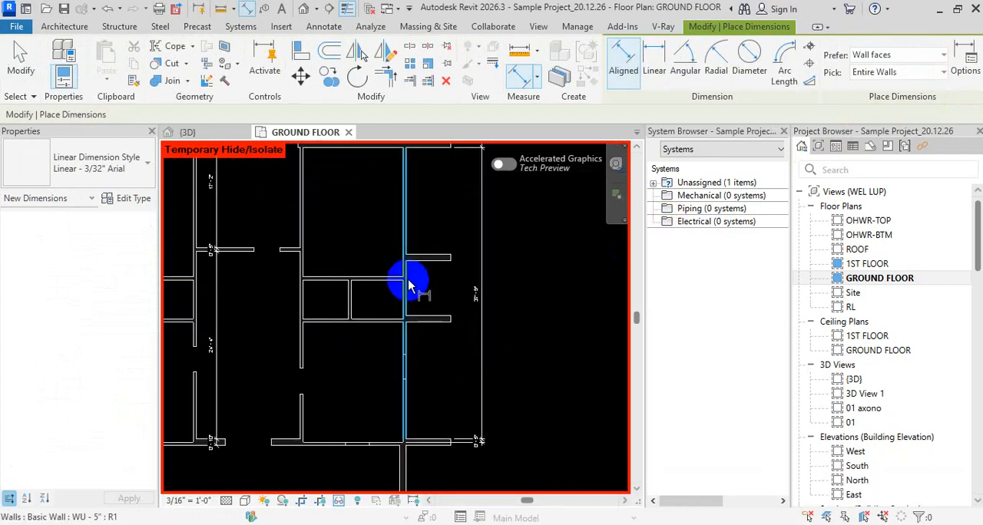
click(410, 281)
scroll(447, 299, up, 2)
scroll(470, 312, down, 3)
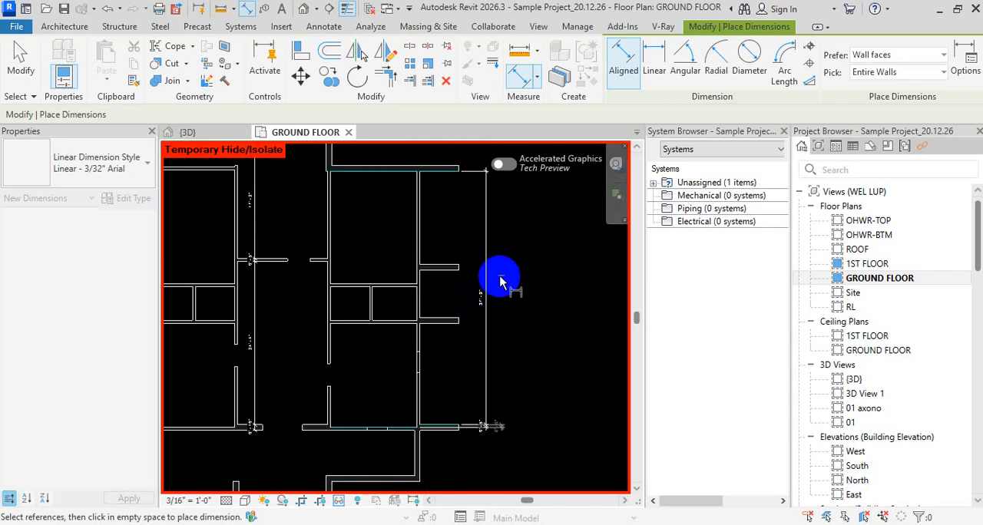
key(Escape)
scroll(492, 330, up, 1)
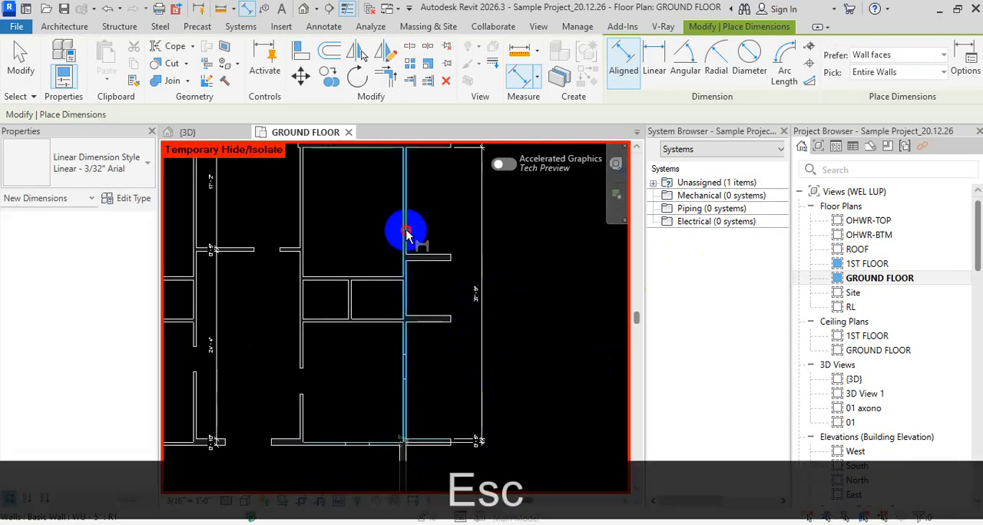
click(408, 235)
scroll(475, 267, up, 1)
scroll(454, 407, down, 2)
scroll(471, 330, up, 1)
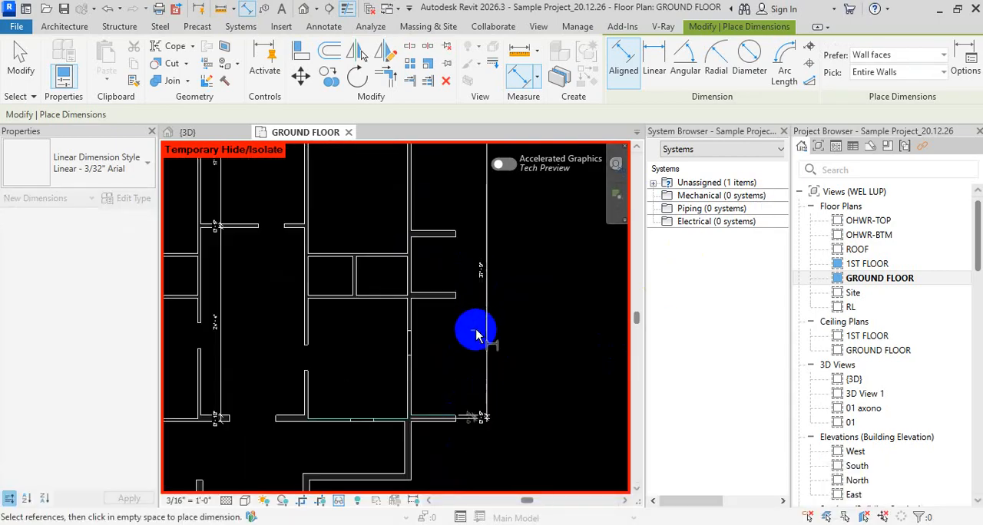
Set the Auto Dimension Options to reference Openings by Widths
click(937, 57)
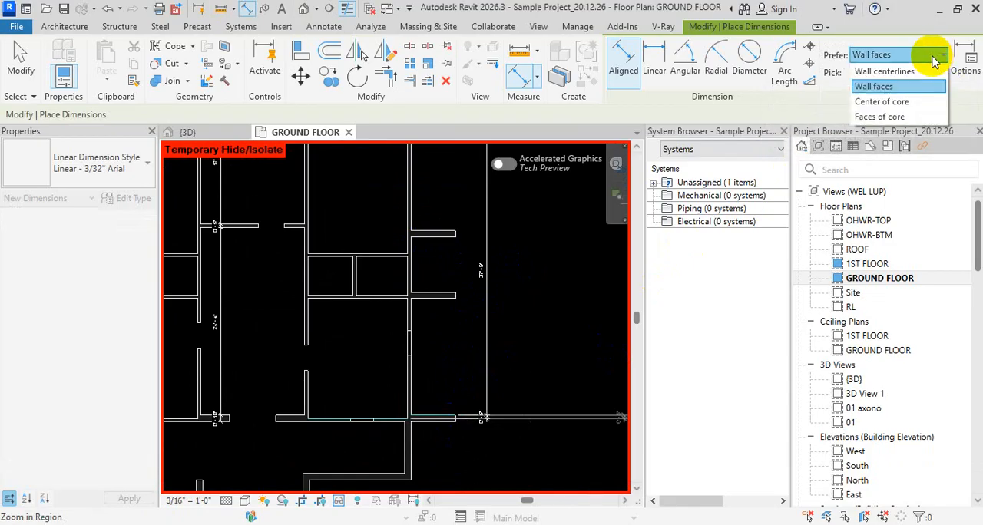
click(957, 66)
click(961, 69)
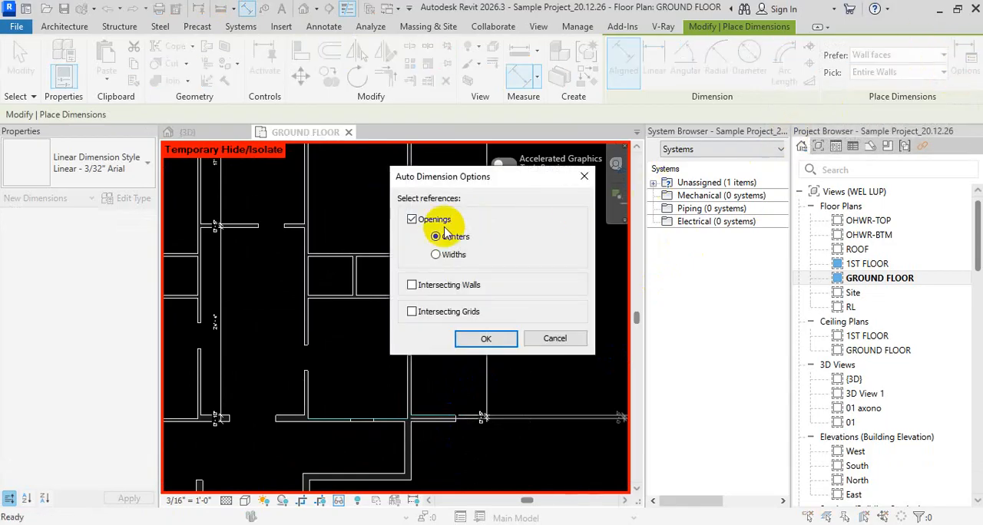
click(442, 259)
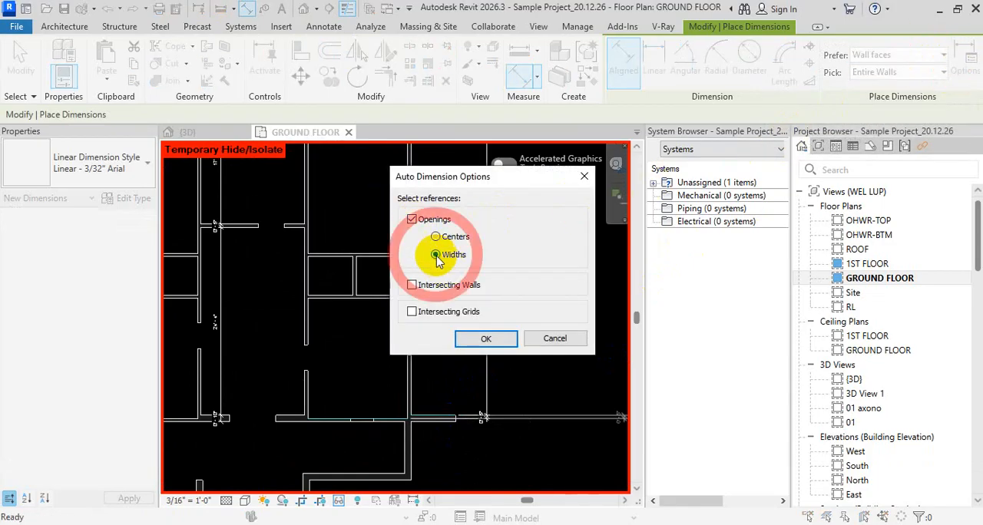
click(484, 338)
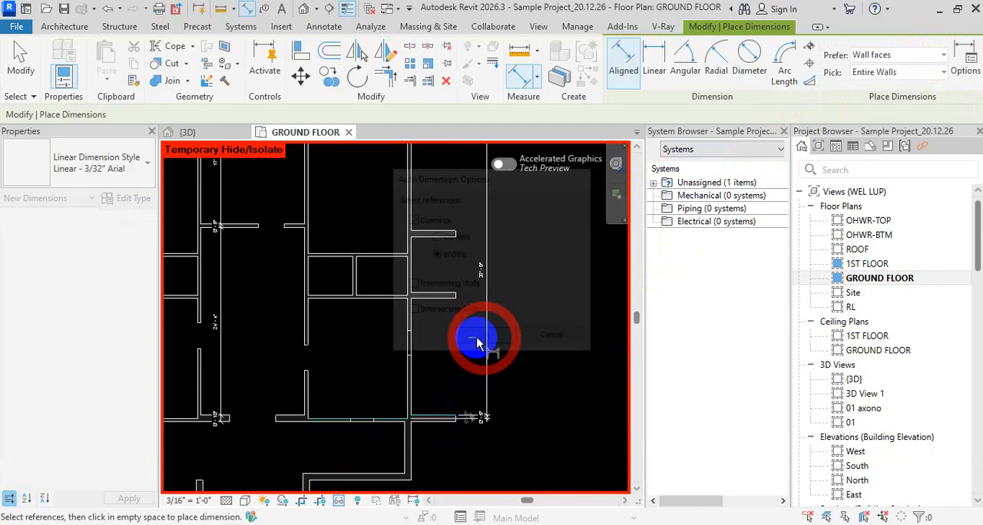
Try the wall dimension at the lower end of the long right-hand exterior wall, and delete the stray short dimension
click(463, 330)
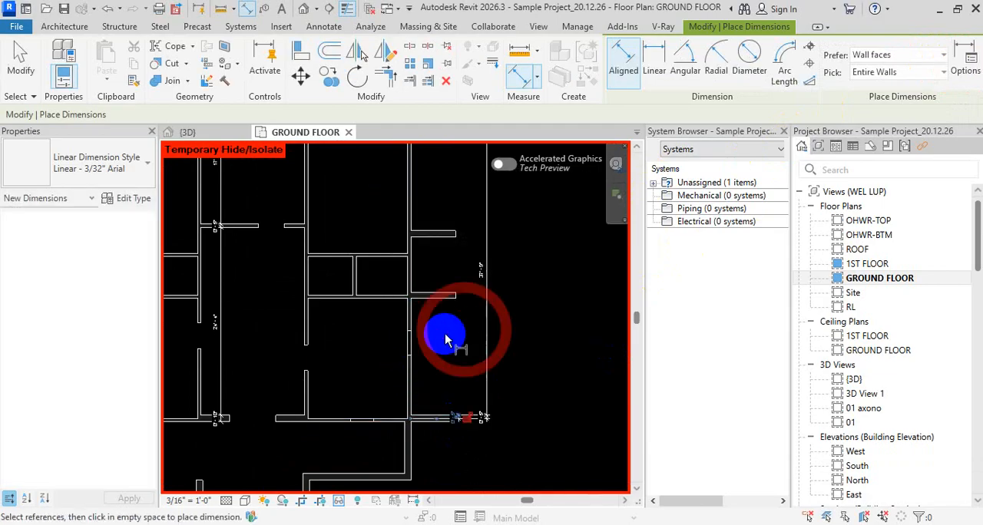
click(453, 356)
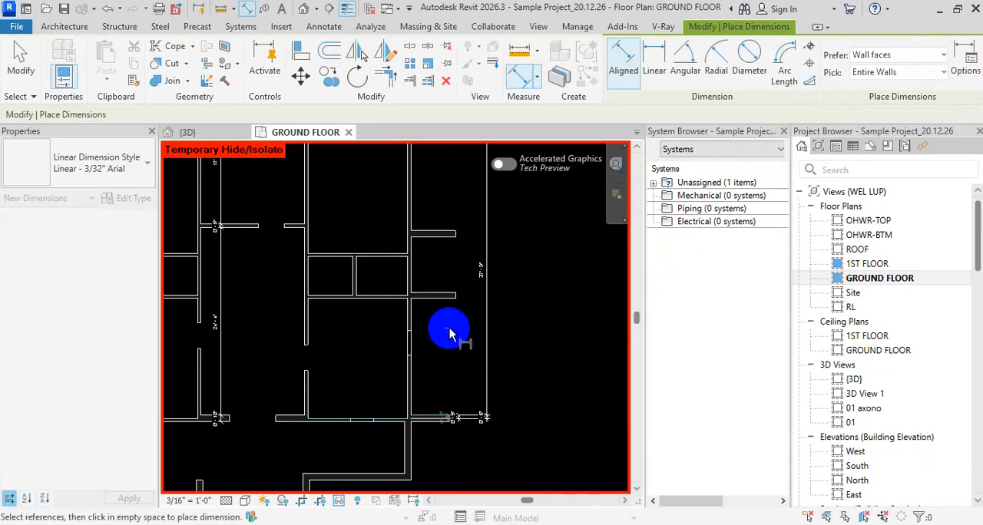
key(Escape)
key(Escape)
key(Escape)
key(Escape)
key(Escape)
scroll(451, 407, up, 3)
click(456, 415)
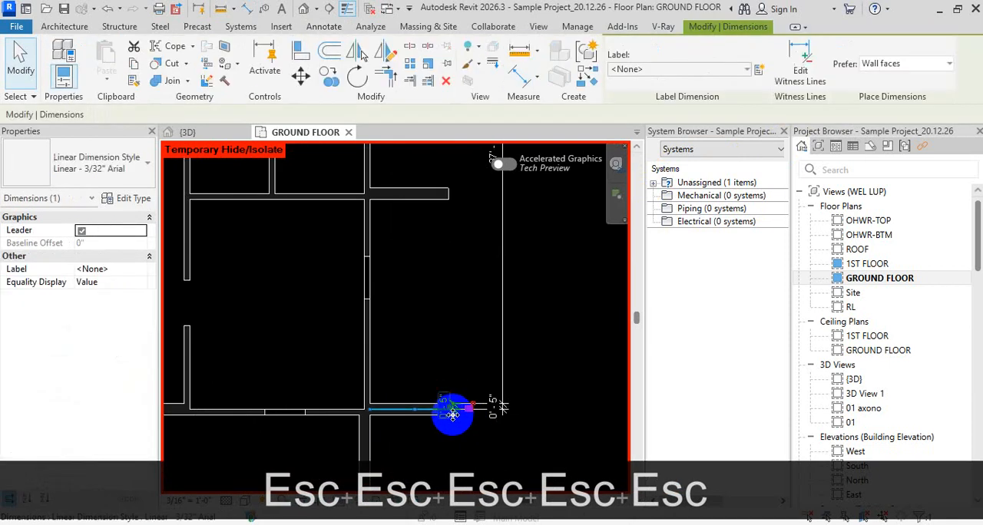
key(Delete)
Place aligned dimensions above the plan for the upper-right horizontal wall and the thickness of the short vertical wall at its left end
scroll(450, 361, down, 3)
scroll(401, 330, up, 2)
scroll(426, 345, down, 3)
middle_drag(407, 328, 345, 248)
scroll(392, 342, up, 3)
scroll(345, 248, up, 2)
scroll(375, 270, down, 3)
middle_drag(382, 279, 378, 353)
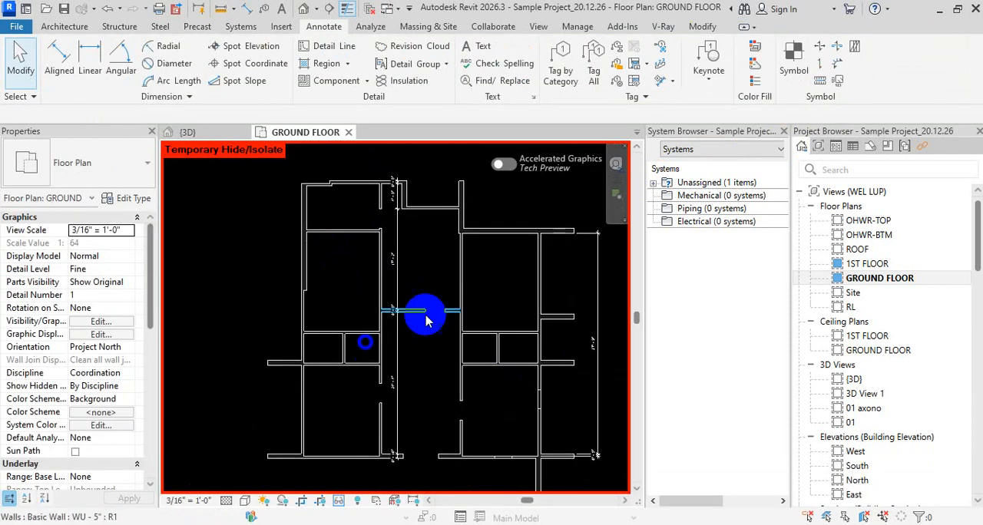
scroll(496, 287, up, 1)
middle_drag(496, 287, 467, 311)
key(d)
key(i)
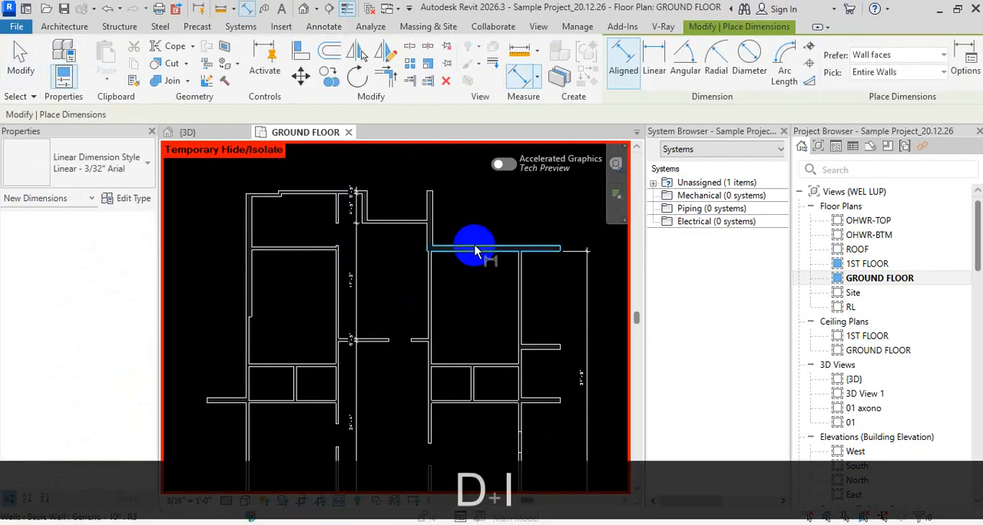
middle_drag(483, 208, 563, 254)
scroll(475, 246, up, 2)
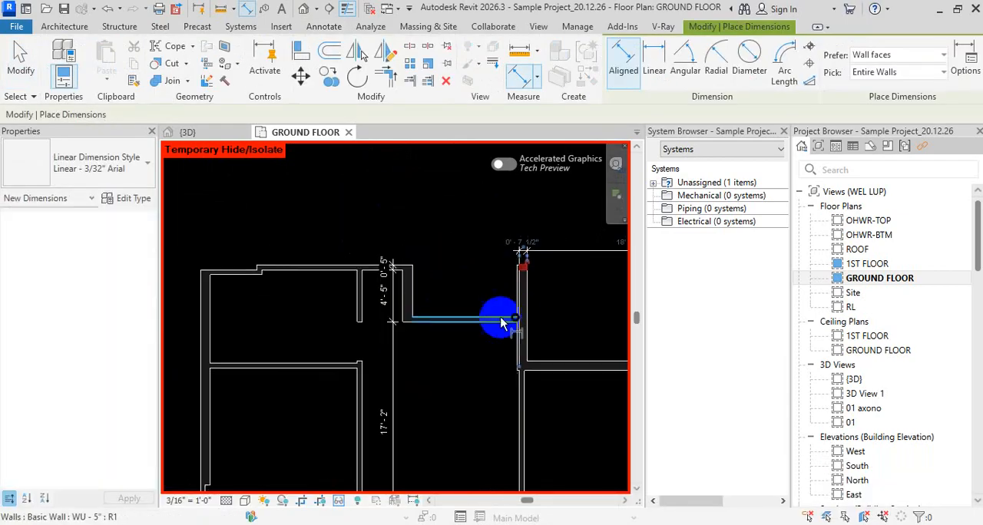
Place entire-wall dimensions for the upper-left horizontal wall and for the recessed wall between the two wings
click(332, 267)
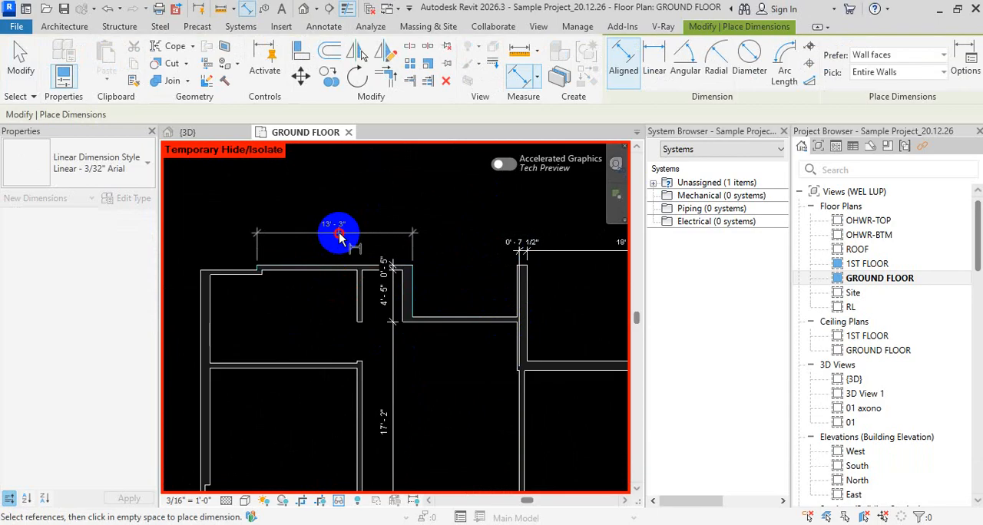
click(338, 234)
click(478, 321)
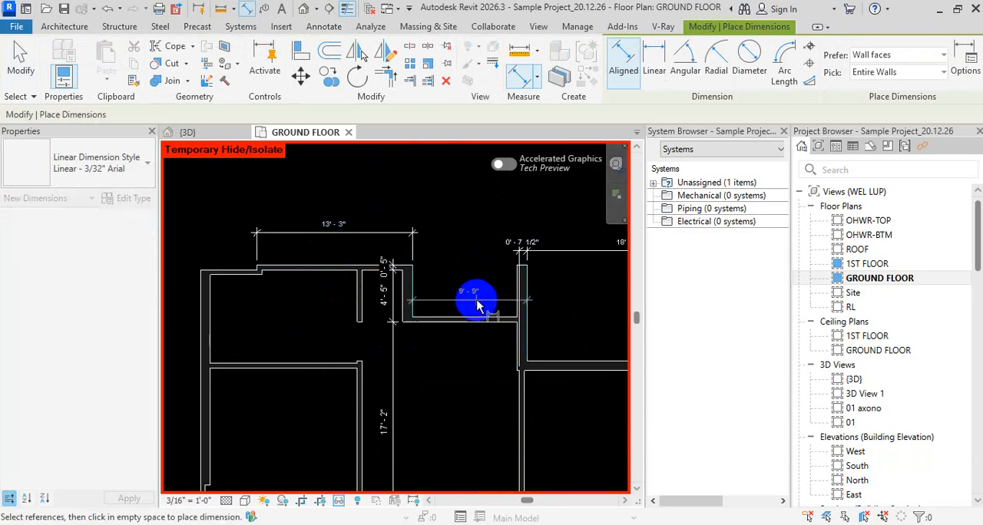
click(474, 300)
Turn on Intersecting Walls in the Auto Dimension Options, alongside Openings by Widths
scroll(509, 301, down, 2)
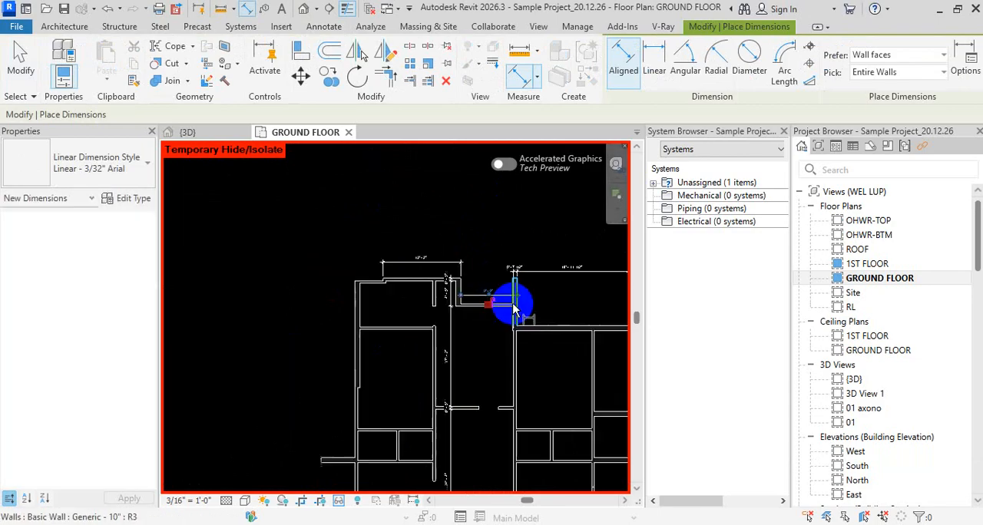
click(960, 66)
click(437, 285)
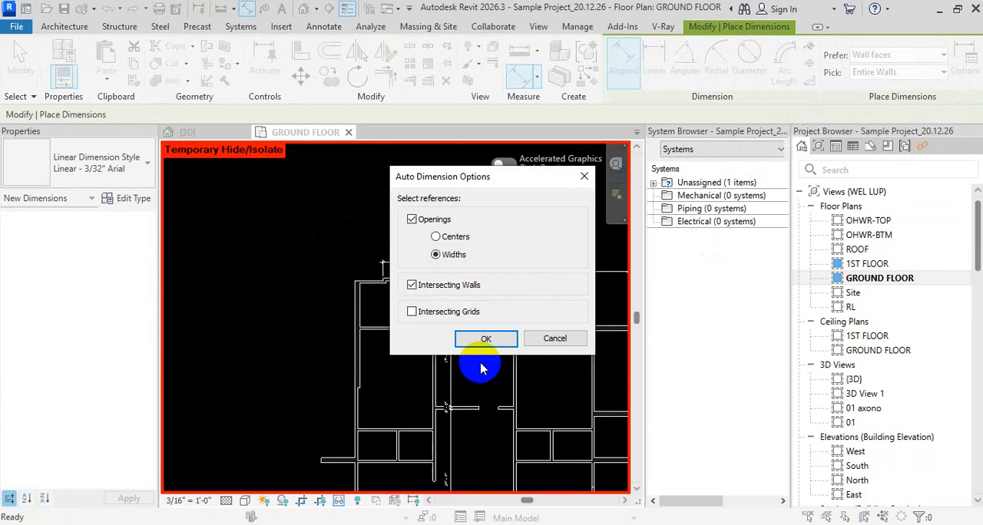
click(486, 338)
Place an entire-wall dimension string for the recessed wall above the plan, including its intersecting walls, and end the dimension command
scroll(467, 286, up, 3)
click(434, 338)
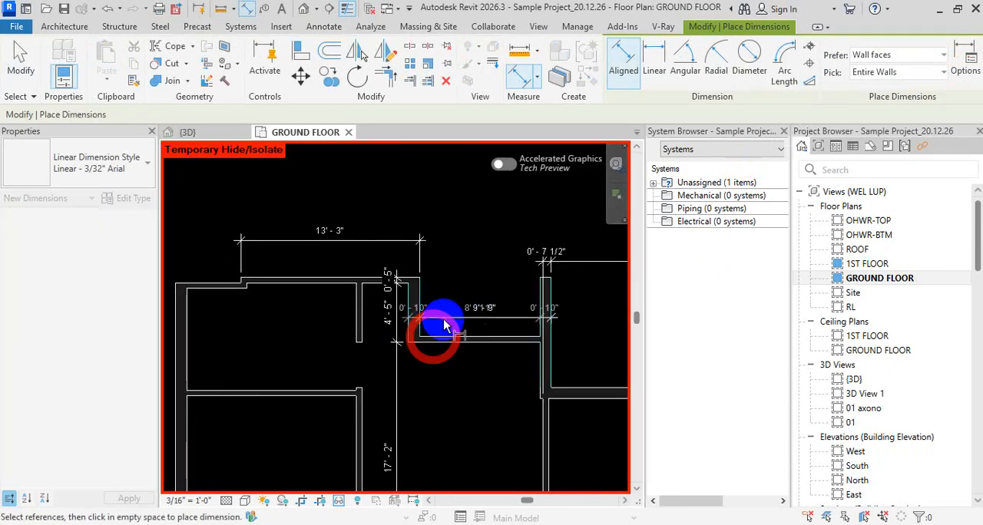
click(470, 221)
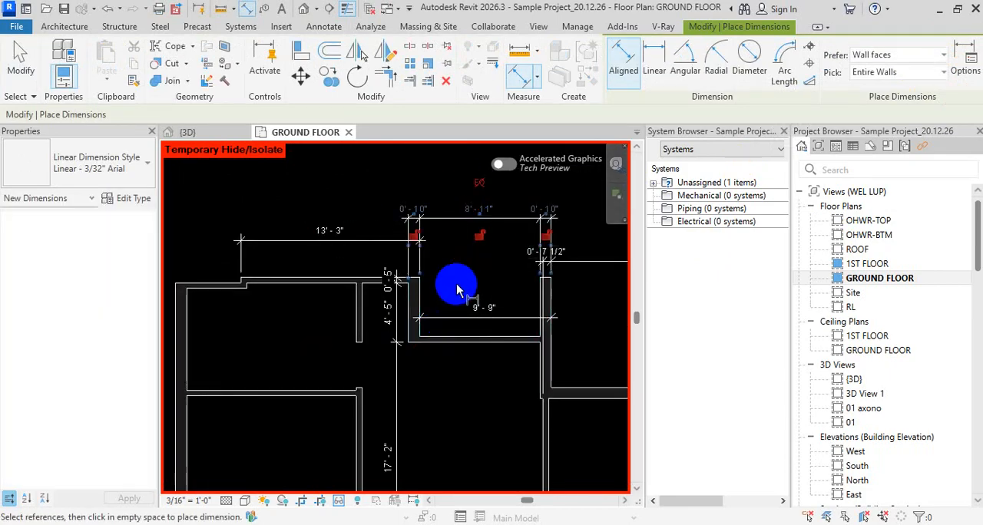
key(Escape)
key(Escape)
key(Escape)
Reset the temporary hide/isolate so the whole ground floor plan is displayed again
scroll(456, 322, down, 4)
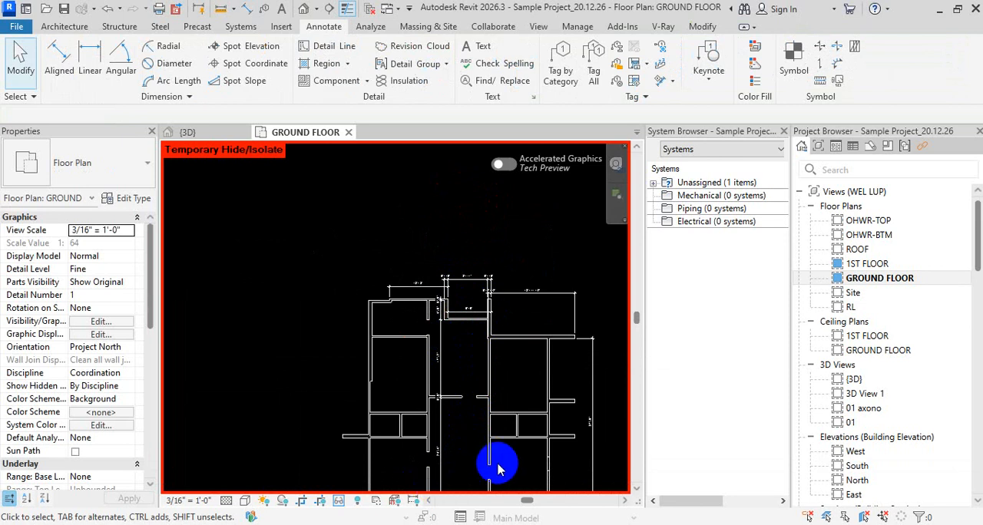
scroll(465, 366, down, 3)
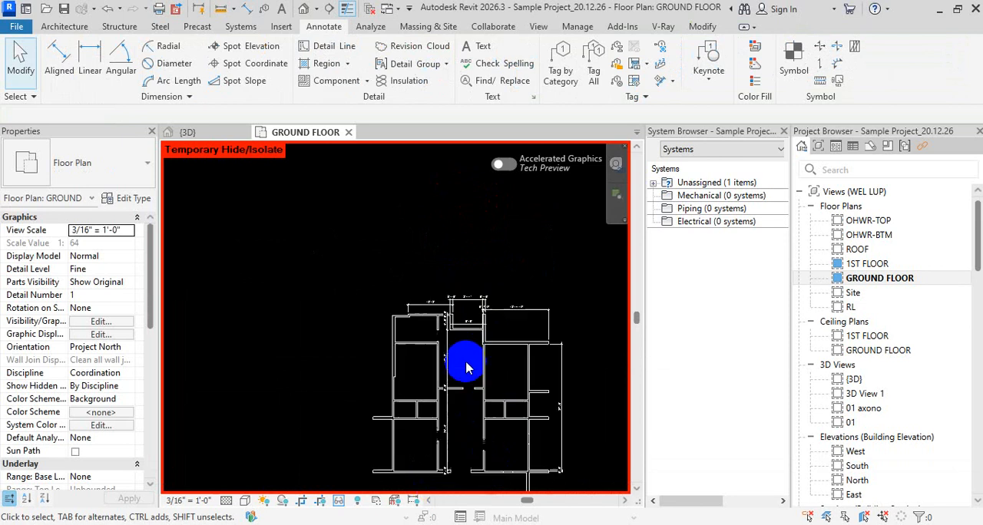
middle_drag(502, 403, 463, 397)
middle_drag(477, 278, 482, 318)
scroll(480, 326, down, 1)
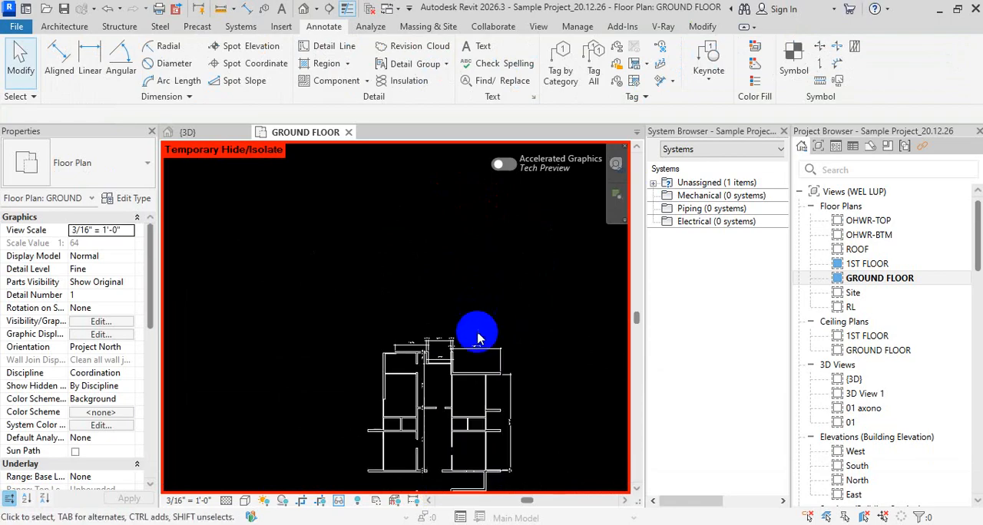
key(h)
key(r)
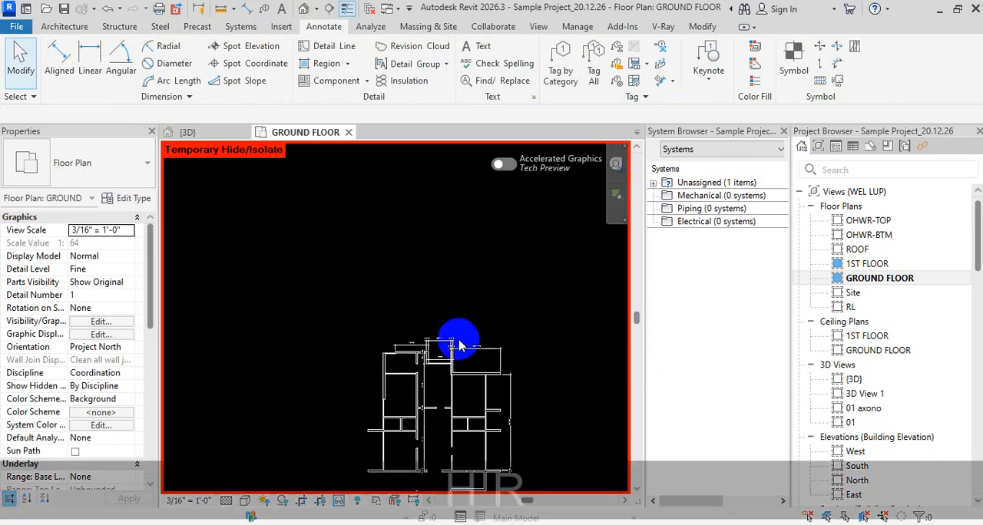
key(Escape)
middle_drag(470, 291, 436, 357)
scroll(455, 261, down, 3)
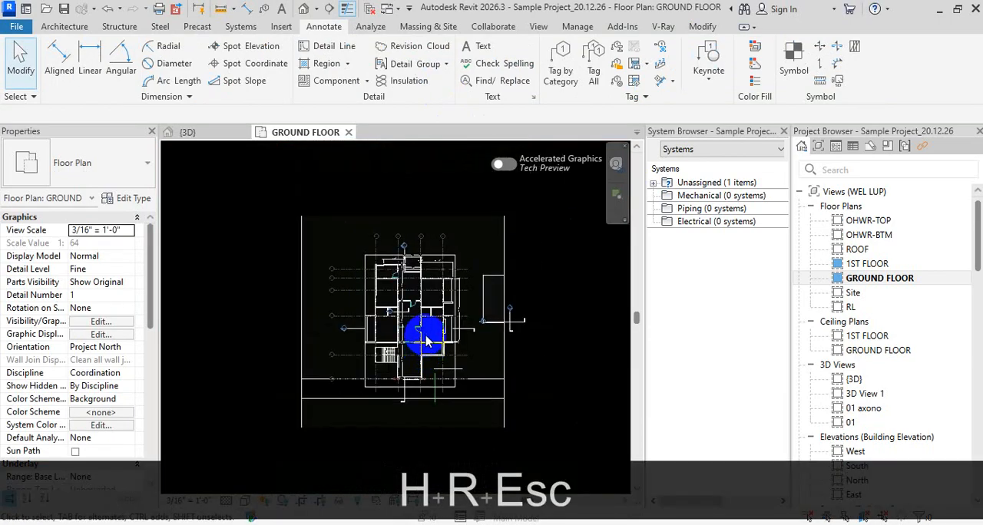
key(d)
key(k)
key(Escape)
key(Escape)
Draw a slanted detail line at about 40° in the empty area to the right of the building
key(d)
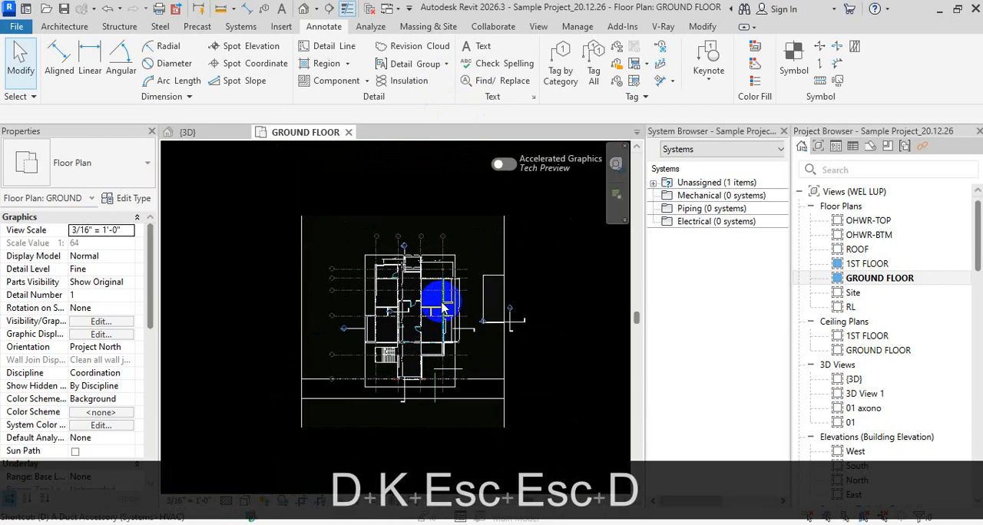
key(l)
scroll(396, 242, up, 4)
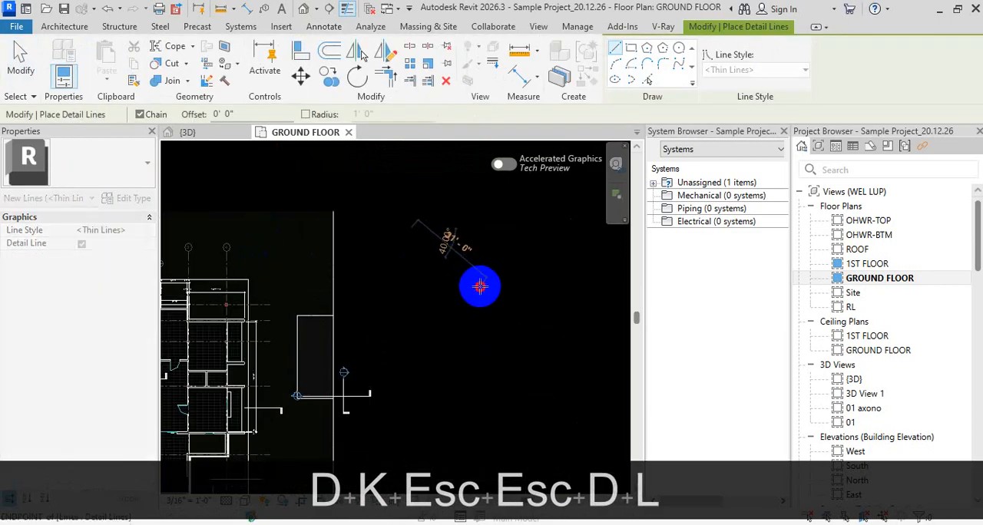
click(481, 286)
key(Escape)
scroll(387, 318, down, 1)
middle_drag(417, 317, 490, 220)
key(Escape)
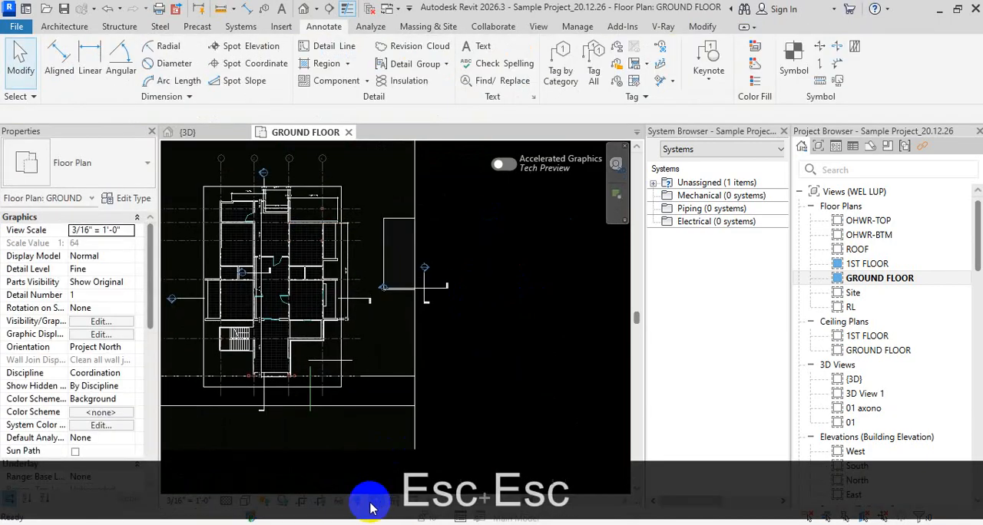
key(Escape)
Turn off view cropping for the ground floor plan
scroll(434, 316, down, 2)
scroll(433, 316, down, 1)
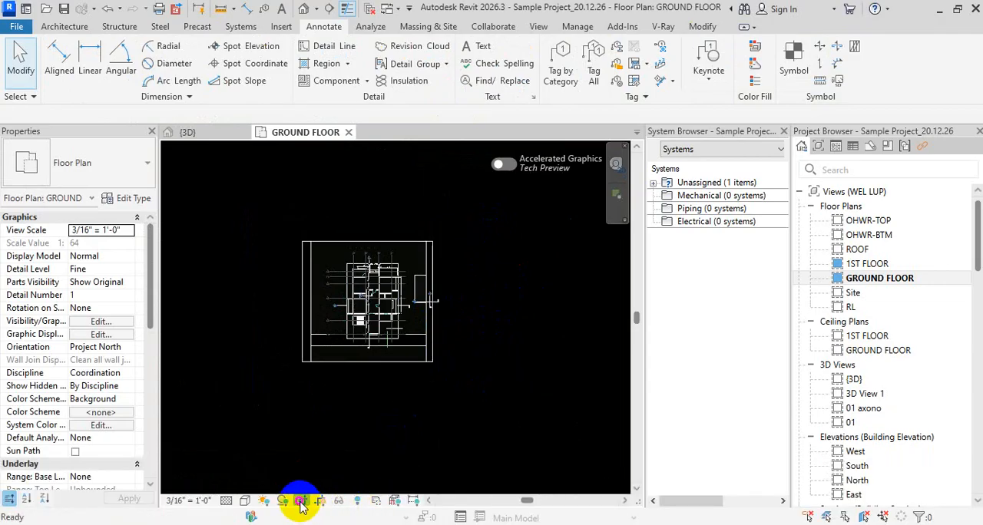
click(300, 503)
scroll(450, 314, up, 3)
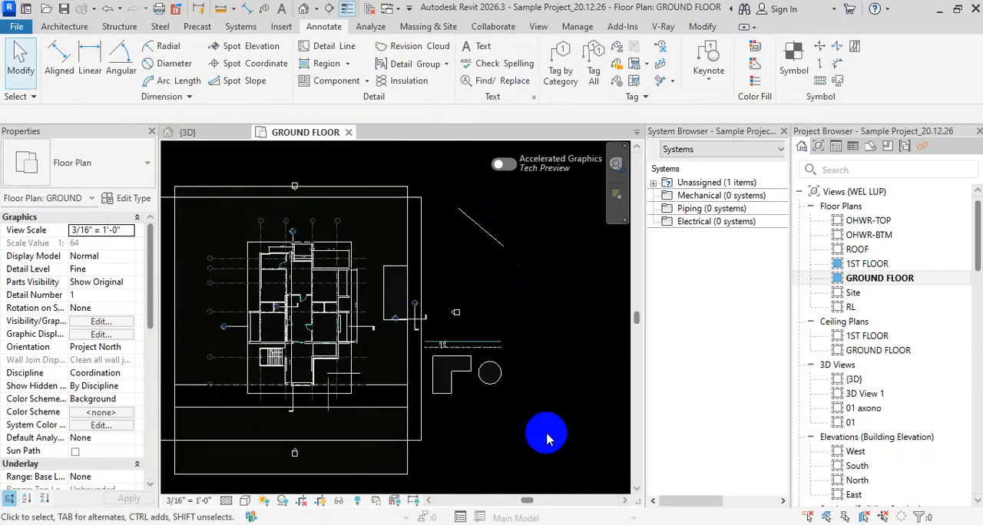
Draw four chained detail lines from the slanted line's upper end around to its lower end, forming a five-sided outline
drag(547, 434, 479, 345)
middle_drag(525, 354, 524, 263)
key(d)
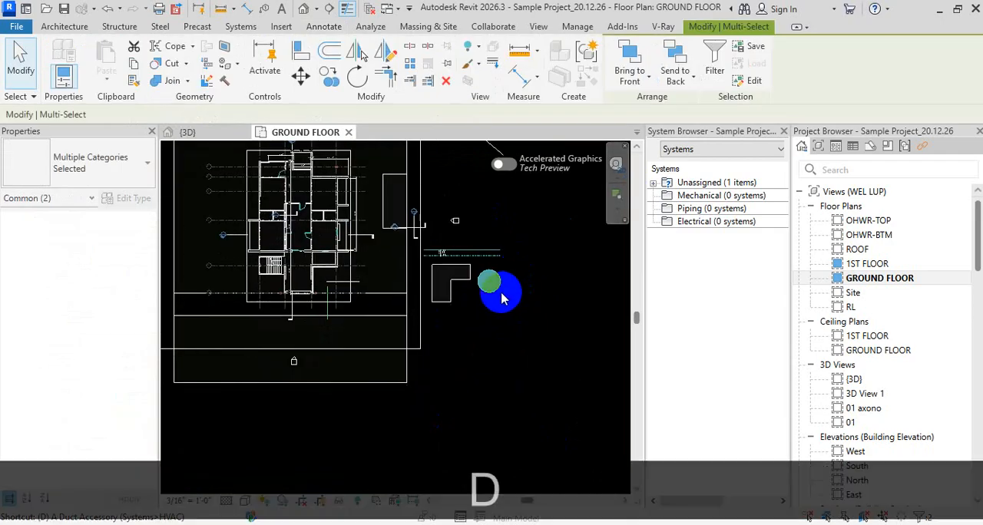
key(l)
scroll(453, 395, up, 5)
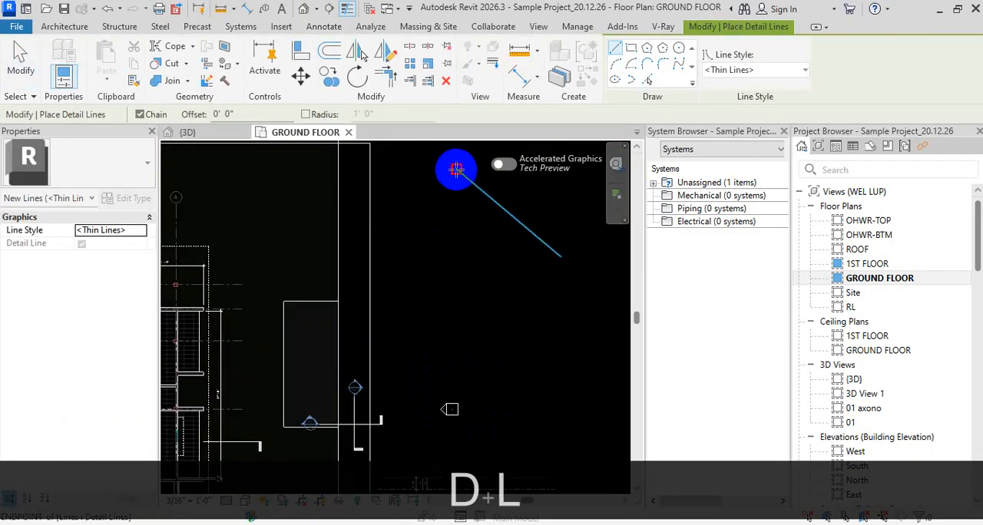
click(456, 169)
click(401, 269)
click(401, 352)
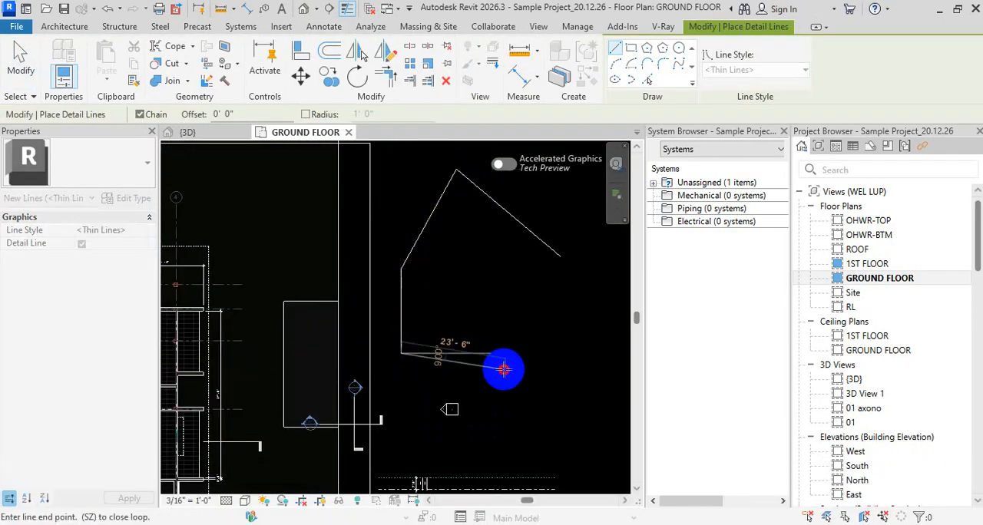
click(503, 369)
click(560, 257)
key(Escape)
key(Escape)
key(Escape)
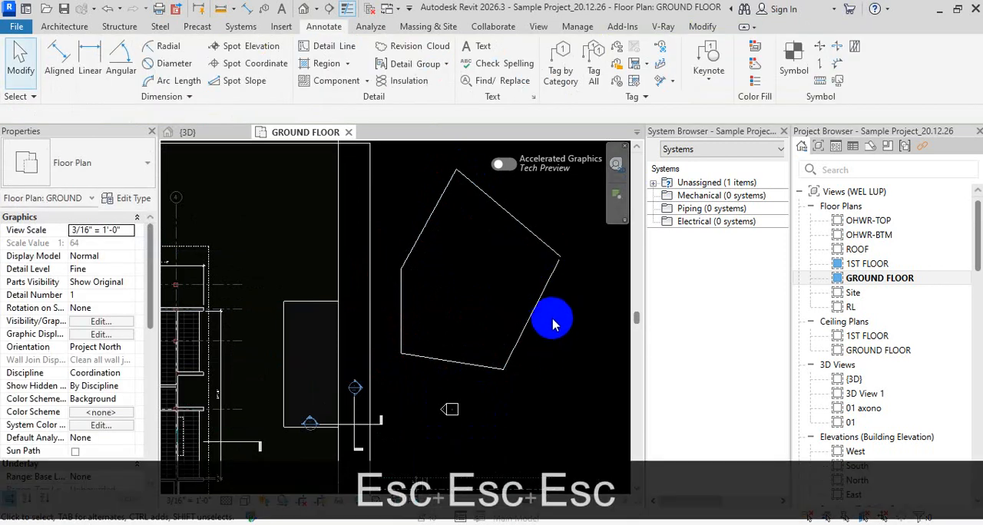
Trim the slanted line and the last drawn detail line to a clean corner where the outline closes
key(t)
key(r)
click(547, 247)
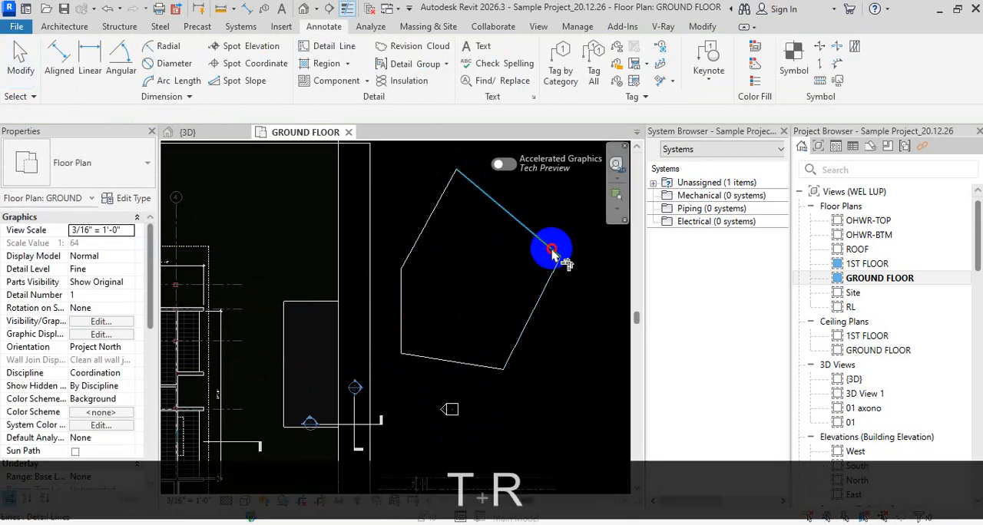
key(Escape)
key(Escape)
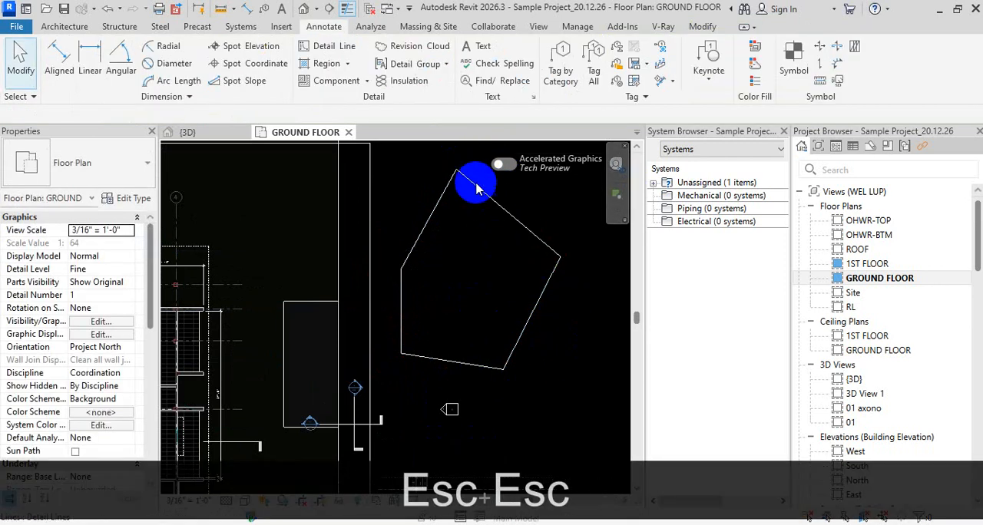
key(d)
key(i)
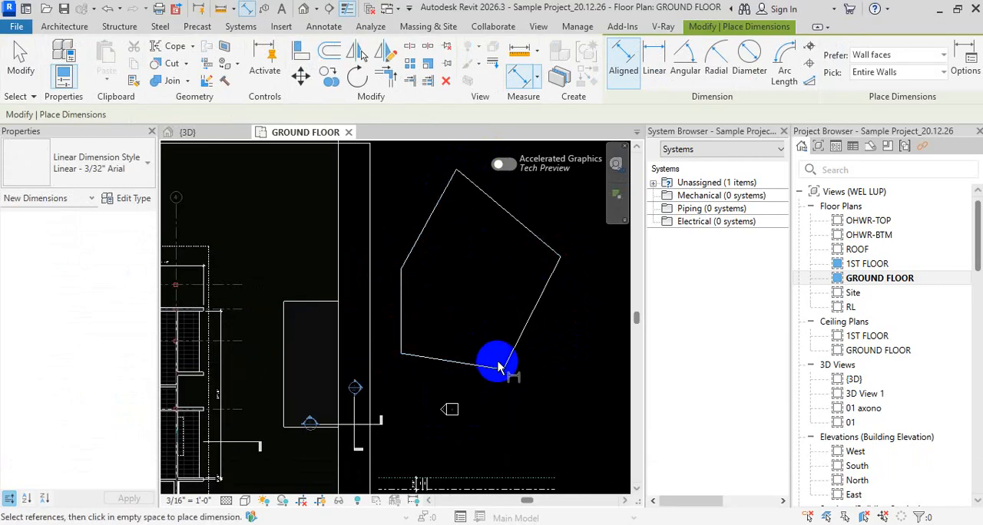
scroll(507, 371, up, 2)
scroll(494, 222, up, 4)
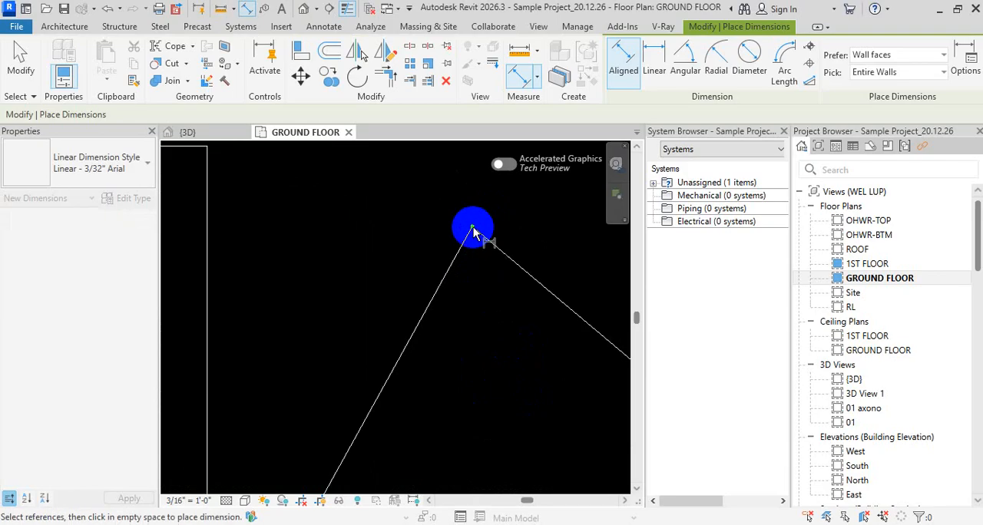
key(Escape)
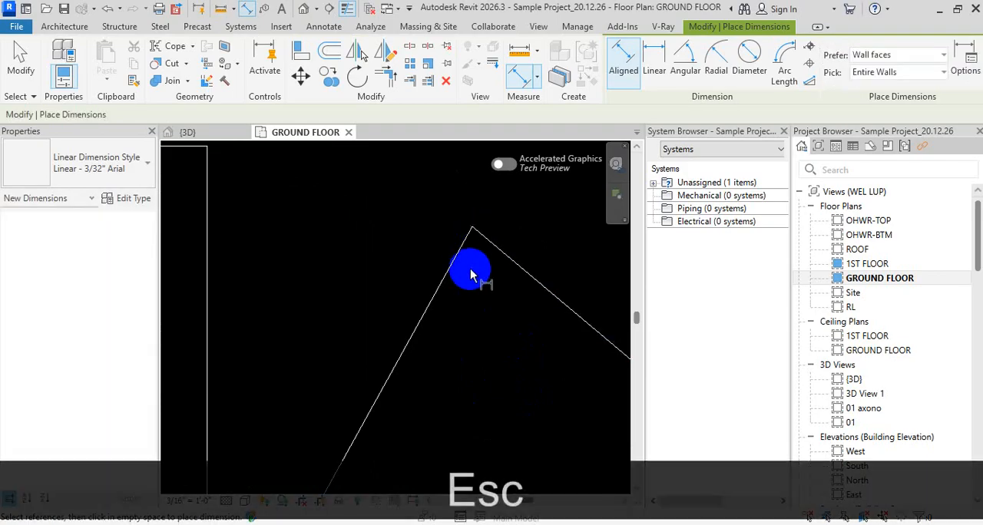
key(Escape)
key(Escape)
Place an aligned dimension from the five-sided outline's topmost corner to its lowest corner, with the dimension line running through the outline
key(d)
key(i)
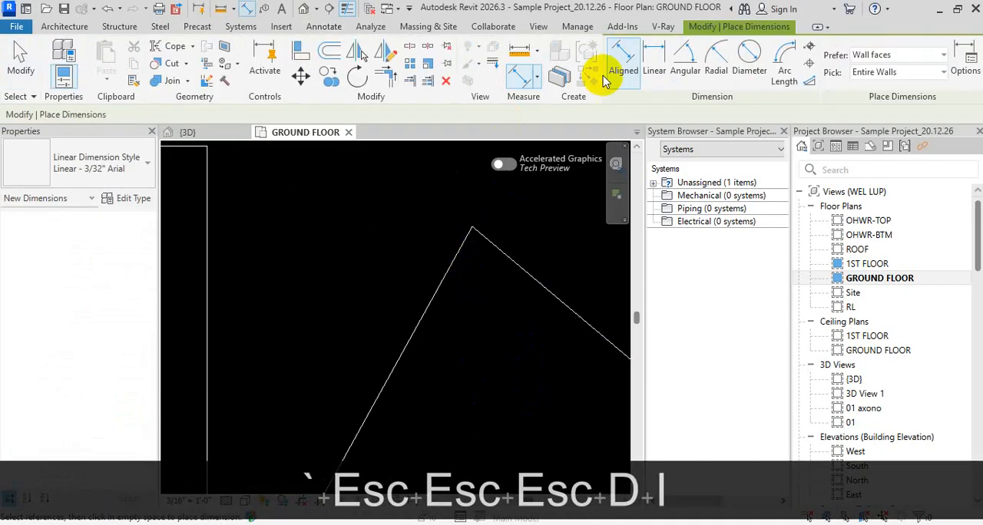
key(Tab)
click(471, 230)
scroll(476, 273, down, 3)
middle_drag(478, 383, 449, 118)
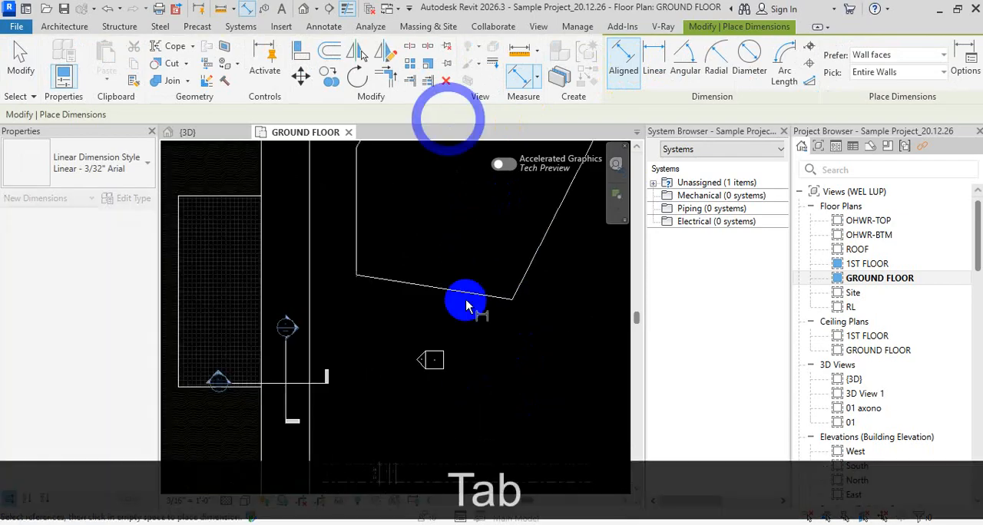
scroll(511, 303, up, 2)
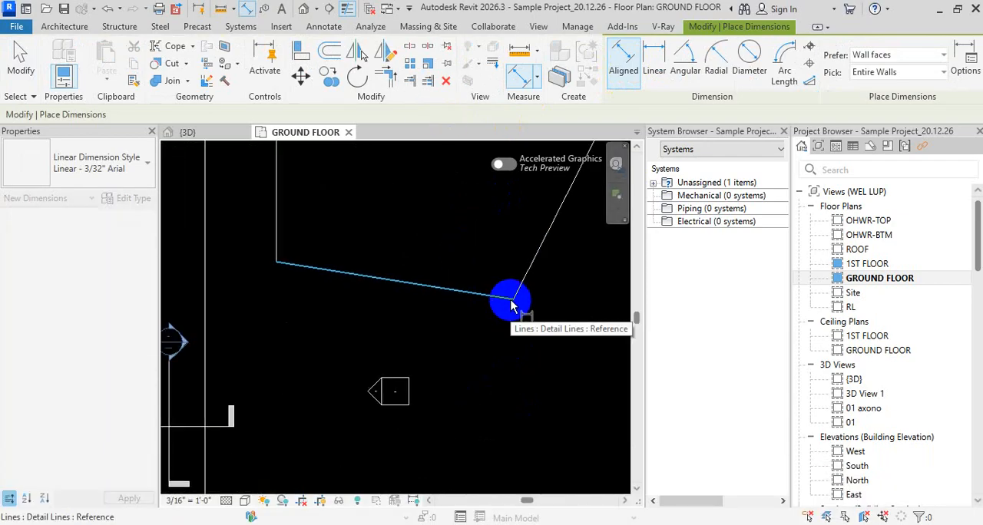
key(Tab)
click(514, 300)
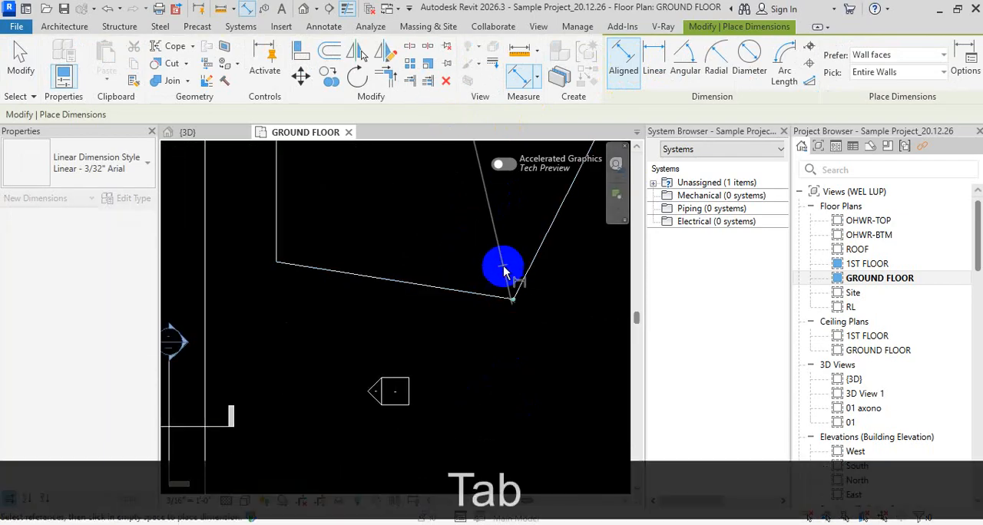
scroll(496, 266, down, 2)
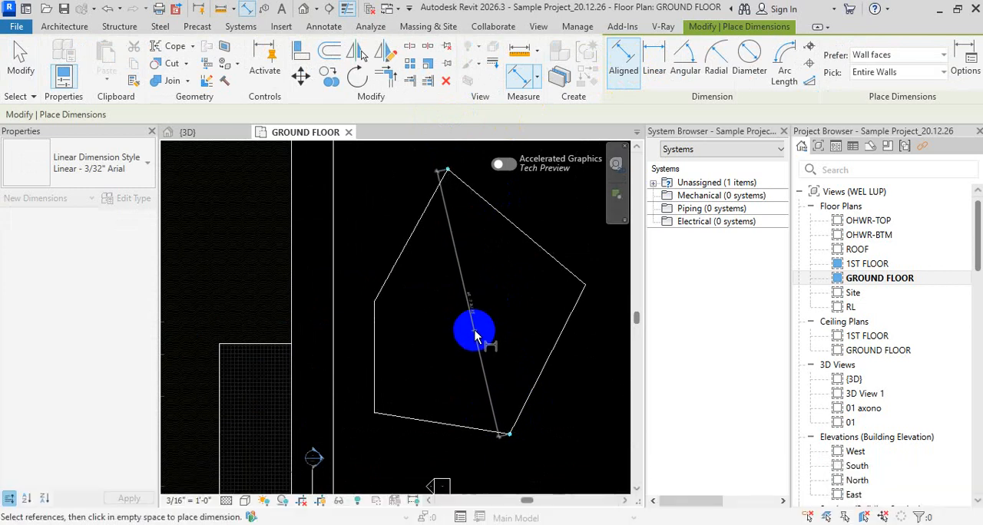
click(474, 335)
key(Escape)
key(Escape)
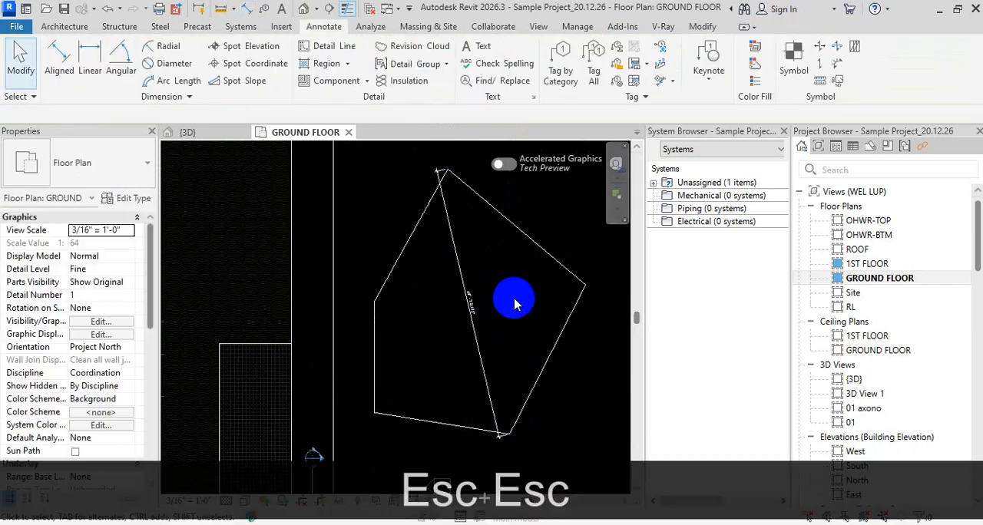
scroll(499, 309, up, 4)
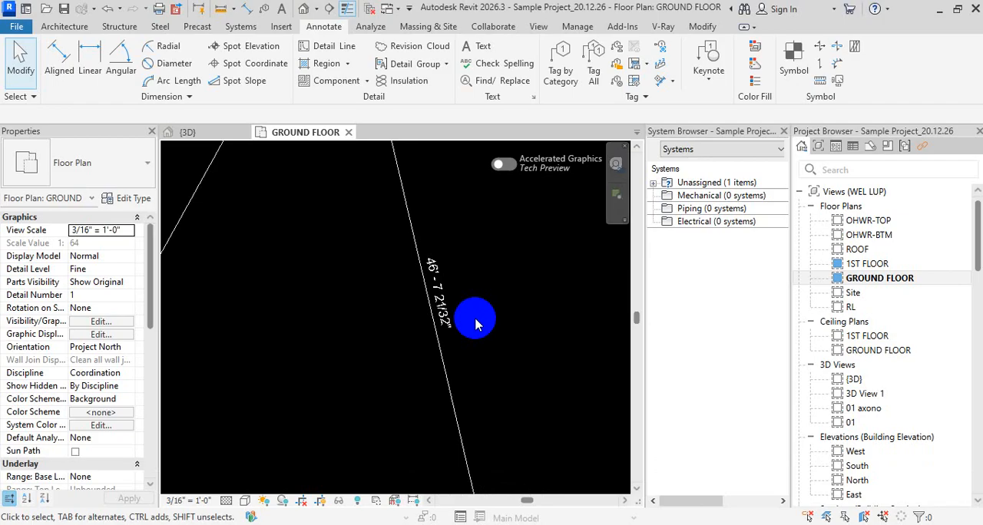
scroll(522, 391, down, 3)
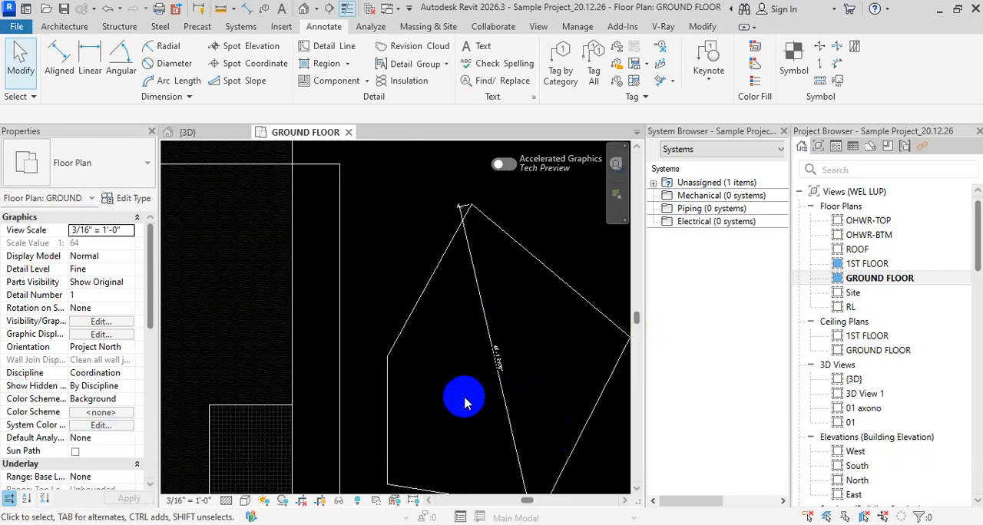
scroll(478, 390, up, 1)
scroll(461, 261, up, 1)
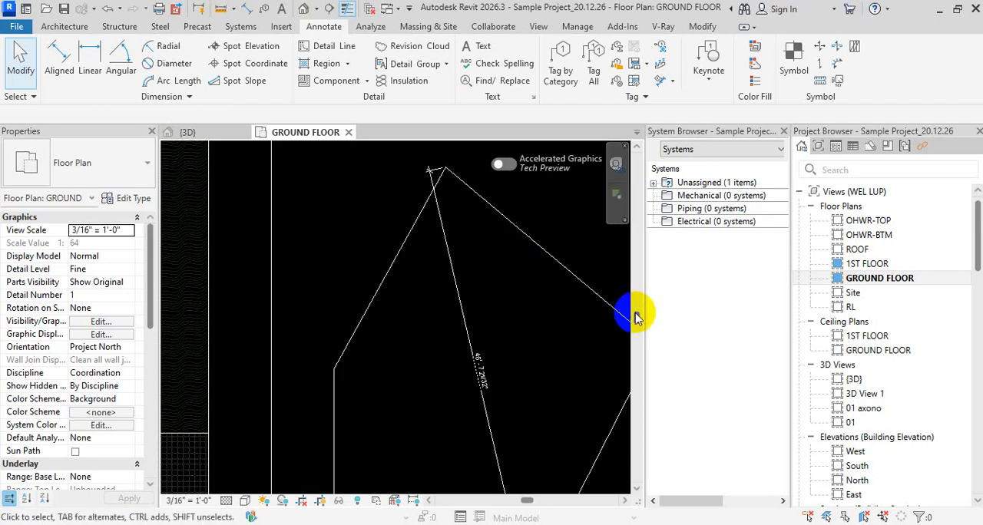
scroll(428, 325, down, 5)
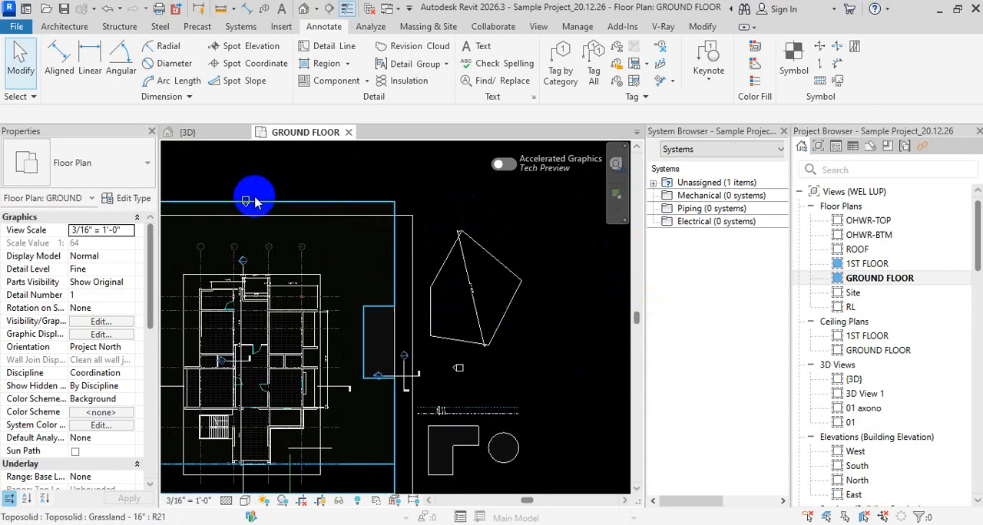
key(Escape)
key(Escape)
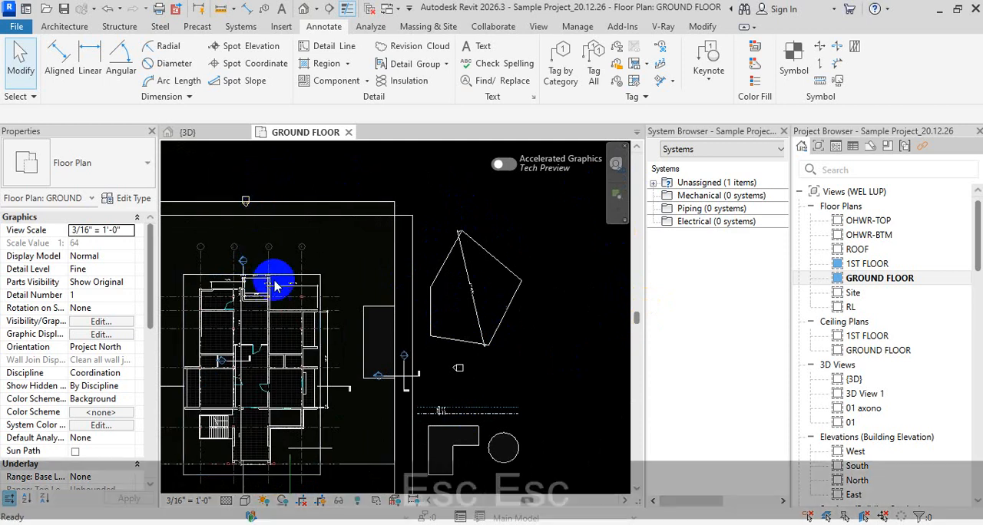
key(t)
key(x)
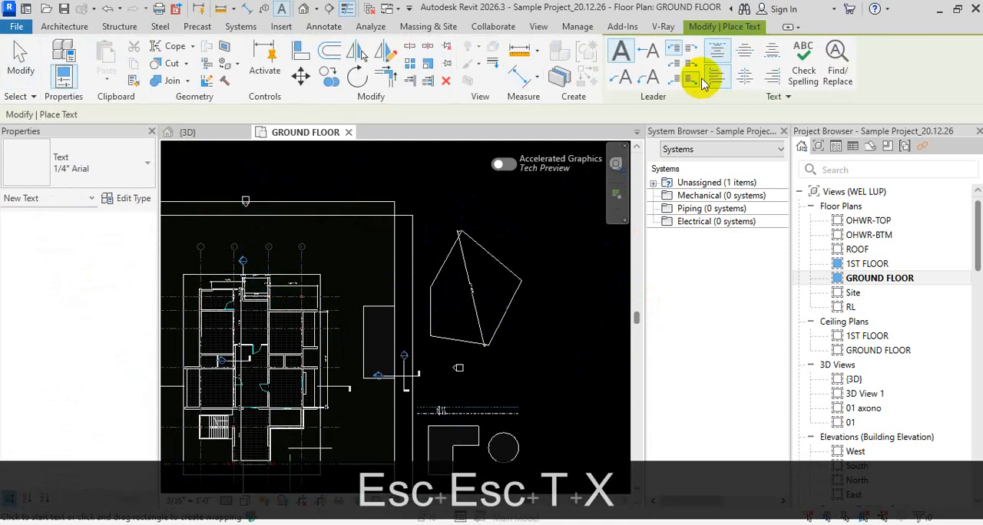
click(481, 207)
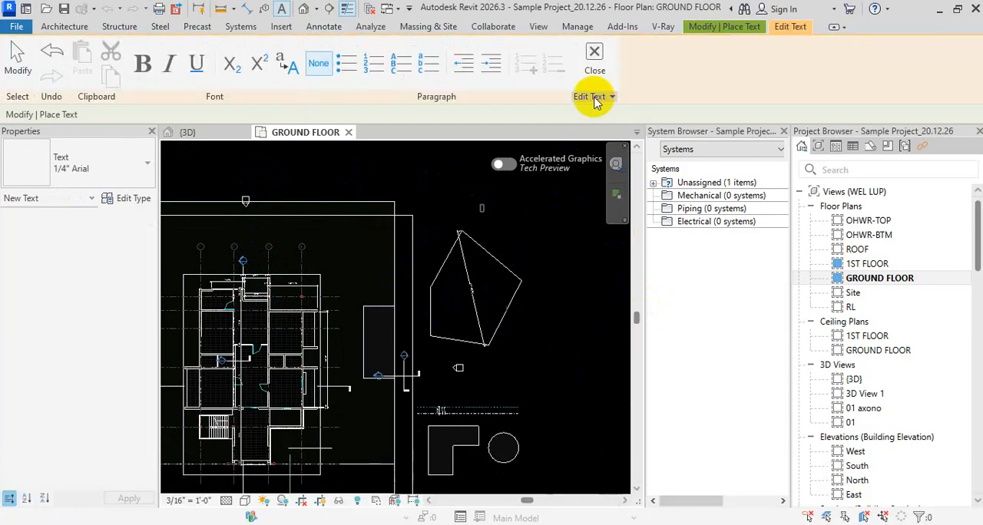
key(Escape)
key(Escape)
key(q)
key(w)
key(q)
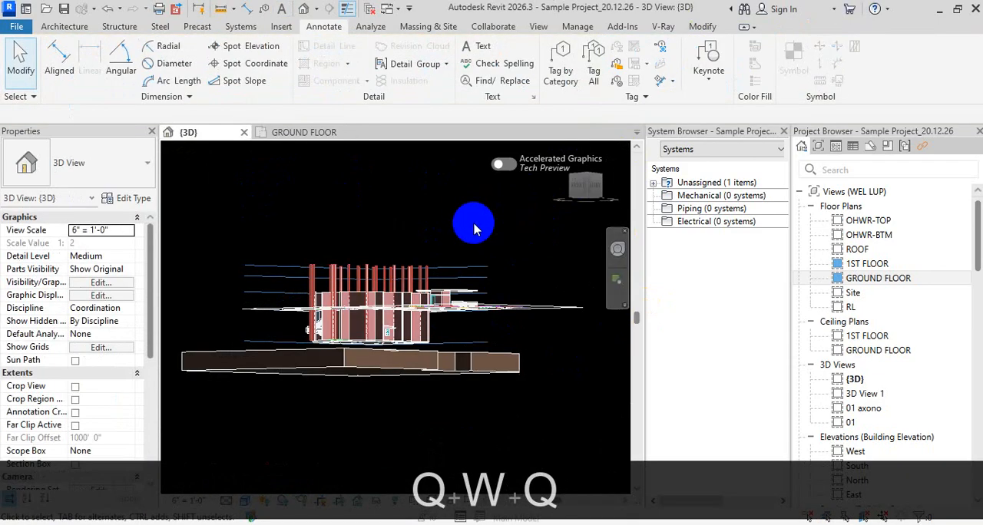
double_click(858, 279)
key(Escape)
Place a text note without a leader reading "sdsdsds" just above the five-sided outline
key(t)
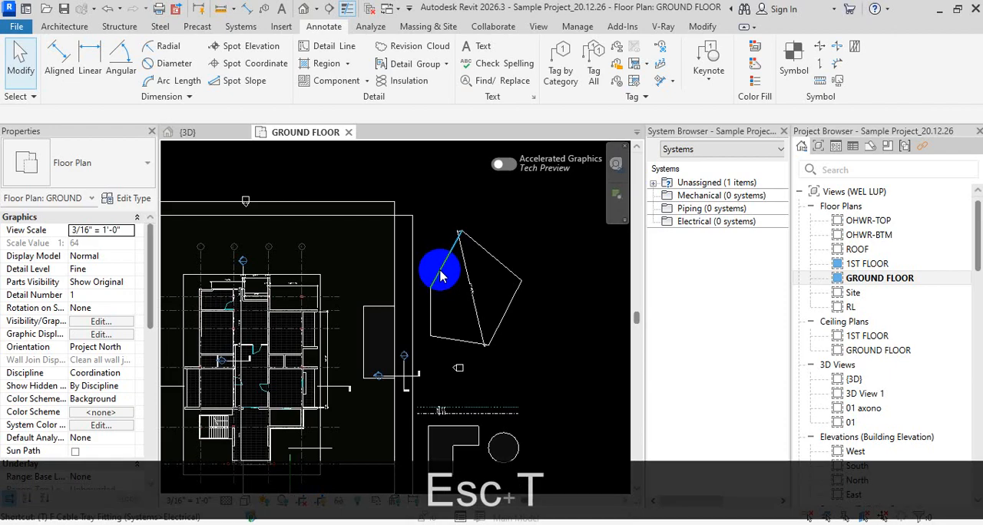
key(x)
scroll(452, 237, up, 2)
click(433, 202)
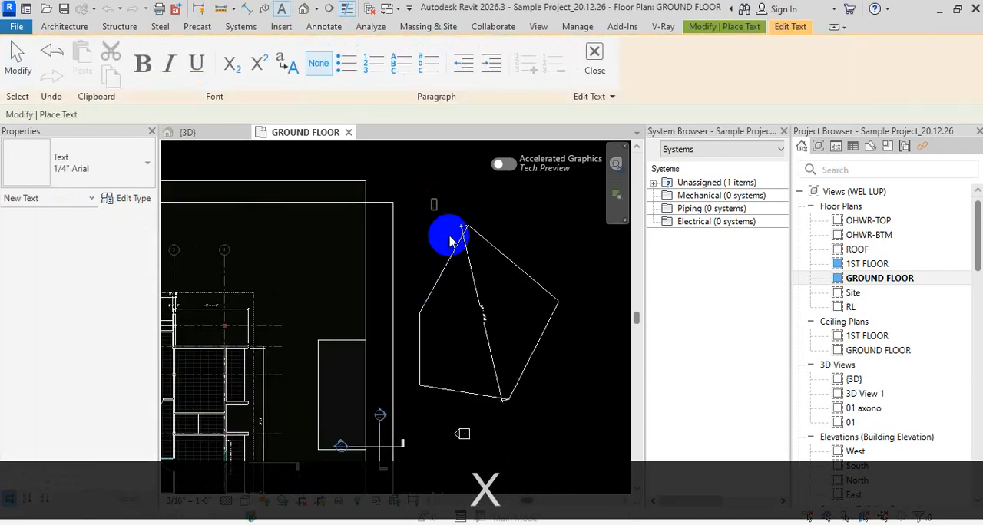
text(sdsdsds)
key(Escape)
key(Escape)
key(Escape)
key(1)
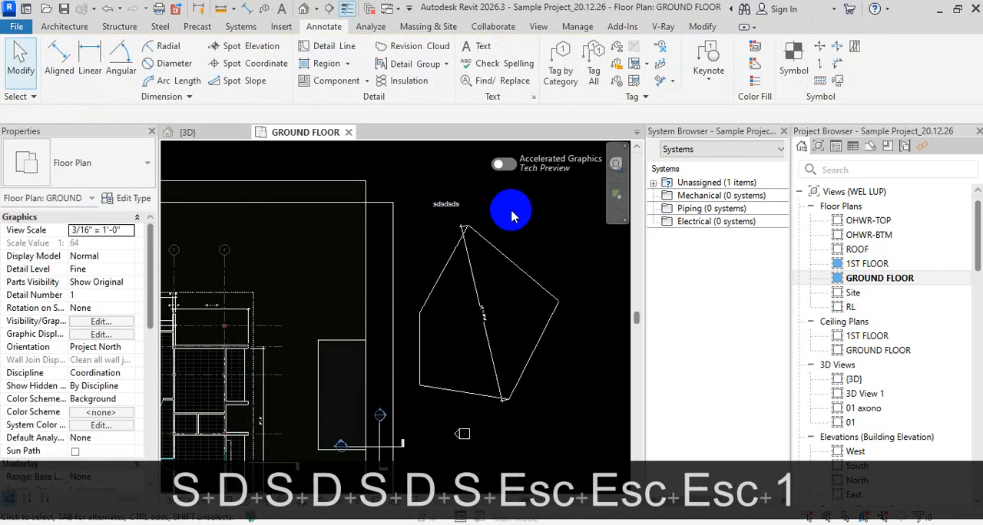
Add a text note reading "wewewe" with a one-segment horizontal leader pointing at the outline's upper-right edge near its topmost corner
key(t)
key(x)
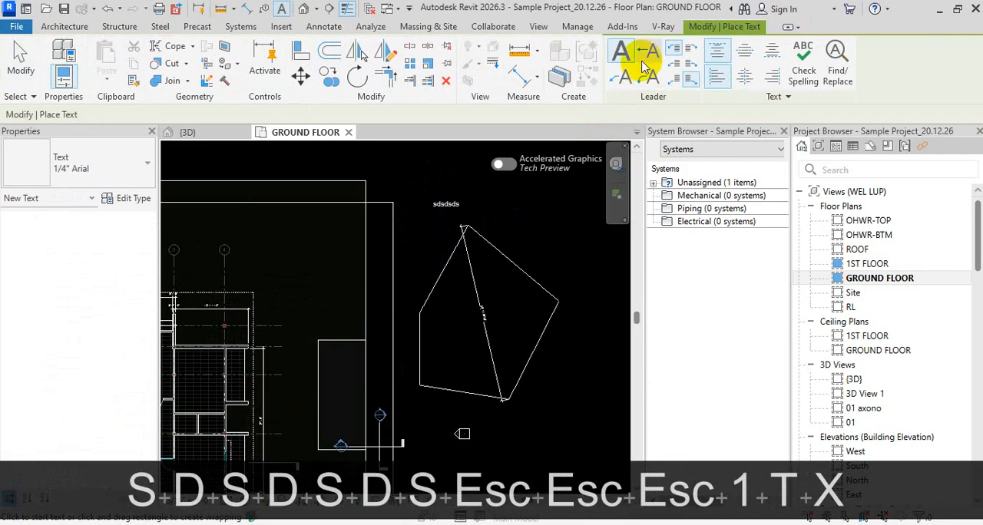
click(650, 53)
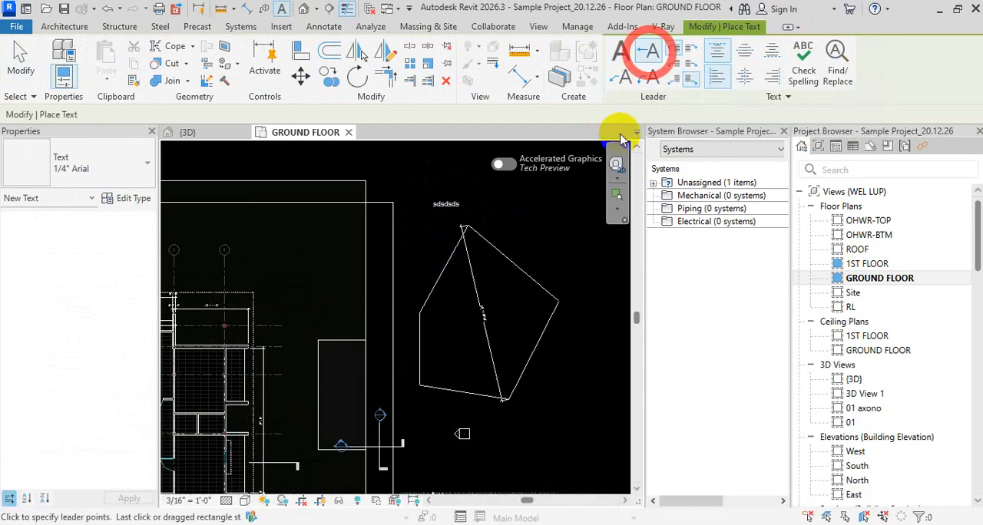
scroll(453, 216, up, 4)
click(447, 245)
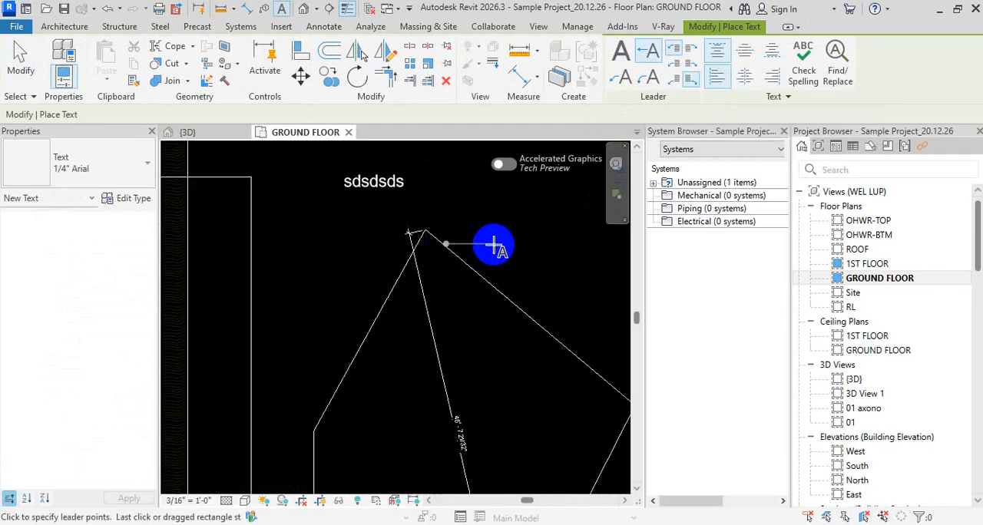
click(493, 245)
text(wewewe)
click(514, 209)
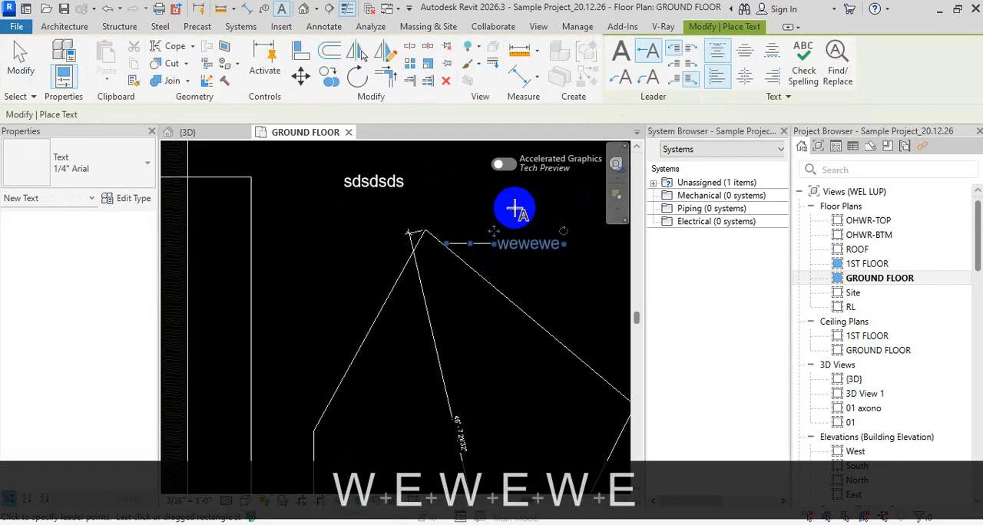
key(Escape)
key(Escape)
key(Escape)
key(Escape)
scroll(494, 241, up, 3)
key(Escape)
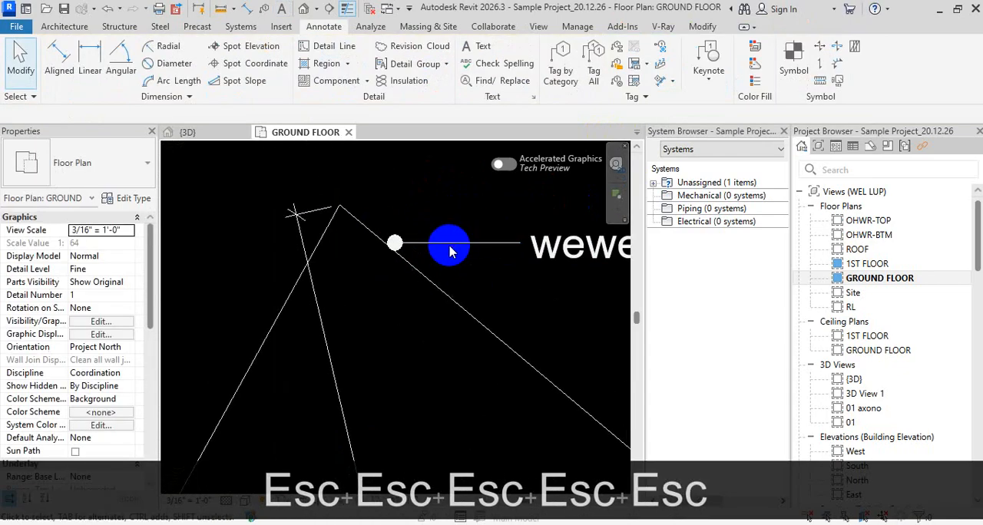
Set the leader arrowhead of the "wewewe" note's 1/4" Arial text type to Arrow Open 90 Degree 1/16"
click(588, 249)
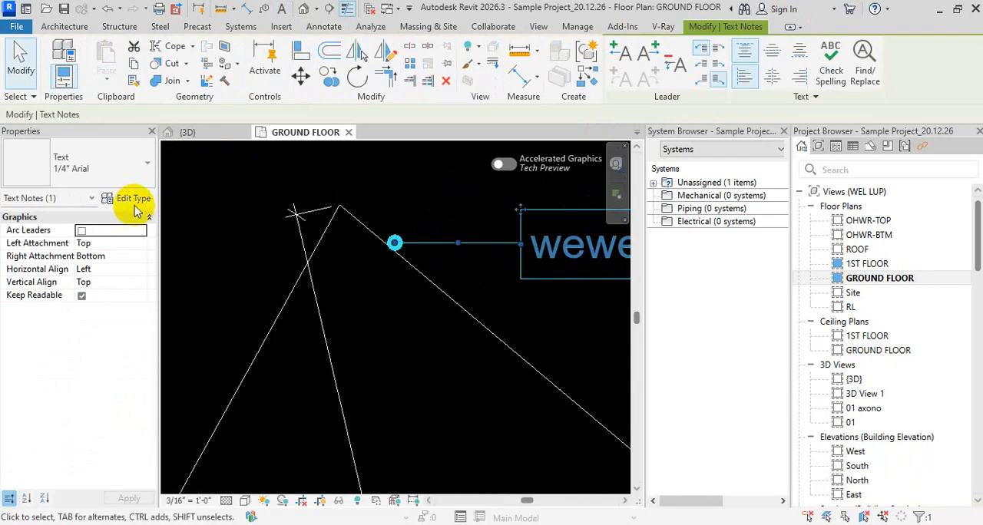
click(135, 198)
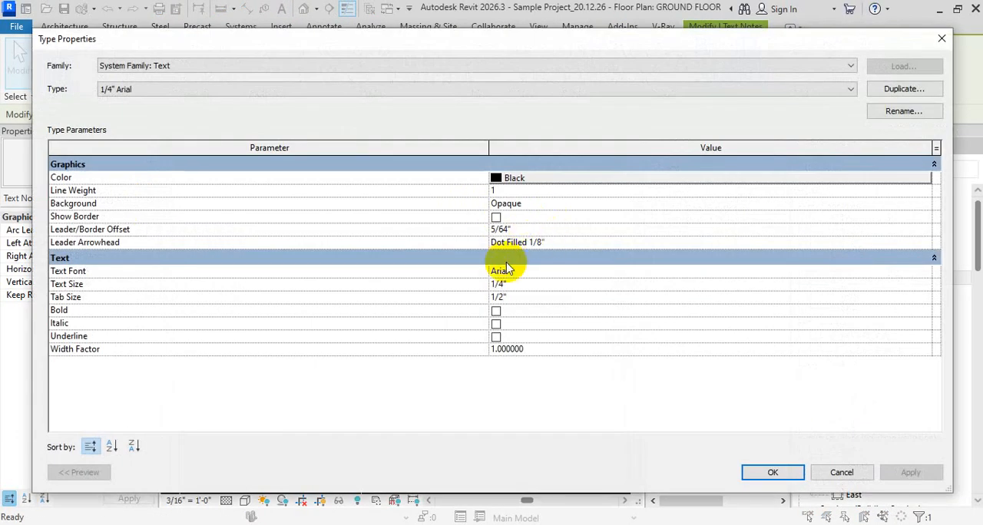
click(592, 242)
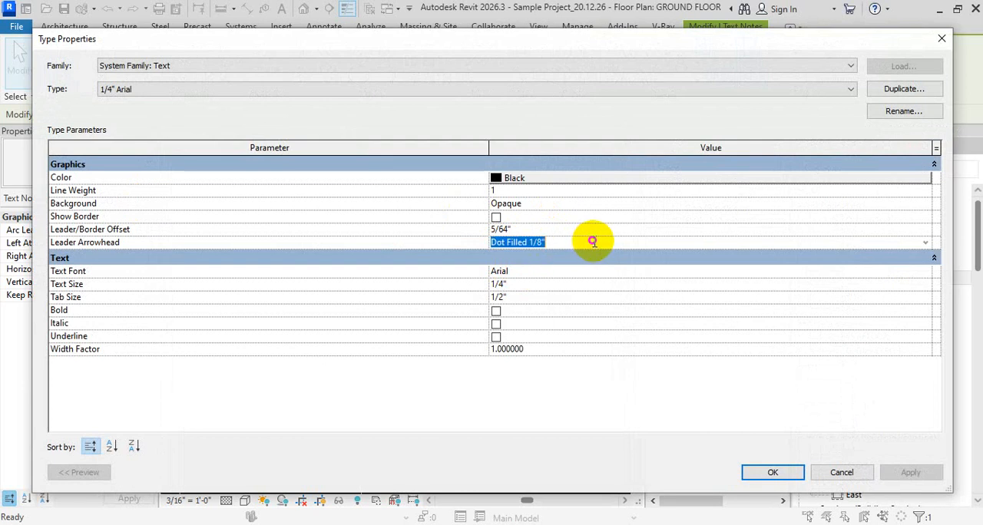
click(925, 243)
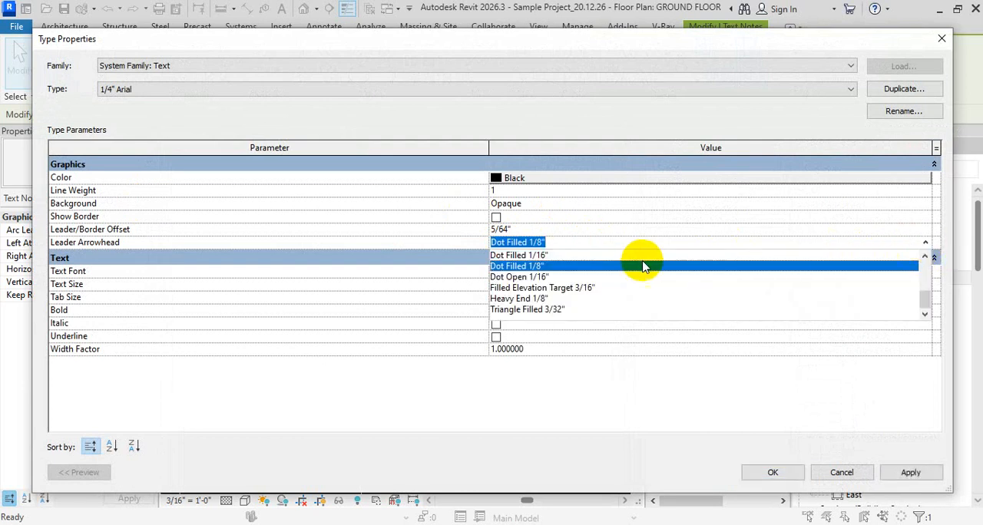
scroll(559, 288, up, 2)
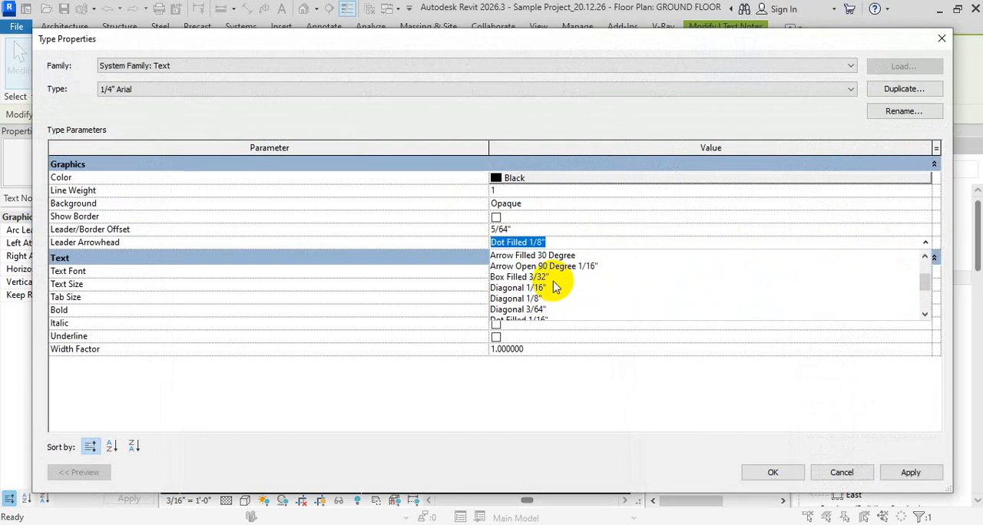
click(547, 260)
click(786, 473)
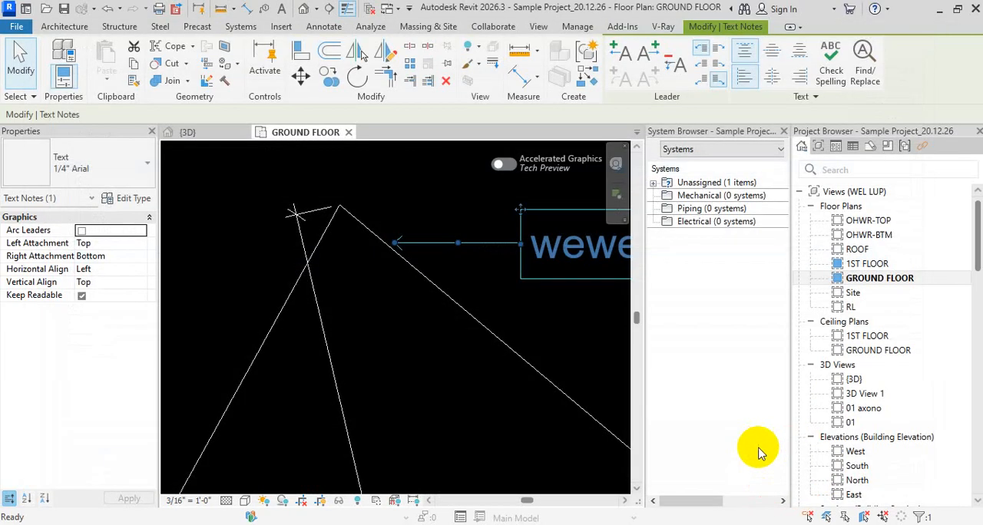
key(Escape)
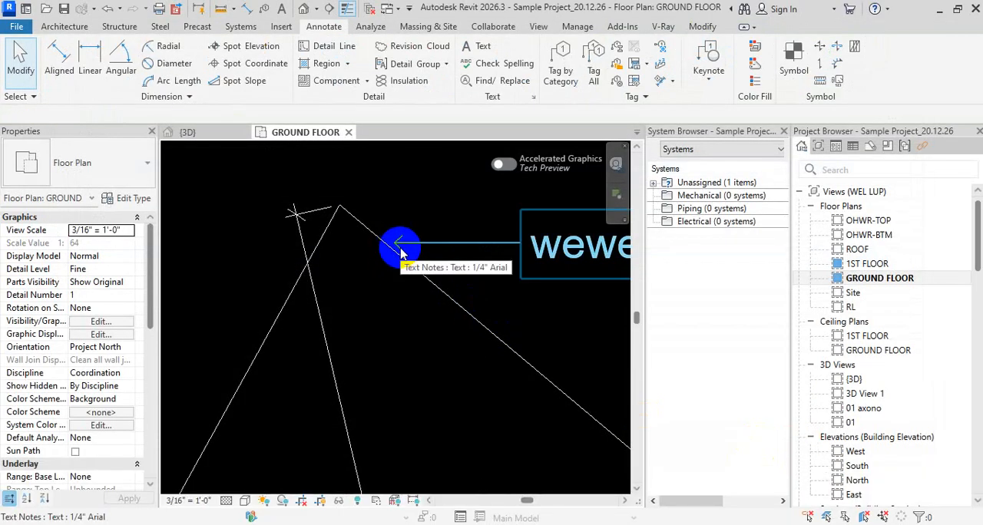
Narrow the "wewewe" note so its text wraps onto two lines, and raise it to bend the leader into slanted and horizontal segments
click(479, 243)
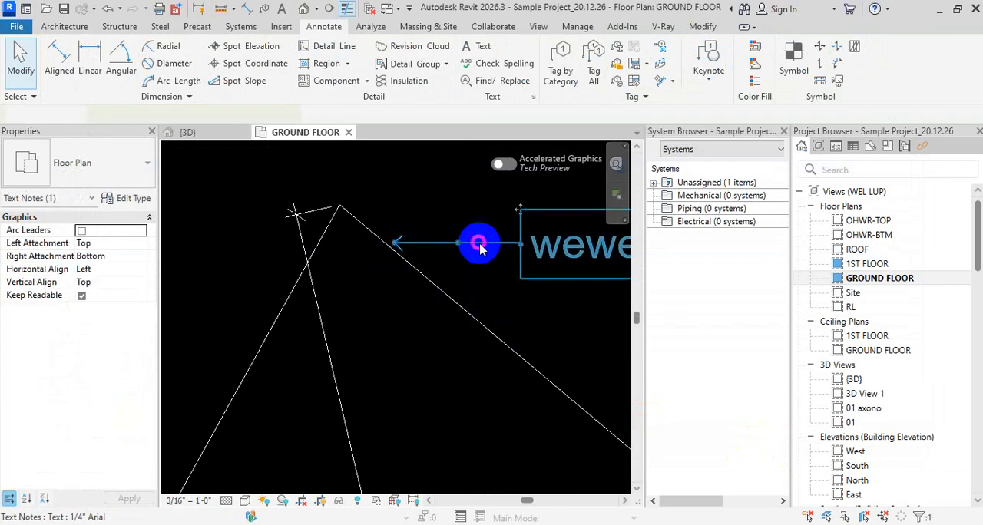
scroll(544, 277, down, 2)
middle_drag(544, 276, 402, 276)
drag(346, 260, 346, 227)
key(Escape)
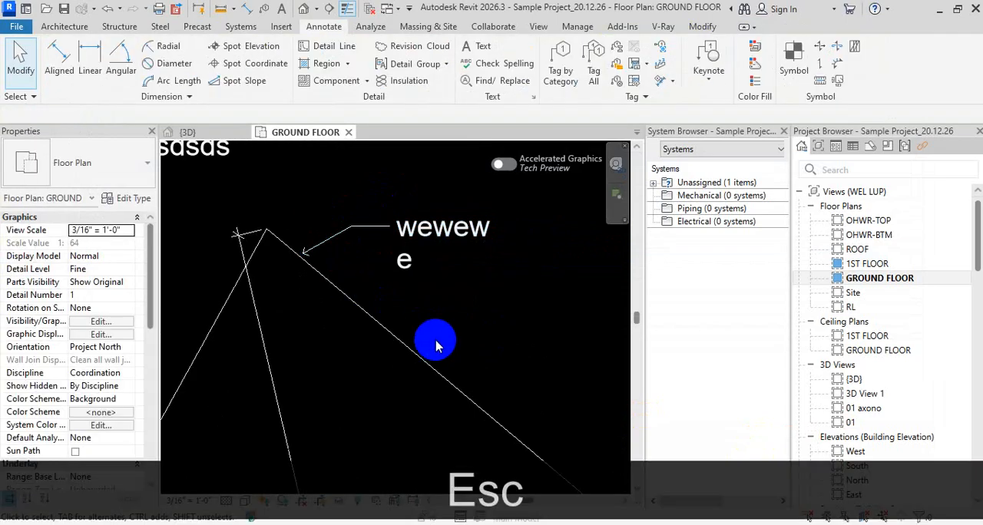
key(d)
key(i)
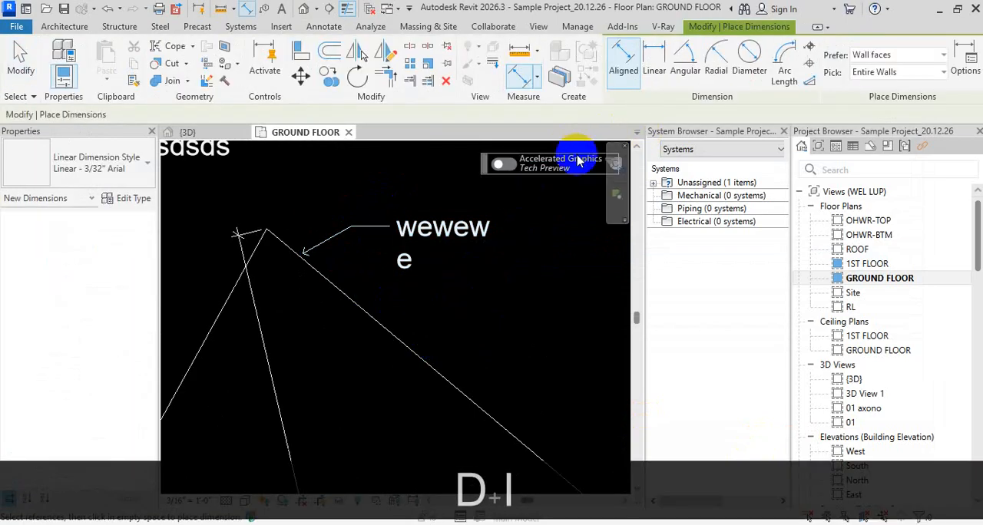
key(Escape)
key(Escape)
Add a text note reading "weewew" with a curved leader pointing at the outline's upper-right edge, below the "wewewe" note
key(t)
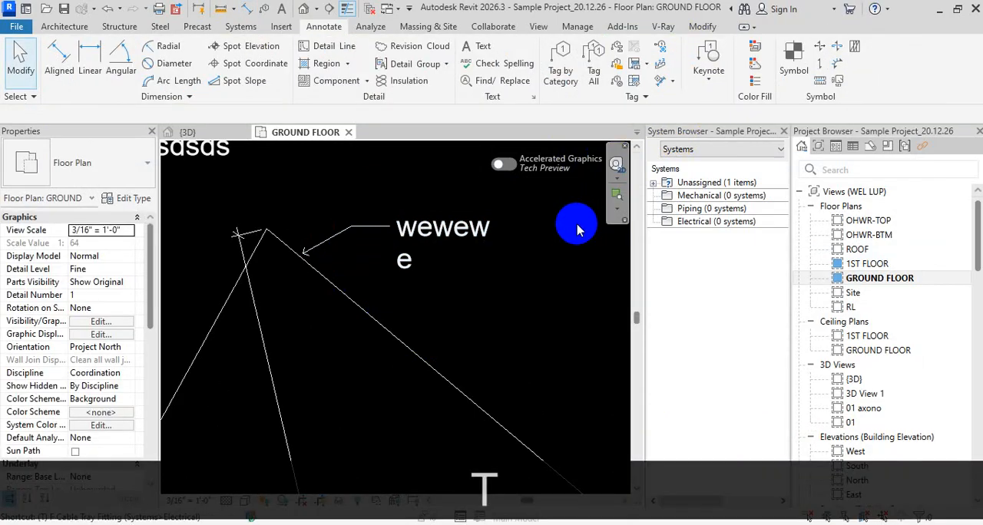
key(x)
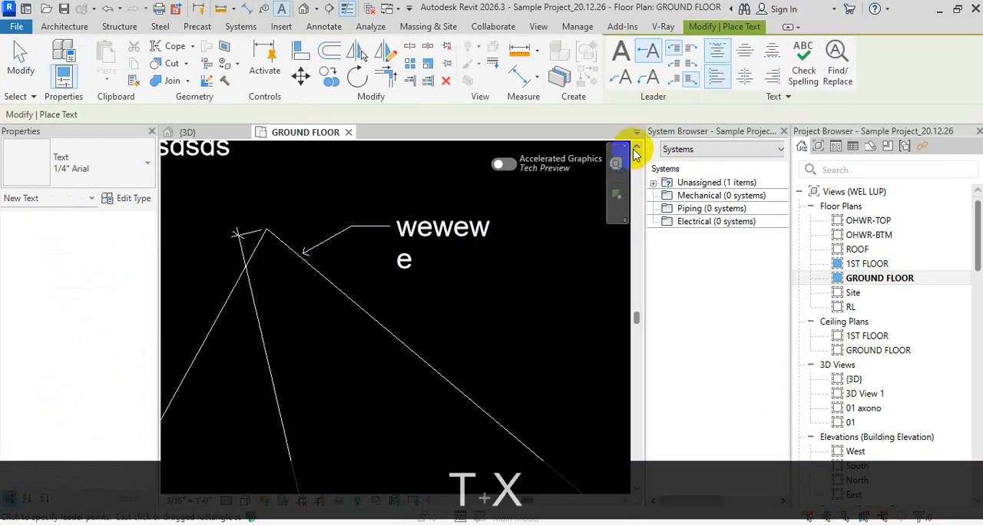
click(647, 77)
click(399, 340)
click(455, 302)
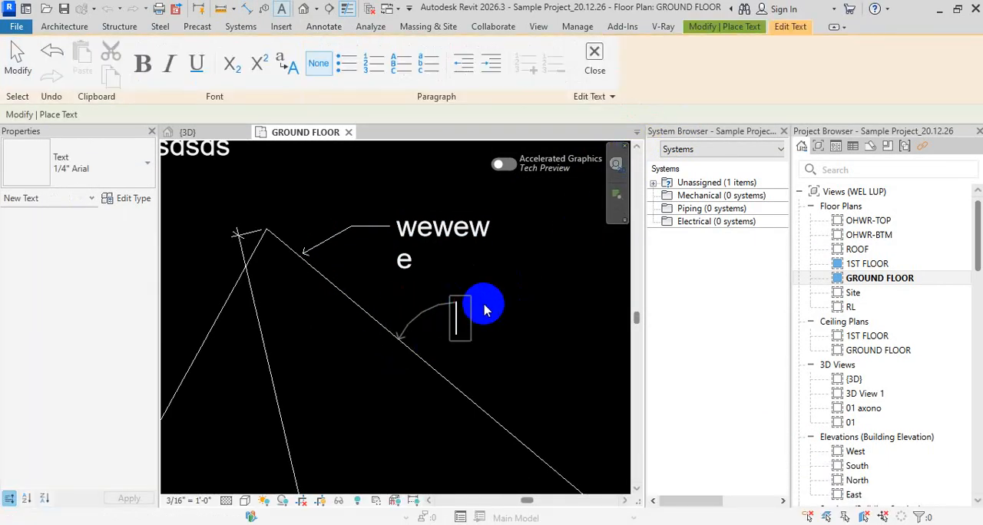
text(weewew)
key(Escape)
key(Escape)
key(Escape)
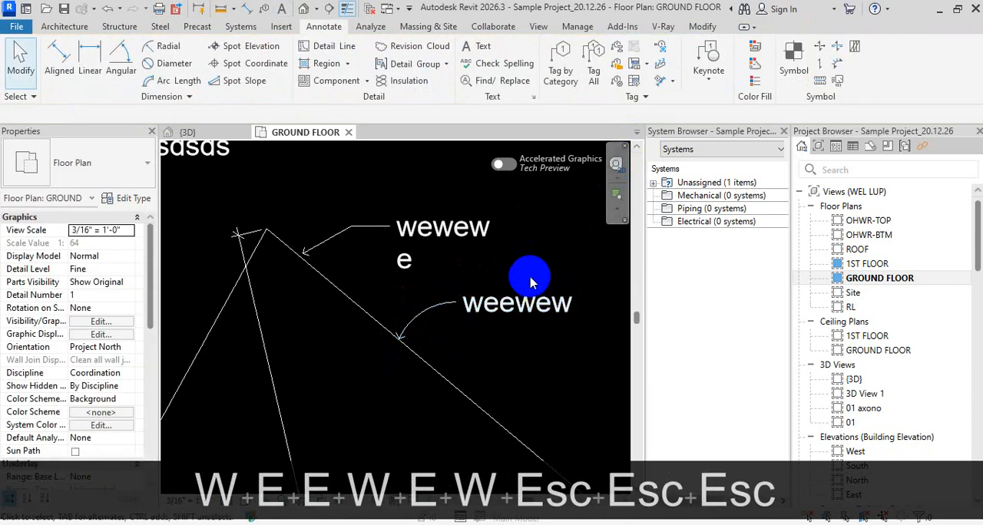
key(t)
key(x)
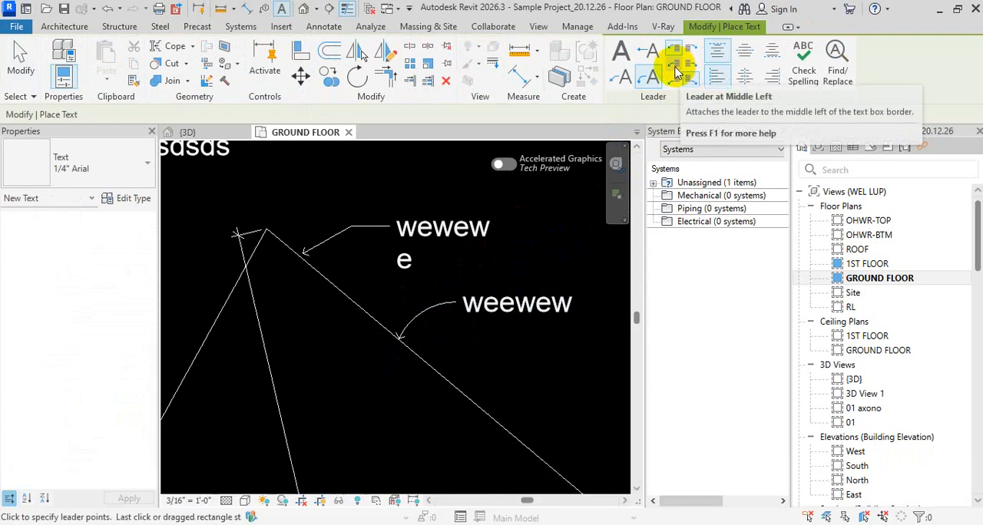
click(487, 412)
click(517, 355)
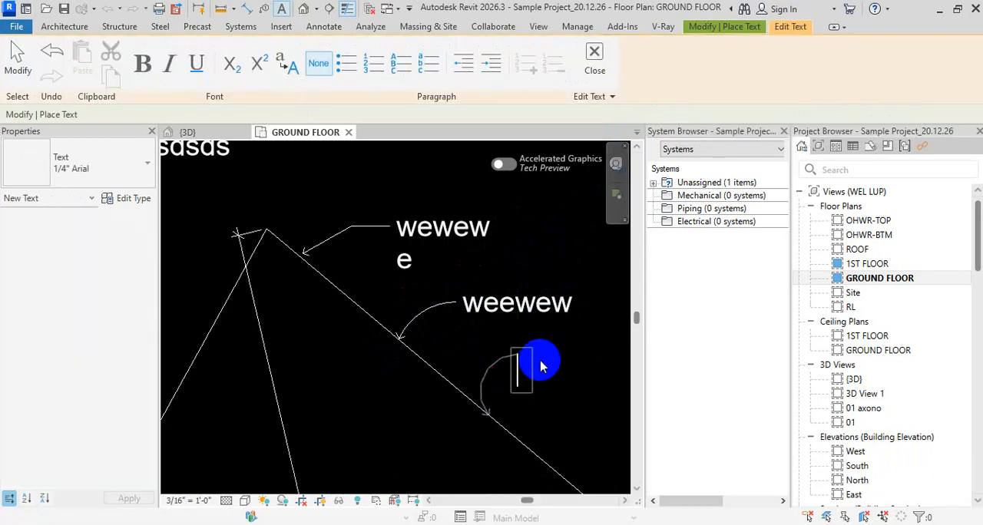
key(Escape)
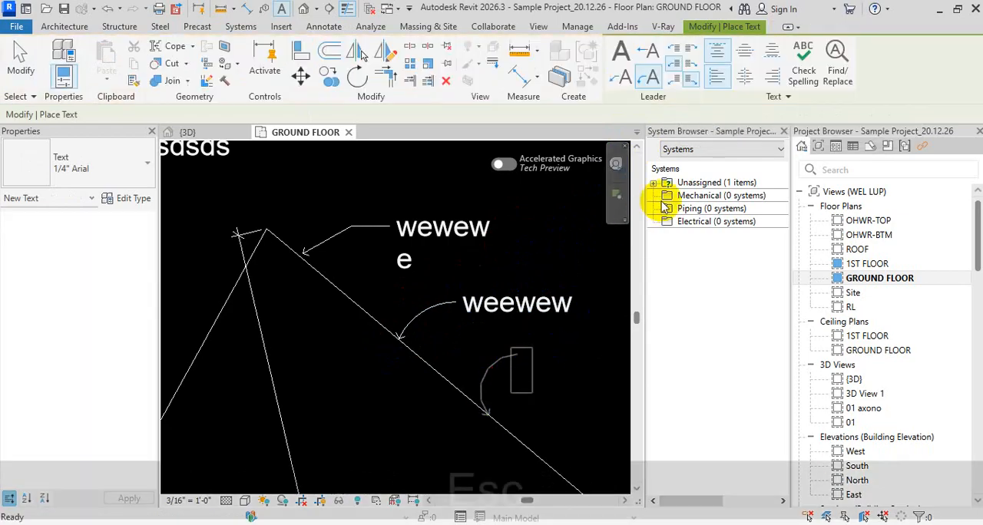
Add a text note reading "2e2e2e2" with a two-segment, top-left-attached leader pointing at the outline's upper-right edge, below the "weewew" note
click(673, 48)
click(459, 386)
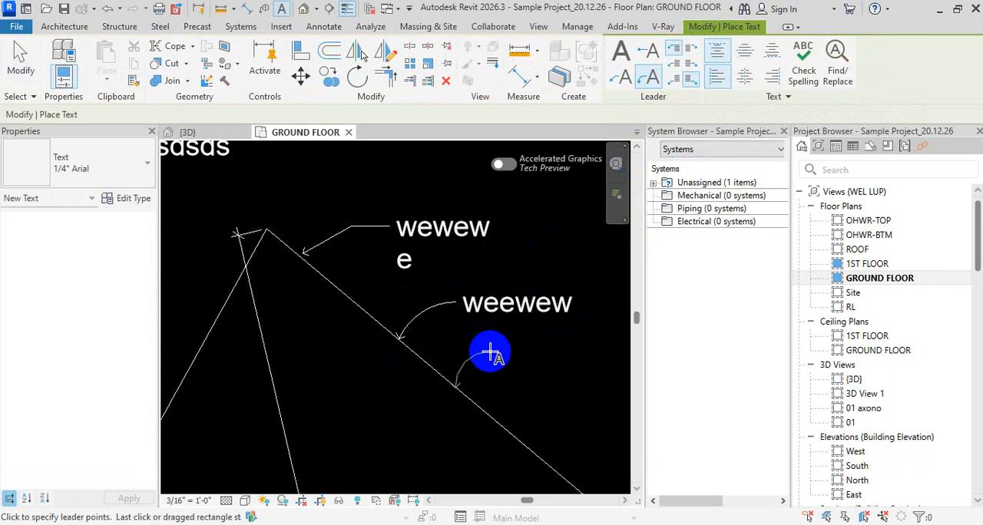
click(620, 77)
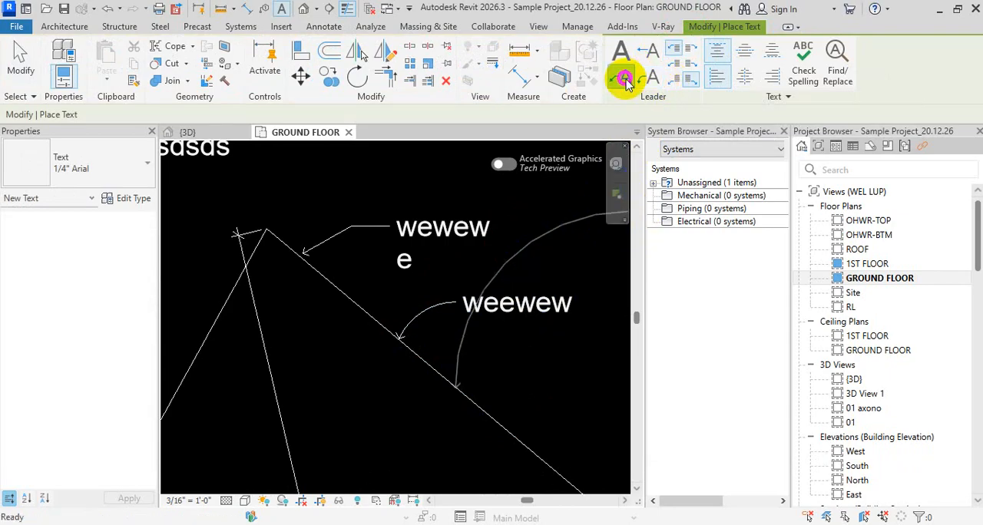
click(488, 417)
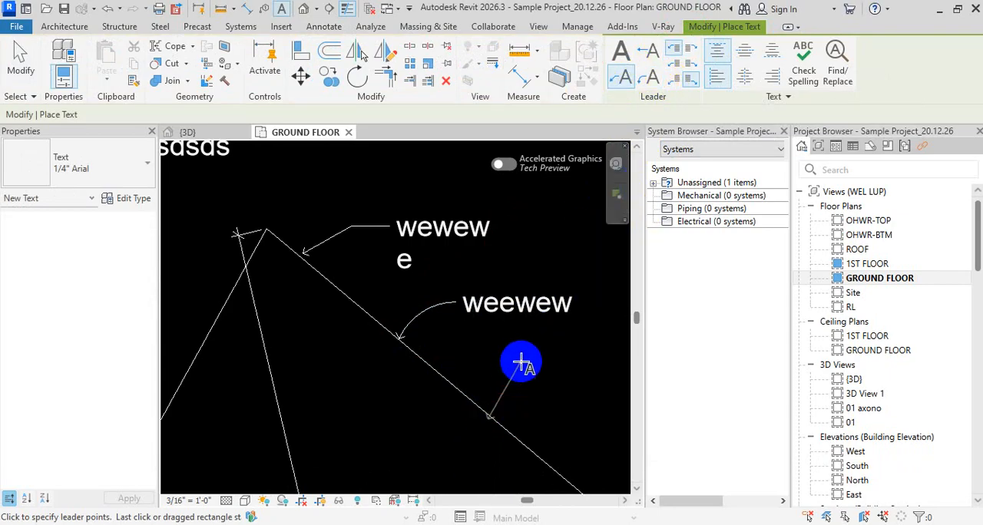
click(572, 358)
text(2e2e2e2)
click(502, 288)
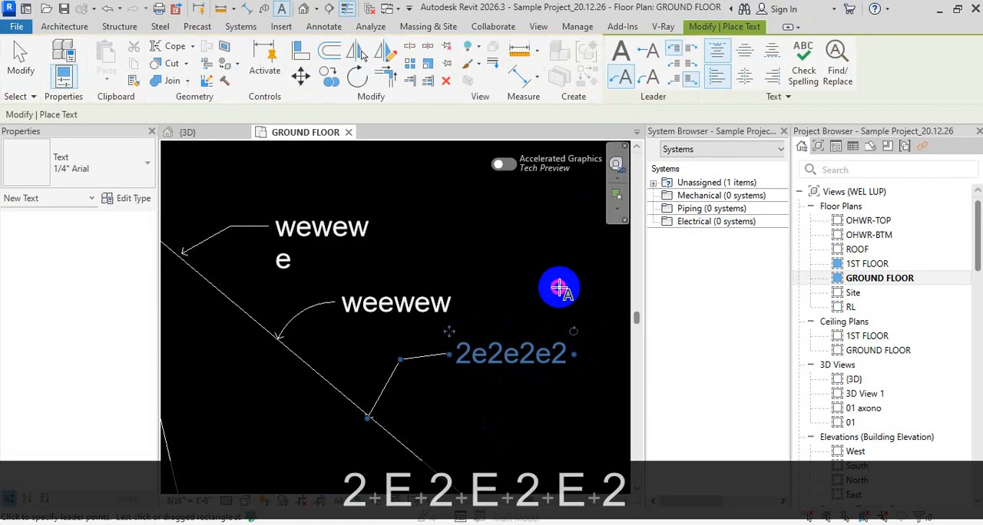
key(Escape)
key(Escape)
key(Escape)
scroll(395, 256, down, 2)
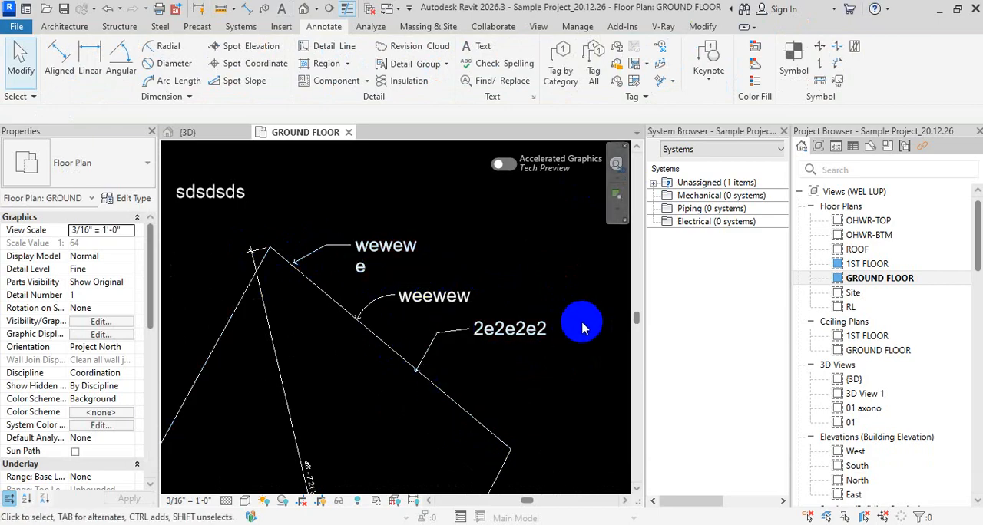
key(Escape)
key(Escape)
key(Escape)
key(Escape)
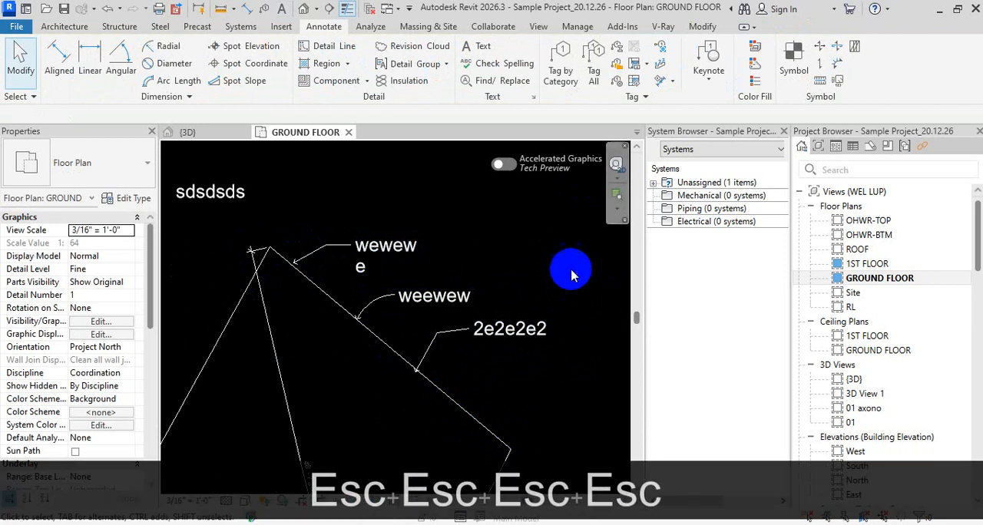
Return from the text notes to the building's floor plan and frame its interior rooms
scroll(509, 281, down, 5)
middle_drag(481, 302, 472, 266)
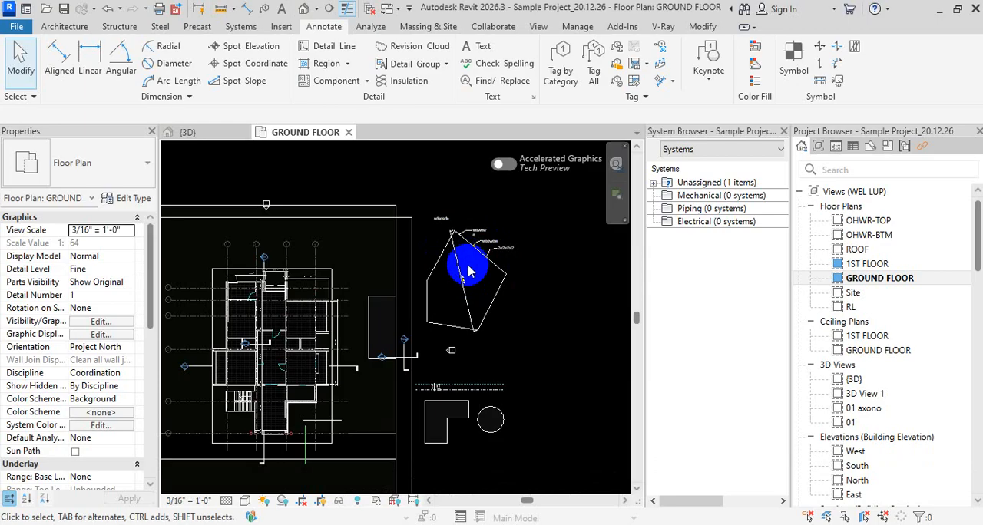
scroll(469, 271, down, 3)
scroll(355, 308, up, 8)
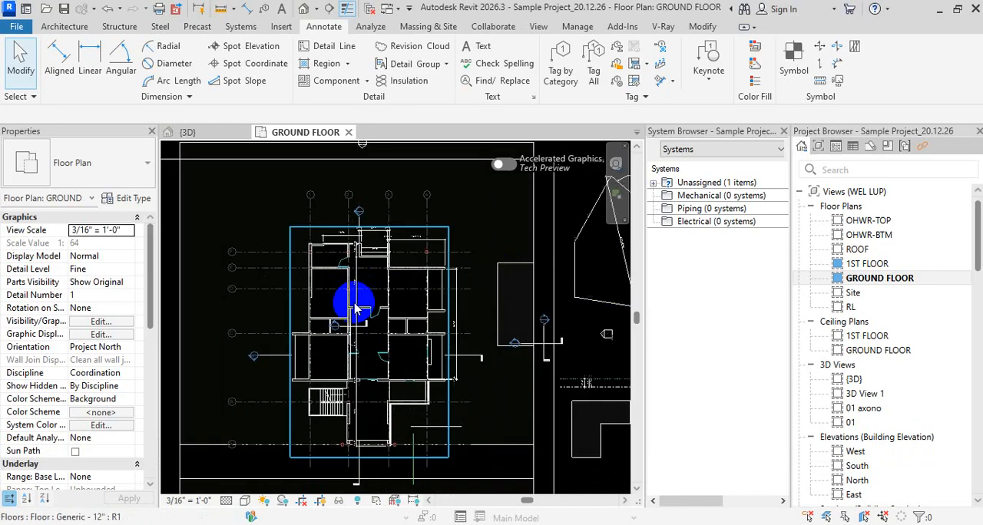
scroll(379, 318, down, 3)
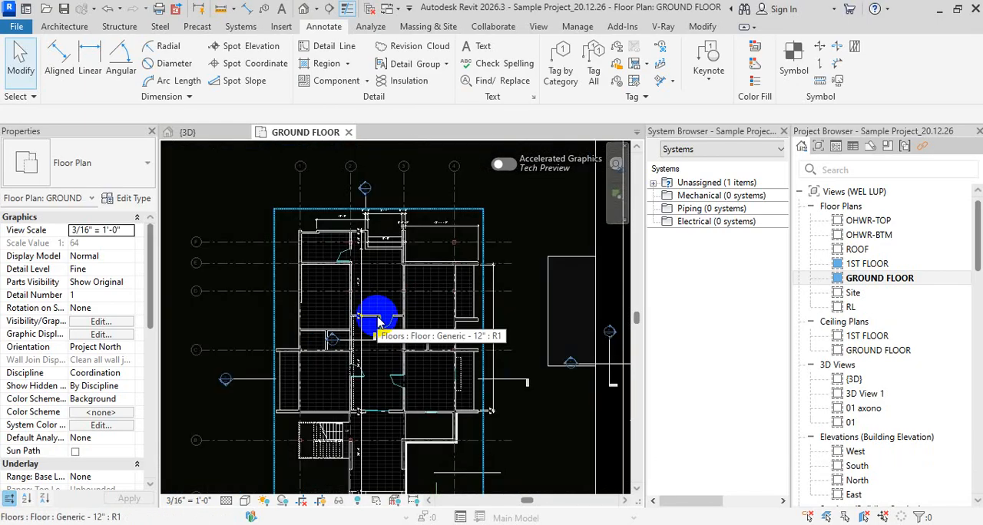
key(Escape)
key(Escape)
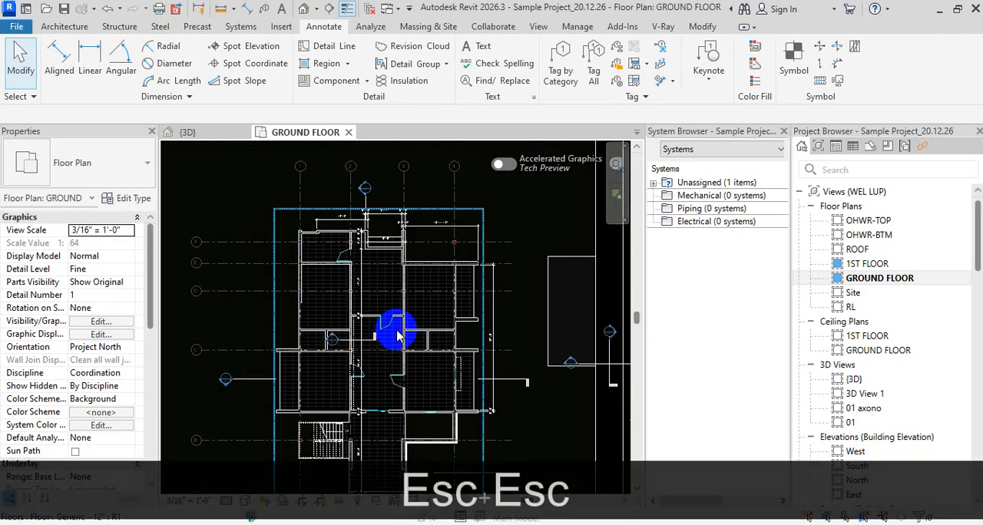
scroll(388, 332, down, 2)
scroll(411, 337, up, 3)
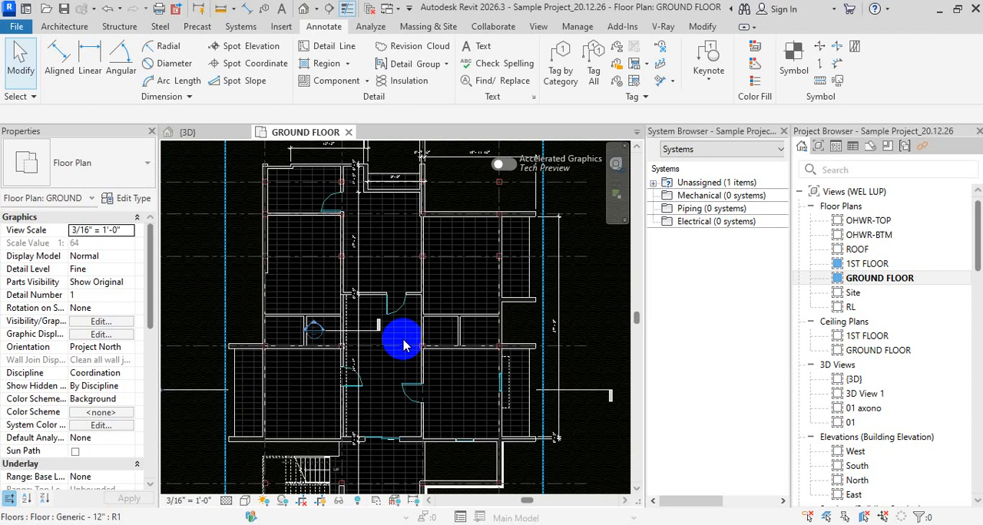
Close the System Browser and narrow the Project Browser to enlarge the drawing area
click(783, 131)
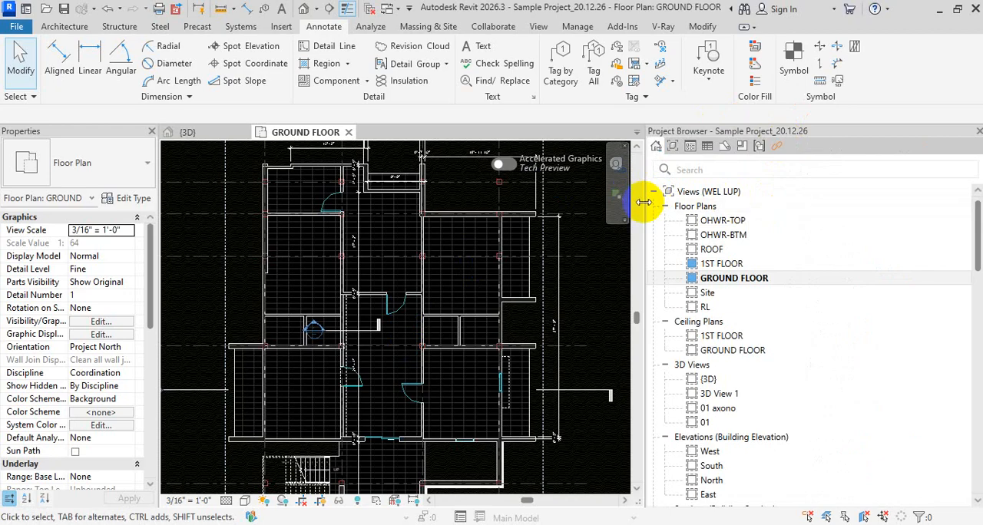
drag(642, 202, 801, 206)
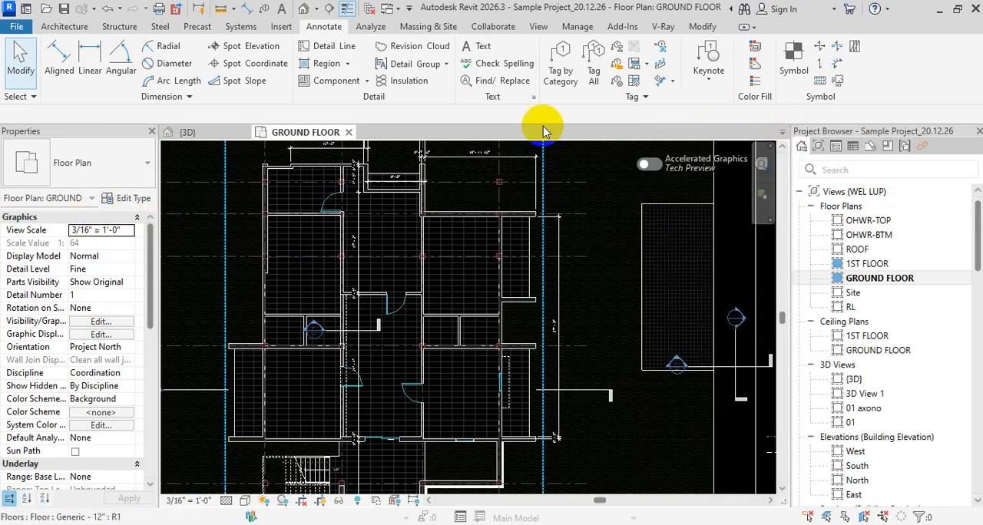
key(Escape)
key(Escape)
key(Escape)
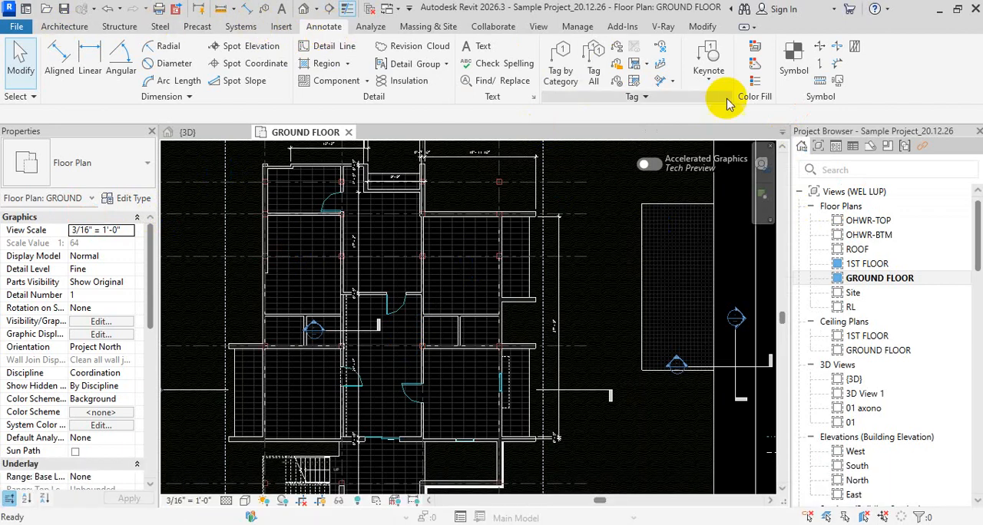
Inspect the Keynoting Settings for the keynote table's file location, file path and numbering method
click(709, 81)
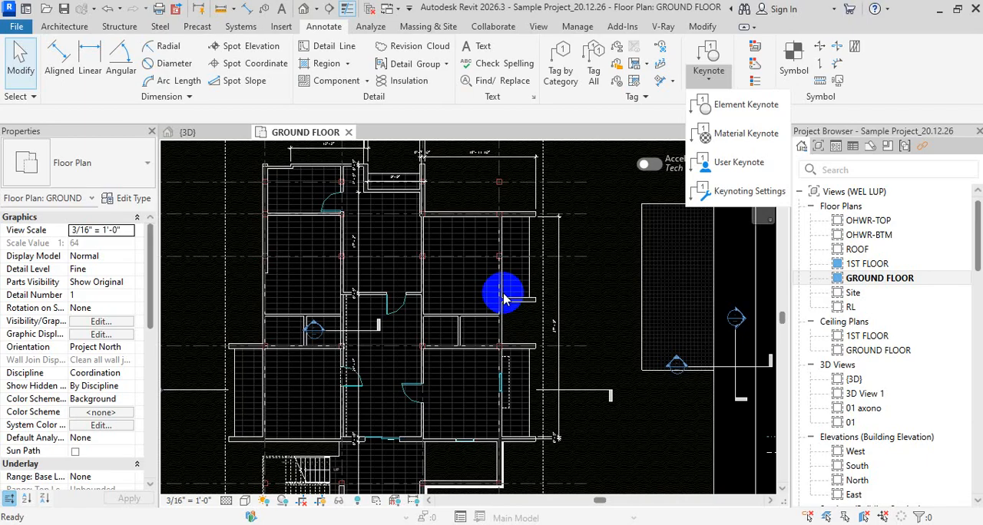
click(759, 173)
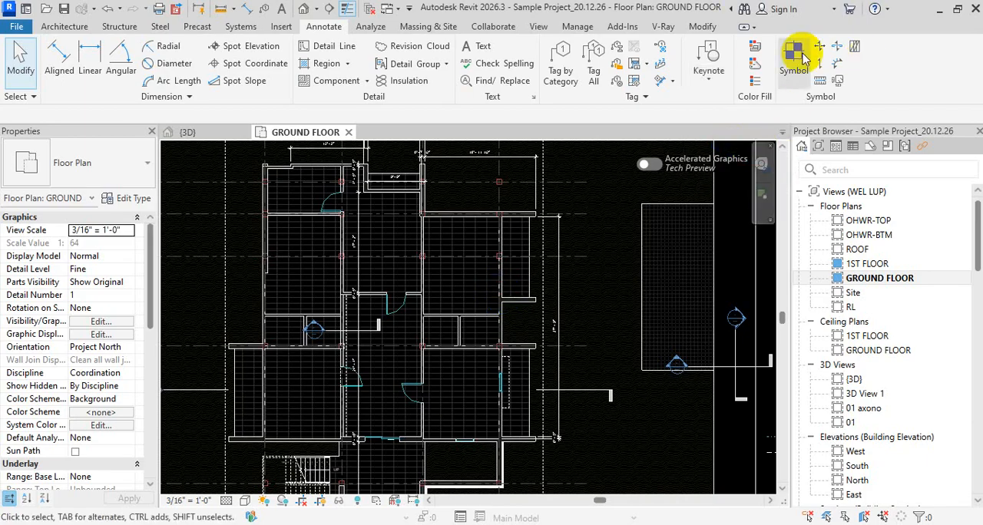
click(714, 74)
click(713, 190)
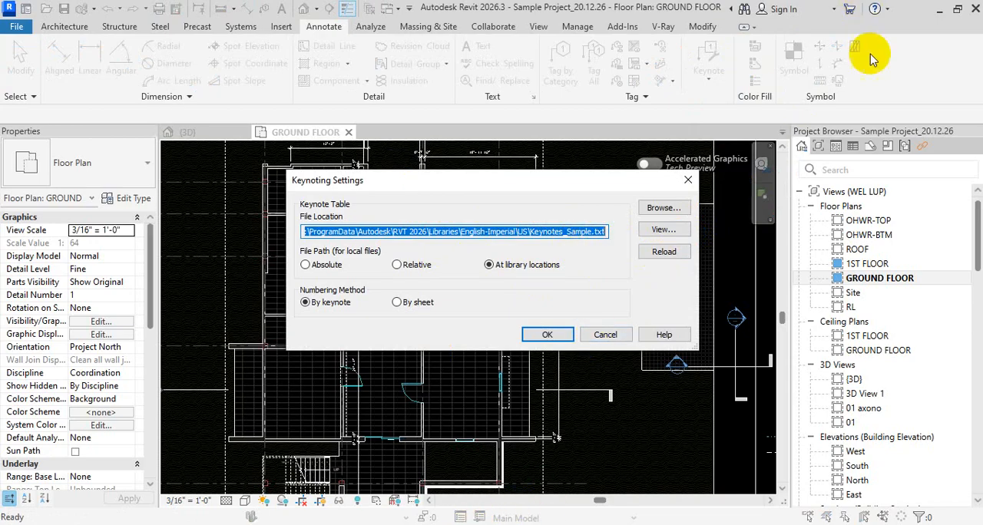
key(Escape)
Switch to File Explorer, open the Keynote text file from the Revit Architecture 2026 folder in Notepad, and delete its entire contents
click(941, 12)
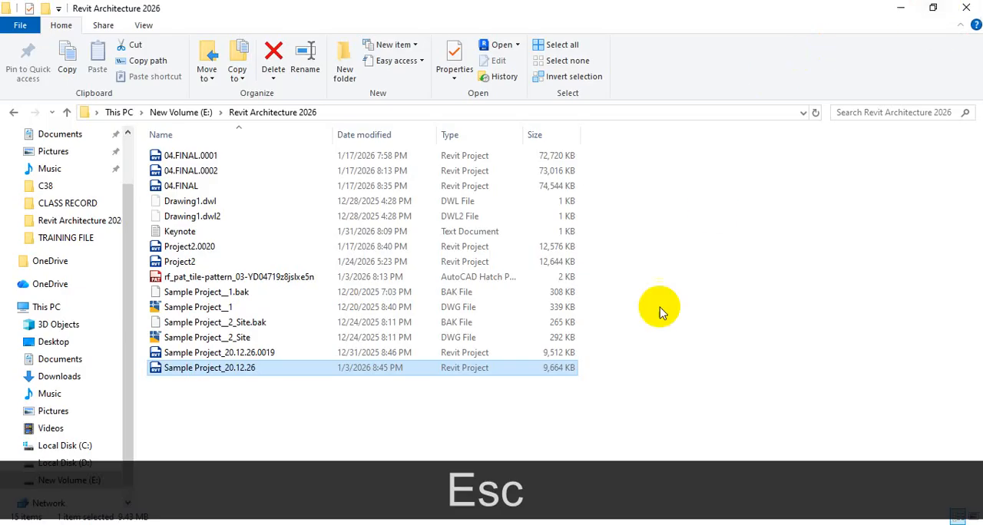
double_click(219, 232)
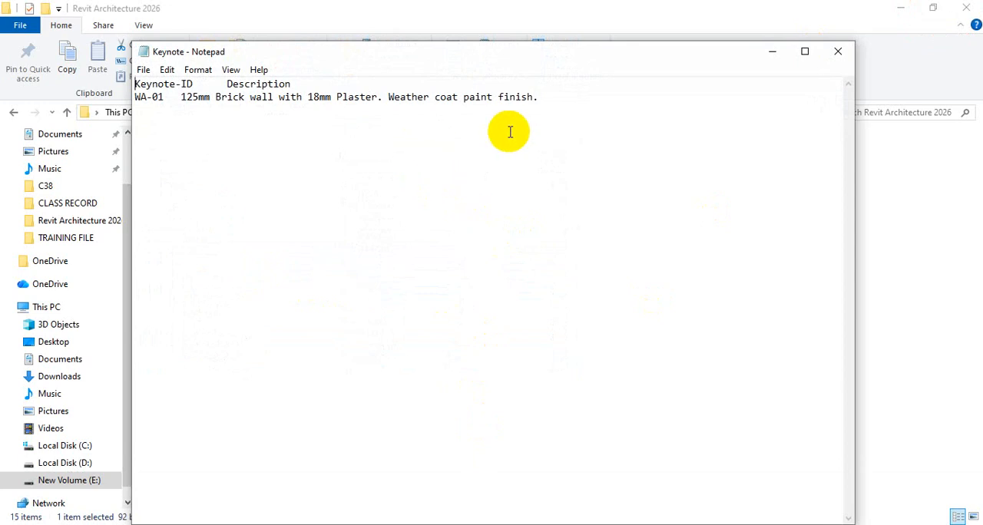
click(563, 99)
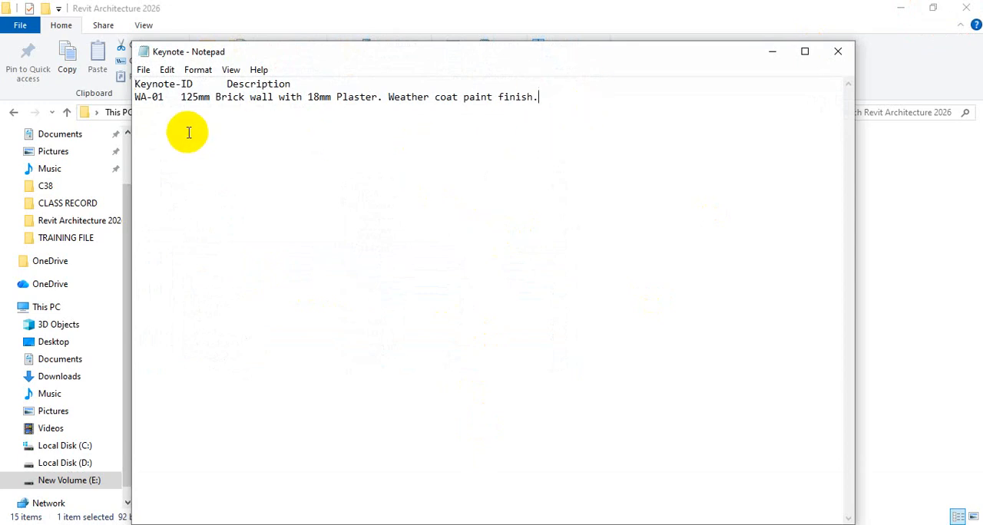
drag(577, 107, 11, 57)
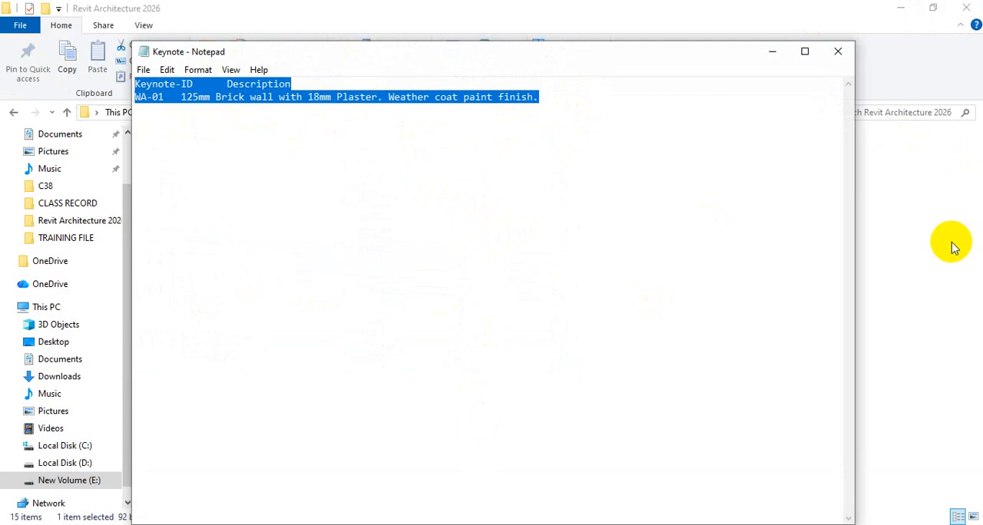
key(Delete)
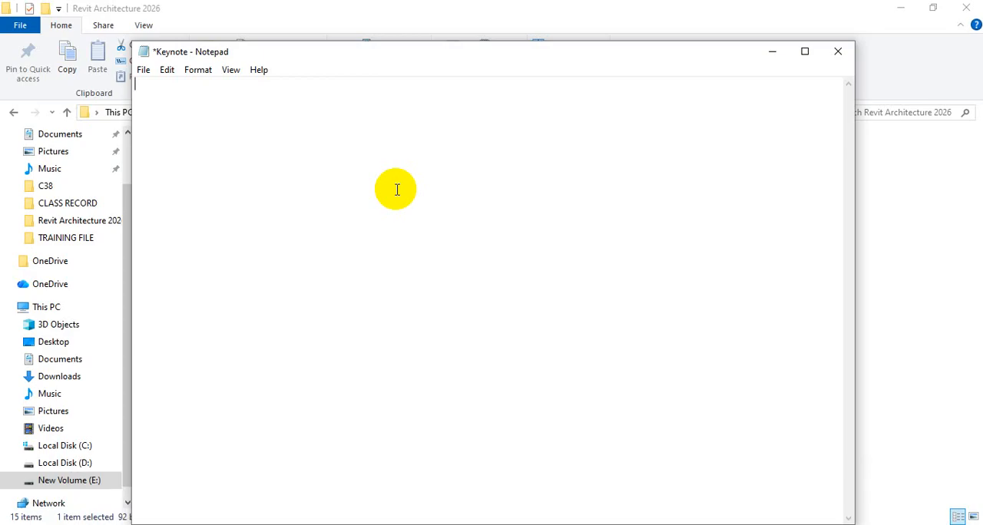
Write the heading "KeynoteID" on the first line of the emptied Keynote file
text(I)
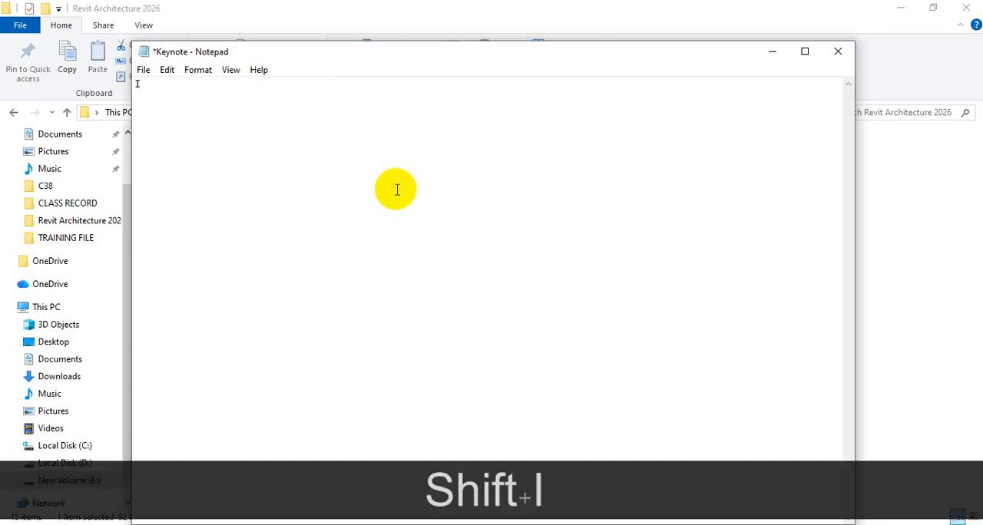
key(BackSpace)
text(K)
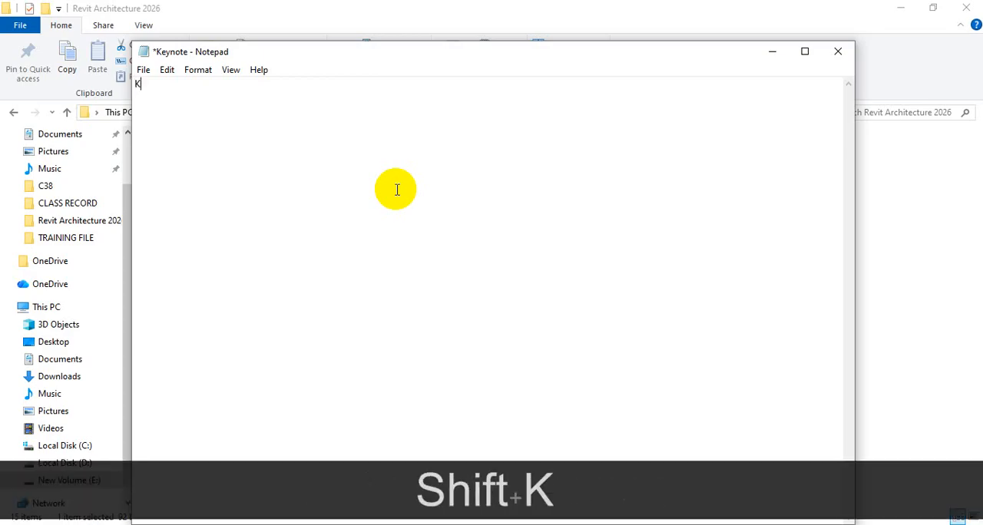
text(ey)
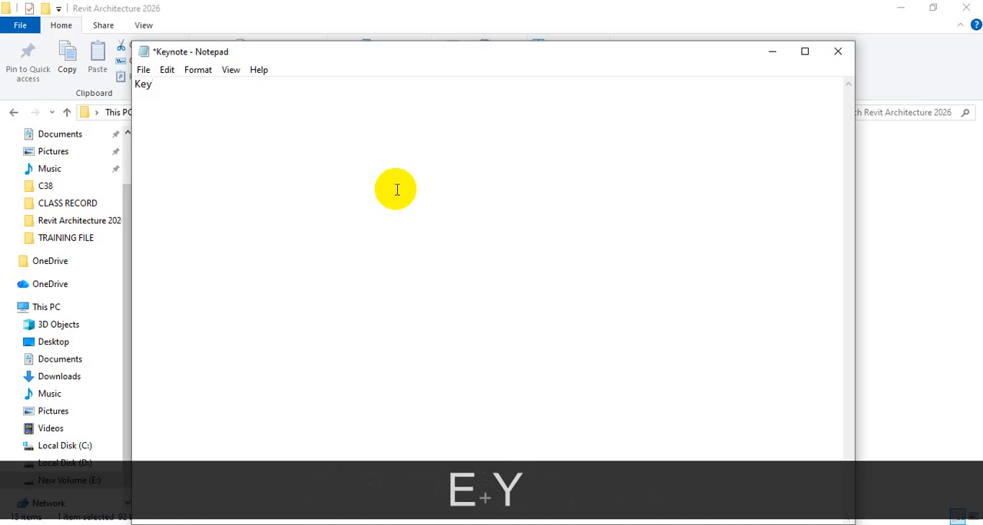
text(note)
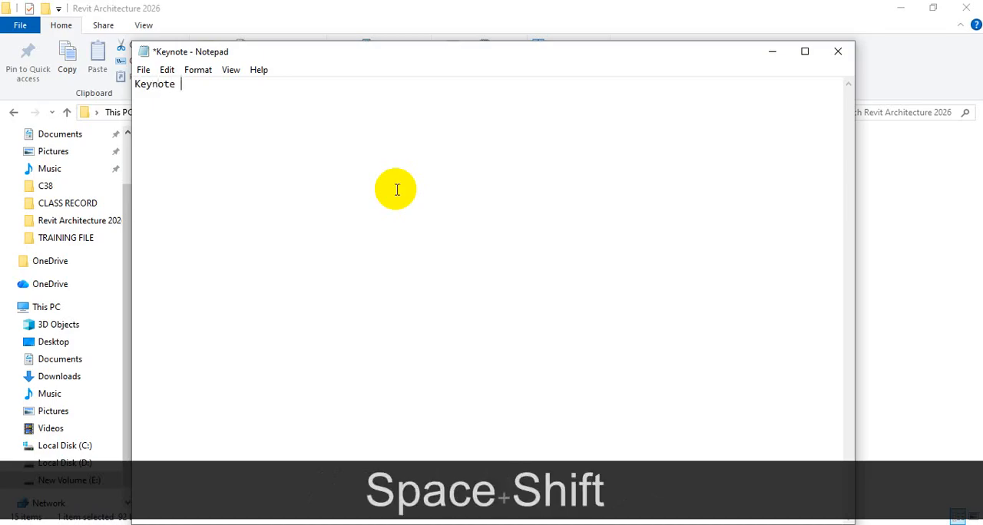
key(BackSpace)
text(ID)
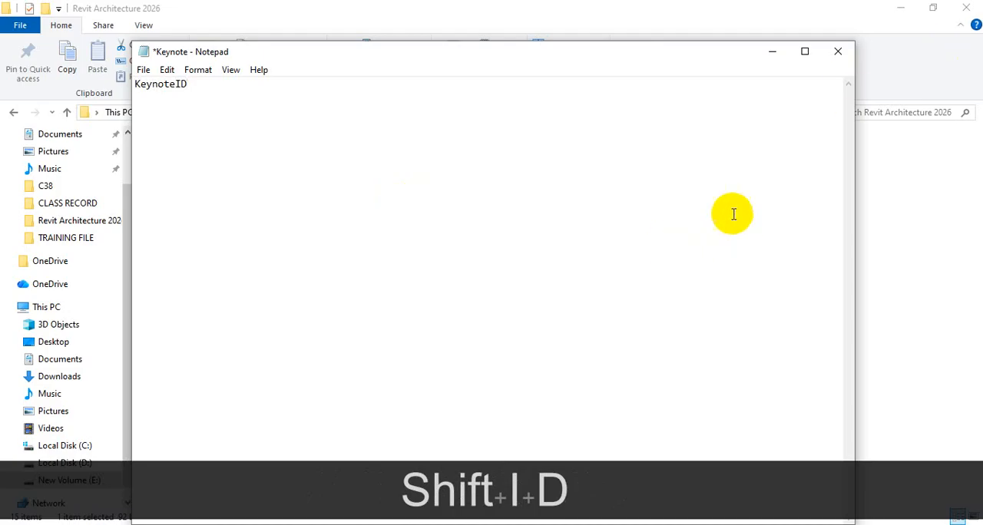
Add the tab-separated heading "Description" after "KeynoteID" on the first line
key(Tab)
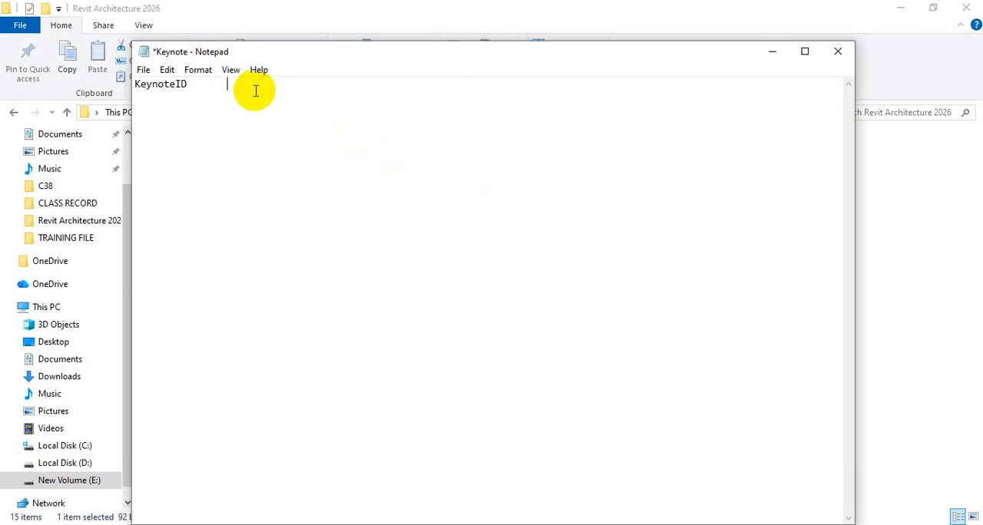
text(De)
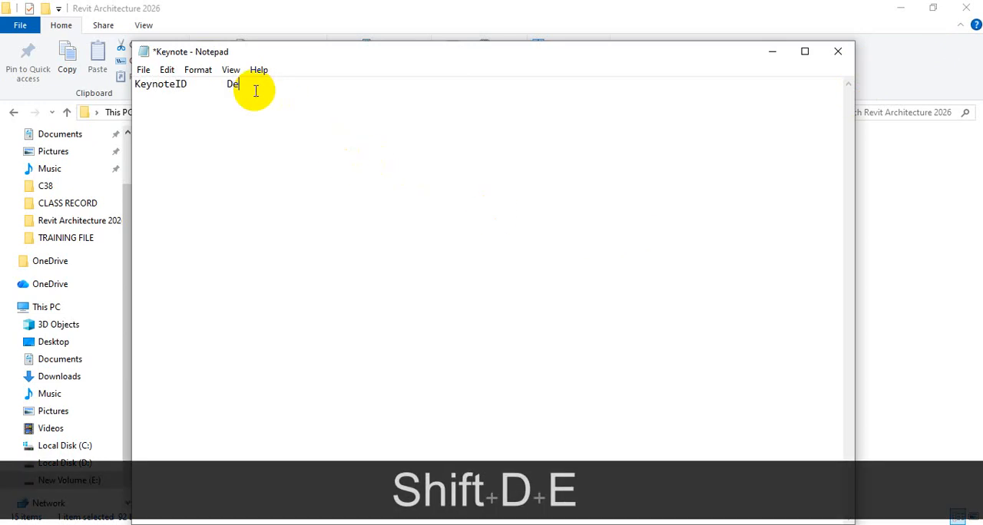
text(scri)
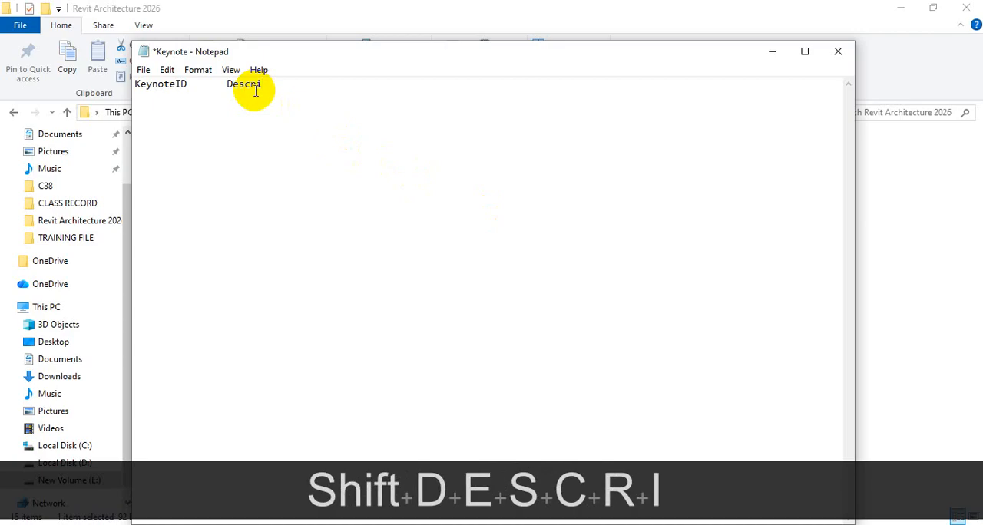
text(pti)
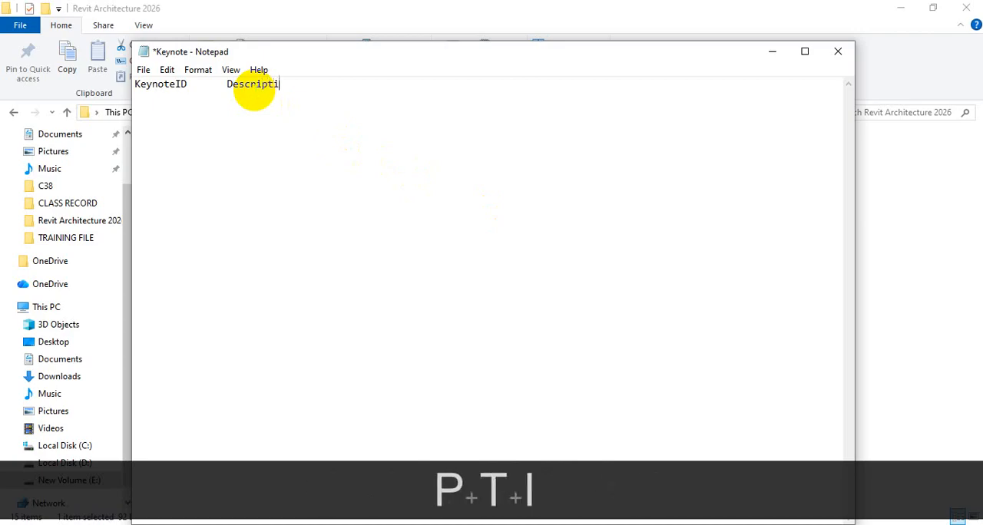
text(on)
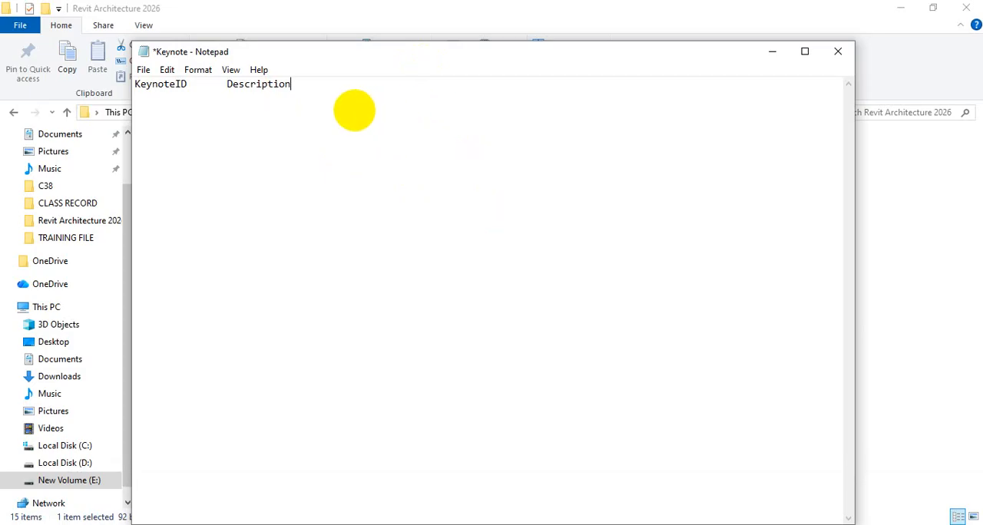
Enter "EXF" as the first keynote ID on a new line below the headings
key(Return)
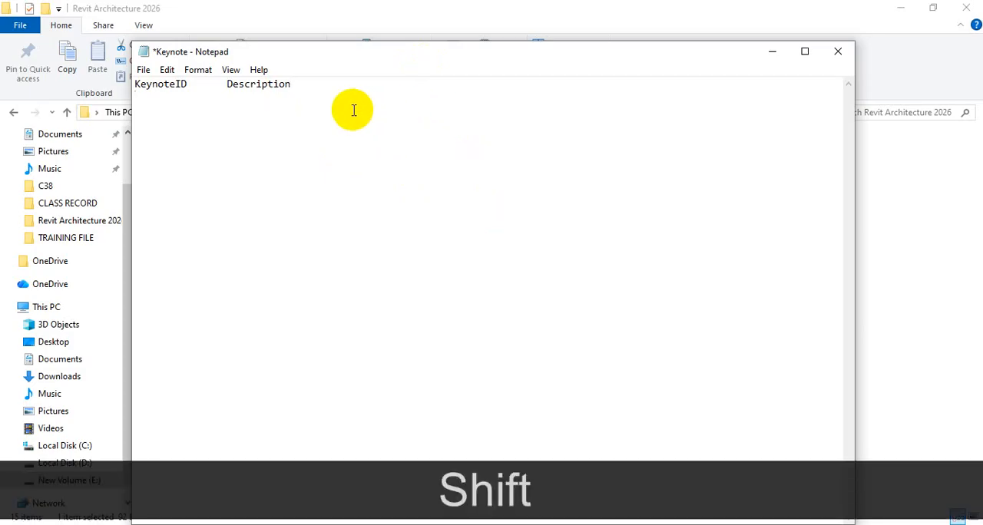
text(EXF)
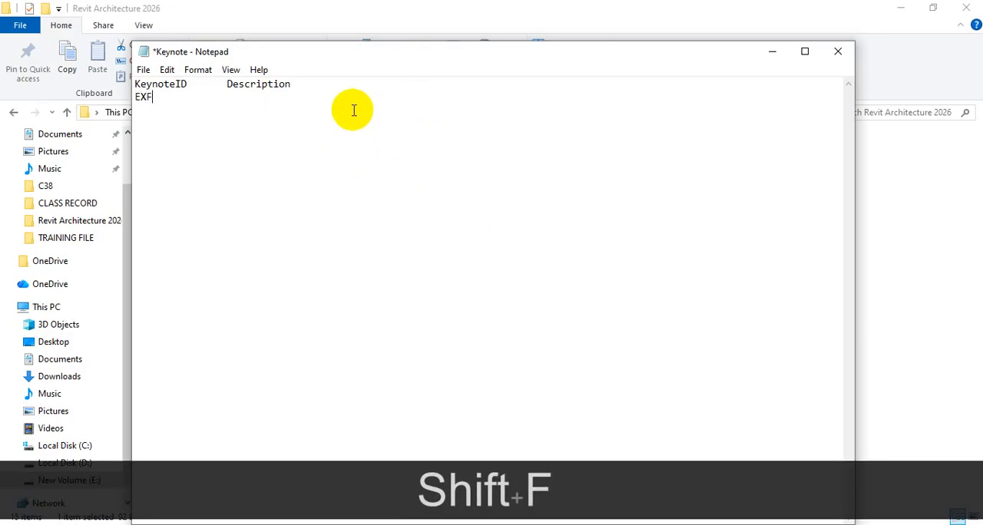
key(Return)
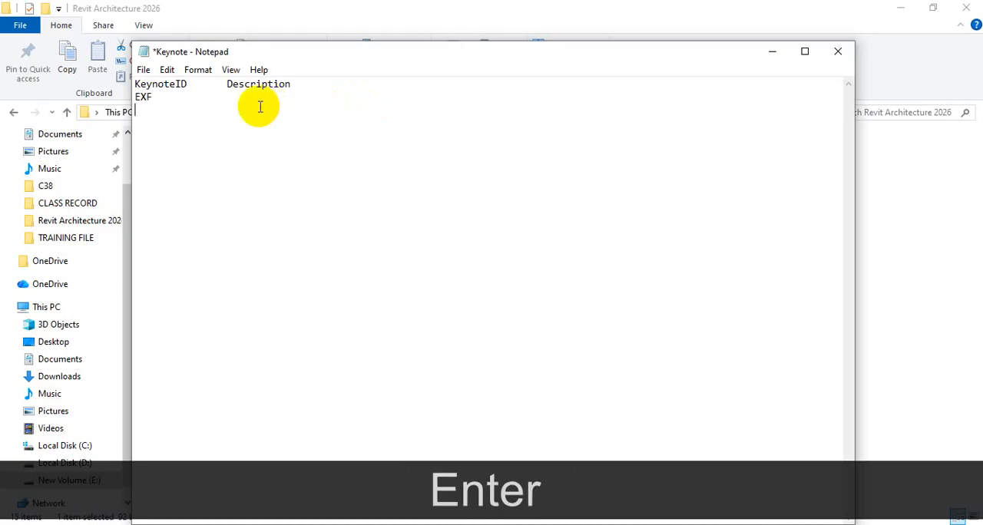
key(Tab)
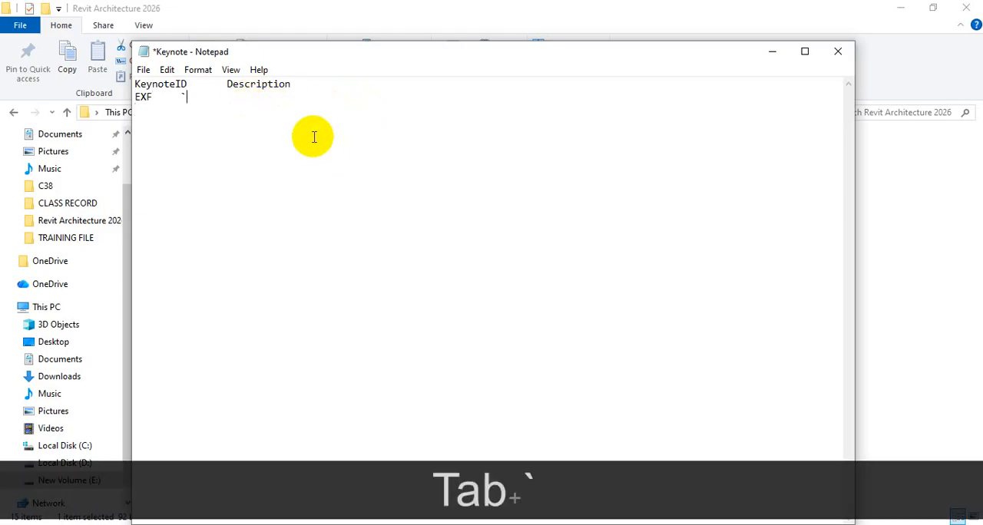
key(BackSpace)
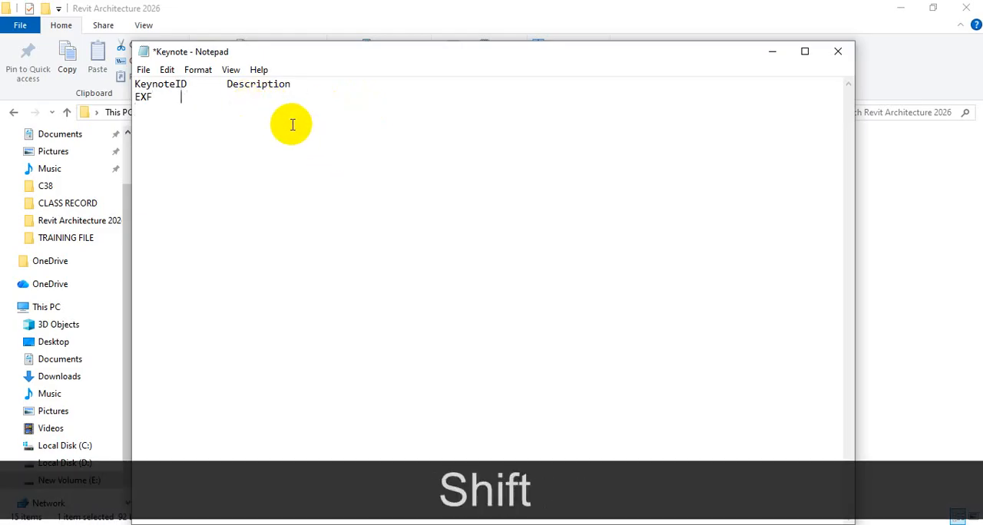
text(C)
key(BackSpace)
key(Caps_Lock)
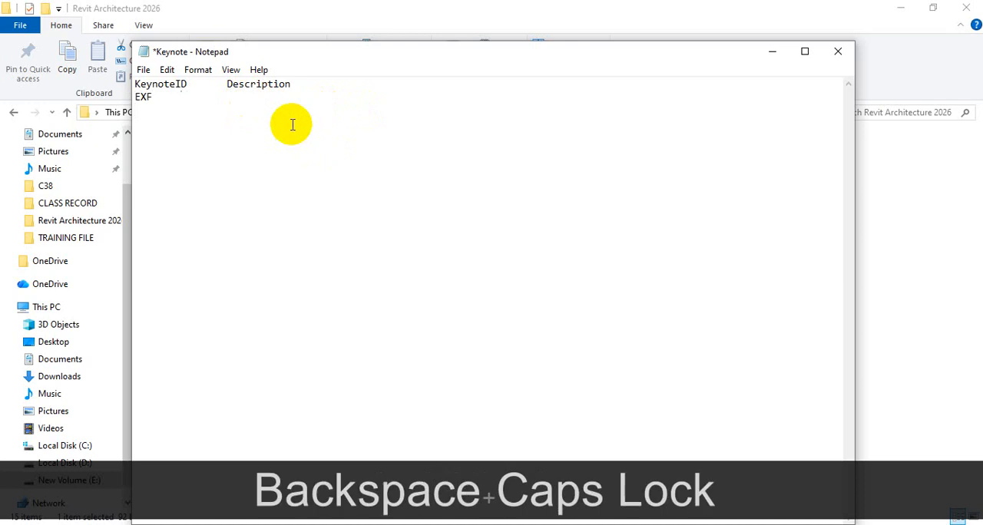
key(BackSpace)
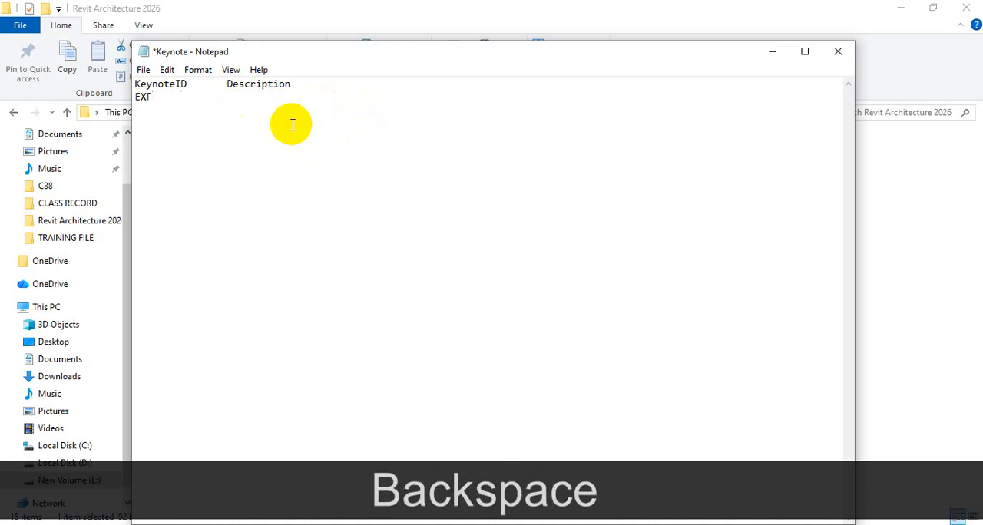
Give the EXF keynote the tab-separated description "EXHUST FAN" in capital letters
key(Tab)
text(eX)
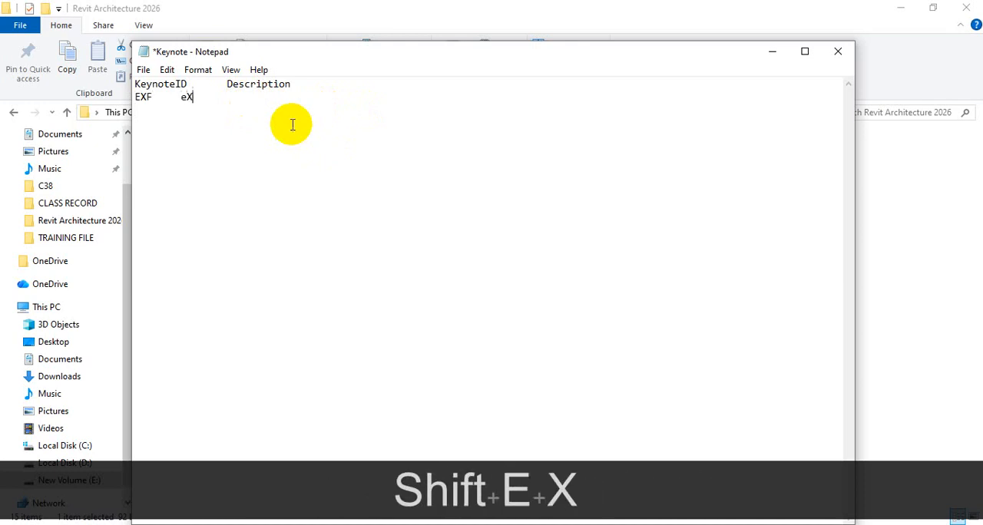
text(HUST)
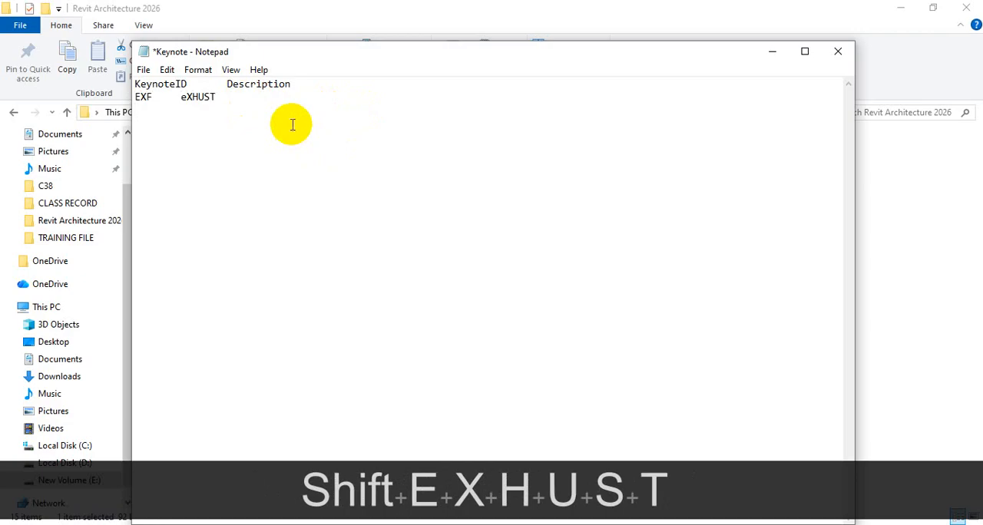
text( fAN)
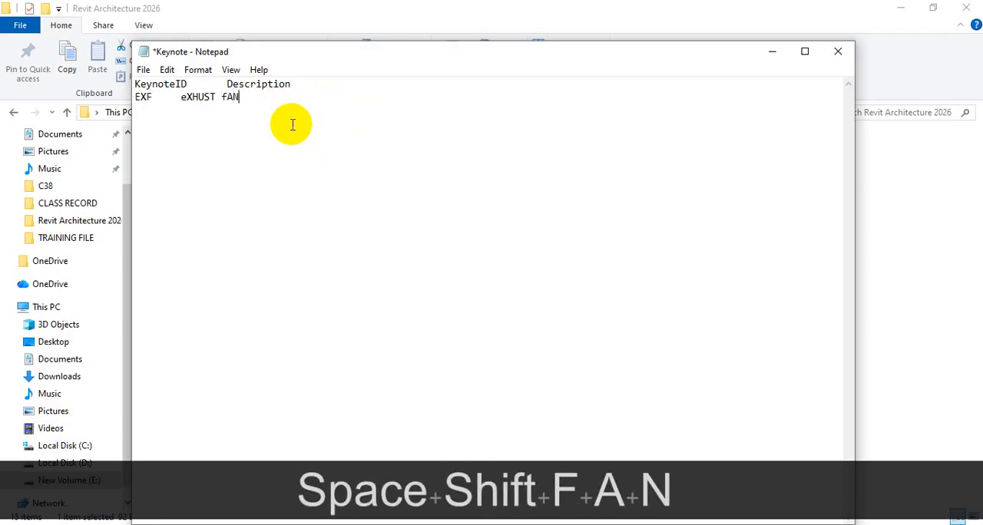
click(188, 100)
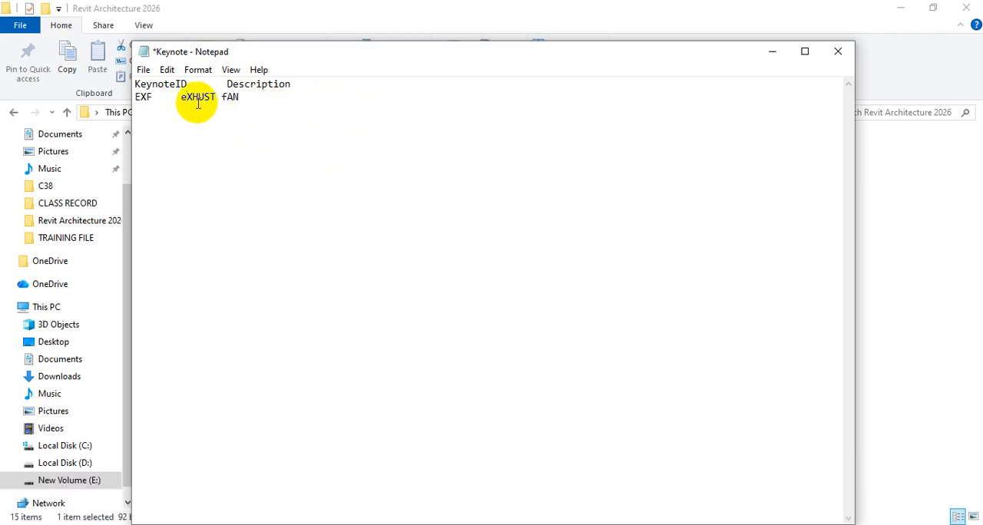
key(BackSpace)
text(E)
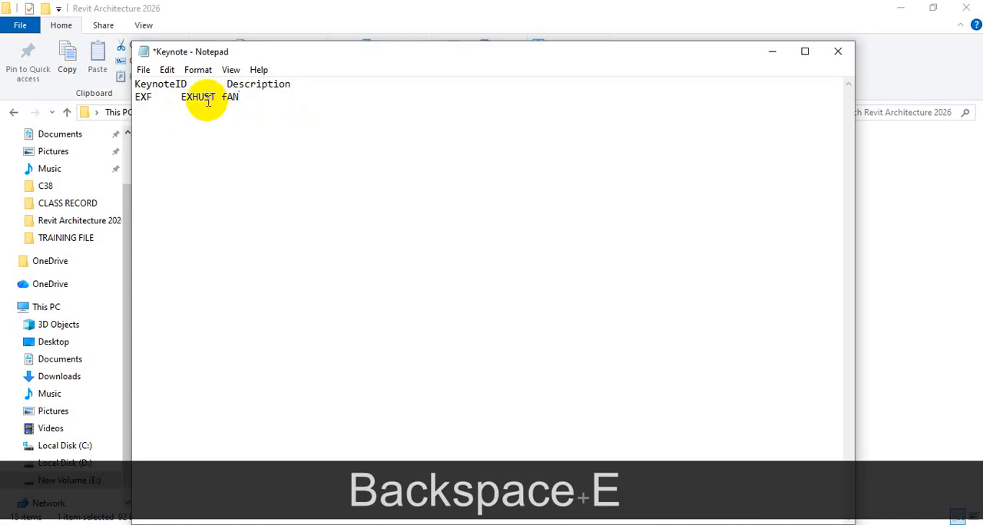
click(228, 98)
key(BackSpace)
text(F)
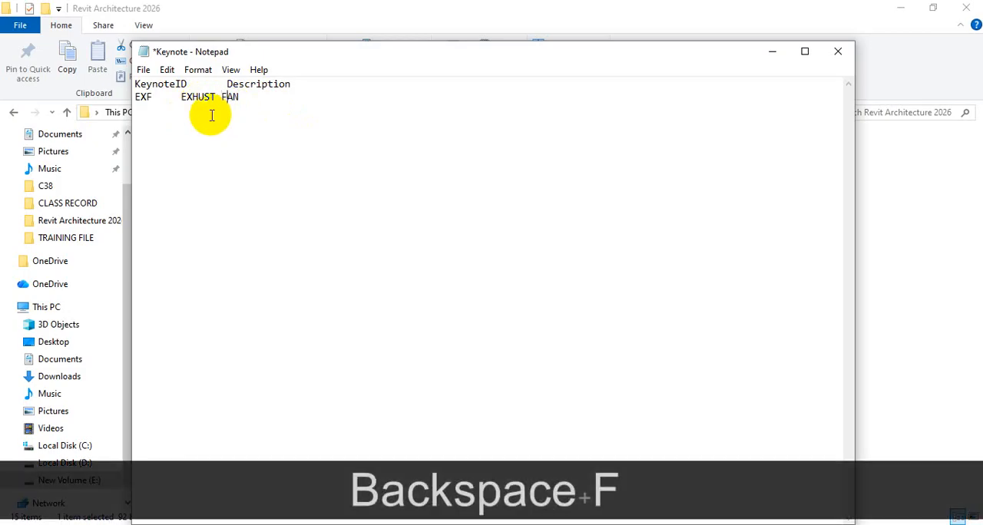
Add the keynote ID "SP" on a new line and shorten the first column's heading to "ID"
click(261, 97)
key(Return)
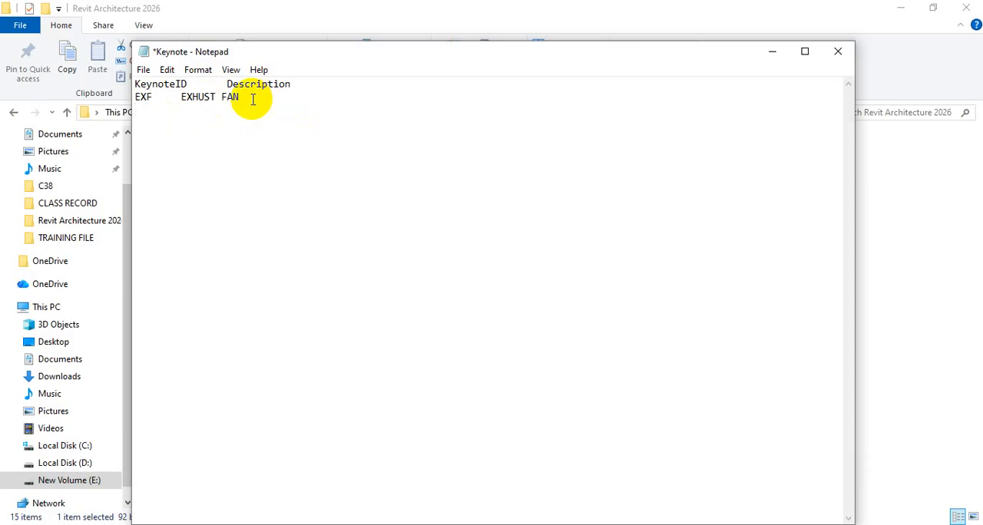
text(SP)
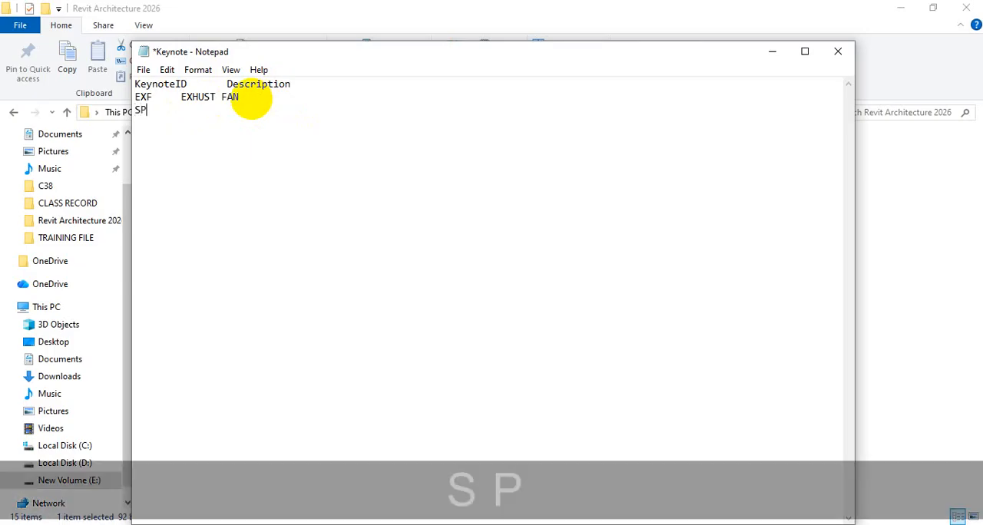
key(Tab)
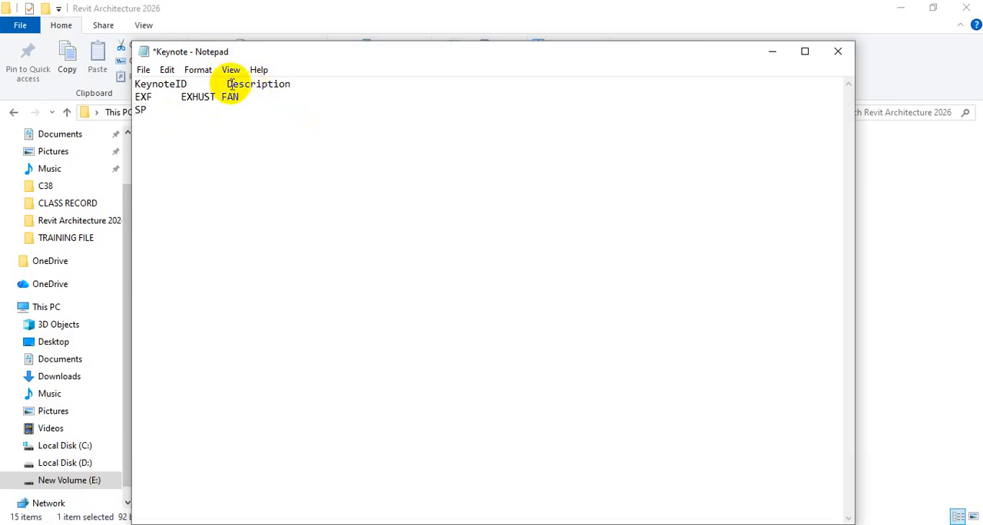
drag(179, 83, 99, 82)
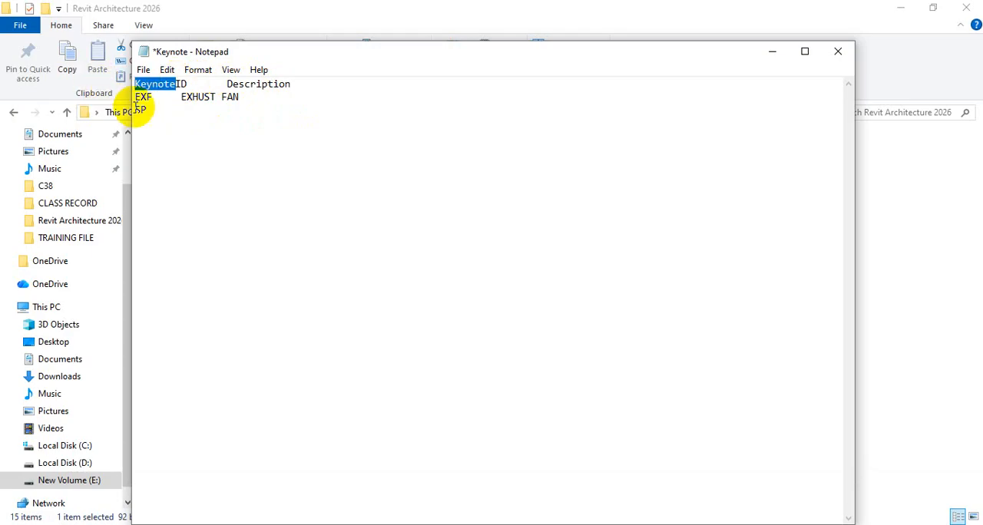
key(BackSpace)
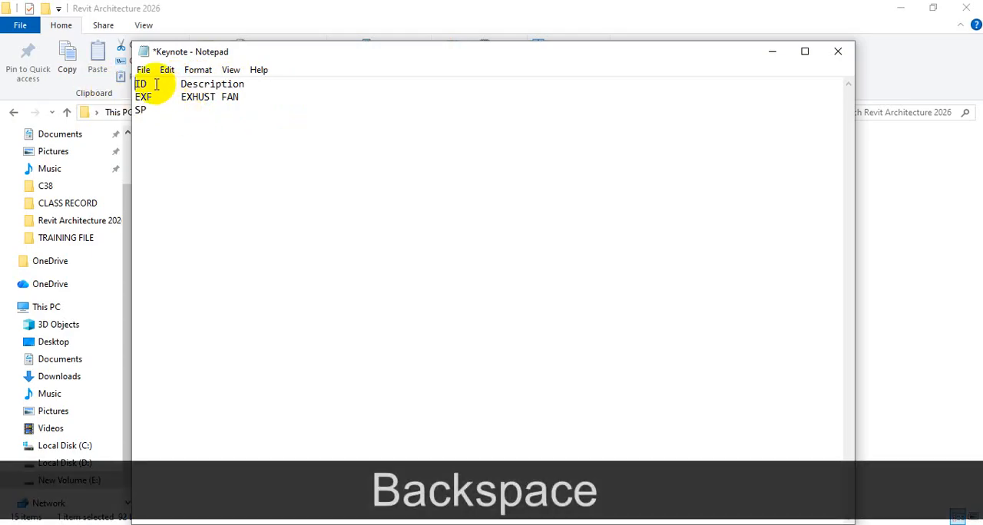
Write the description "SPOT LIGHT # AT 8 FT LEVEL" for the SP keynote
click(176, 115)
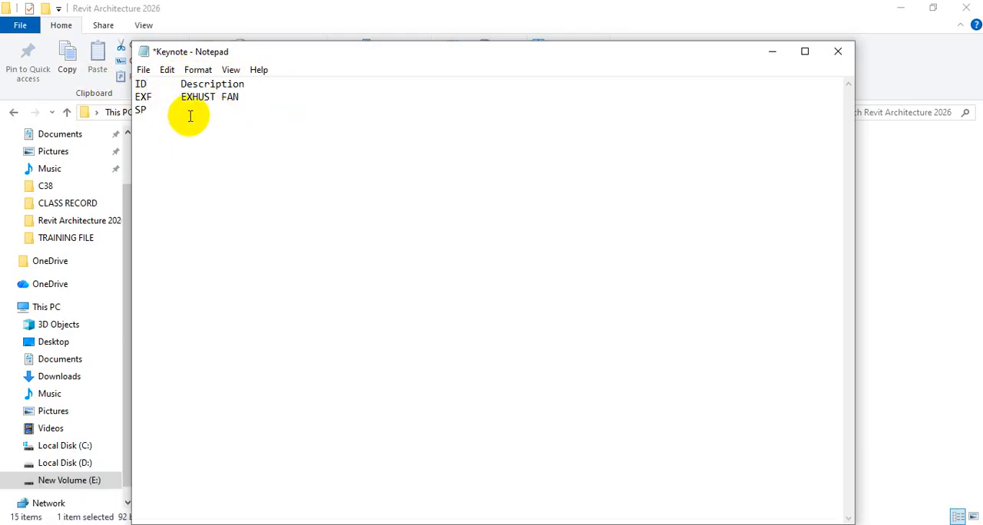
text(SPOT)
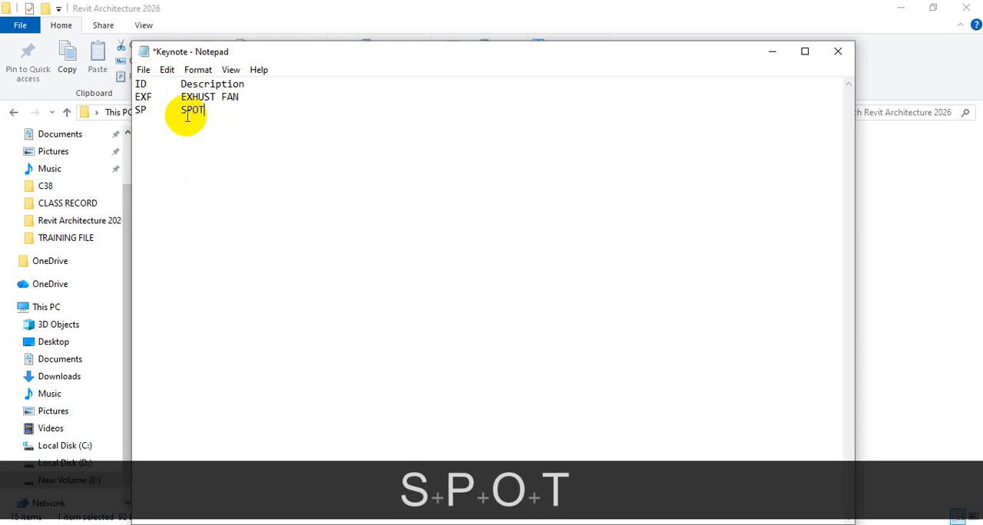
text( LIGHT)
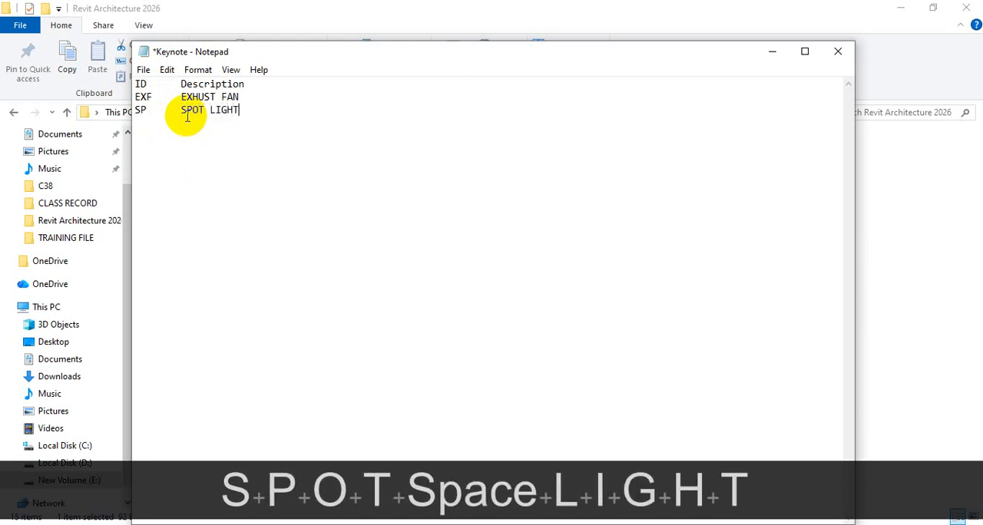
text( #)
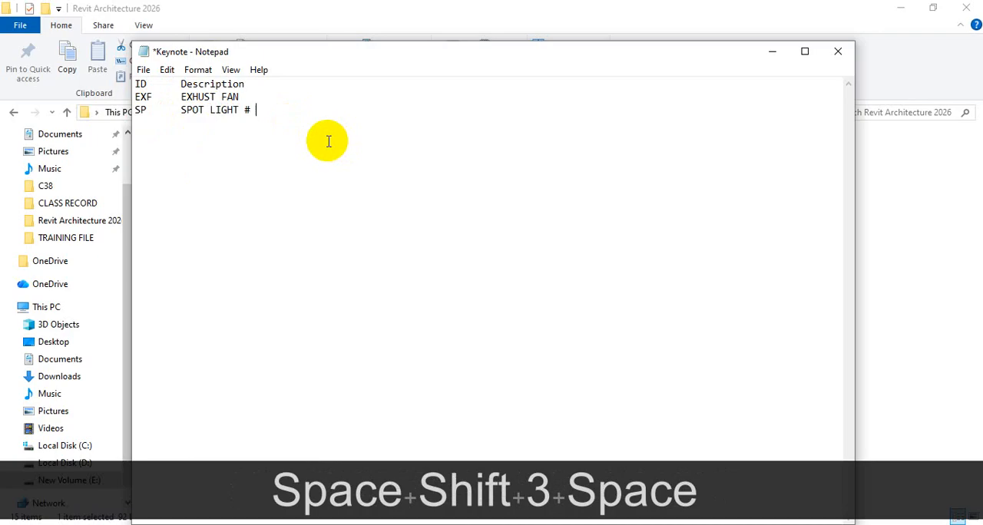
text( AT 8)
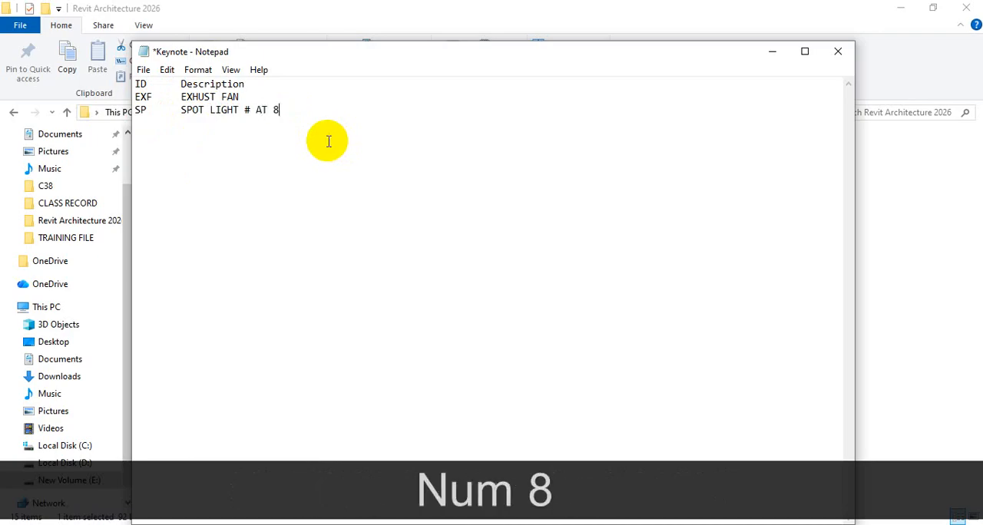
text( F)
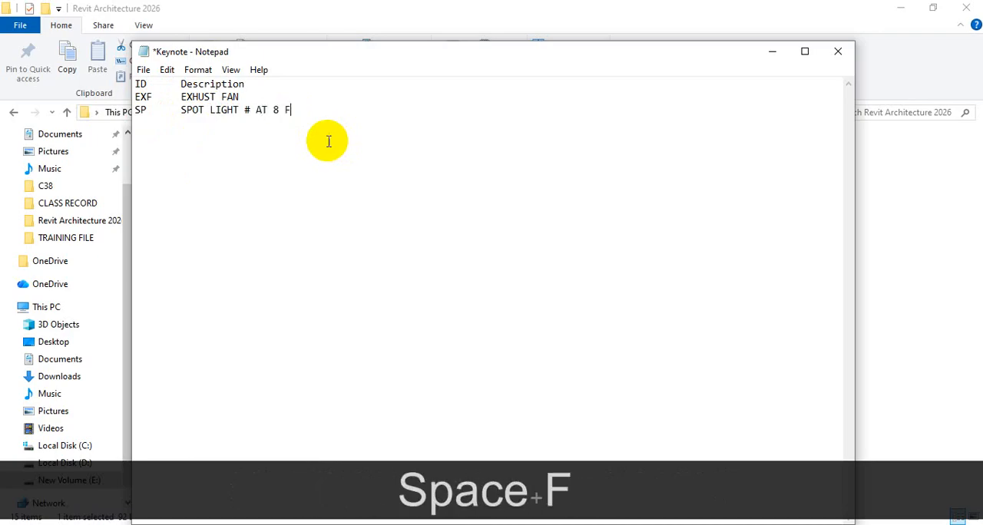
text(T LE)
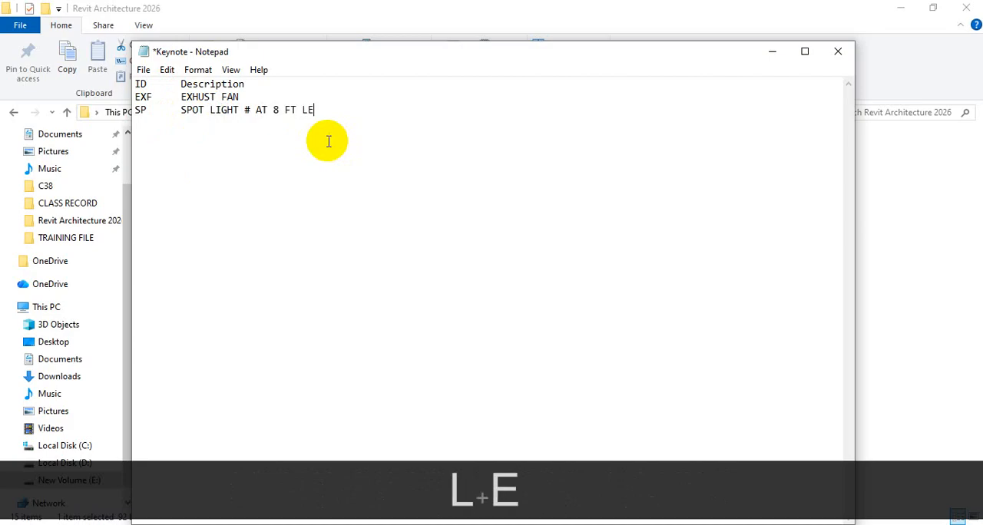
text(VEL)
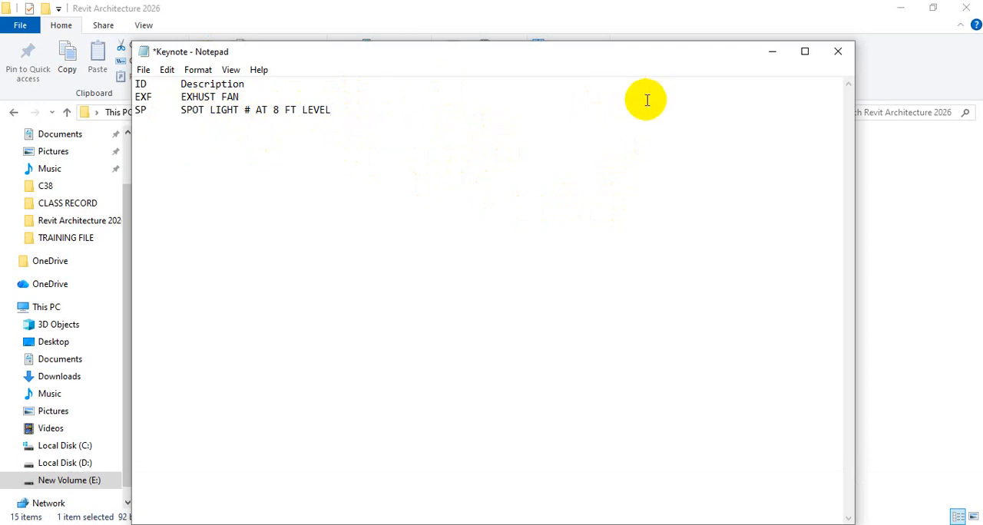
Insert the size 12" X 12" before SPOT LIGHT in the SP keynote's description
text(12)
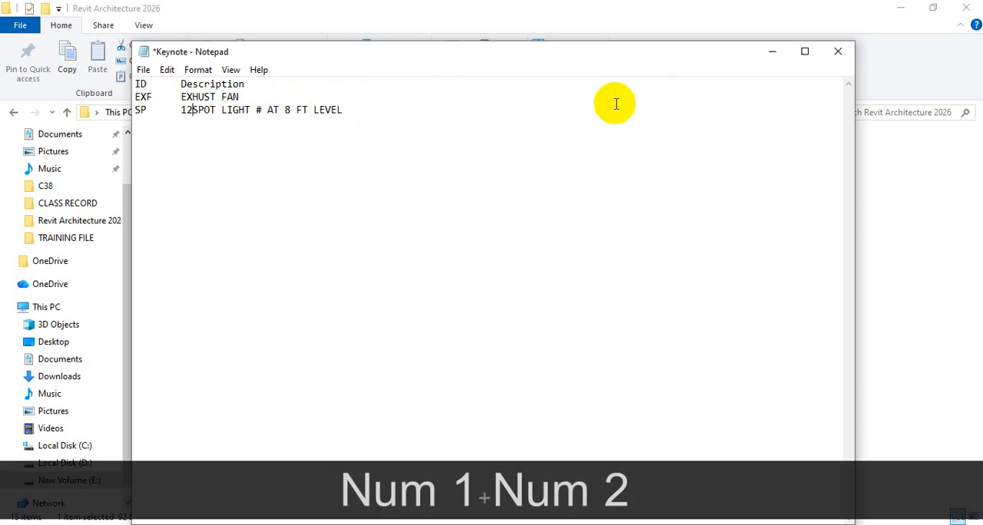
text(" X 12)
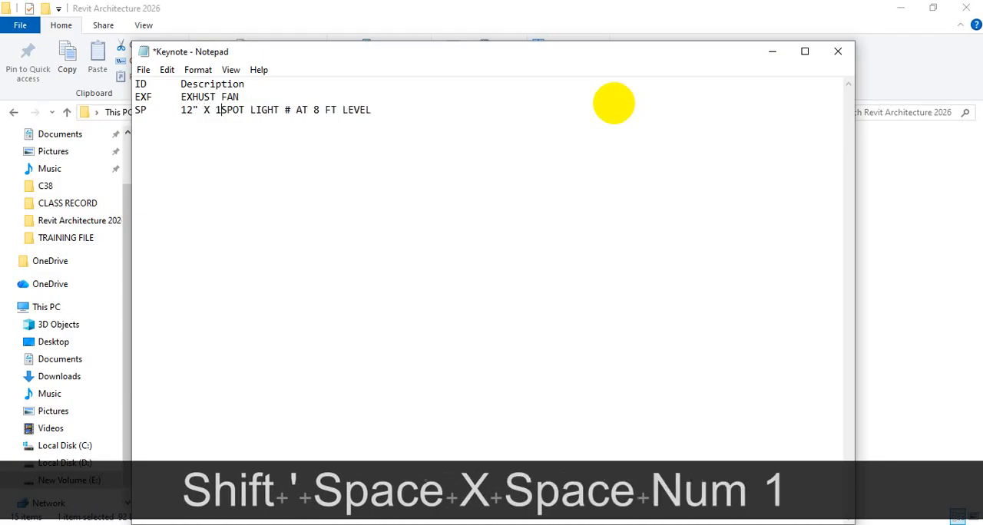
text(")
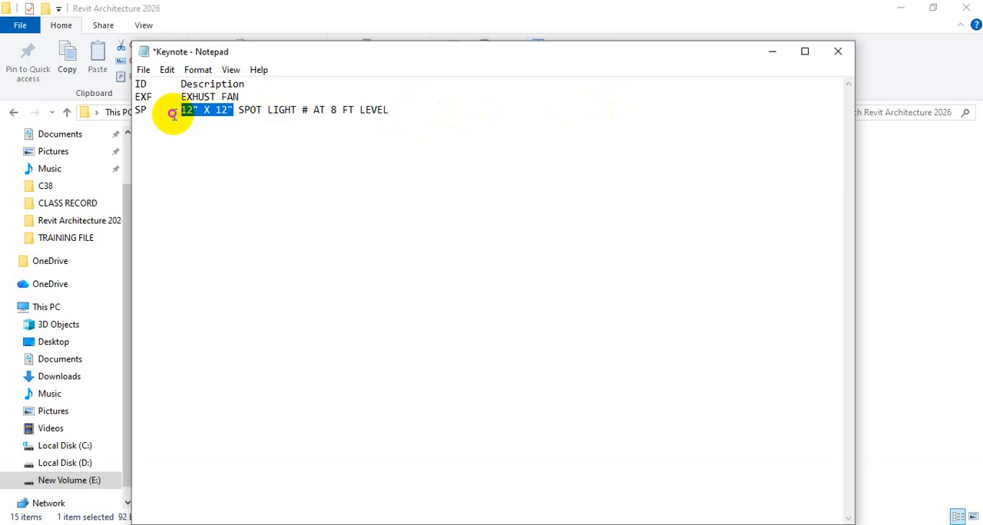
Move the 12" X 12" text from the SP description to the start of the EXF description, followed by "#"
key(ctrl+x)
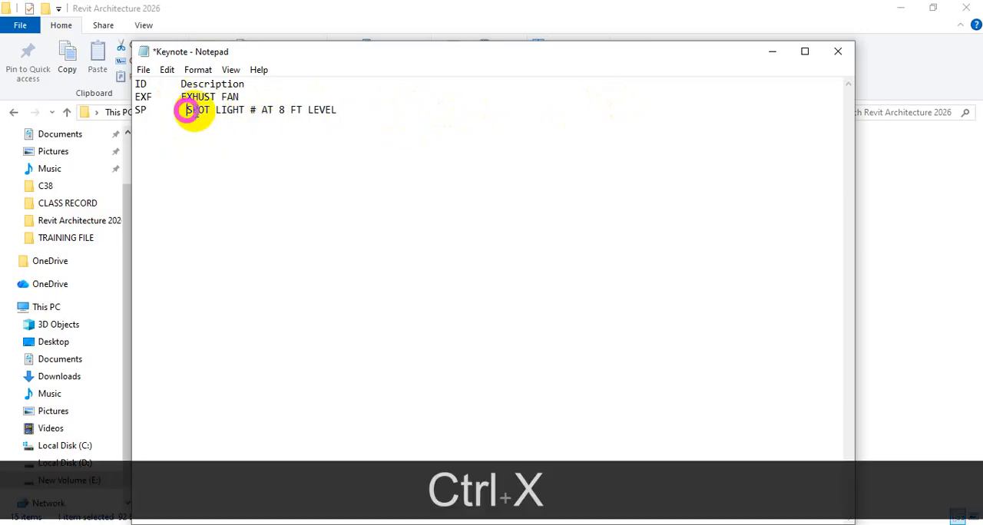
key(BackSpace)
click(182, 96)
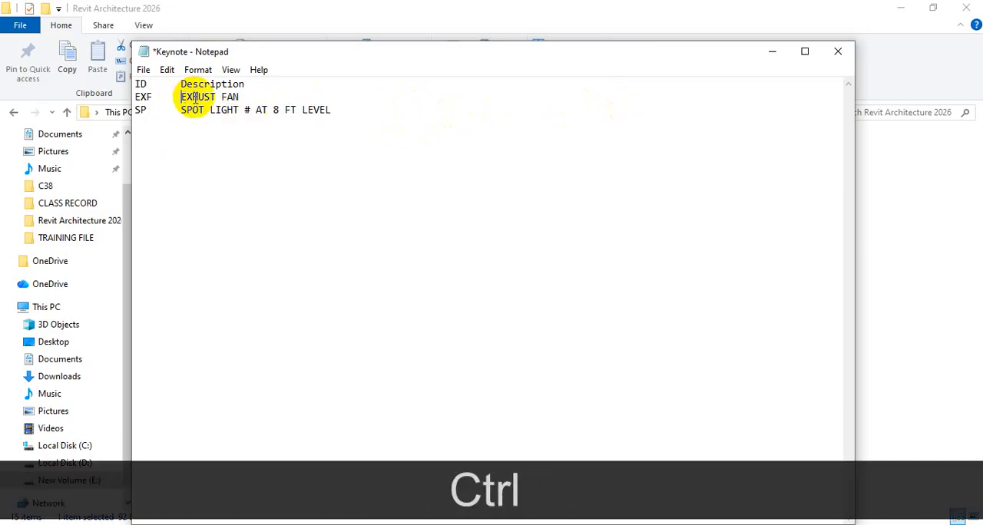
key(ctrl+v)
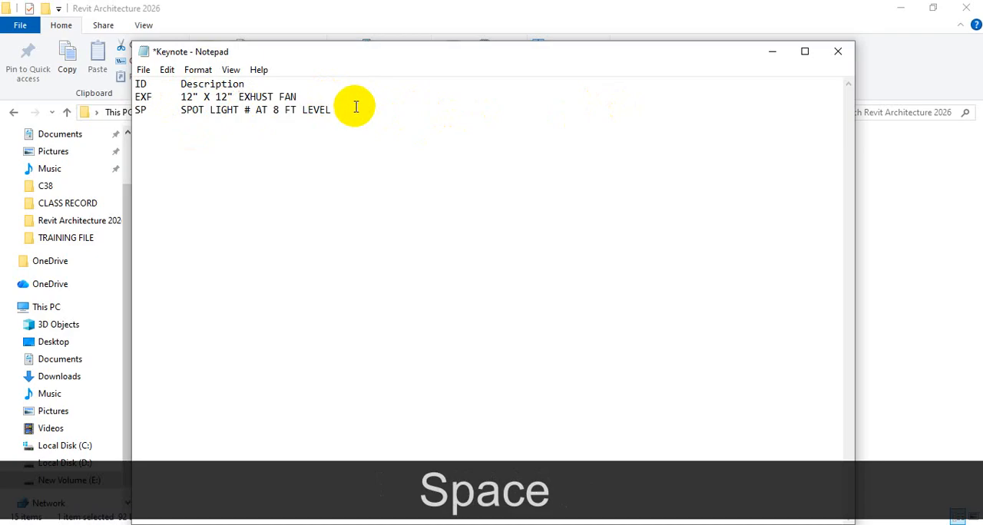
text(#)
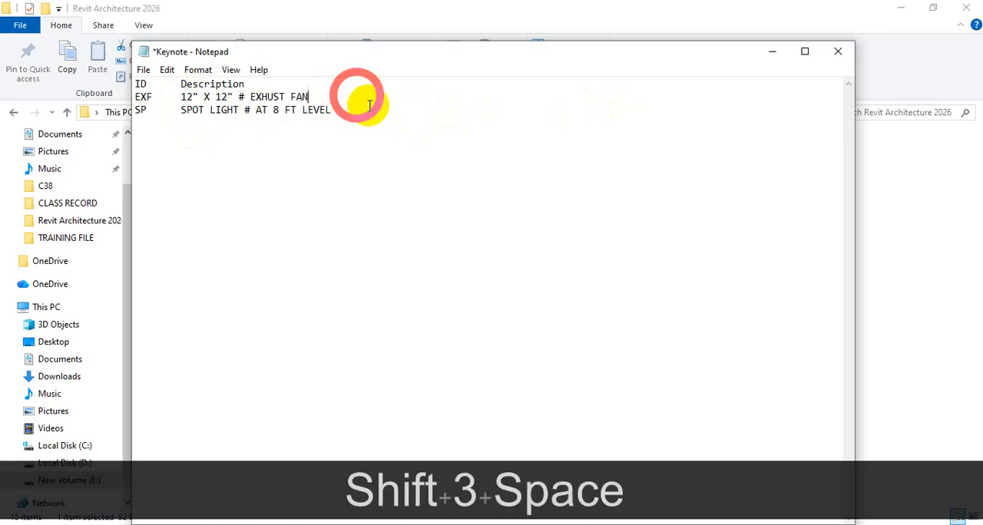
Add the keynote ID "F" on a new line with the tab-separated description "CEILING FAN"
click(352, 102)
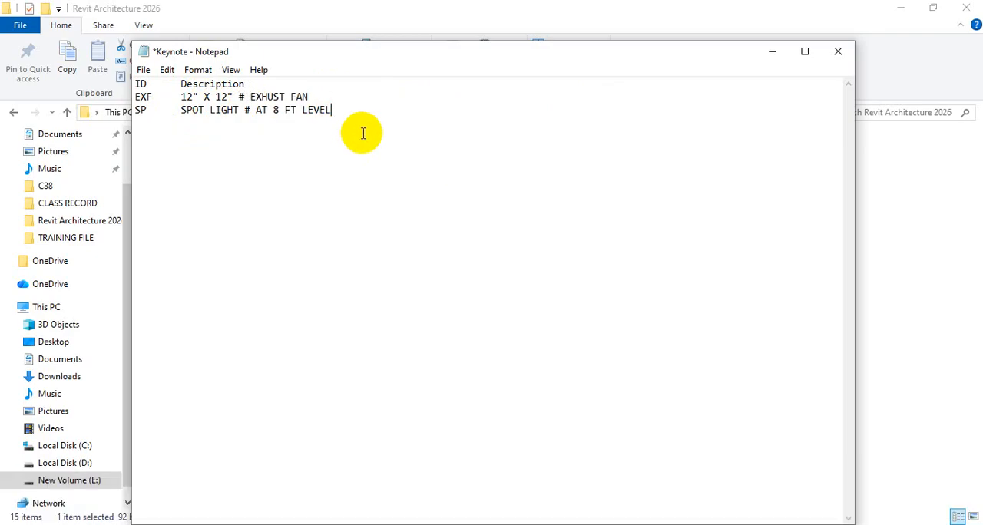
key(Return)
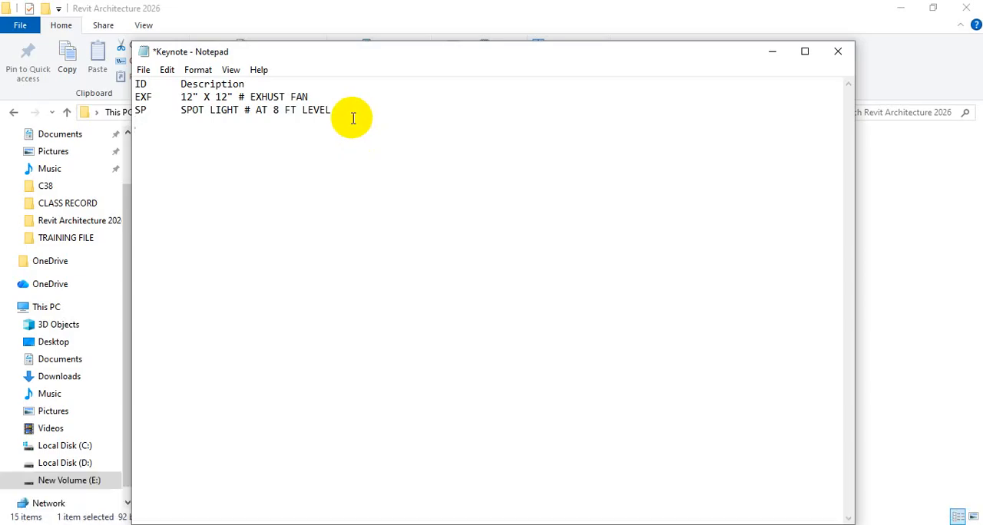
text(F	CEI)
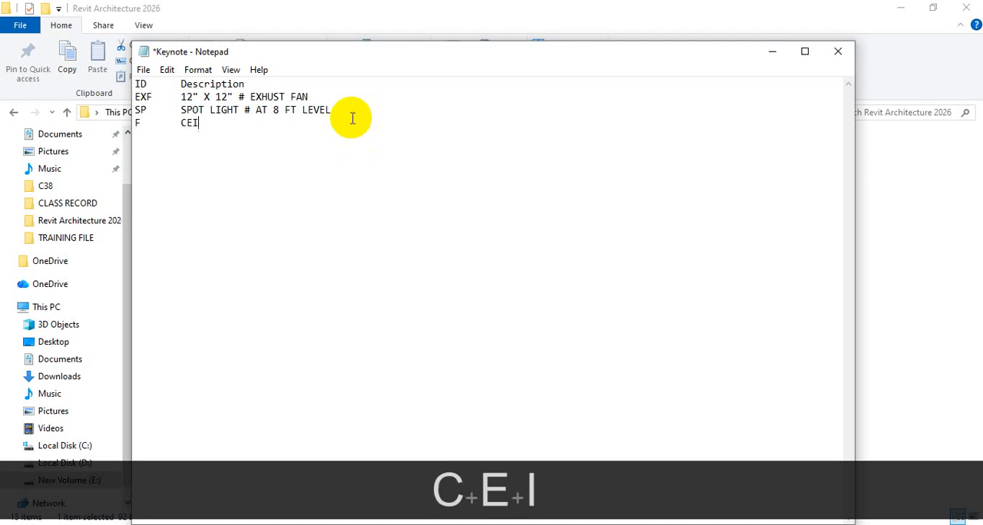
text(LING FAN)
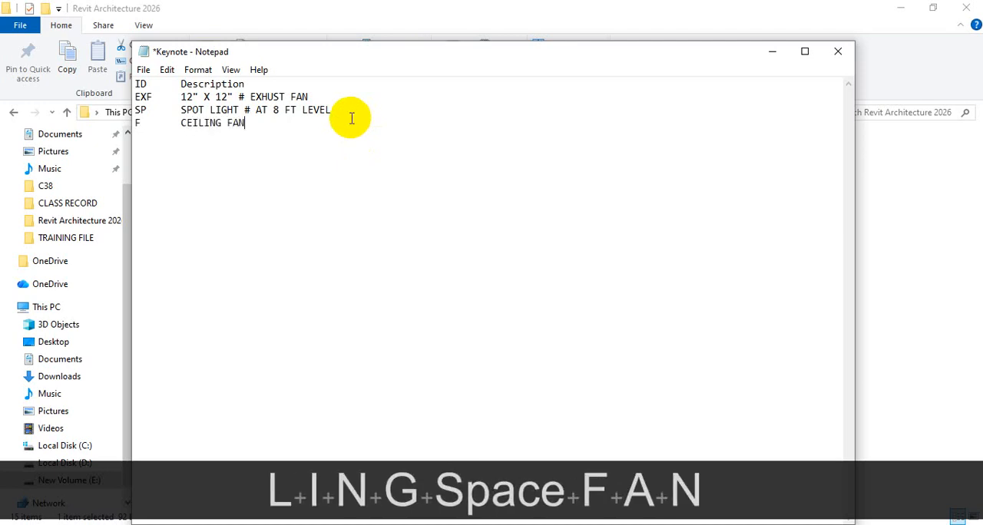
Add the keynote ID "SB" on a new line with the tab-separated description "SWITCH BOARD", written as two words
key(Return)
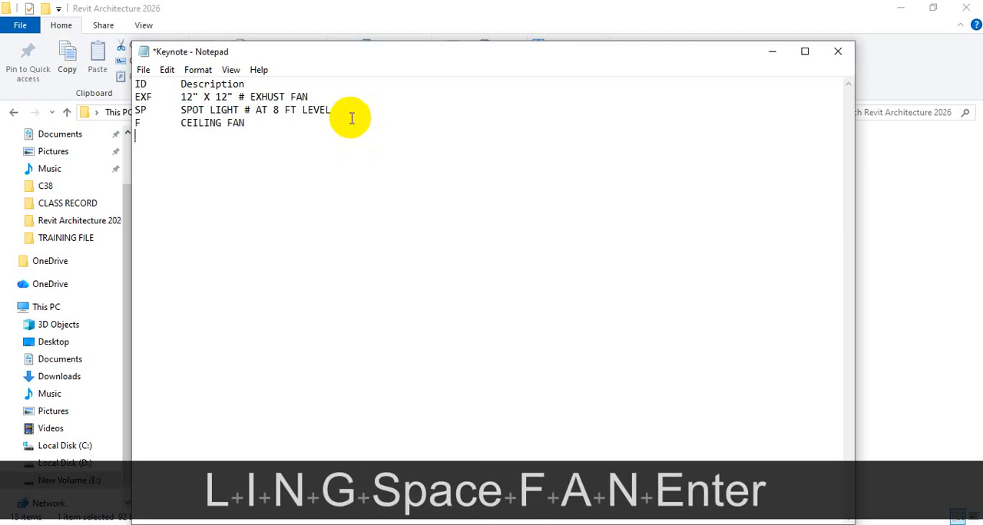
text(SB)
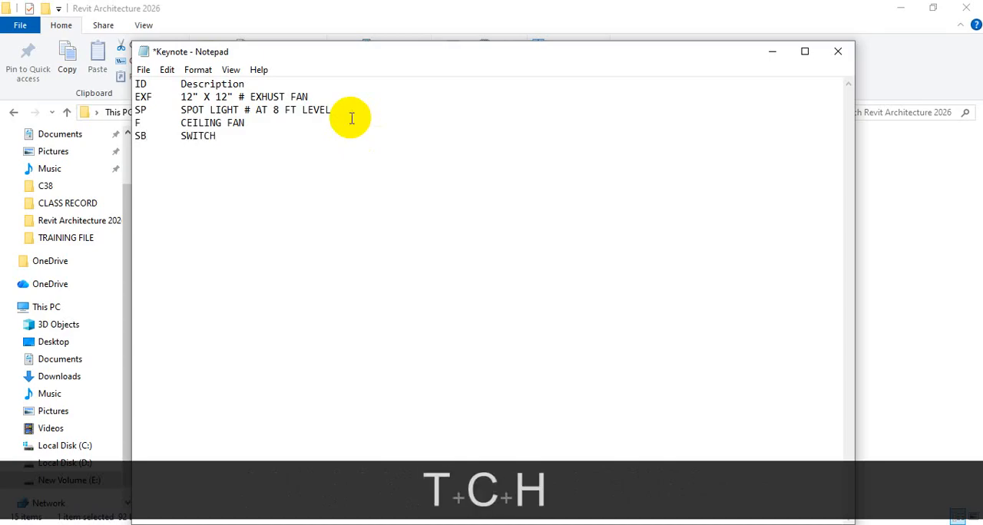
text(SWITCHBOARD)
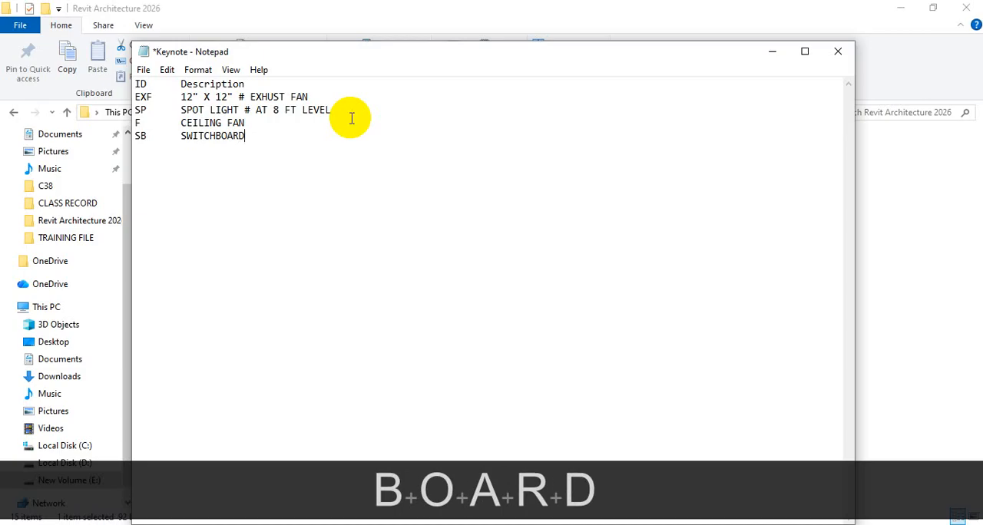
click(215, 136)
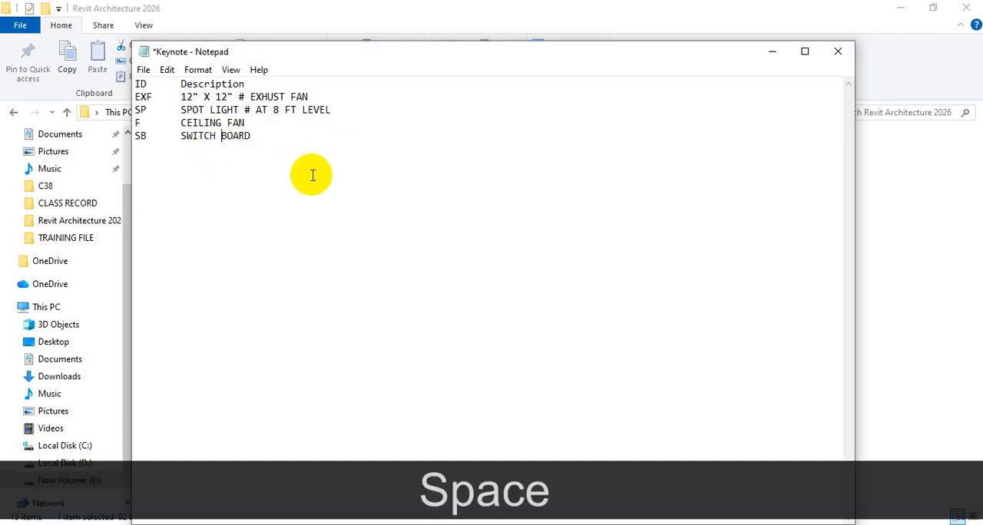
Save and close the Keynote text file, minimize the folder window and switch back to Revit
key(ctrl+s)
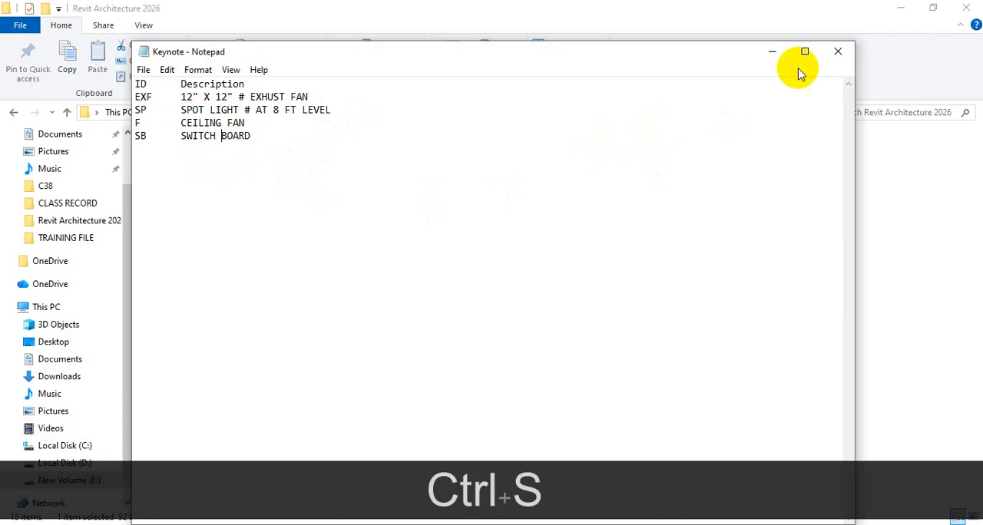
click(845, 51)
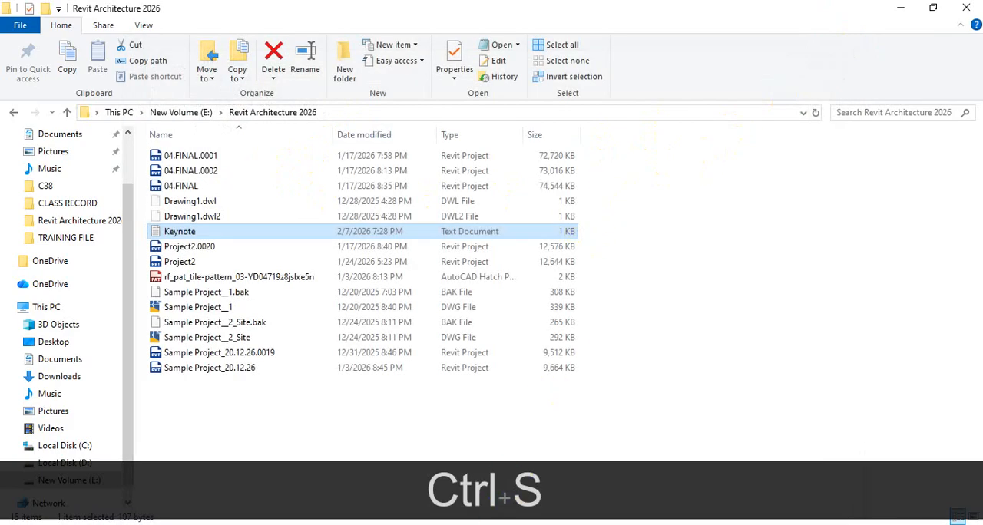
click(900, 8)
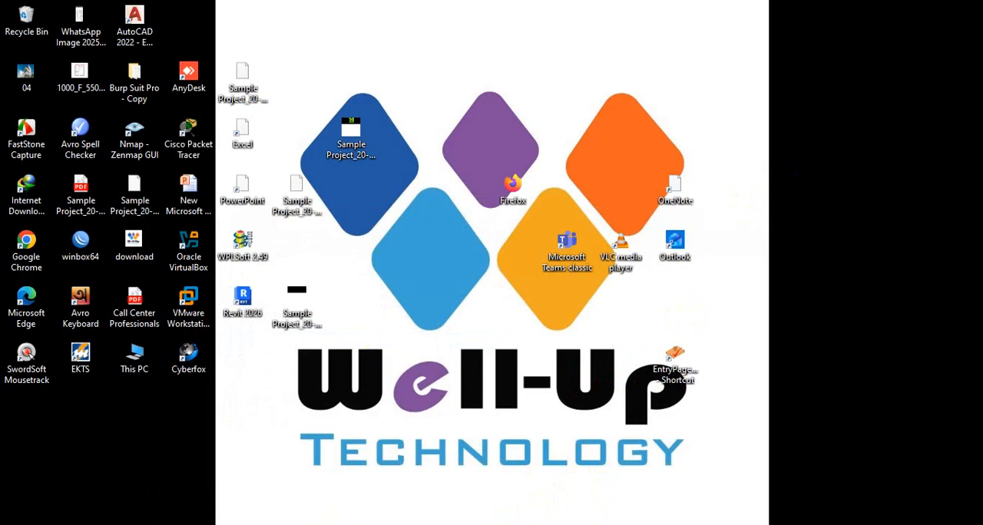
click(597, 483)
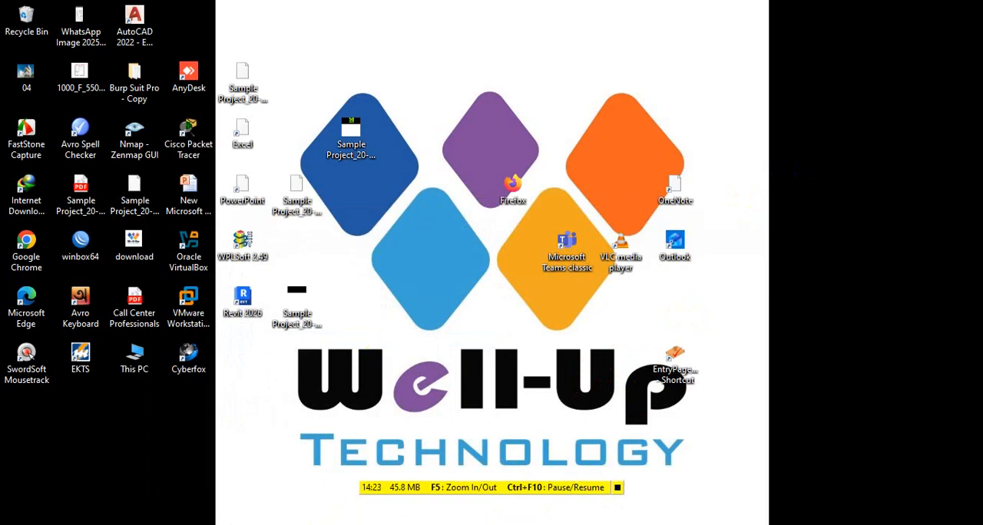
click(516, 524)
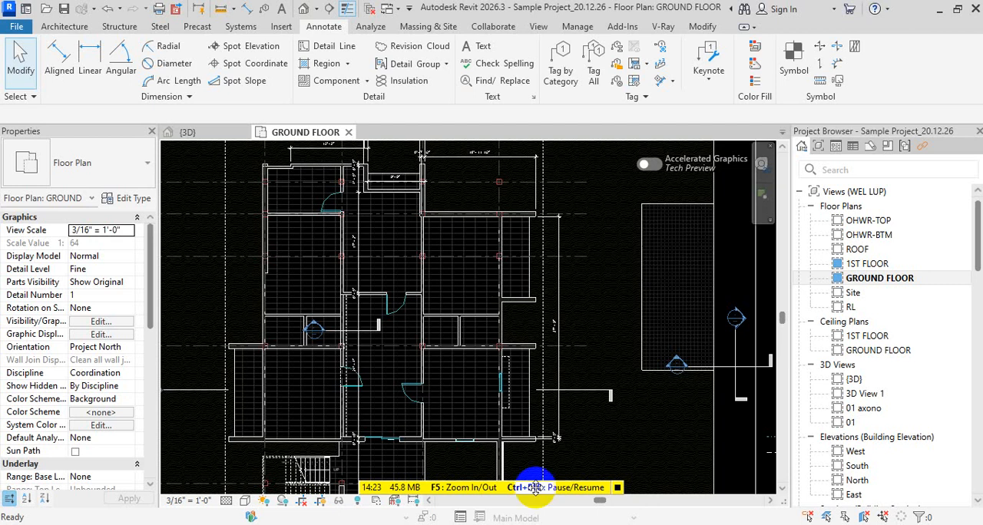
Load E:\Revit Architecture 2026\Keynote.txt as the project's keynote table in the Keynoting Settings
click(702, 62)
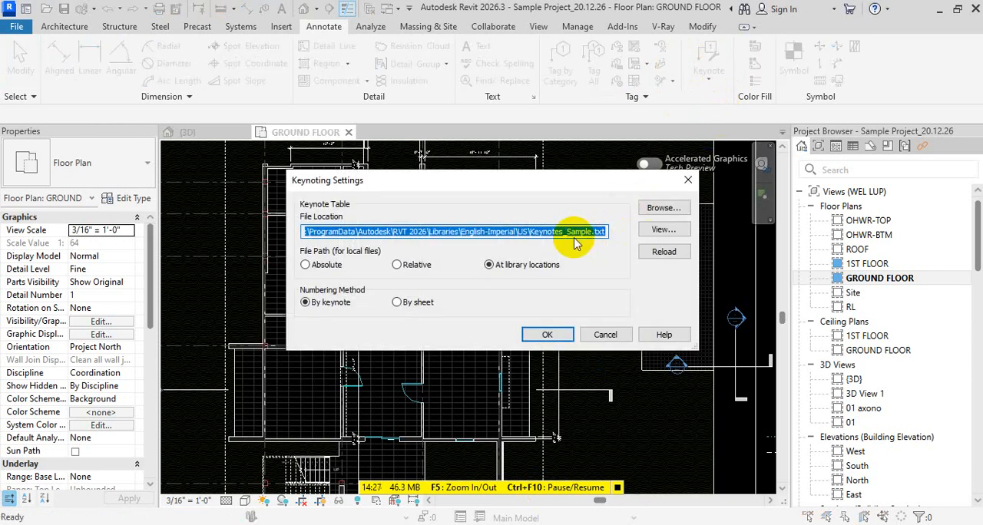
click(666, 209)
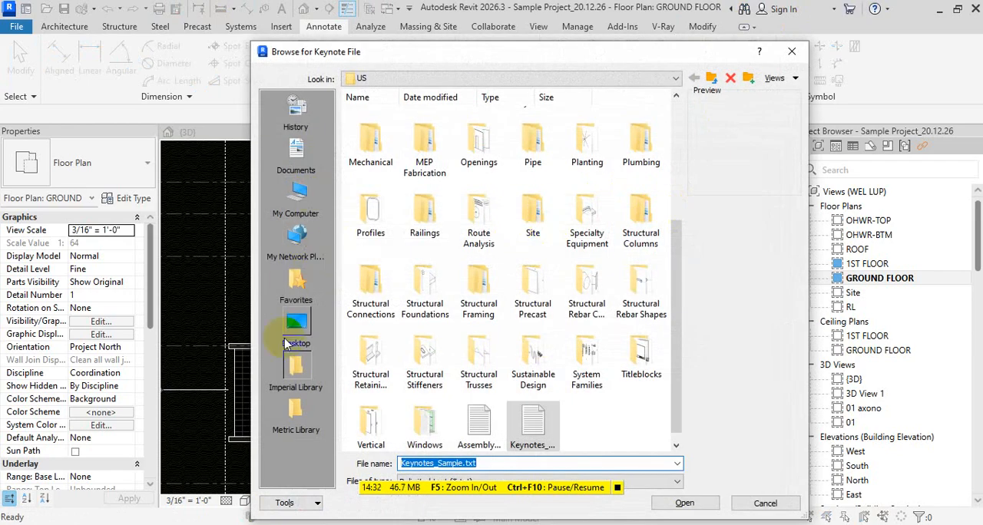
click(288, 338)
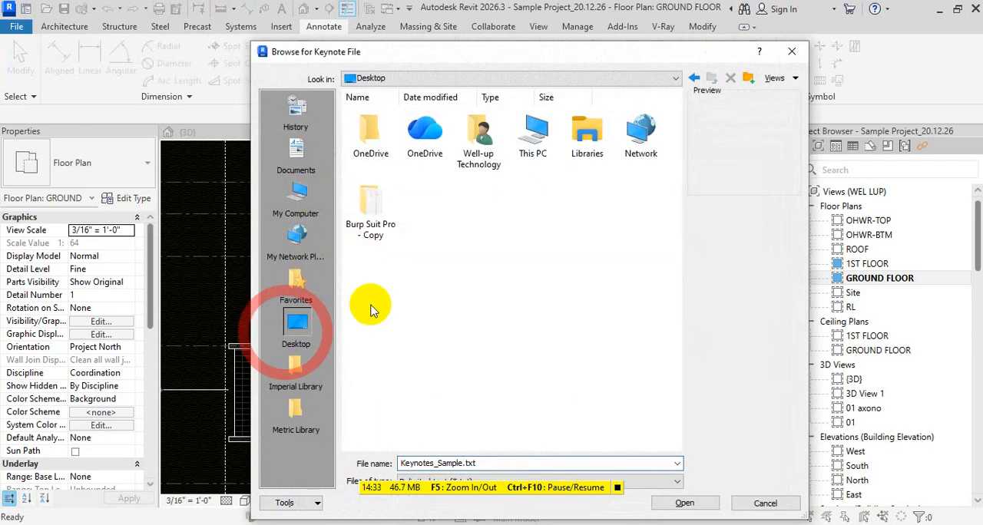
double_click(526, 149)
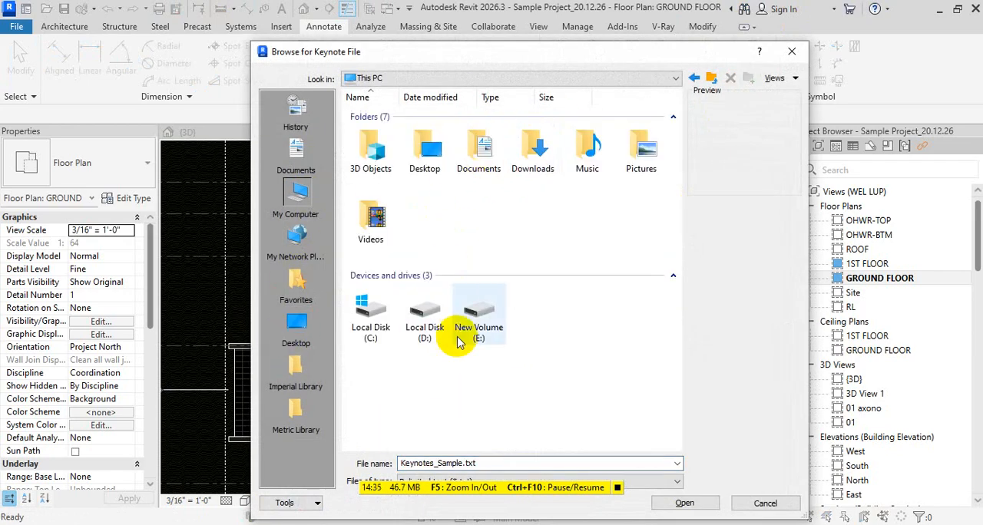
double_click(478, 311)
double_click(430, 146)
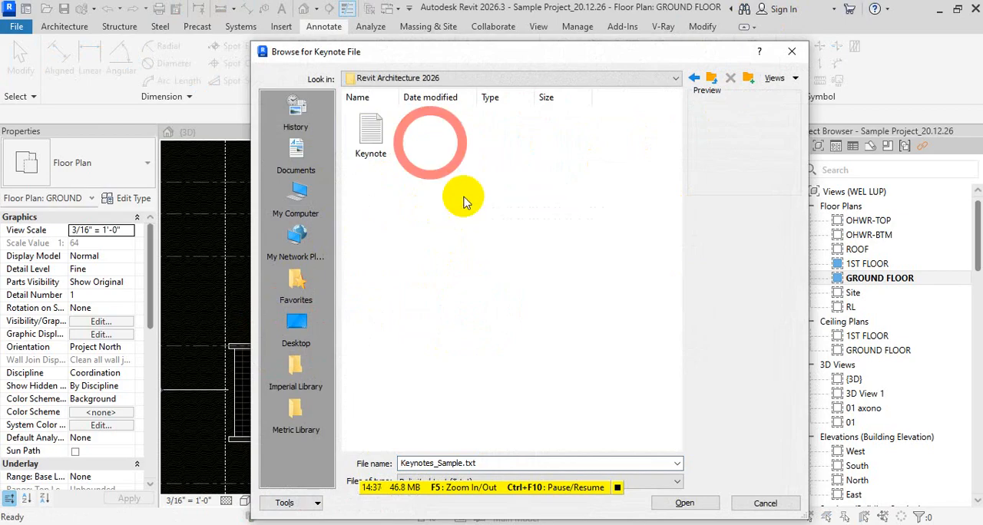
double_click(362, 136)
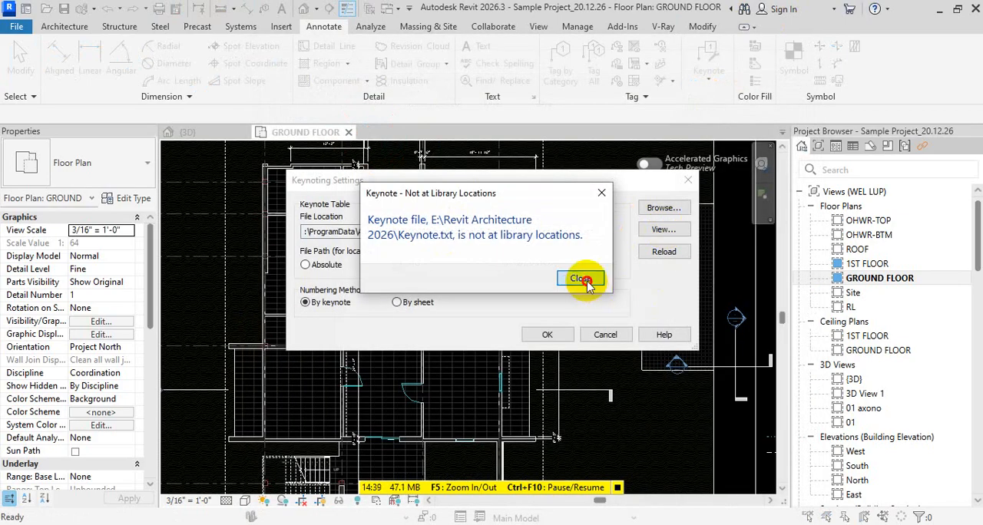
click(584, 281)
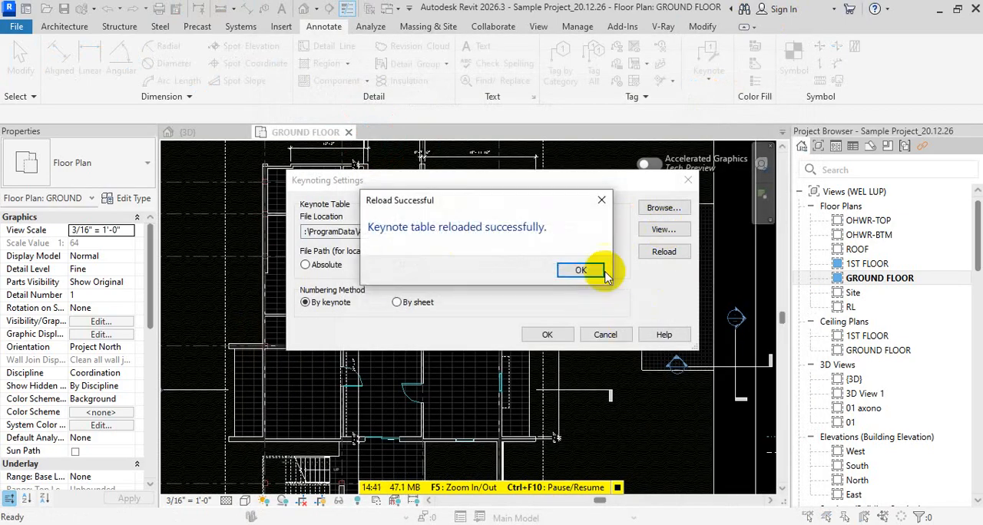
click(580, 270)
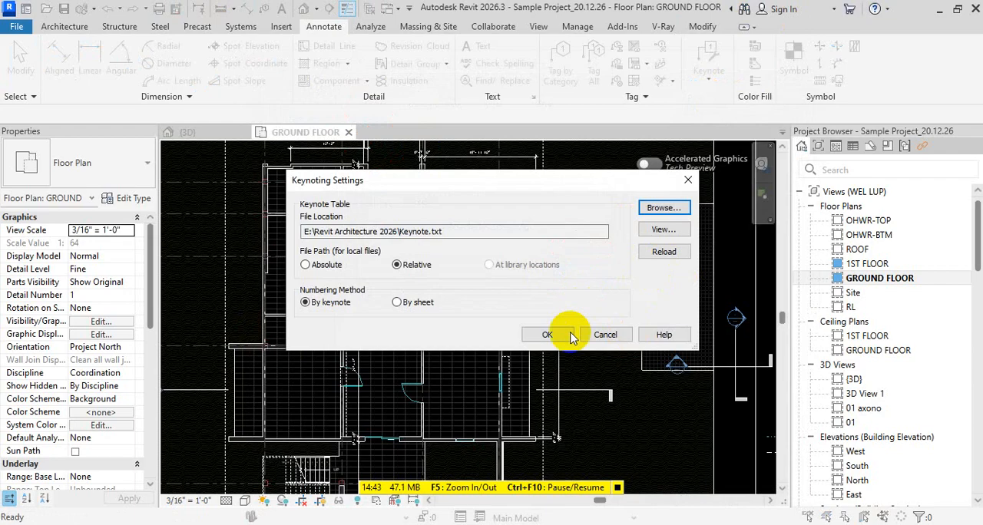
click(551, 336)
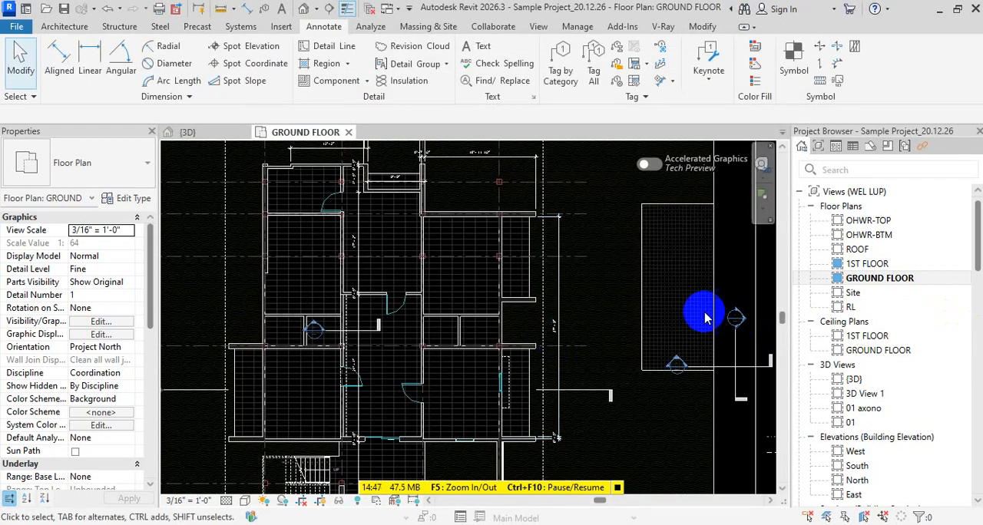
click(708, 73)
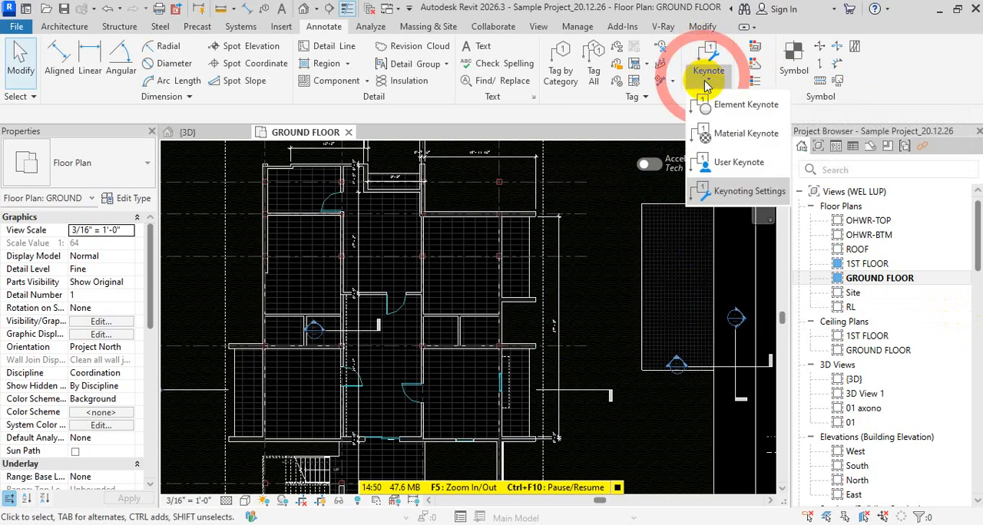
click(738, 107)
scroll(540, 254, up, 5)
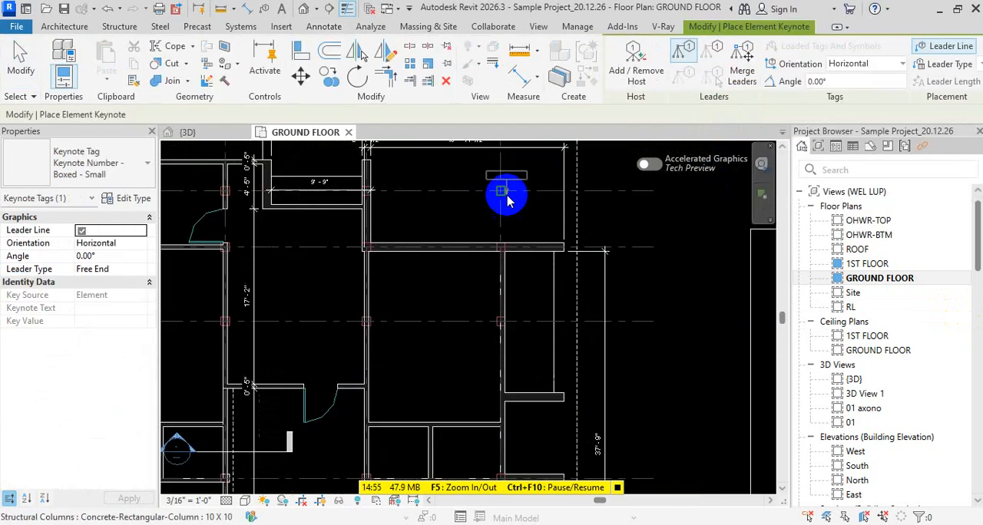
scroll(573, 244, down, 5)
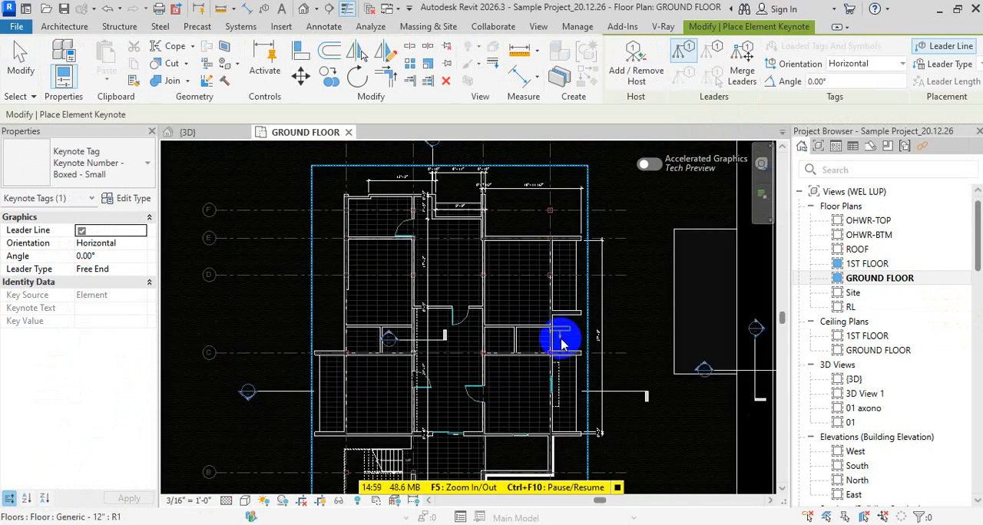
scroll(561, 343, up, 4)
key(Escape)
key(Escape)
key(Escape)
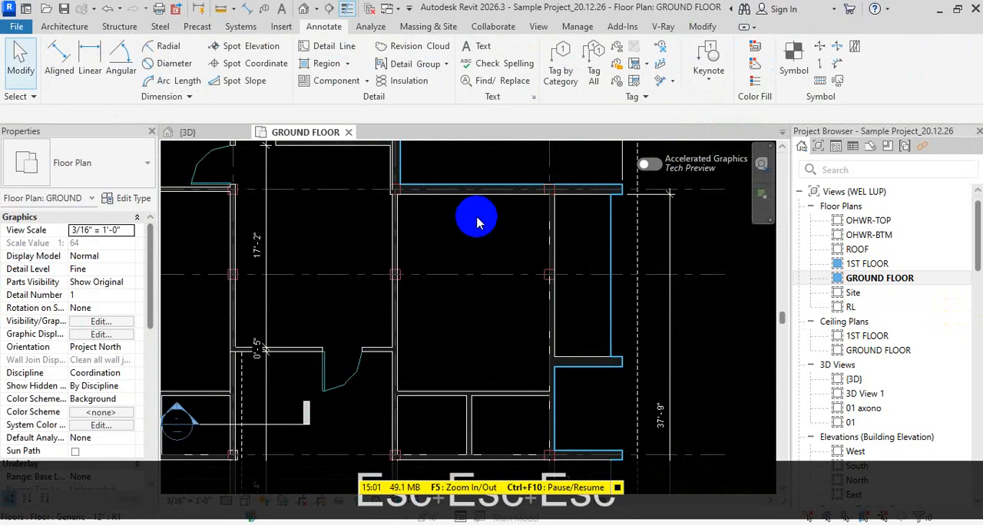
Draw a detail-line circle of about 1'-8" radius in the eastern room as the ceiling fan symbol
key(d)
key(l)
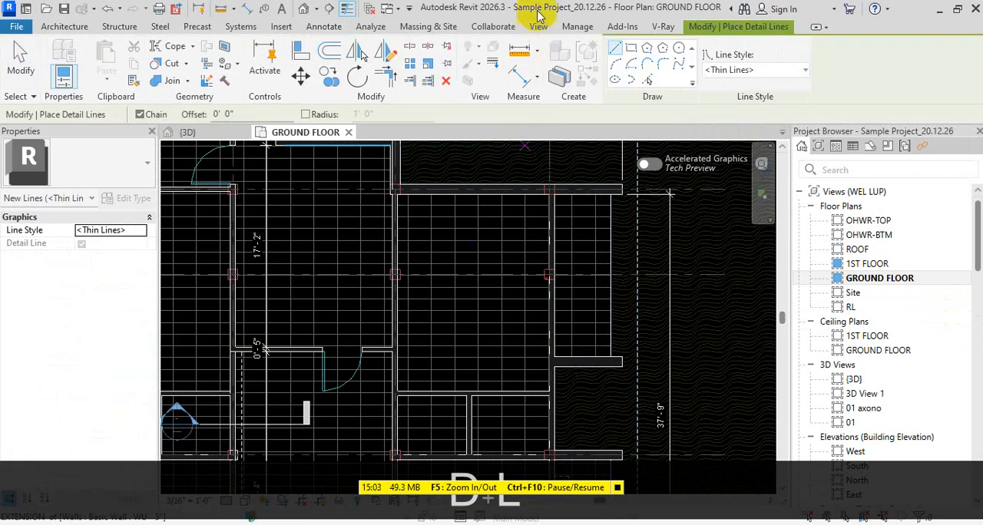
click(679, 49)
scroll(461, 276, up, 5)
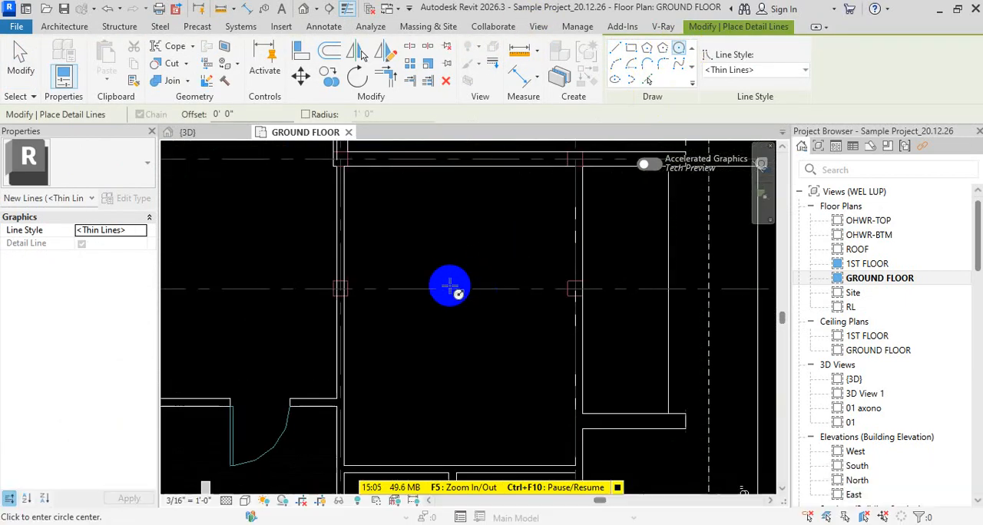
click(510, 223)
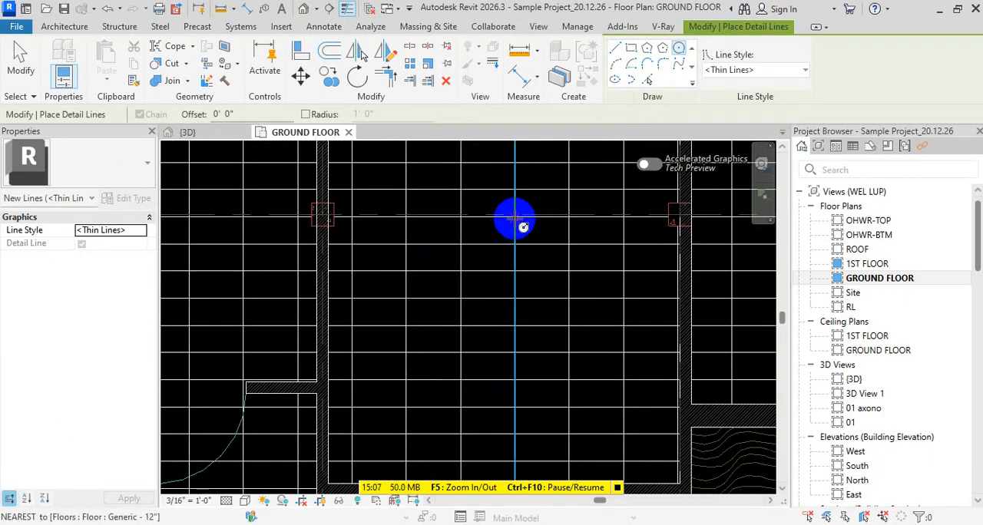
click(525, 264)
key(Escape)
key(Escape)
key(Escape)
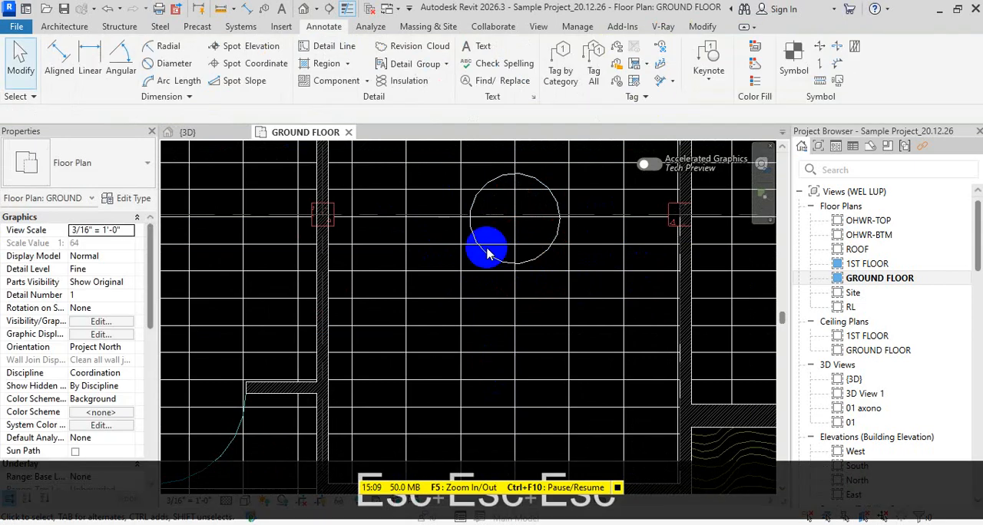
scroll(463, 272, down, 1)
middle_drag(462, 274, 444, 329)
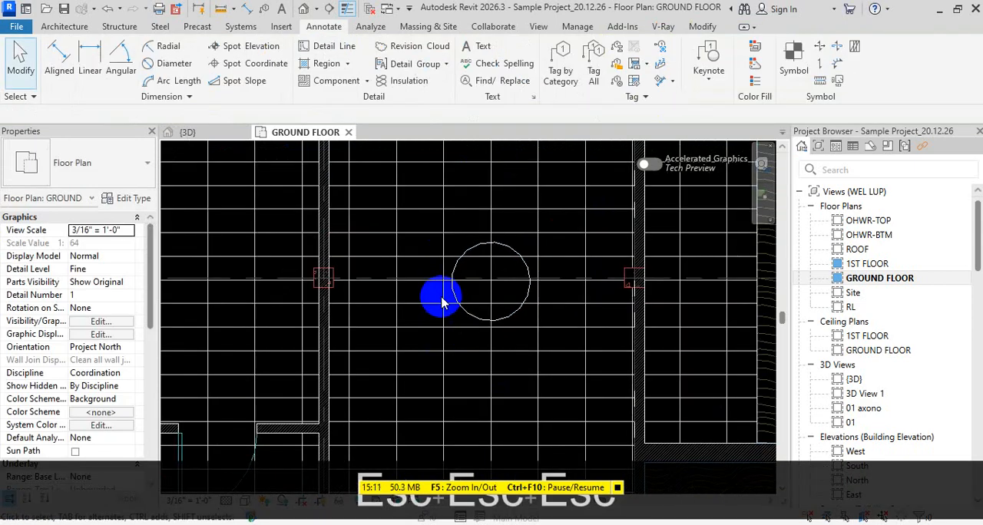
Place an element keynote with a leader at the circle's upper edge and assign key value F, CEILING FAN
mouse_move(707, 69)
mouse_down()
mouse_move(748, 127)
mouse_move(758, 105)
mouse_up()
scroll(503, 244, up, 3)
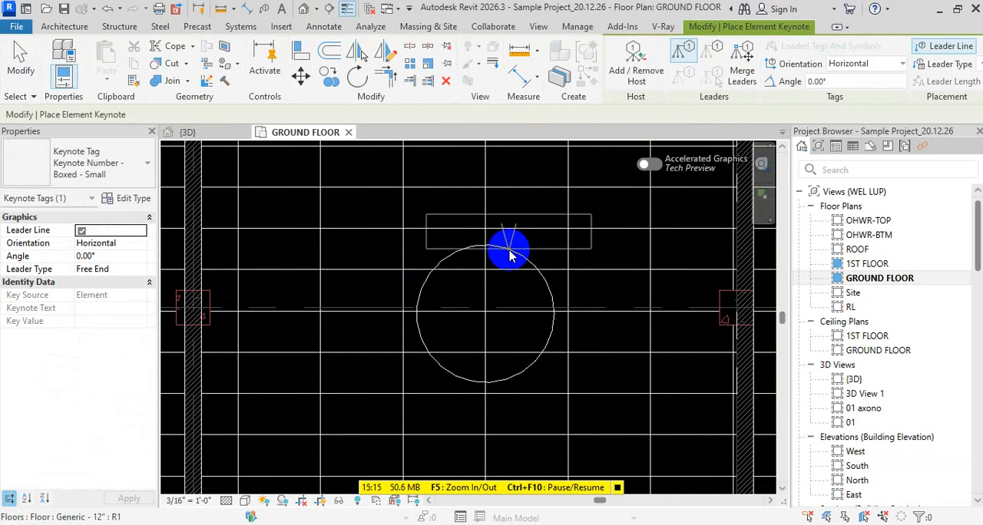
drag(510, 255, 535, 197)
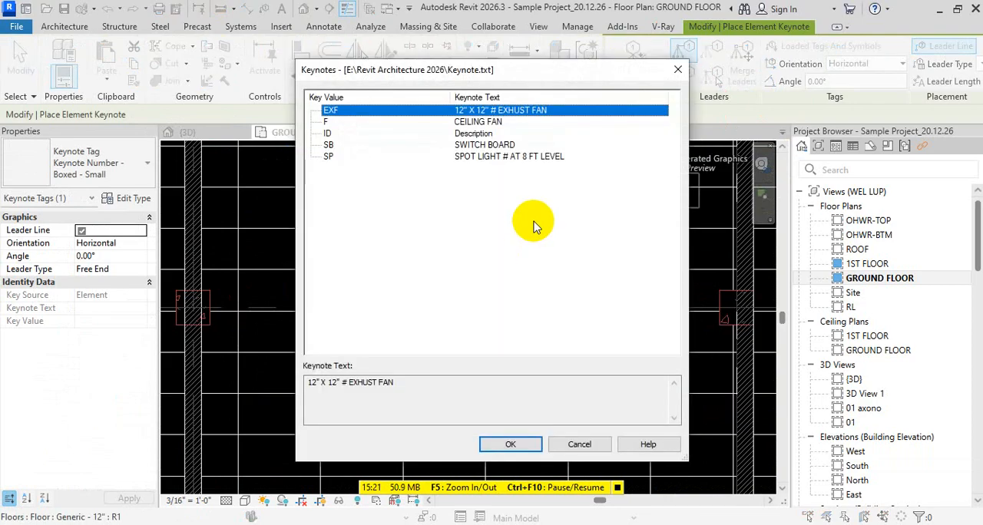
click(327, 121)
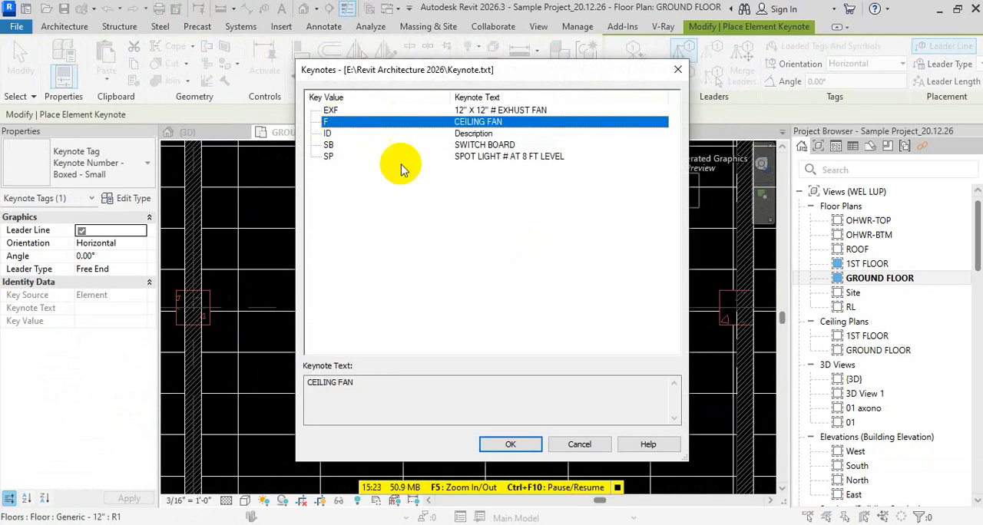
click(510, 444)
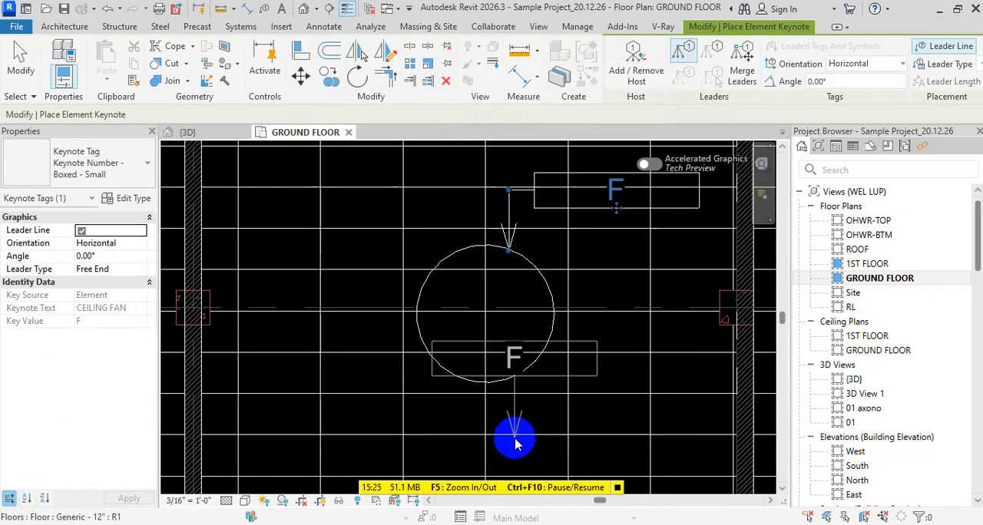
key(Escape)
key(Escape)
key(Escape)
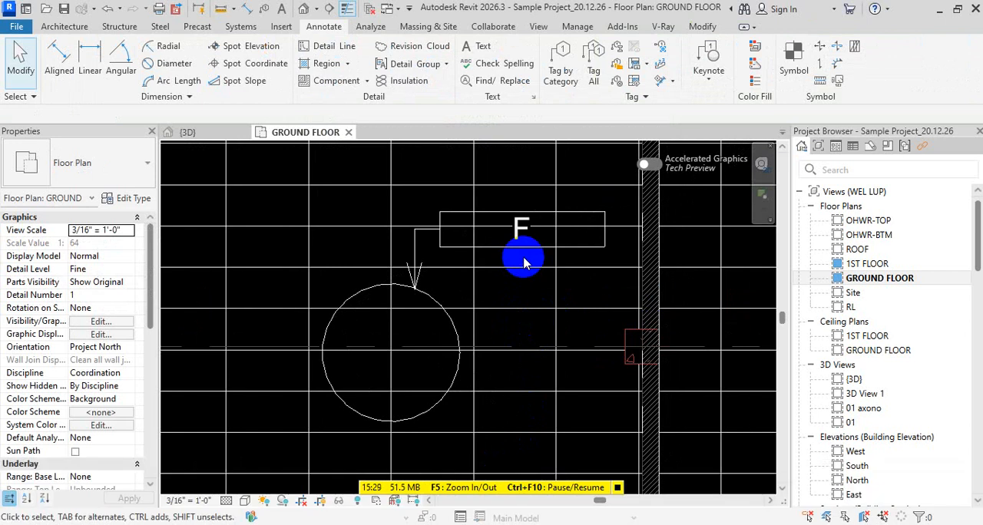
Copy the ceiling fan circle into the middle room and the western room
scroll(518, 282, down, 2)
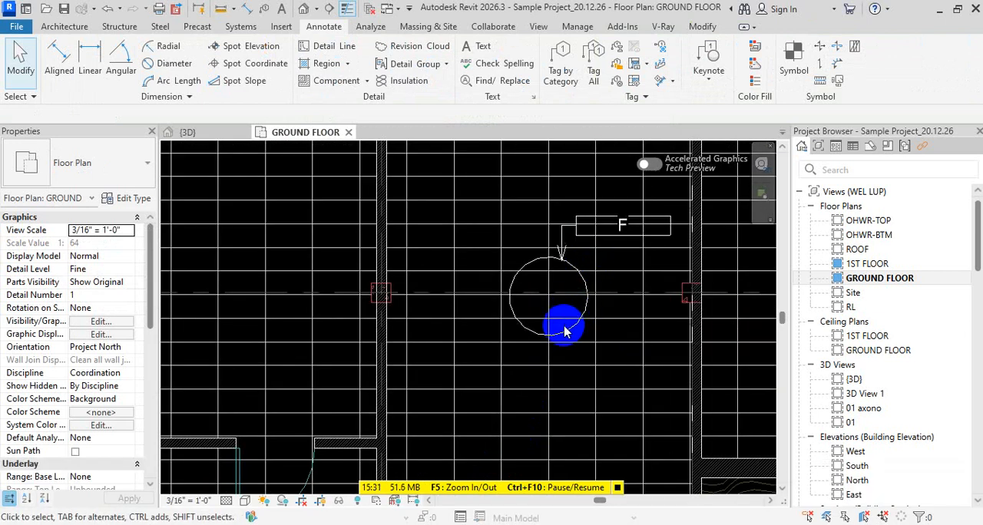
click(565, 335)
scroll(596, 339, down, 2)
middle_drag(597, 339, 628, 316)
mouse_move(612, 308)
ctrl+shift+mouse_down()
mouse_move(408, 295)
mouse_move(496, 308)
ctrl+shift+mouse_up()
key(Escape)
click(616, 304)
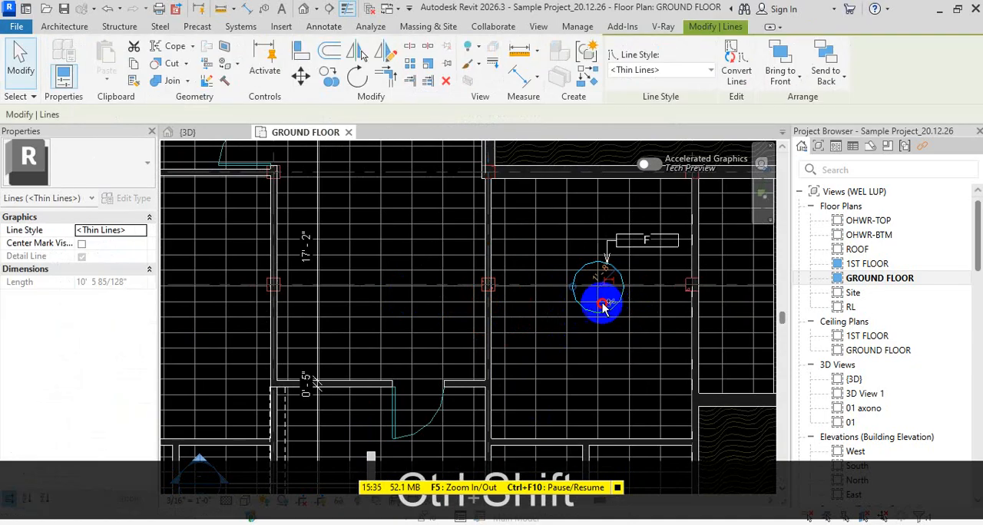
ctrl+shift+drag(618, 305, 404, 267)
click(613, 305)
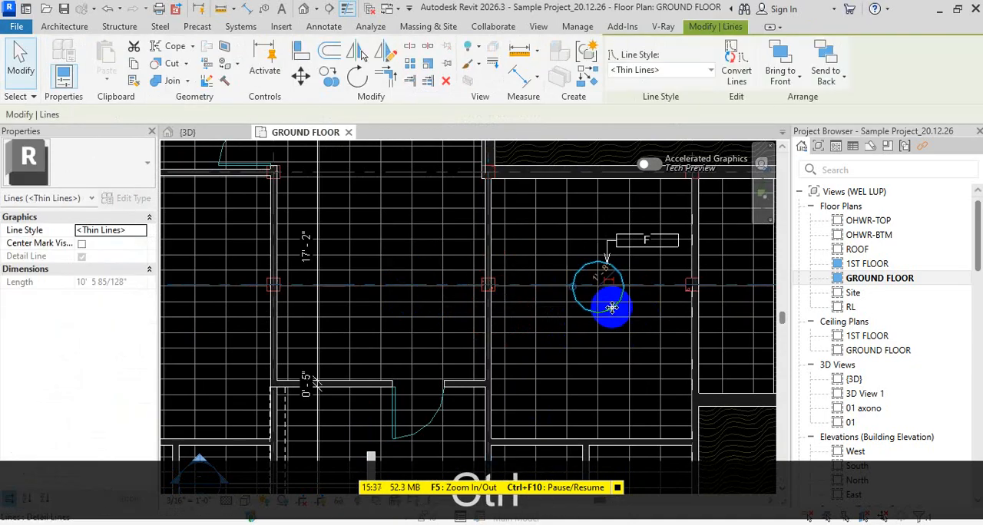
ctrl+shift+drag(611, 302, 402, 284)
middle_drag(408, 295, 643, 261)
mouse_move(640, 248)
ctrl+shift+mouse_down()
mouse_move(450, 293)
mouse_move(422, 286)
ctrl+shift+mouse_up()
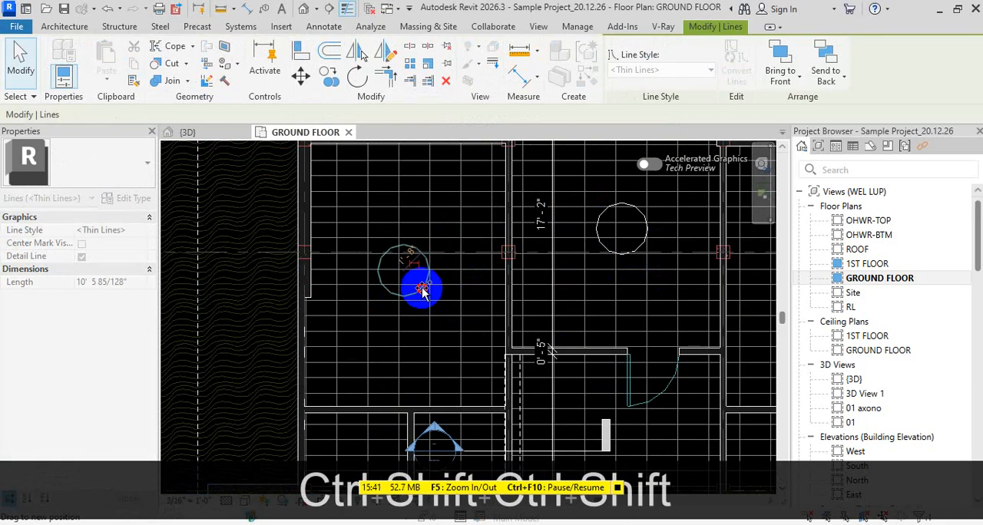
scroll(487, 301, down, 2)
key(Escape)
key(Escape)
Place an F element keynote beside the middle room's fan circle, with its leader arrow at the circle's upper edge
click(708, 73)
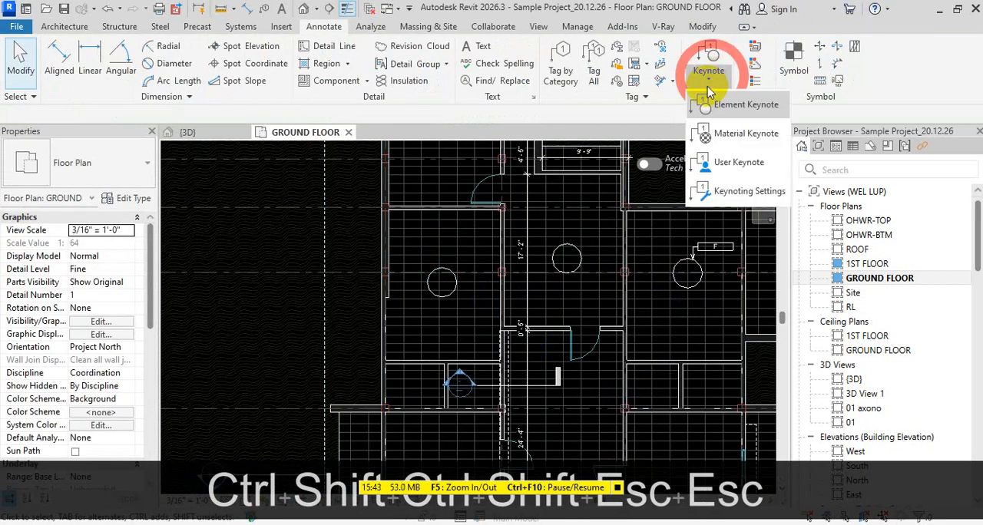
click(739, 108)
scroll(568, 230, up, 3)
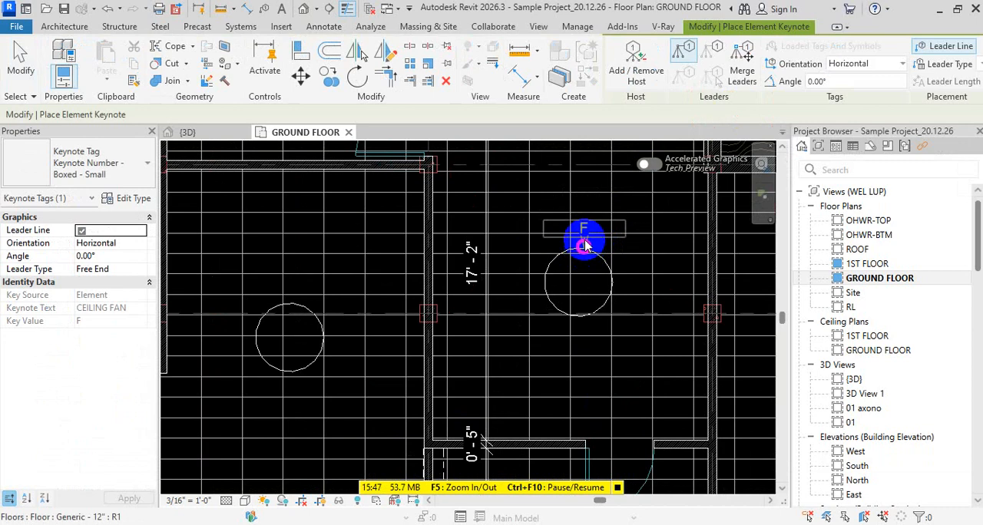
scroll(589, 215, up, 2)
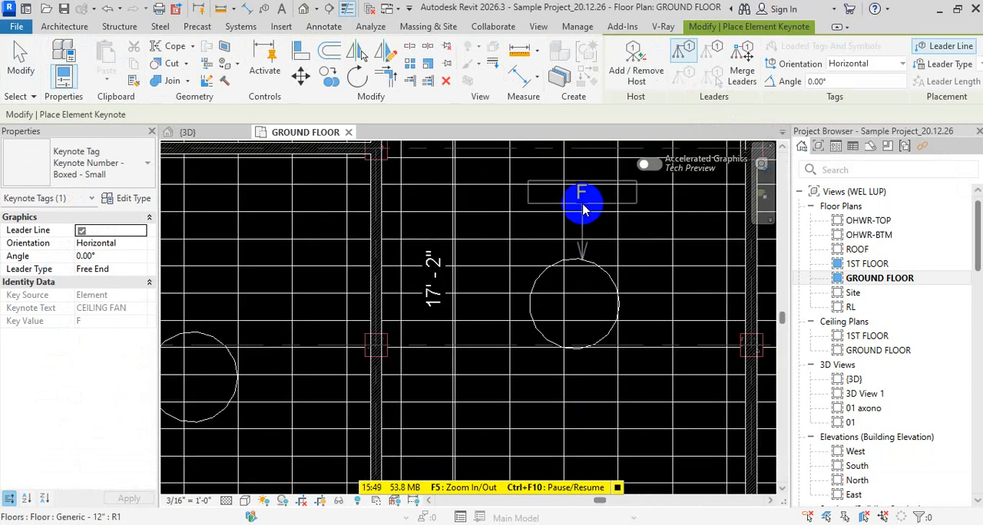
click(583, 206)
click(634, 198)
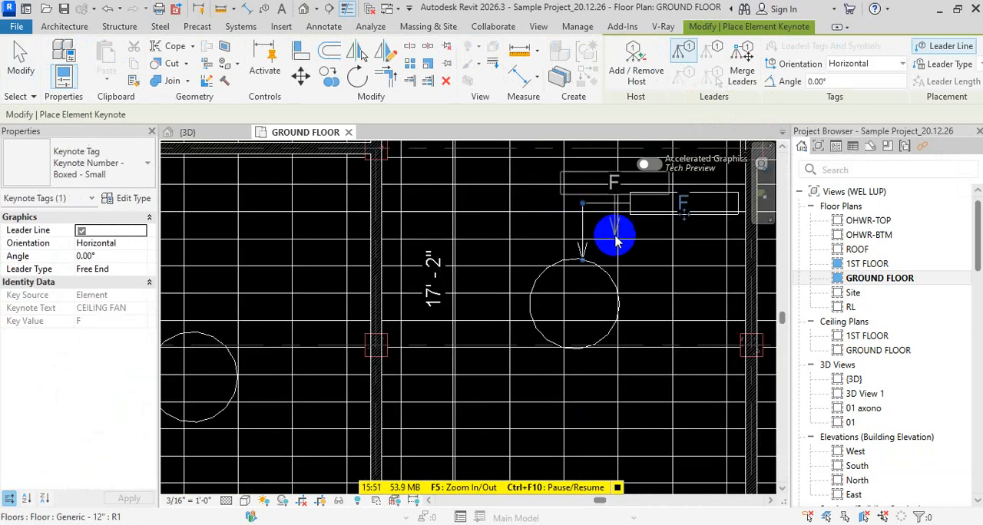
key(Escape)
key(Escape)
key(Escape)
scroll(584, 288, down, 3)
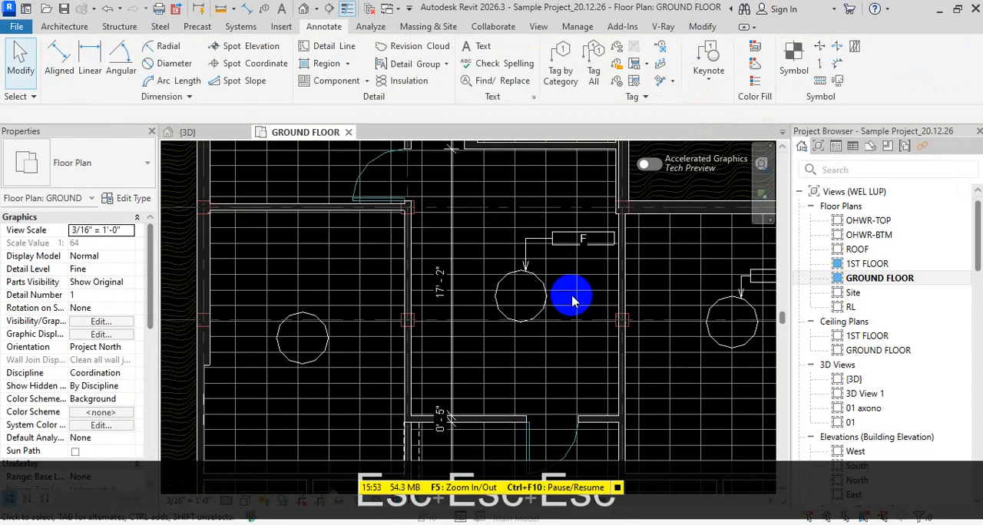
click(709, 75)
click(726, 101)
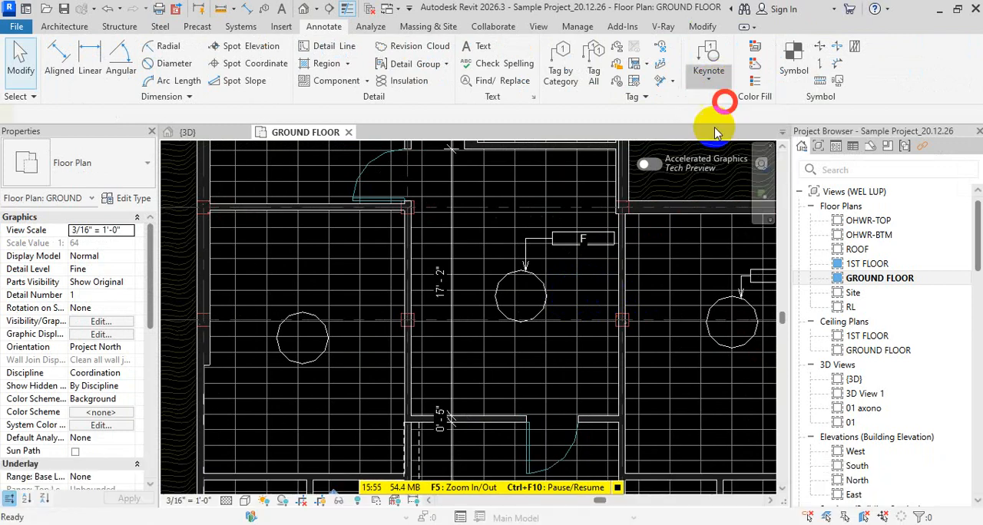
scroll(620, 288, up, 3)
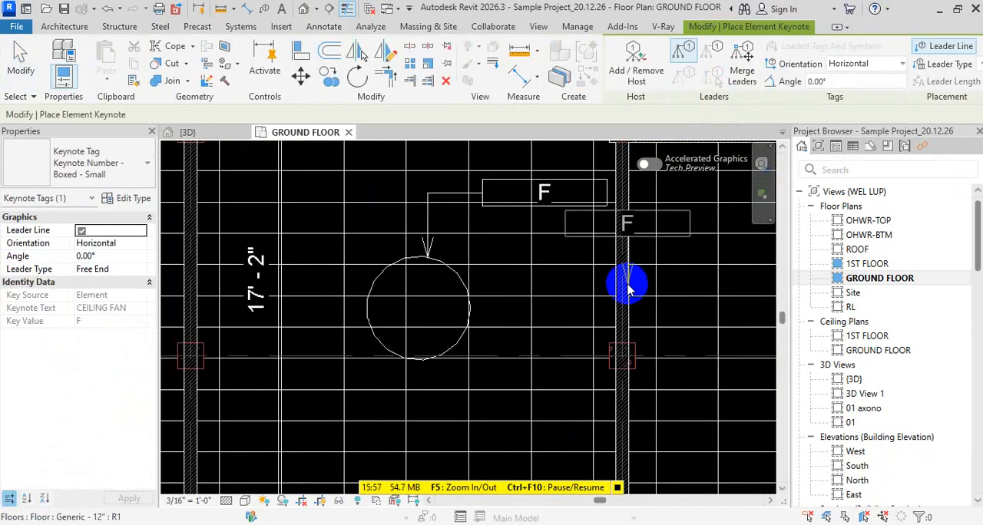
scroll(574, 276, up, 2)
key(Escape)
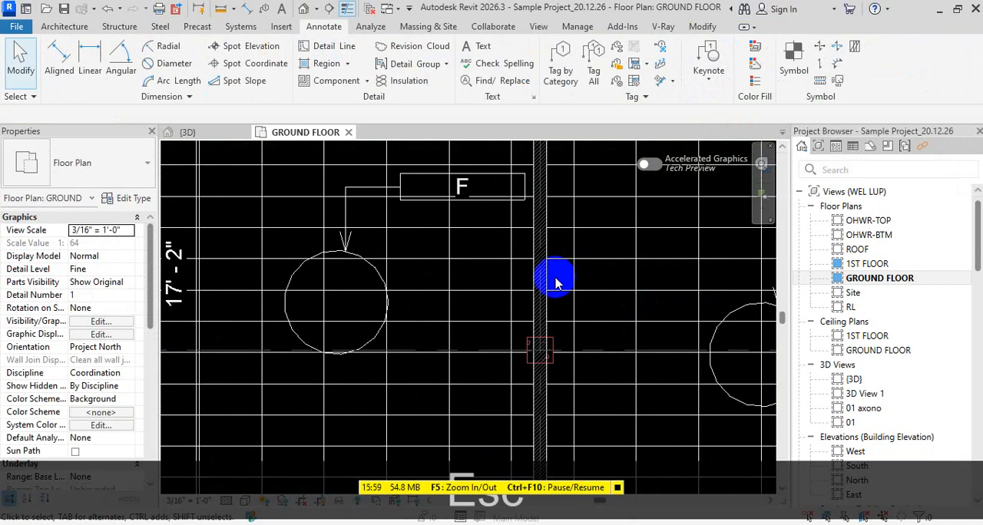
scroll(537, 284, down, 3)
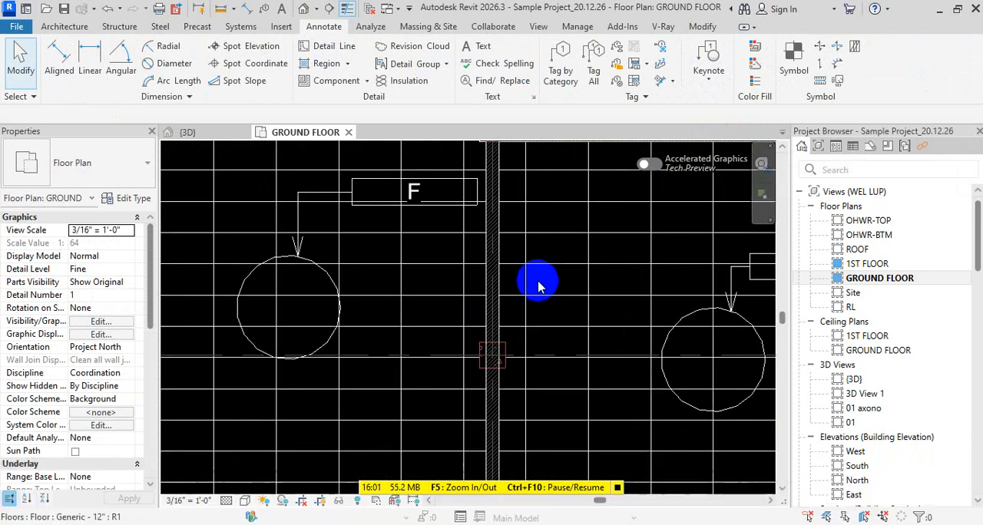
scroll(532, 272, down, 2)
middle_drag(690, 275, 643, 279)
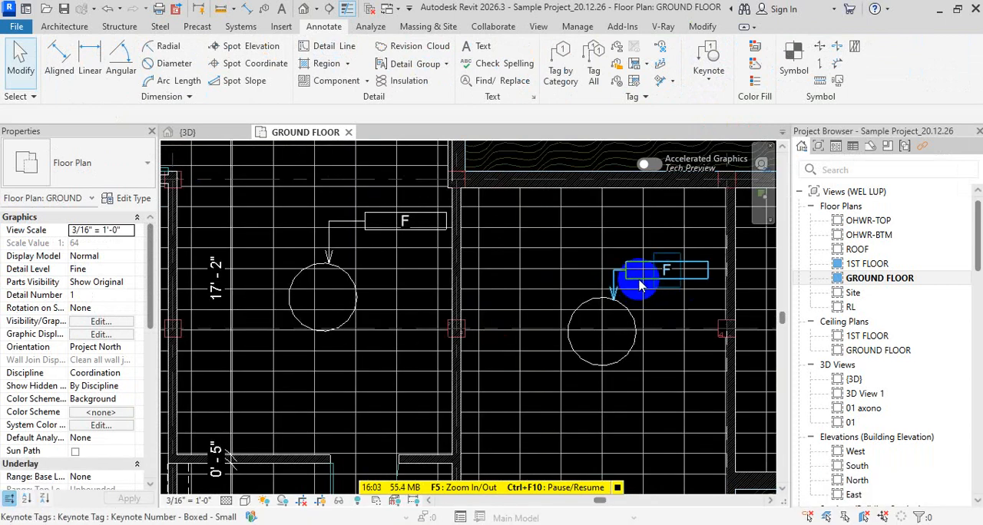
Start an element keynote with its leader arrow at the column in the wall between the two tagged rooms
click(708, 73)
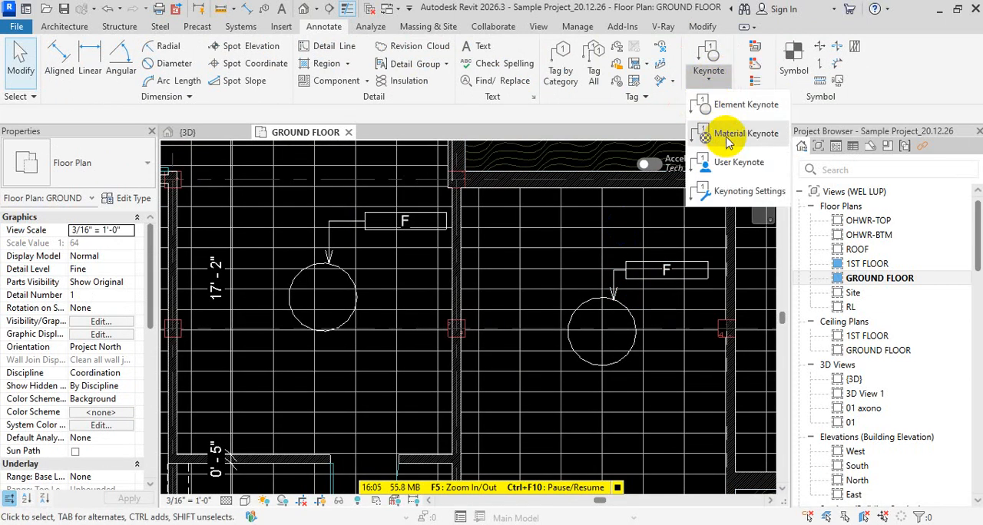
scroll(483, 292, down, 2)
scroll(499, 293, up, 5)
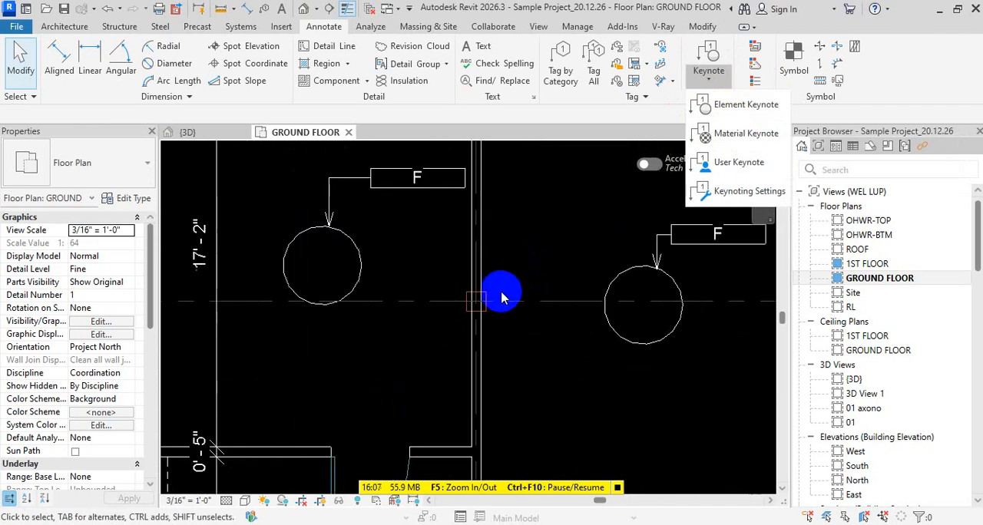
click(703, 106)
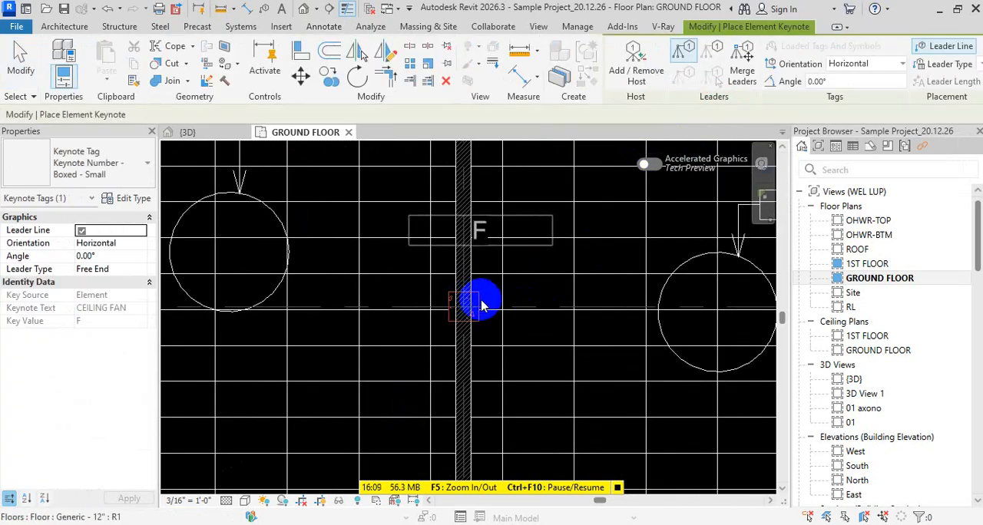
click(478, 302)
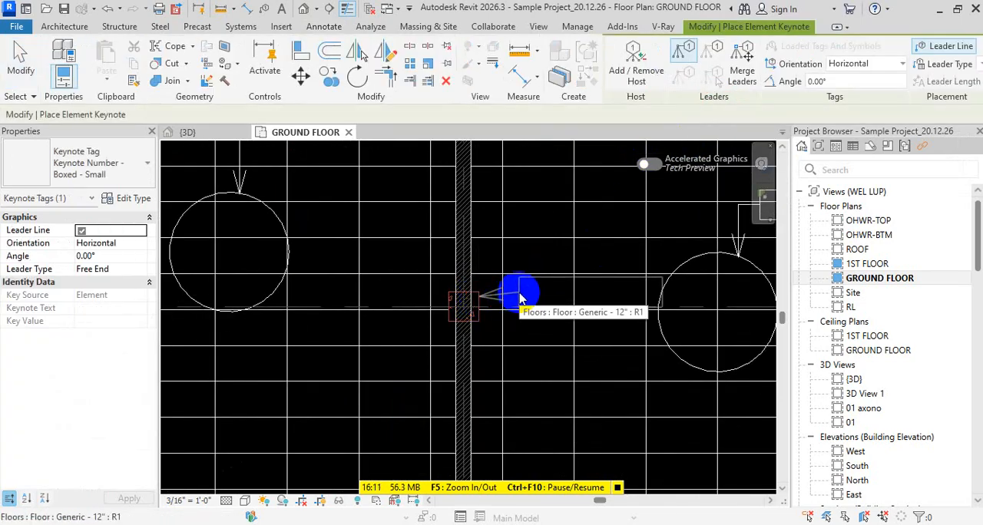
scroll(499, 265, up, 2)
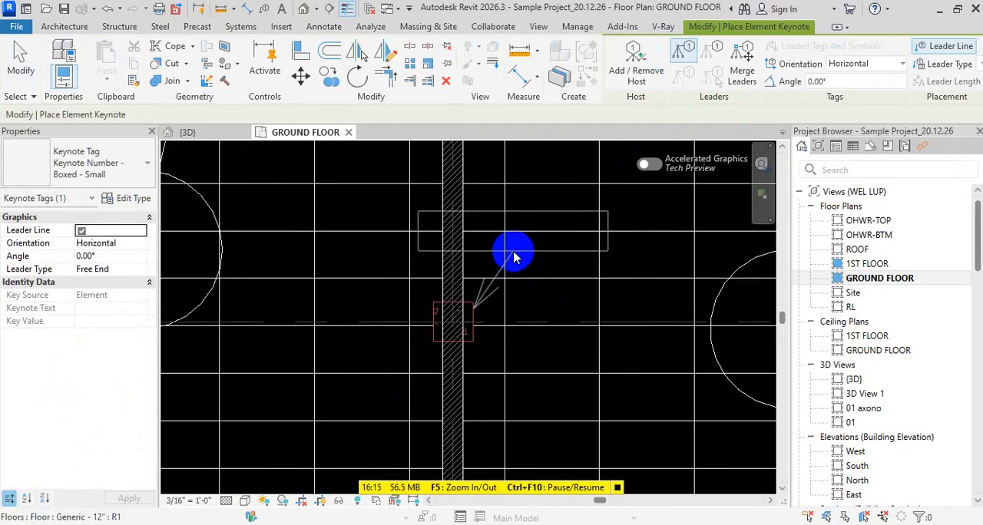
scroll(514, 261, down, 3)
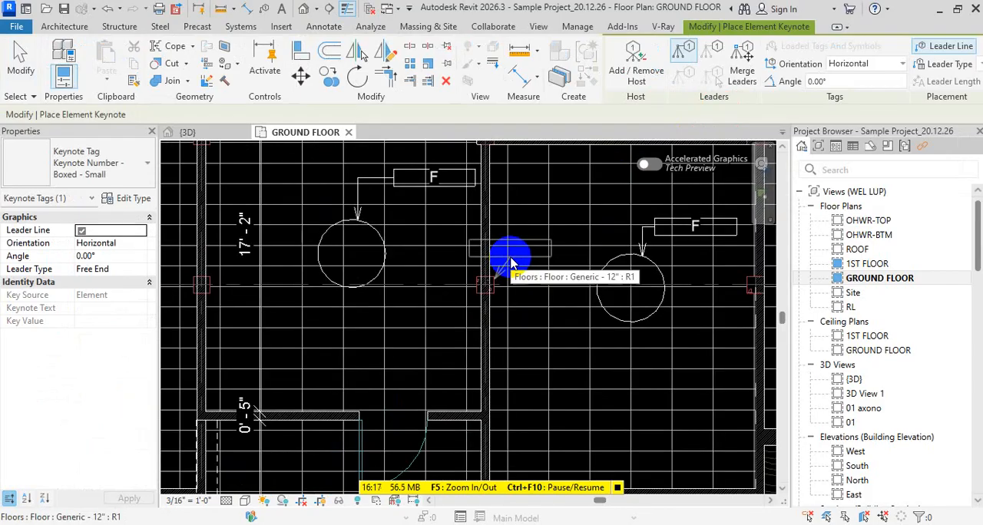
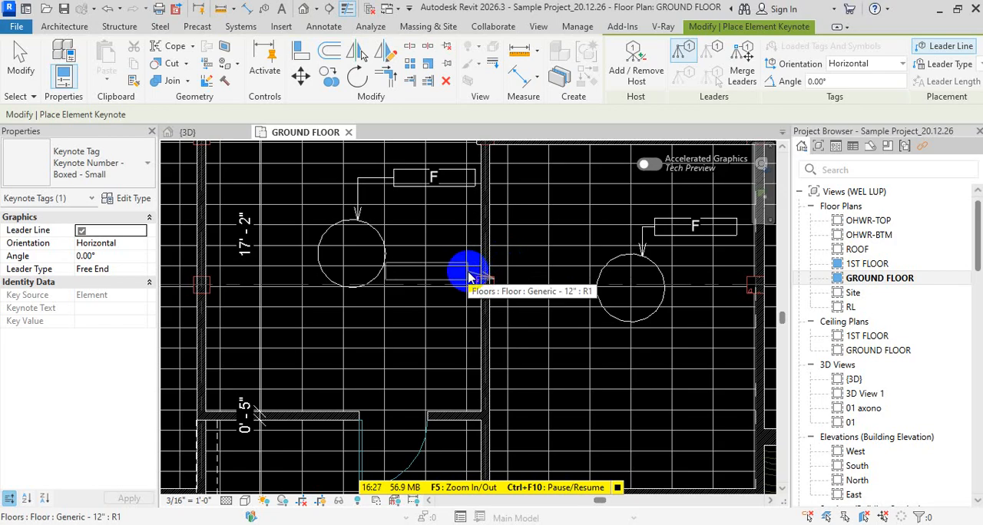
Place an element keynote with its leader arrow at the column between the middle and eastern rooms, its tag northeast of the column
middle_drag(461, 302, 557, 113)
key(Escape)
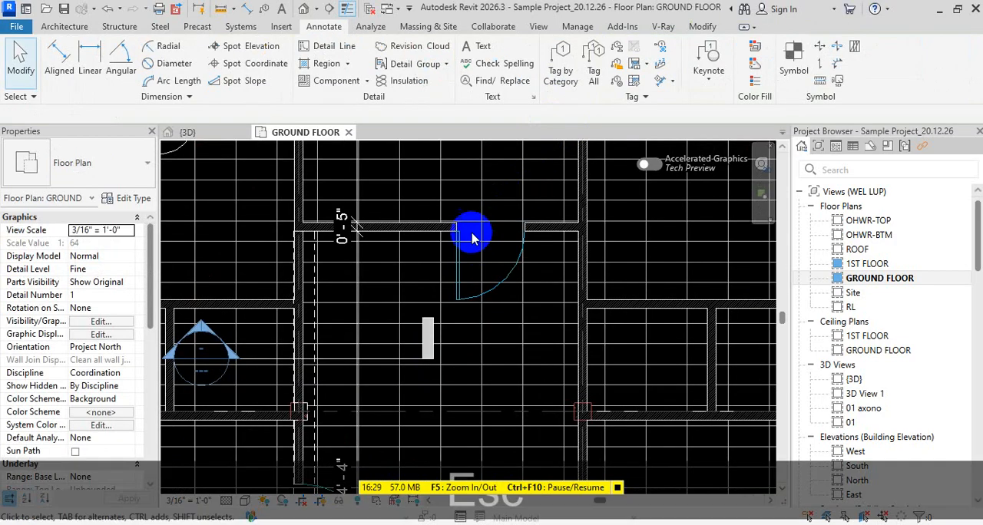
scroll(462, 237, up, 2)
click(707, 70)
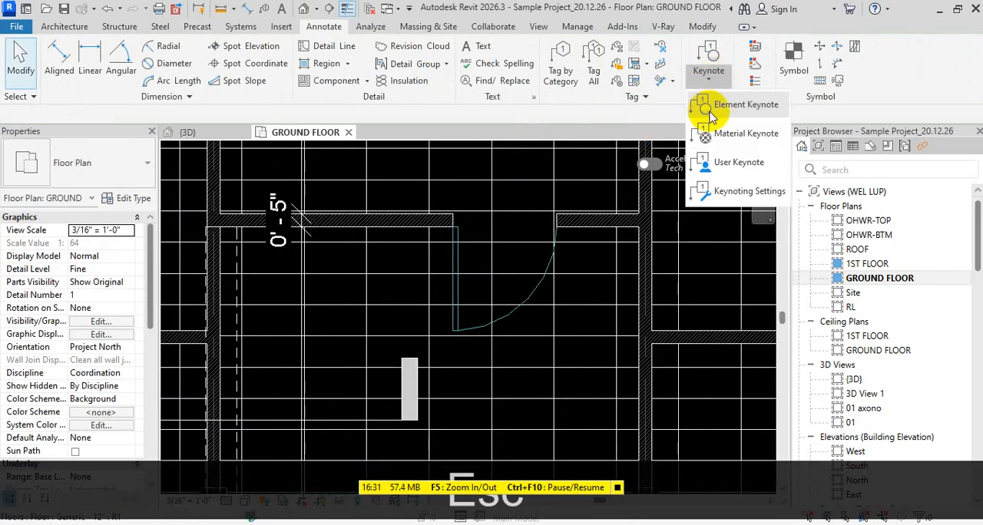
click(715, 111)
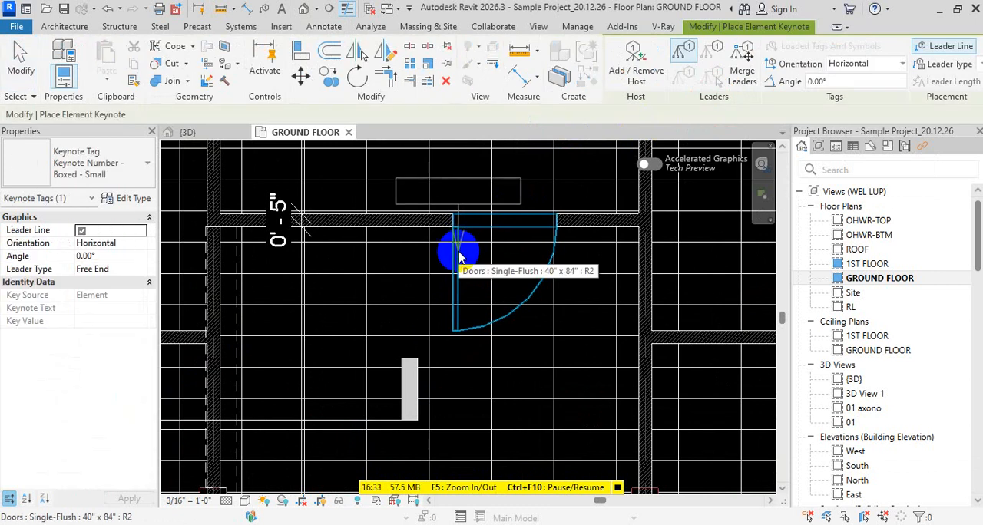
middle_drag(458, 251, 422, 341)
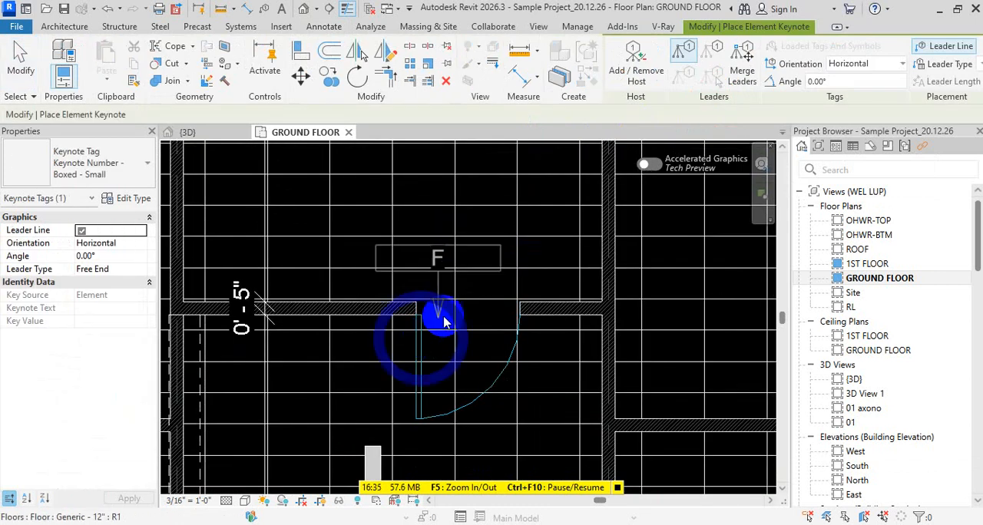
scroll(454, 308, down, 3)
middle_drag(470, 302, 325, 375)
scroll(418, 270, up, 2)
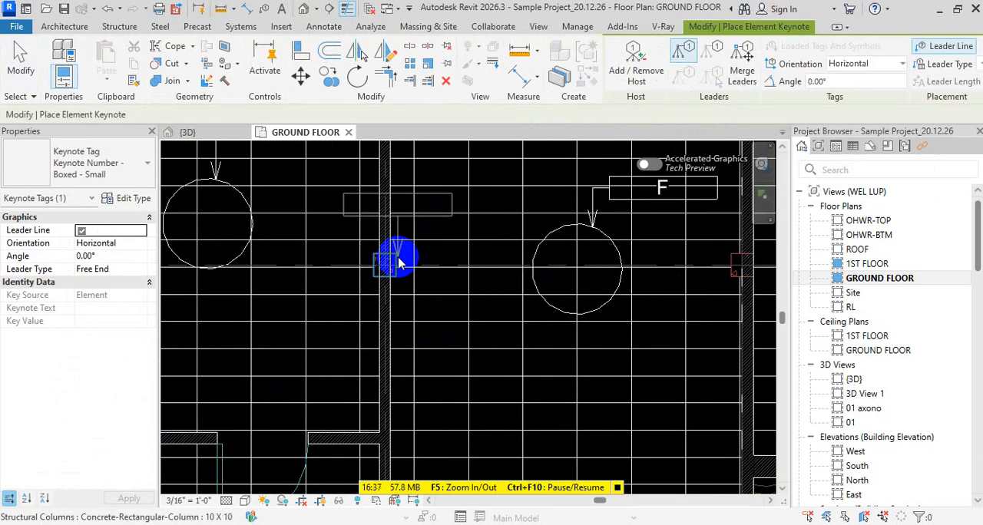
click(430, 226)
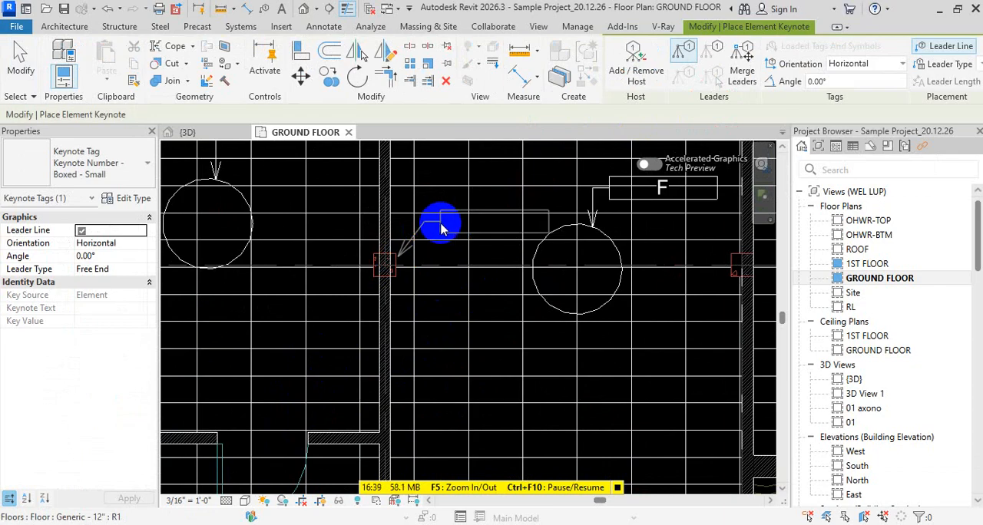
click(436, 228)
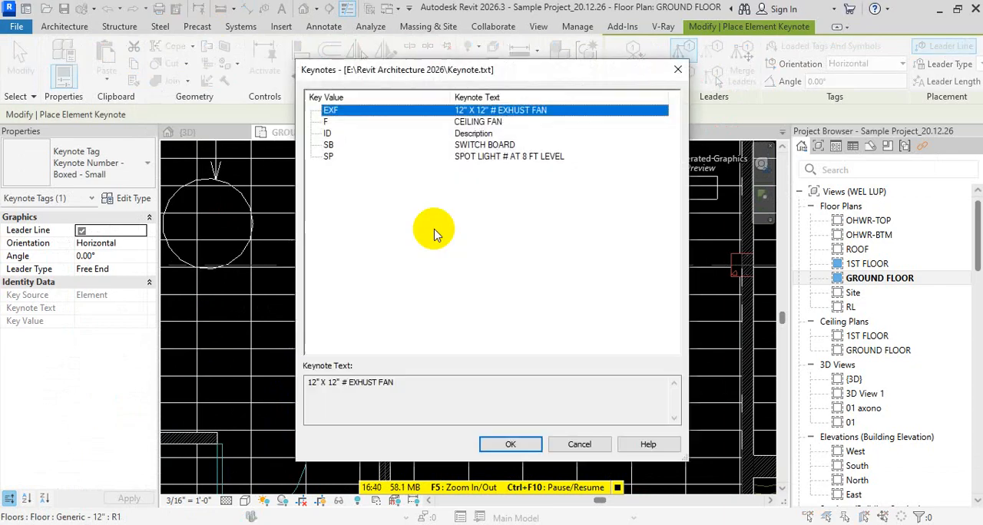
Assign key value SP, SPOT LIGHT # AT 8 FT LEVEL, to the column's keynote
click(331, 157)
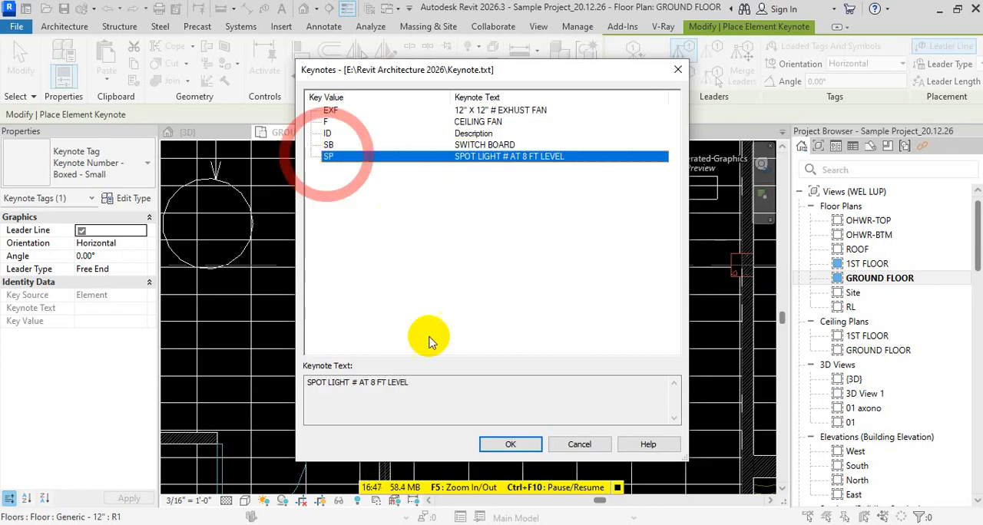
click(512, 445)
scroll(492, 285, down, 2)
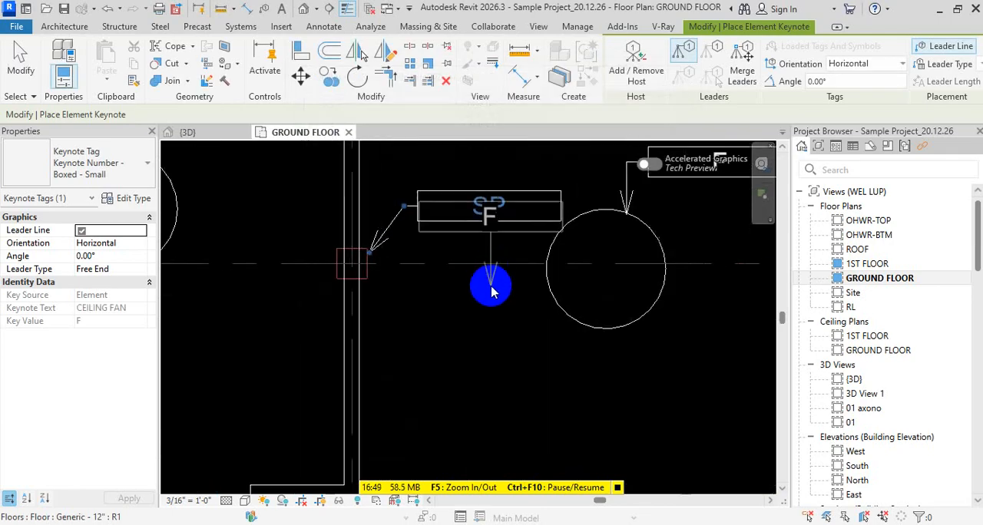
Place an F element keynote northeast of the western room's fan circle, with its leader arrow at the circle's upper edge
scroll(621, 265, up, 2)
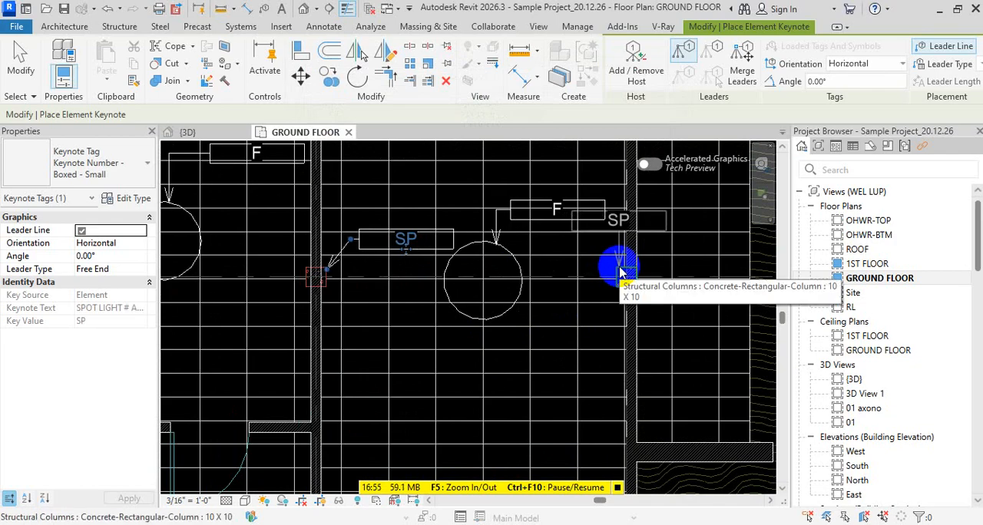
scroll(636, 307, down, 3)
middle_drag(635, 307, 323, 285)
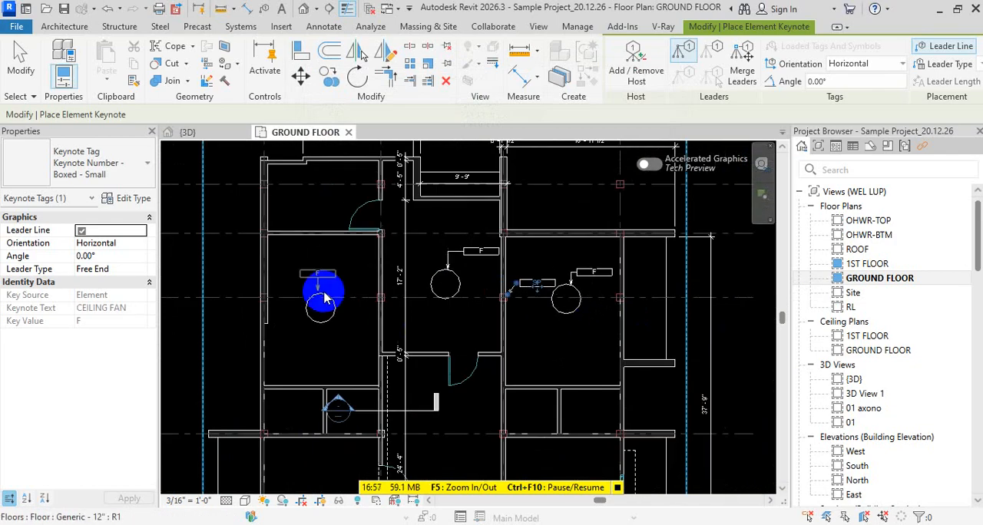
scroll(336, 301, up, 4)
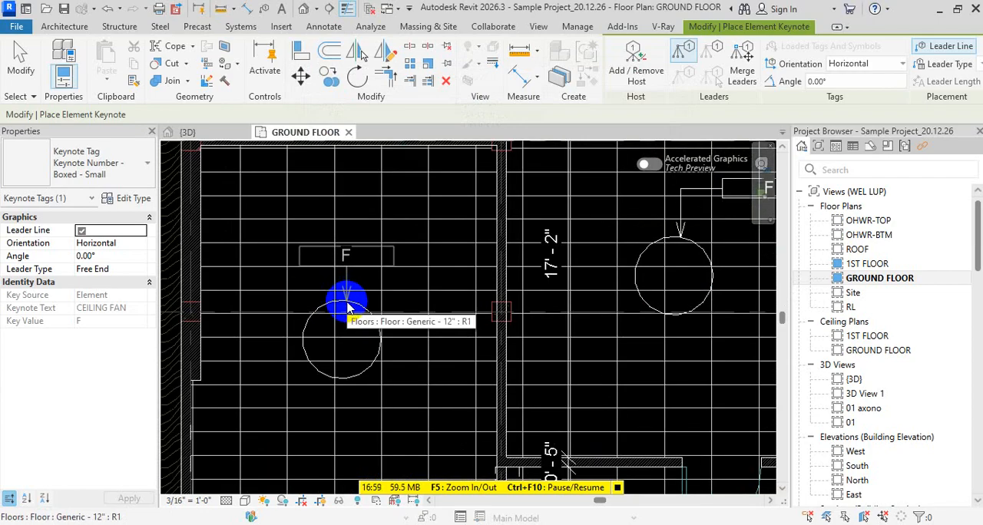
drag(347, 304, 357, 263)
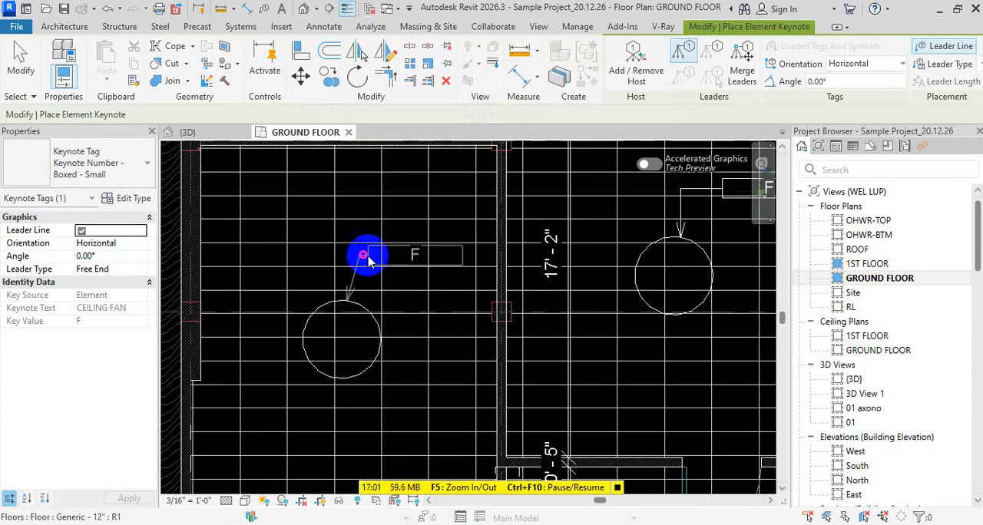
click(380, 261)
key(Escape)
key(Escape)
key(Escape)
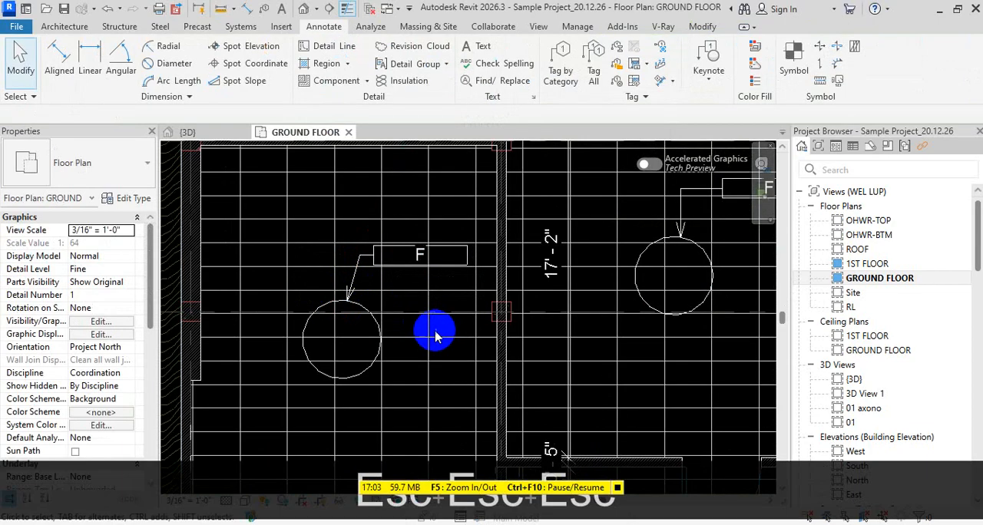
scroll(434, 354, down, 3)
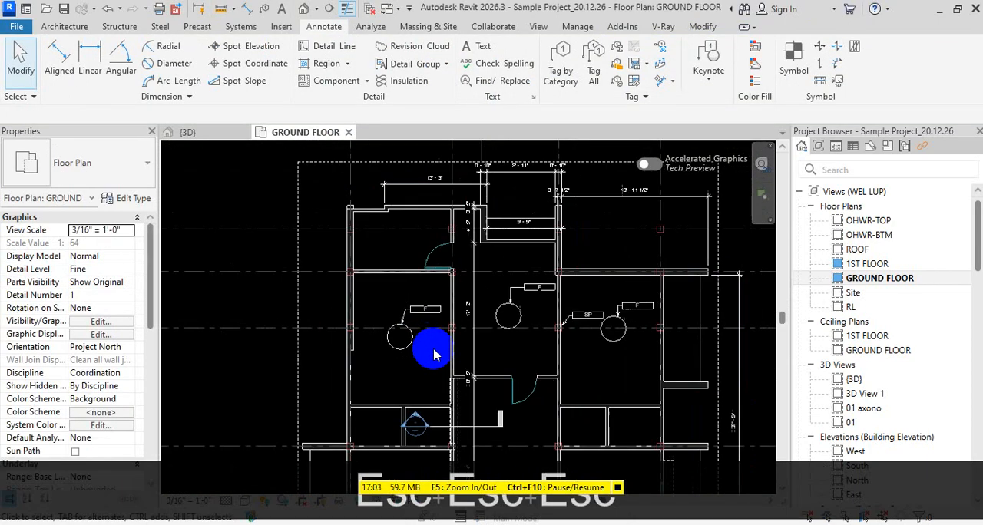
click(621, 345)
key(s)
key(a)
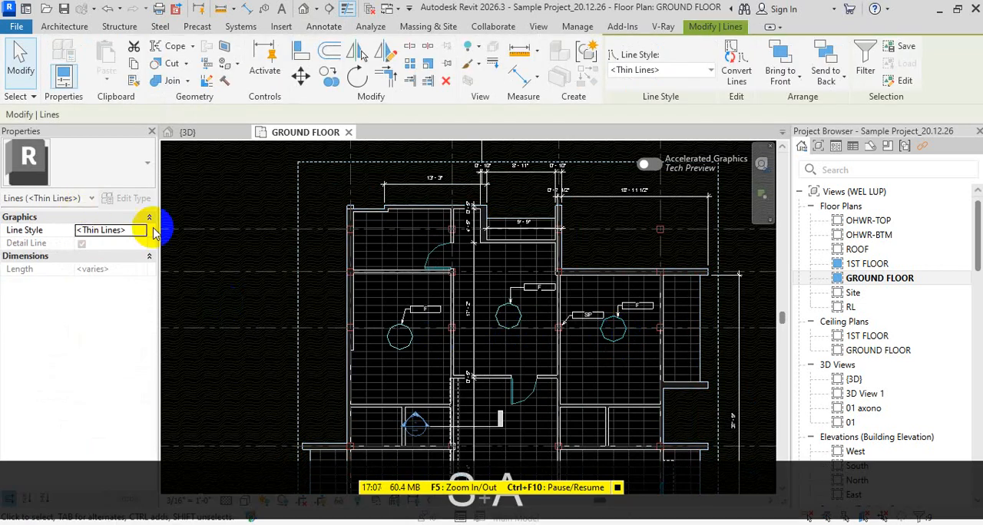
key(Escape)
key(Escape)
Select all keynote tags of the same type and turn off Boxed in the Keynote Number - Boxed - Small type properties
scroll(647, 311, up, 2)
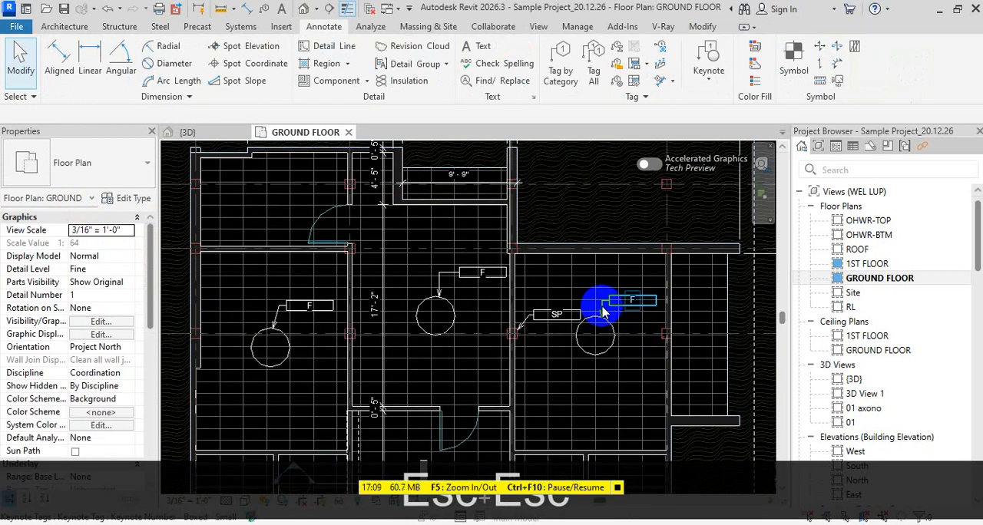
click(603, 311)
key(s)
key(a)
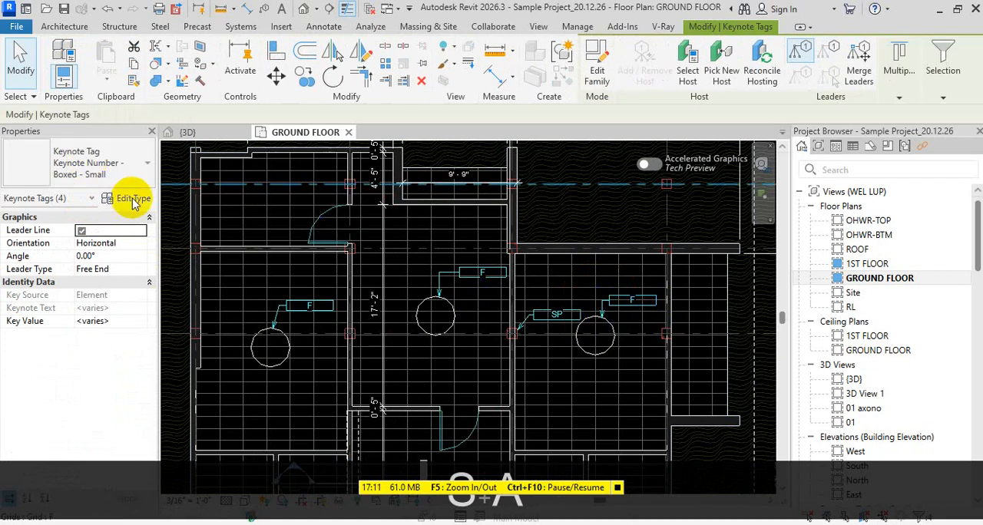
click(134, 199)
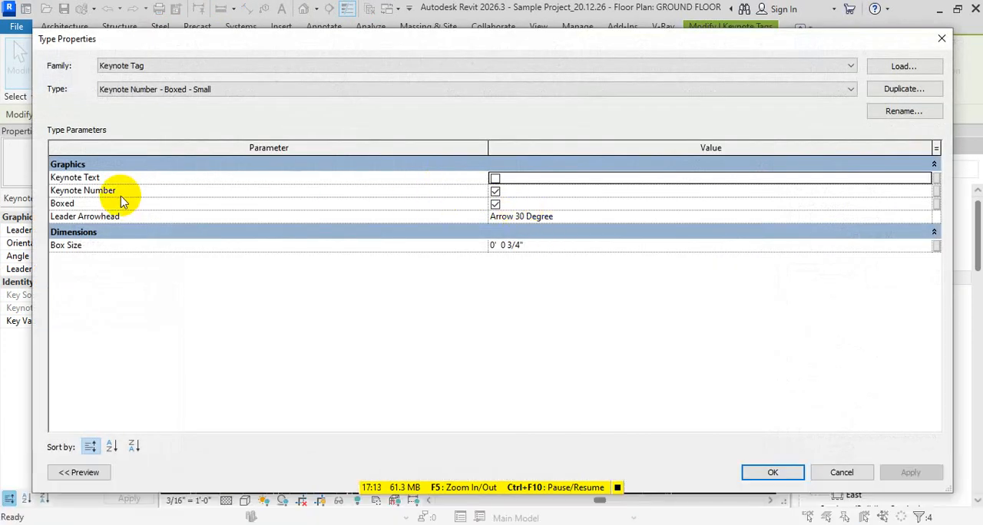
click(495, 205)
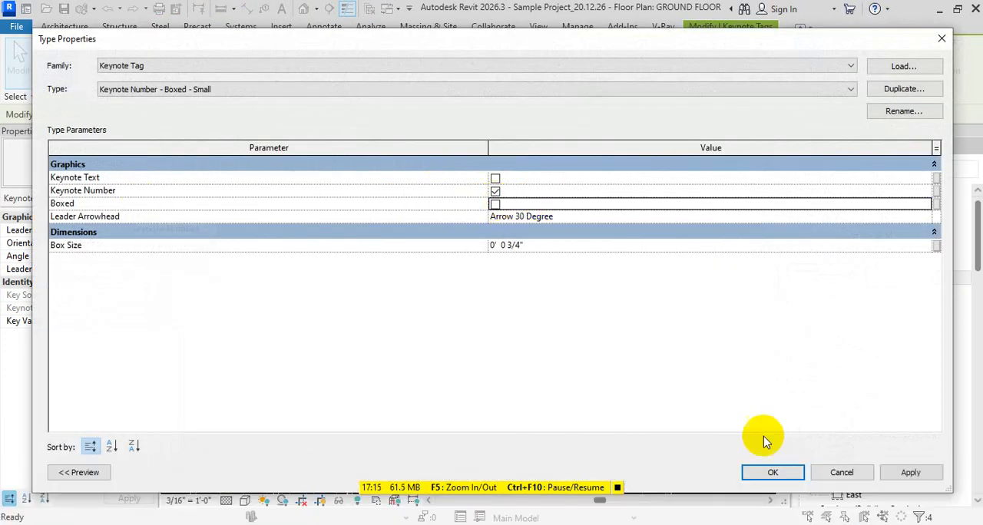
click(772, 470)
key(Escape)
key(Escape)
key(Escape)
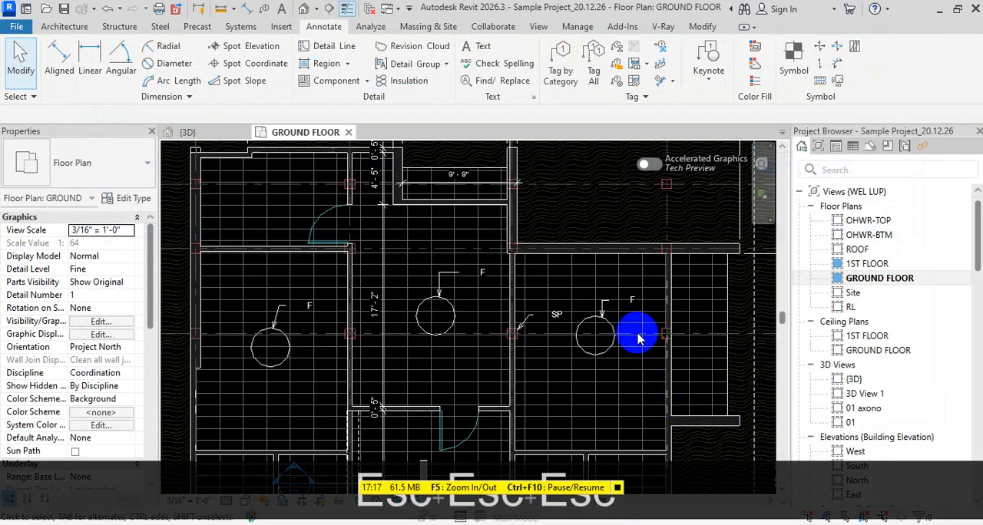
scroll(632, 301, up, 2)
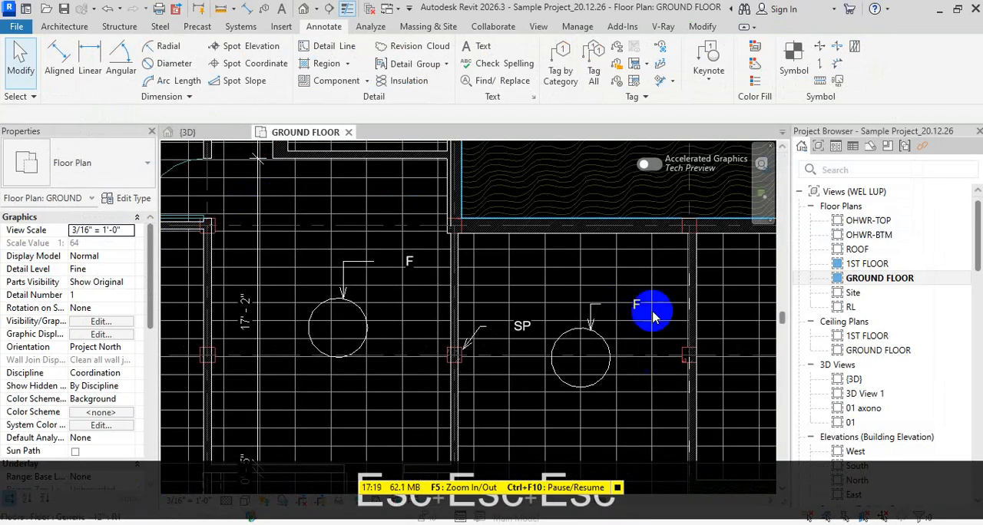
scroll(650, 308, down, 2)
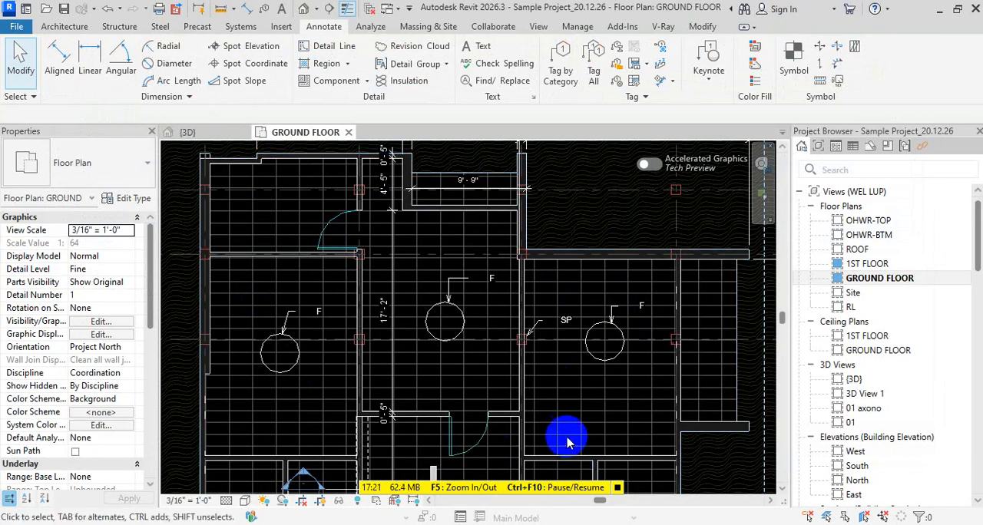
scroll(620, 405, down, 4)
scroll(535, 389, down, 2)
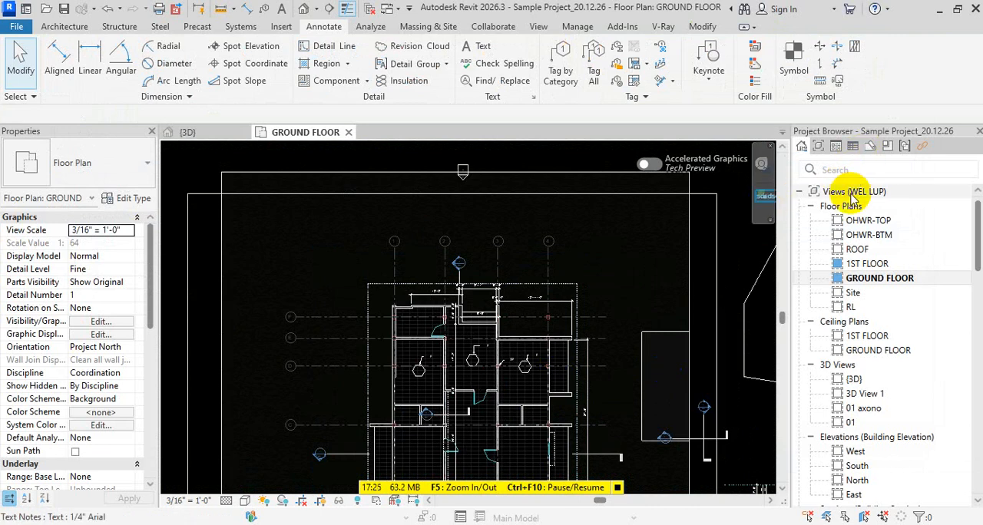
click(872, 149)
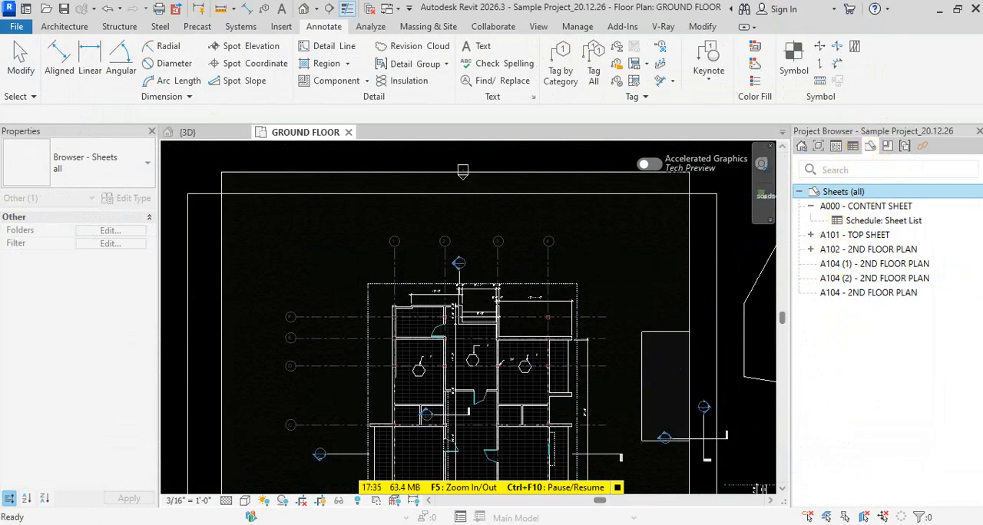
Switch to the Revit Architecture 2026 folder in File Explorer and open the Keynote text file in Notepad
mouse_move(472, 524)
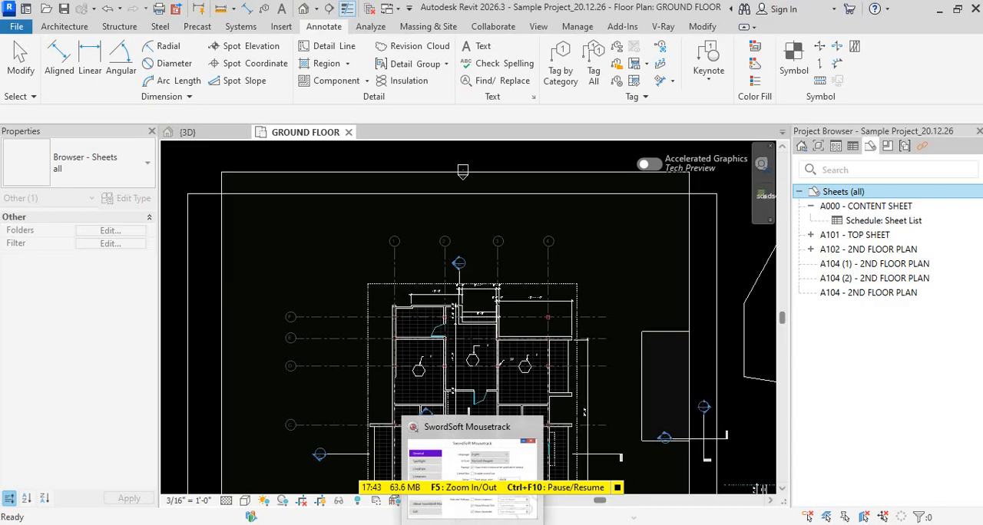
mouse_move(507, 524)
mouse_move(401, 524)
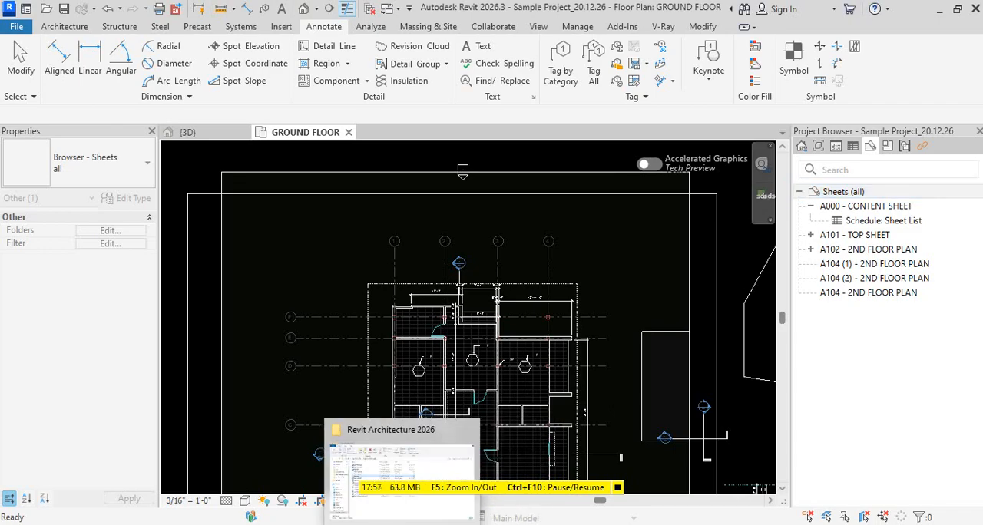
click(399, 477)
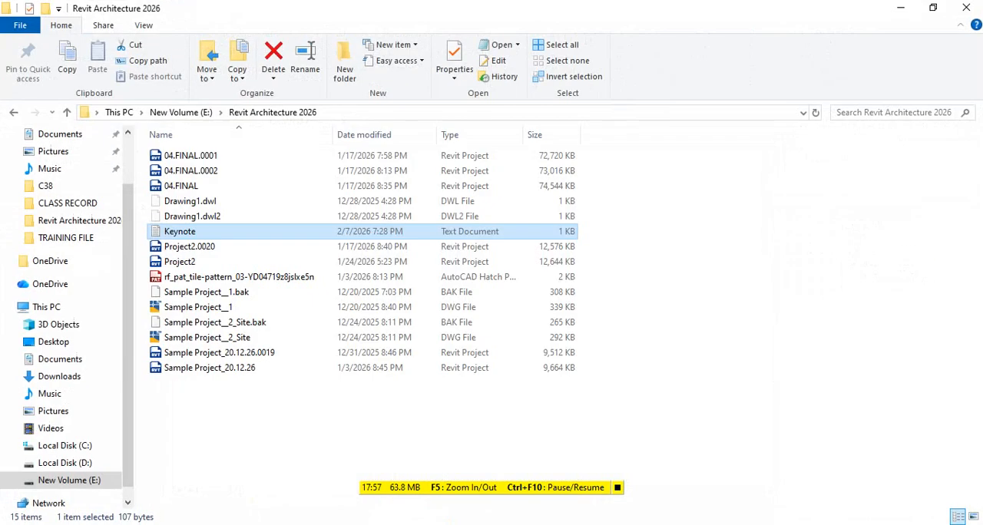
double_click(185, 233)
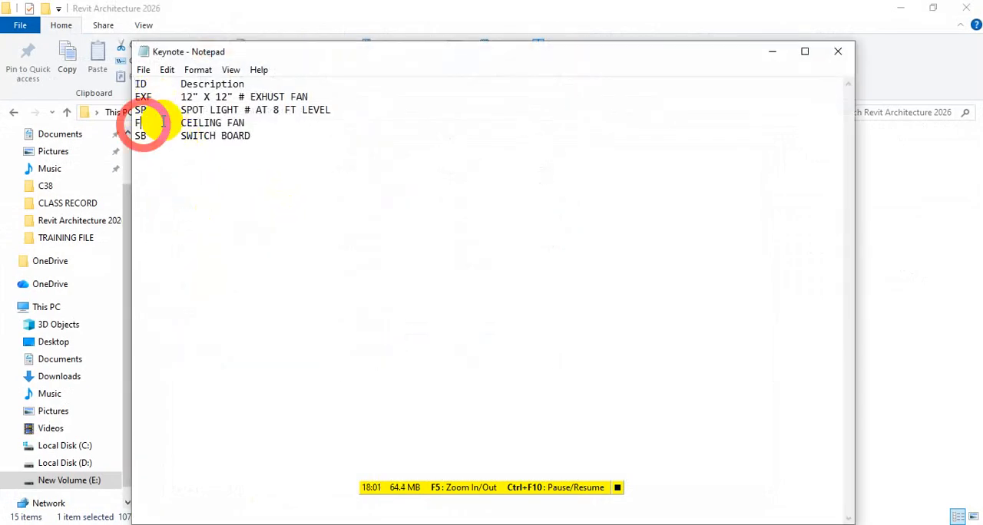
Change the ceiling fan entry's key to F1 and its description to CEILING FAN # 56"
text(1)
drag(283, 134, 212, 120)
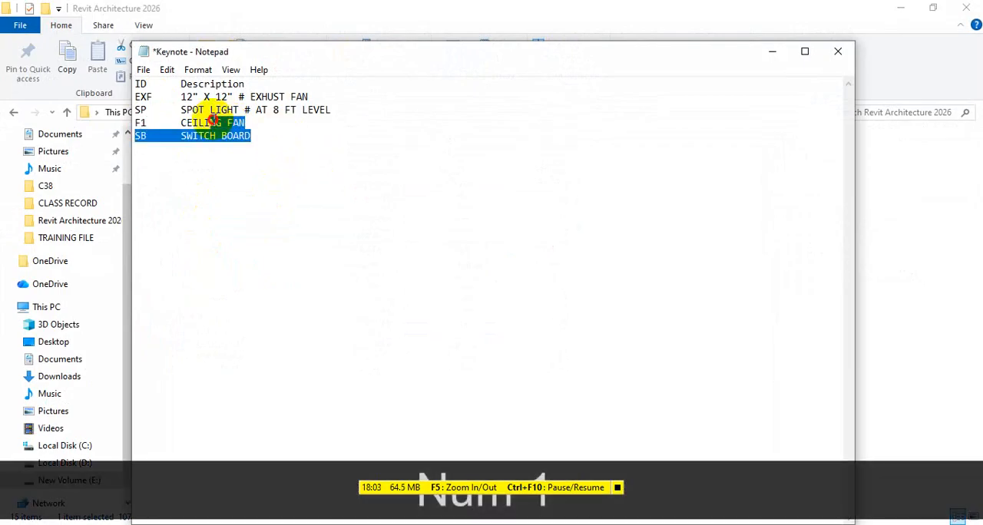
click(285, 138)
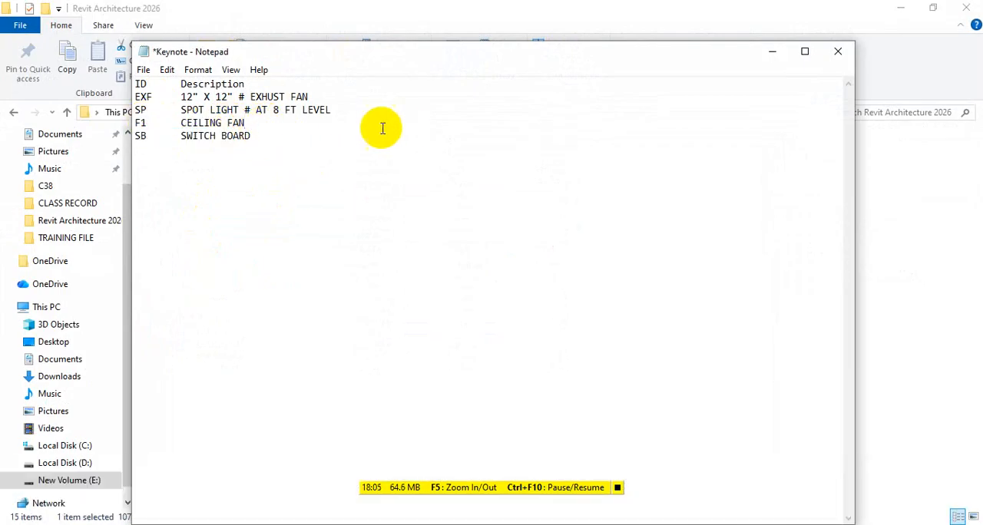
text(56")
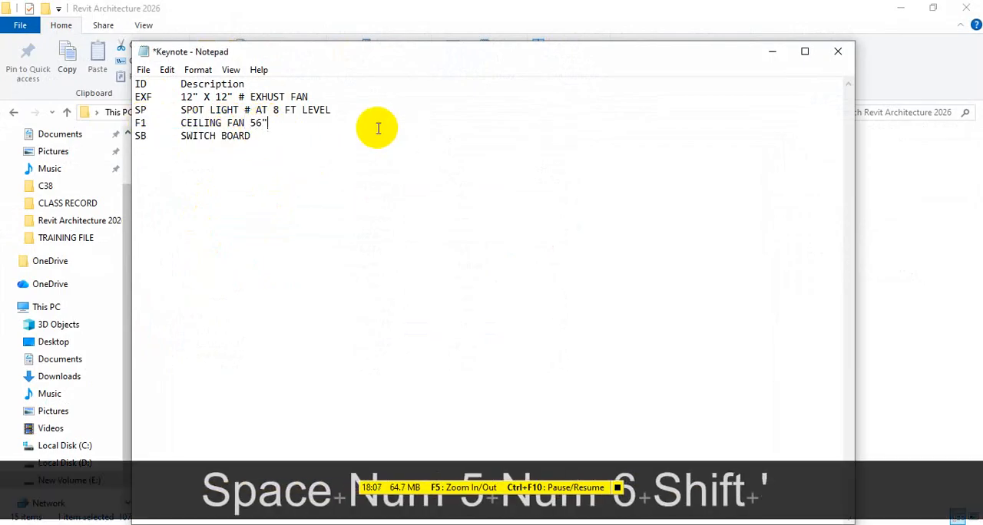
click(251, 126)
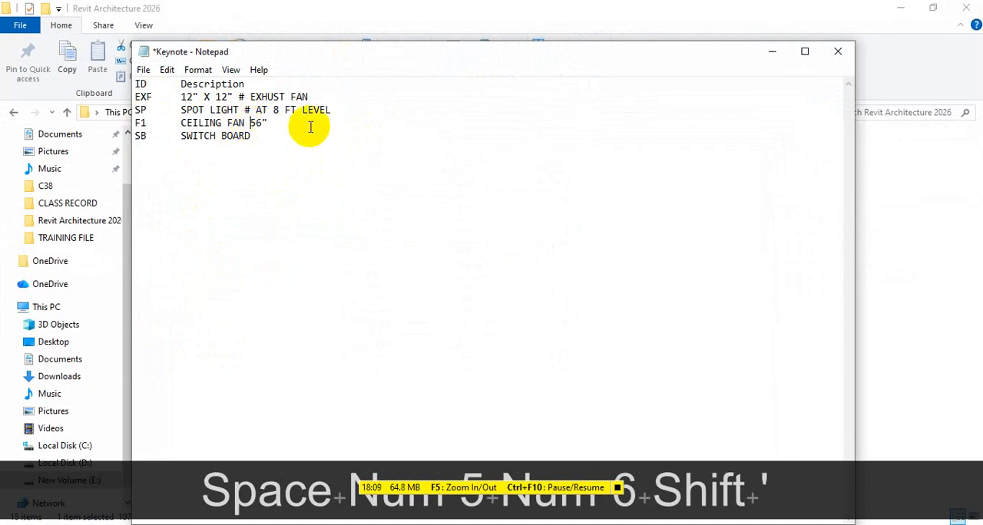
text(#)
Duplicate the F1 ceiling fan entry on a new line below it and change it to F2, CEILING FAN # 42"
drag(251, 136, 198, 136)
drag(297, 120, 161, 127)
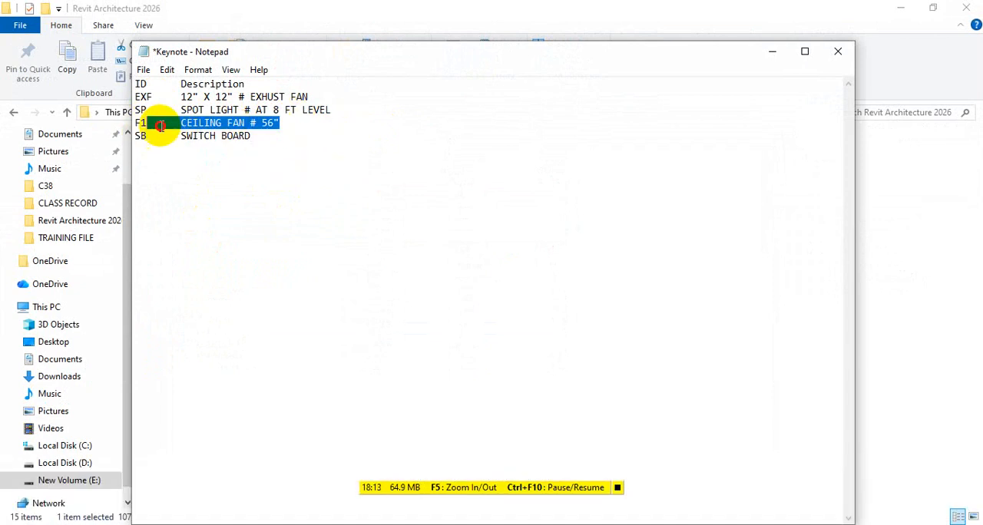
key(ctrl+c)
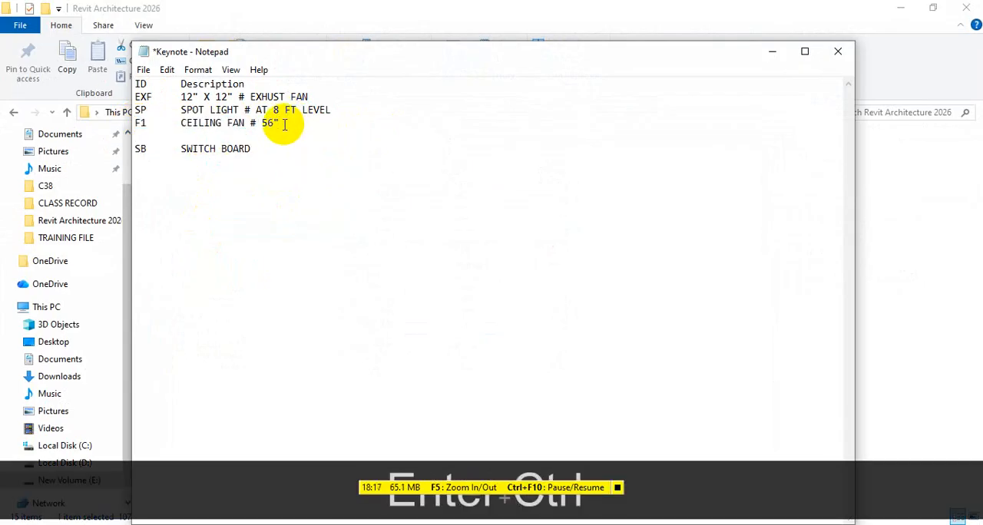
key(ctrl+v)
key(BackSpace)
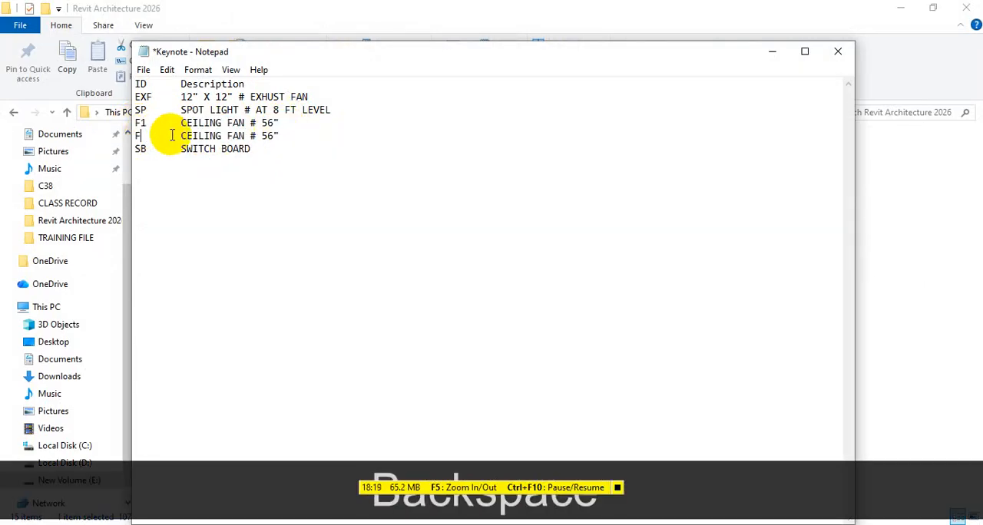
text(2)
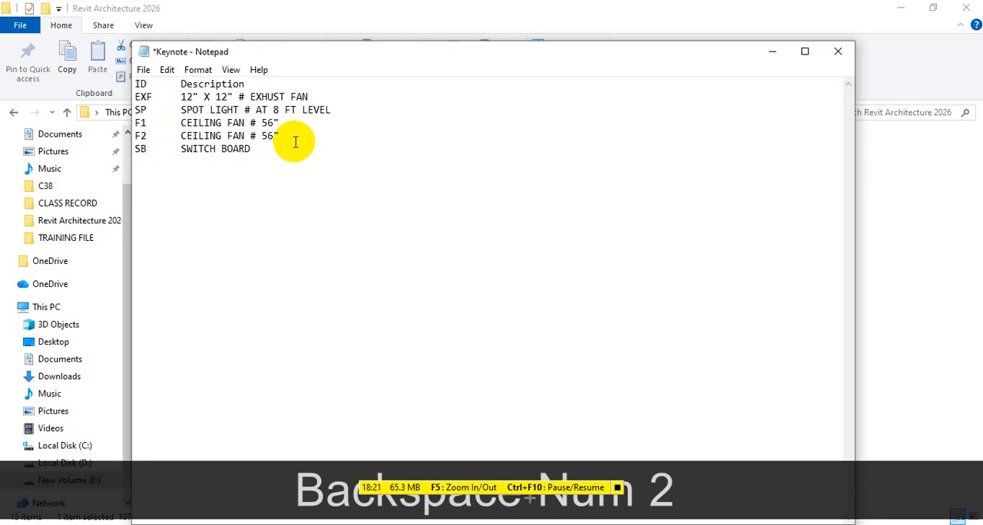
key(BackSpace)
key(BackSpace)
text(42)
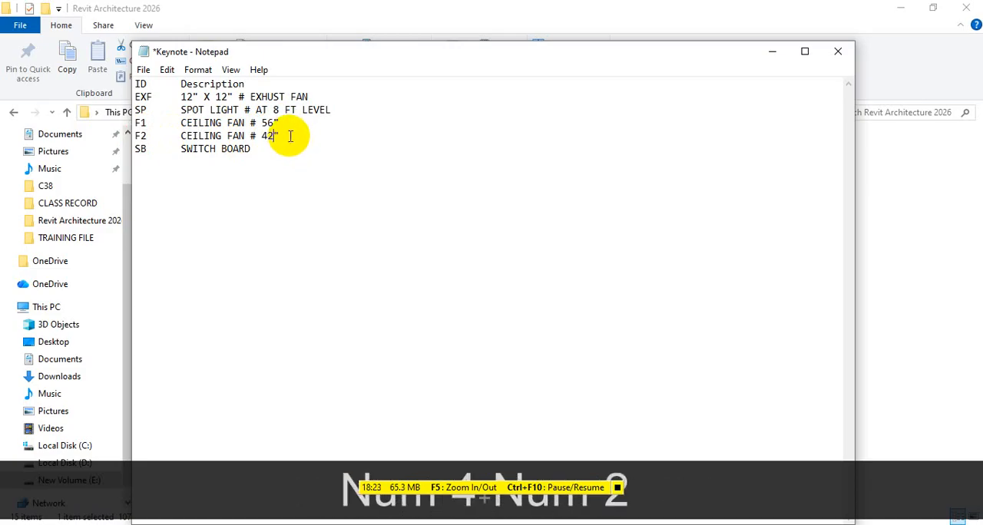
Duplicate the F2 ceiling fan entry on a new line below it and change it to F3, CEILING FAN # 36"
drag(351, 141, 113, 138)
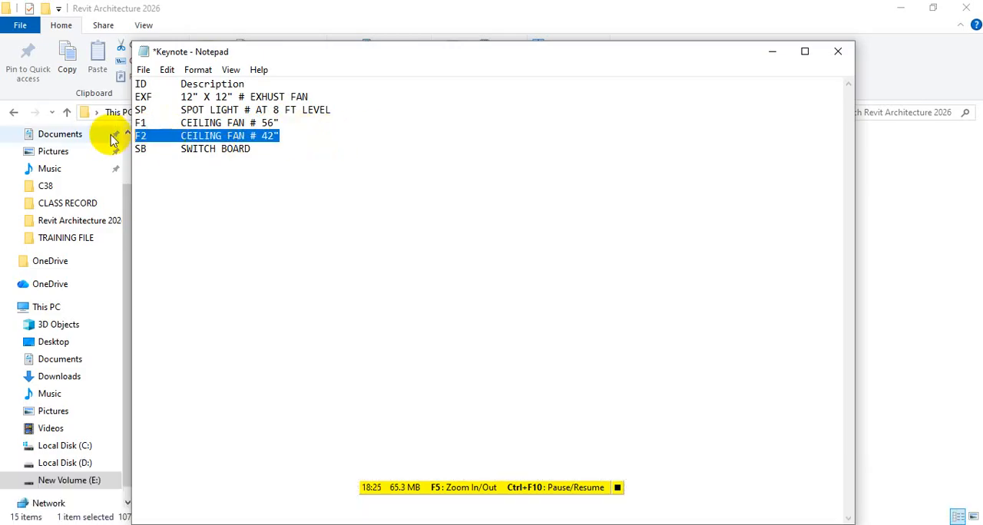
key(ctrl+c)
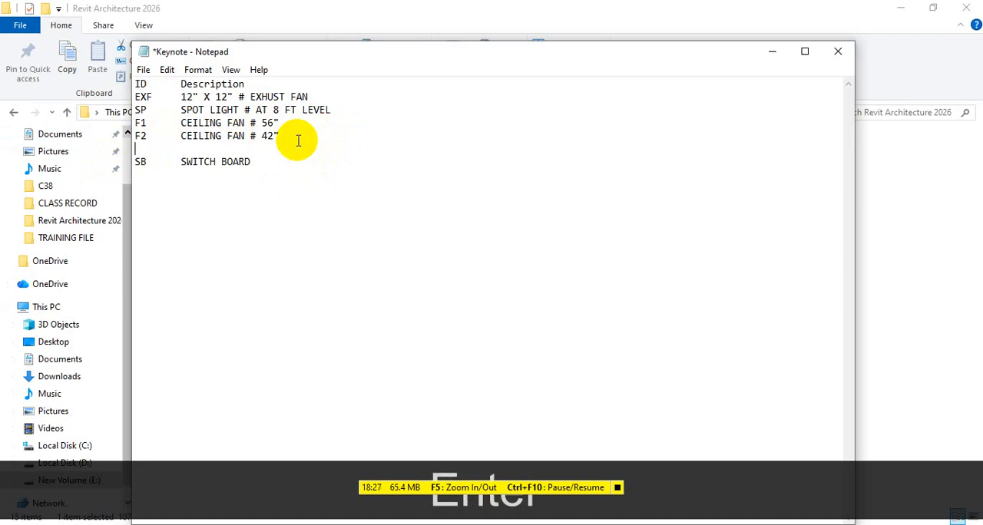
key(ctrl+v)
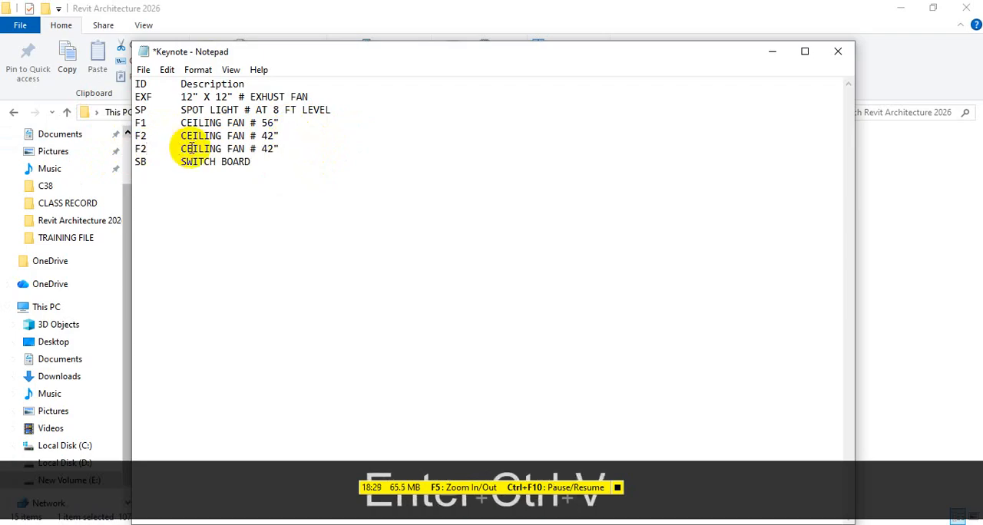
key(BackSpace)
text(3)
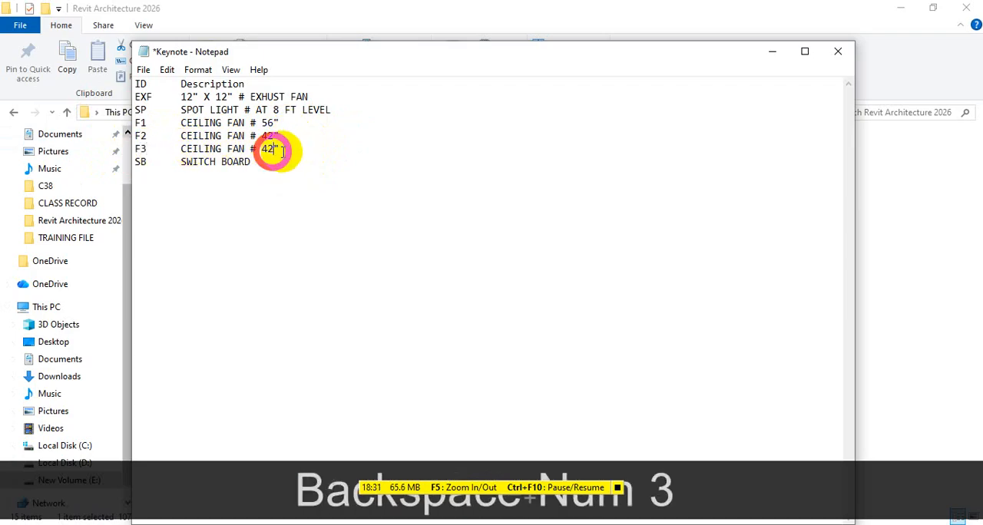
key(BackSpace)
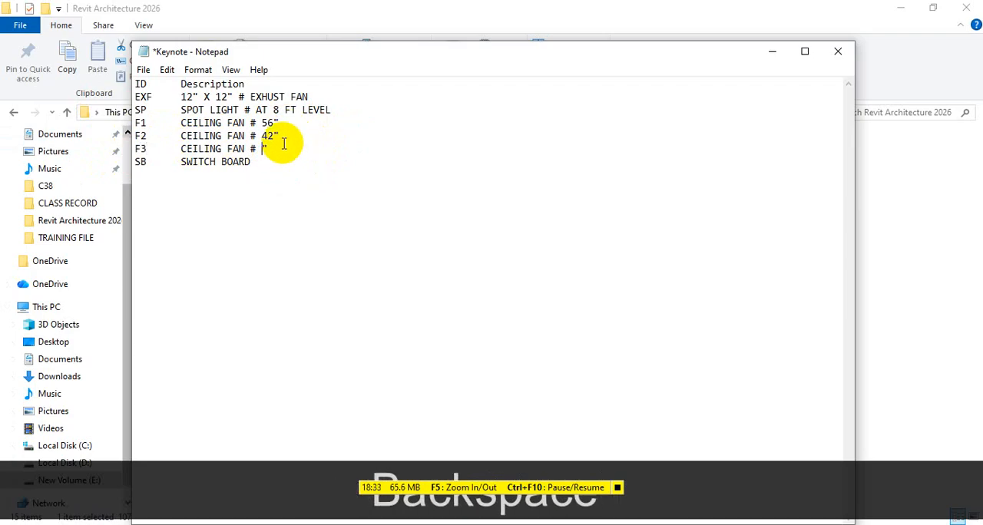
text(36)
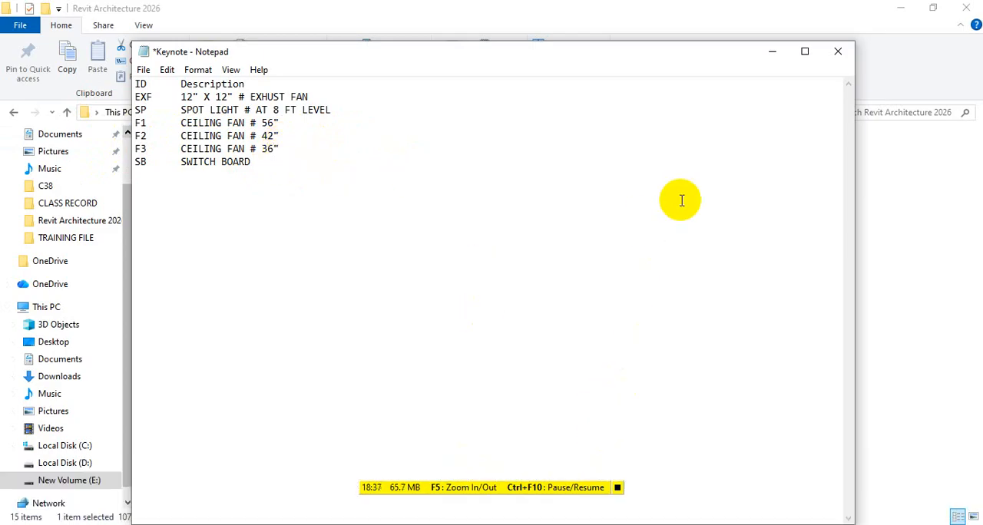
Close the Keynote text file with its changes saved and switch back to the ground floor plan in Revit
click(840, 52)
click(461, 278)
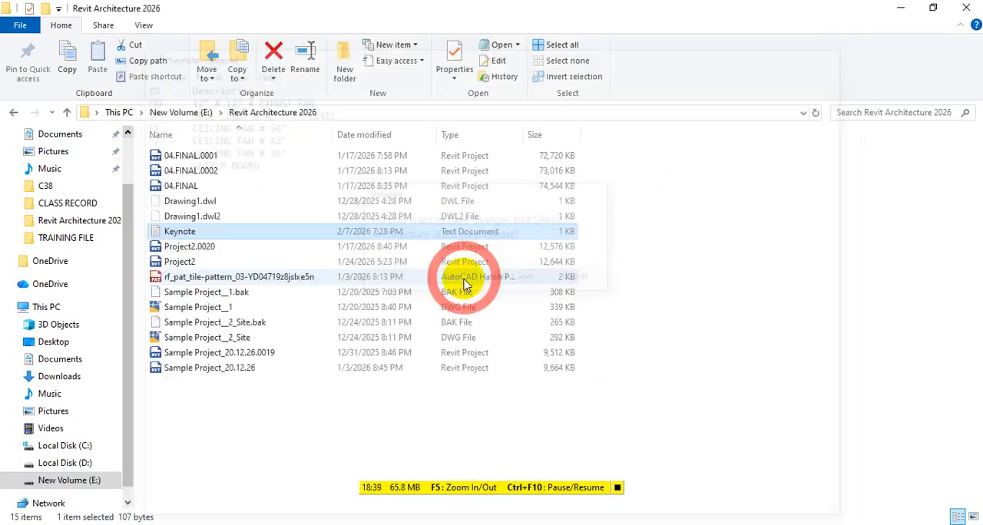
click(519, 524)
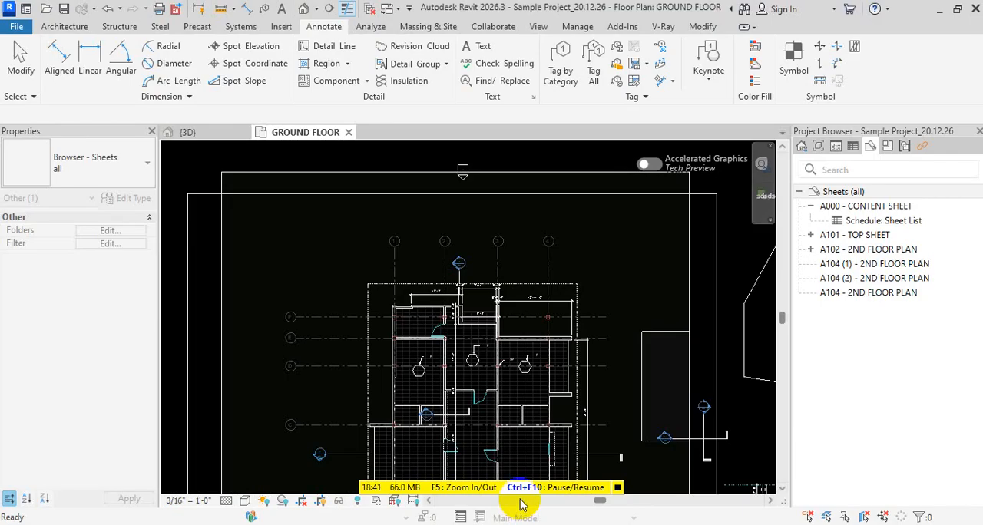
Reload the Keynote.txt keynote table in the Keynoting Settings and accept the dialog
click(707, 87)
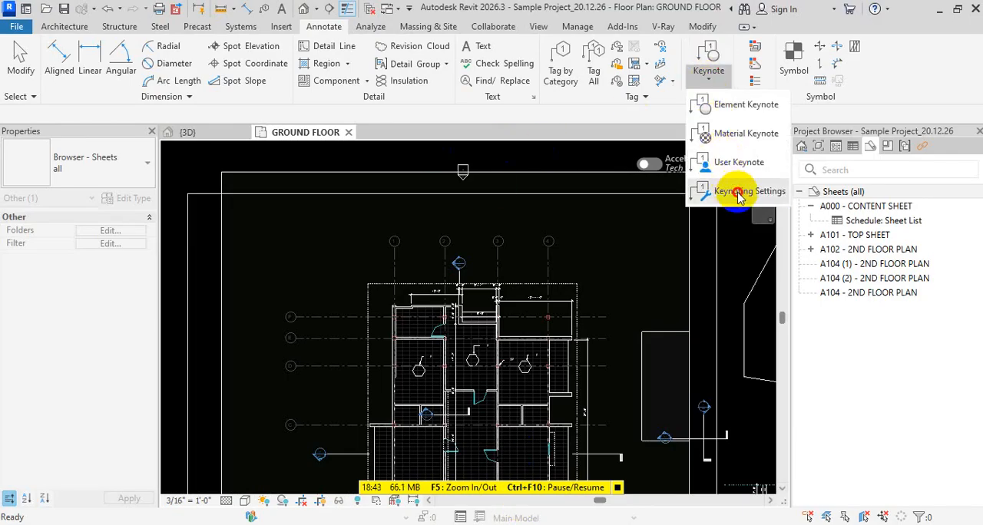
click(738, 189)
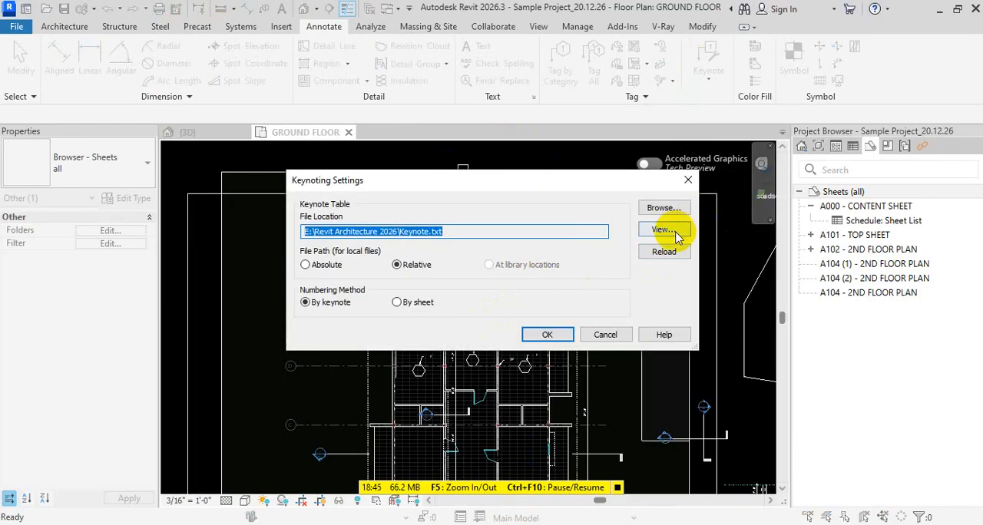
click(665, 252)
click(581, 270)
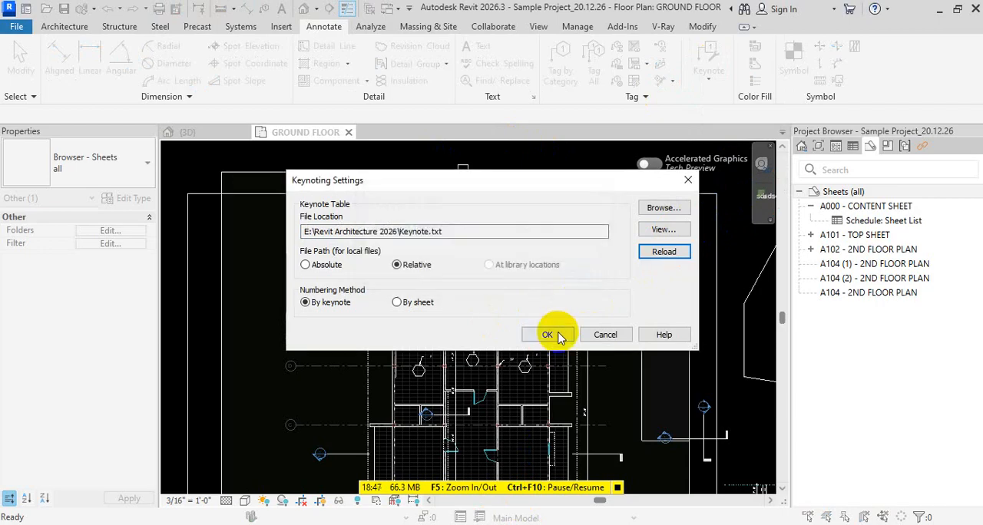
click(546, 334)
Try to delete the F keynote tag beside the western room's fan circle
scroll(428, 388, up, 3)
scroll(415, 361, up, 3)
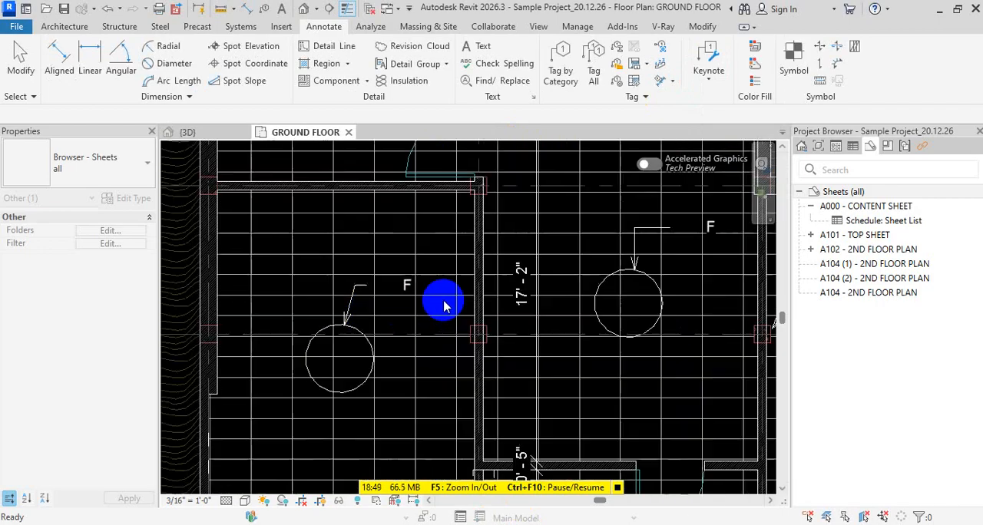
click(353, 291)
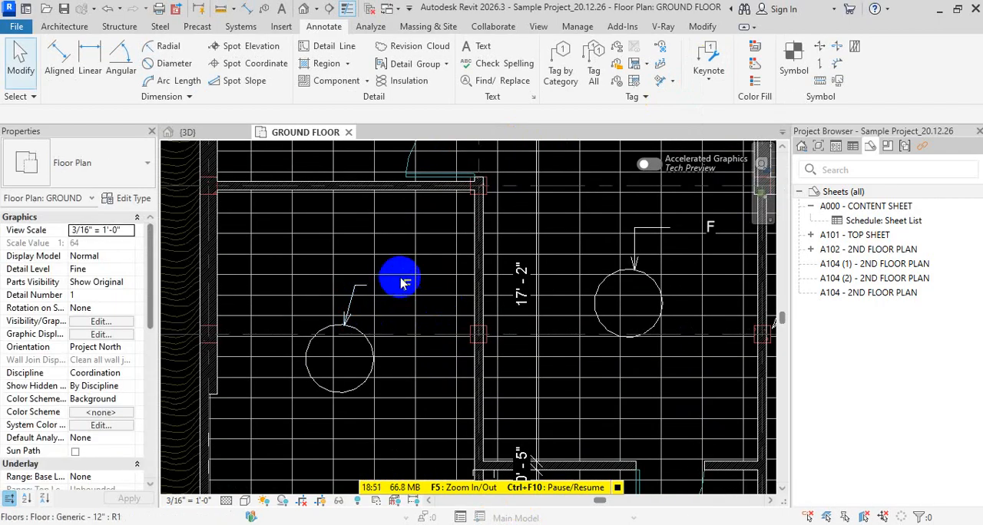
key(Delete)
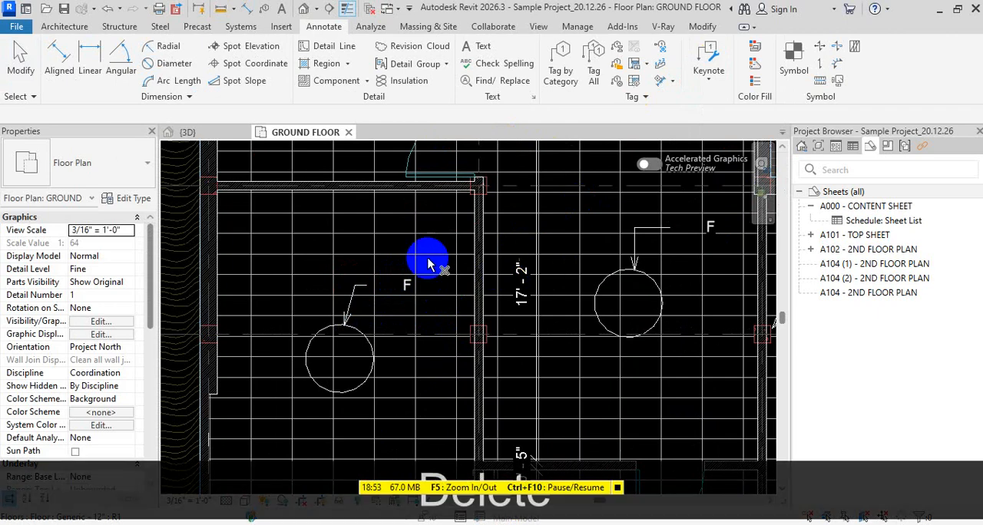
key(Escape)
key(Escape)
click(708, 68)
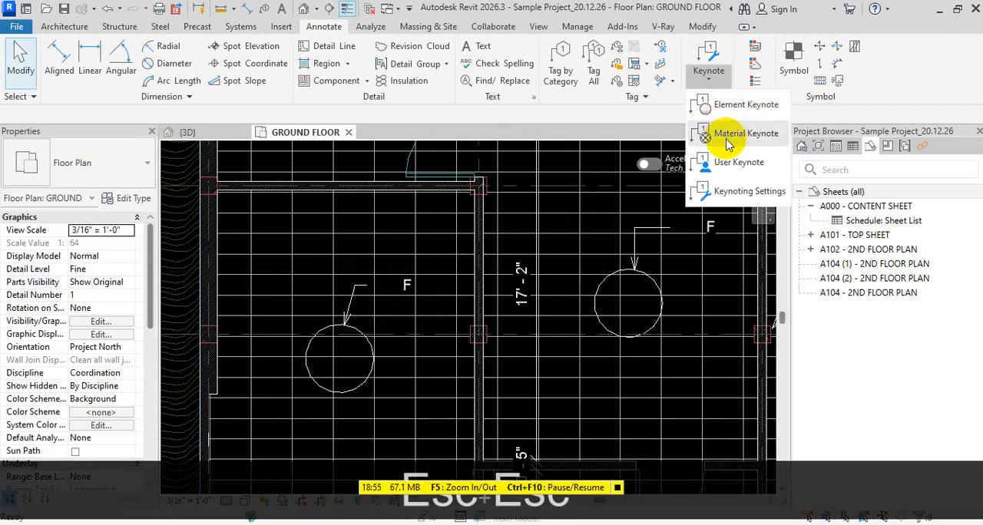
click(361, 288)
key(Escape)
key(Escape)
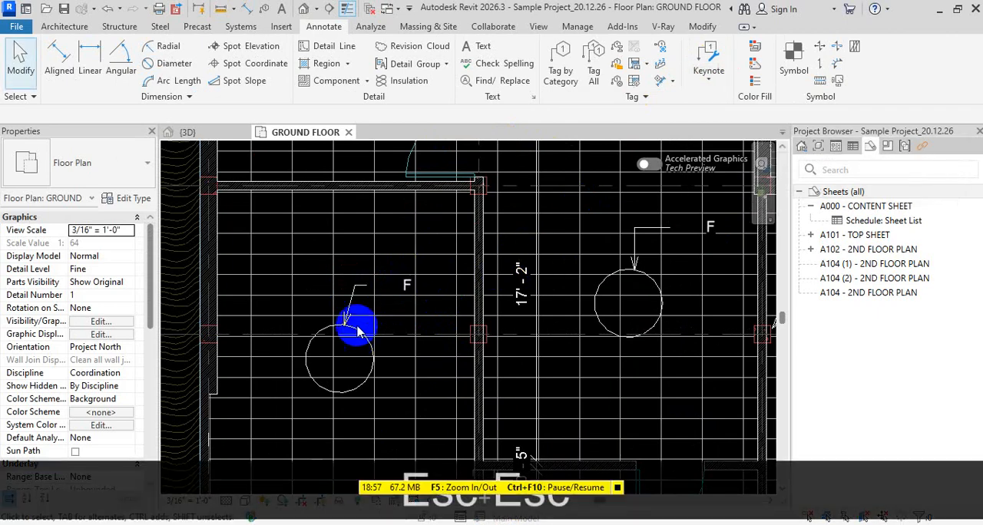
click(349, 309)
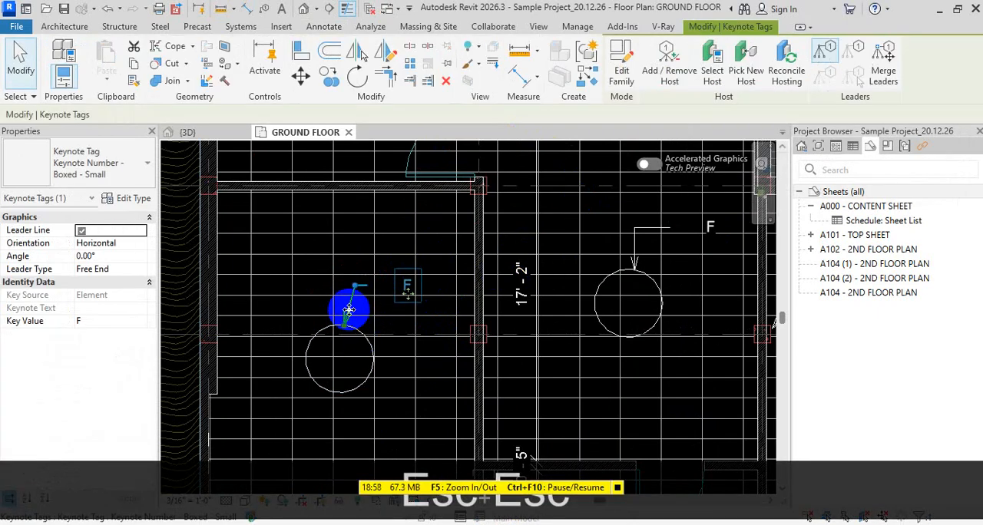
click(119, 157)
key(Escape)
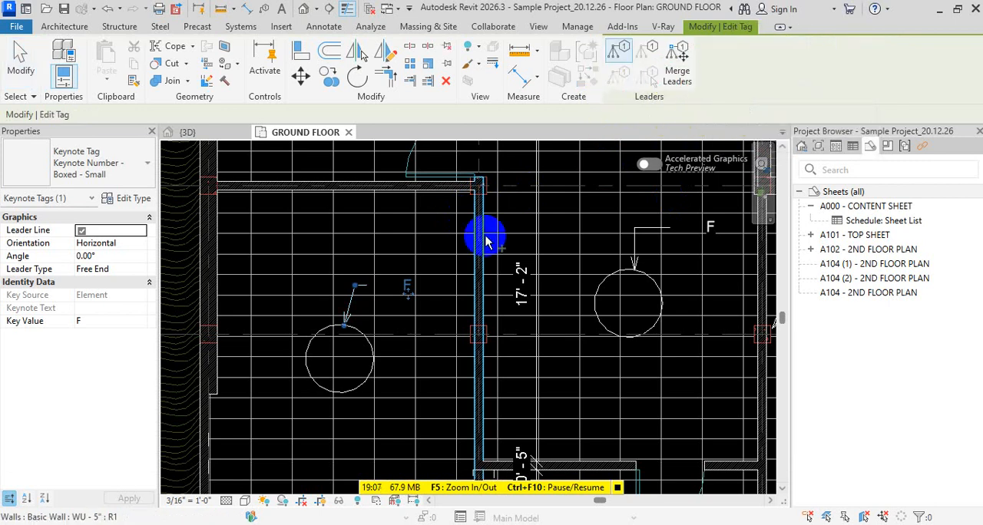
key(Escape)
key(Escape)
key(Escape)
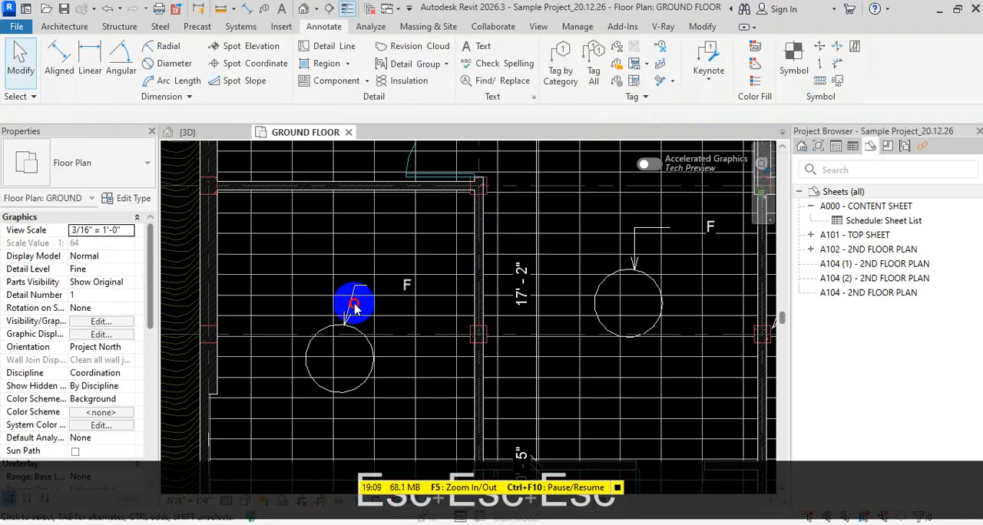
Delete the F keynote tag with its leader at the western room's fan circle
click(354, 307)
key(Delete)
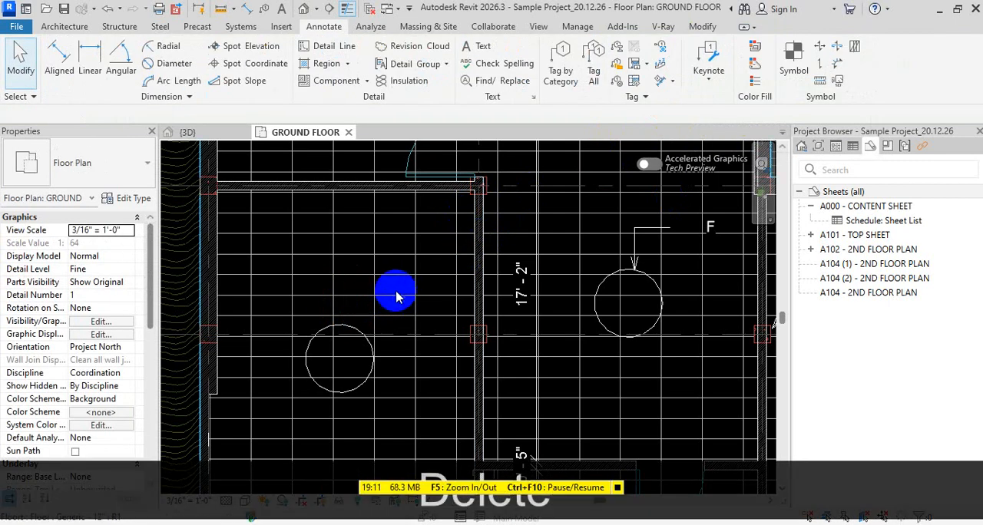
Place an F element keynote northeast of the western room's fan circle, with its leader arrow at the circle's upper edge, and delete it
click(708, 80)
click(737, 106)
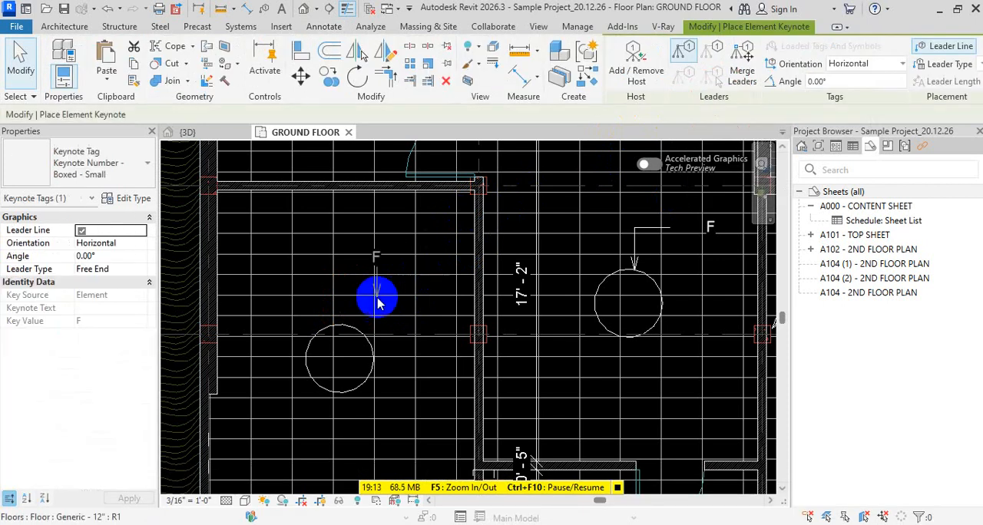
click(350, 328)
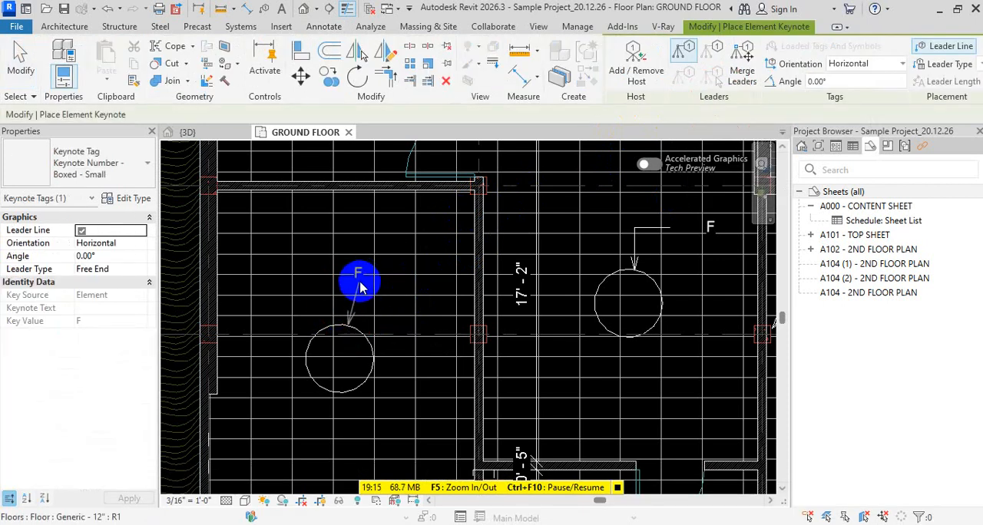
click(360, 285)
click(390, 285)
key(Escape)
key(Escape)
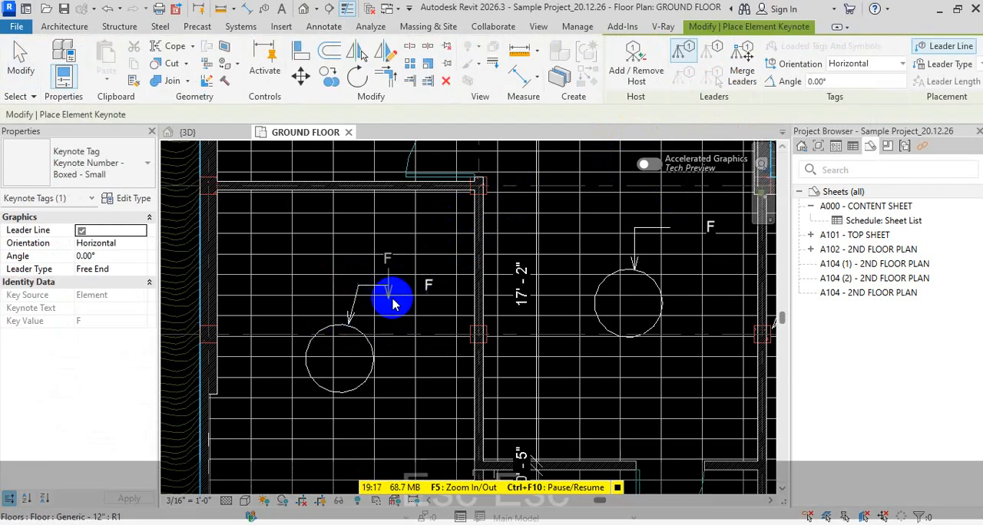
key(Escape)
key(Escape)
click(351, 323)
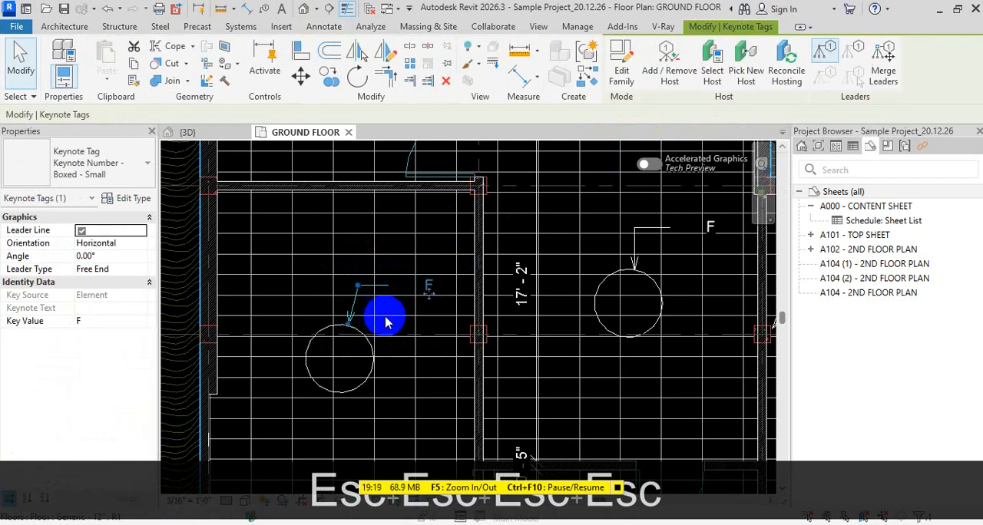
key(Delete)
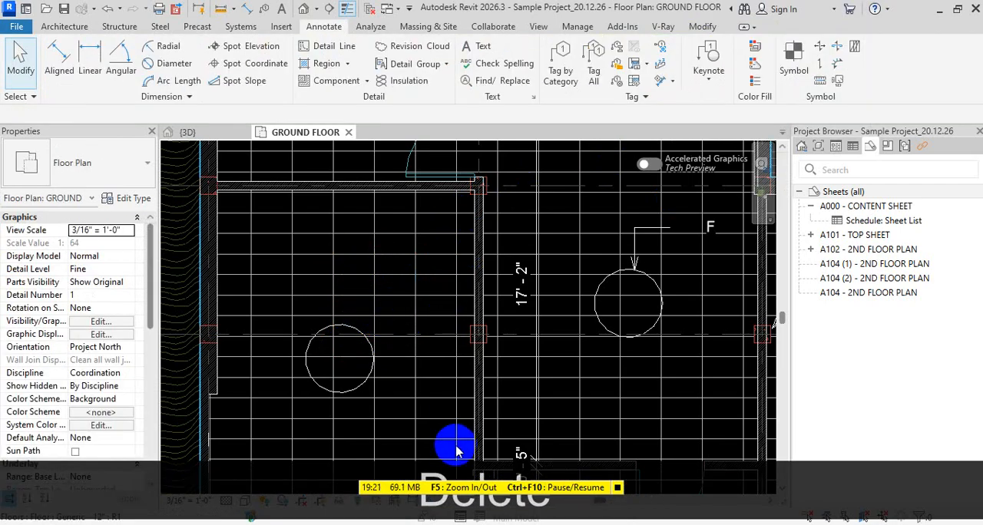
Delete the Generic - 12" floor on level 1ST FLOOR and remove the invalid dimension references
scroll(455, 453, down, 2)
middle_drag(550, 410, 541, 370)
click(518, 420)
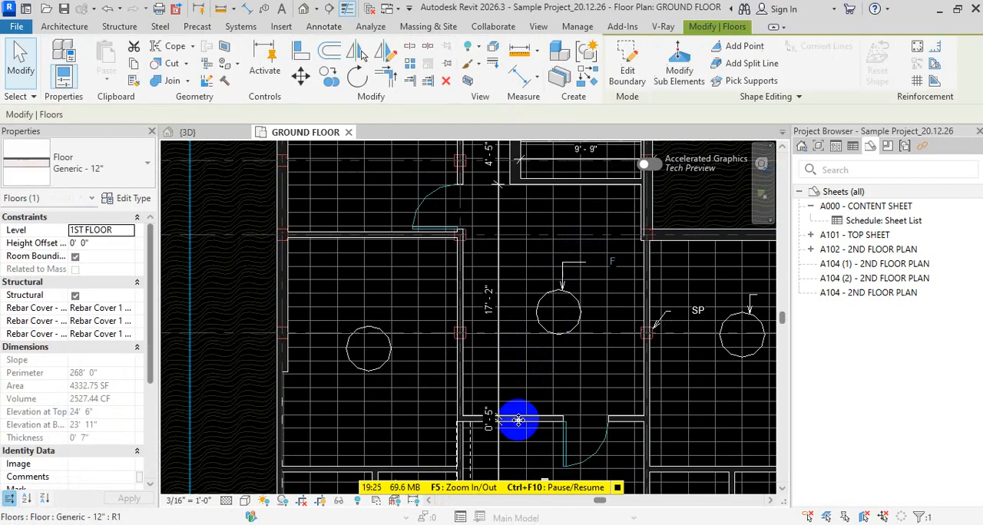
key(Delete)
scroll(636, 310, down, 2)
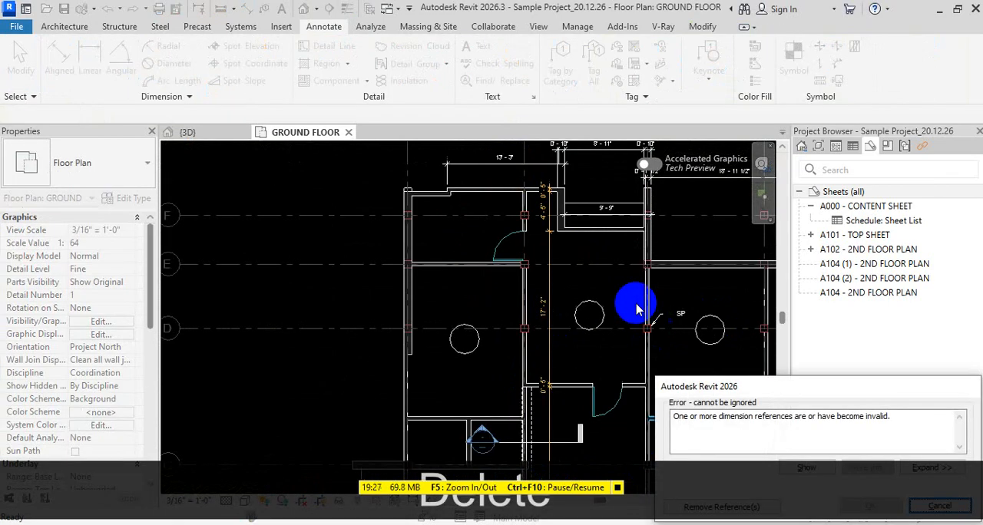
middle_drag(637, 310, 576, 243)
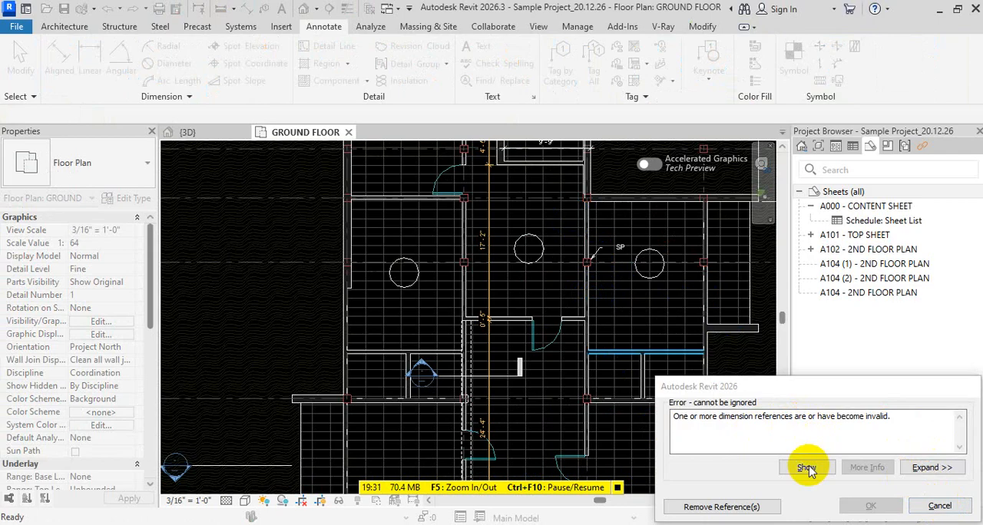
click(743, 507)
key(Escape)
key(Escape)
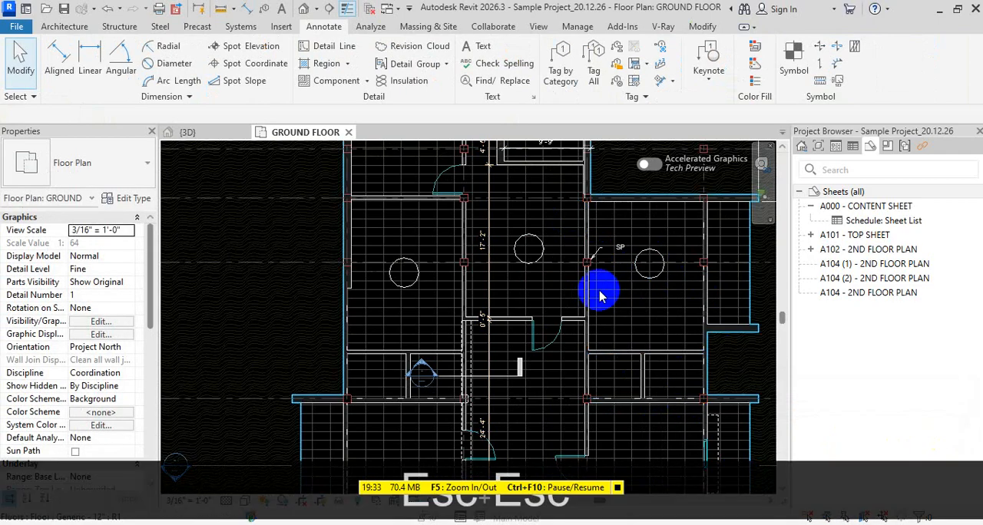
scroll(603, 239, up, 1)
middle_drag(566, 244, 563, 284)
scroll(481, 285, up, 2)
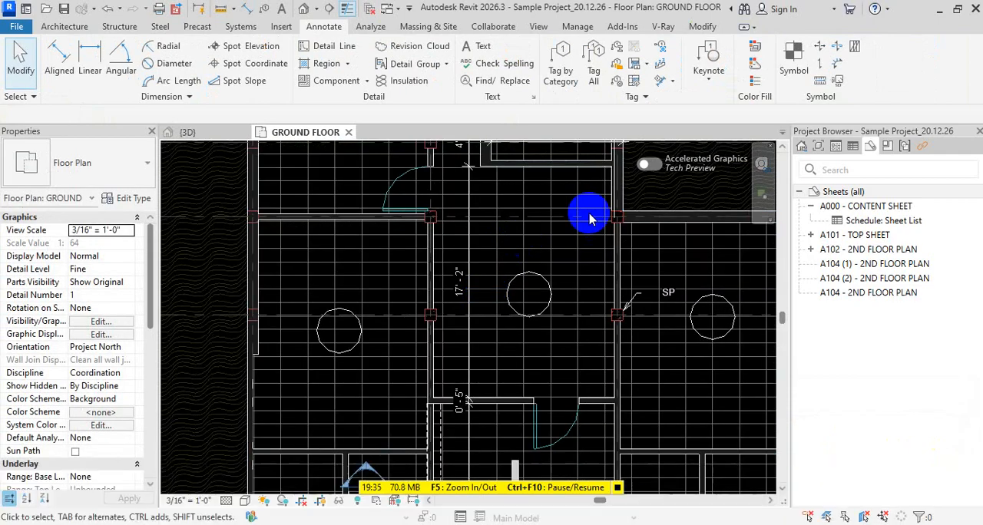
Place an F element keynote northeast of the middle room's fan circle, with its leader arrow at the circle's upper edge
click(707, 70)
click(725, 117)
scroll(551, 253, up, 1)
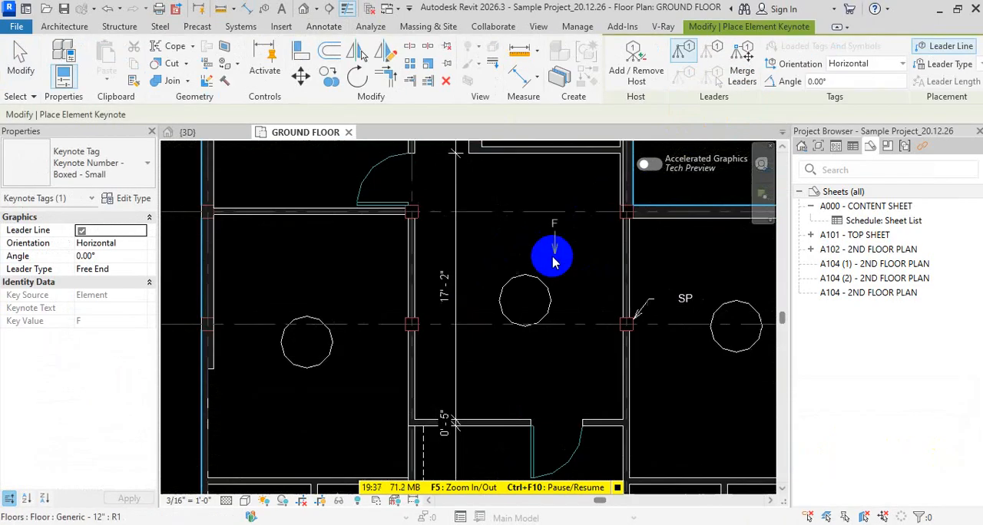
scroll(551, 261, up, 3)
click(534, 281)
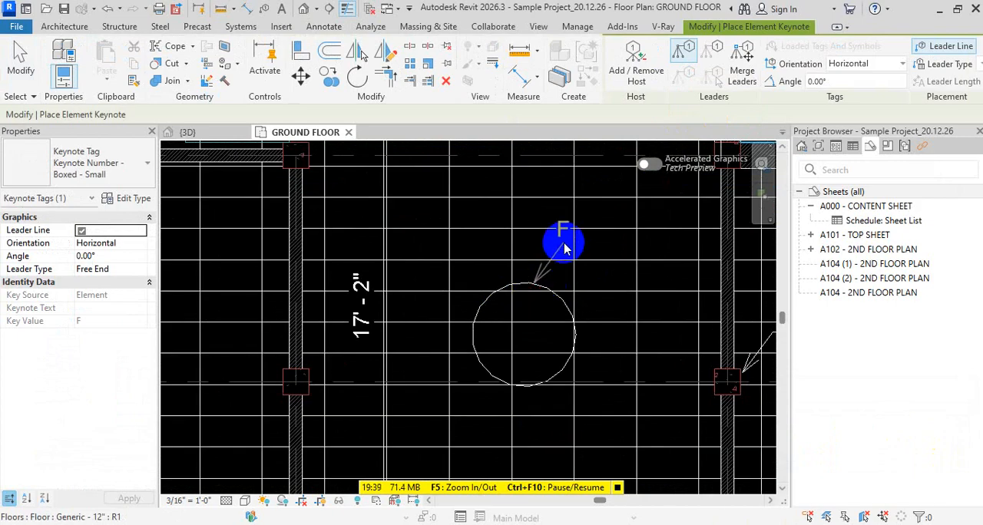
click(551, 243)
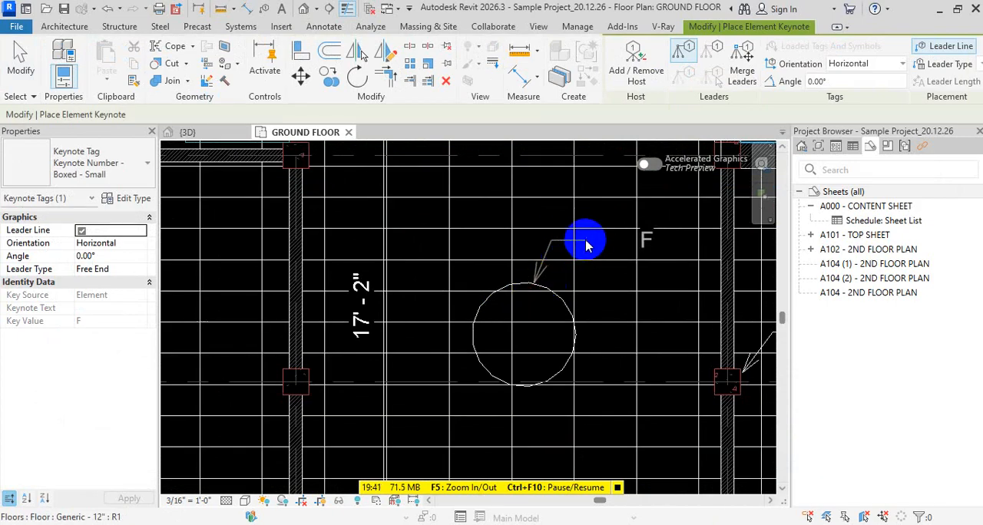
click(586, 245)
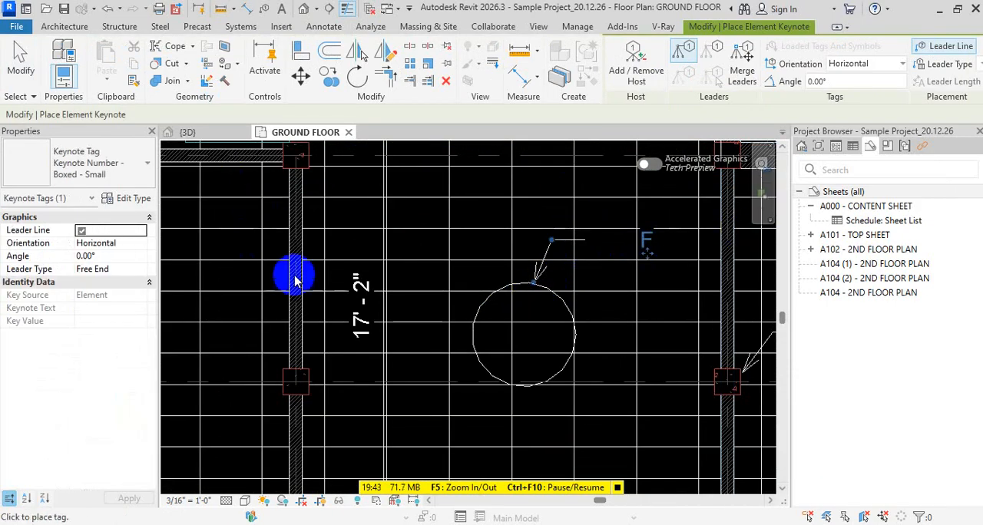
key(Escape)
key(Escape)
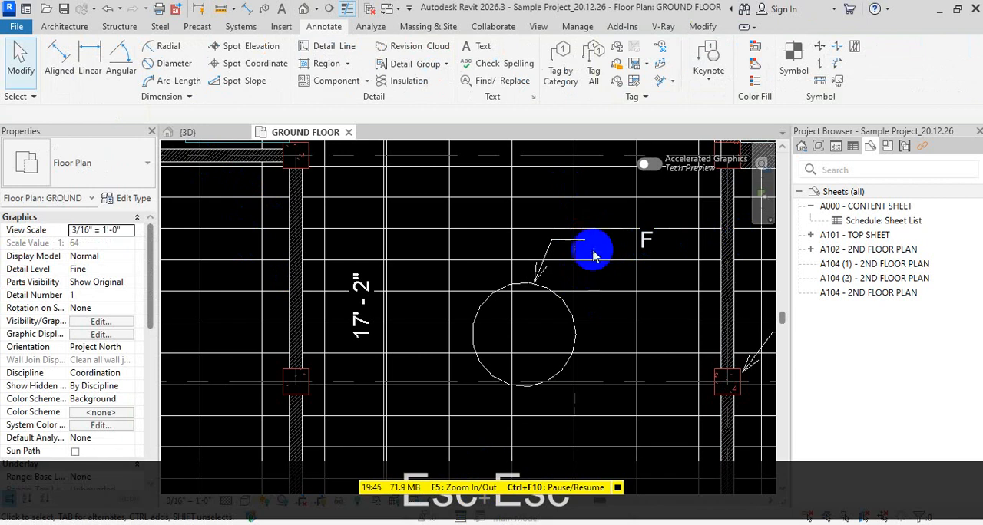
click(709, 76)
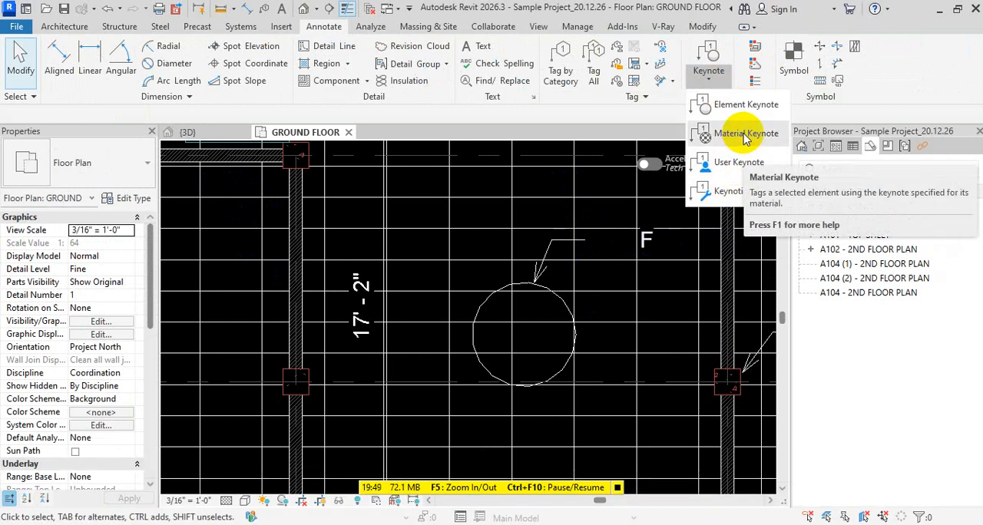
click(743, 106)
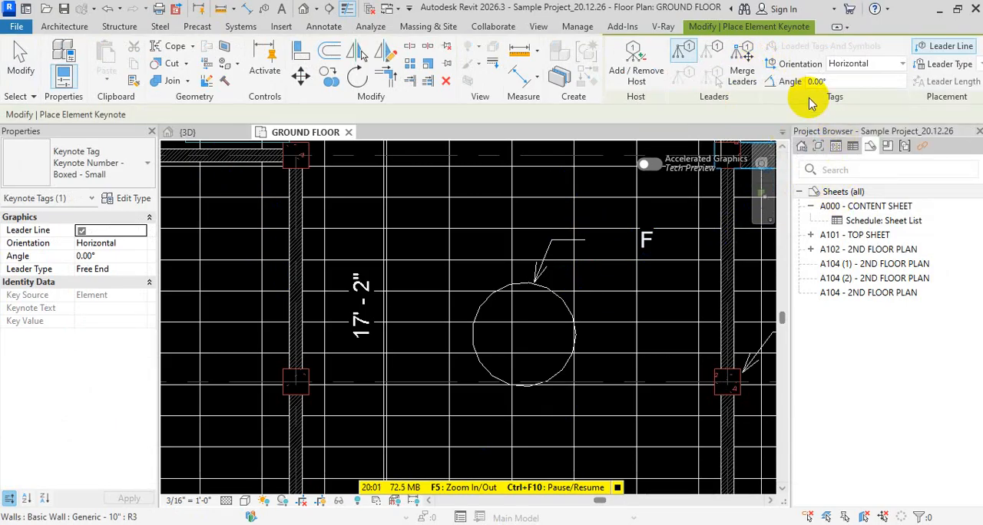
key(Escape)
key(Escape)
key(Escape)
key(Escape)
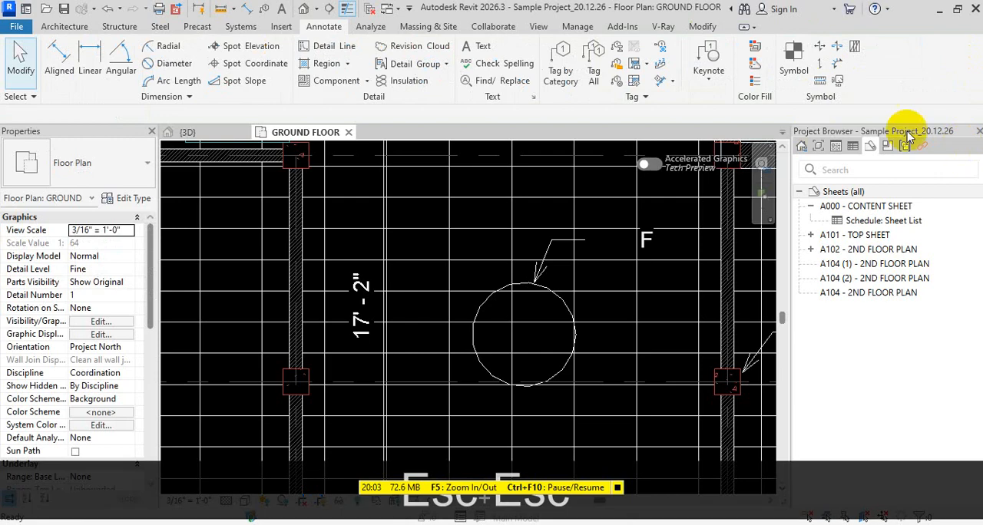
Delete the F keynote tag with its leader at the middle room's fan circle
click(646, 240)
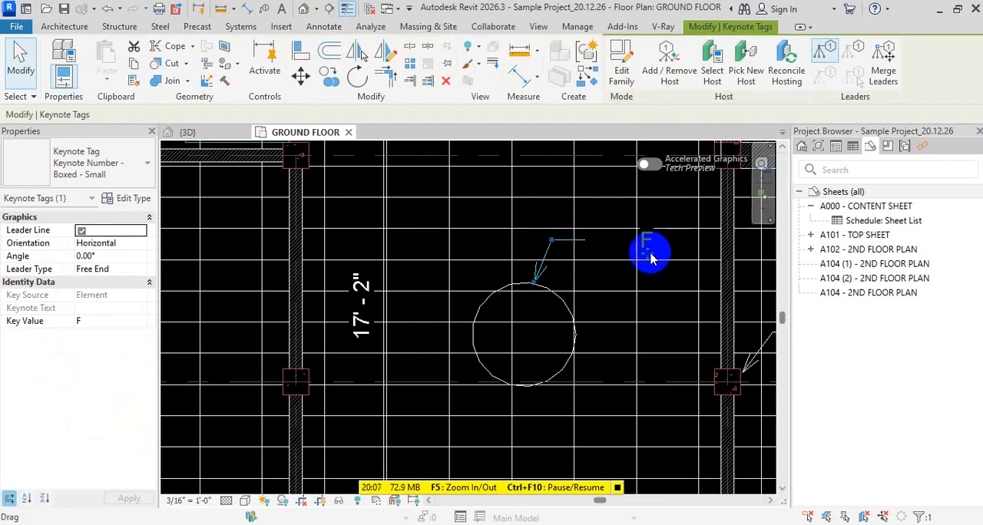
key(Escape)
click(545, 260)
key(Delete)
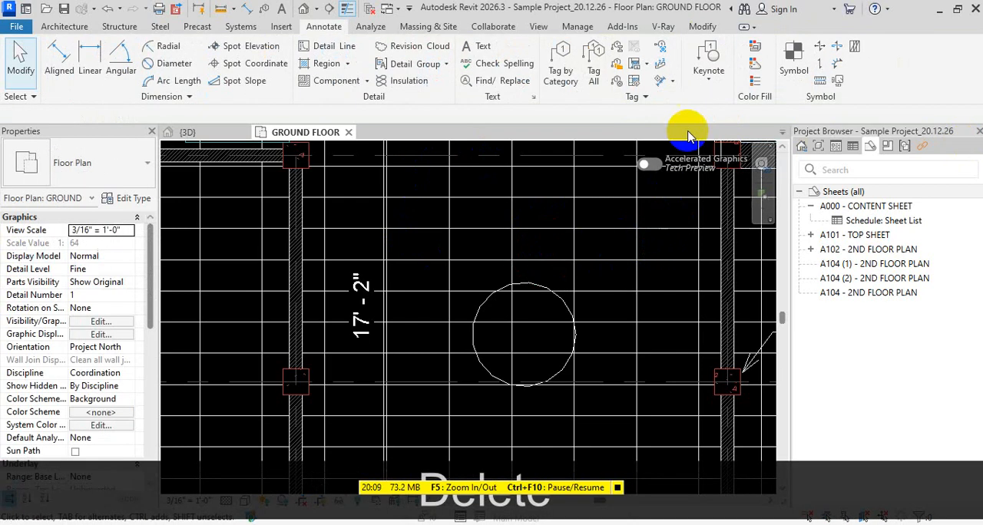
Open the keynoting settings and examine the key values and texts in the loaded keynote table
click(707, 77)
click(707, 192)
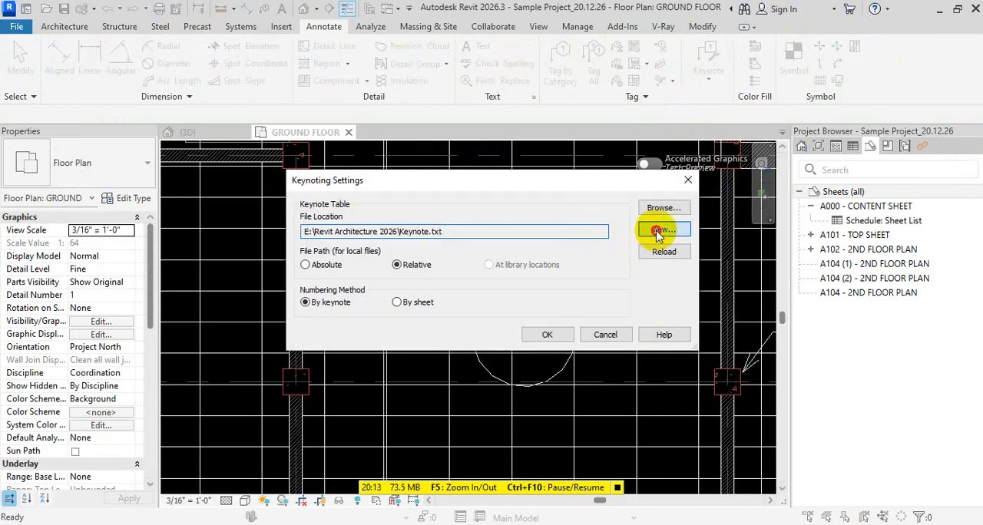
click(656, 231)
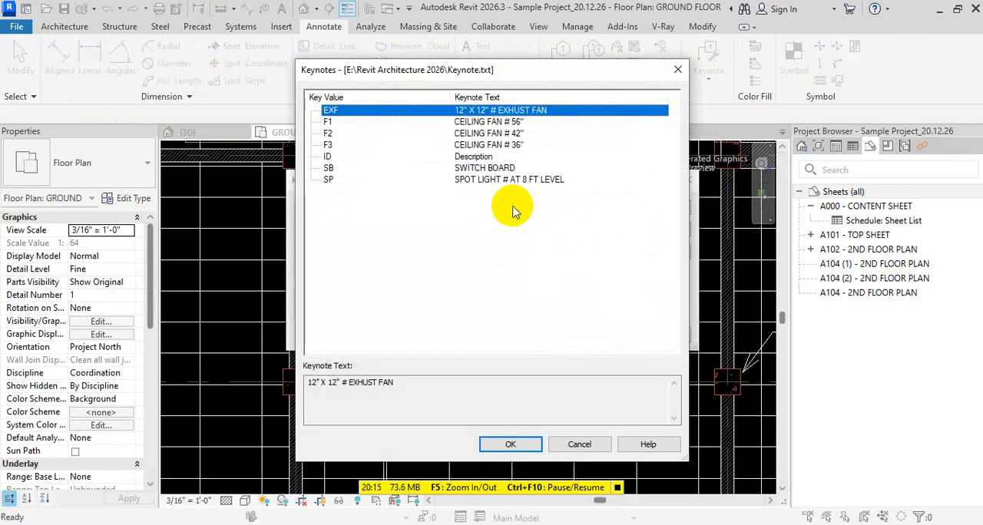
key(Escape)
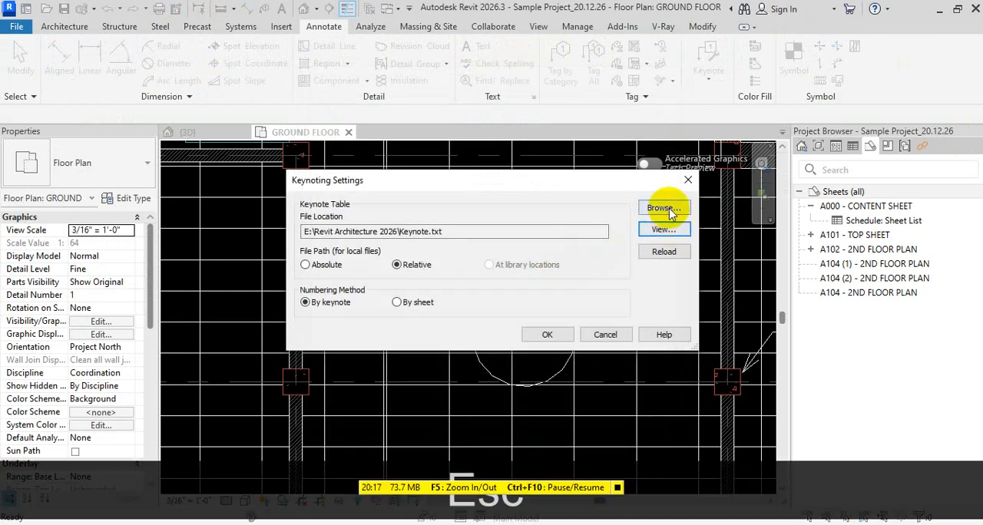
Load Keynote.txt from the Revit Architecture 2026 folder as the keynote table again and accept the keynoting settings
click(669, 208)
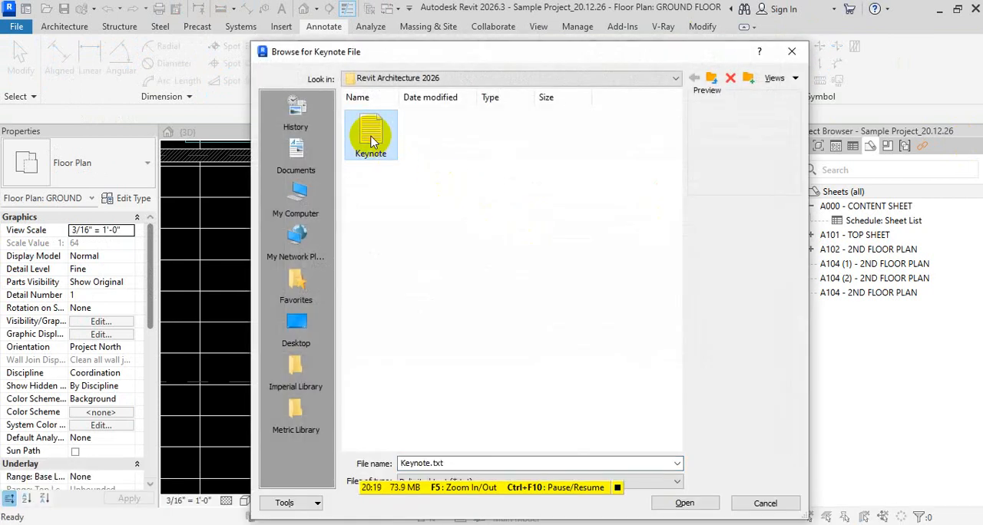
click(674, 79)
click(430, 150)
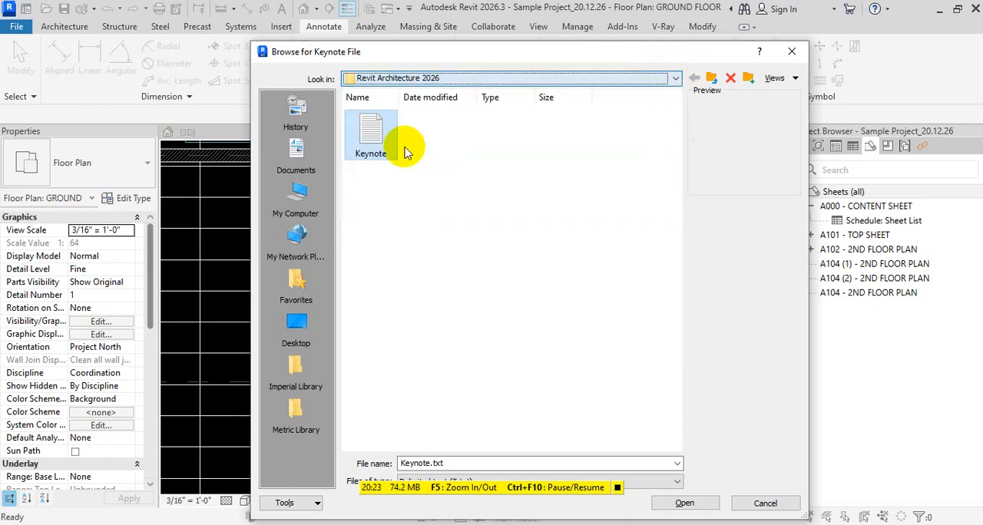
double_click(359, 136)
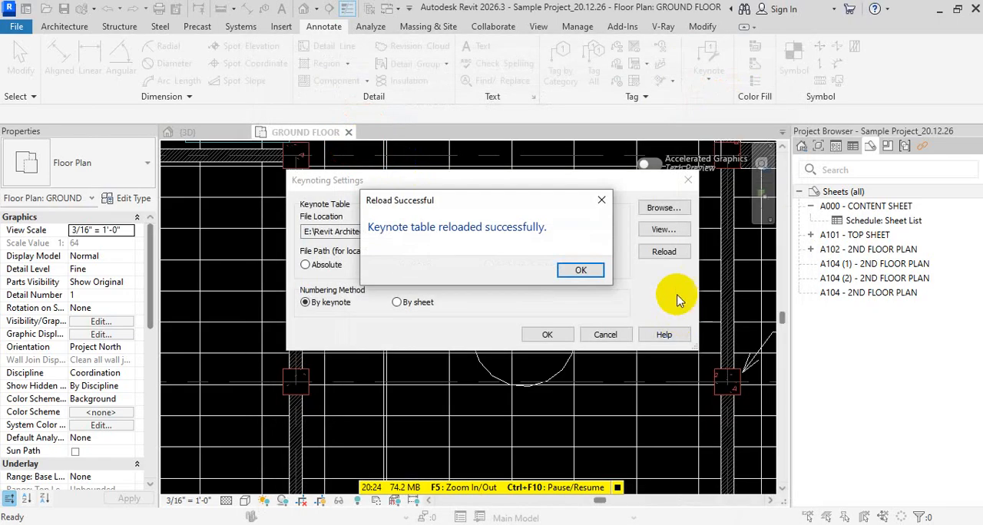
click(578, 271)
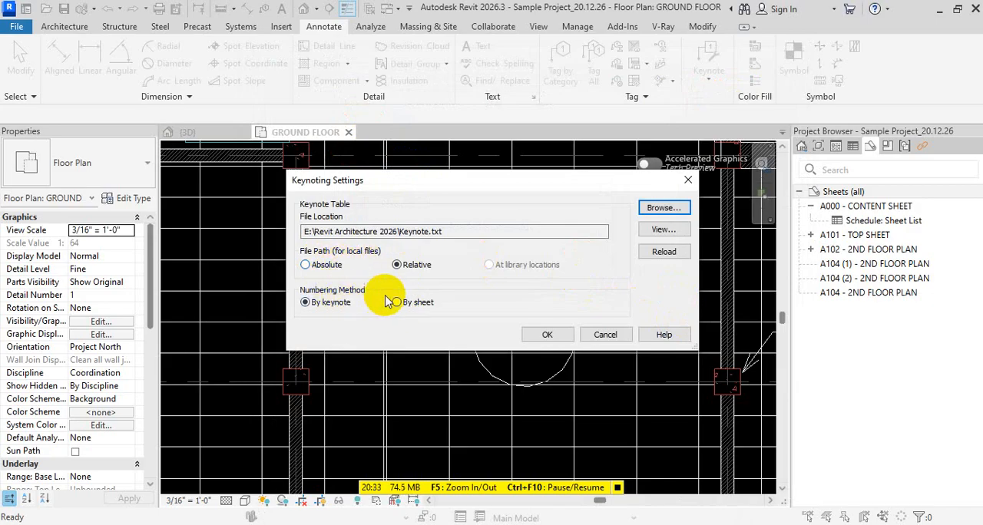
click(559, 336)
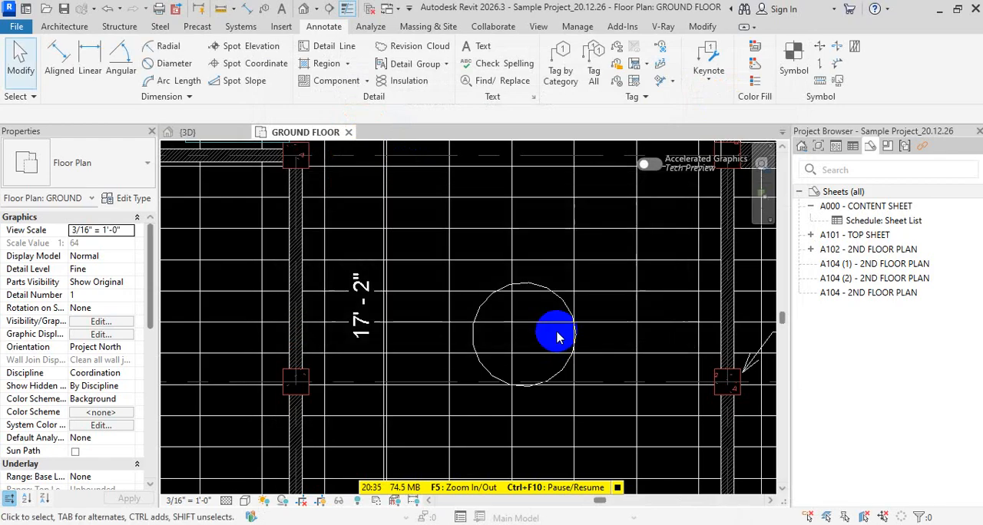
click(708, 76)
click(725, 99)
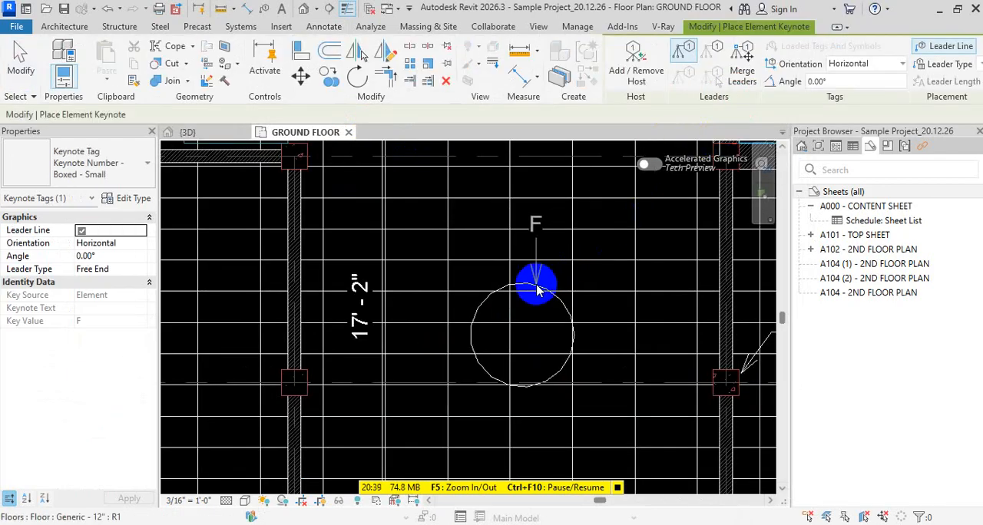
key(Escape)
key(Escape)
key(Escape)
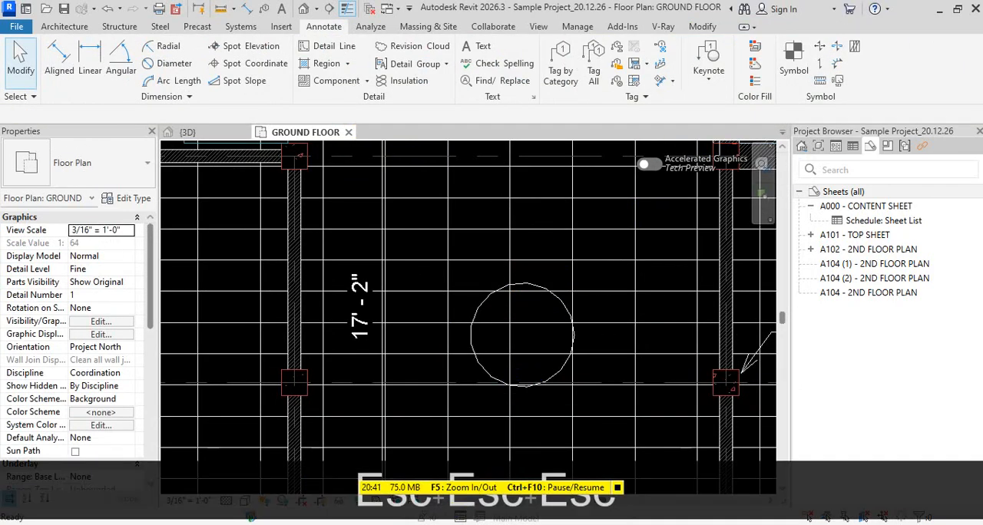
Switch to File Explorer, check the entries in the Keynote text file, and close it to return to the floor plan
click(409, 524)
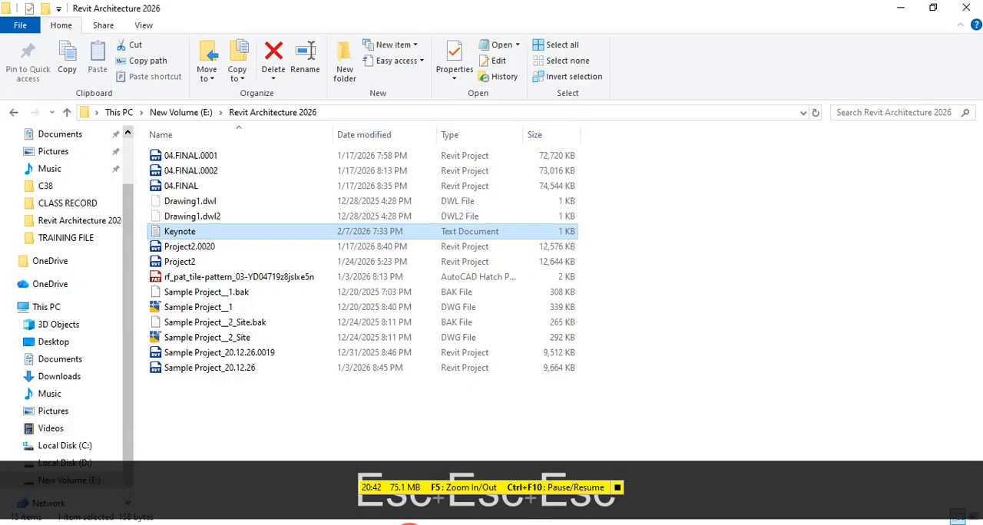
double_click(193, 232)
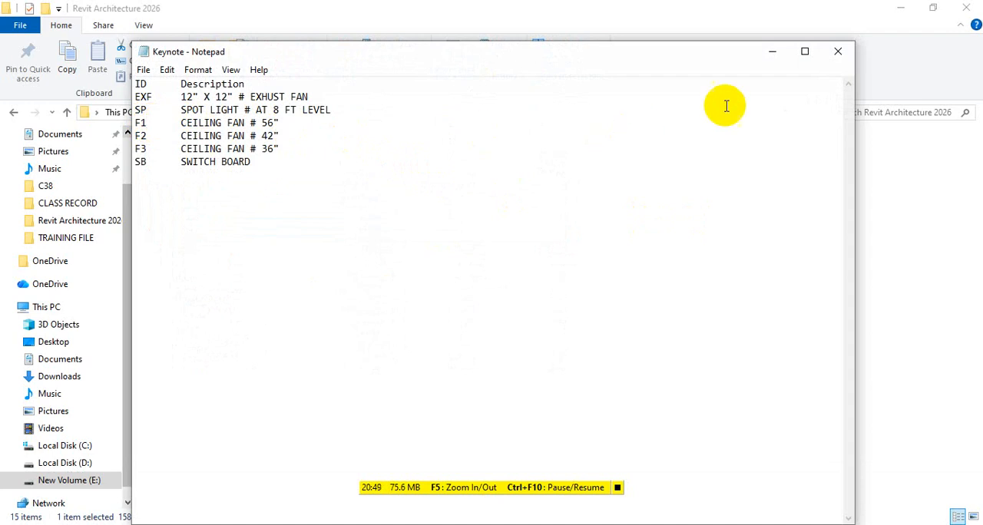
click(840, 54)
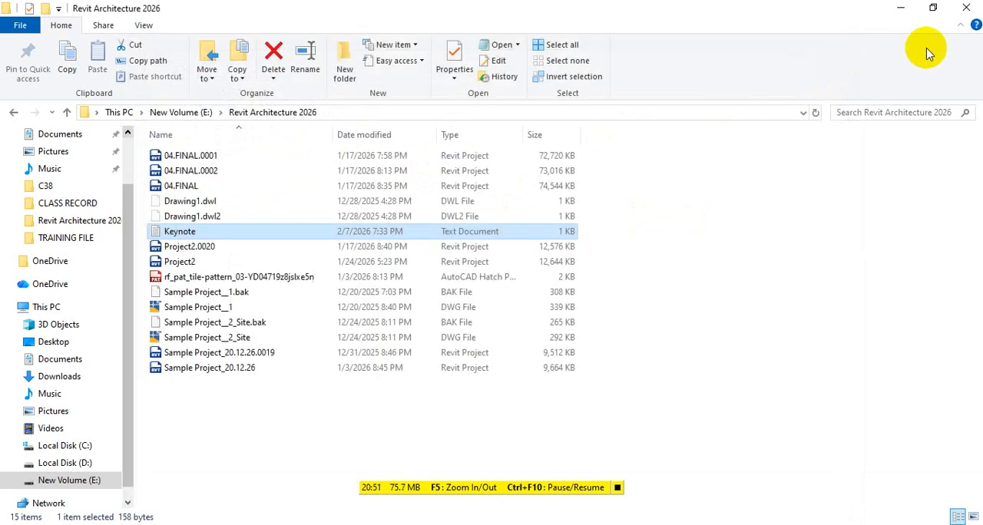
click(969, 9)
scroll(394, 318, down, 5)
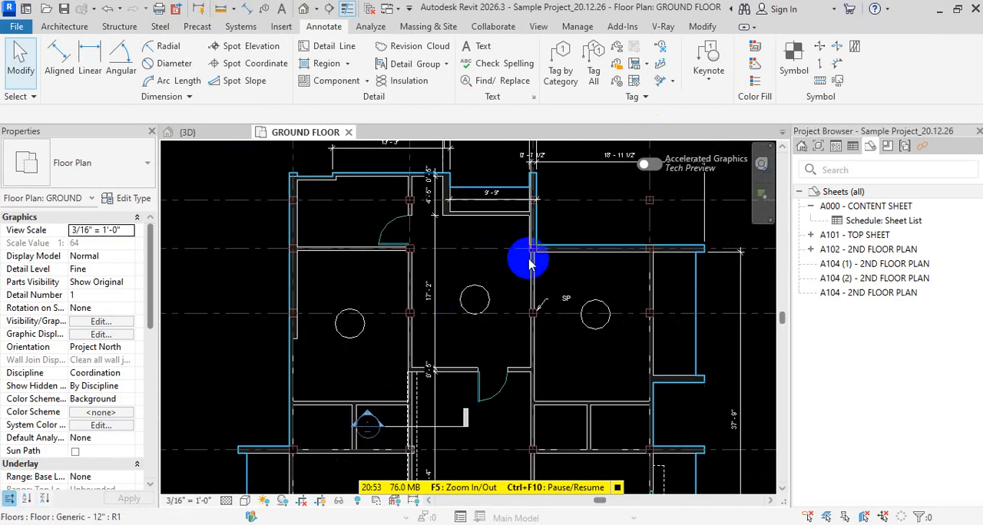
scroll(486, 311, up, 1)
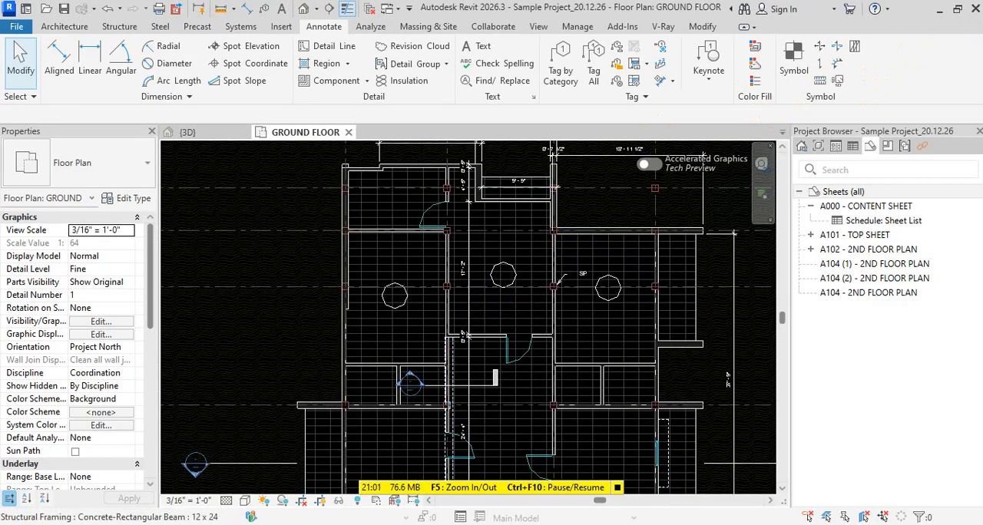
Switch to File Explorer and duplicate the Keynote text file within the Revit Architecture 2026 folder on drive E
click(433, 524)
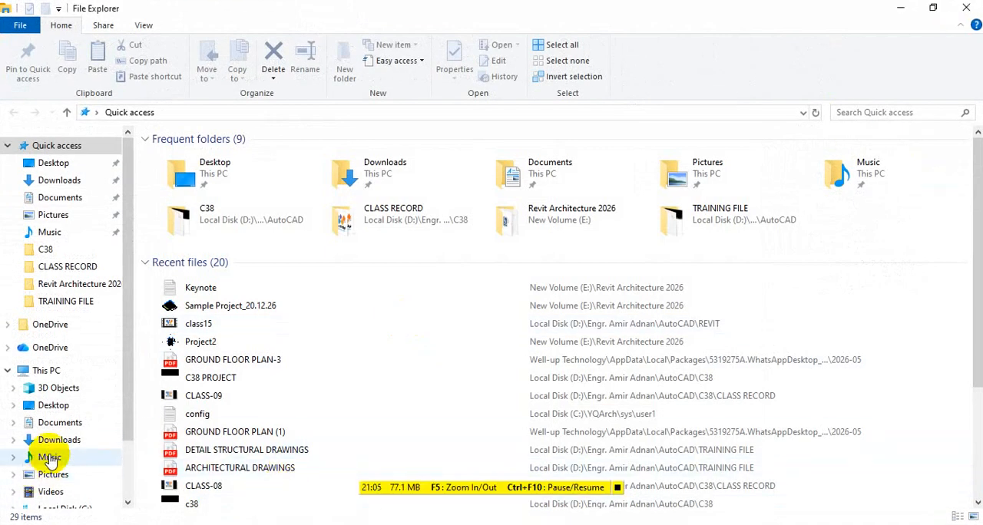
scroll(57, 407, down, 2)
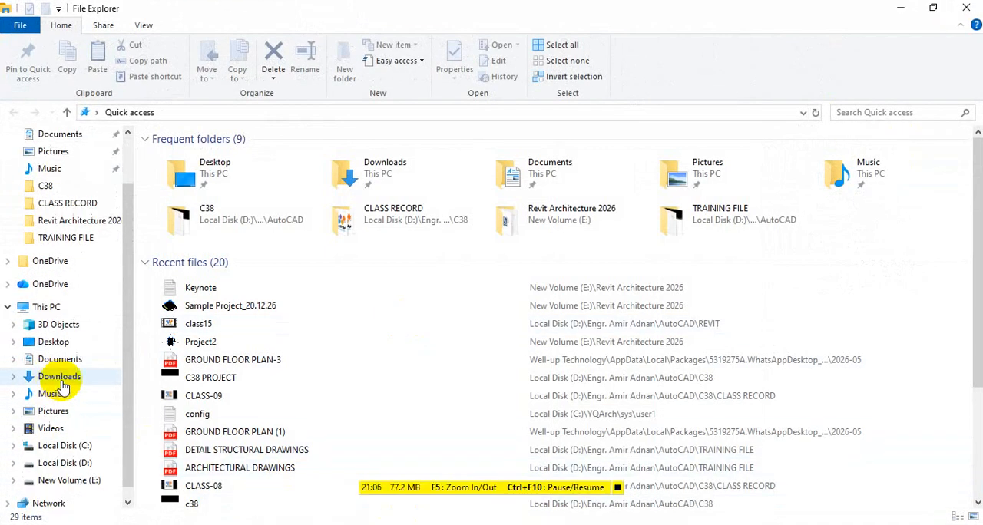
click(71, 480)
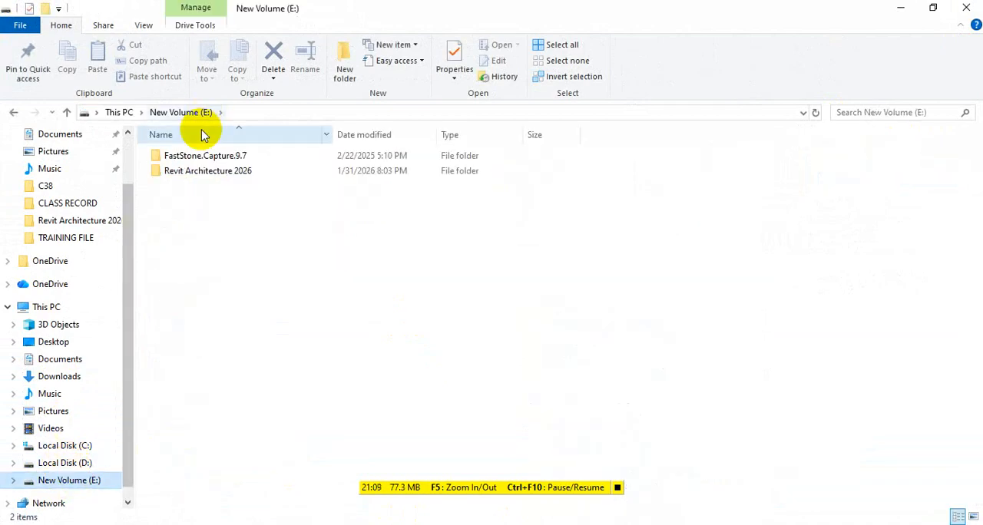
double_click(204, 173)
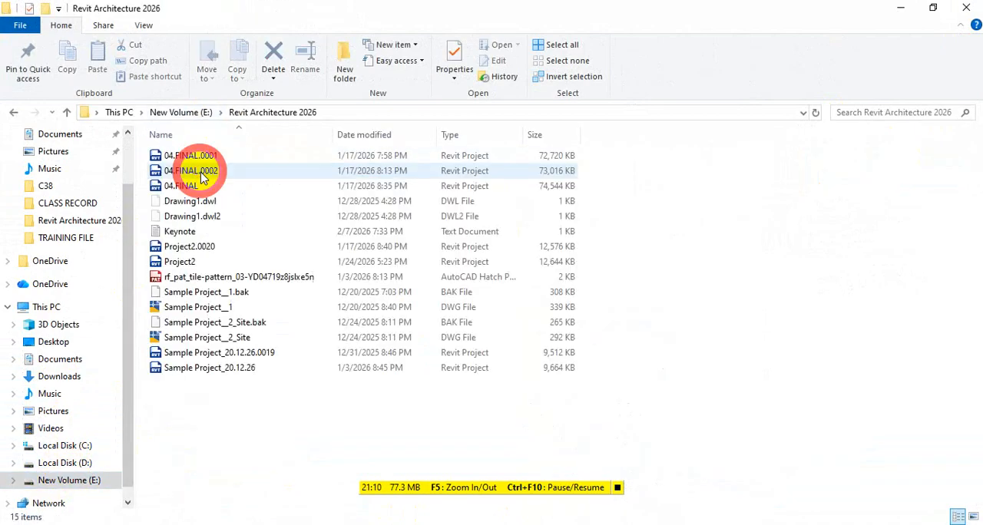
click(184, 232)
key(ctrl+c)
key(ctrl+v)
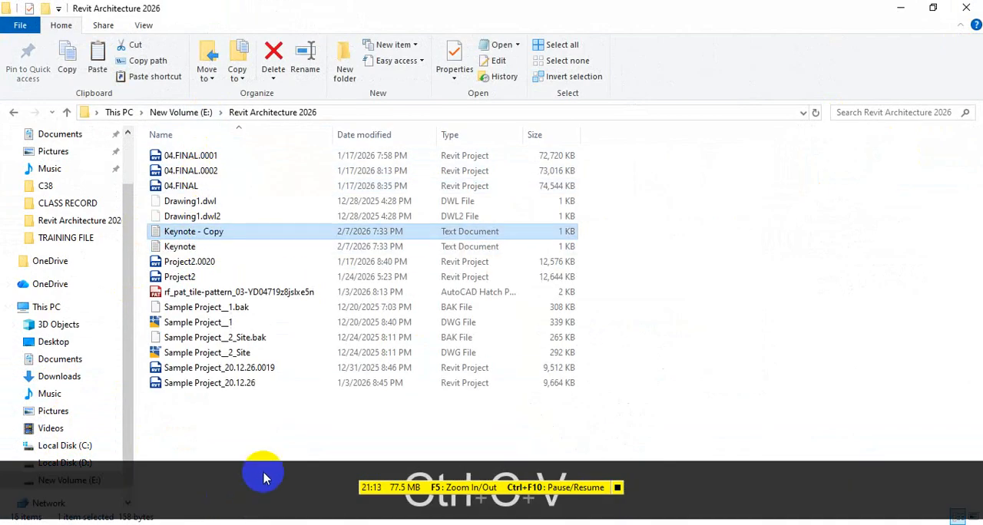
Rename the copied keynote text file as Keynote - 2
key(F2)
drag(207, 231, 270, 230)
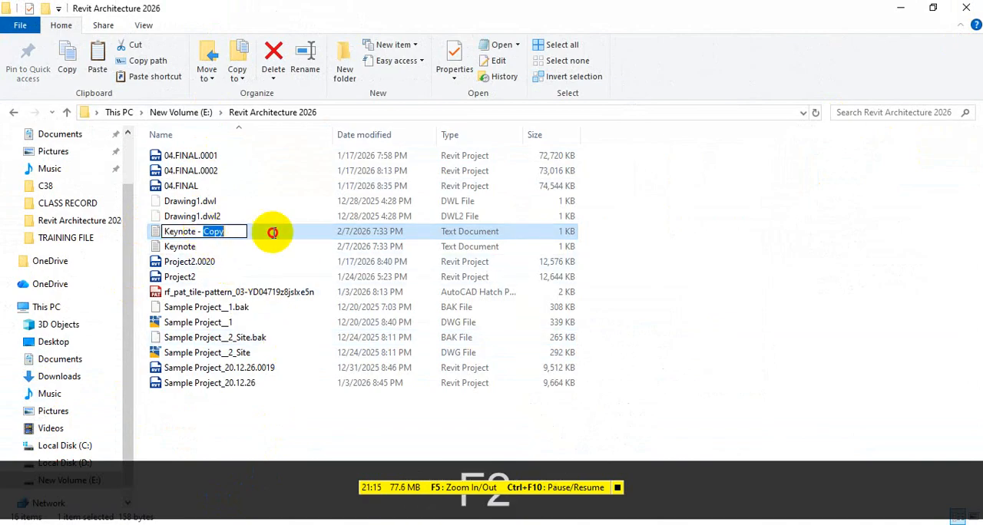
text(2)
click(796, 297)
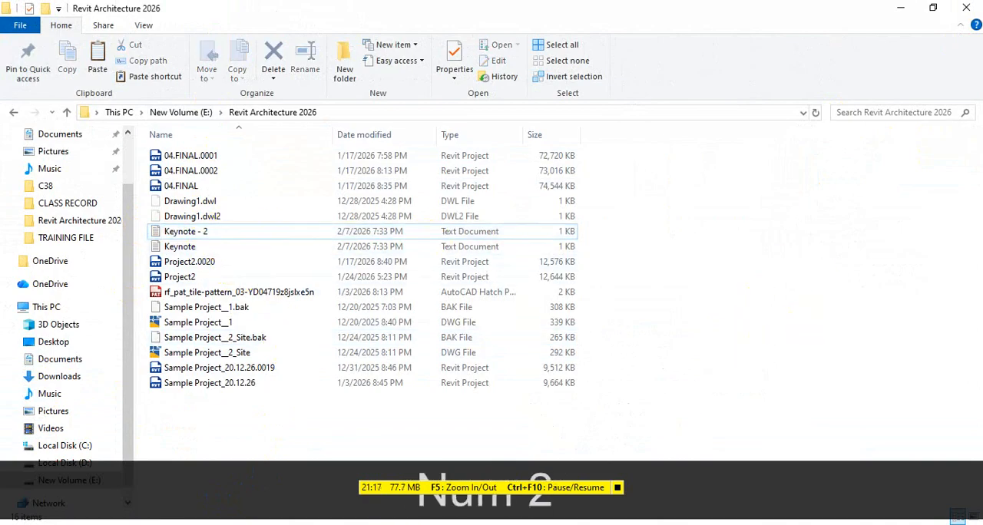
Return to Revit, load Keynote - 2.txt from the Revit Architecture 2026 folder as the keynote table, and accept the keynoting settings
click(516, 524)
click(706, 71)
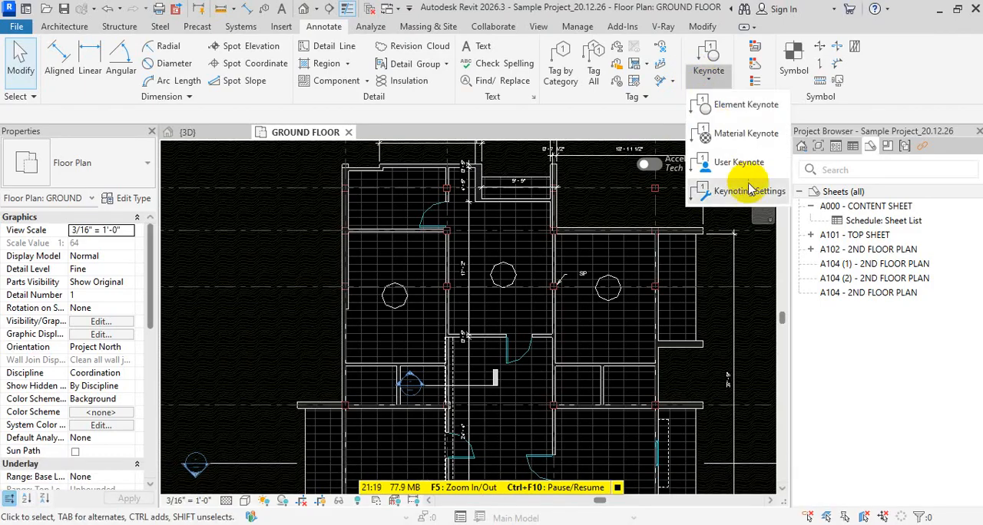
click(741, 187)
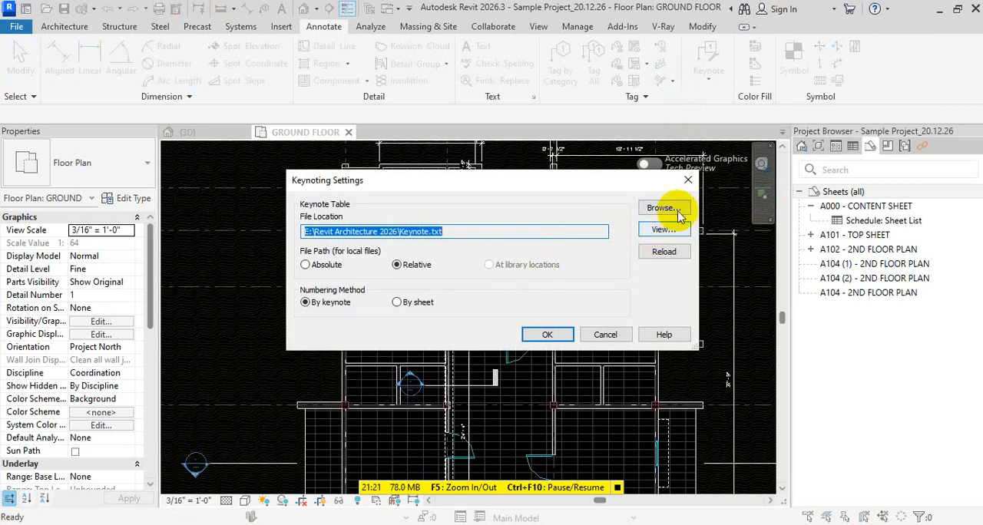
click(662, 209)
double_click(373, 146)
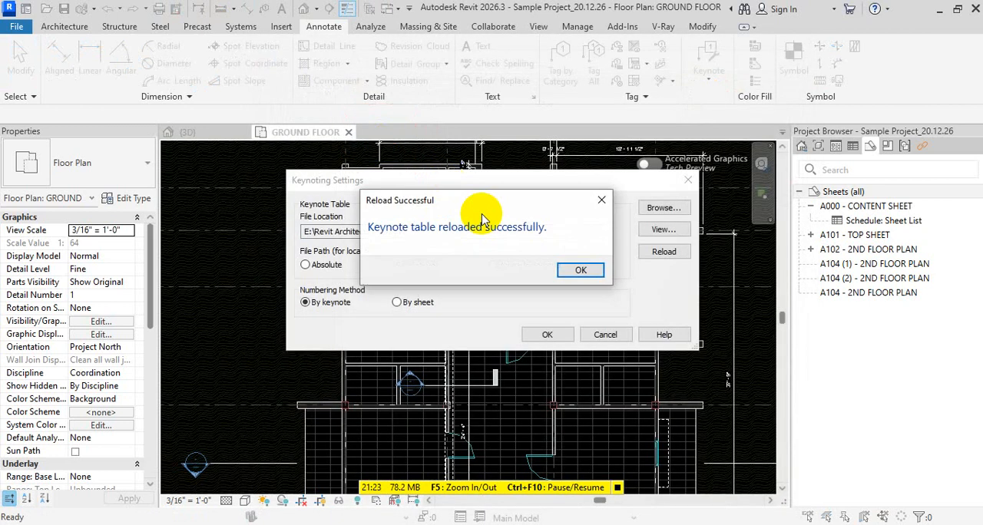
click(597, 265)
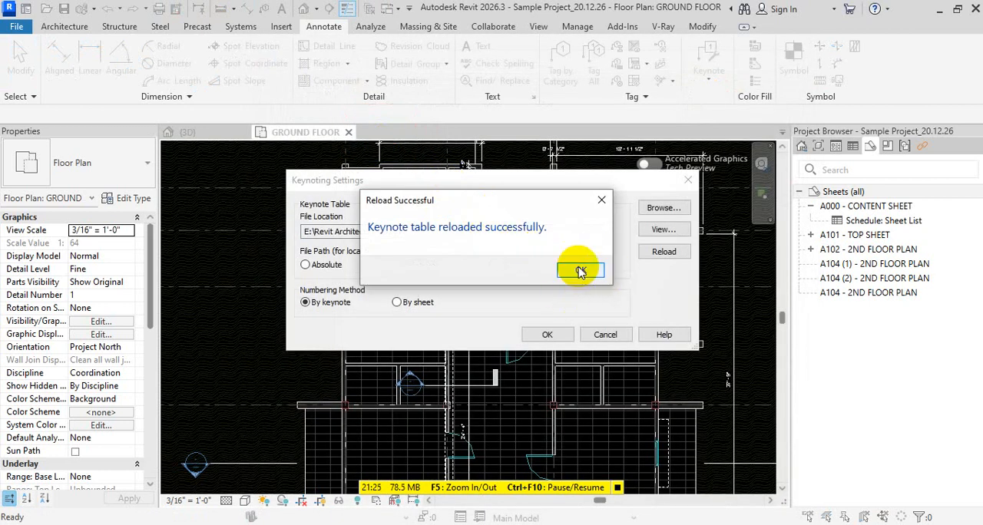
click(580, 271)
click(549, 336)
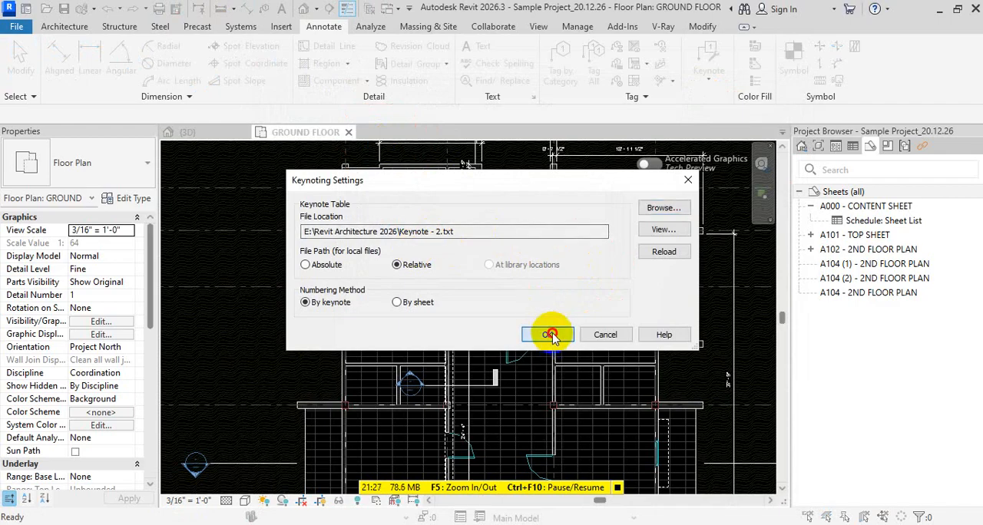
Place an element keynote tag with a bent leader at the fan circle in the room beside the SP tag
scroll(561, 257, up, 3)
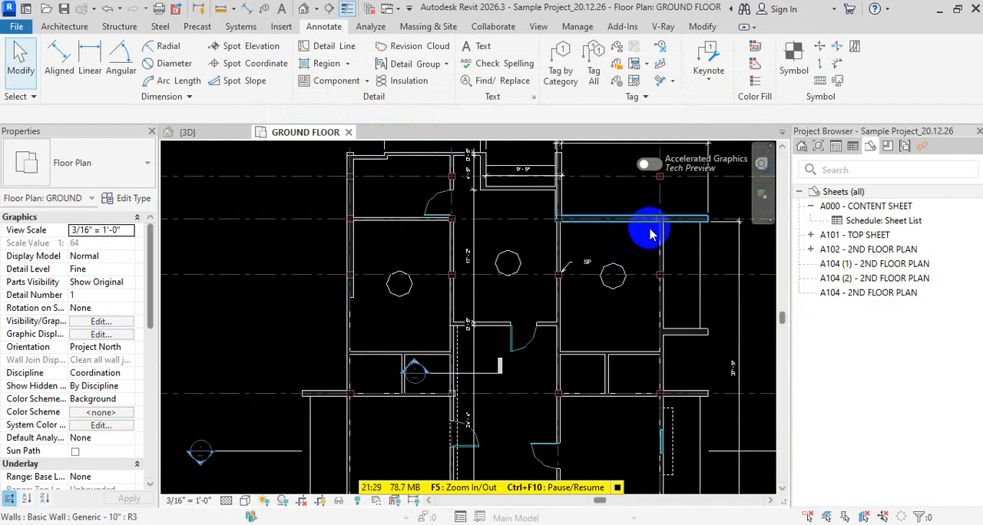
click(710, 73)
click(738, 105)
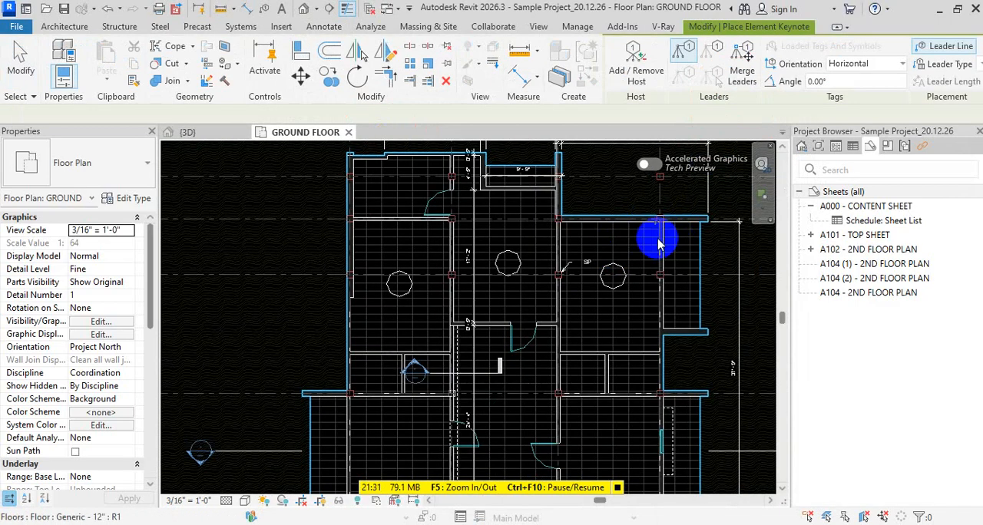
scroll(634, 243, up, 5)
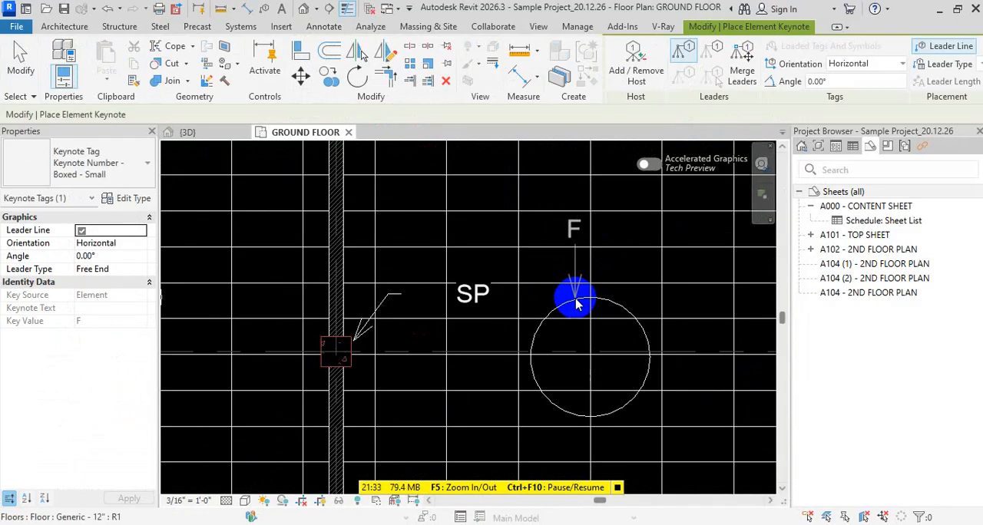
click(580, 296)
click(605, 241)
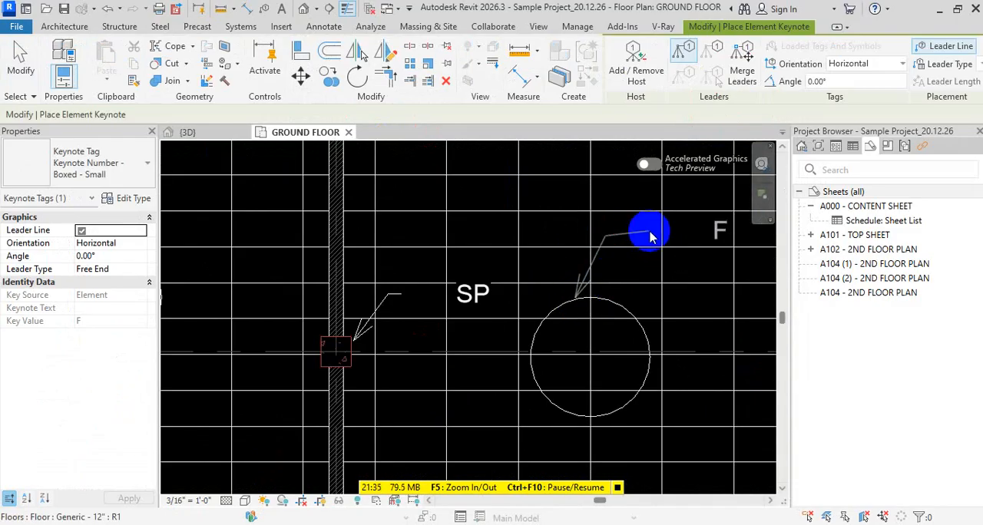
click(643, 243)
key(Escape)
key(Escape)
Check the F keynote tag's type properties and orientation options, then clear the selection
click(710, 233)
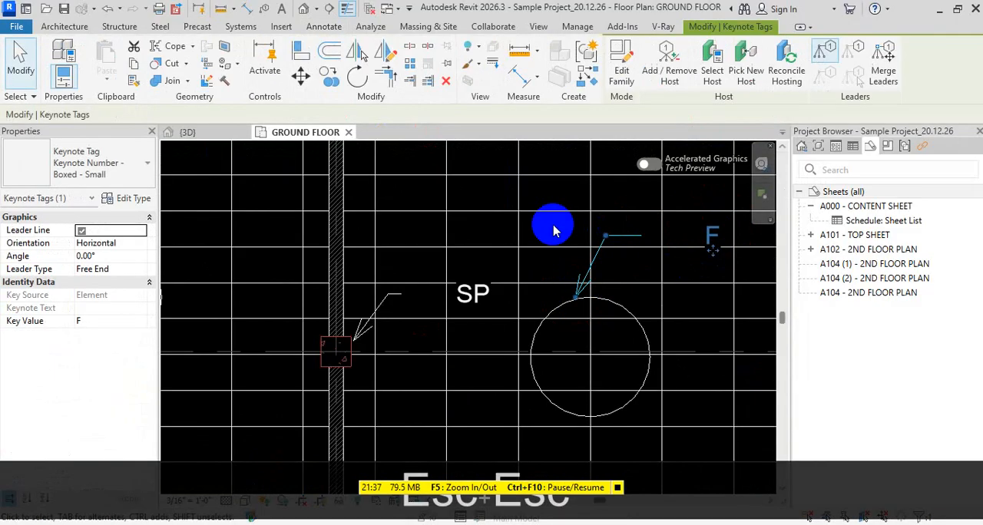
click(120, 201)
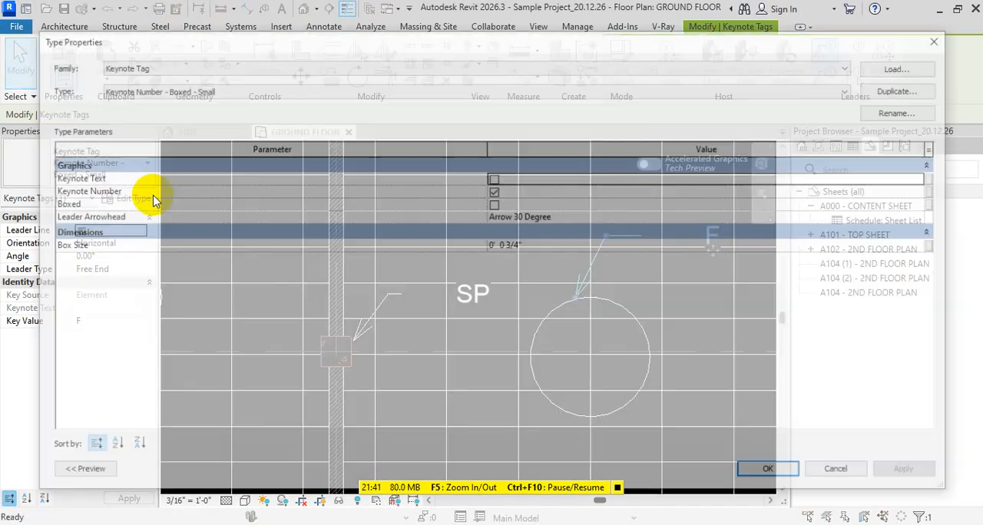
key(Escape)
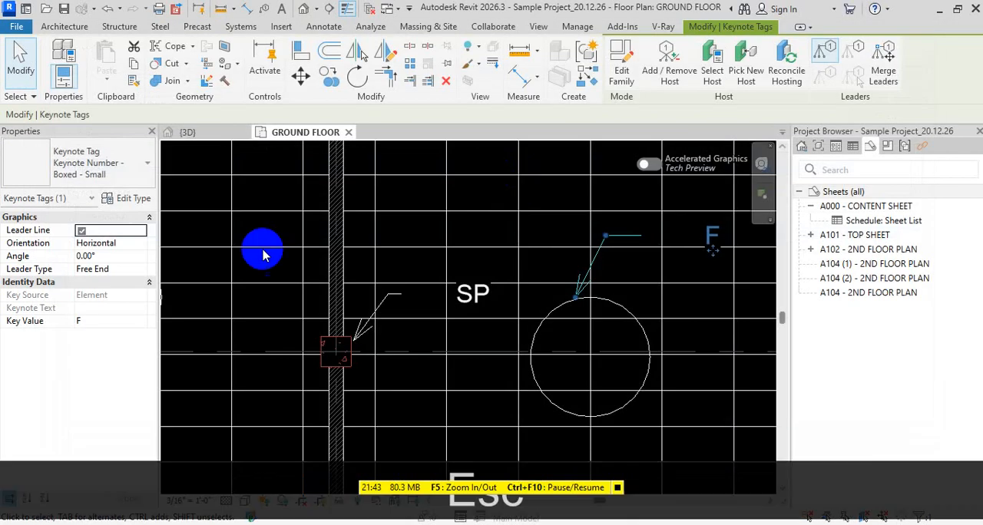
click(140, 244)
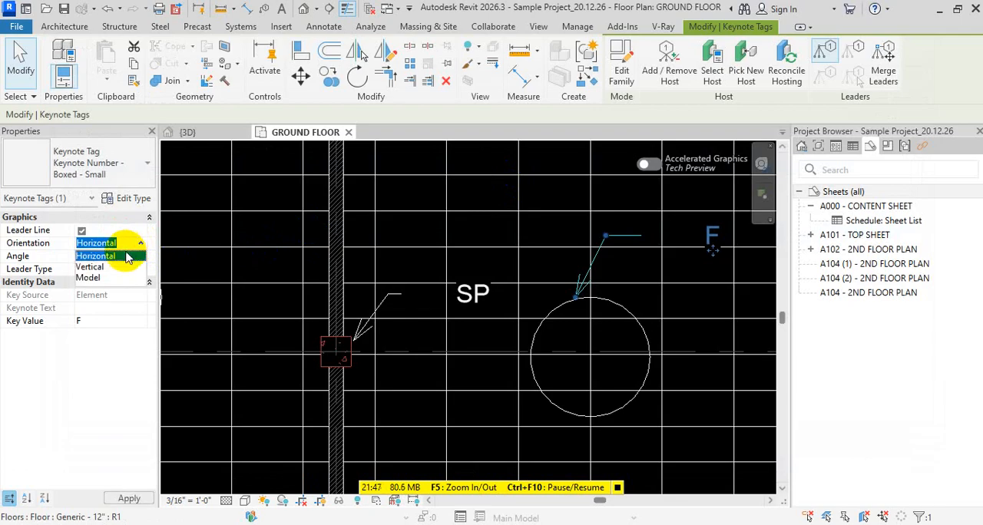
key(Escape)
key(Escape)
key(Escape)
key(Escape)
key(Escape)
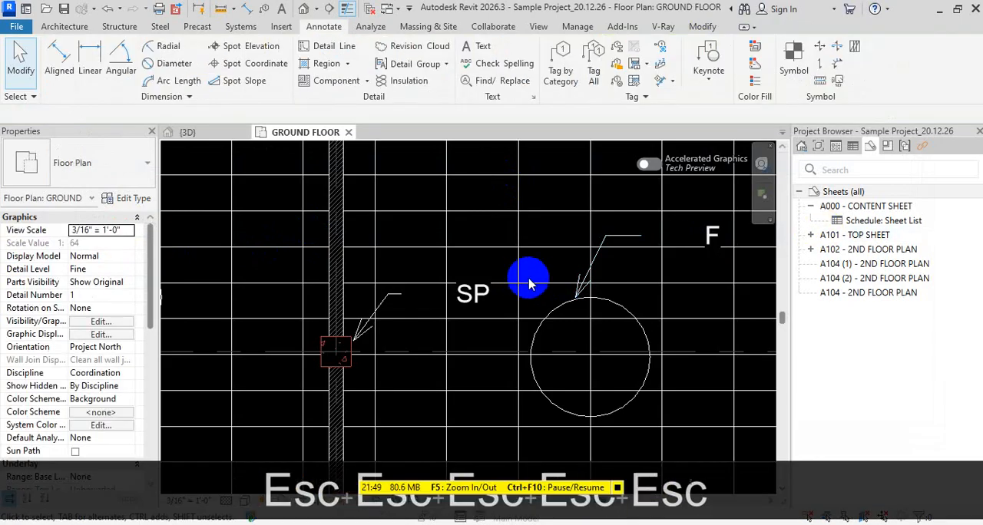
Examine the F and SP keynote tags and the neighbouring fan circles on the ground floor plan
scroll(466, 279, down, 3)
scroll(487, 278, up, 2)
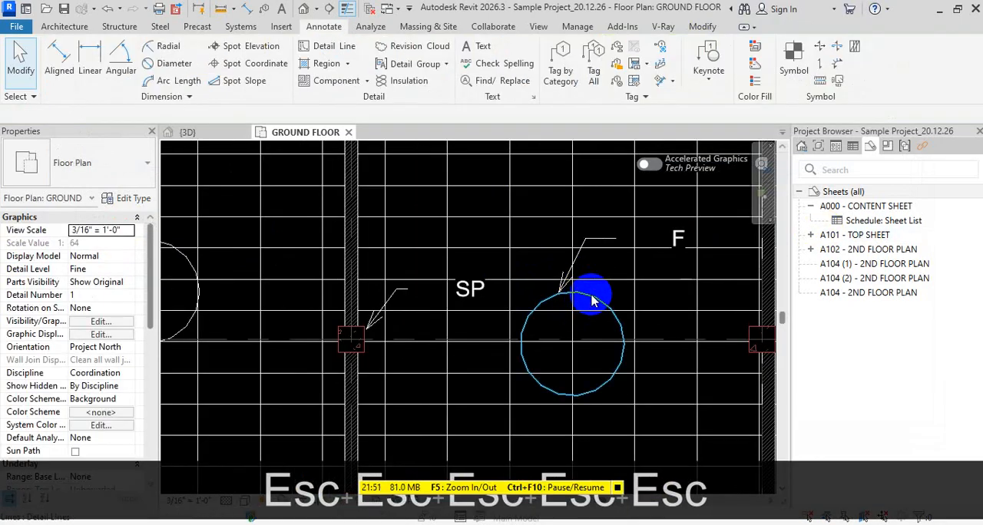
scroll(591, 301, down, 1)
scroll(430, 315, down, 1)
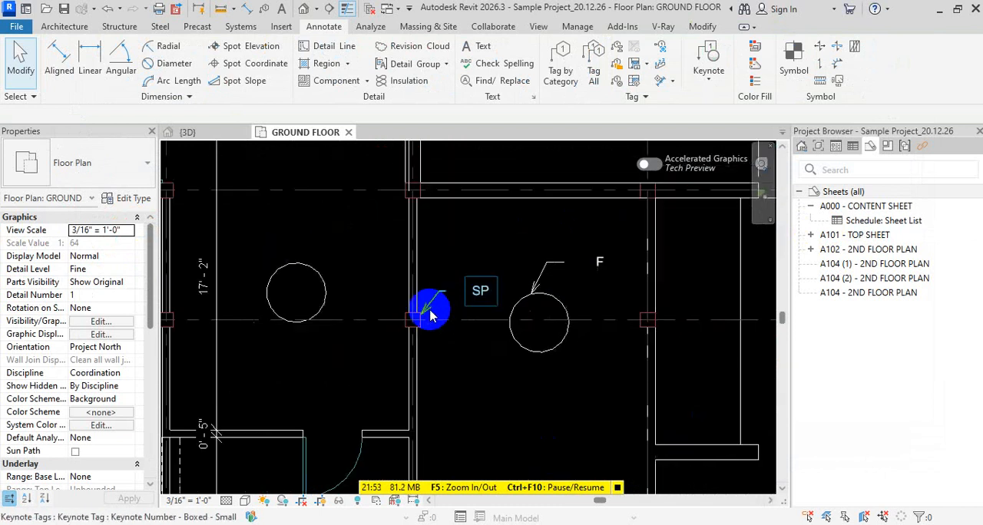
scroll(430, 315, down, 2)
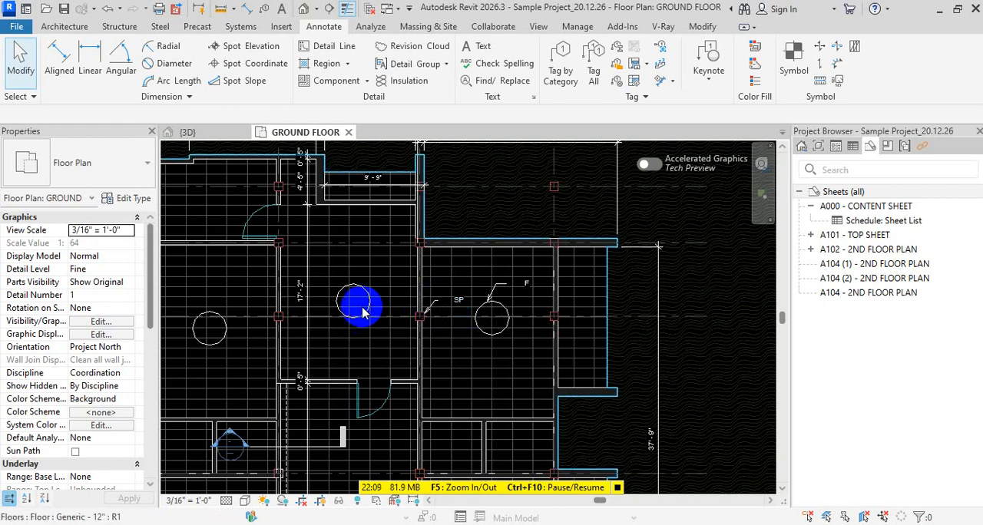
scroll(569, 288, up, 5)
middle_drag(465, 305, 553, 308)
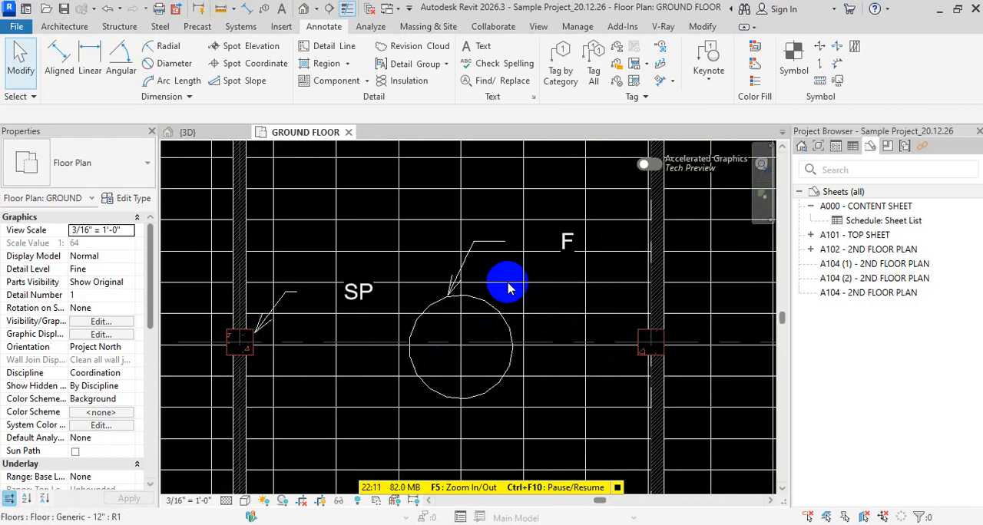
click(507, 281)
key(Escape)
key(Escape)
middle_drag(425, 311, 615, 313)
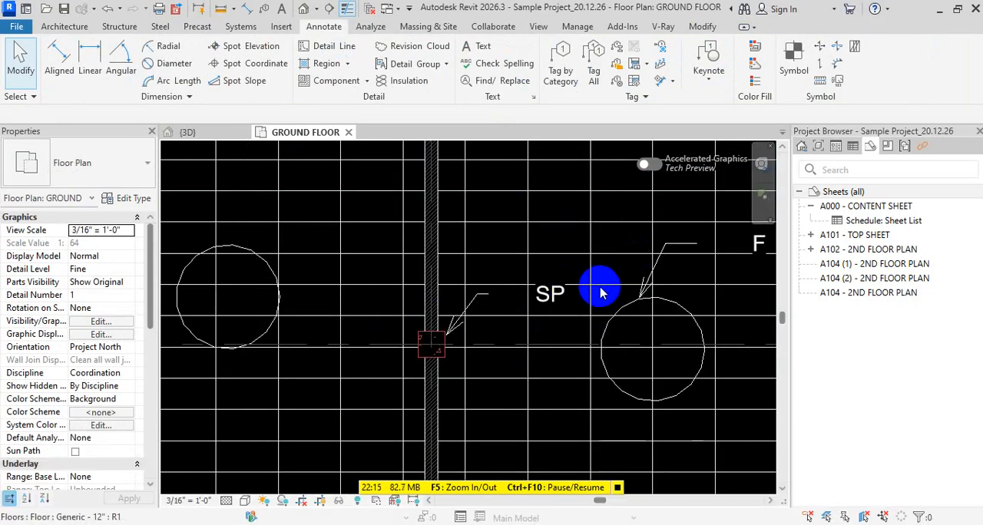
Delete the F keynote tag and its leader from the fan circle
scroll(495, 342, down, 2)
scroll(588, 329, up, 3)
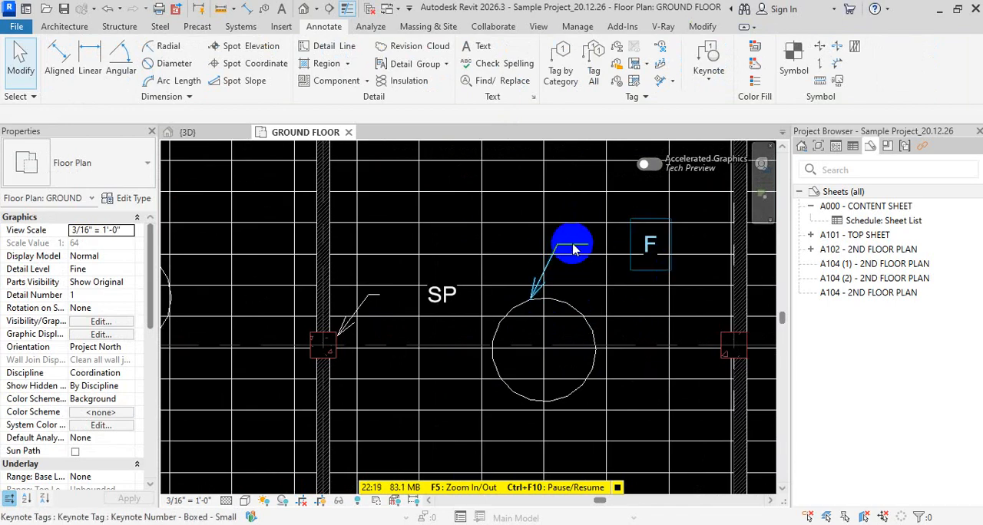
click(572, 247)
key(Delete)
key(Delete)
scroll(571, 254, down, 2)
key(Escape)
key(Escape)
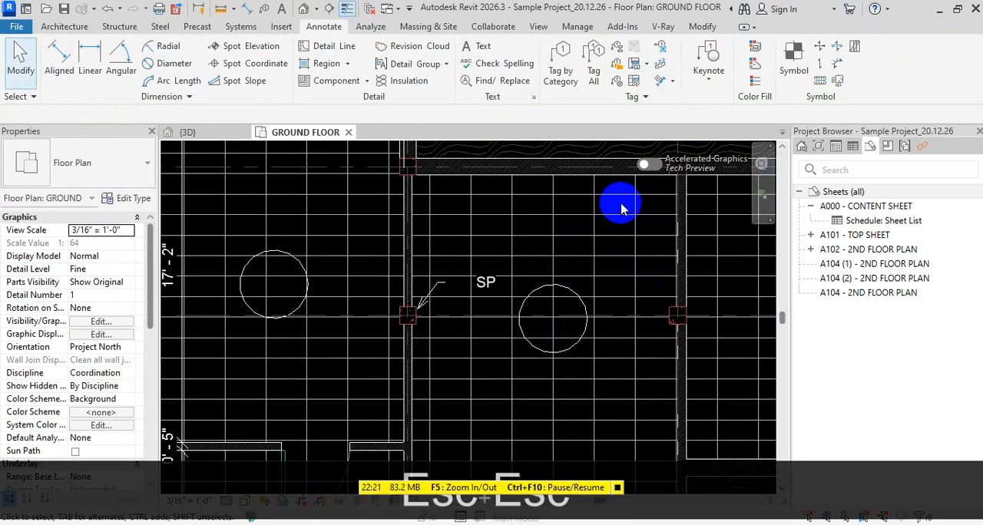
Place an element keynote tag with a leader on the wall above the SP tag and assign it keynote F3, CEILING FAN # 36"
click(708, 66)
click(746, 103)
scroll(534, 291, down, 2)
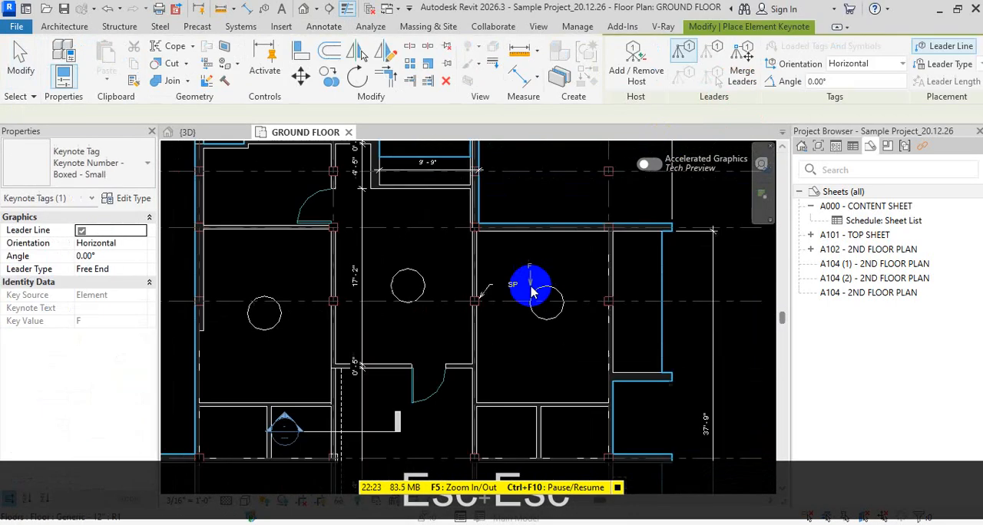
scroll(530, 290, up, 5)
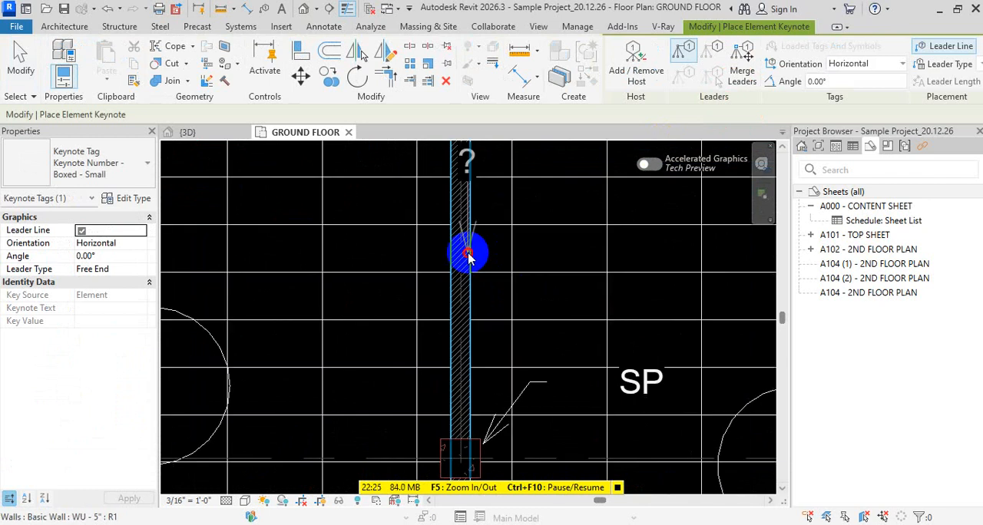
click(468, 255)
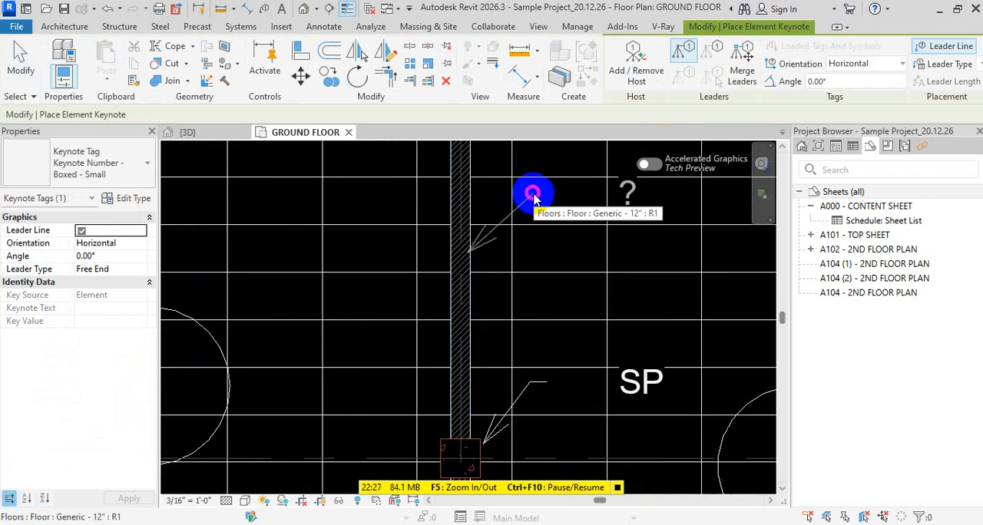
click(534, 194)
click(574, 132)
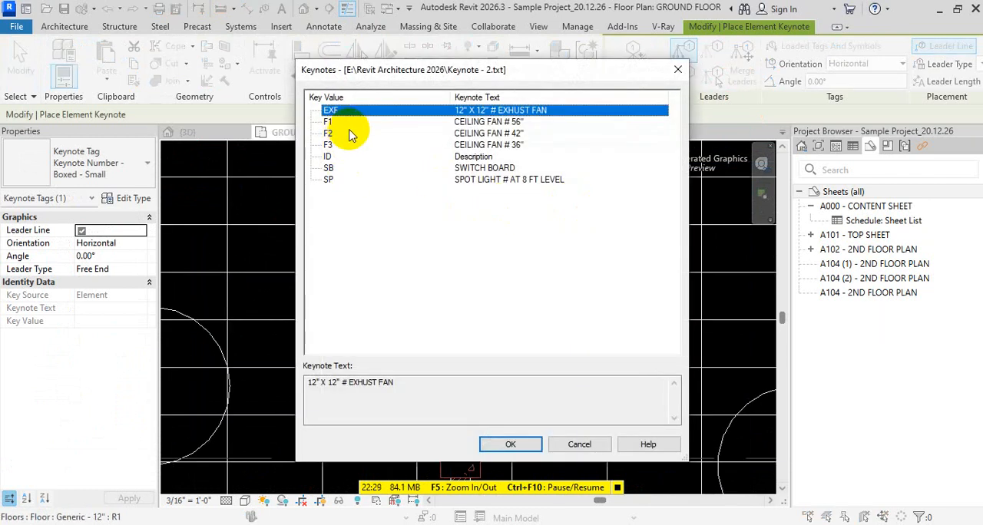
click(330, 168)
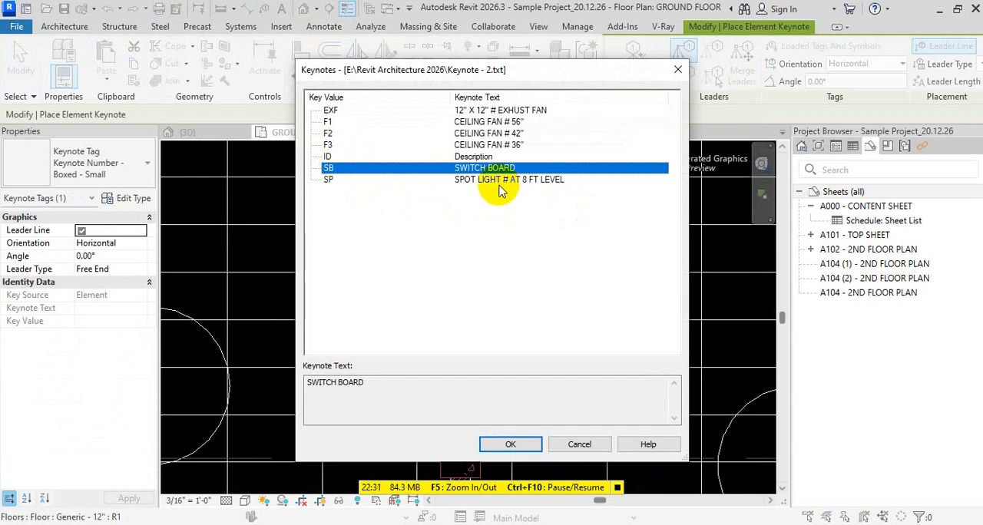
click(328, 144)
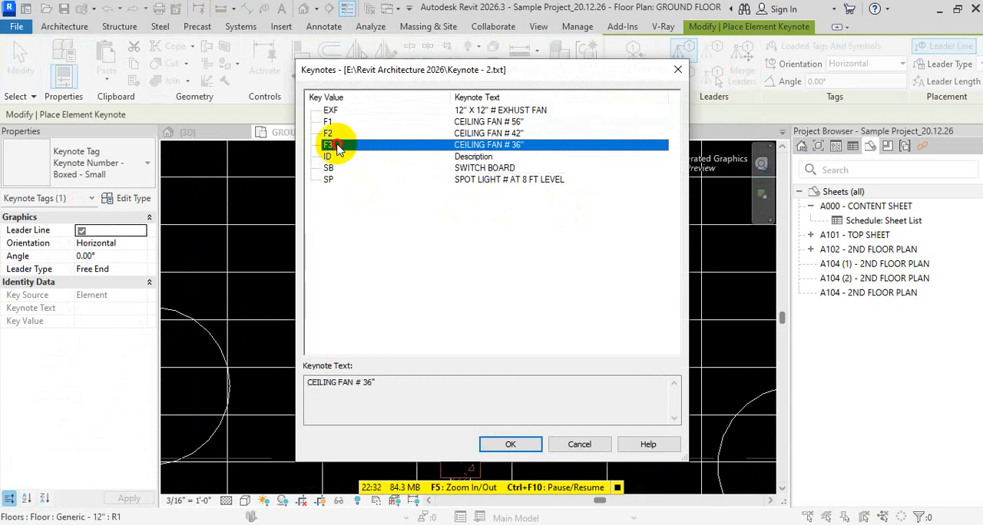
click(510, 444)
scroll(584, 330, down, 2)
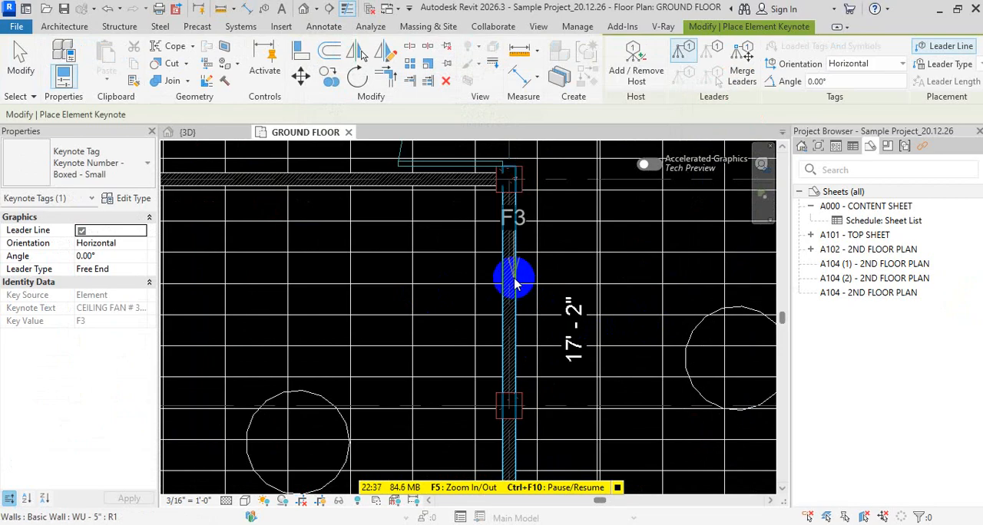
click(513, 281)
click(531, 263)
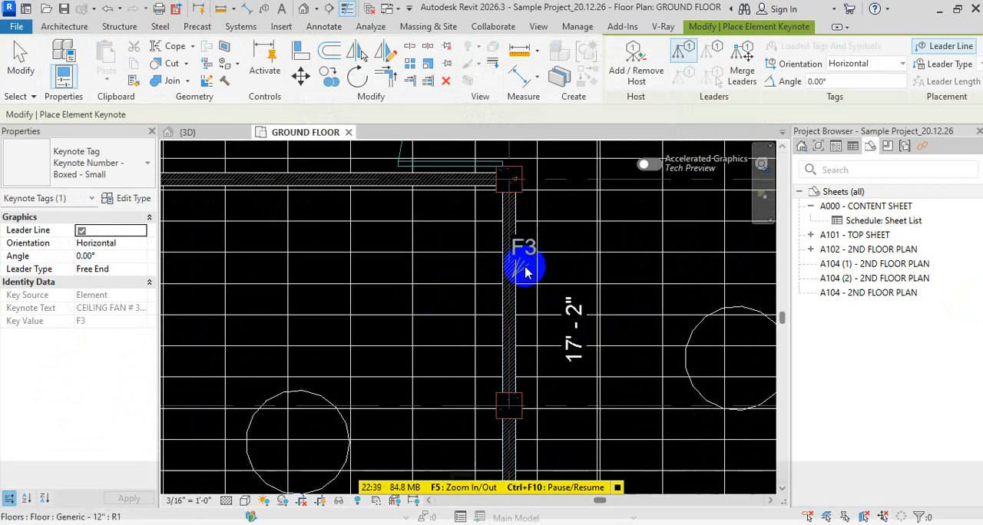
key(Escape)
key(Escape)
key(Escape)
Collapse the A000 sheet entry, expand A101 - TOP SHEET, and open its 1ST FLOOR plan
scroll(456, 340, down, 5)
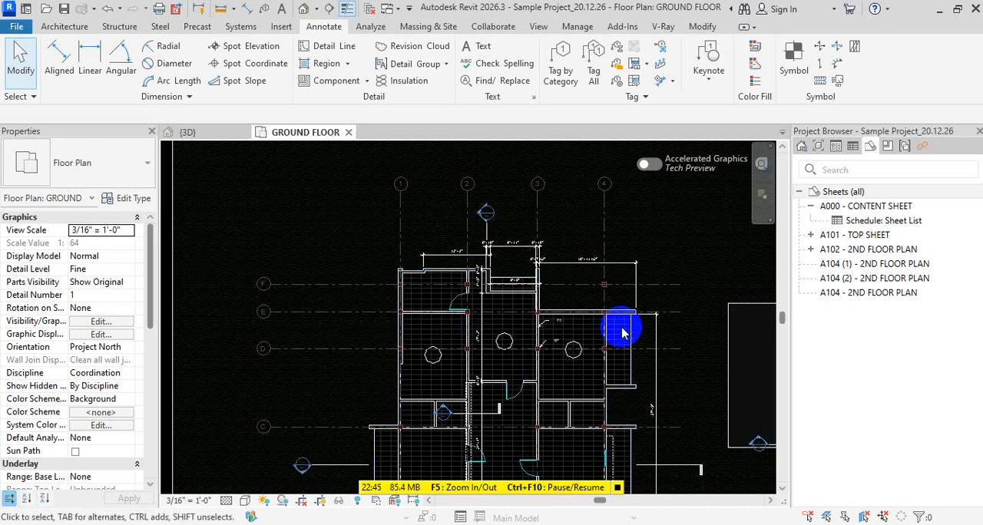
click(811, 207)
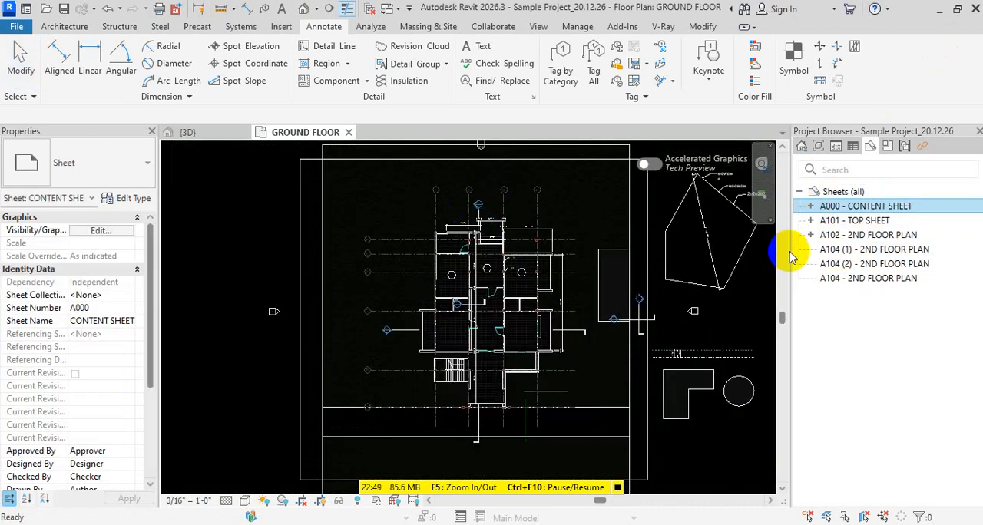
click(811, 221)
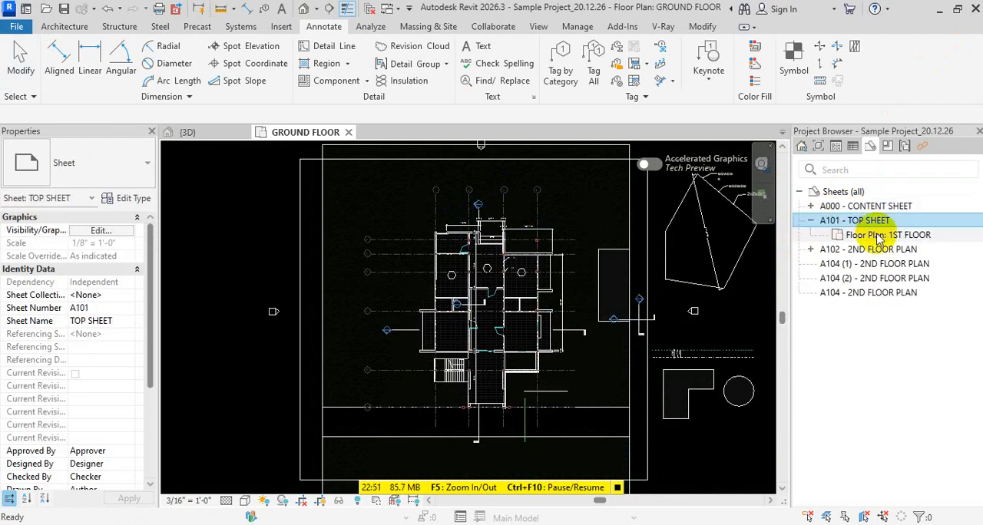
click(900, 235)
double_click(900, 235)
Open the sheets A101 - TOP SHEET, A102 - 2ND FLOOR PLAN and A104 (1) - 2ND FLOOR PLAN for review
double_click(855, 220)
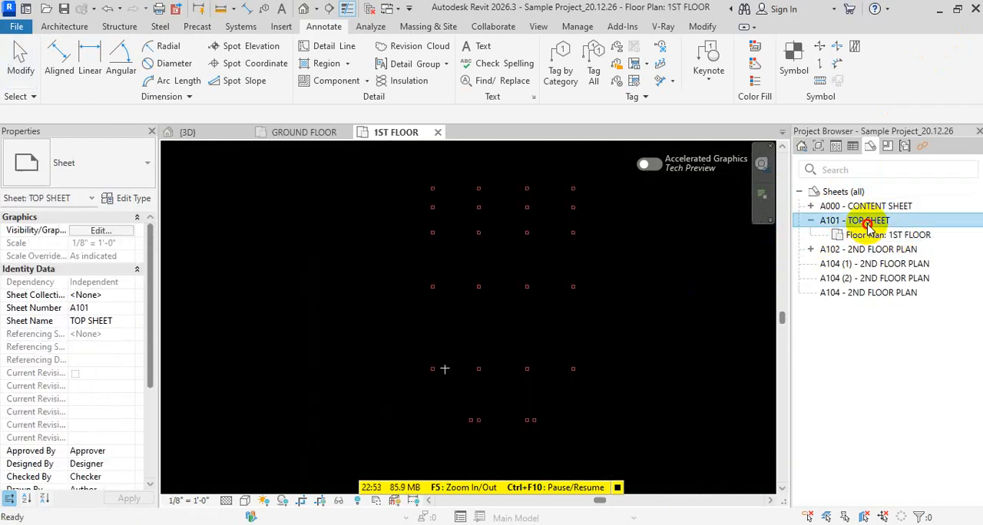
double_click(895, 249)
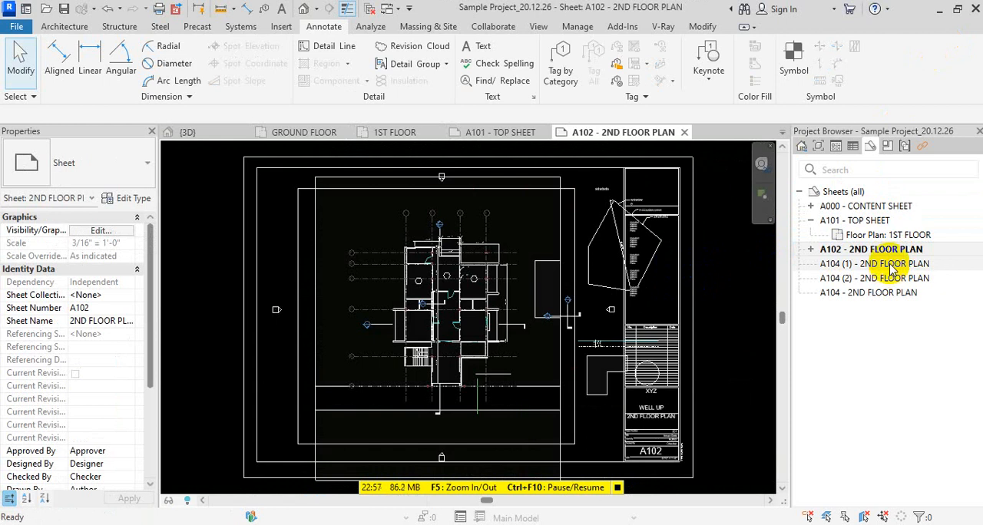
double_click(893, 264)
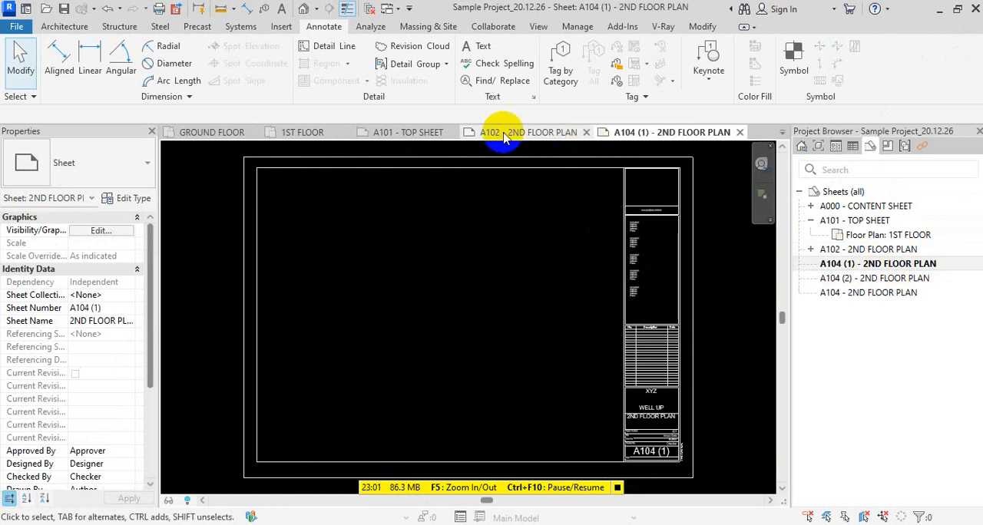
Close the inactive views and try to place the GROUND FLOOR plan on sheet A104 (1) - 2ND FLOOR PLAN
click(373, 9)
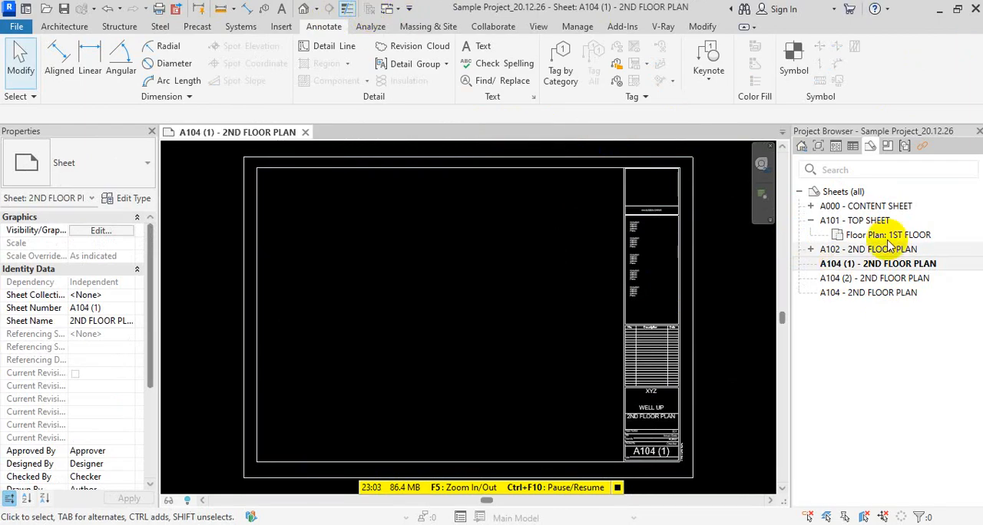
click(819, 146)
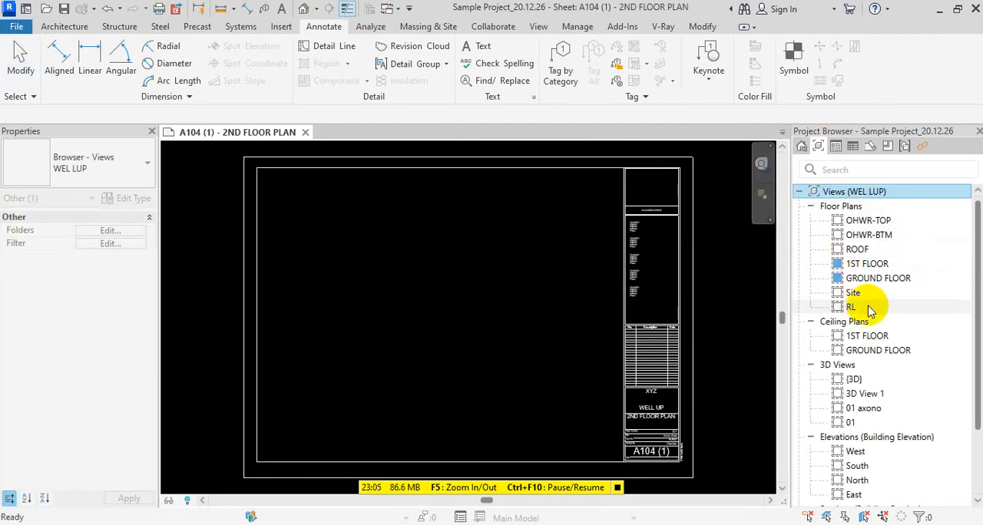
drag(875, 278, 461, 283)
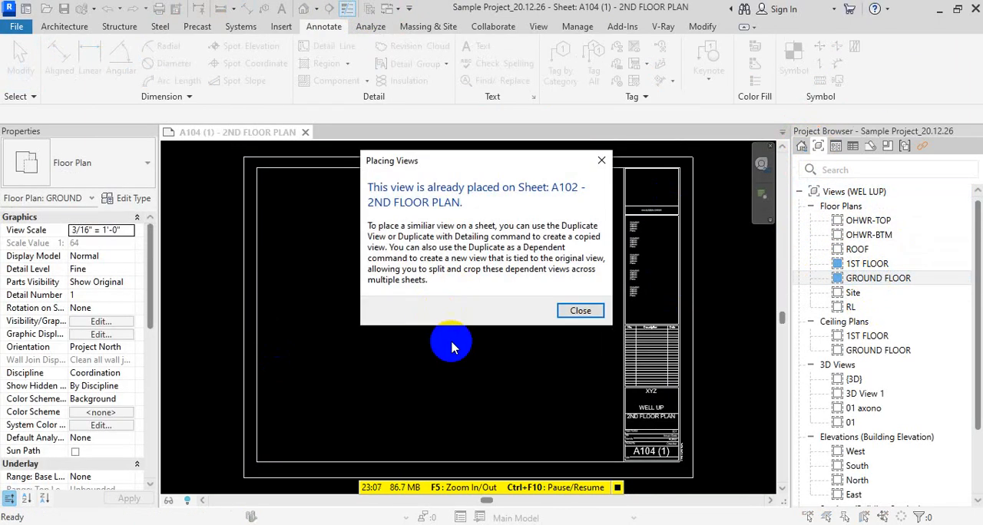
click(579, 309)
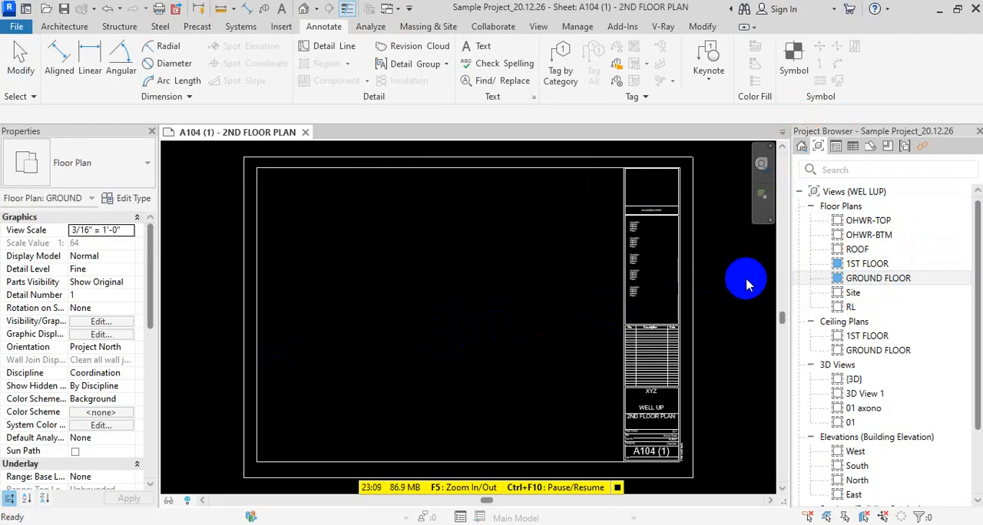
key(Escape)
Locate the GROUND FLOOR plan under sheet A102 - 2ND FLOOR PLAN, open that sheet, and close all other open views
double_click(874, 281)
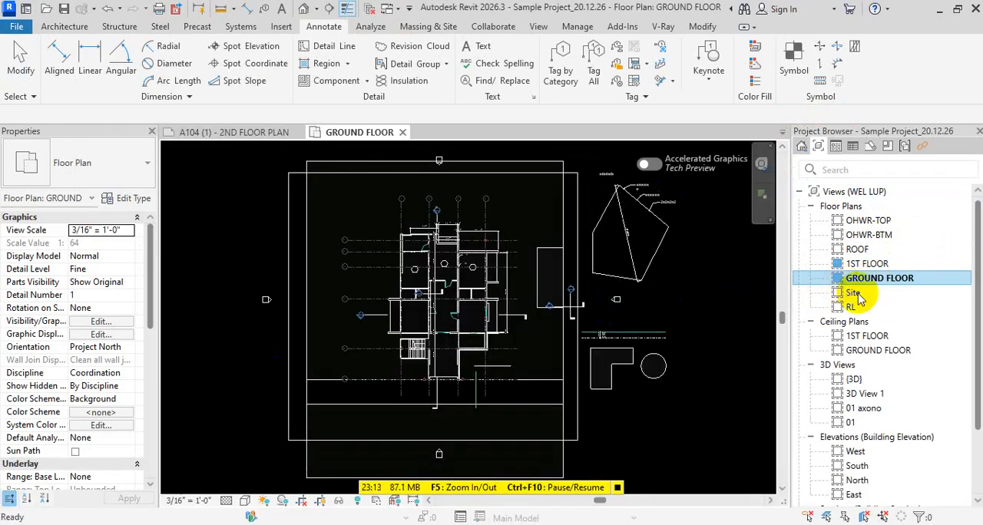
scroll(847, 315, down, 2)
click(878, 147)
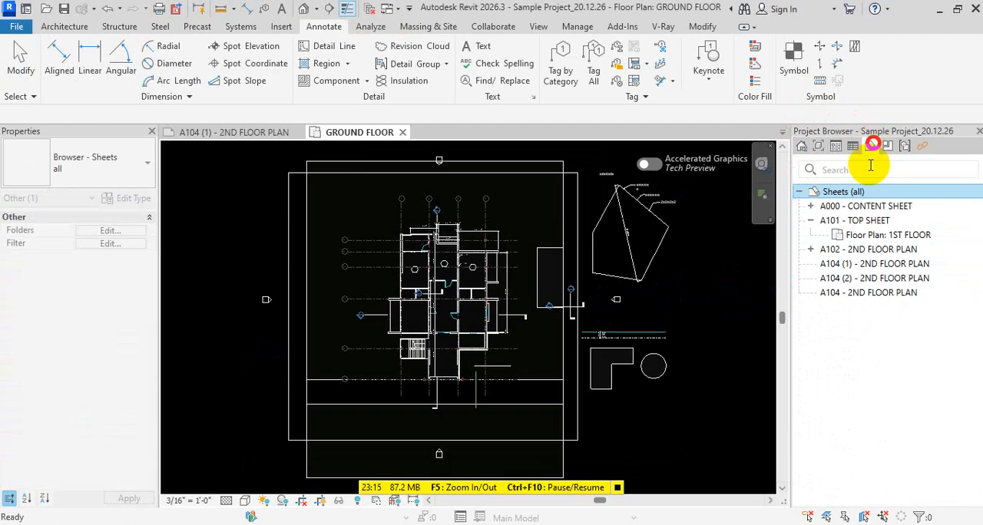
click(819, 253)
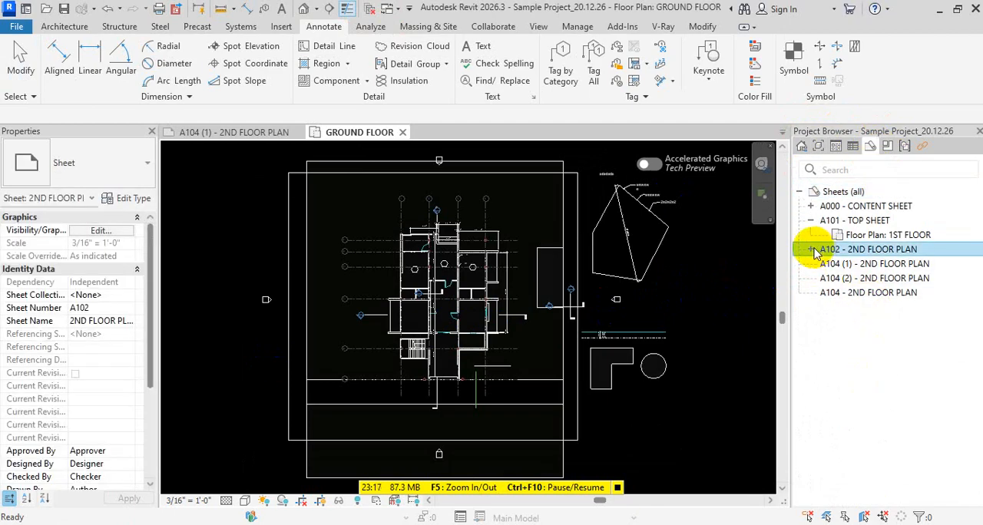
click(811, 250)
click(883, 263)
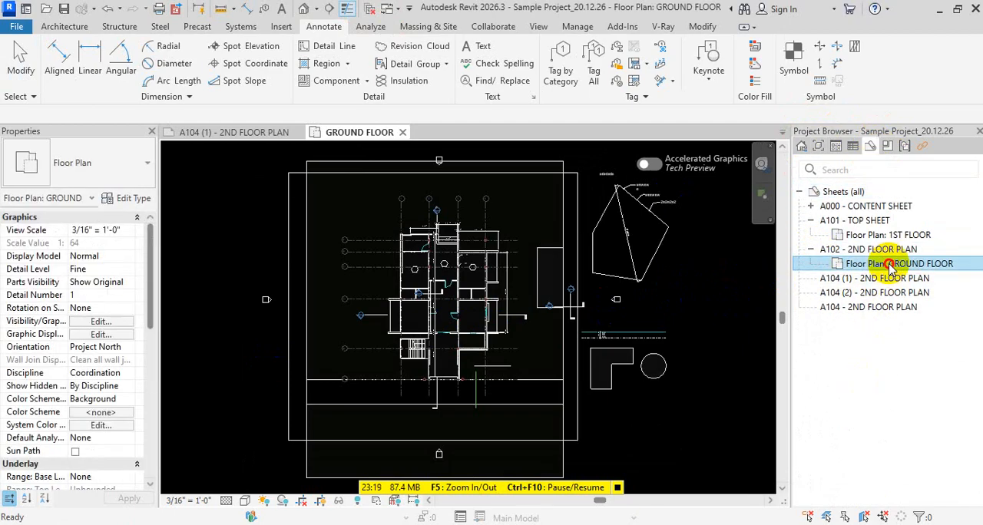
double_click(886, 251)
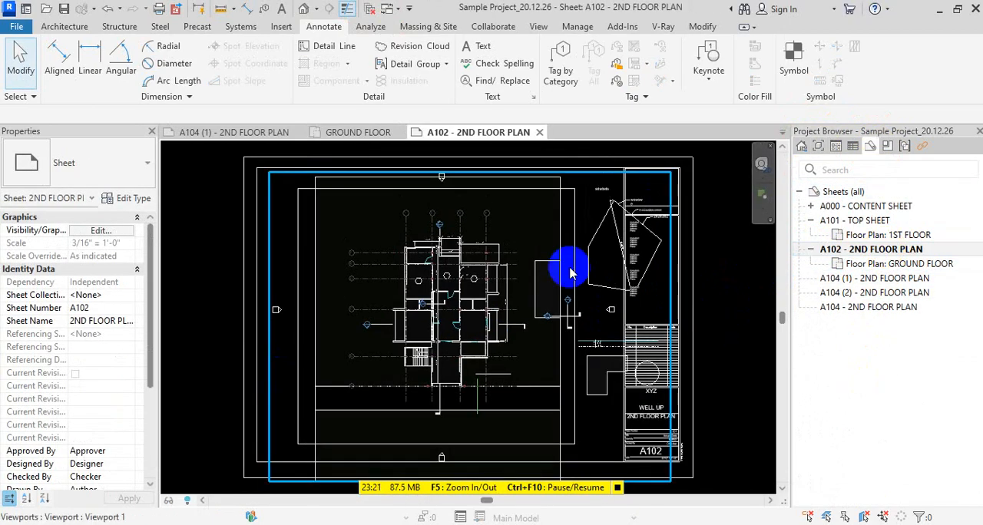
scroll(557, 263, up, 2)
scroll(557, 264, down, 2)
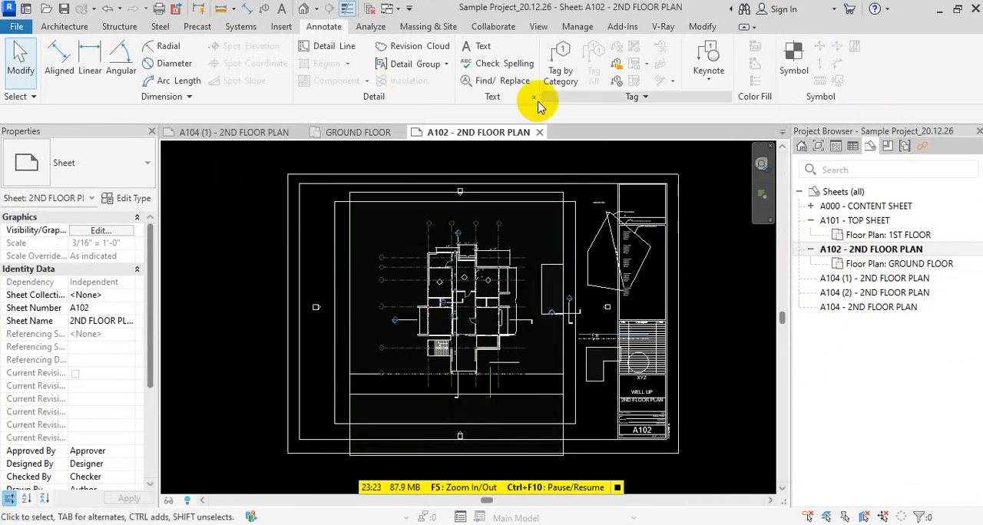
click(371, 10)
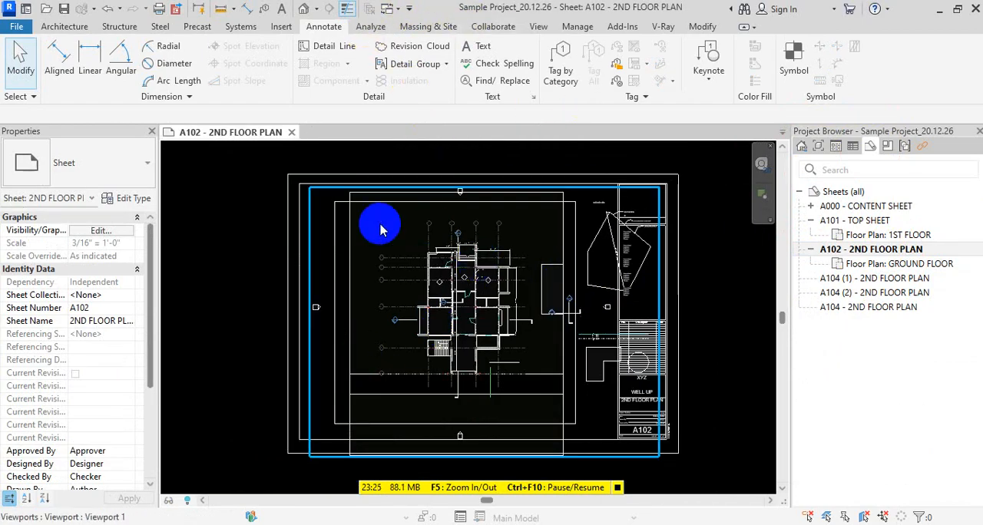
scroll(599, 311, up, 2)
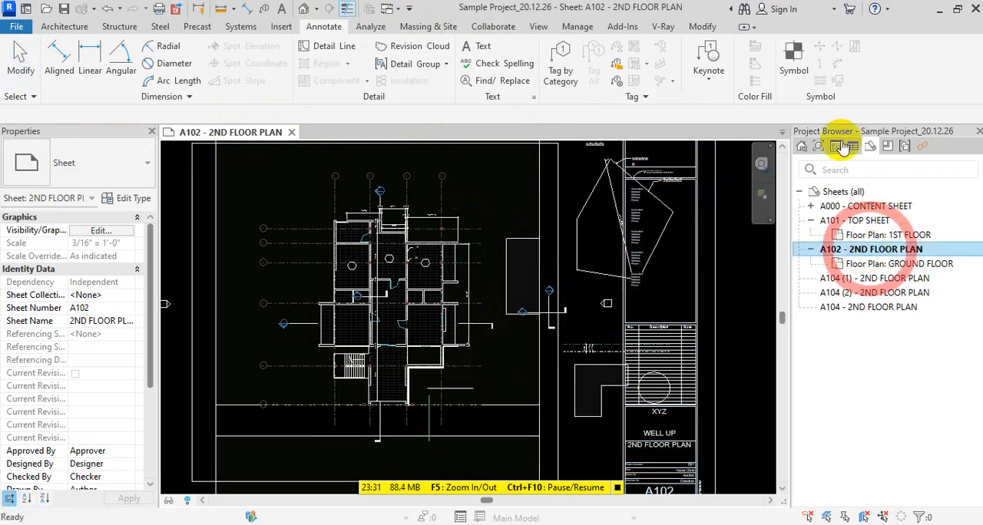
Open the GROUND FLOOR floor plan view that is placed on sheet A102
click(818, 146)
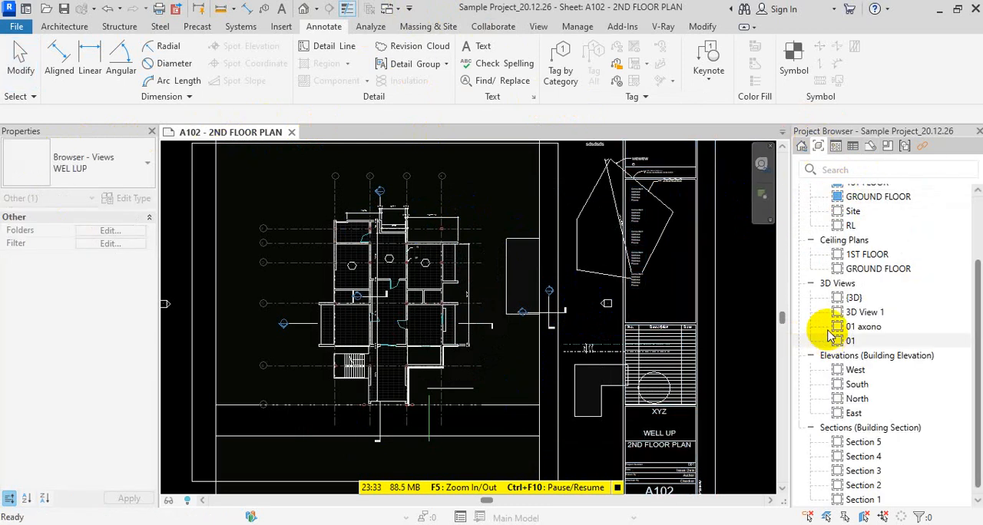
scroll(384, 335, down, 4)
scroll(386, 372, up, 1)
click(455, 270)
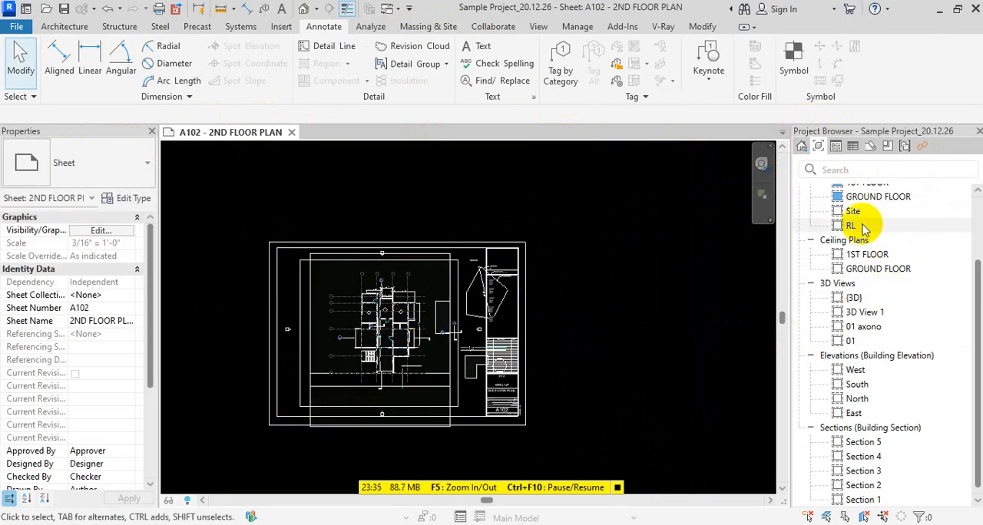
double_click(875, 197)
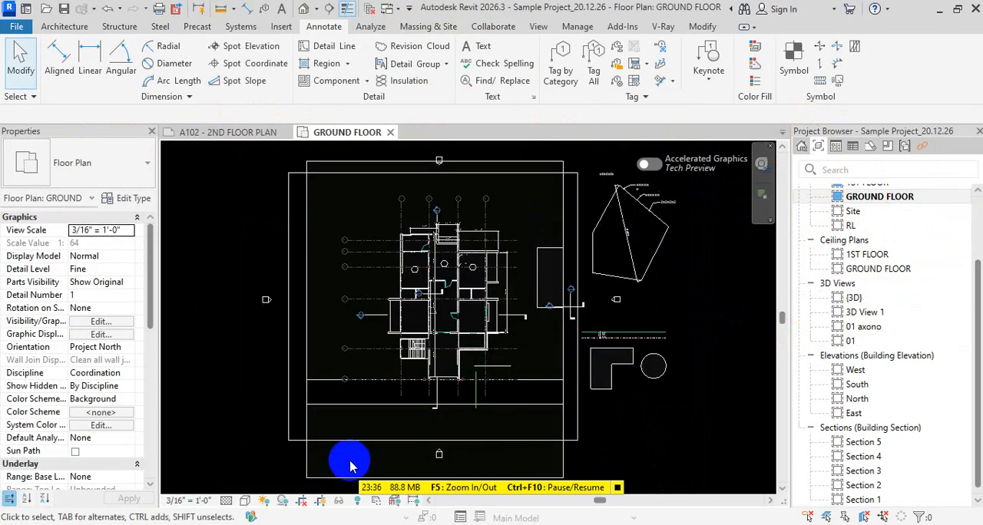
Turn on cropping for the ground floor plan with its crop region hidden, and delete the leftover notes outside the plan
click(300, 500)
click(320, 500)
scroll(637, 351, down, 2)
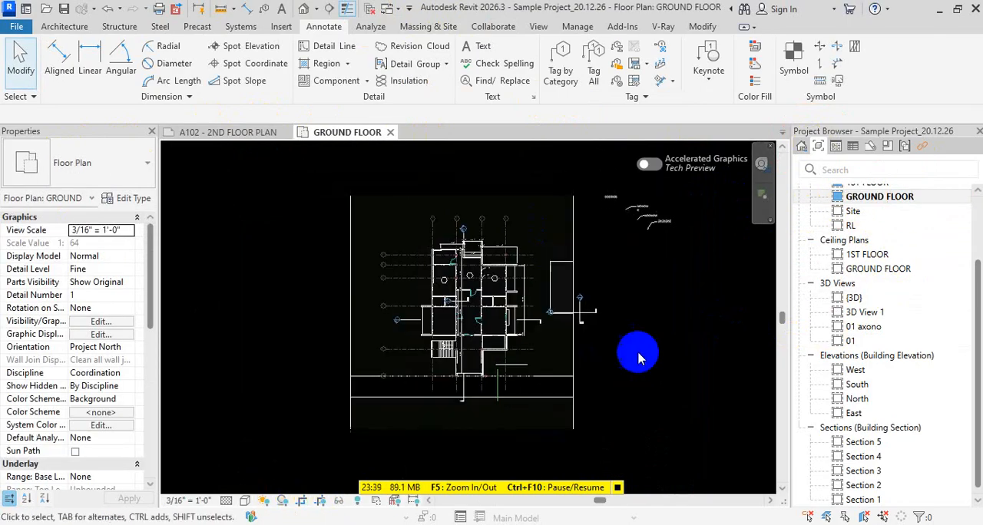
drag(637, 296, 572, 234)
key(Delete)
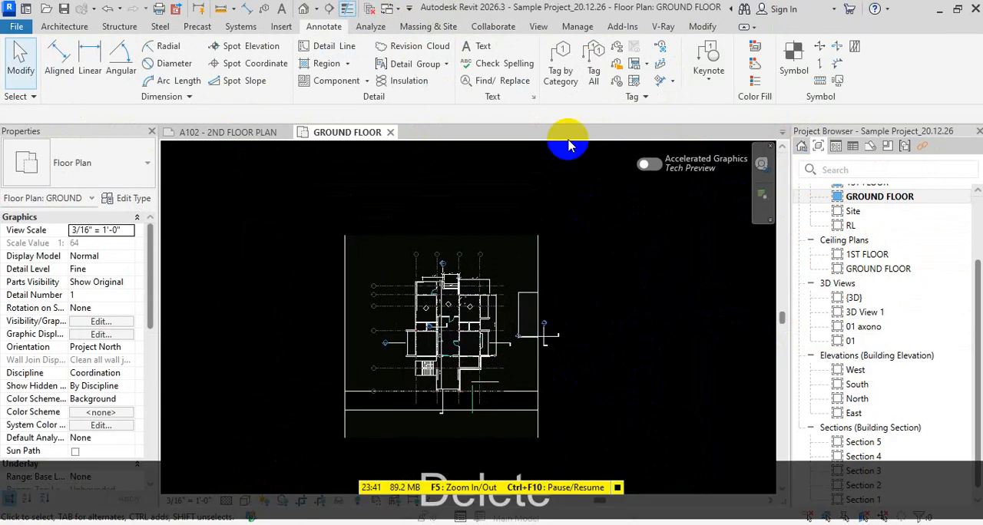
Return to sheet A102 - 2ND FLOOR PLAN and examine how the cropped plan sits within the title block, along with the sheet's properties
click(231, 134)
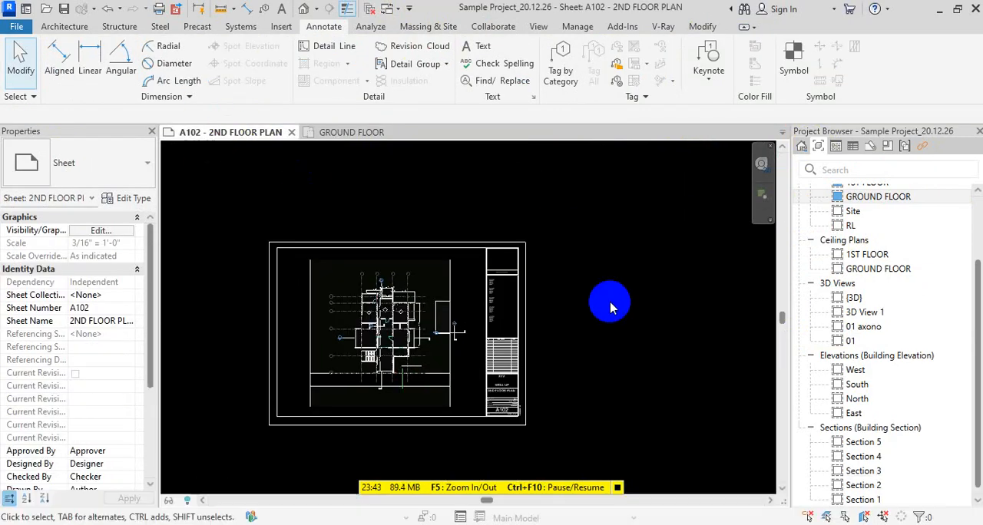
scroll(566, 292, up, 4)
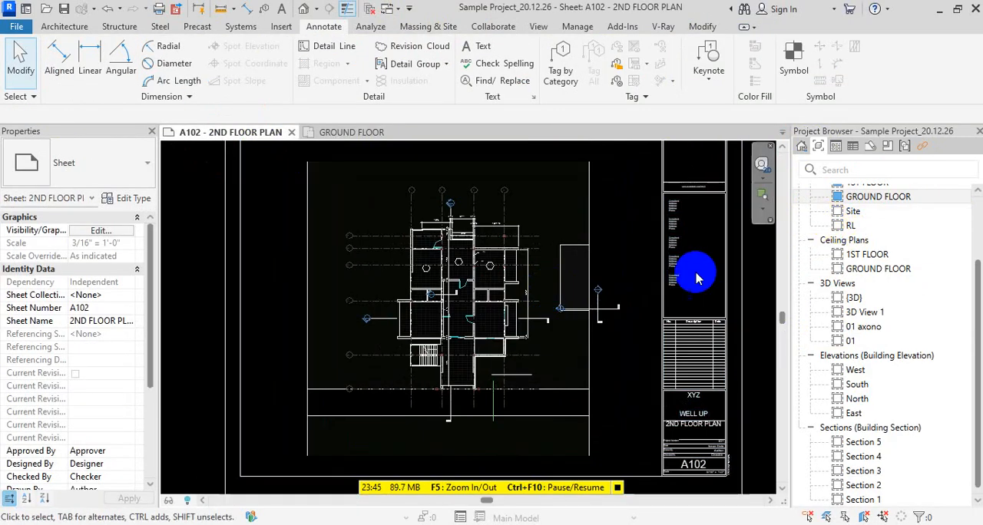
scroll(531, 307, down, 3)
scroll(547, 308, up, 2)
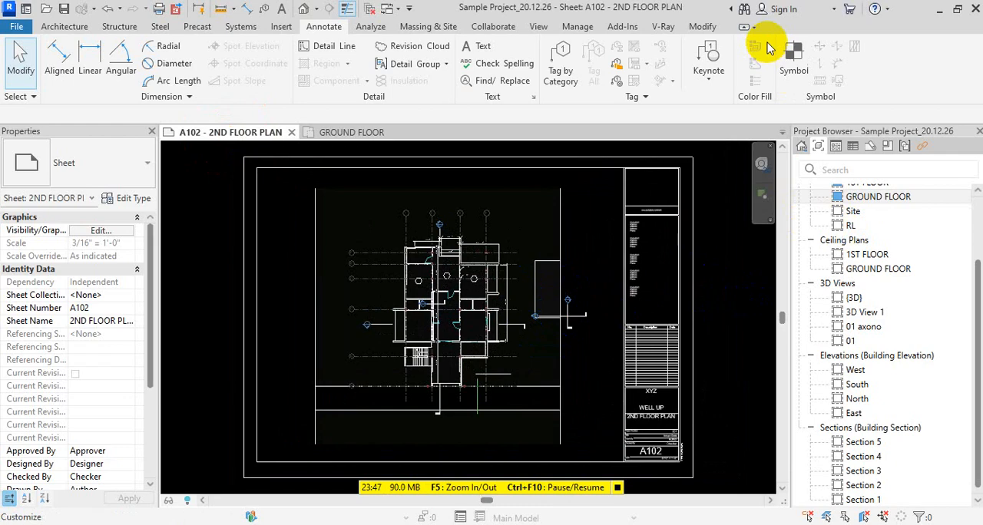
scroll(916, 300, up, 2)
scroll(908, 298, down, 2)
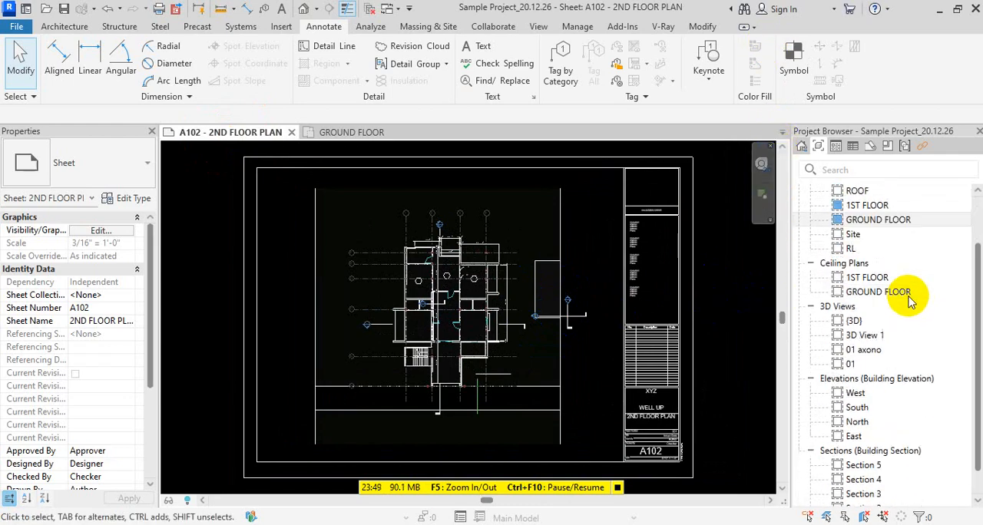
scroll(77, 384, down, 3)
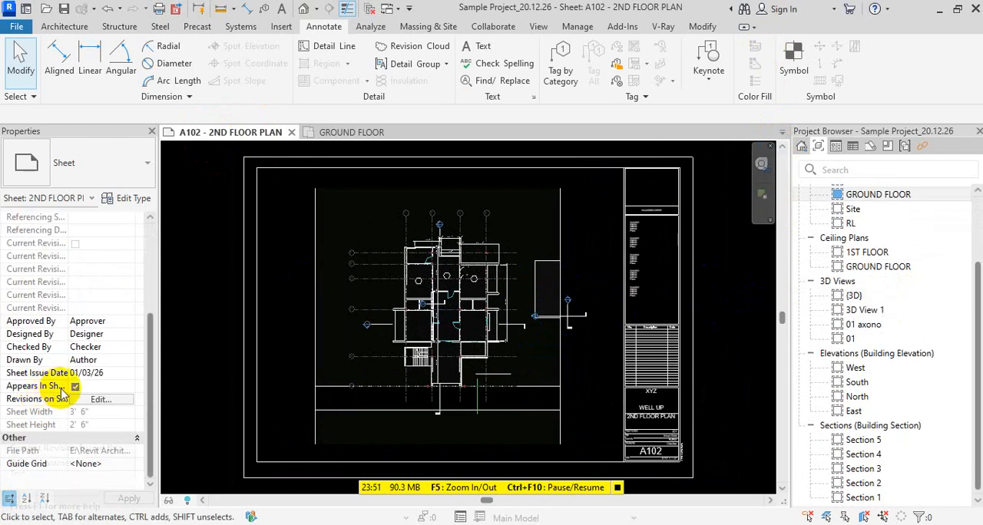
scroll(105, 393, up, 3)
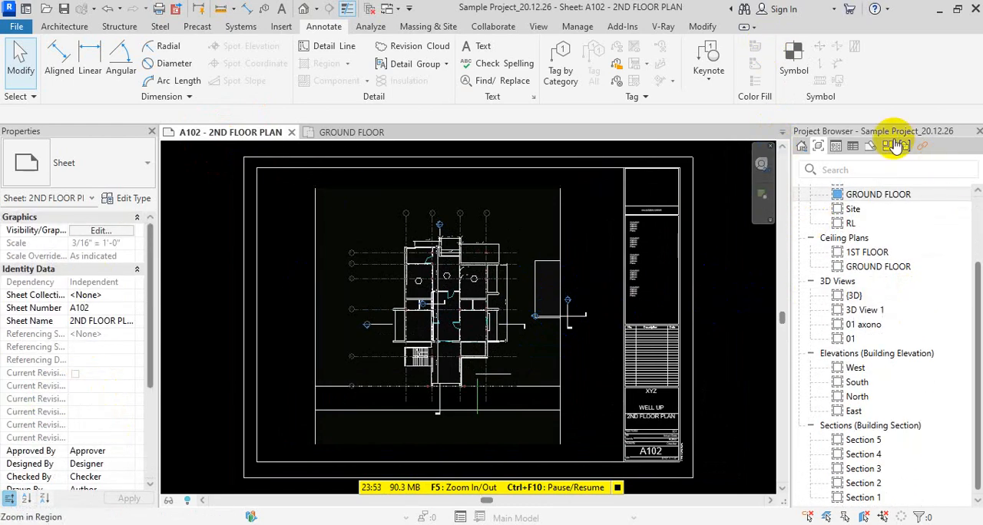
Create a new keynote legend named Keynote Legend with the Key Value and Keynote Text fields
click(868, 146)
click(851, 149)
click(837, 147)
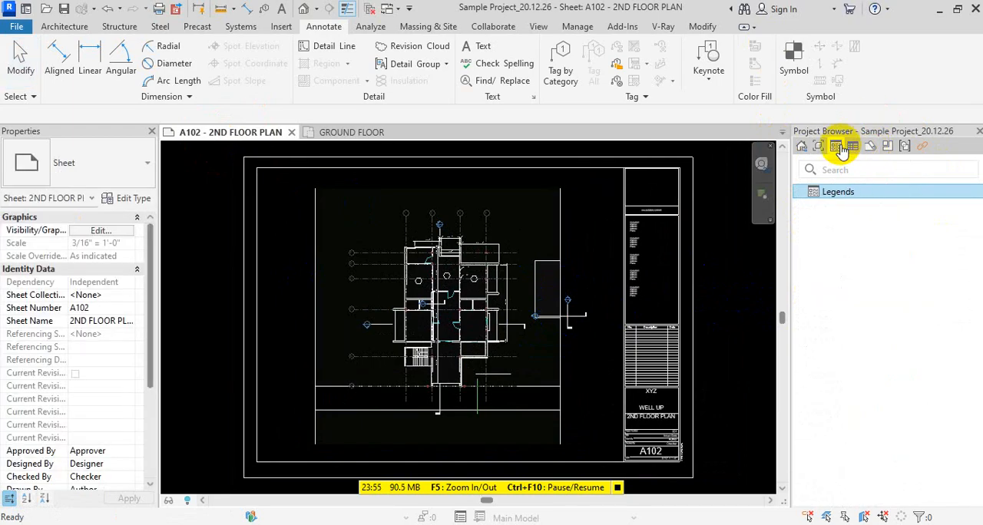
click(848, 150)
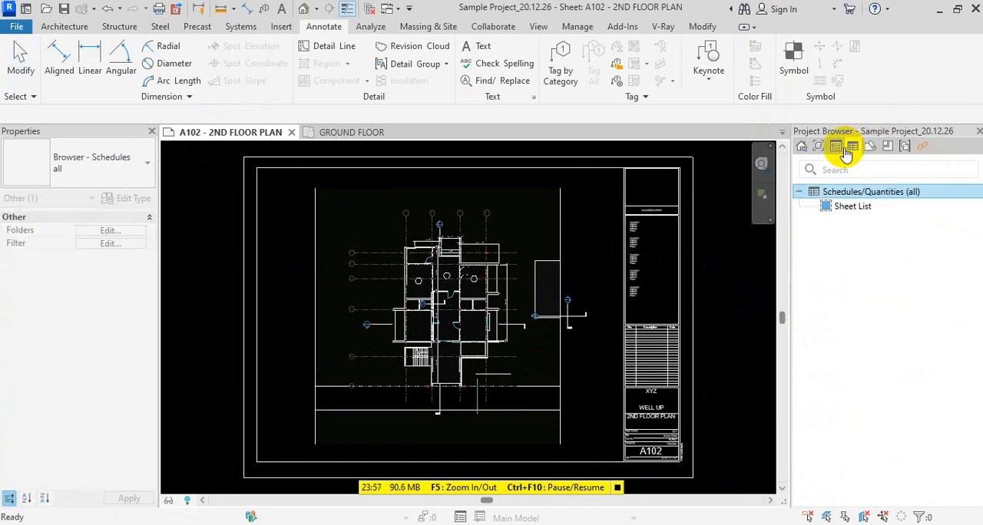
click(823, 148)
click(836, 147)
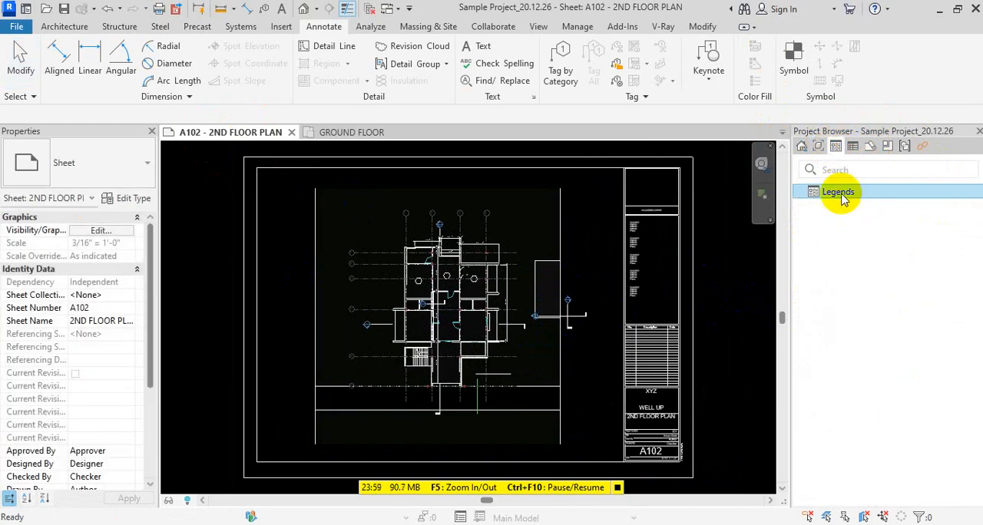
right_click(837, 191)
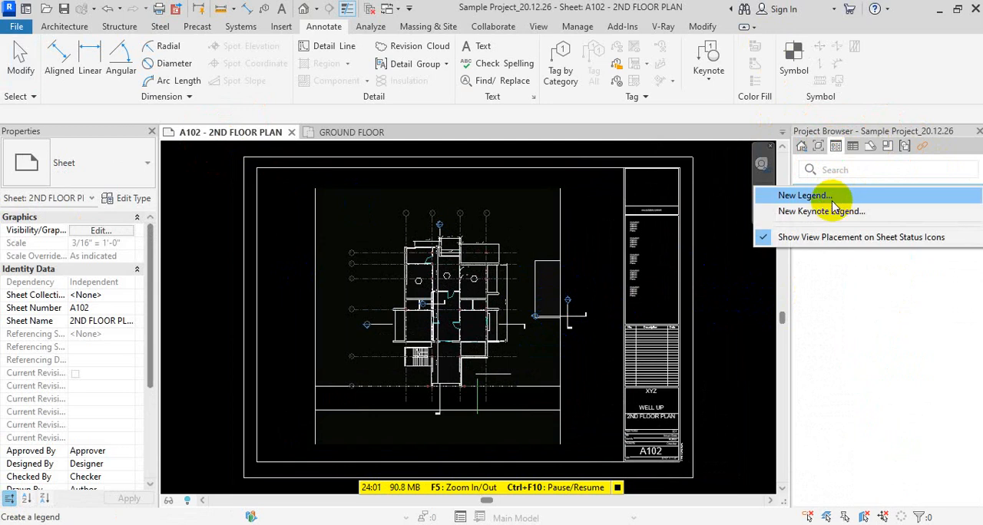
click(833, 213)
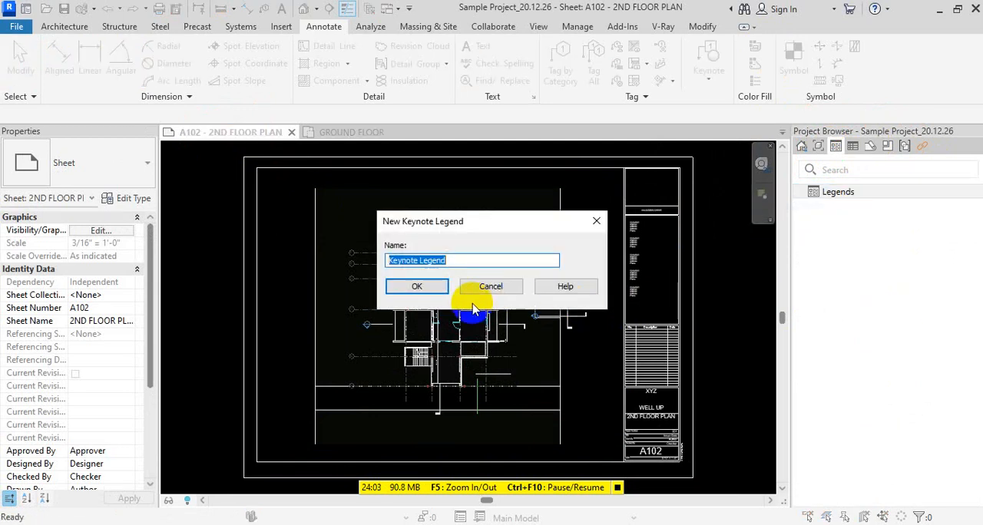
click(416, 284)
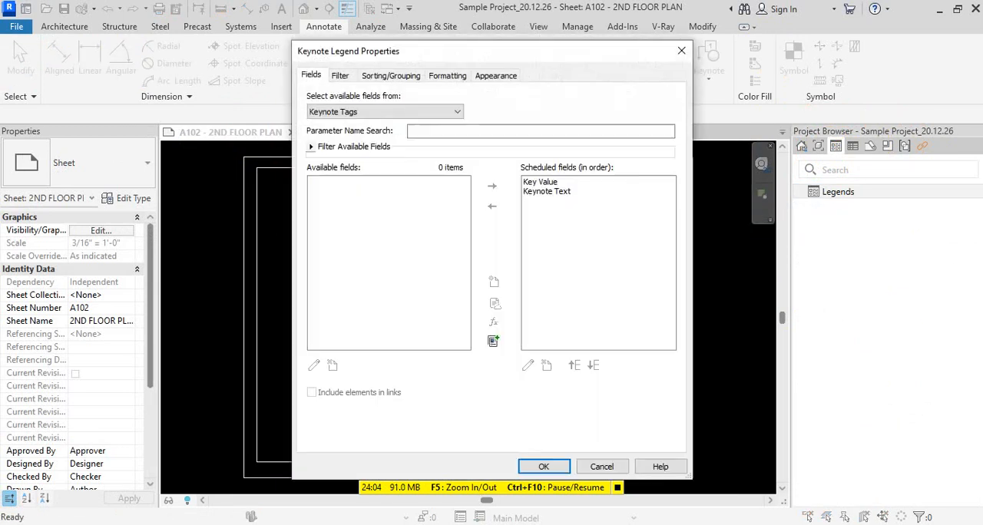
click(567, 469)
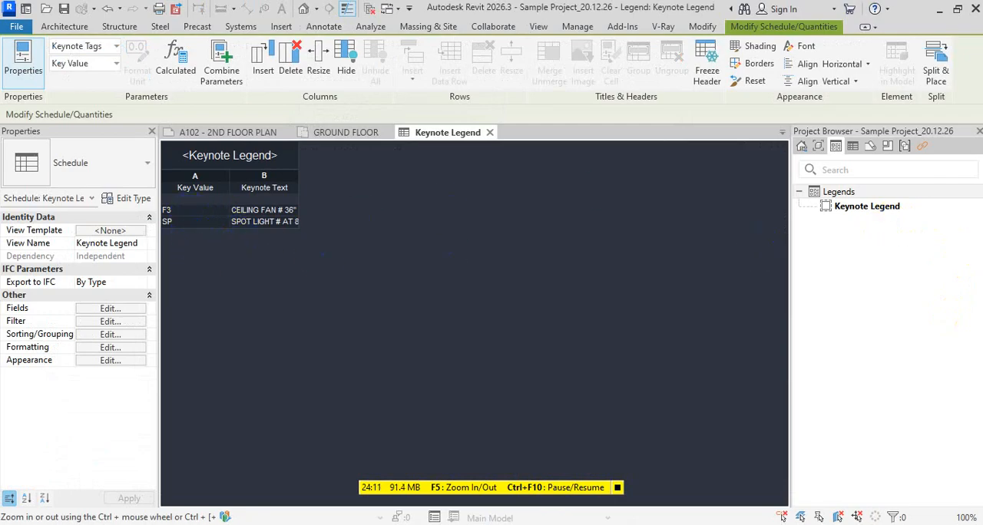
Review the Fields and Filter settings of the Keynote Legend
click(861, 209)
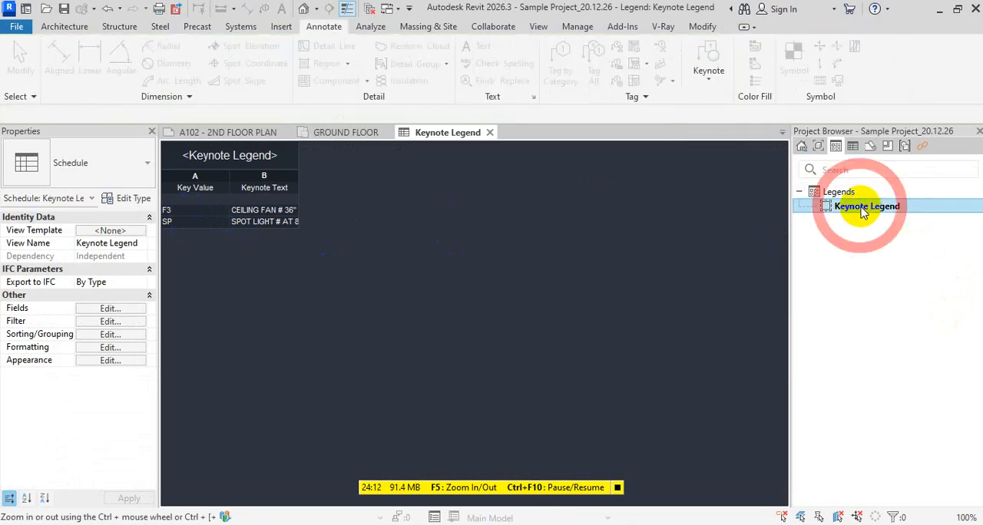
click(117, 198)
key(Escape)
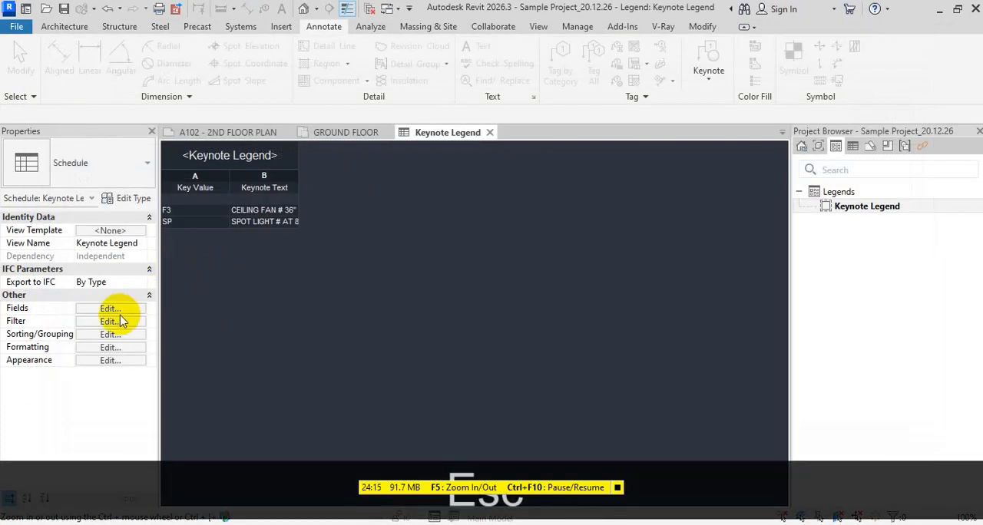
click(122, 308)
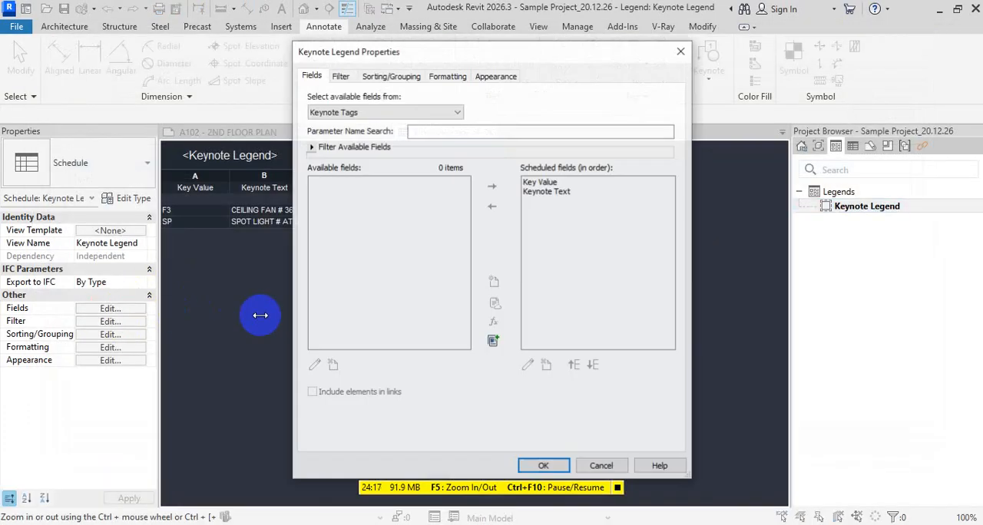
key(Escape)
click(110, 321)
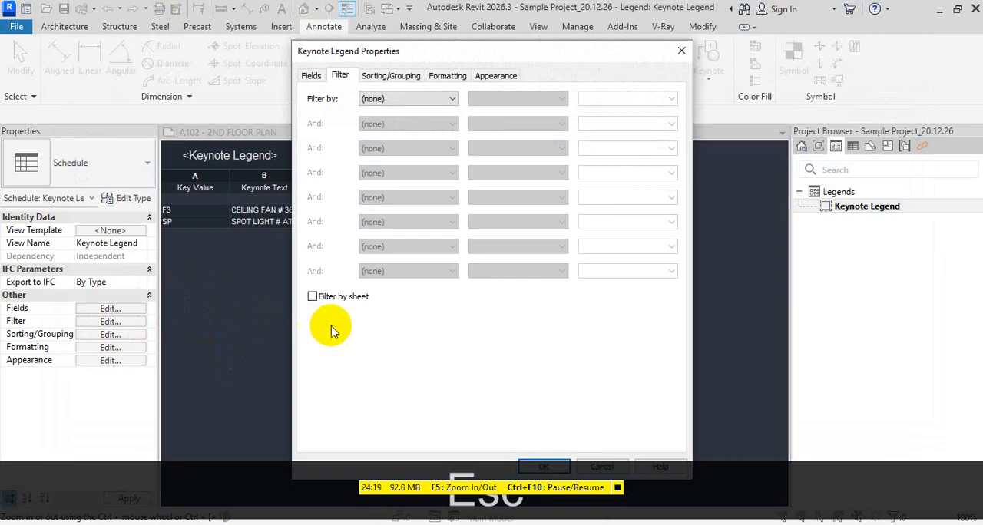
click(543, 465)
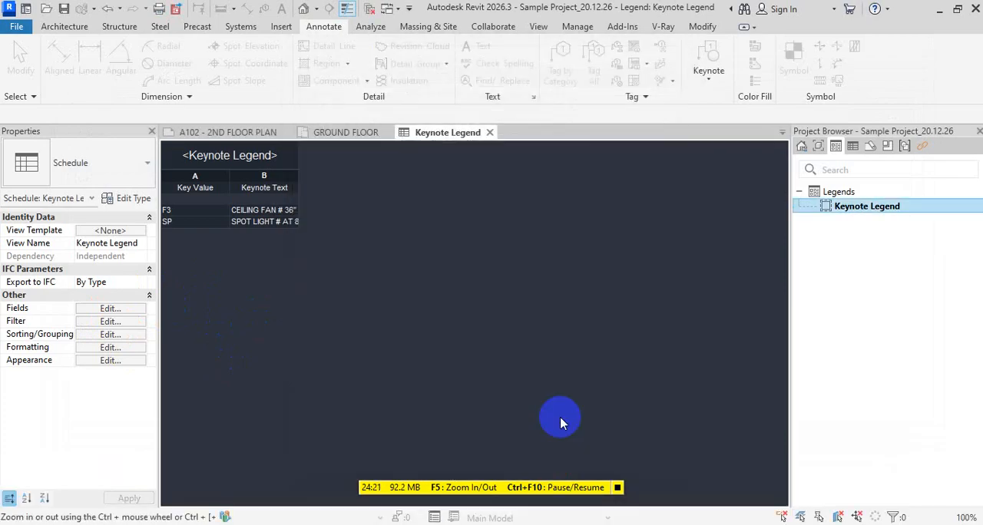
Widen the Keynote Text column of the Keynote Legend until the full keynote descriptions fit
key(Escape)
key(Escape)
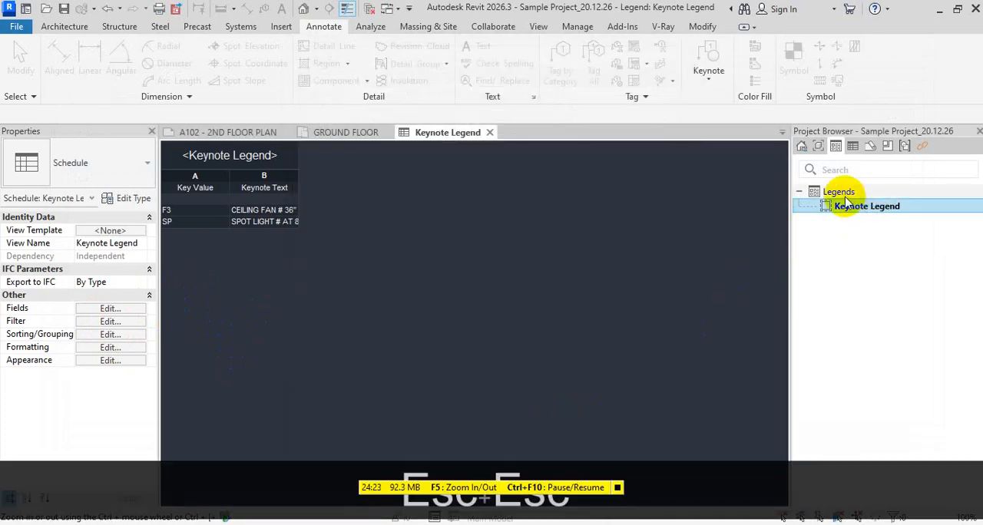
right_click(841, 192)
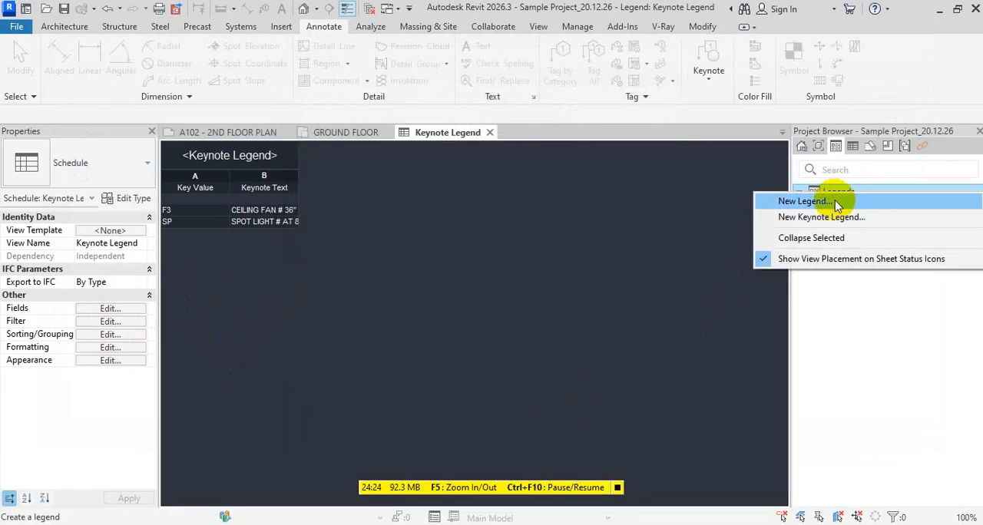
click(903, 350)
click(864, 214)
click(187, 236)
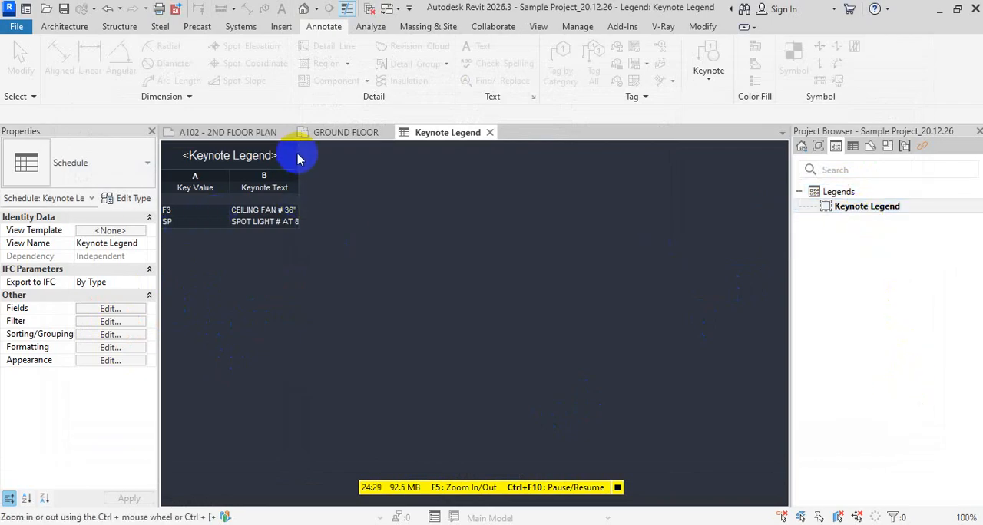
drag(297, 178, 531, 178)
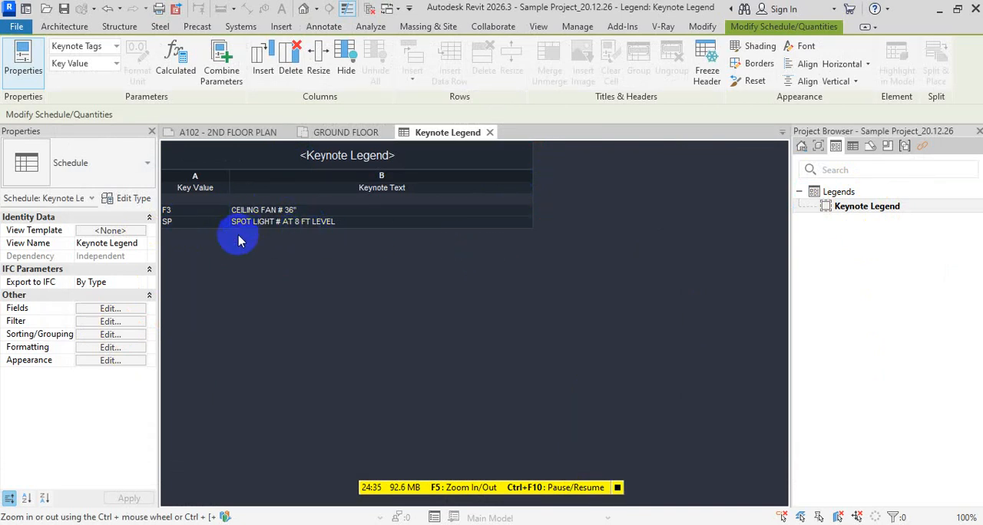
Place the Keynote Legend on sheet A102 - 2ND FLOOR PLAN, between the plan and the title block
click(848, 208)
click(818, 148)
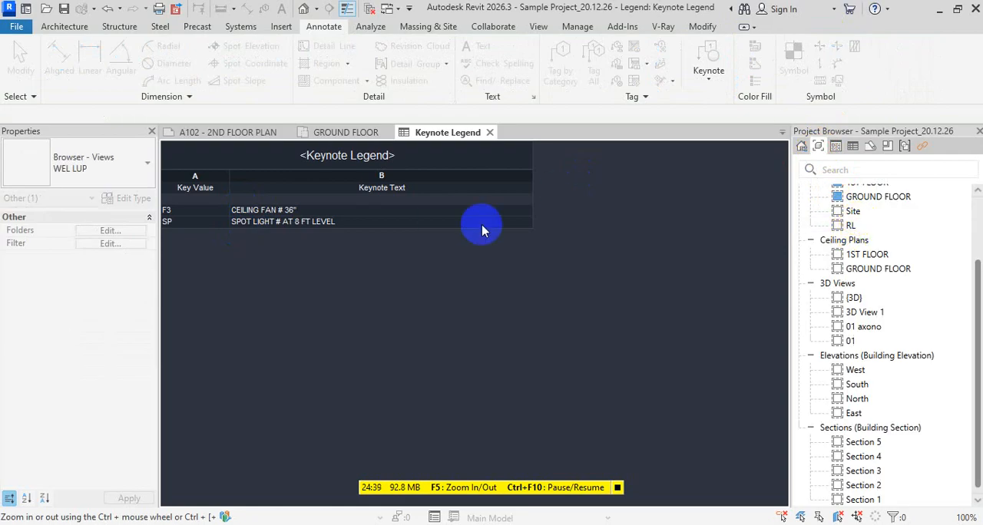
click(231, 132)
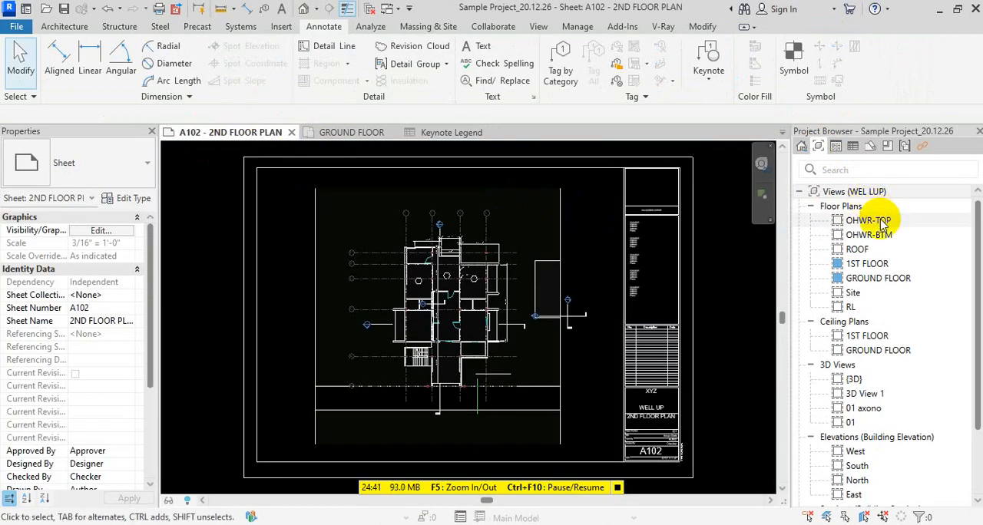
click(845, 147)
drag(864, 207, 594, 264)
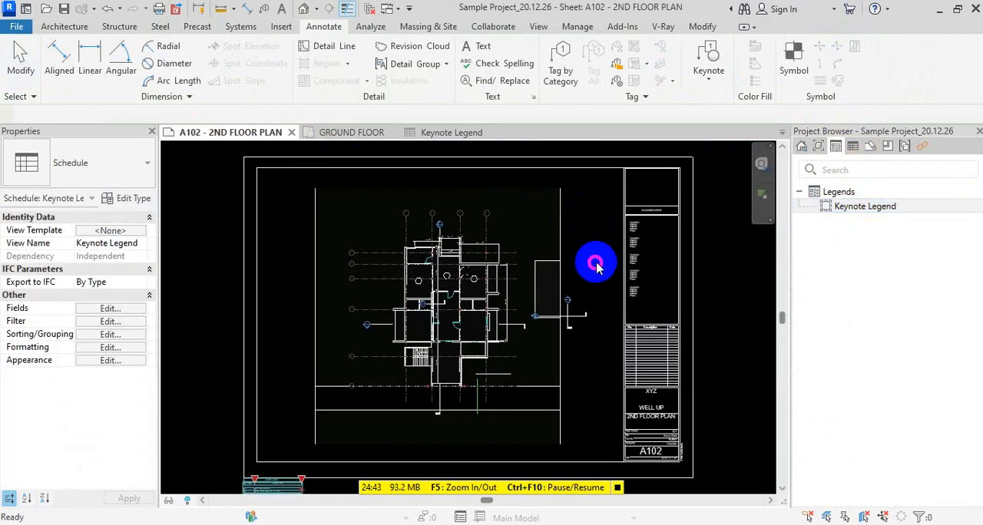
click(593, 238)
scroll(597, 236, up, 2)
scroll(596, 237, up, 4)
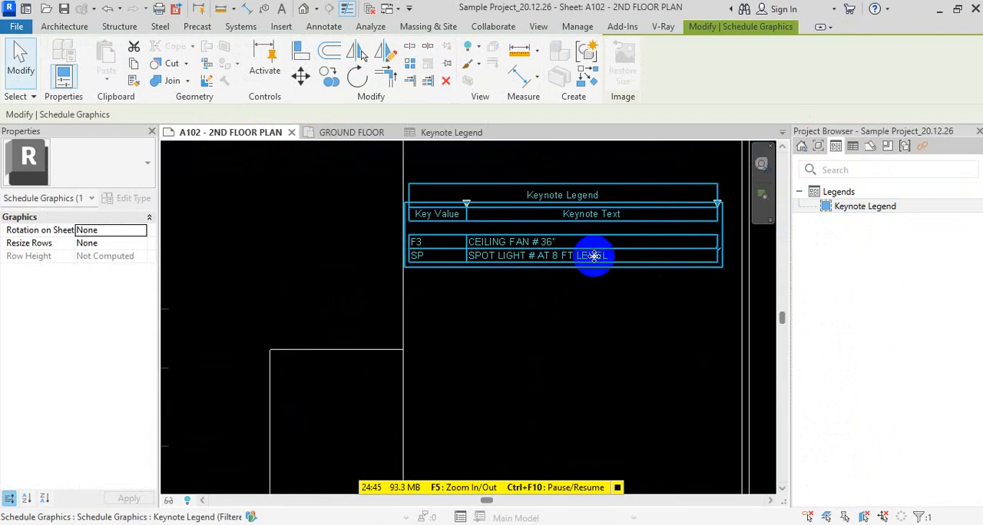
Narrow the placed legend's Keynote Text column and move the legend away from the plan's edge toward the title block
drag(732, 240, 629, 240)
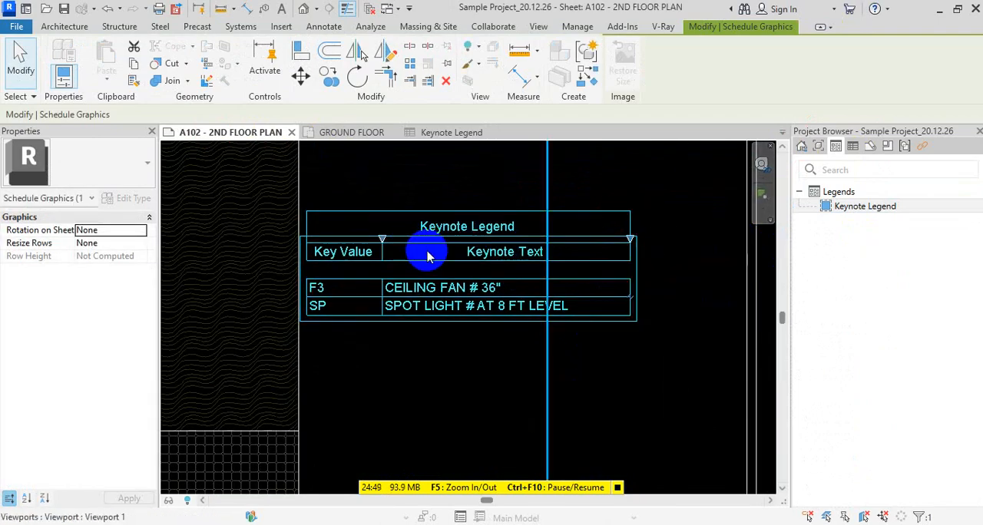
drag(433, 241, 520, 244)
scroll(537, 322, down, 2)
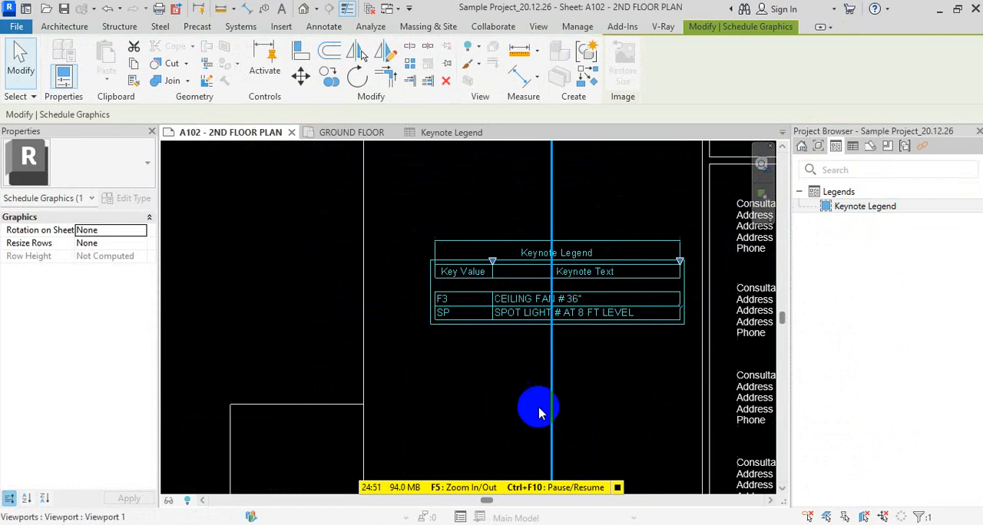
click(498, 372)
Compare the F3 and SP keynote tags on the sheet's plan with the entries in the placed legend
scroll(435, 298, down, 2)
middle_drag(454, 347, 428, 259)
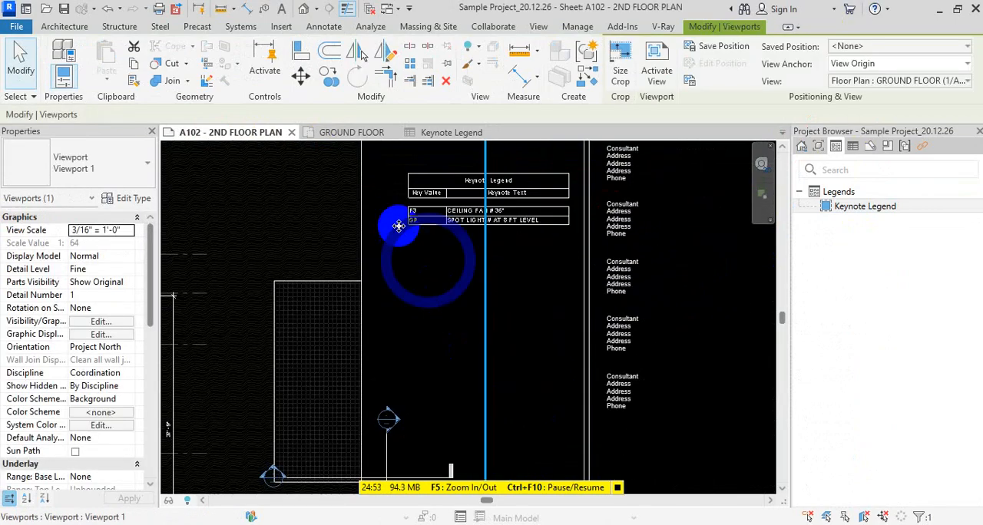
scroll(407, 215, up, 4)
scroll(425, 227, down, 3)
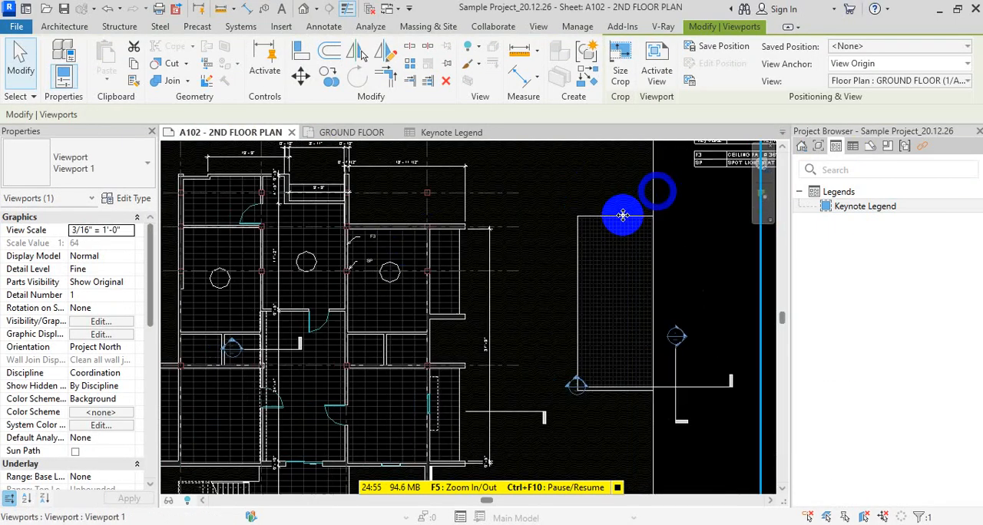
scroll(353, 286, up, 3)
scroll(399, 226, up, 3)
middle_drag(458, 238, 419, 316)
scroll(503, 271, up, 3)
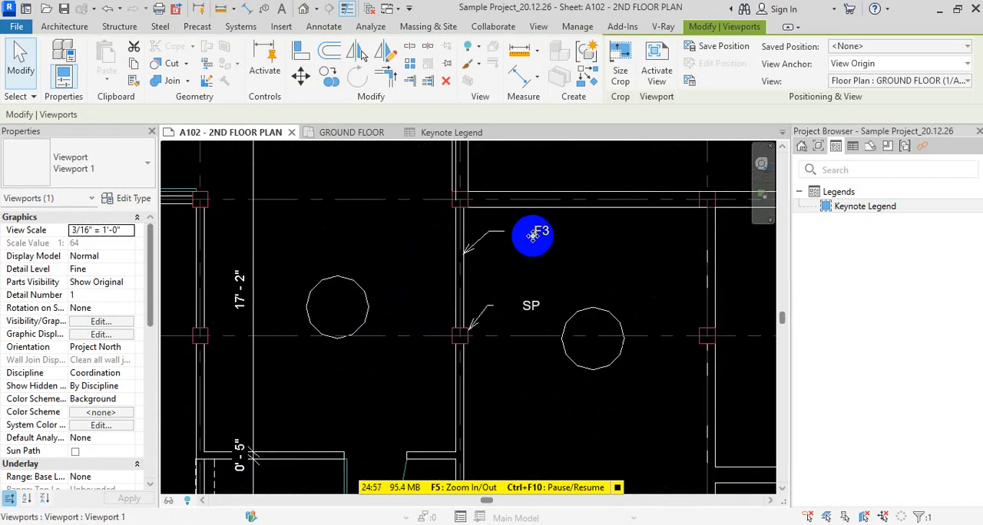
scroll(526, 310, down, 4)
middle_drag(535, 319, 563, 198)
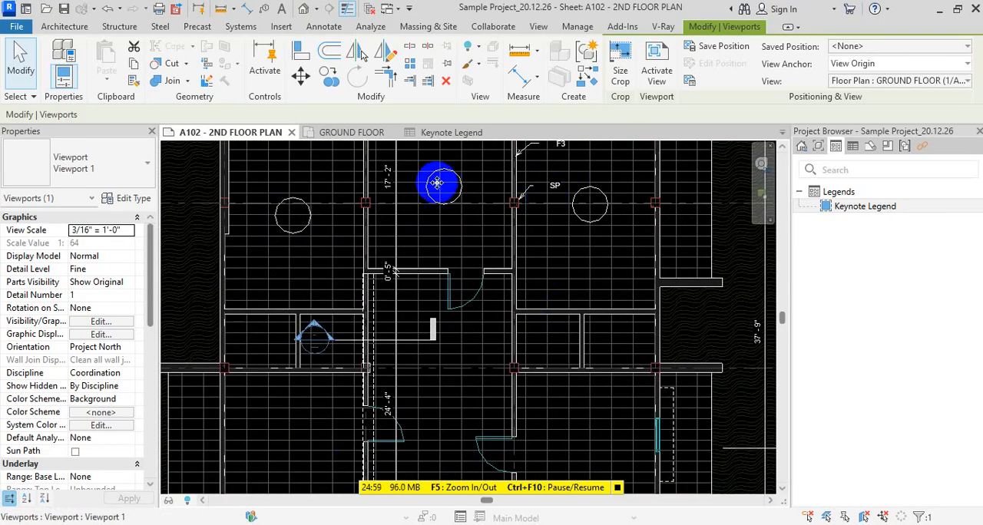
scroll(499, 226, down, 3)
middle_drag(547, 260, 432, 347)
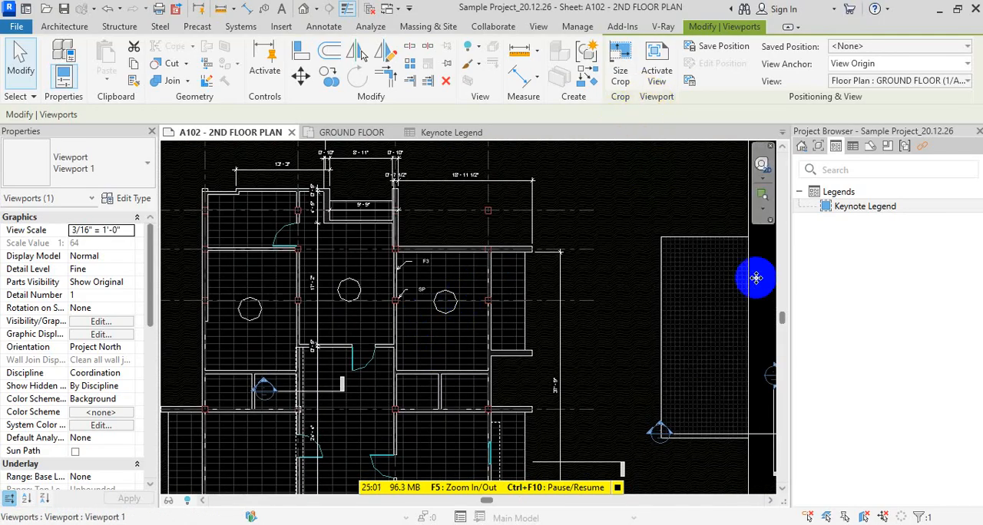
middle_drag(635, 270, 371, 275)
middle_drag(573, 218, 638, 233)
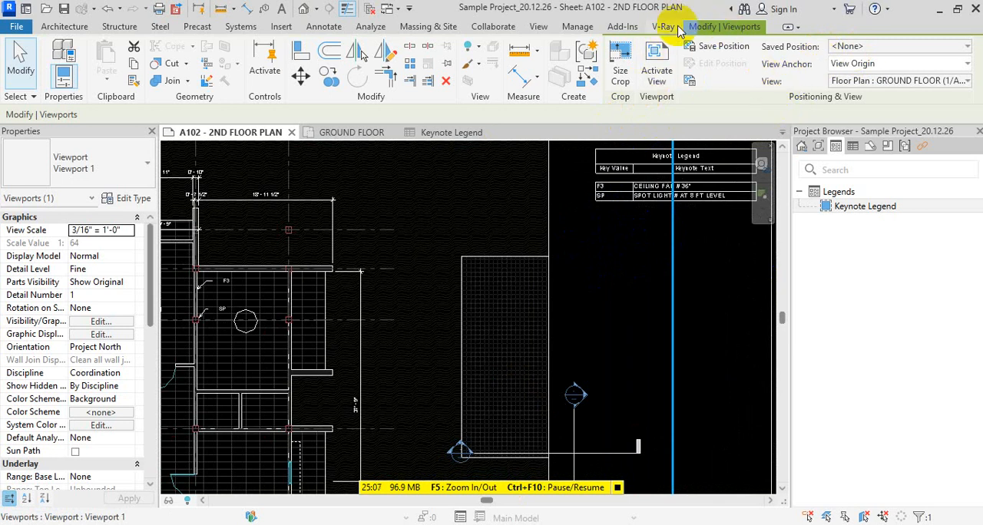
key(Escape)
key(Escape)
key(Escape)
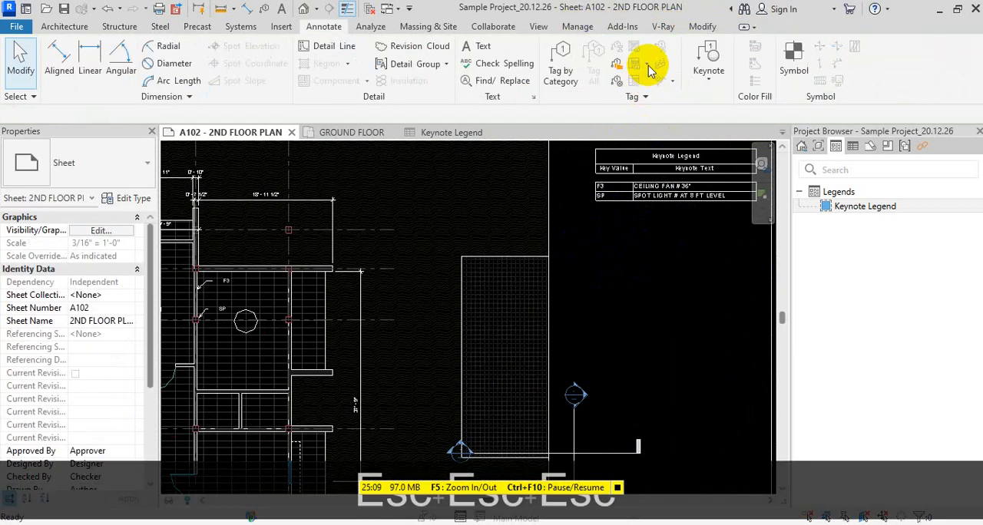
Try to place an Element Keynote on the ground floor plan directly from sheet A102
click(796, 60)
key(Escape)
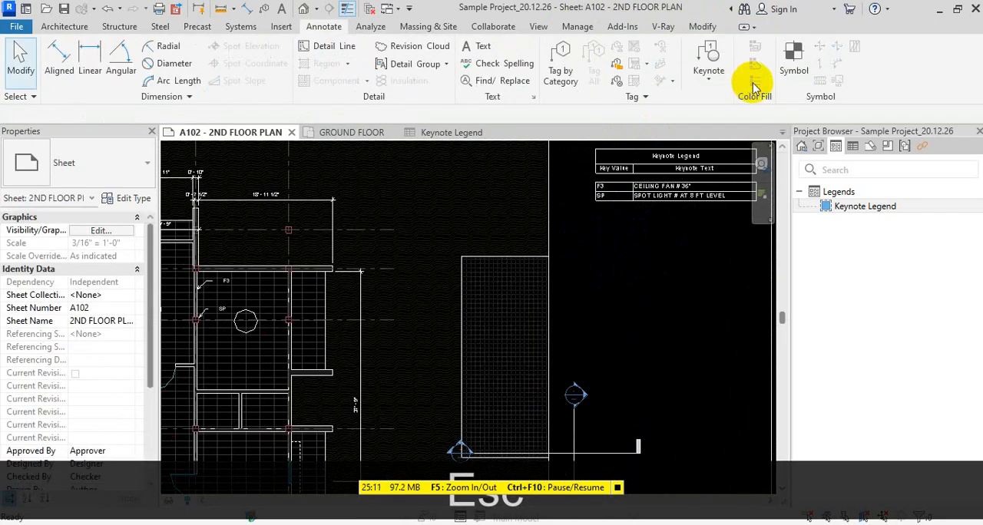
click(708, 78)
click(732, 102)
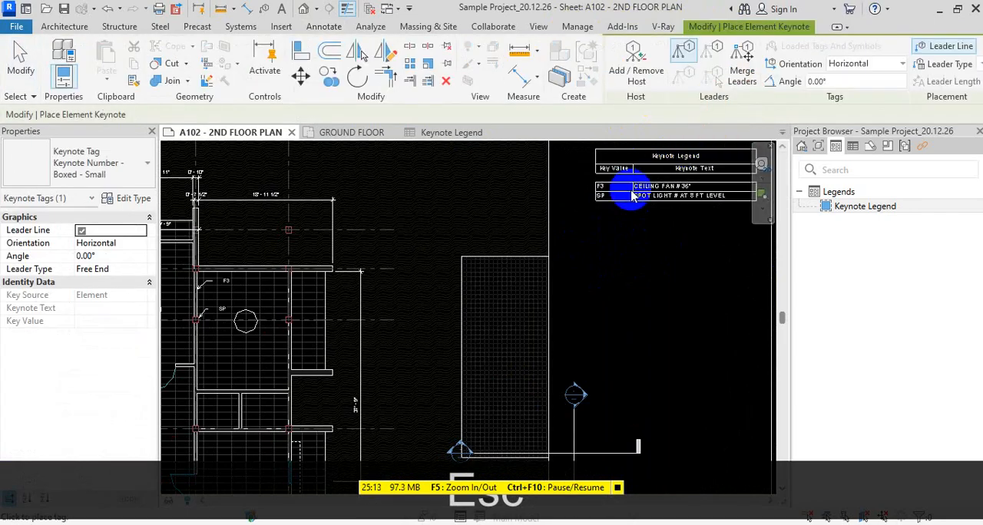
middle_drag(398, 280, 664, 147)
scroll(642, 156, down, 1)
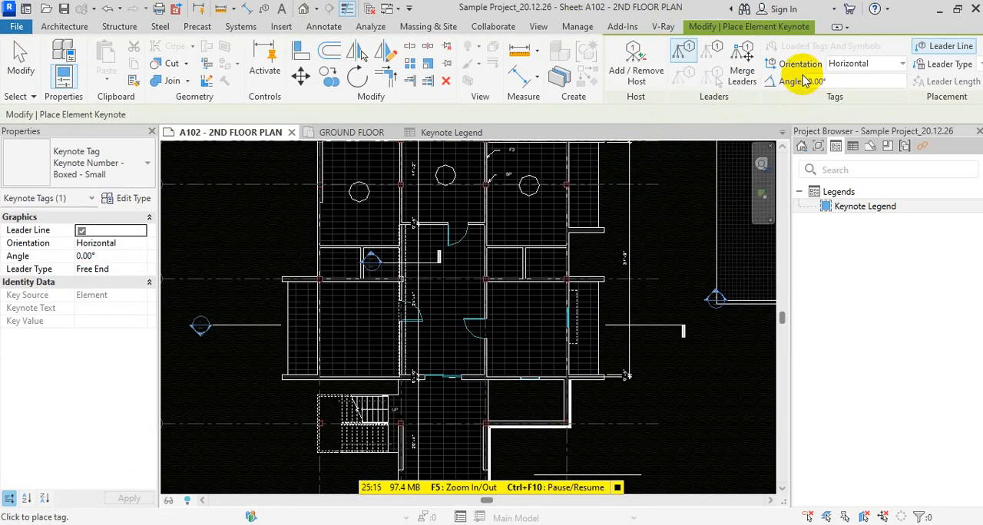
key(Escape)
click(706, 79)
click(731, 102)
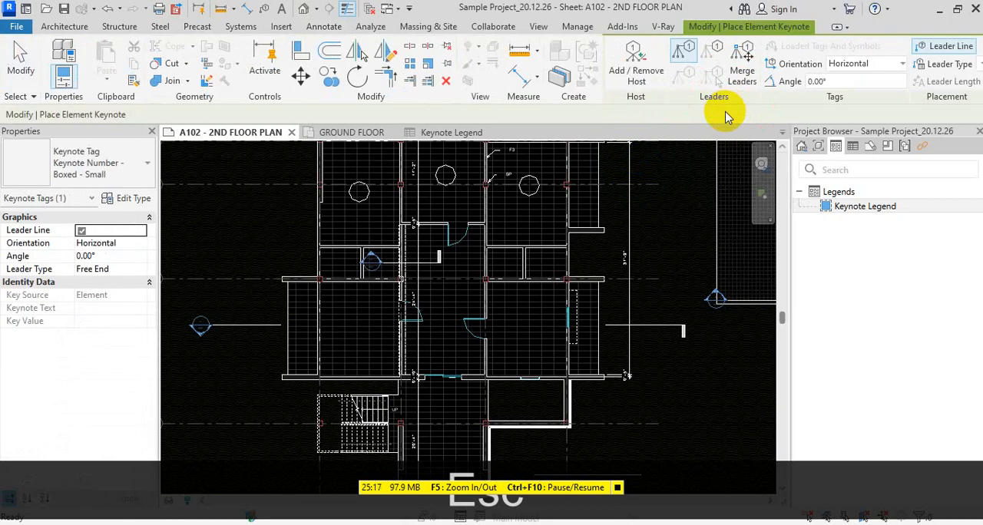
key(Escape)
click(707, 77)
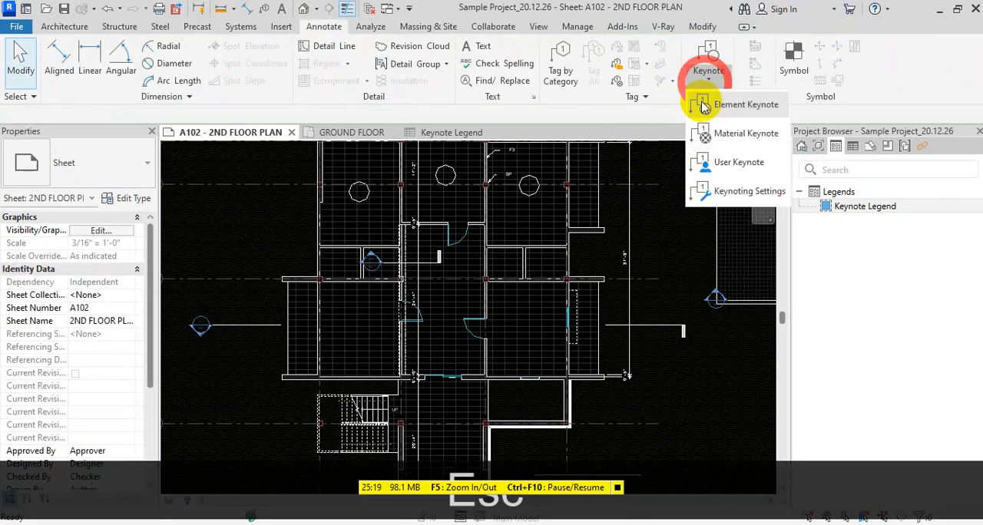
click(706, 104)
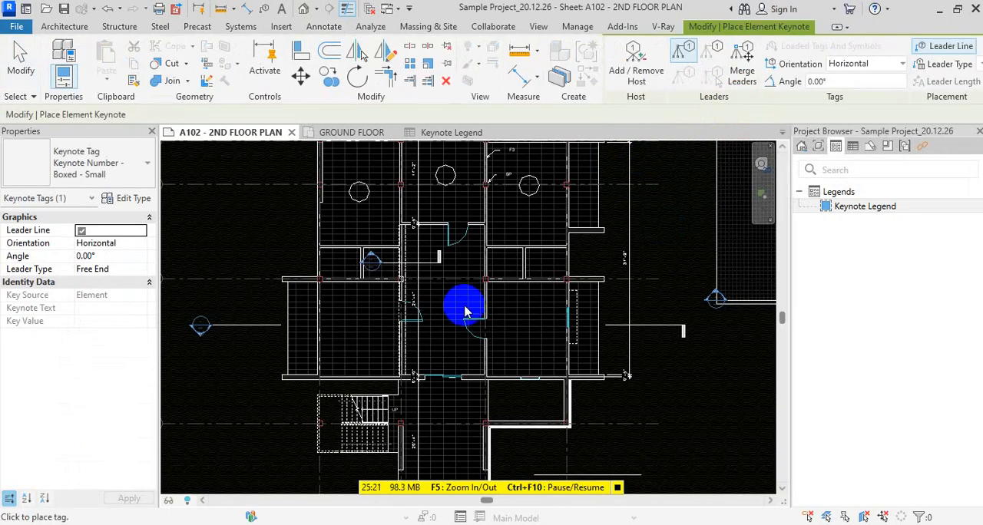
scroll(464, 311, up, 3)
scroll(539, 237, down, 5)
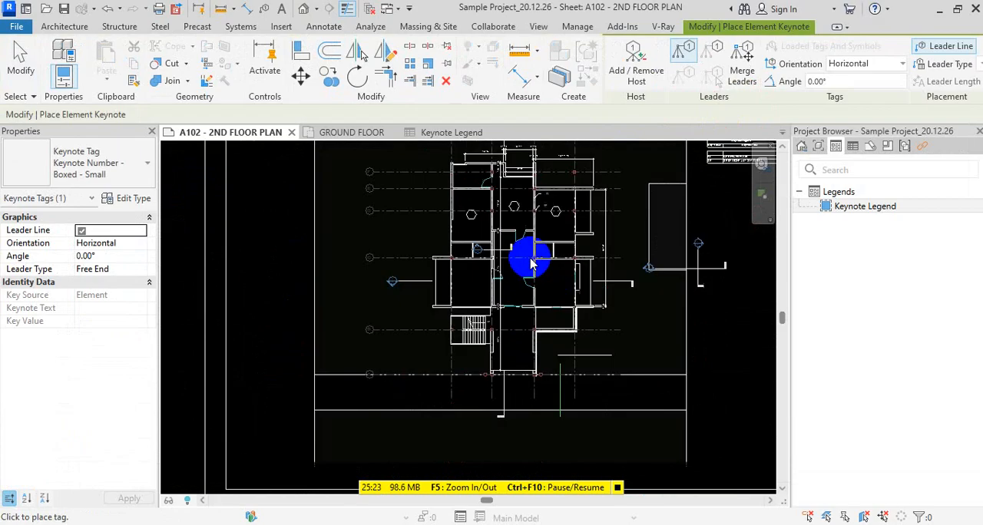
scroll(532, 262, down, 3)
In the GROUND FLOOR plan, place an Element Keynote with a leader on the floor edge at the stair's first step
click(822, 150)
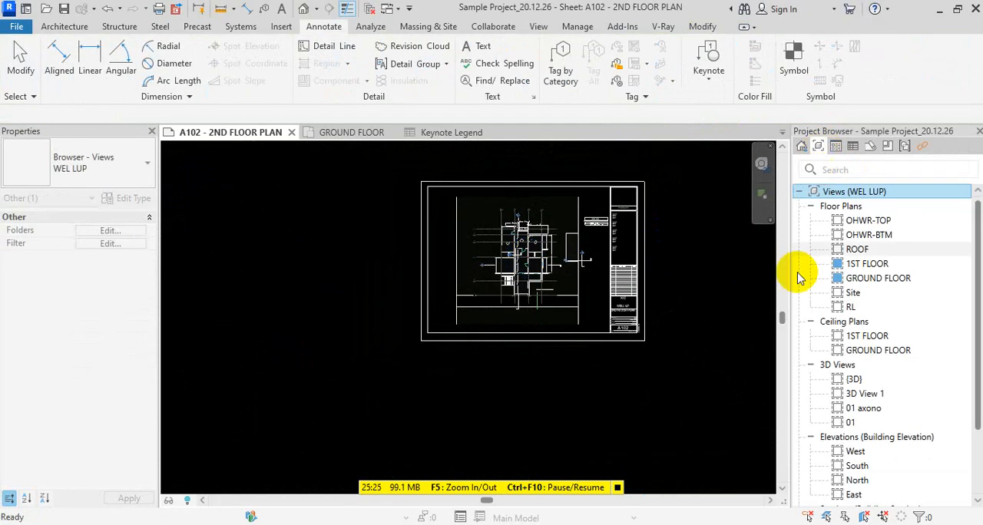
double_click(854, 278)
middle_drag(388, 320, 463, 246)
click(708, 73)
click(722, 104)
scroll(553, 275, up, 6)
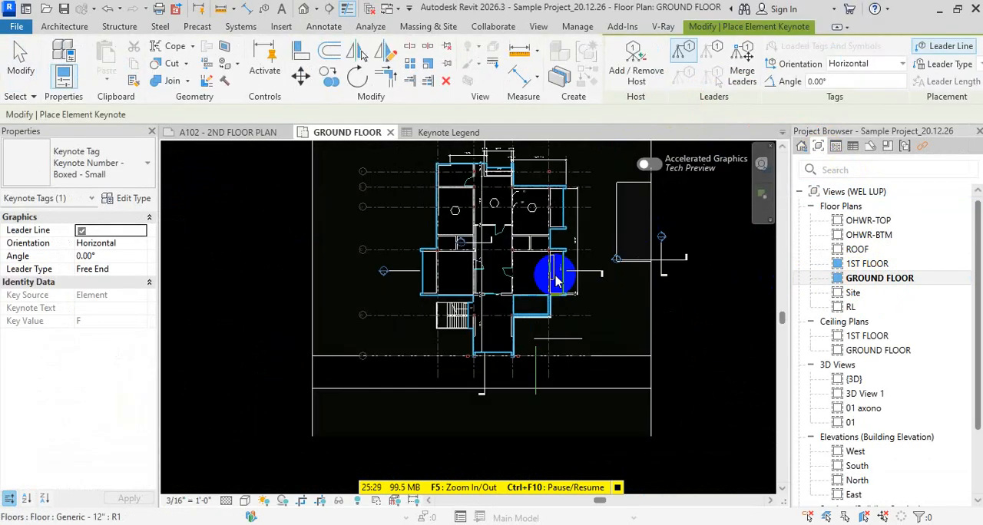
scroll(353, 296, up, 3)
scroll(362, 291, up, 1)
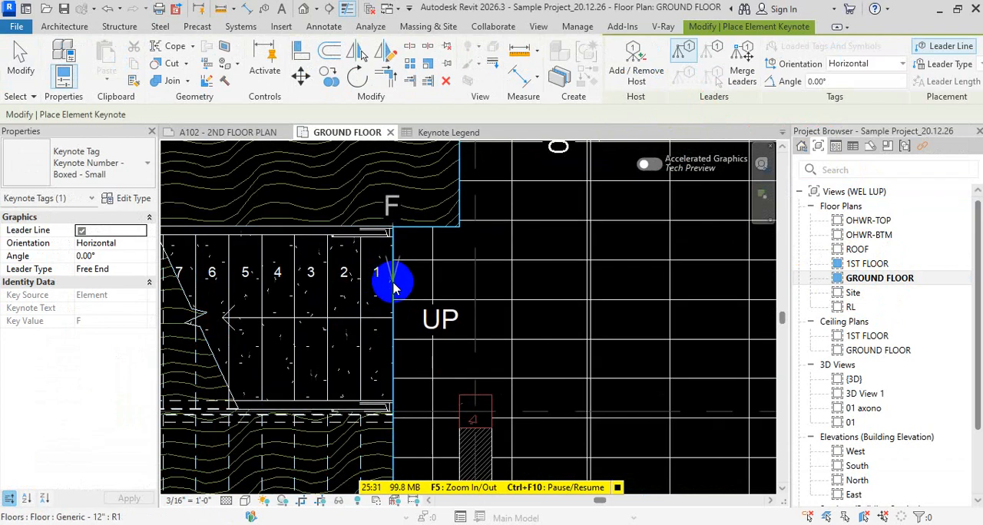
click(392, 291)
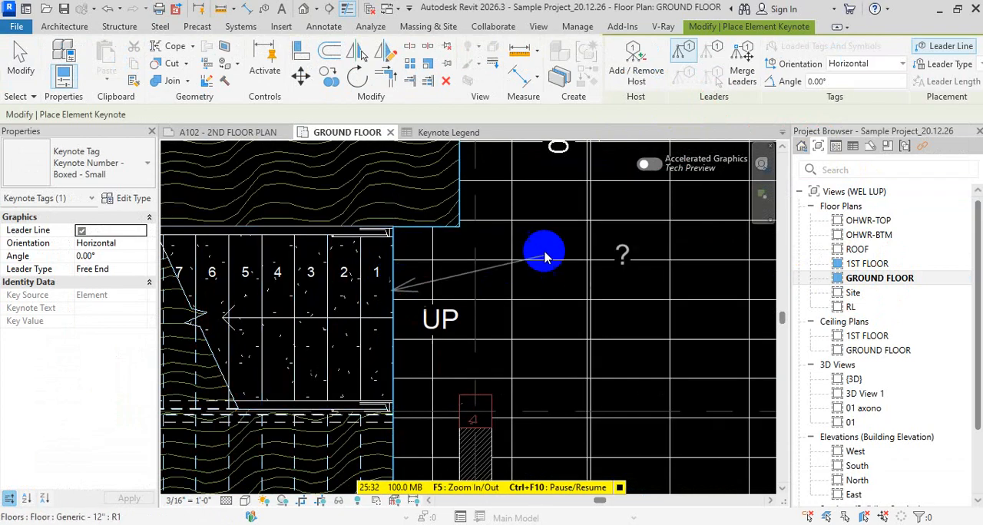
click(498, 206)
click(556, 209)
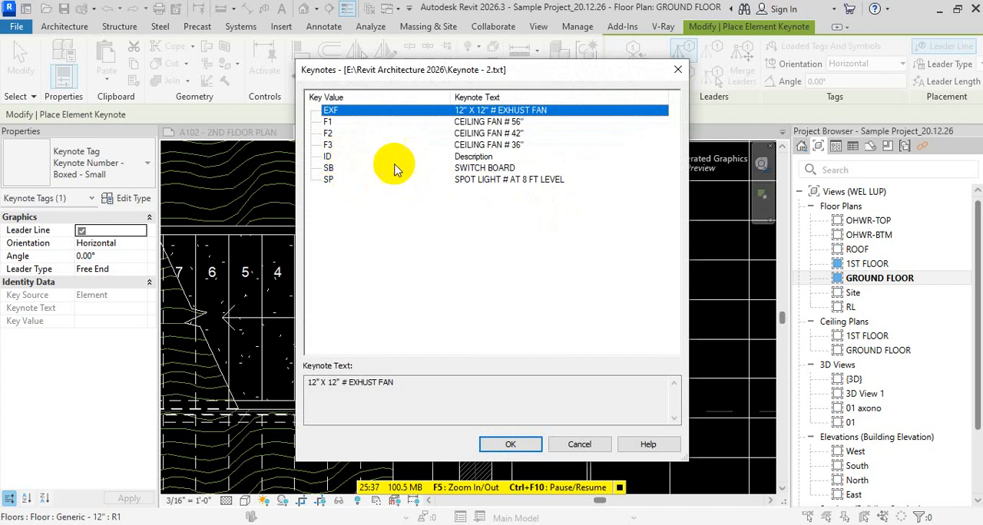
Assign the SB (SWITCH BOARD) keynote to the new tag beside the stair and finish placing keynotes
click(470, 167)
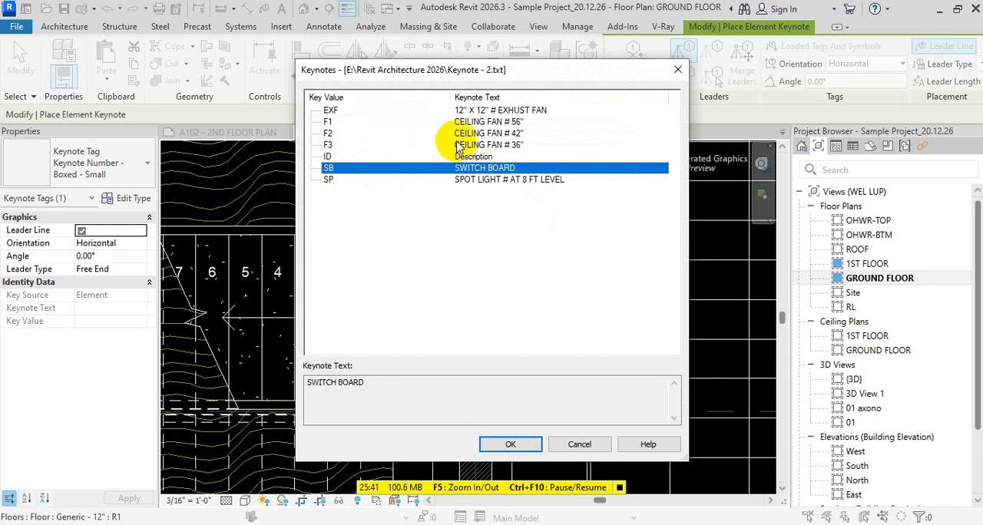
click(511, 444)
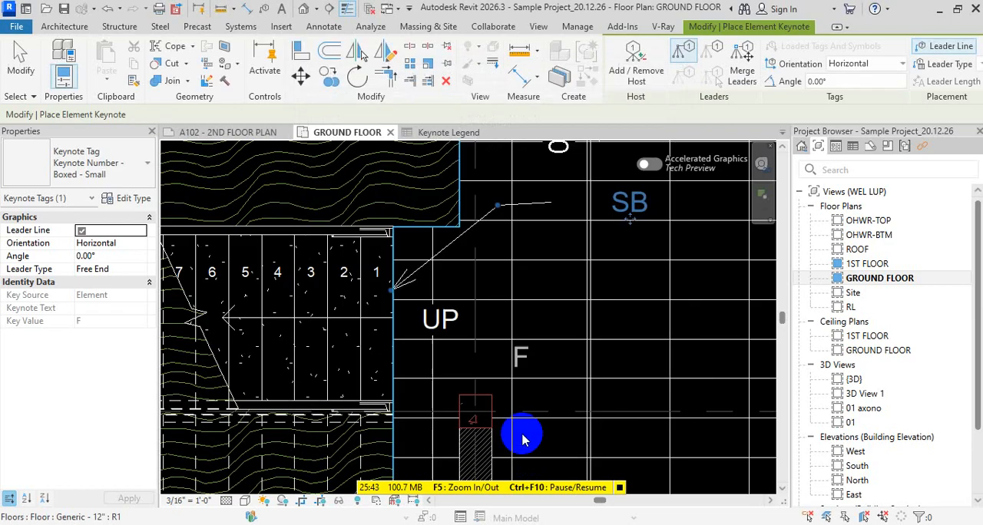
key(Escape)
key(Escape)
Check the entries in the Keynote Legend and in its placed copy on sheet A102
scroll(414, 332, down, 3)
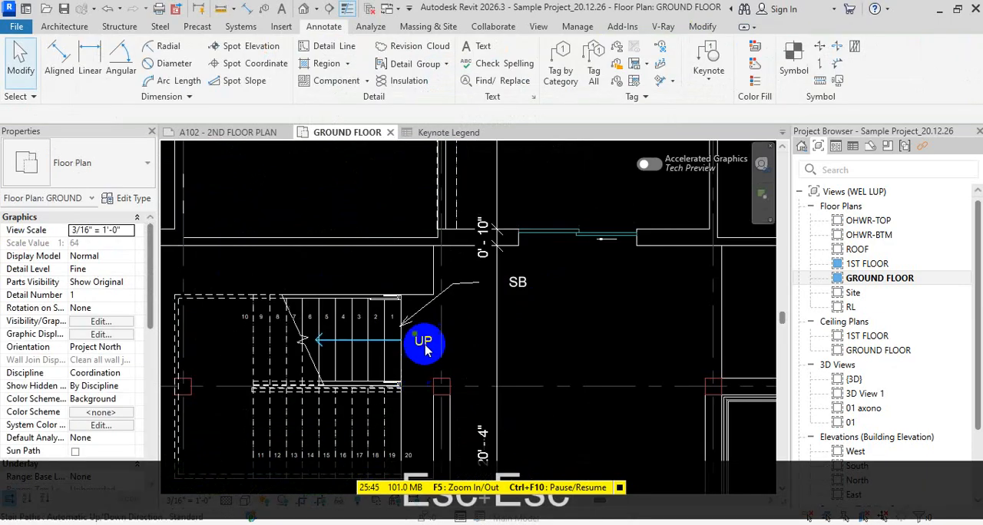
scroll(450, 331, down, 3)
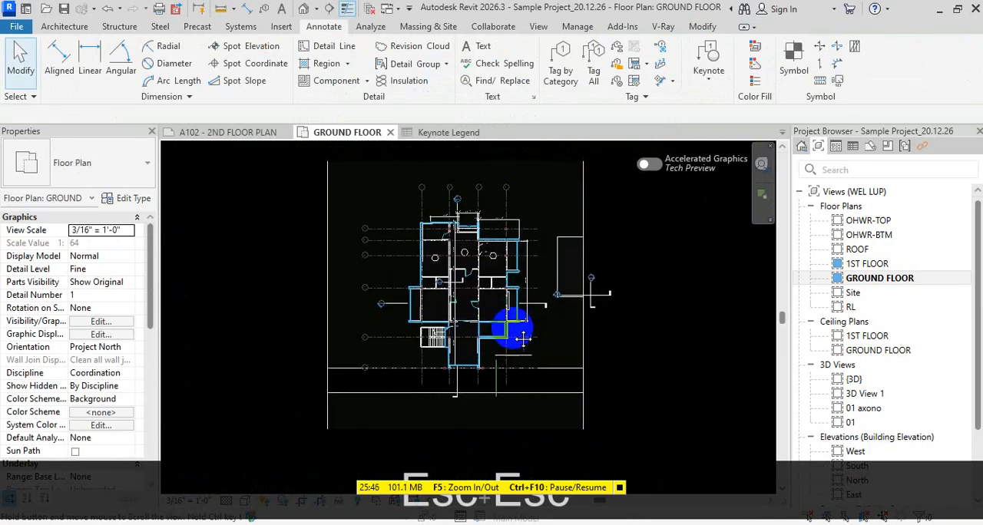
click(434, 132)
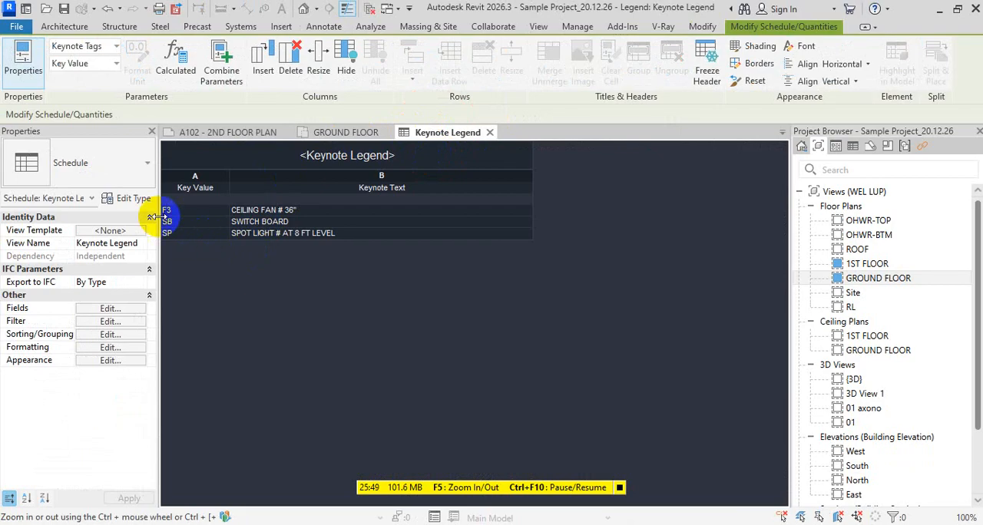
click(234, 132)
scroll(643, 265, up, 10)
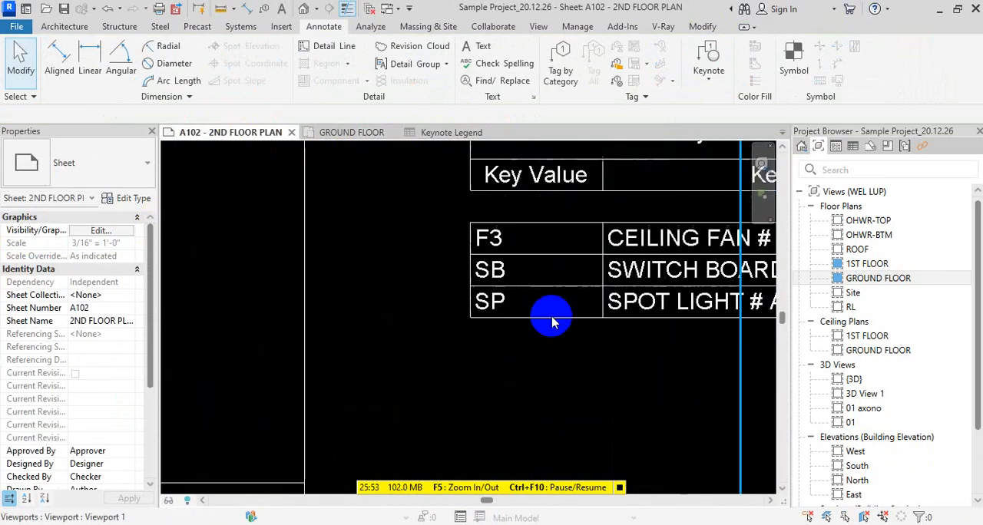
scroll(377, 290, down, 3)
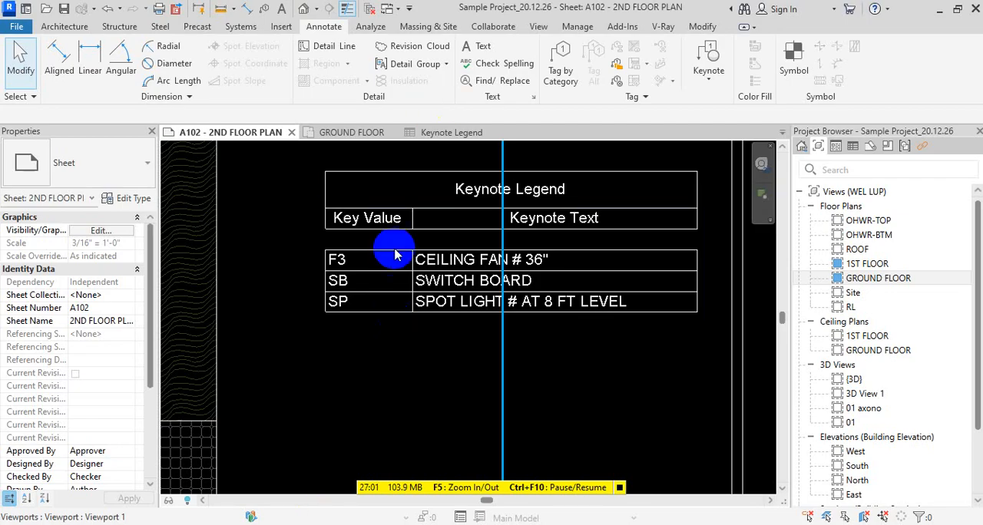
scroll(459, 246, down, 3)
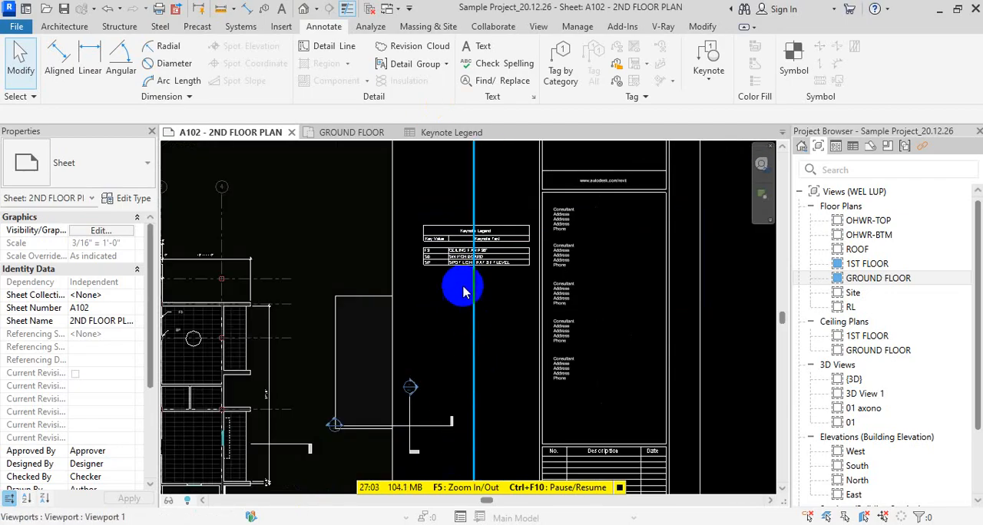
scroll(457, 276, up, 4)
scroll(477, 265, down, 1)
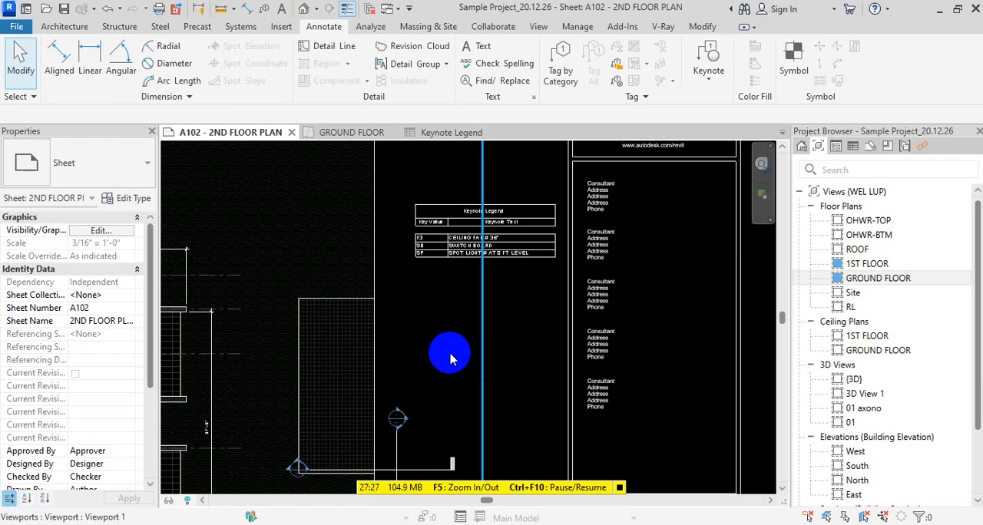
scroll(533, 192, up, 4)
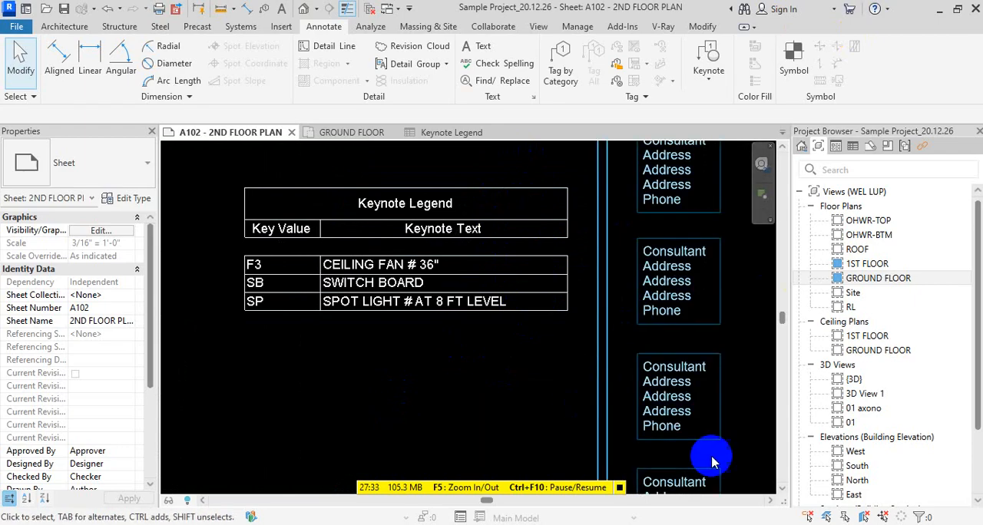
Open the Keynote - 2 text file from the Revit Architecture 2026 folder and add an HT column heading after Description
click(402, 522)
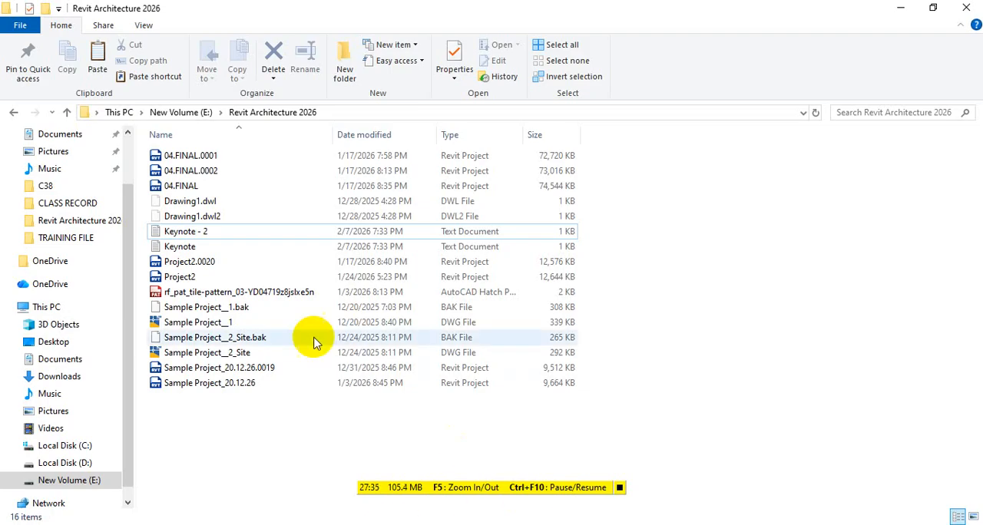
click(207, 232)
double_click(207, 231)
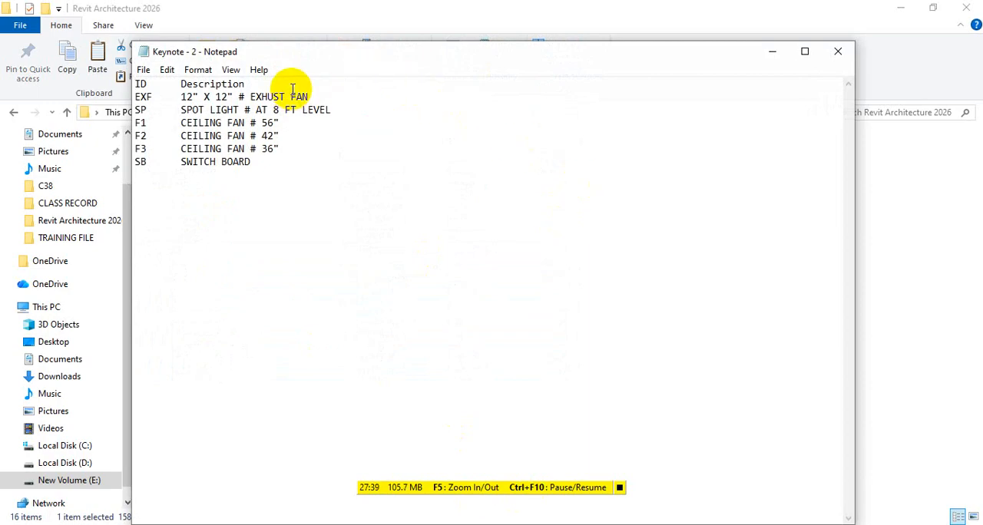
key(Tab)
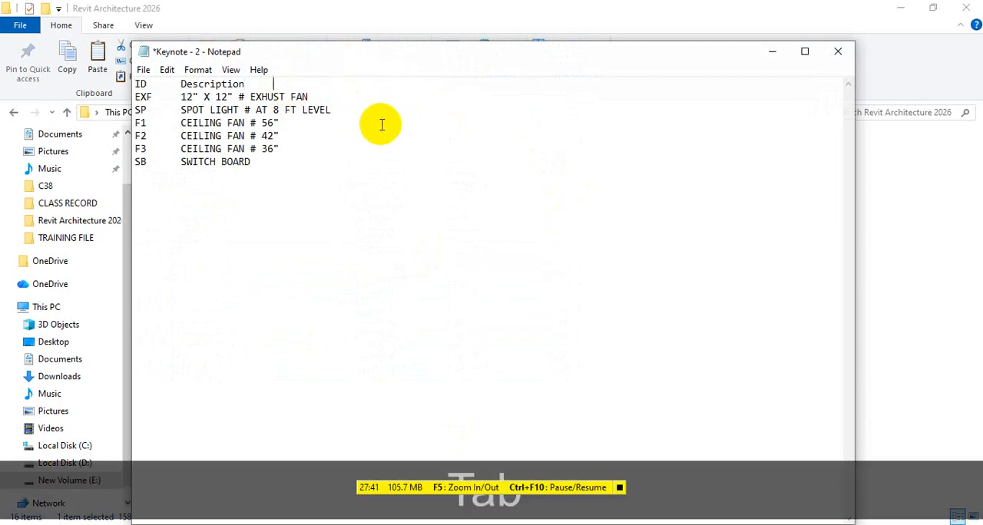
key(Tab)
key(BackSpace)
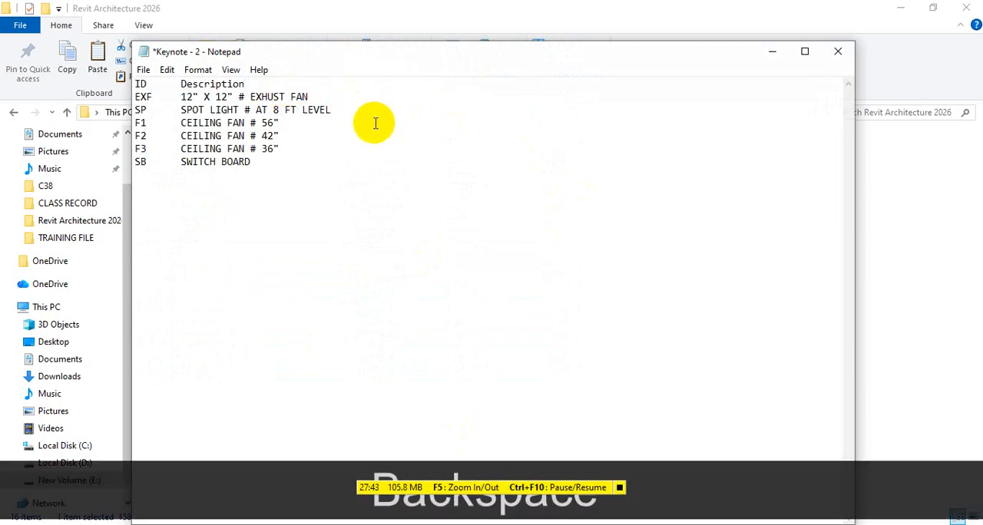
text(HT)
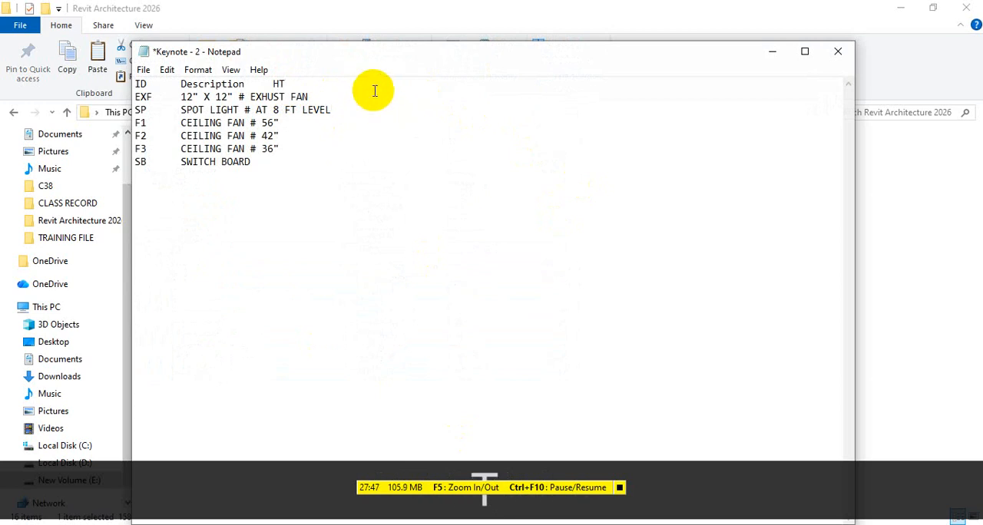
In the HT column, enter 10' for the EXF exhaust fan line and 20' for the SP spot light line
click(374, 89)
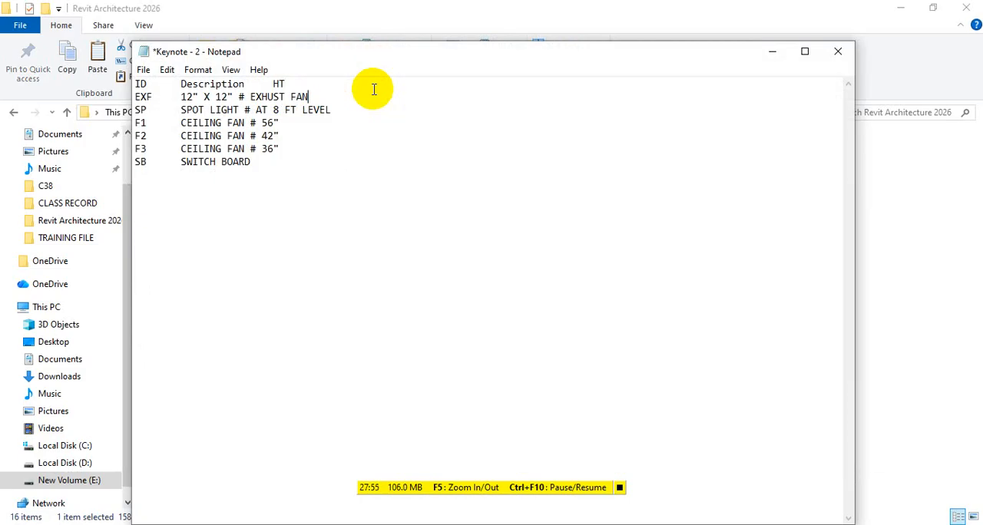
key(Tab)
text(10)
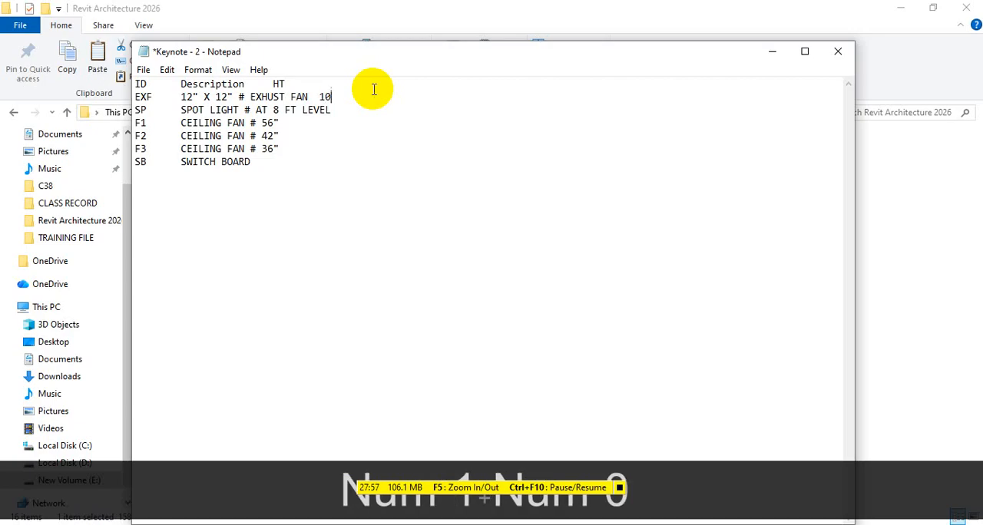
text(')
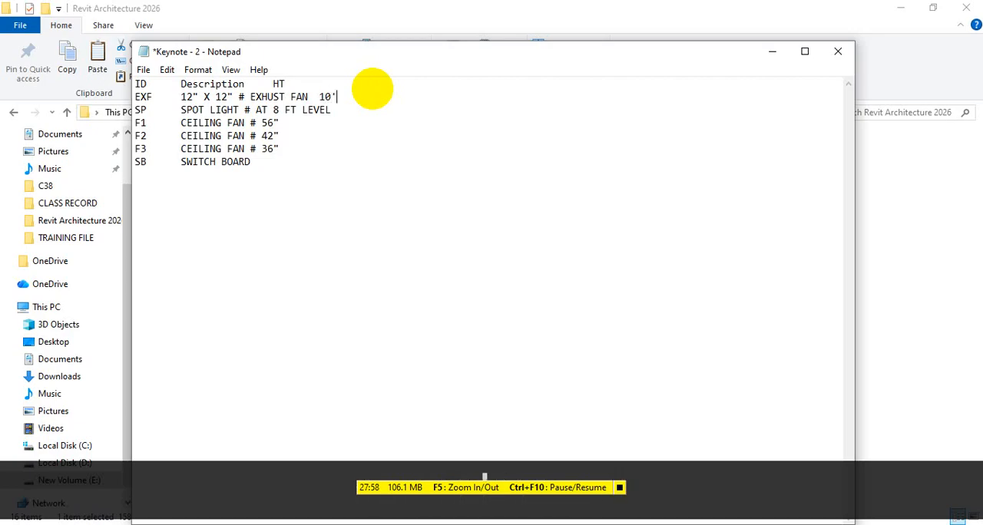
click(374, 118)
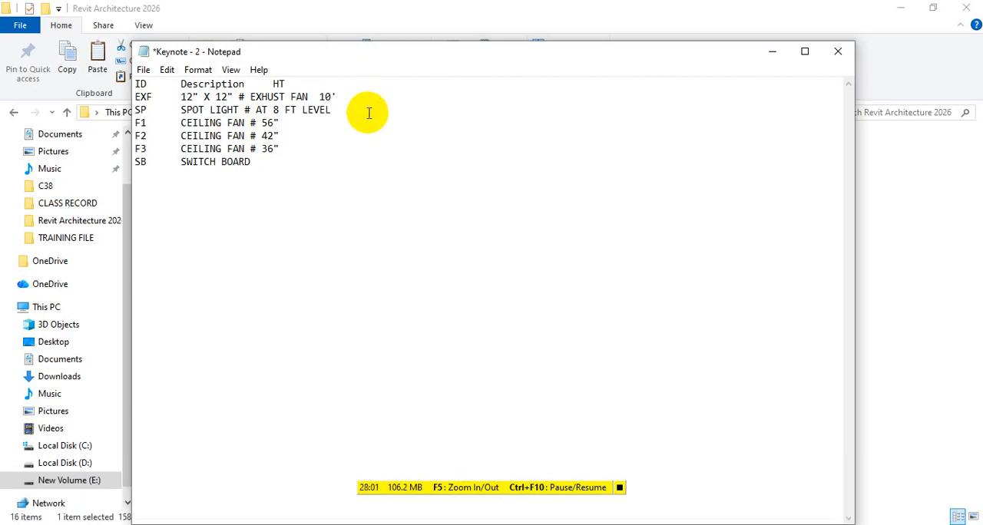
key(Tab)
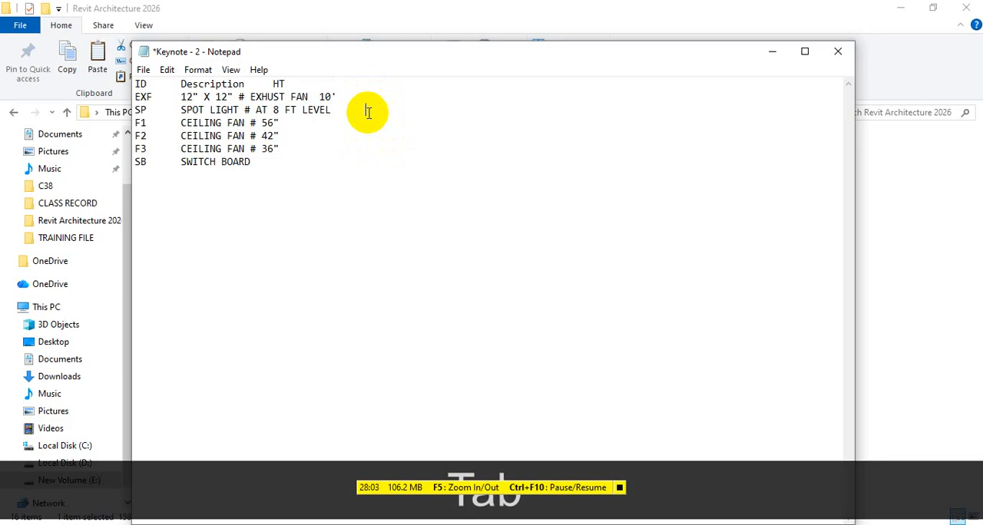
text(20')
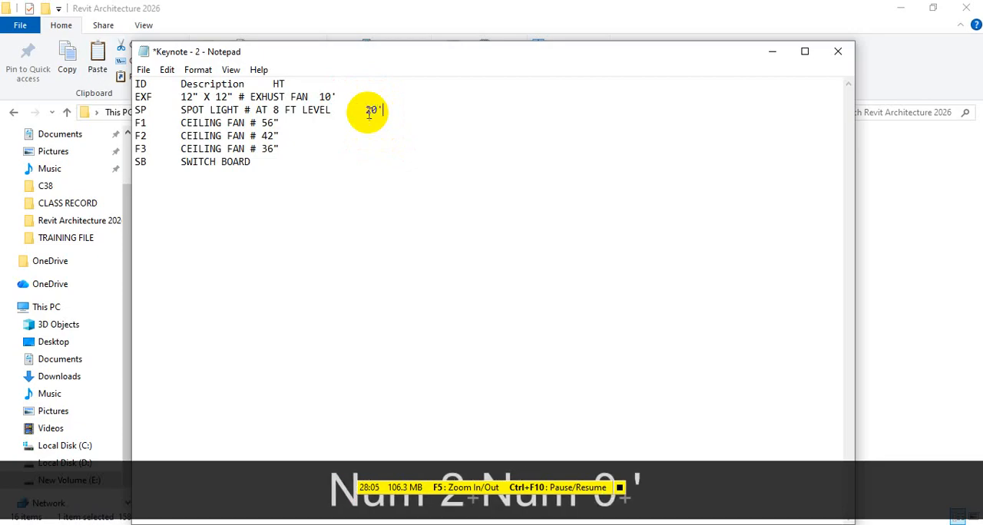
Enter a height of 10' for each of the ceiling fan lines F1, F2 and F3
click(359, 125)
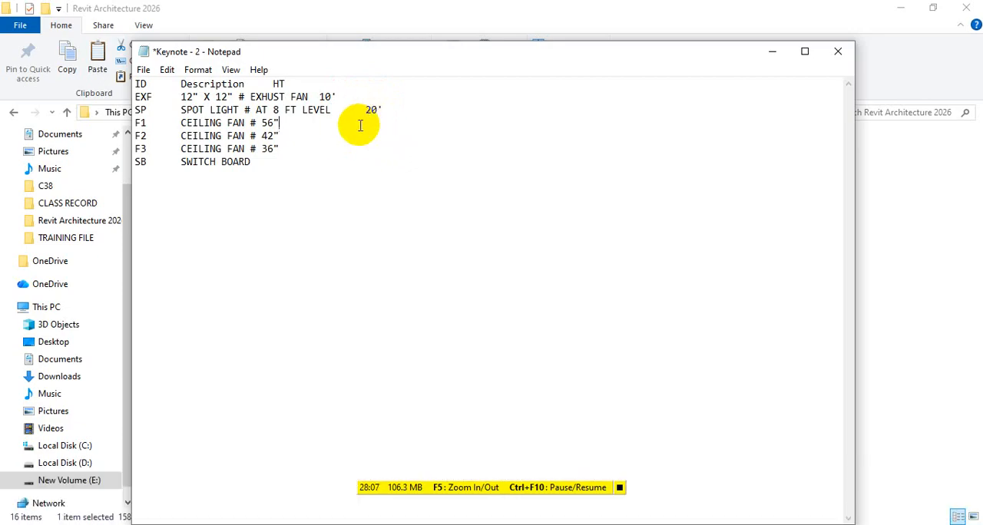
key(Tab)
text(10')
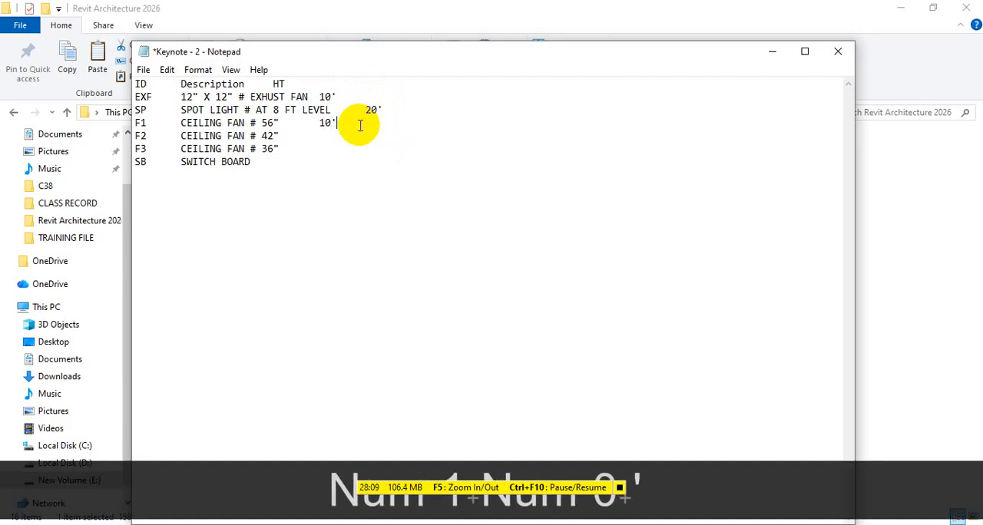
click(340, 137)
key(Tab)
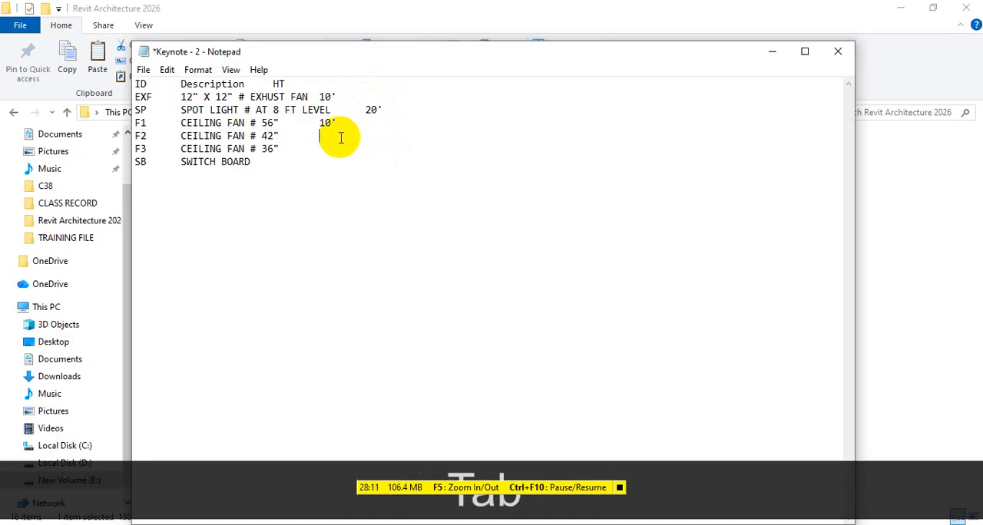
text(10')
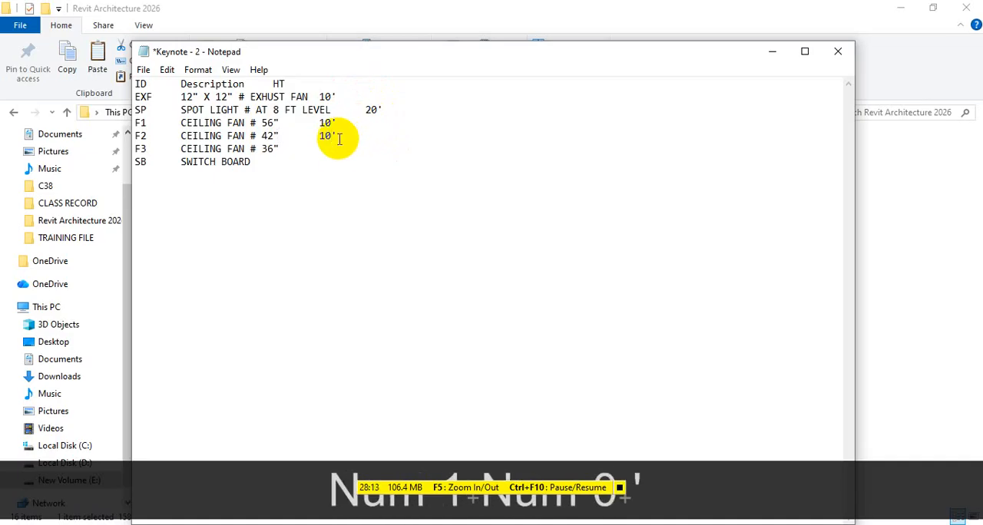
click(318, 148)
key(Tab)
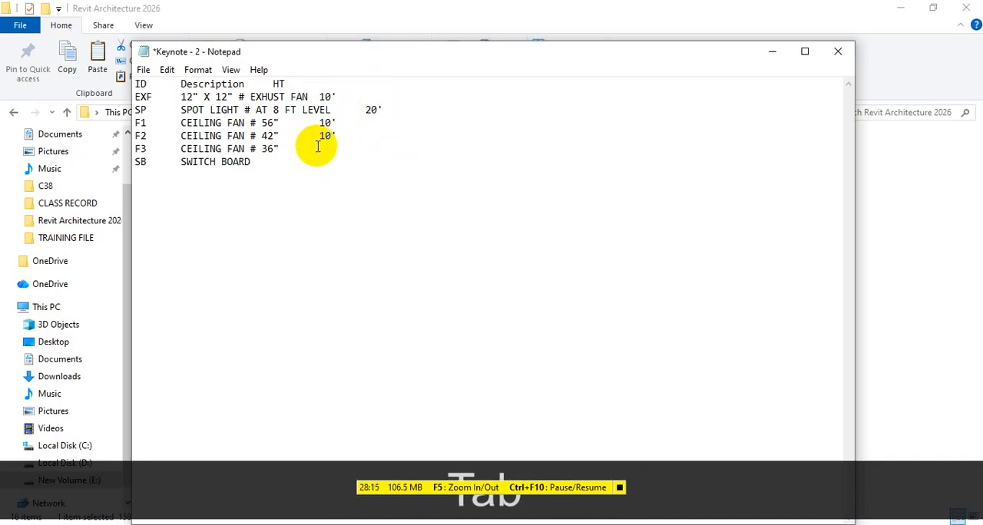
text(10)
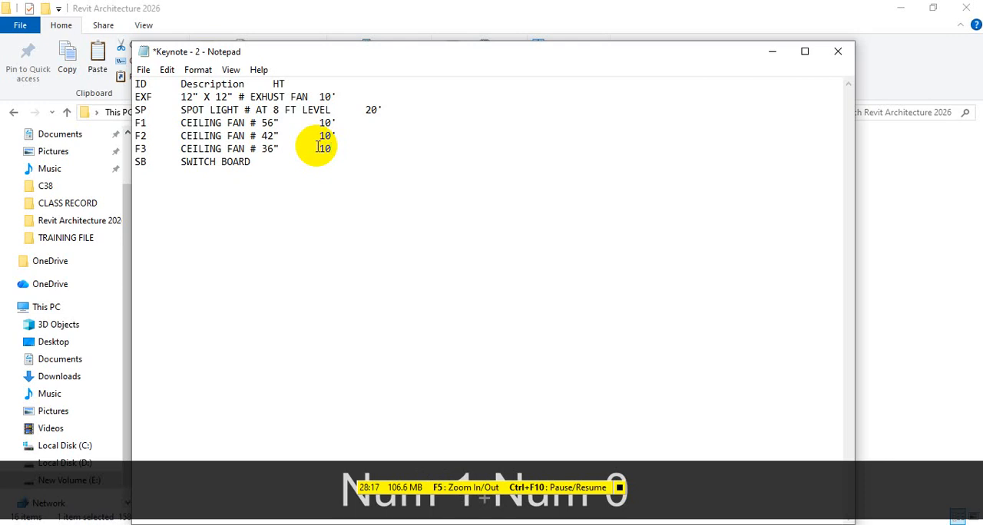
text(')
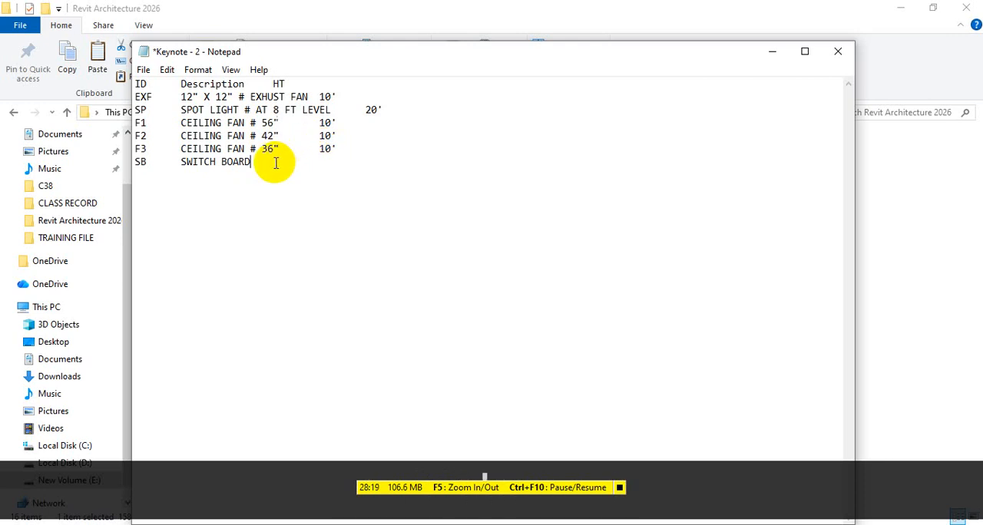
Enter a height of 10' for the SB switch board line and save the keynote file
key(Tab)
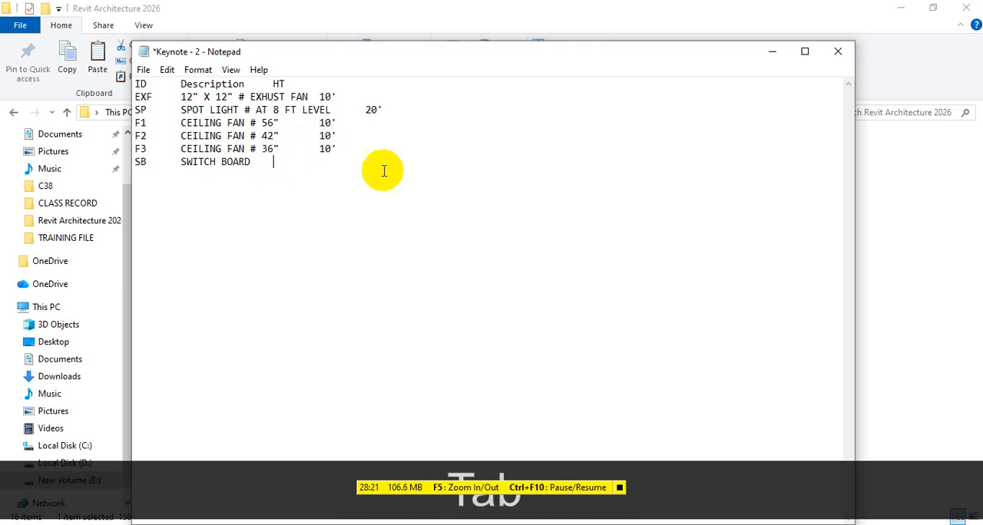
text(10')
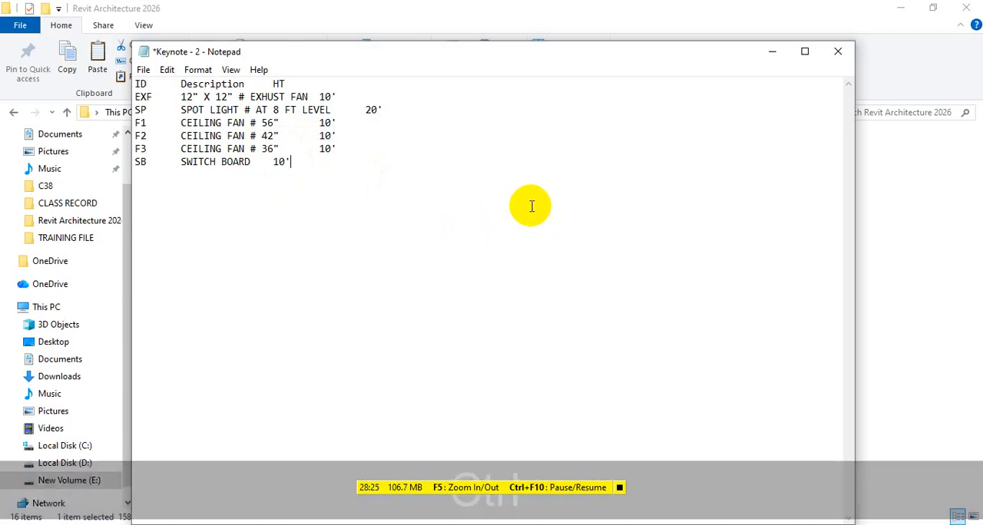
key(ctrl+s)
key(BackSpace)
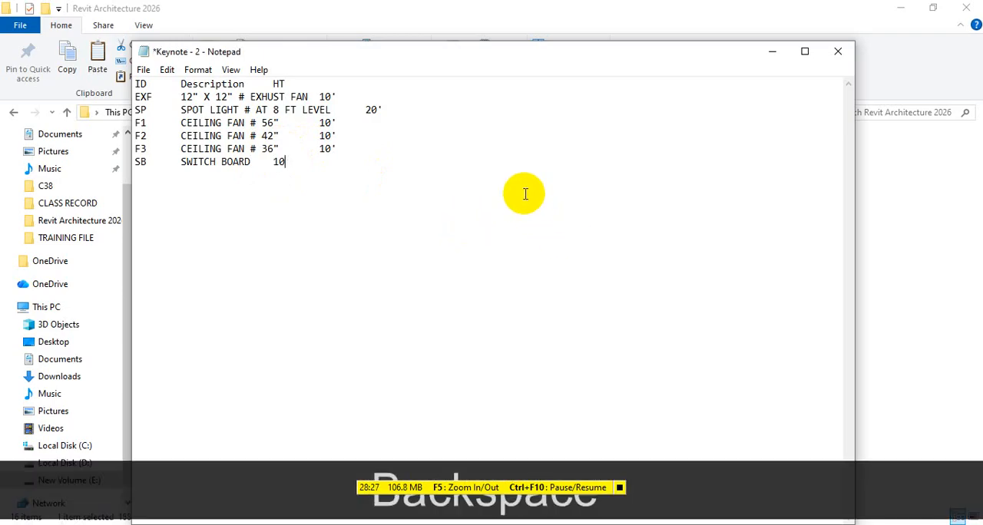
text(')
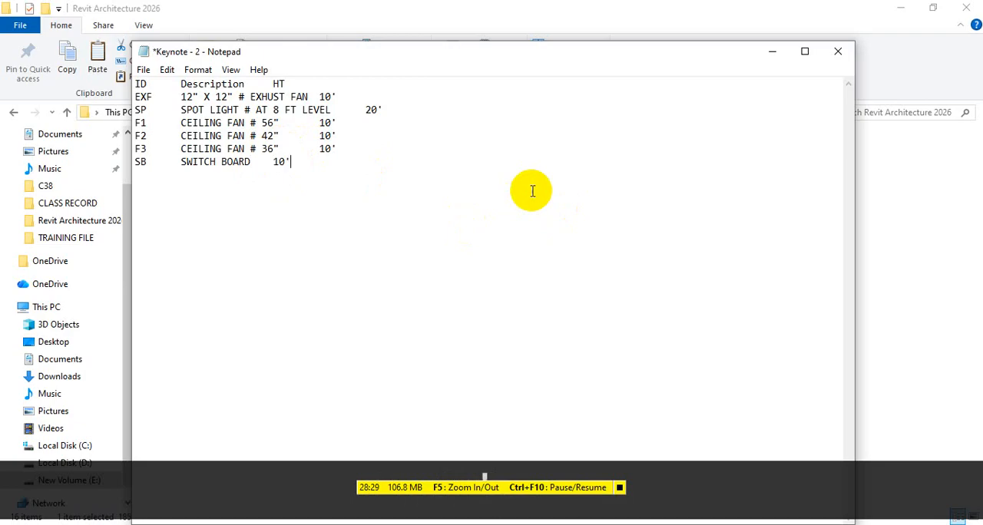
key(ctrl+s)
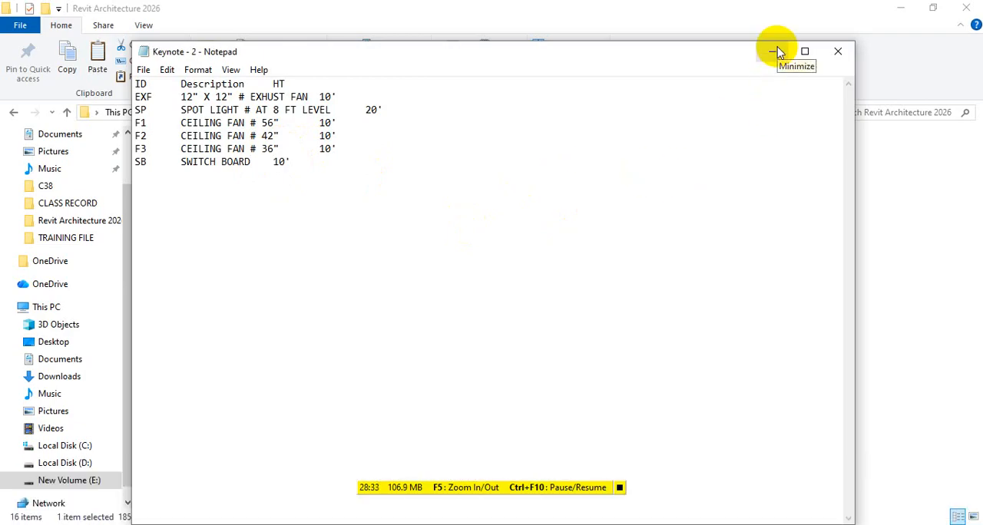
Close the Keynote - 2 text file and switch back to sheet A102 in Revit
click(776, 51)
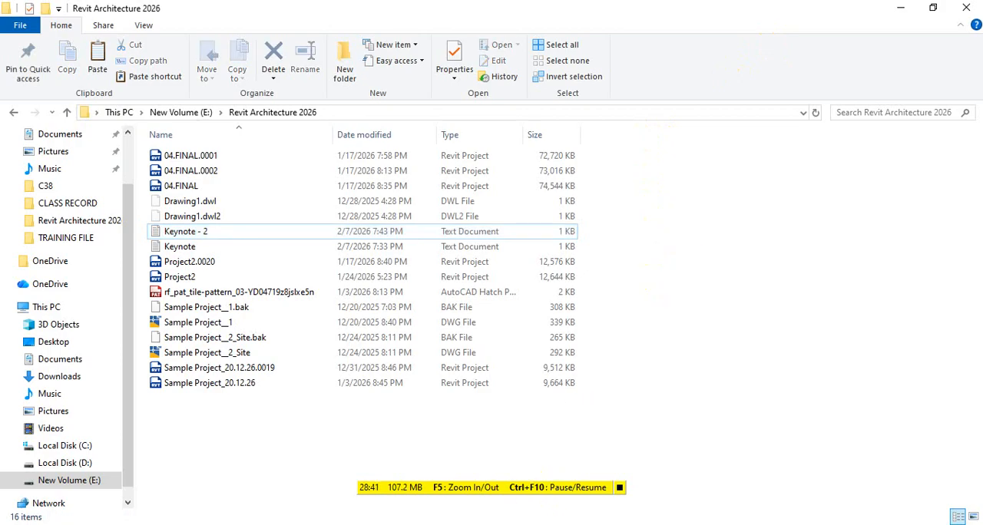
mouse_move(544, 524)
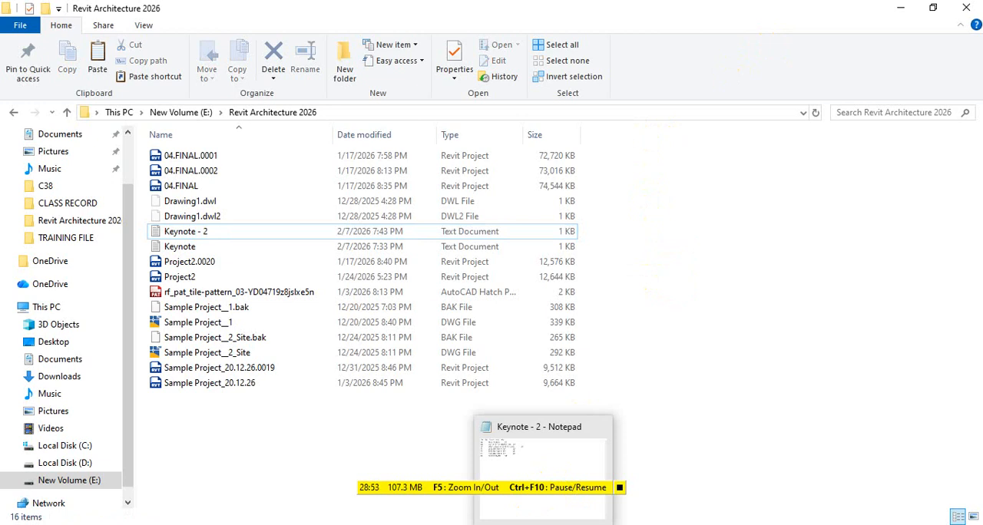
click(592, 488)
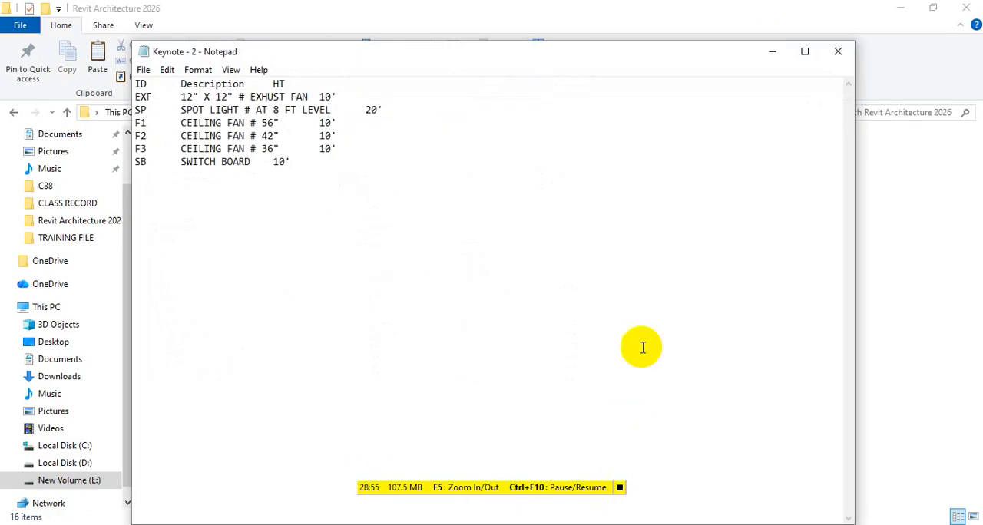
click(843, 51)
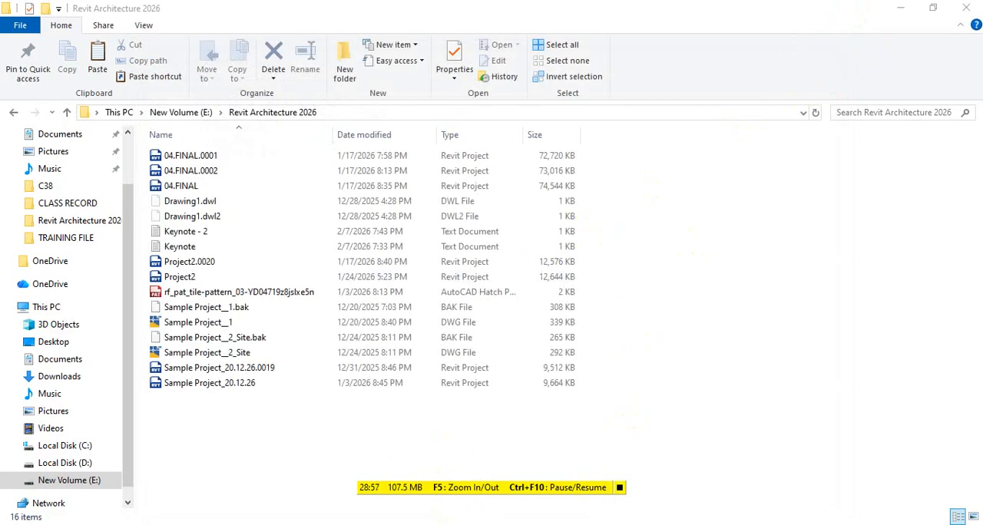
click(460, 523)
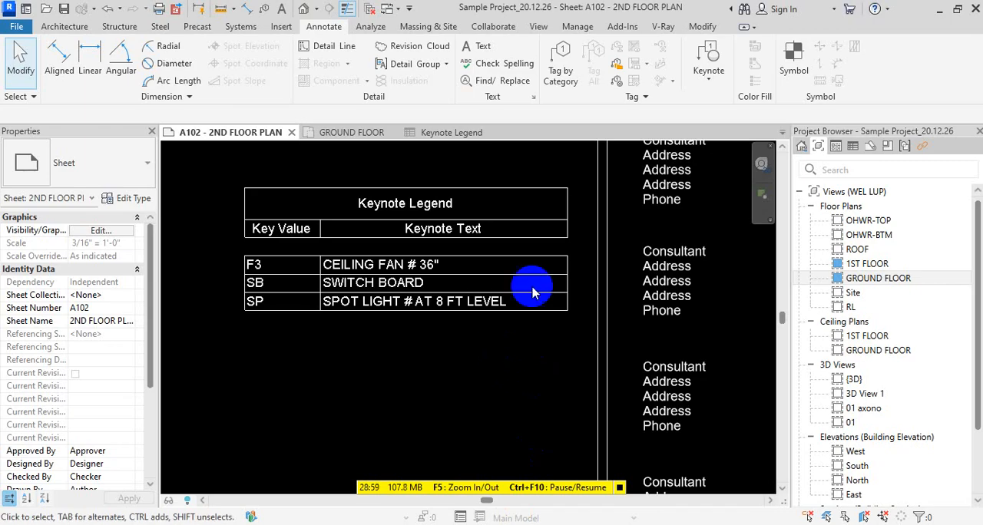
Look through the keynote tools and the options of the placed keynote legend on sheet A102 for a way to update it
scroll(537, 288, down, 5)
scroll(568, 292, down, 1)
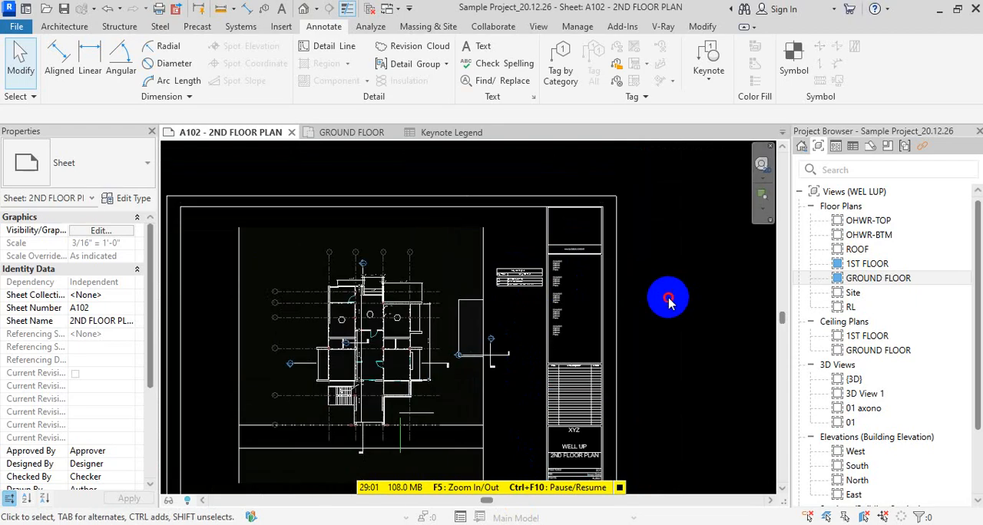
click(714, 83)
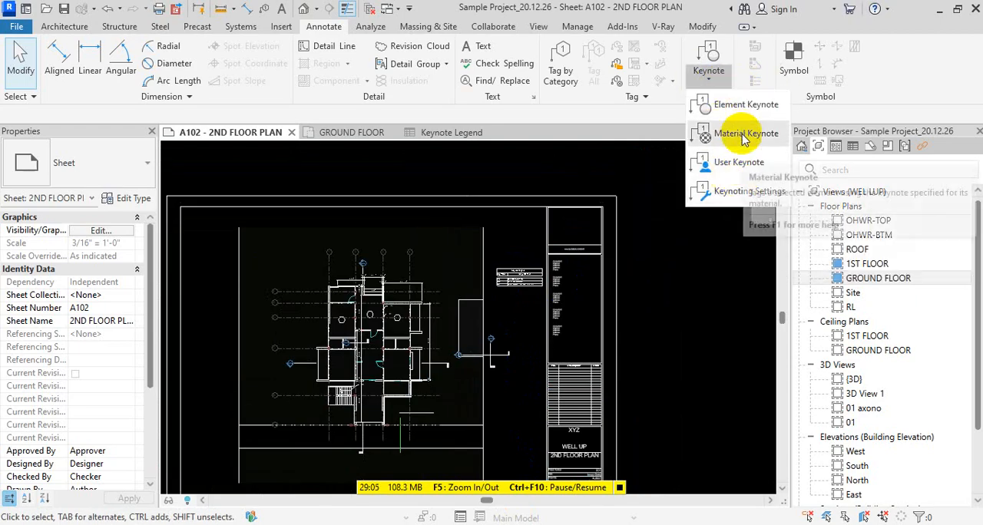
click(518, 285)
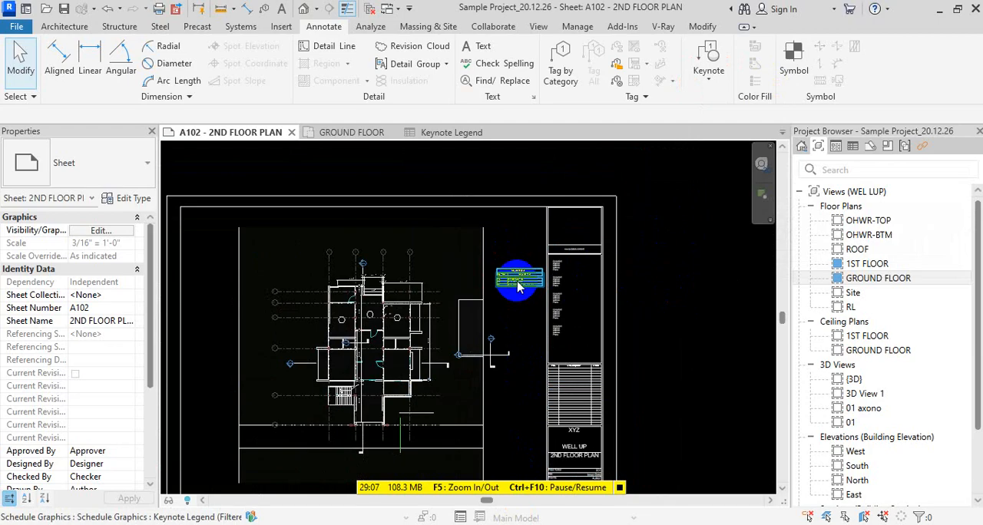
scroll(520, 286, up, 3)
right_click(521, 285)
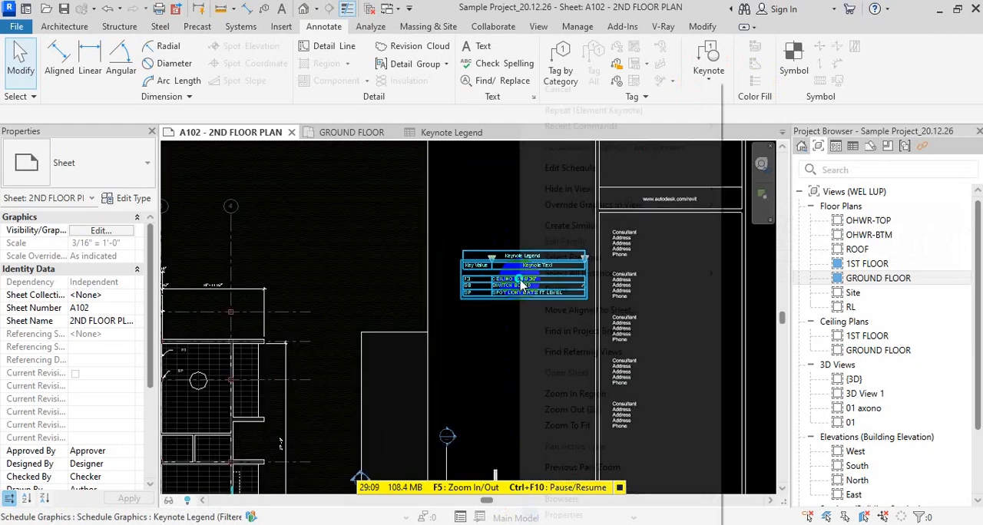
click(749, 301)
scroll(610, 305, down, 4)
key(Escape)
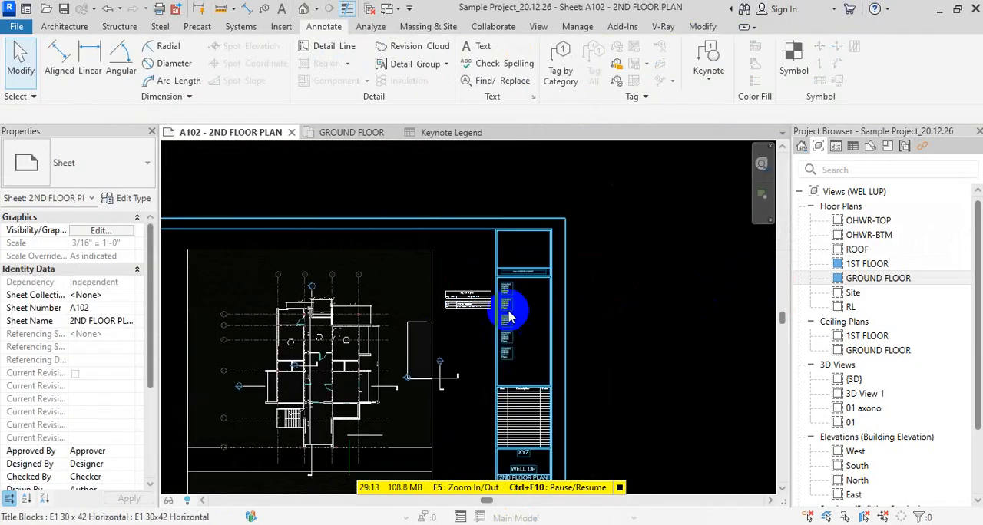
click(459, 311)
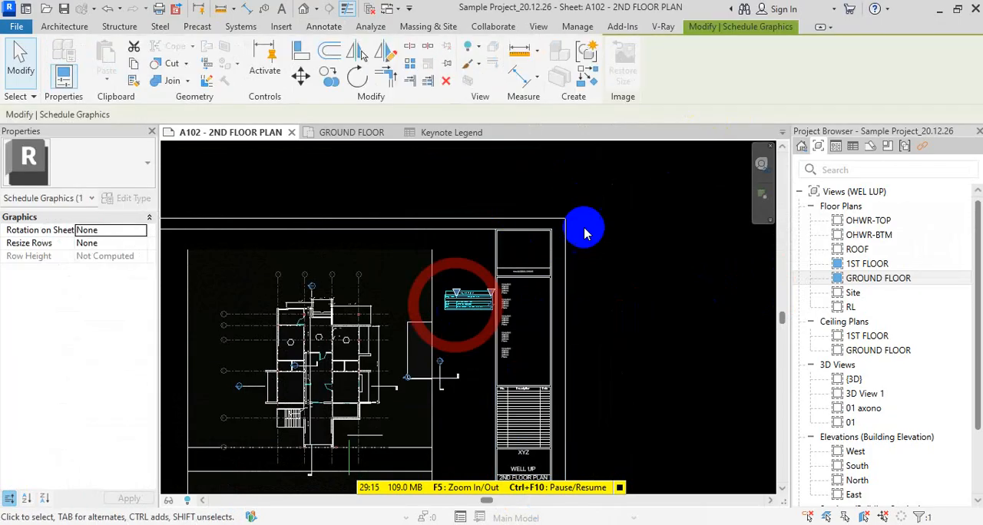
right_click(469, 298)
mouse_move(638, 205)
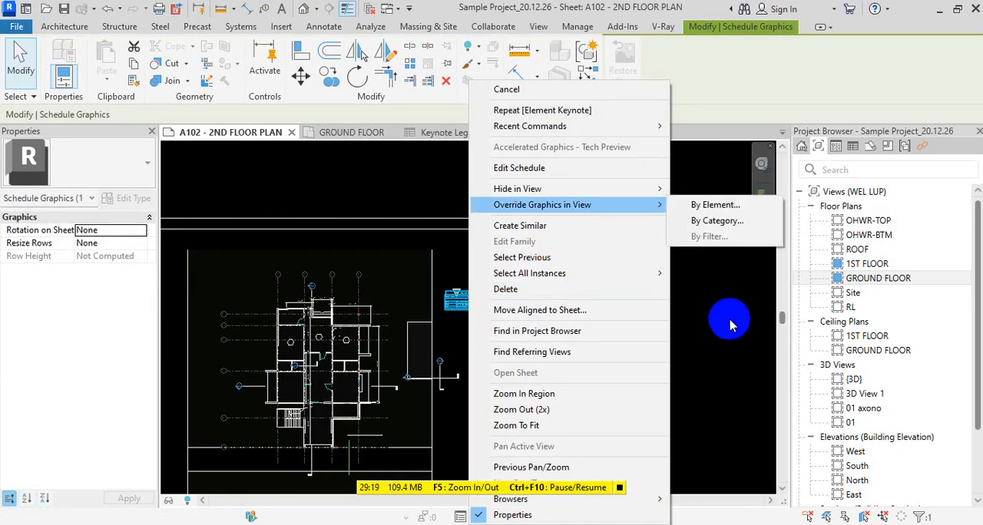
right_click(729, 325)
right_click(462, 299)
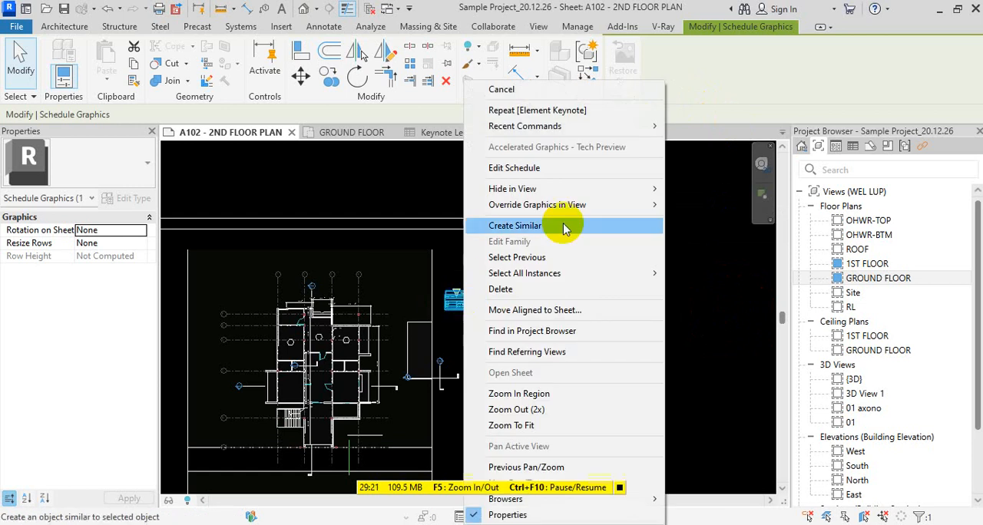
click(708, 254)
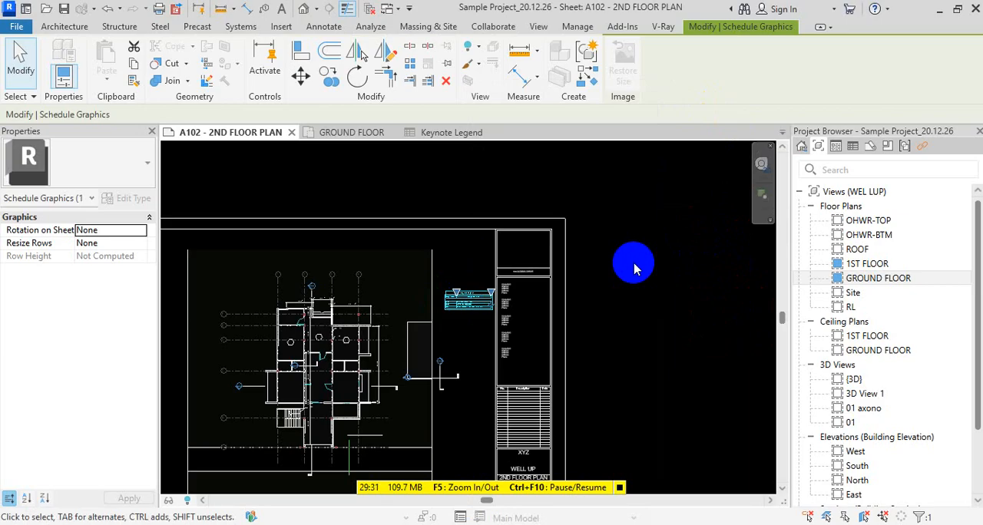
key(Escape)
key(Escape)
scroll(472, 311, up, 5)
click(495, 263)
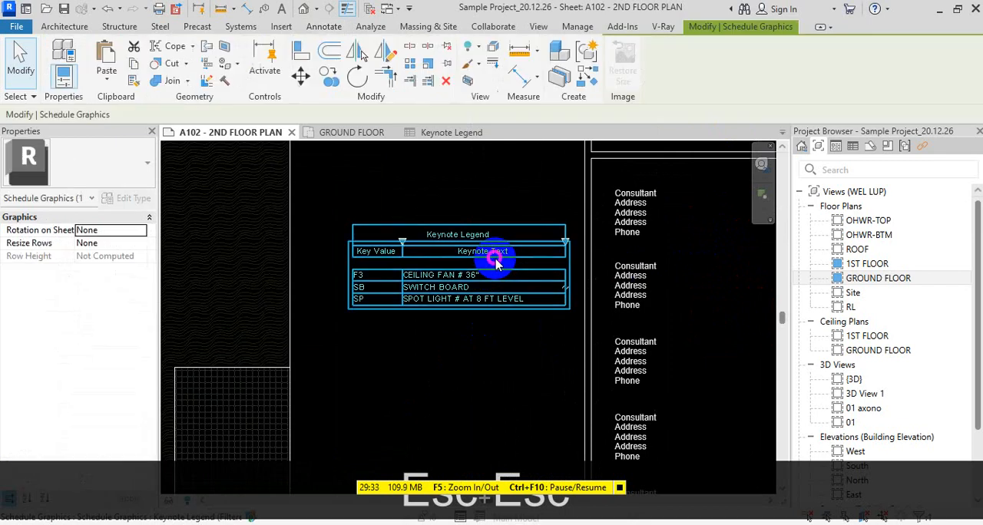
Reopen the Keynote - 2 text file from the Revit Architecture 2026 folder, save and close it, and return to sheet A102 in Revit
key(alt+Tab)
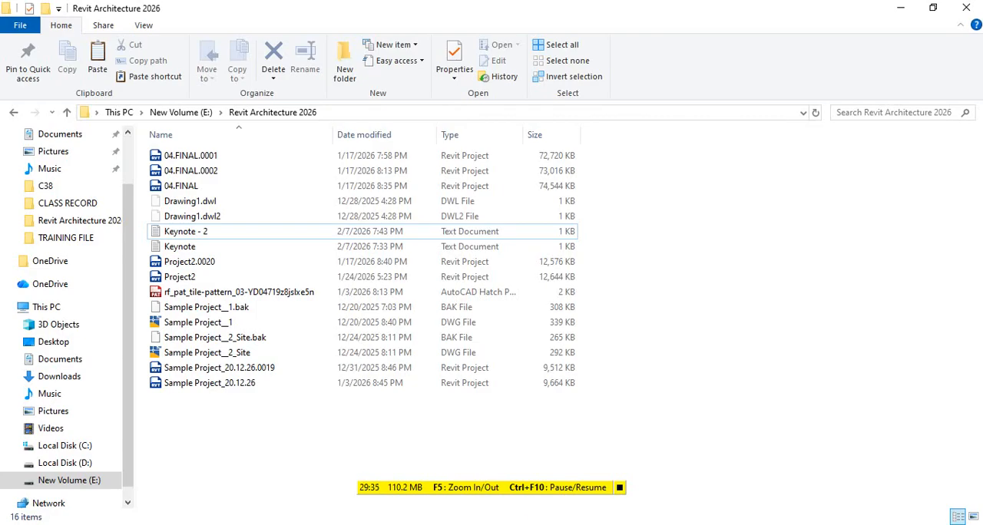
click(206, 230)
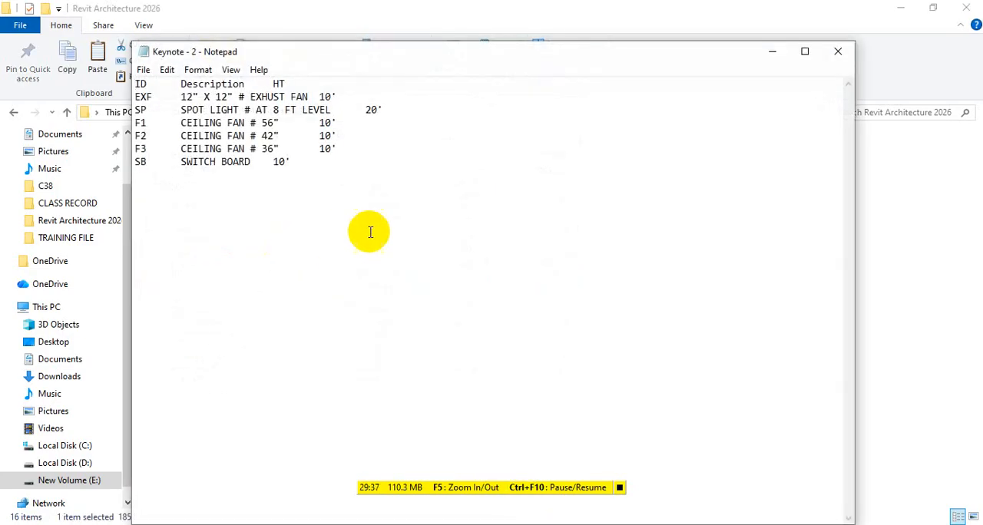
key(ctrl+s)
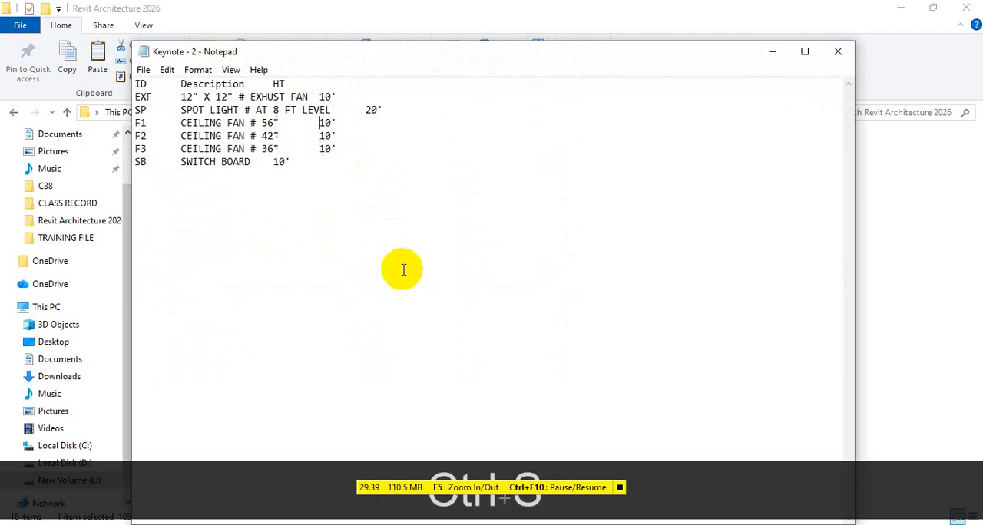
click(838, 51)
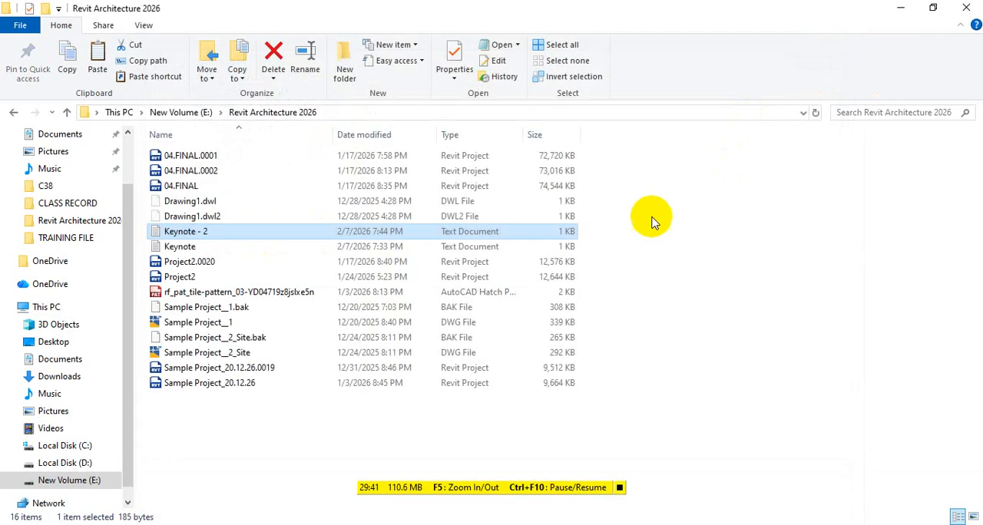
key(alt+Tab)
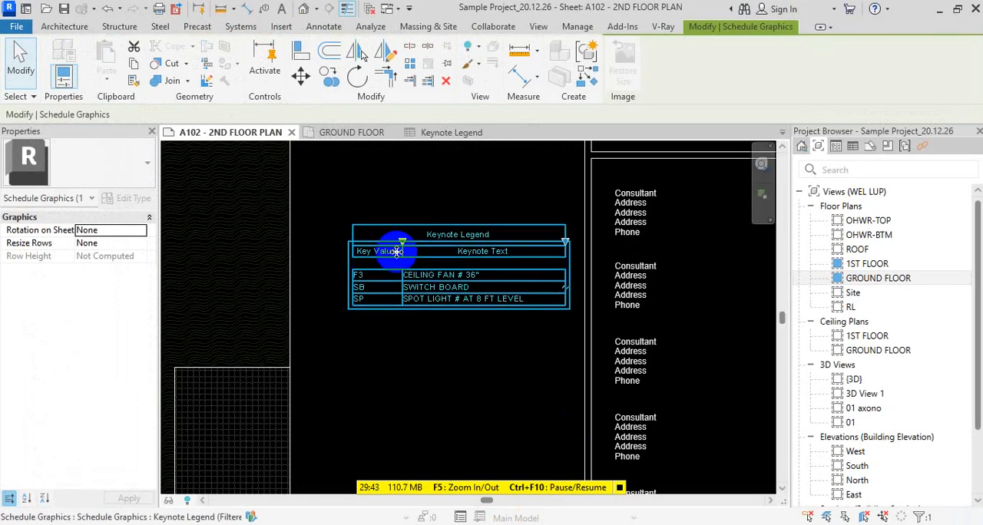
scroll(415, 275, up, 3)
scroll(428, 268, down, 5)
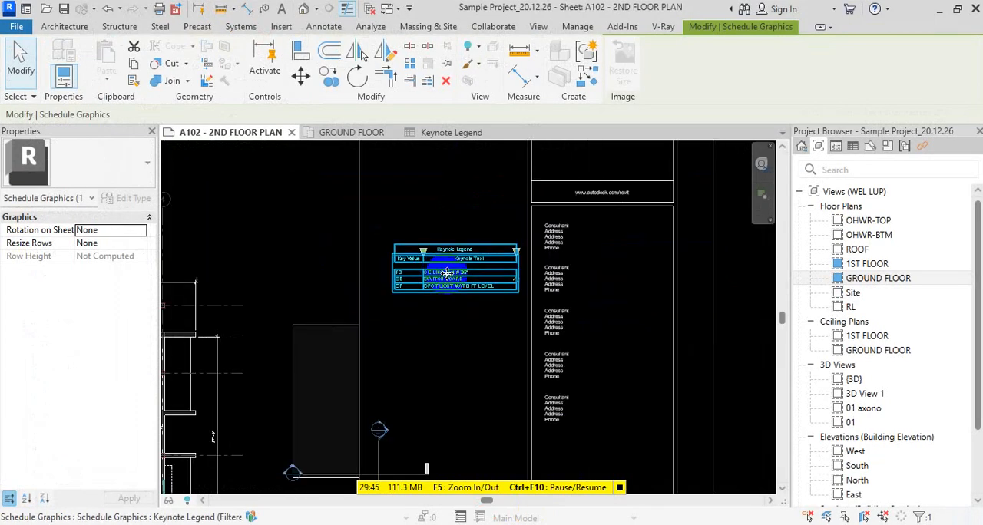
right_click(442, 269)
key(Escape)
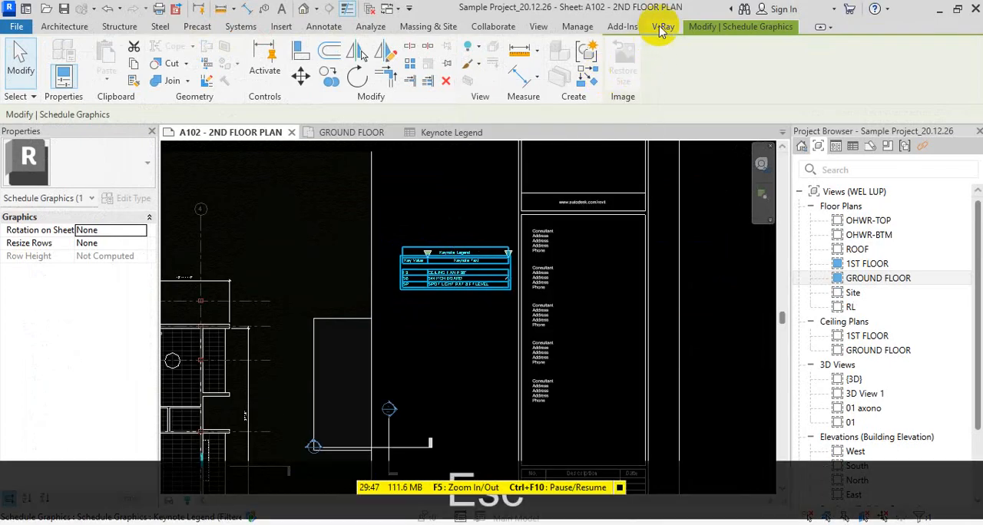
click(660, 26)
key(Escape)
key(Escape)
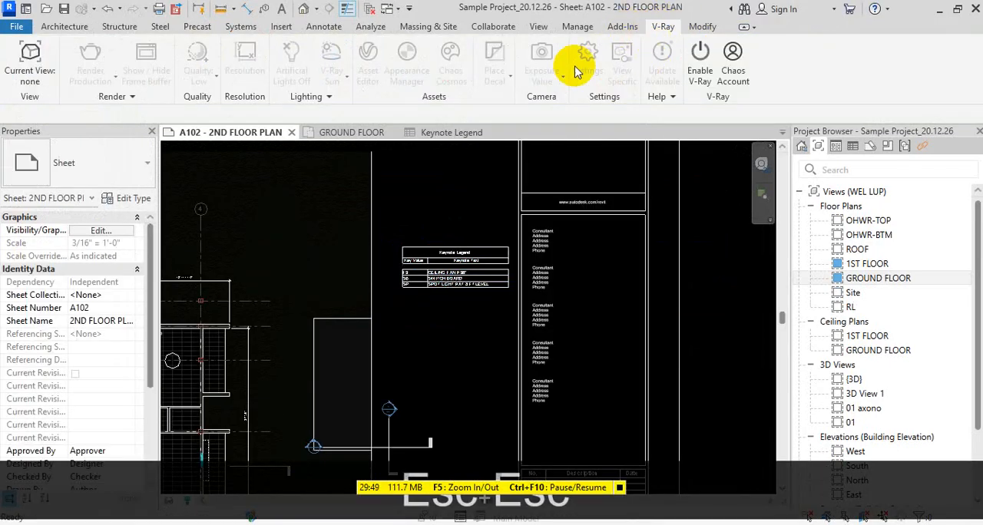
Open the GROUND FLOOR plan and reload the Keynote - 2.txt keynote table in the keynoting settings
double_click(866, 280)
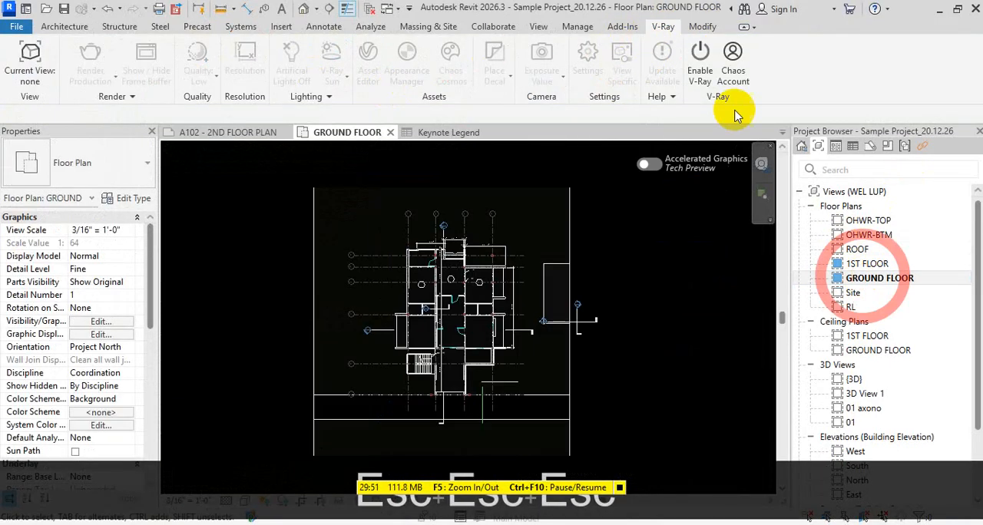
key(Escape)
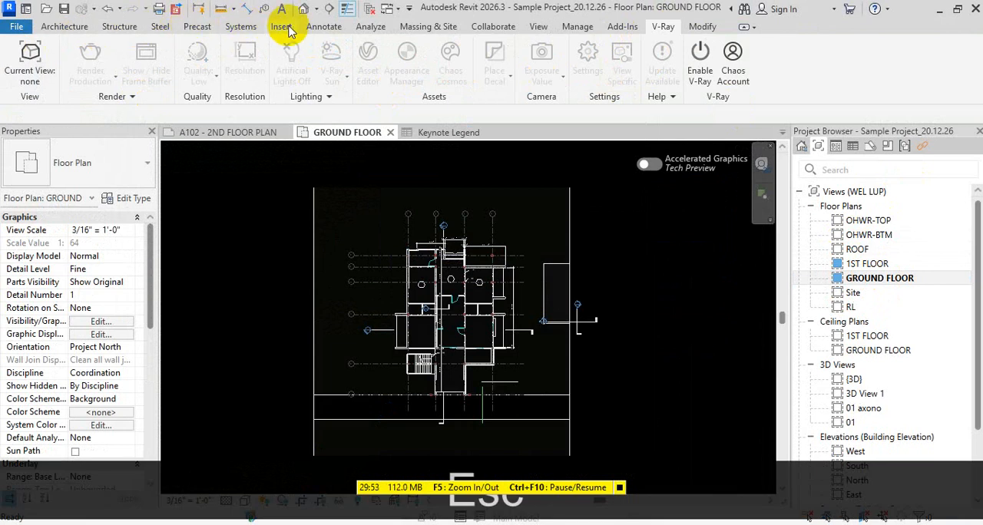
click(323, 25)
click(714, 75)
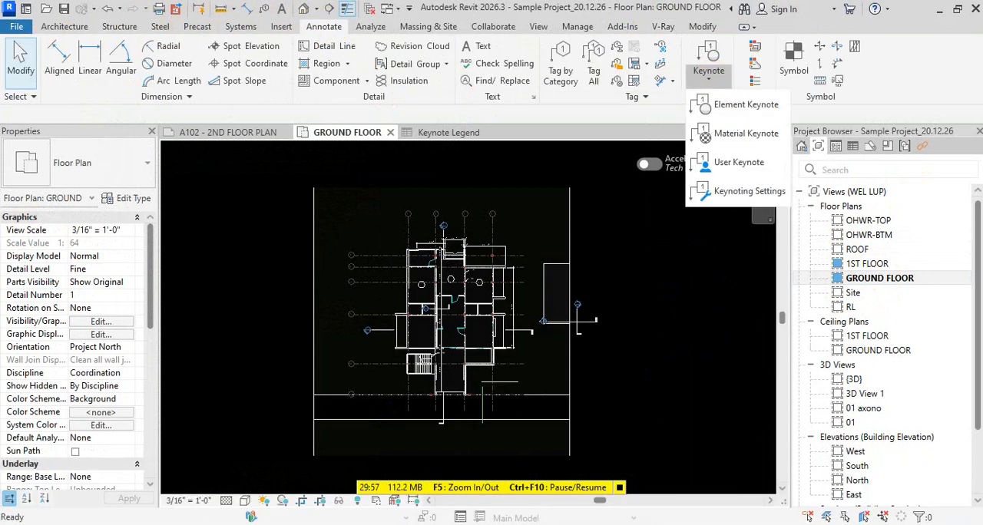
click(737, 191)
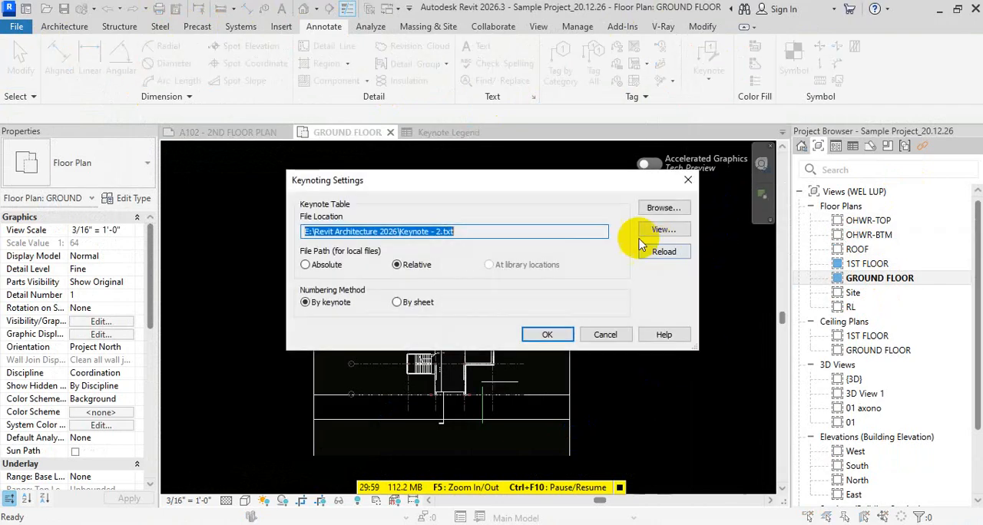
click(664, 251)
click(543, 316)
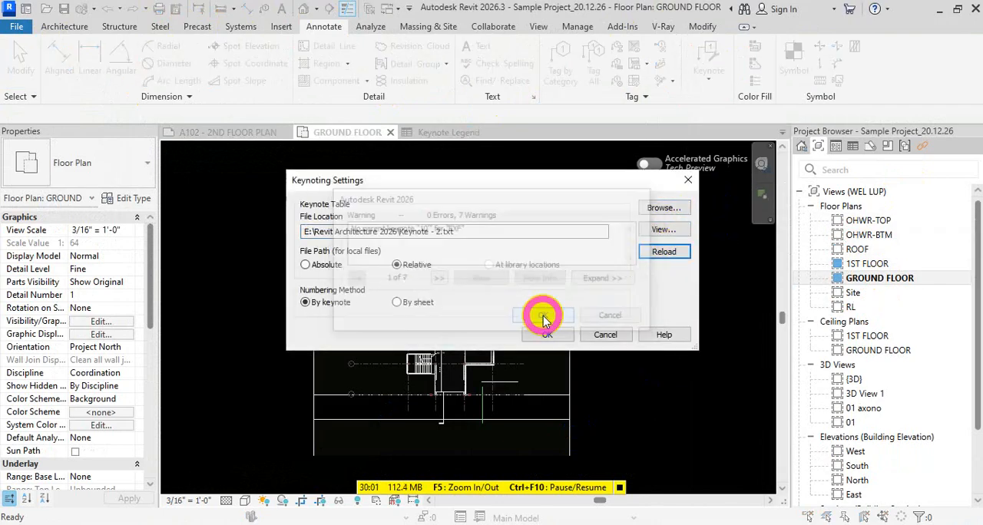
click(547, 334)
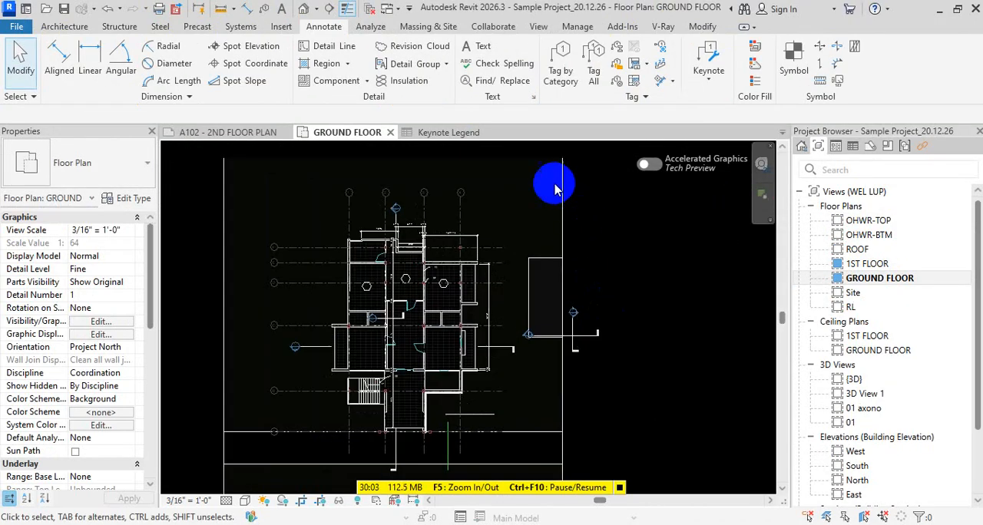
Check the Keynote Legend schedule and its placed copy on sheet A102 for the added height column
click(459, 132)
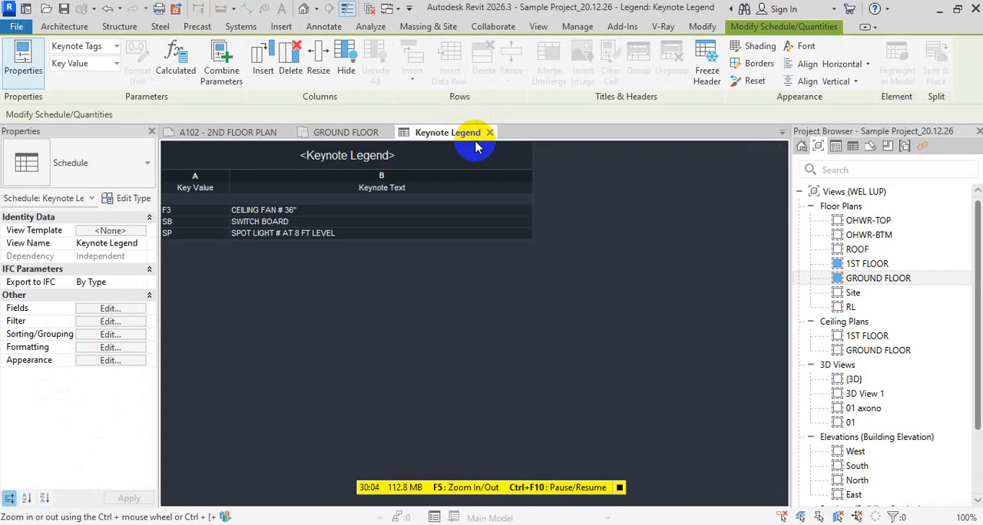
click(353, 135)
click(252, 132)
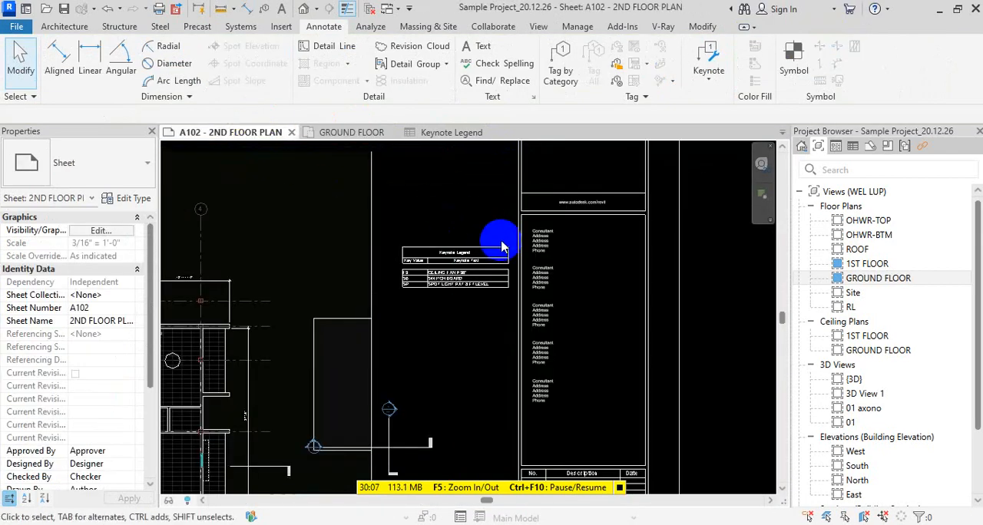
scroll(500, 247, up, 4)
scroll(468, 279, down, 4)
click(461, 277)
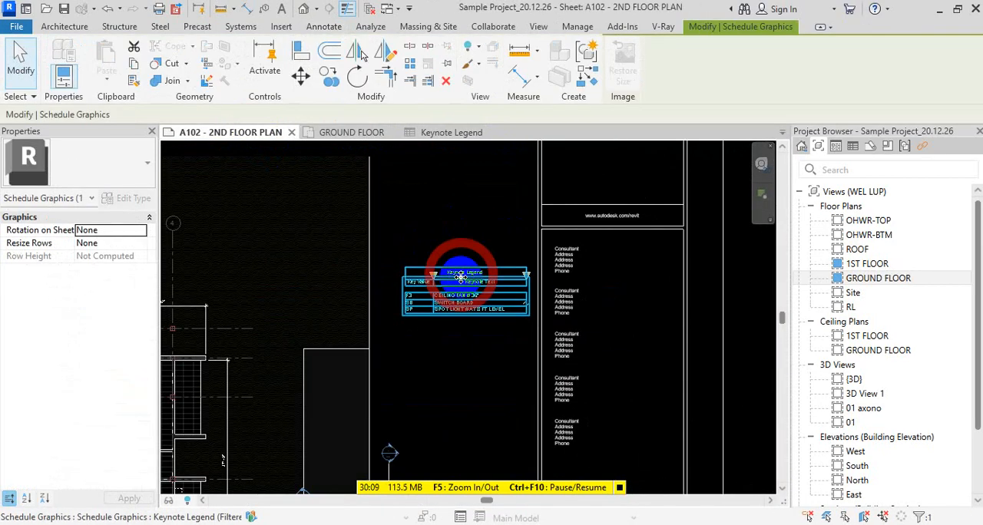
scroll(513, 279, up, 2)
click(577, 266)
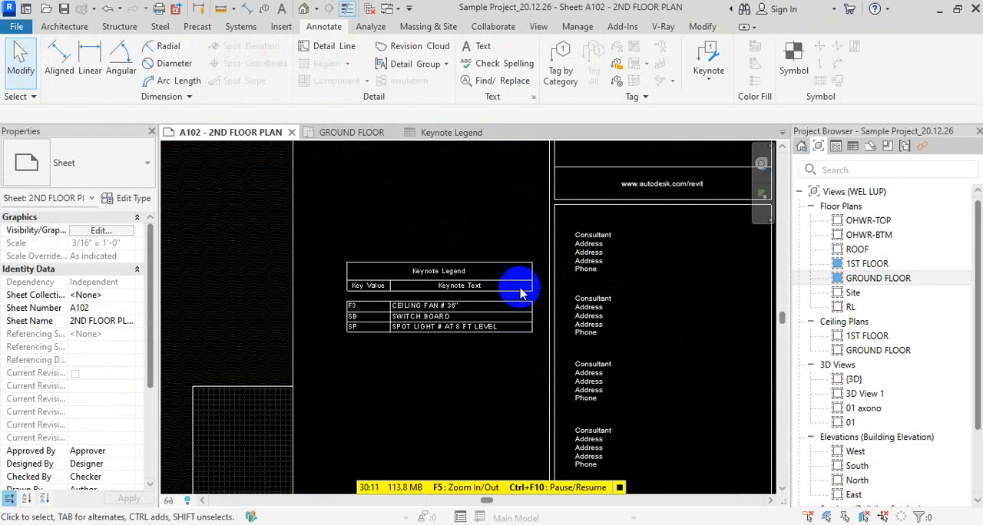
click(518, 292)
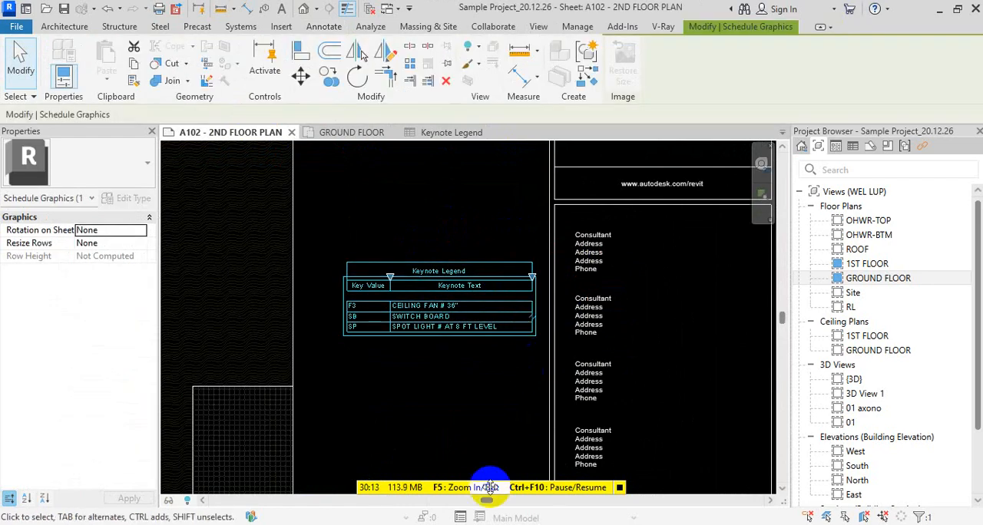
Open the Keynote - 2 text file again to check its HT column, resave and close it, and switch back to Revit
click(400, 524)
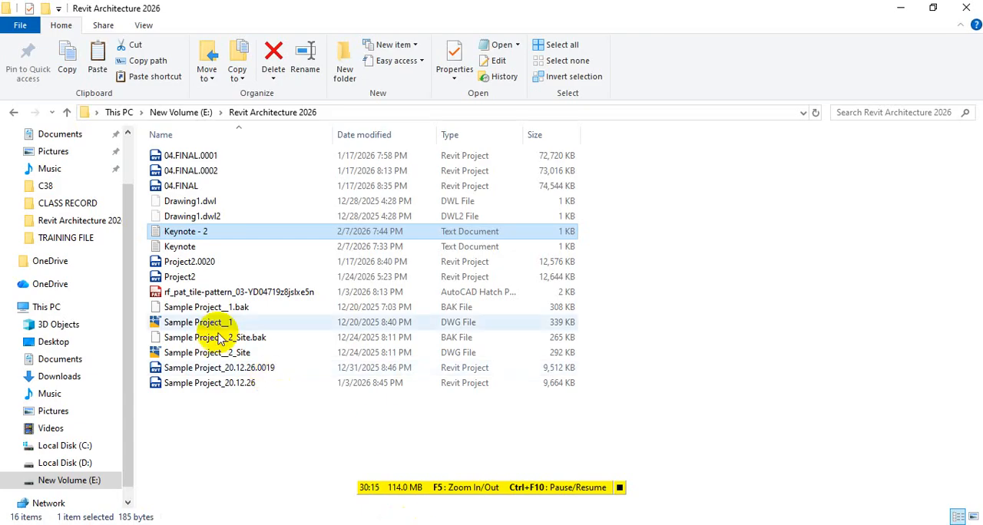
double_click(227, 231)
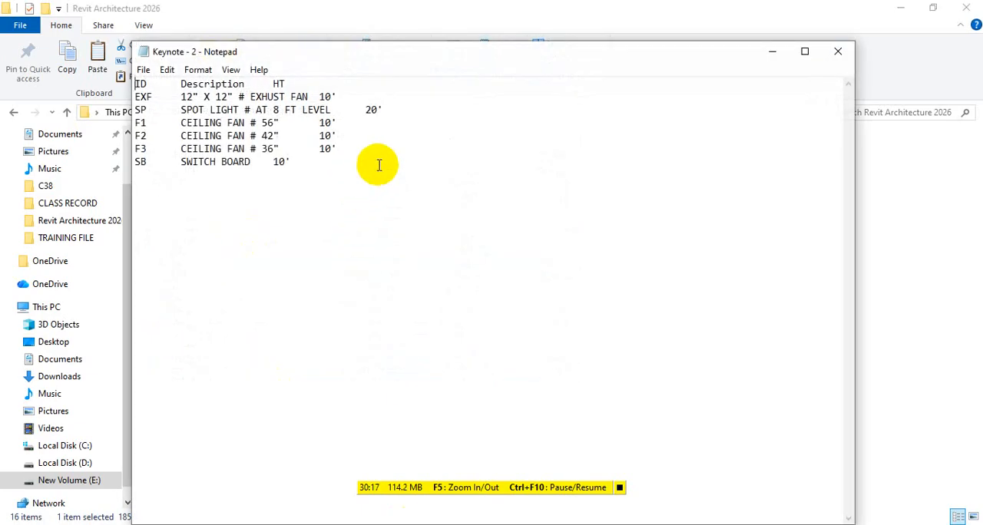
key(ctrl+s)
key(ctrl+s)
key(ctrl+s)
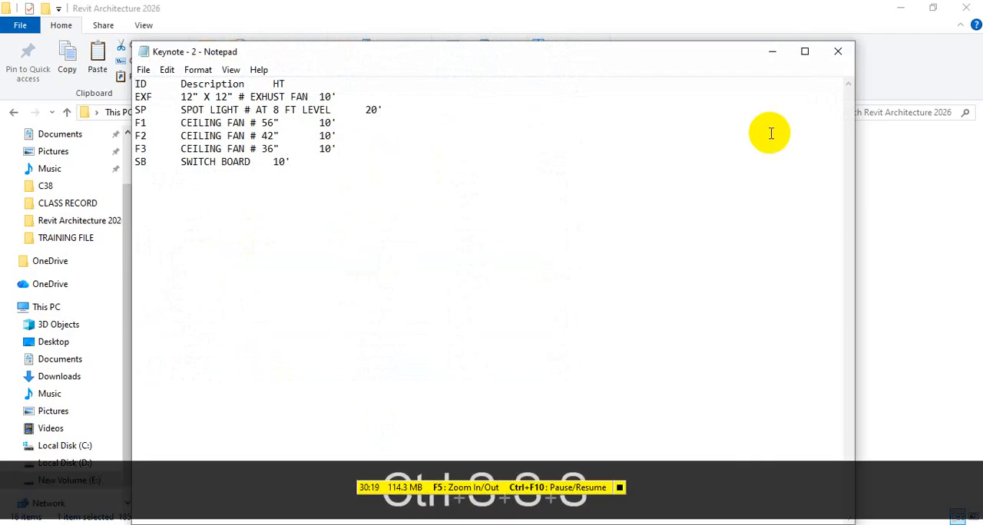
click(836, 53)
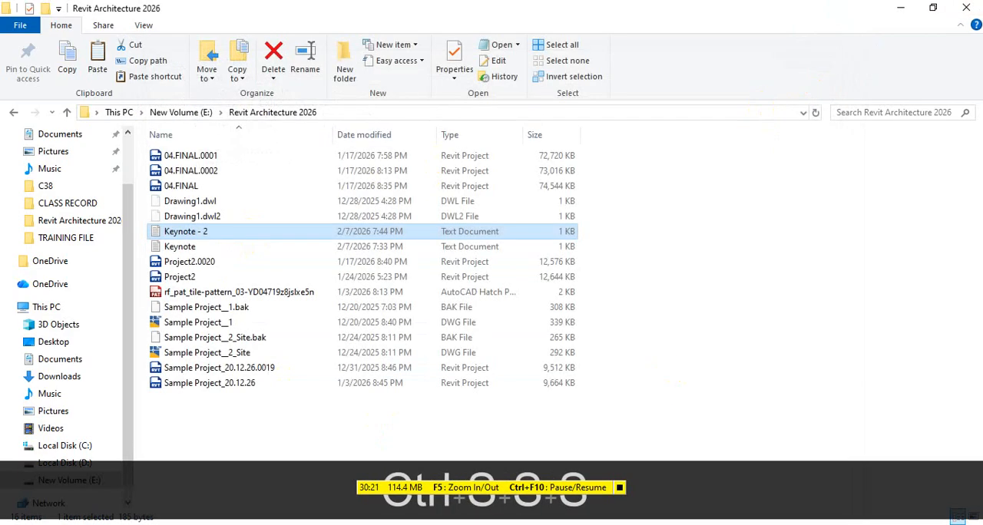
click(530, 524)
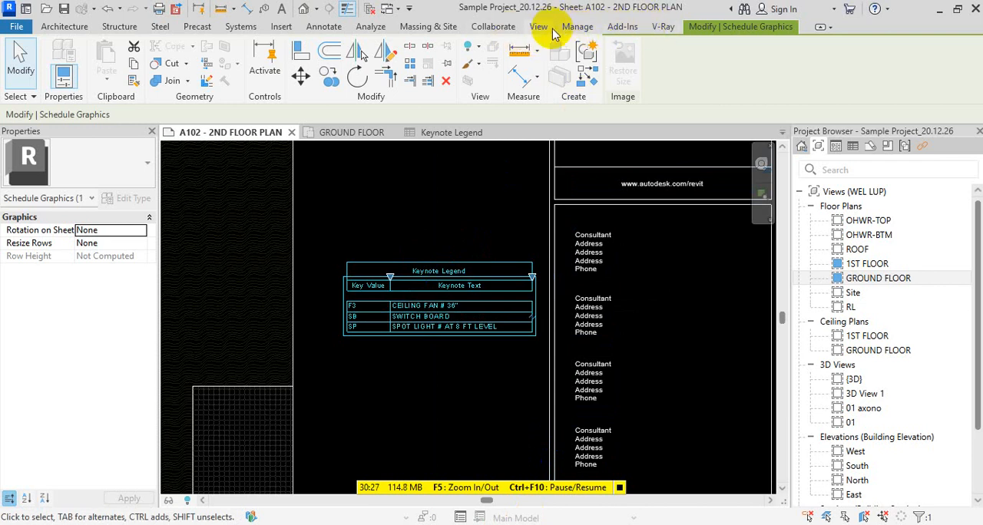
click(499, 28)
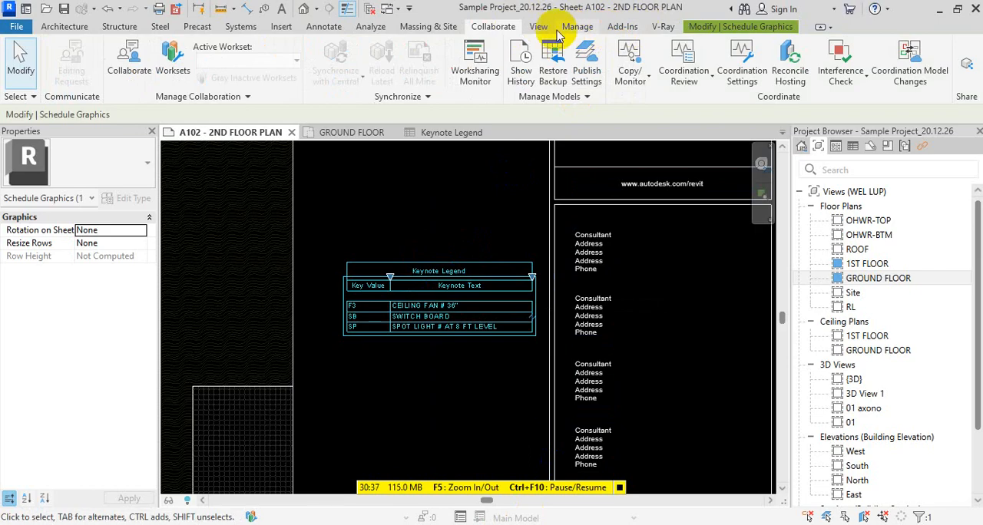
click(661, 26)
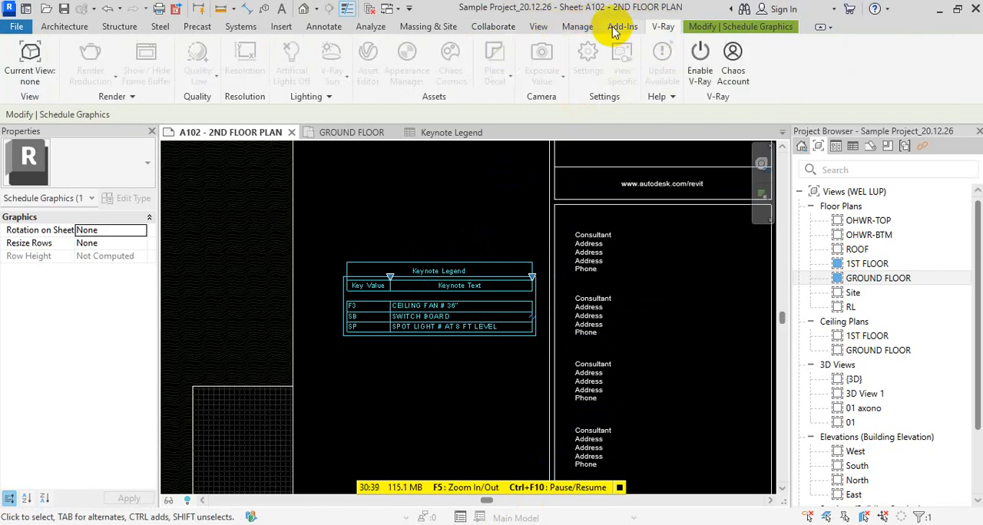
click(622, 26)
click(576, 26)
click(541, 27)
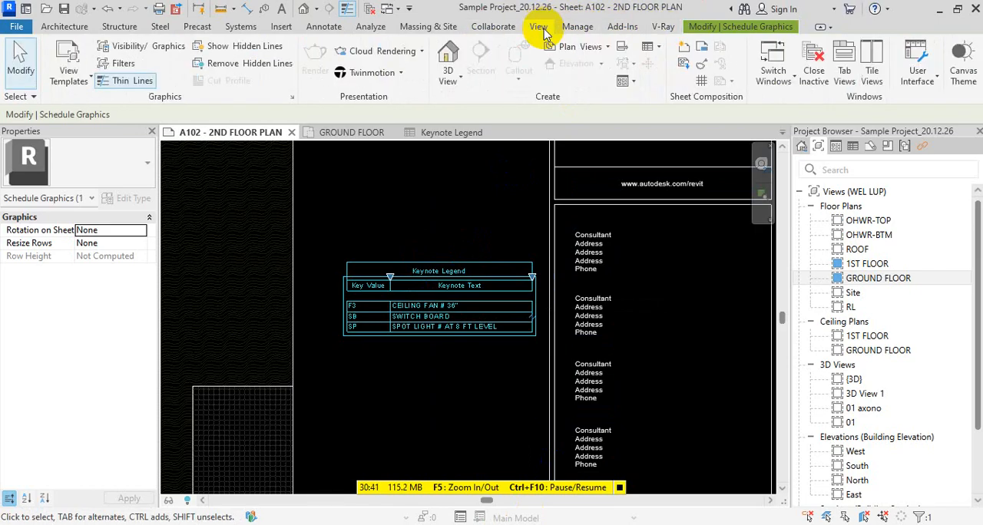
Deselect the placed Keynote Legend and reload the Keynote - 2.txt keynote table in the keynoting settings
key(Escape)
key(Escape)
key(Escape)
key(Escape)
click(64, 26)
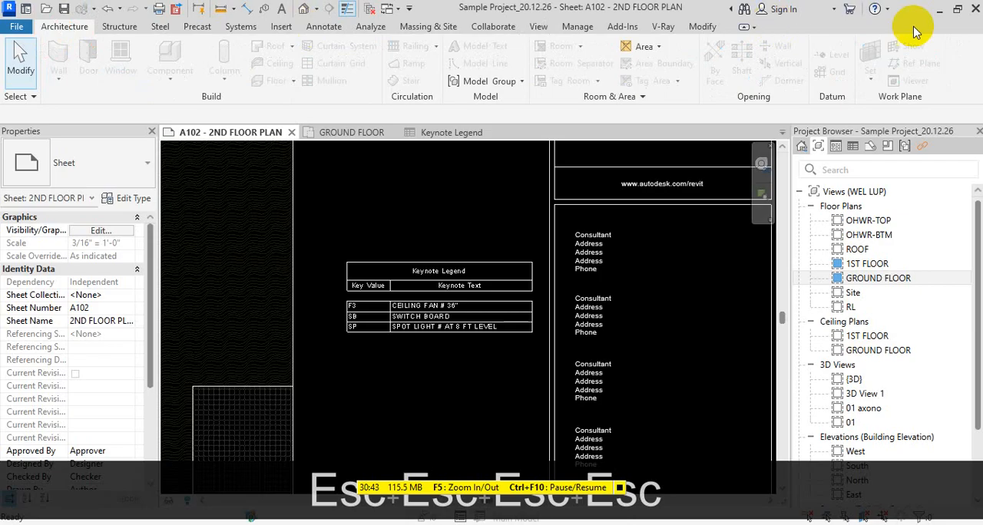
click(322, 26)
click(708, 70)
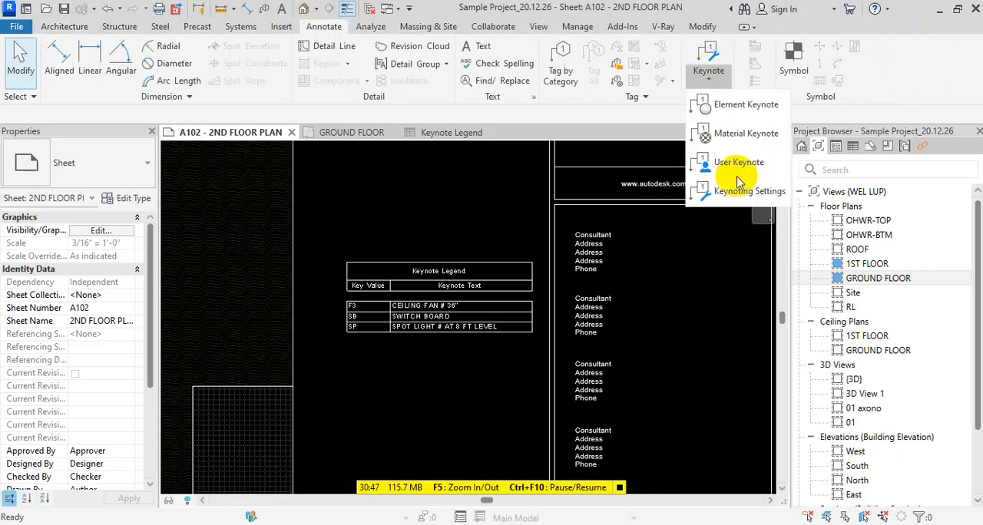
click(735, 192)
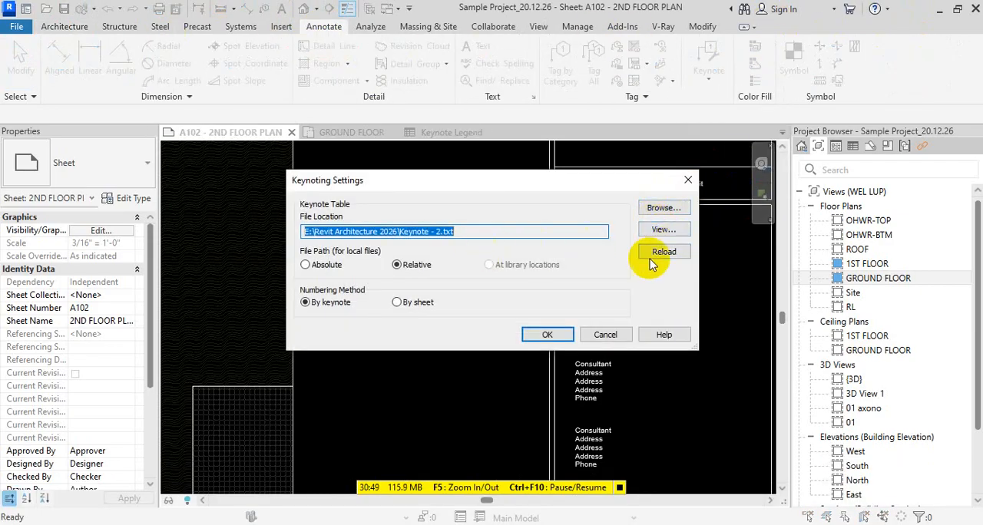
click(665, 253)
click(545, 318)
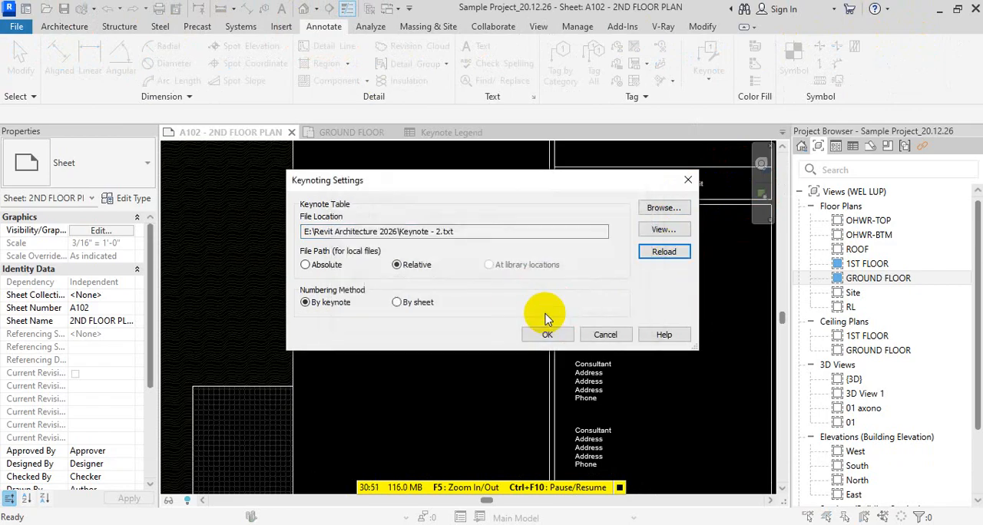
click(551, 335)
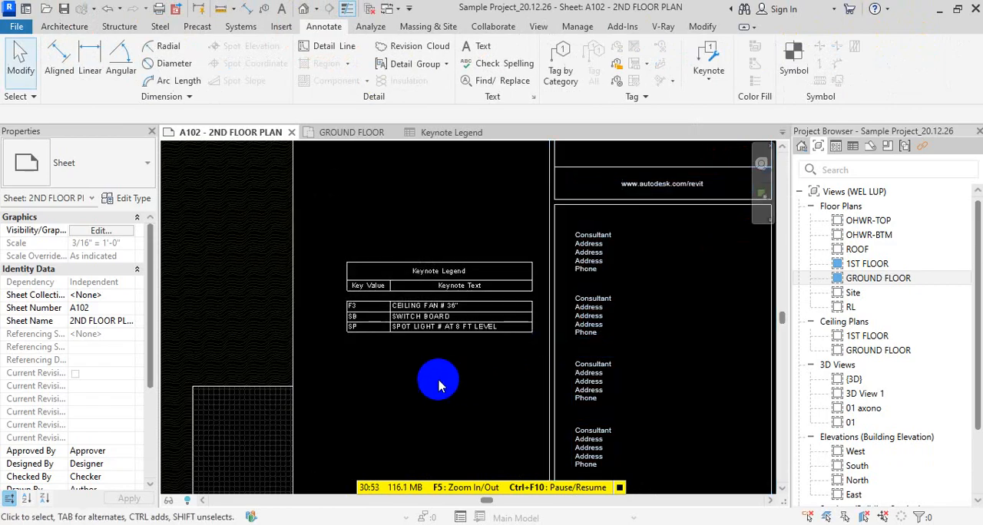
Move the Keynote Legend on sheet A102 leftward over the edge of the plan viewport and slightly narrow its Keynote Text column
scroll(439, 383, up, 3)
click(476, 296)
scroll(461, 295, down, 2)
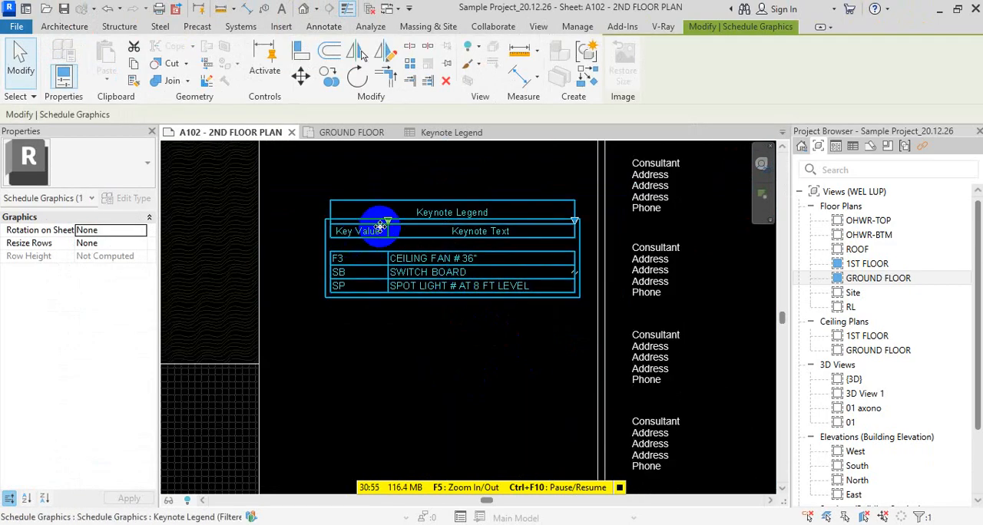
drag(377, 223, 292, 229)
mouse_move(482, 223)
mouse_down()
mouse_move(566, 225)
mouse_move(572, 235)
mouse_move(480, 224)
mouse_up()
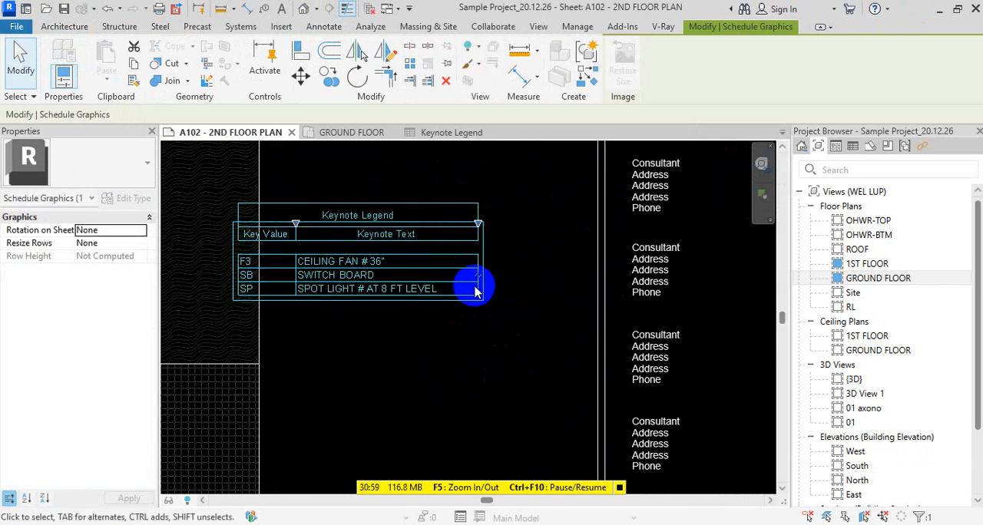
Nudge the Keynote Legend rightward into the empty strip between the plan and the title block's consultant column
scroll(470, 282, down, 1)
key(Right)
key(Right)
key(Right)
key(Right)
key(Right)
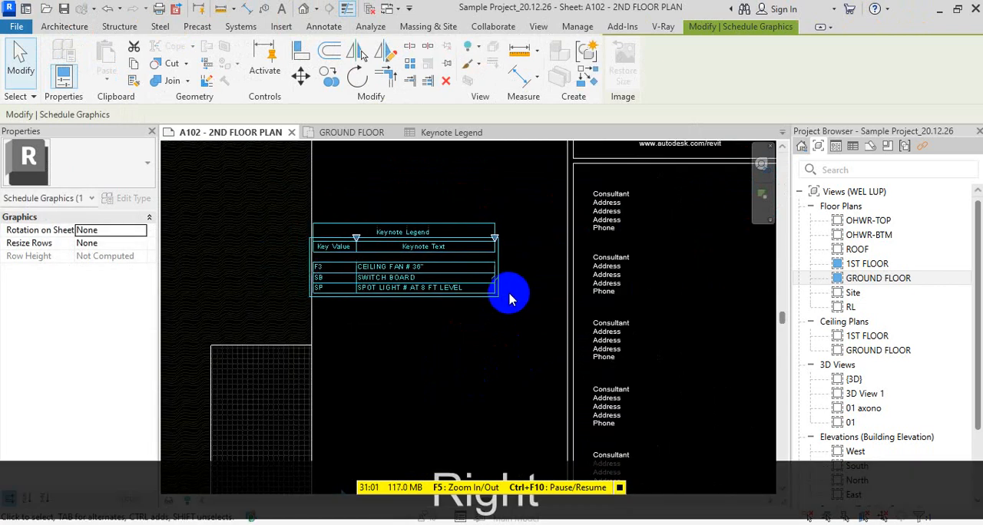
key(Right)
key(Right)
key(Right)
key(Right)
key(Right)
key(Right)
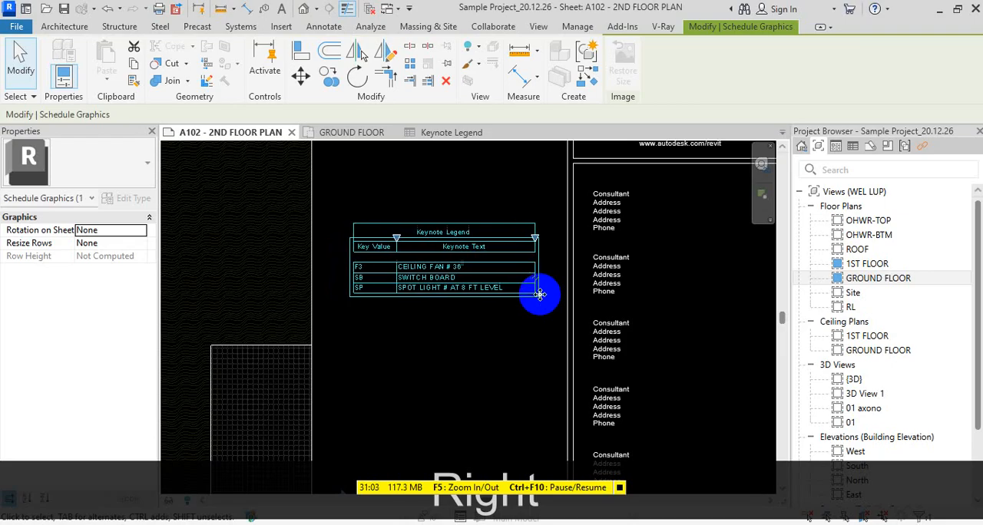
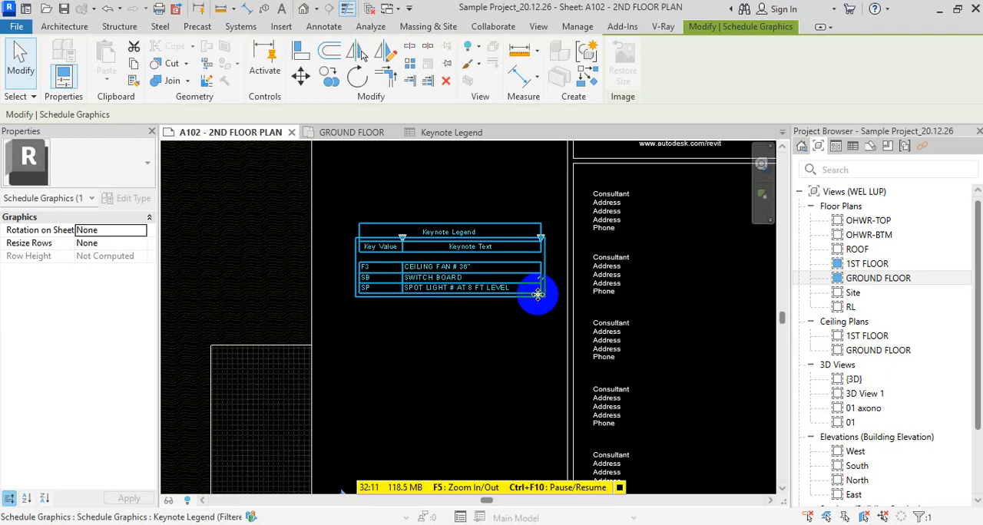
Deselect the Keynote Legend, close all inactive views, and close the Sample Project_20.12.26 project
key(Escape)
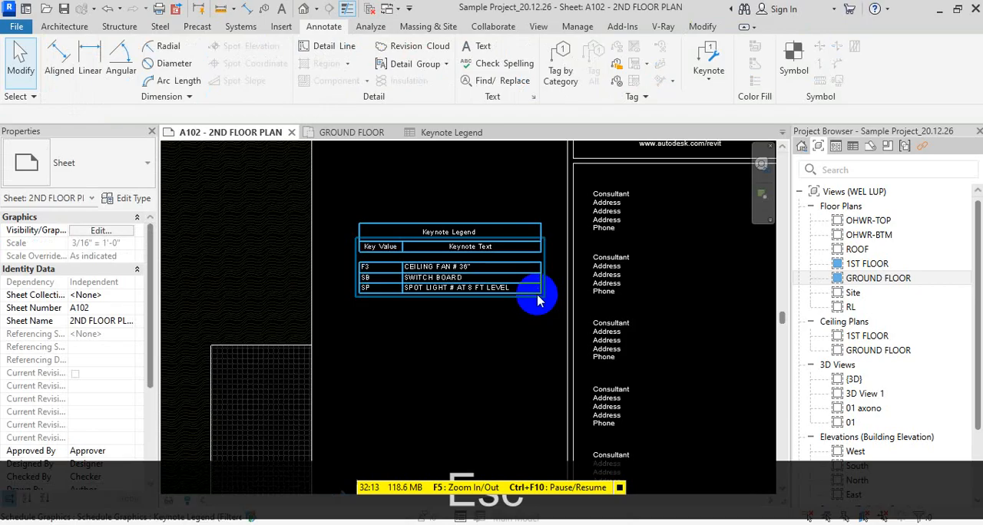
scroll(537, 295, down, 5)
scroll(538, 303, down, 1)
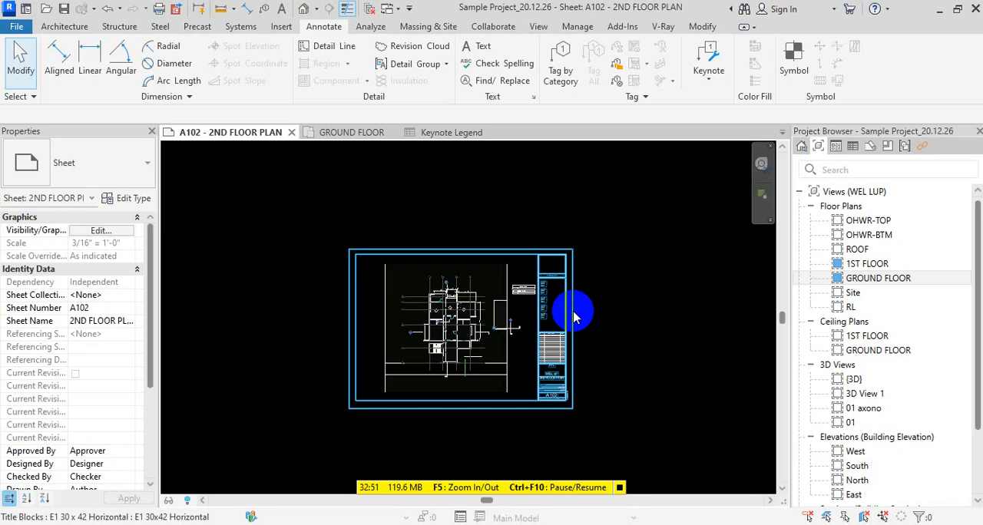
click(574, 315)
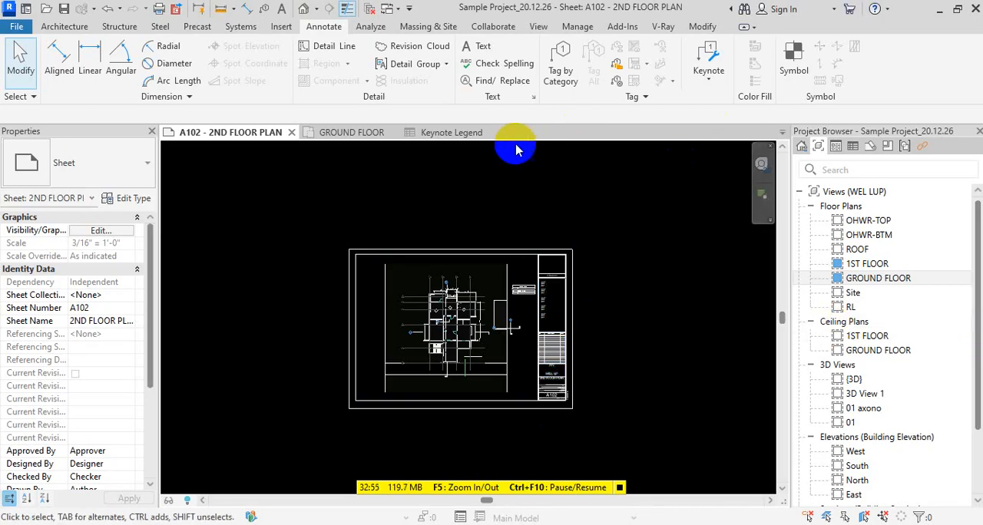
click(369, 11)
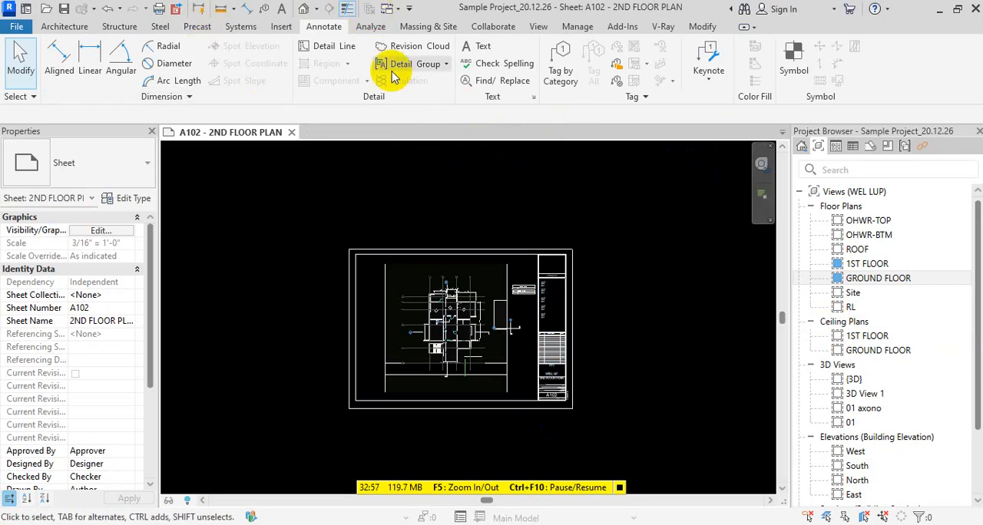
click(291, 132)
click(528, 279)
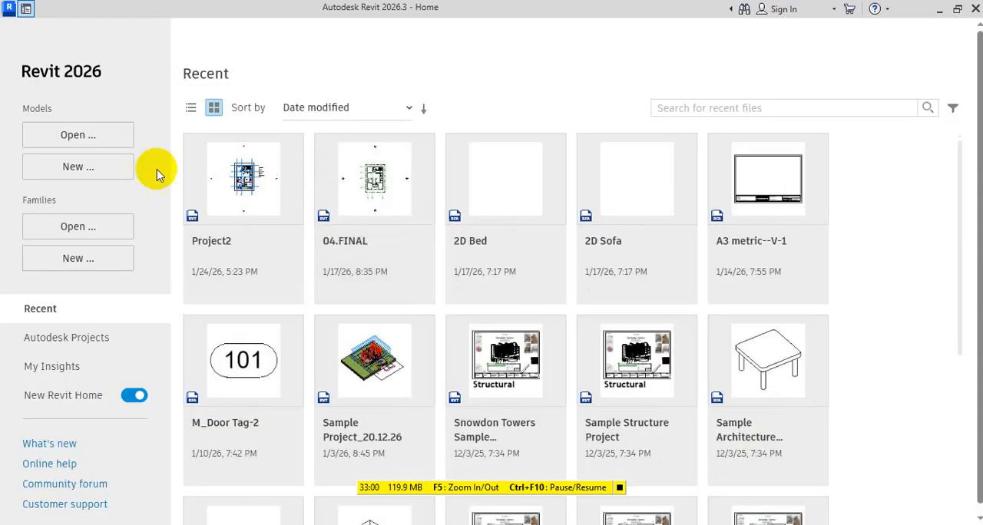
Create a new project based on the default.rte template file
click(90, 169)
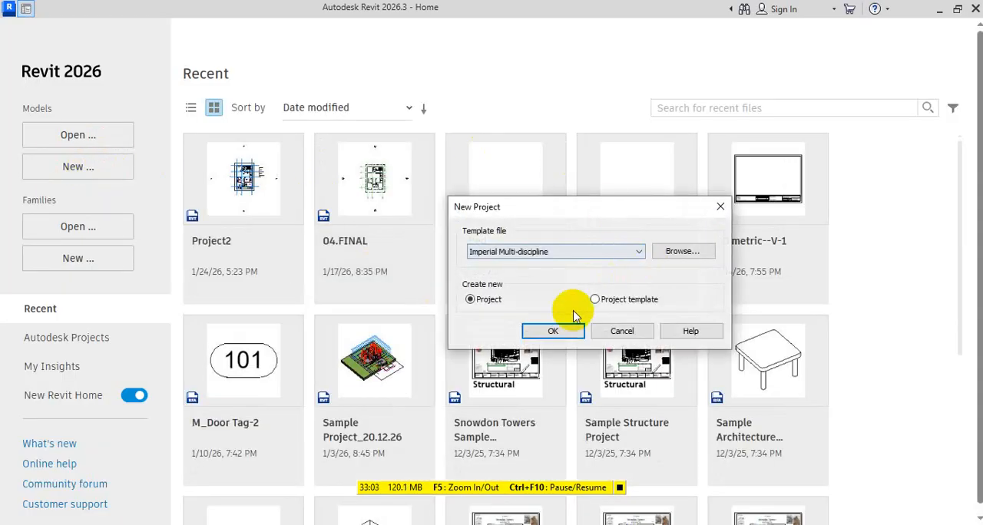
click(638, 251)
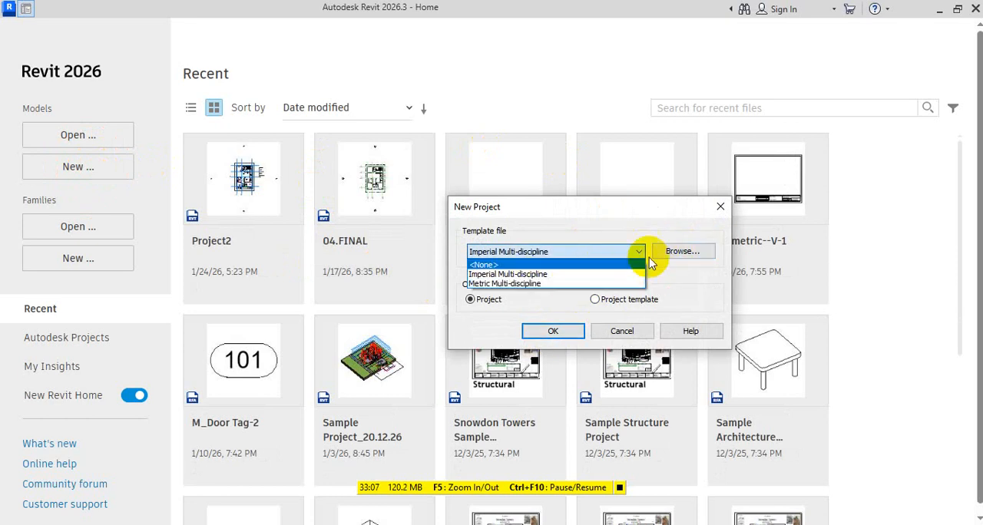
click(682, 250)
click(691, 246)
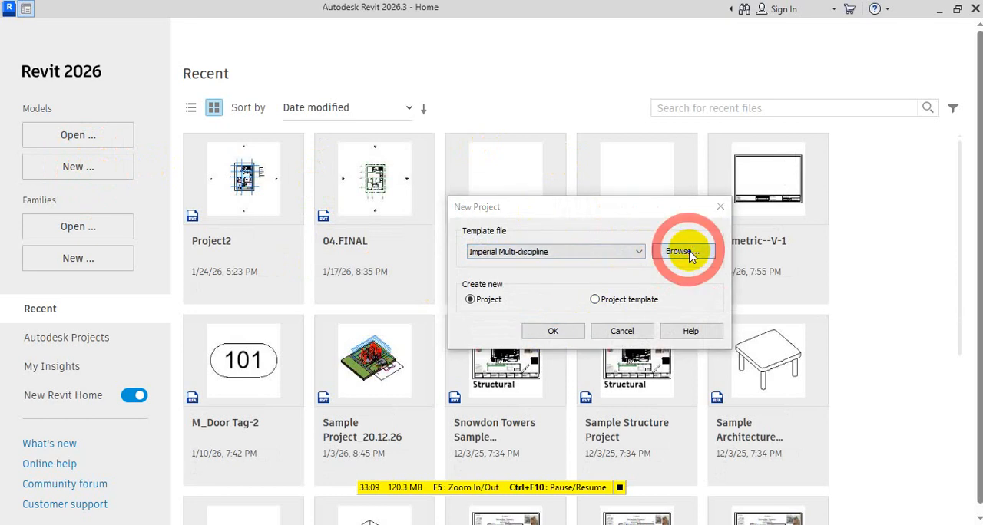
click(480, 143)
click(479, 143)
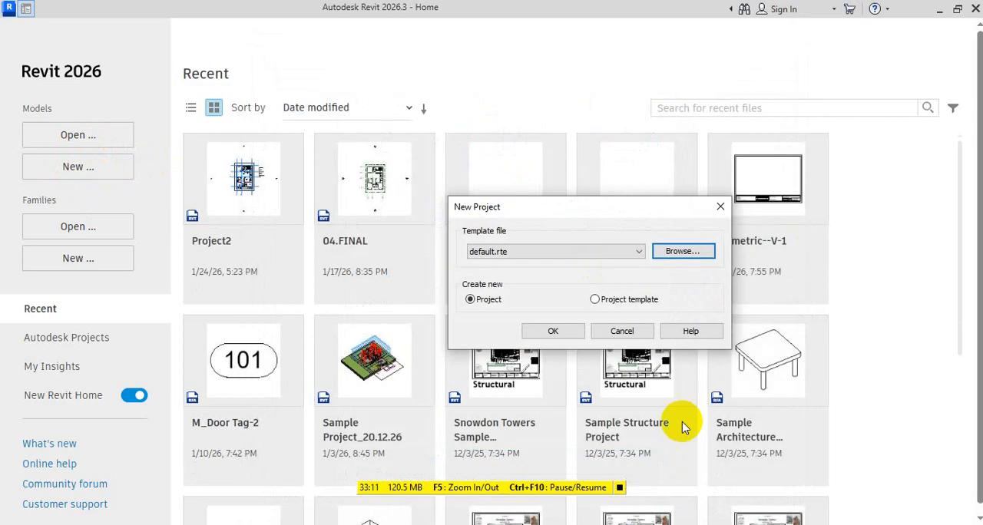
click(555, 330)
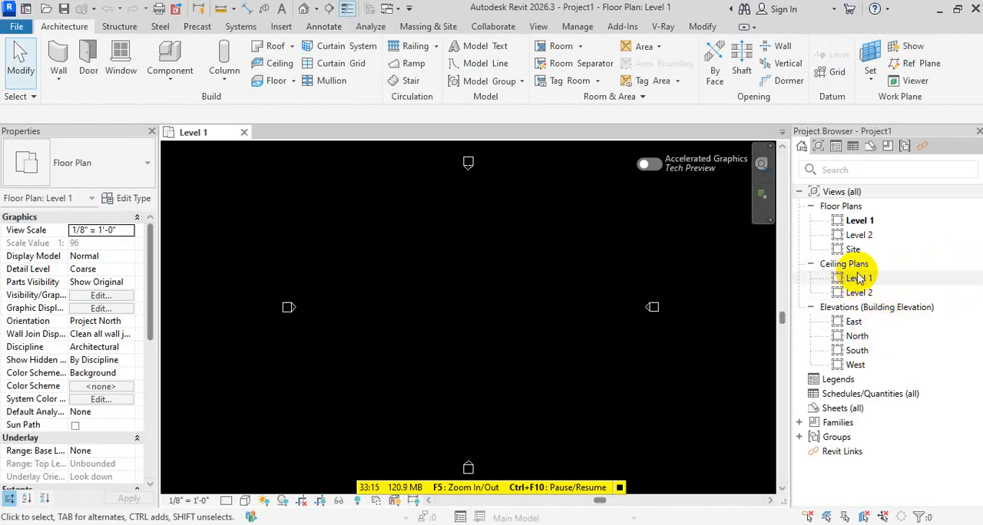
Open the South elevation and copy the Level 2 line upward to add a level at about 21' 0"
double_click(857, 350)
click(631, 299)
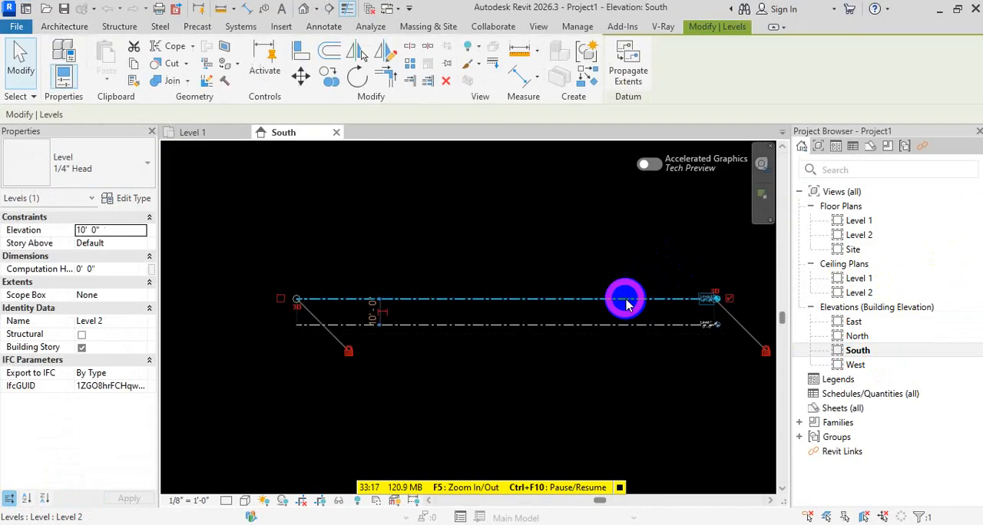
ctrl+shift+drag(610, 294, 609, 270)
middle_drag(612, 287, 563, 352)
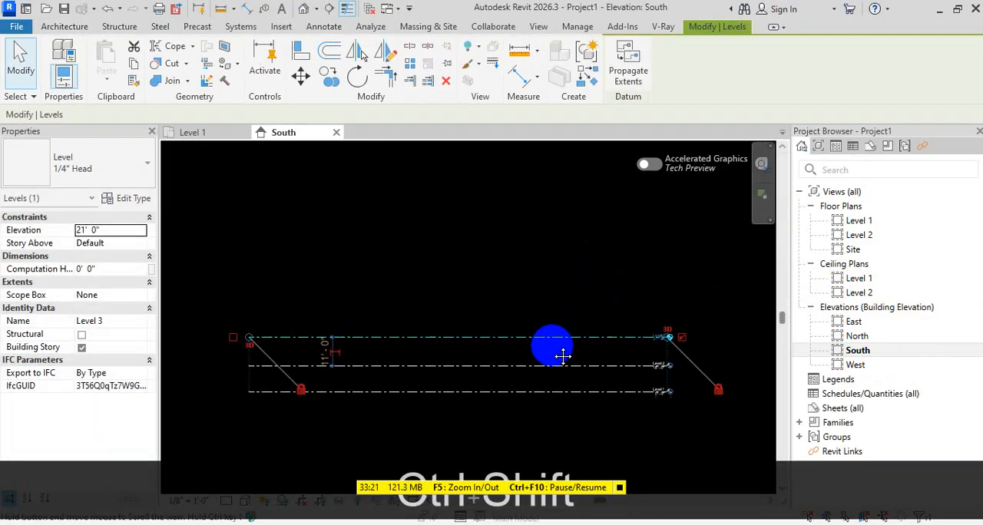
Copy the topmost level line upward repeatedly to add four more levels, the highest at about 99' 0"
scroll(563, 344, up, 1)
ctrl+shift+drag(563, 334, 553, 165)
scroll(586, 277, down, 2)
middle_drag(580, 277, 576, 358)
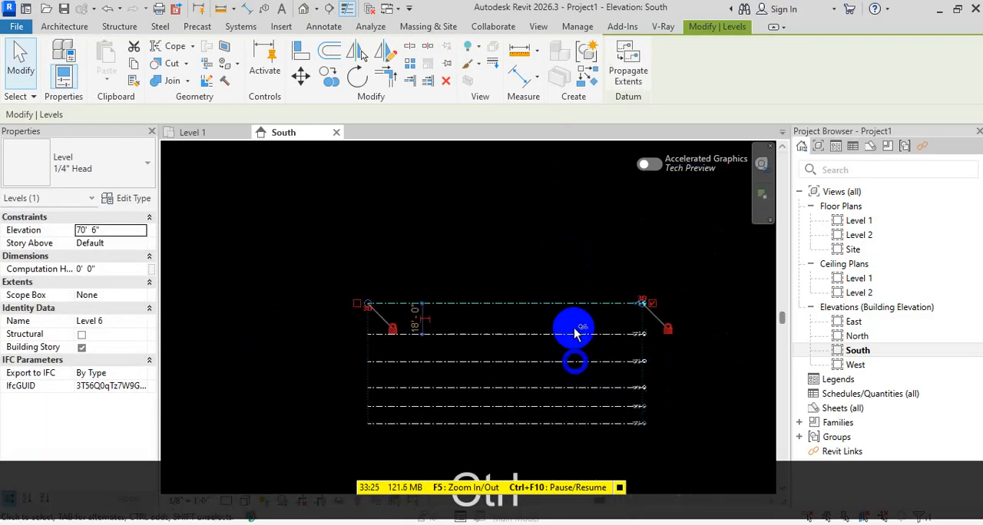
ctrl+shift+drag(575, 303, 575, 253)
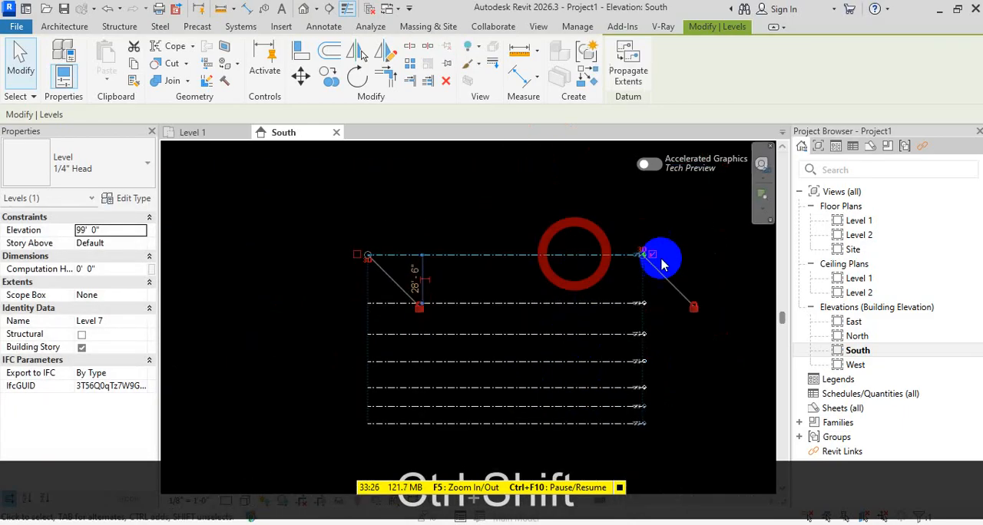
click(686, 346)
scroll(687, 346, down, 1)
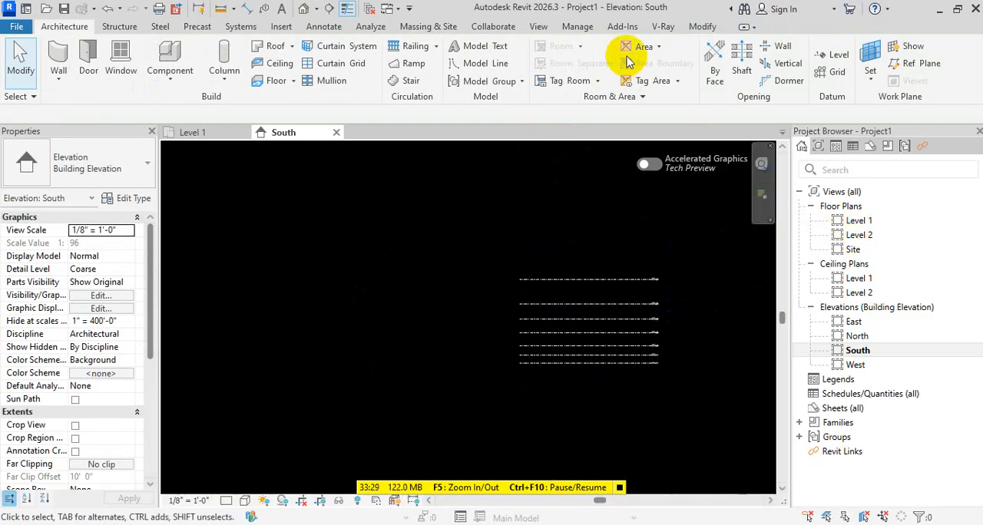
Open the Level 2 floor plan, close the other views, and create floor plan views for Levels 3 to 7
click(869, 236)
double_click(869, 236)
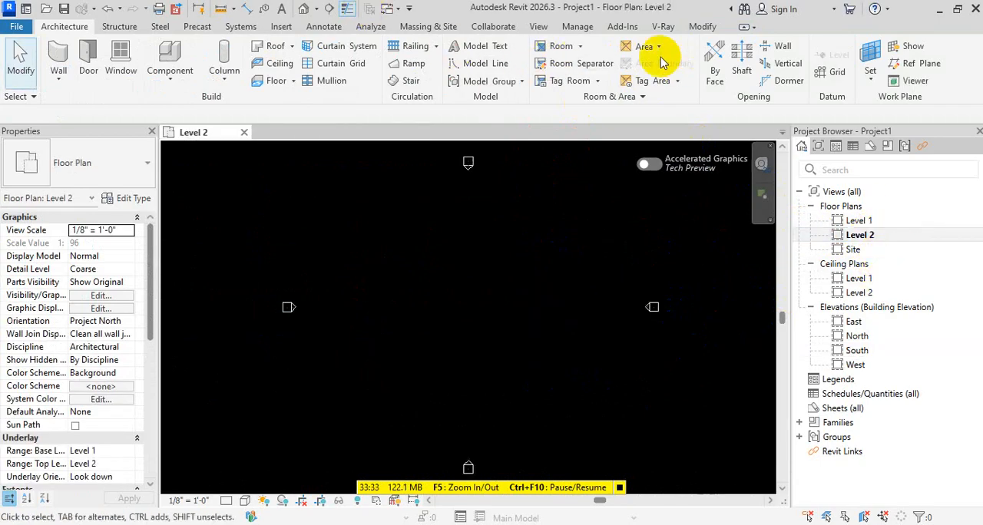
click(538, 26)
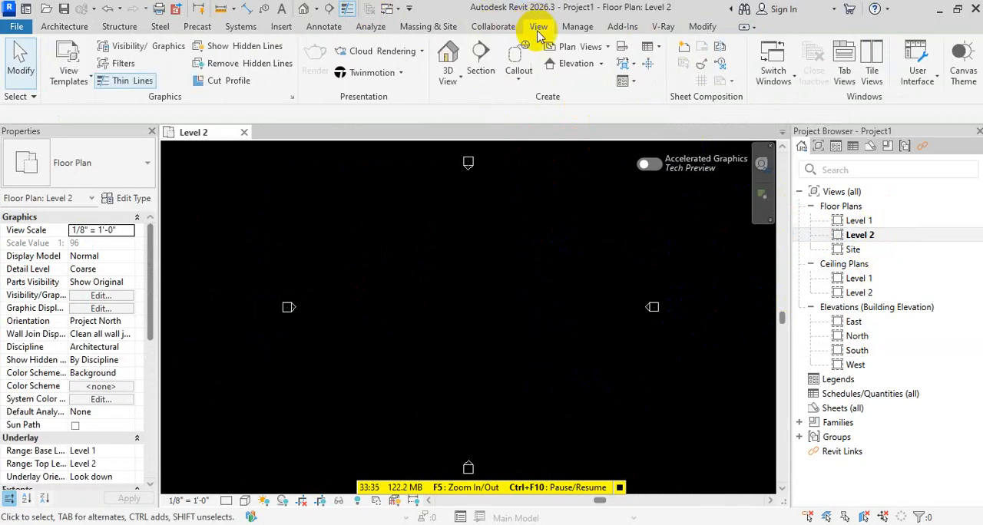
key(Escape)
click(595, 47)
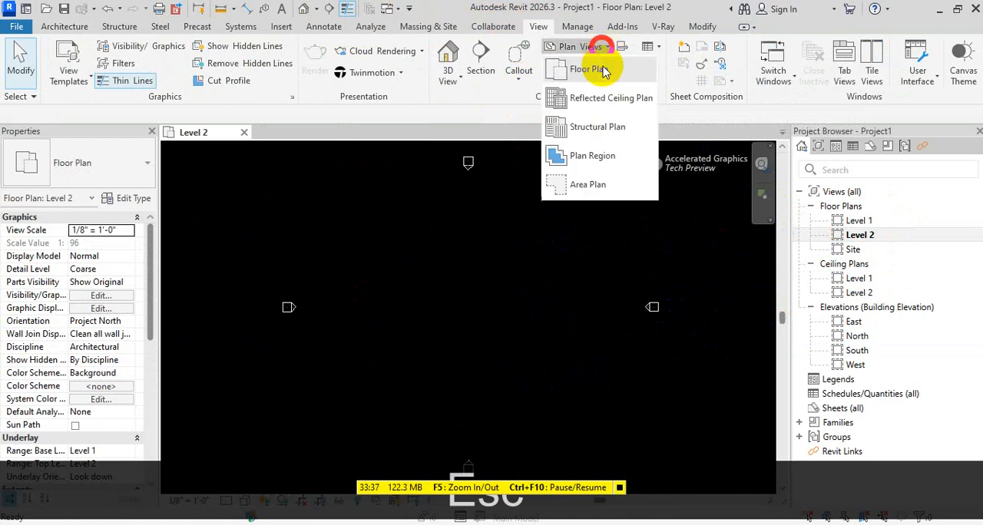
click(588, 70)
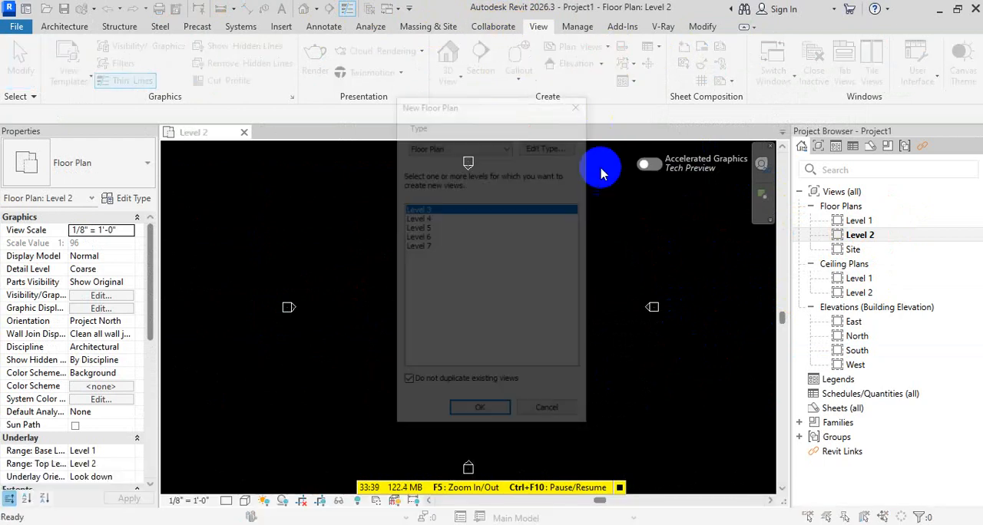
shift+click(430, 246)
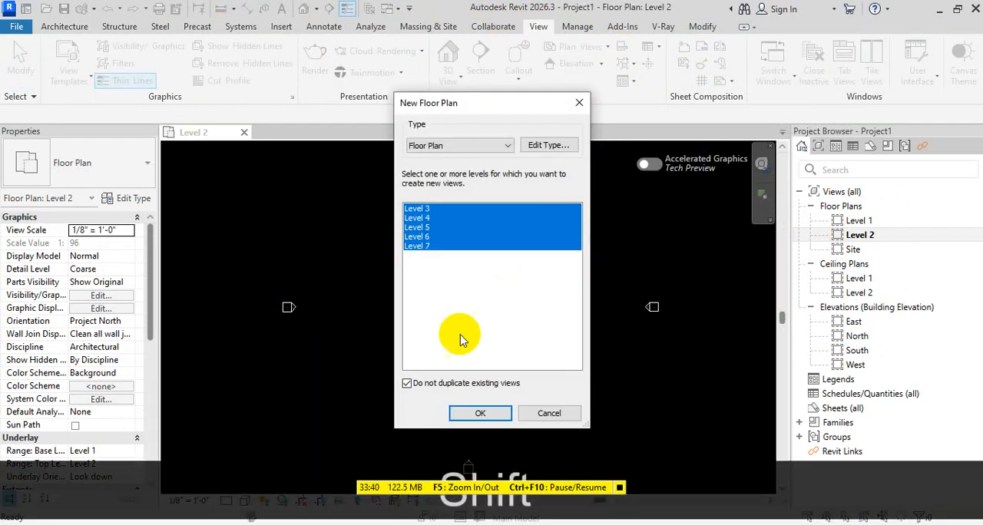
click(480, 413)
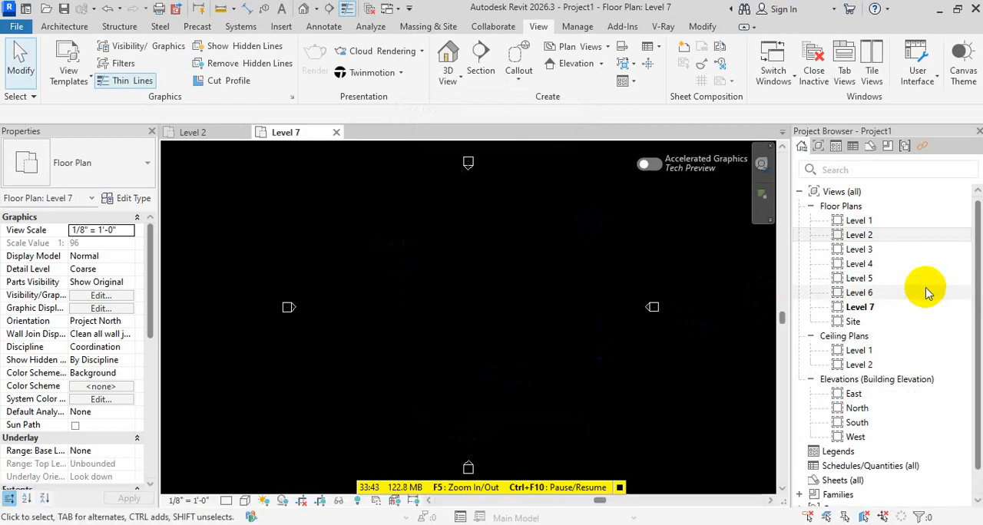
click(858, 221)
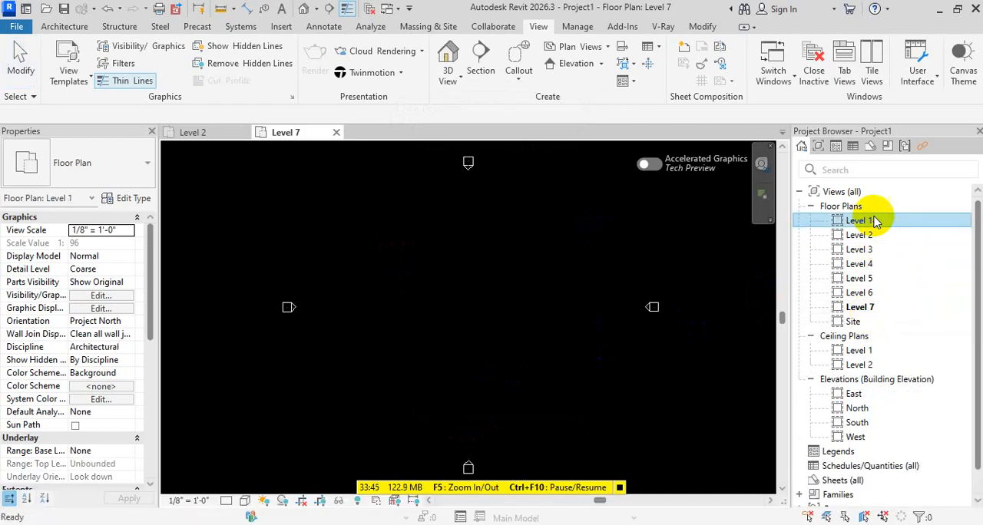
click(876, 322)
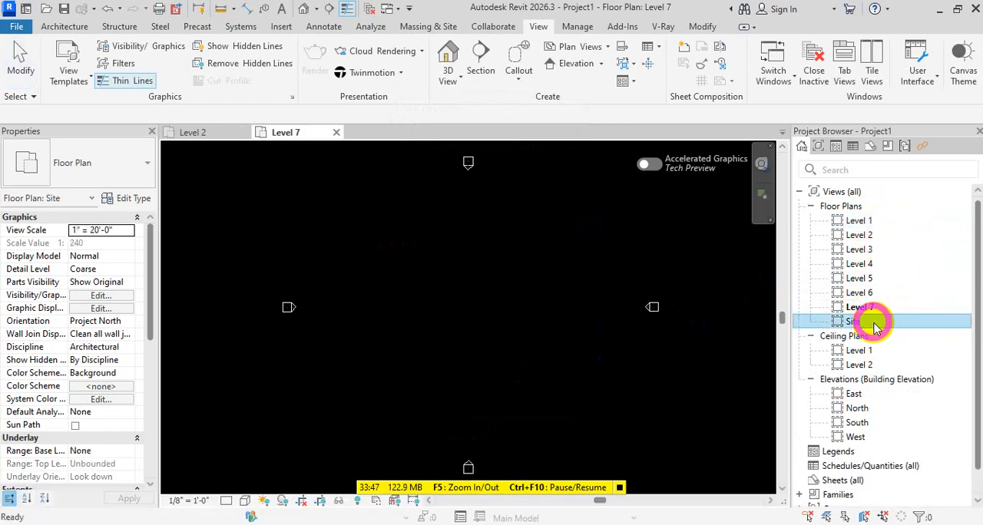
key(F1)
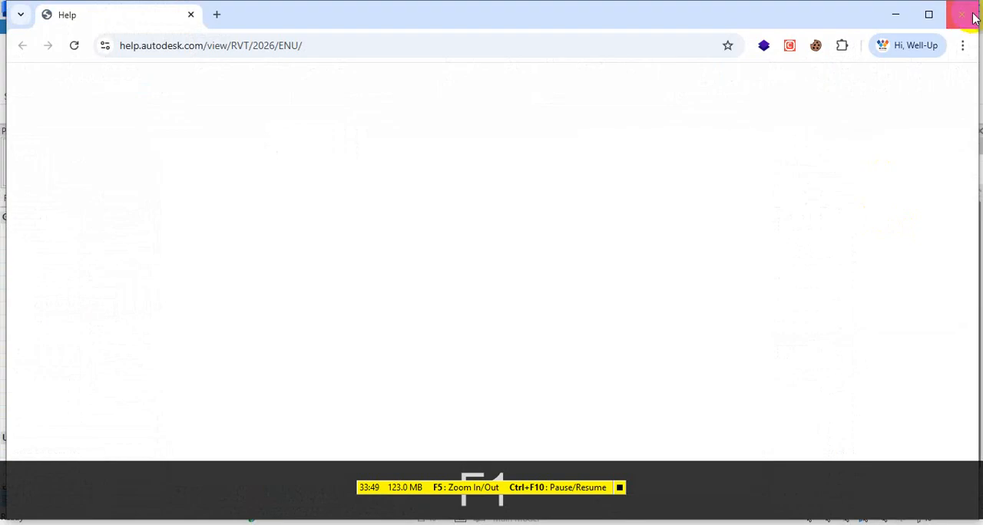
click(971, 15)
Rename the Level 1 floor plan as GF, including its corresponding level and views, and suppress further rename confirmations
click(877, 220)
click(875, 220)
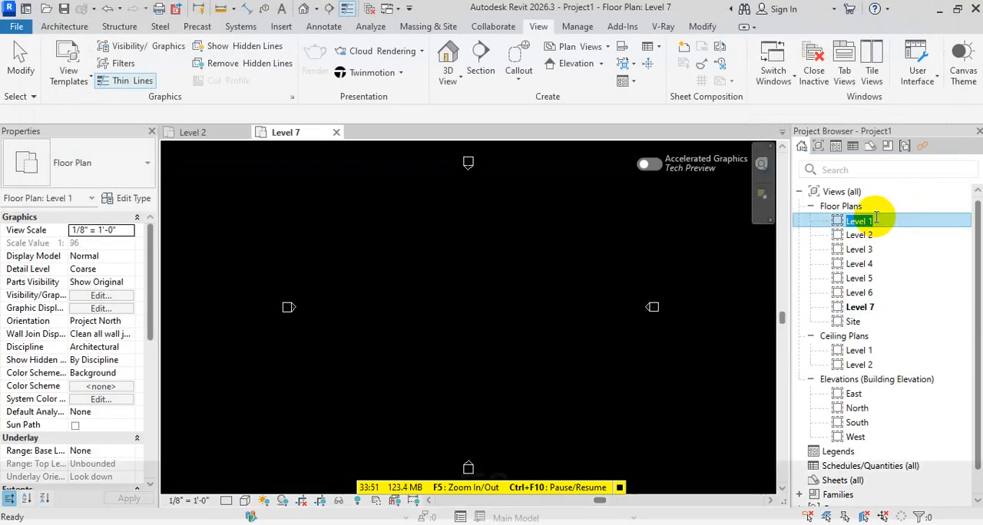
key(F2)
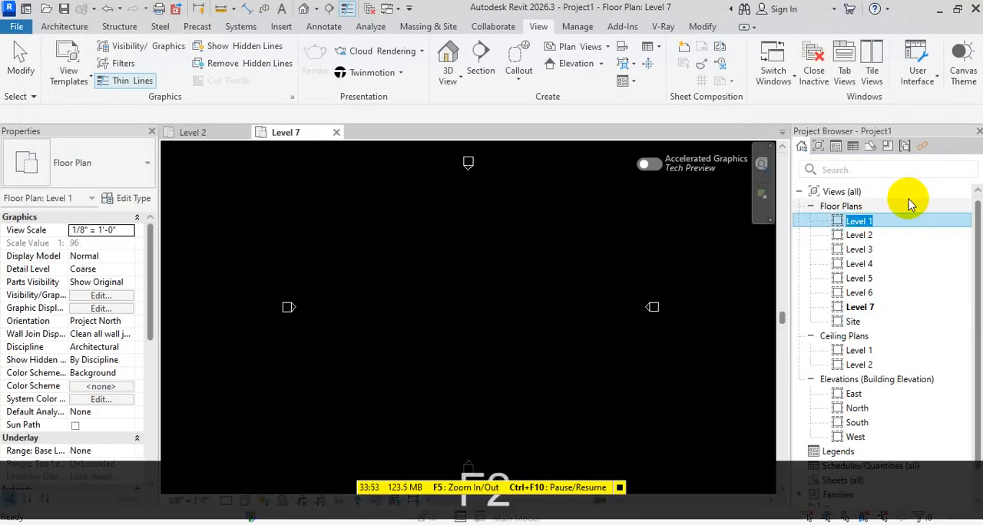
text(GF)
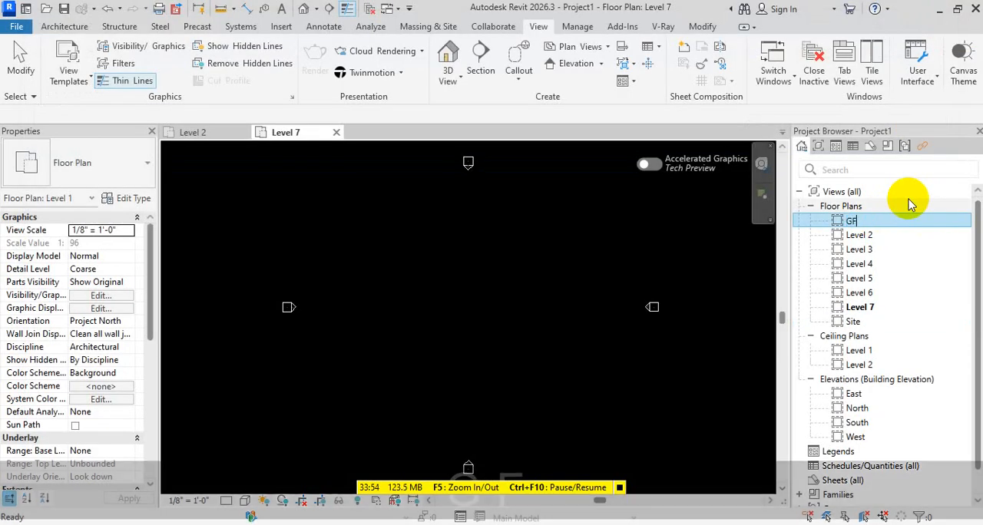
click(869, 234)
key(F2)
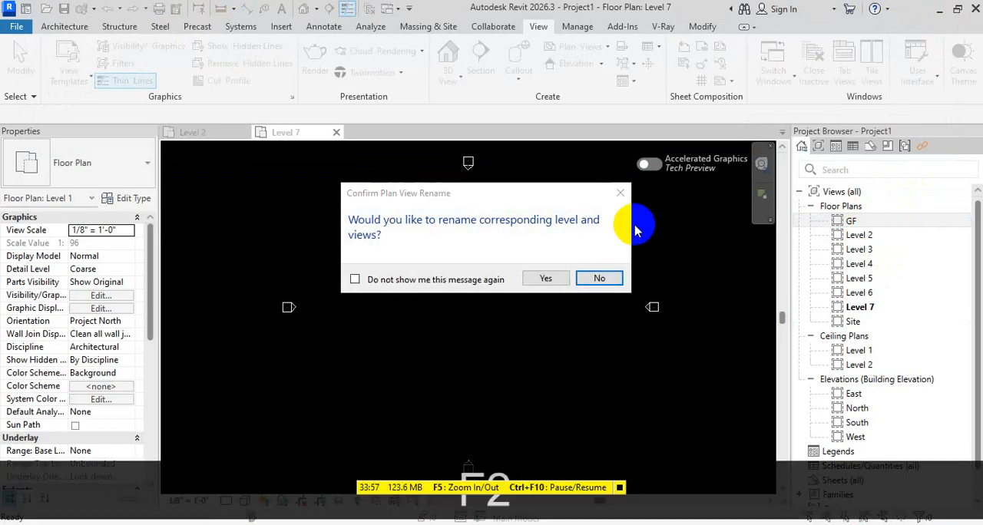
click(399, 281)
click(563, 278)
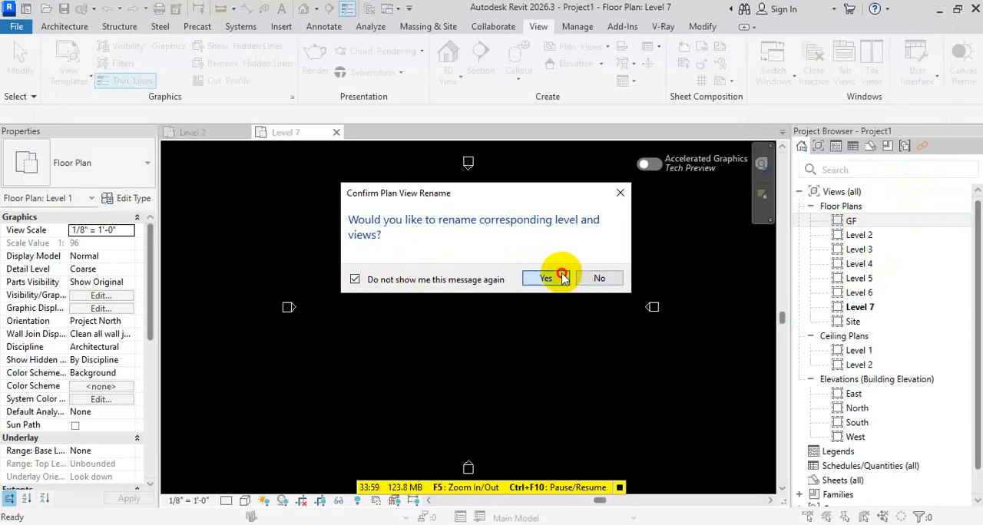
Rename the Level 2 floor plan as 1ST and the Level 3 floor plan as 2ND
click(861, 236)
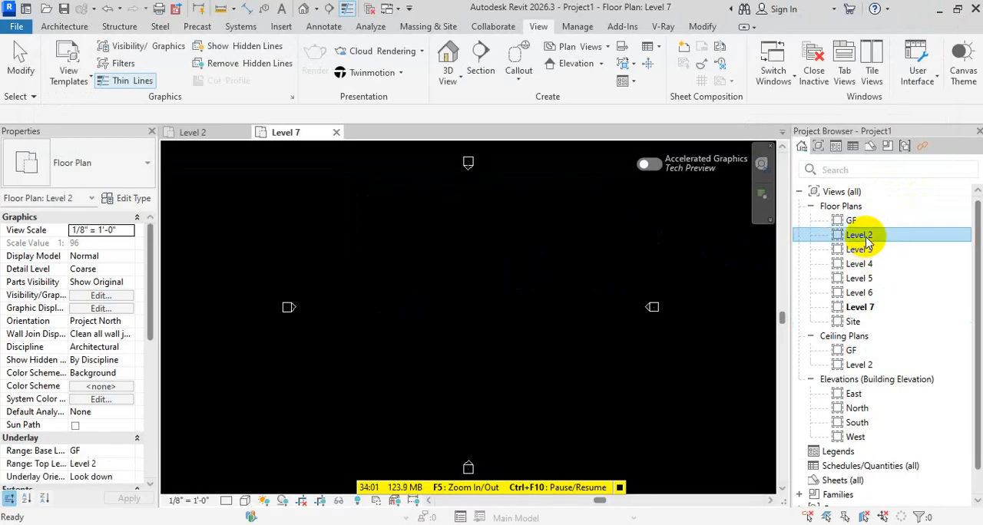
key(F2)
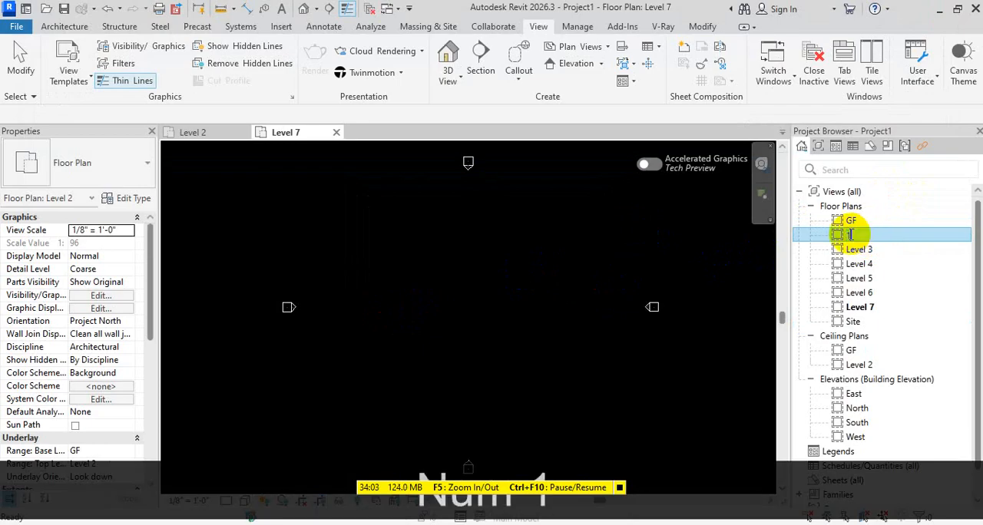
text(1ST)
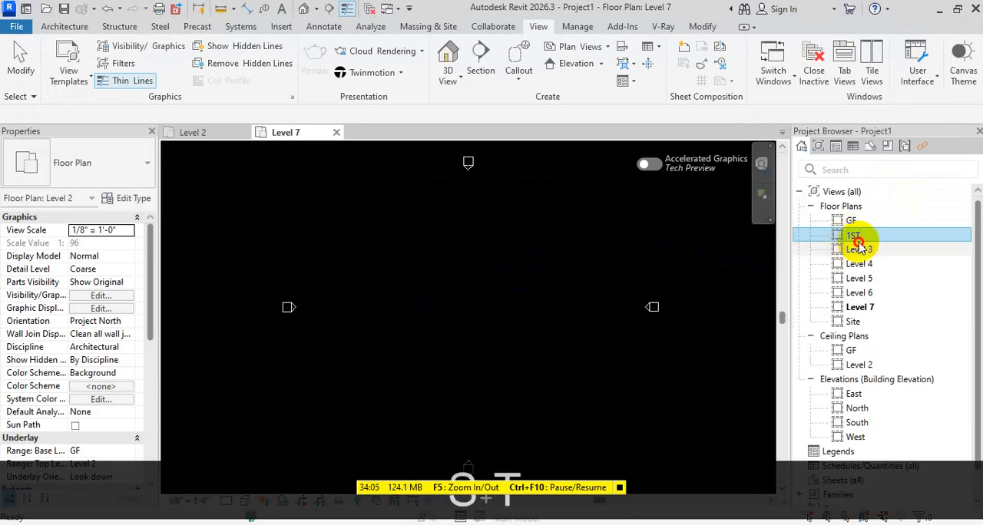
click(857, 250)
key(F2)
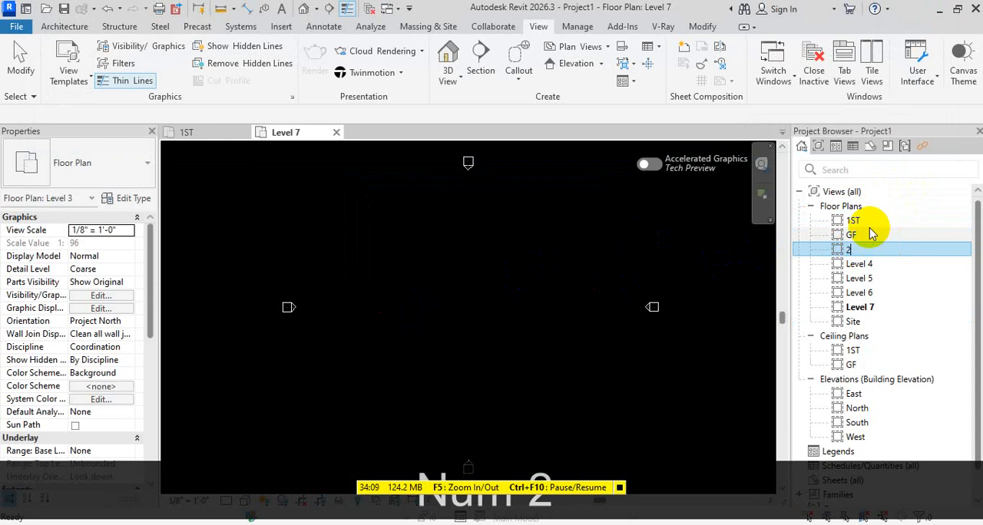
text(2ND)
click(658, 376)
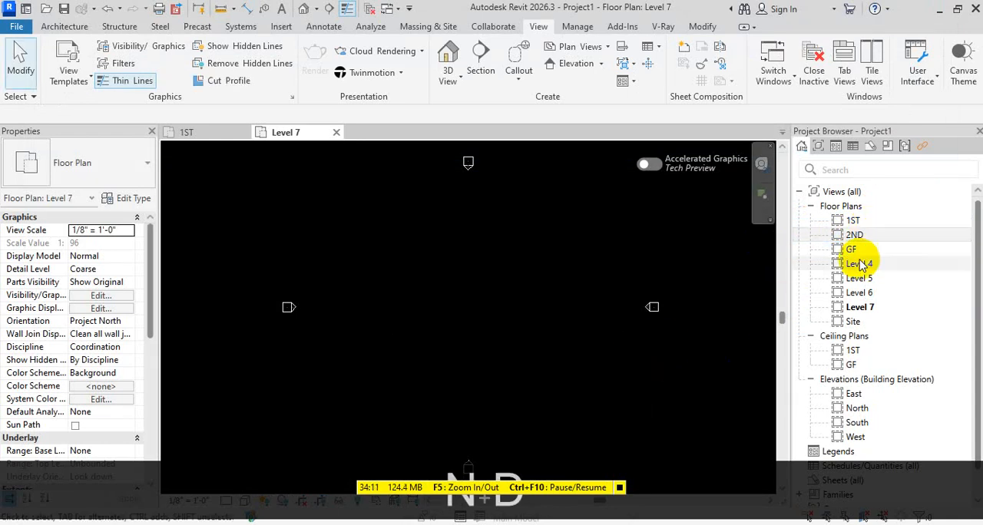
Rename the Level 4 floor plan as RF
click(851, 264)
key(F2)
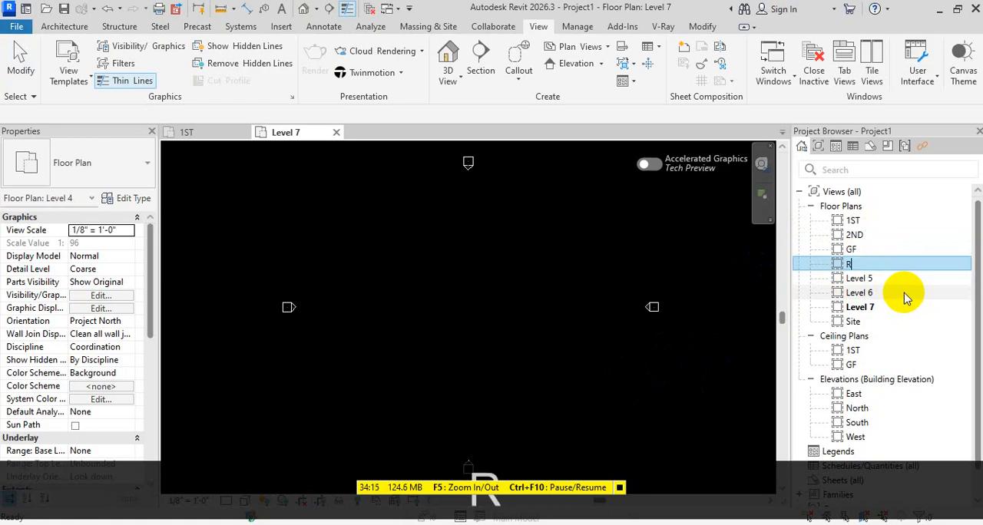
text(RF)
click(639, 353)
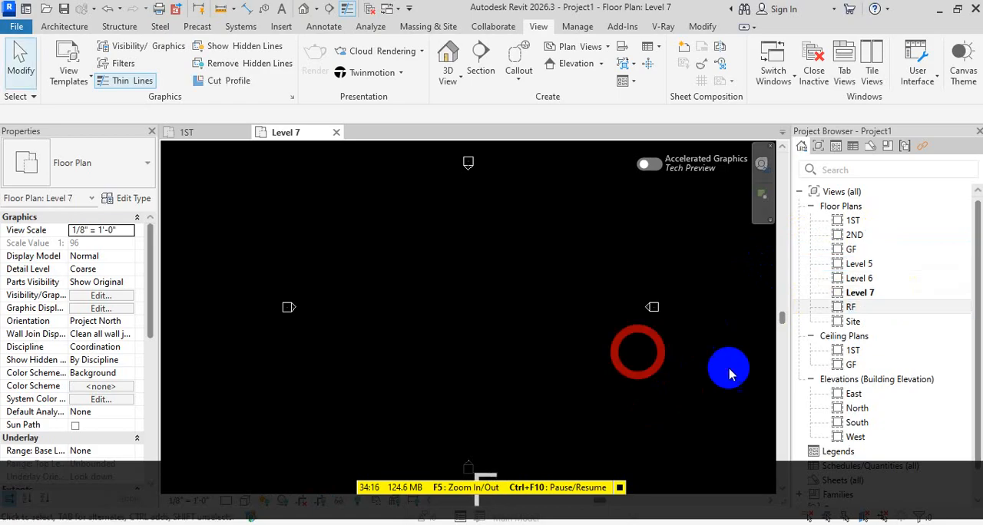
Rename the Level 5 floor plan as LIFT MACH SLB
click(887, 264)
key(F2)
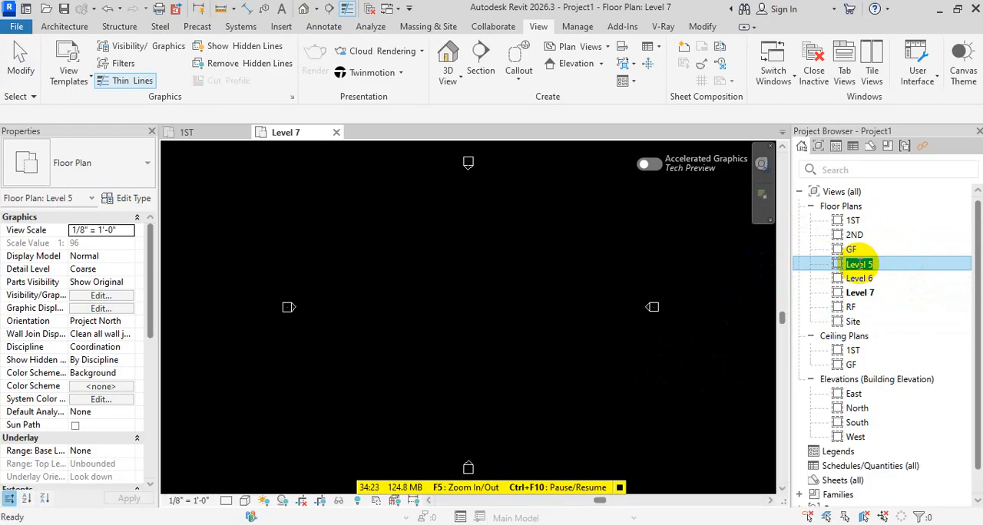
text(LIFT)
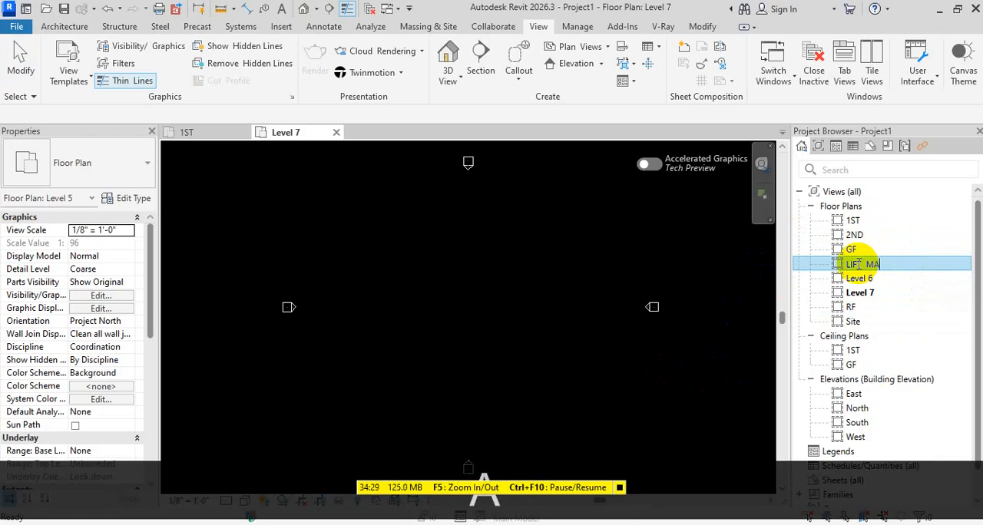
text(MACH S)
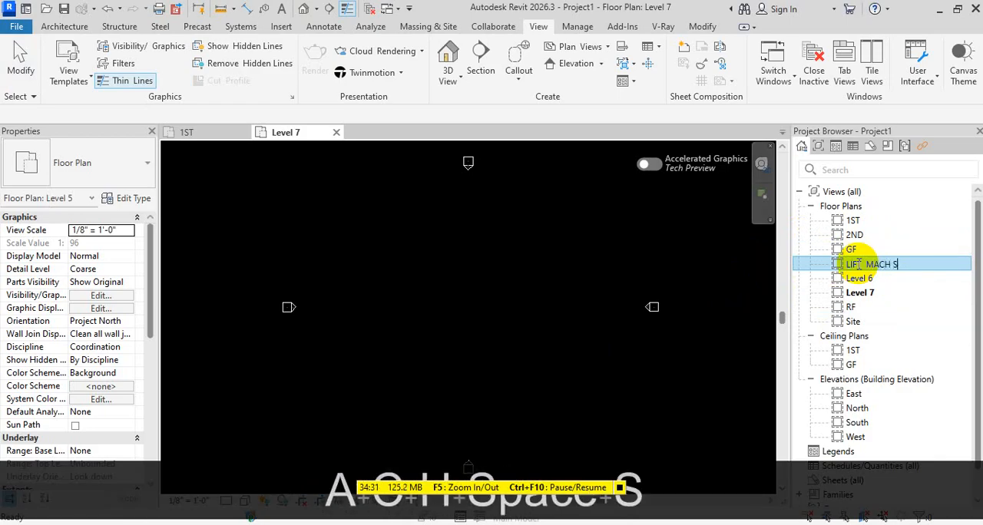
text(LB)
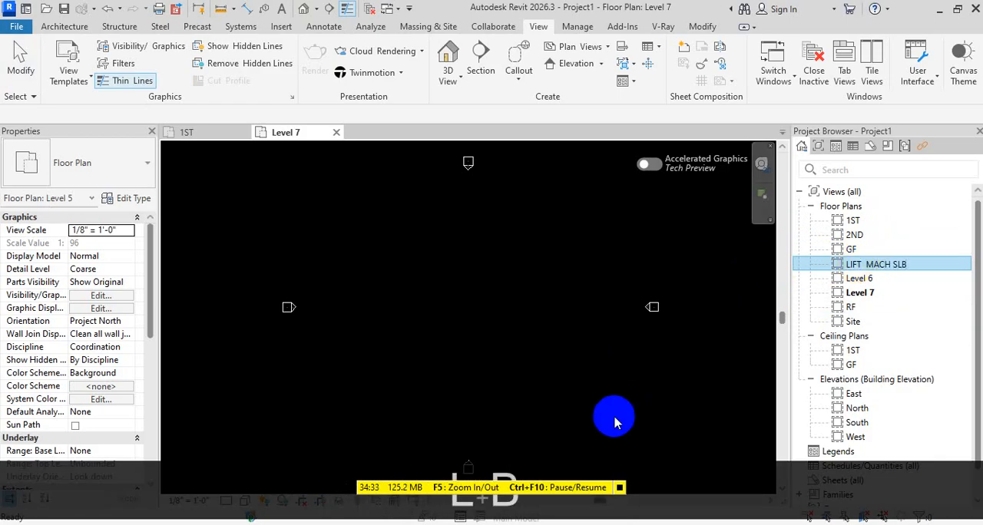
click(614, 374)
Rename the Level 6 floor plan as WR - BTM and the Level 7 floor plan as WR- TOP
click(878, 264)
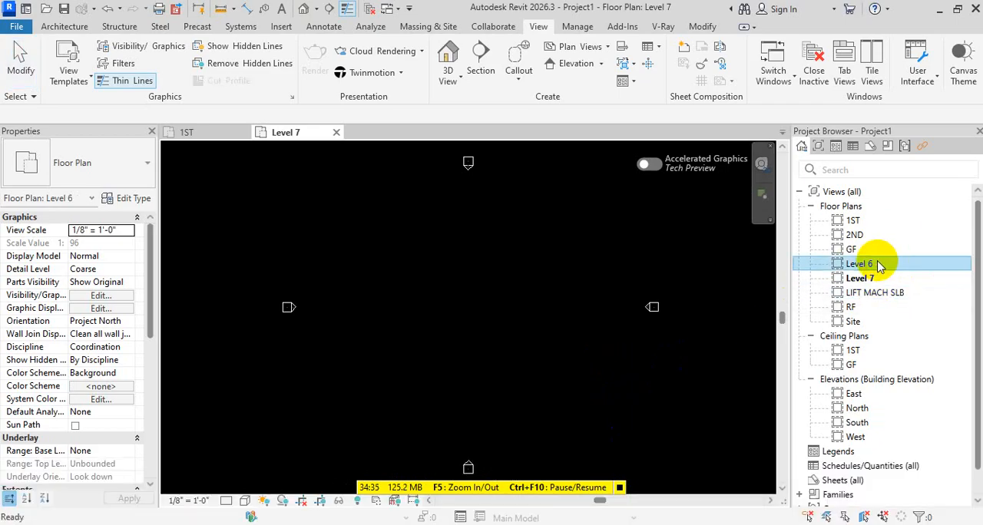
key(F2)
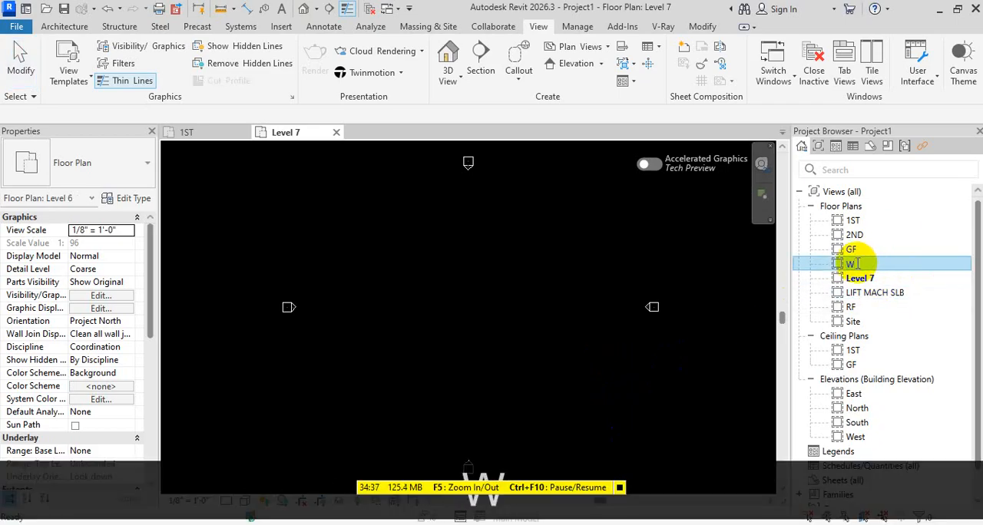
text(WR - BTM)
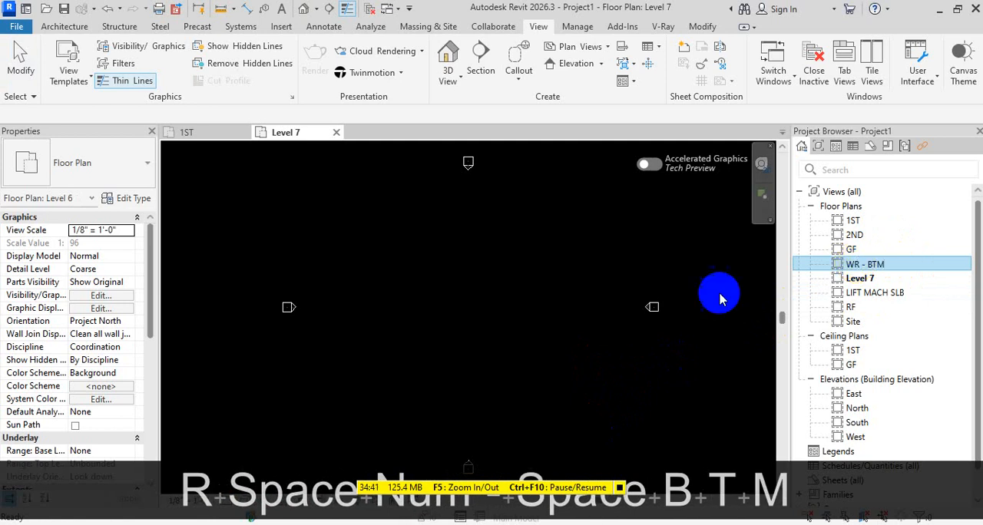
click(618, 306)
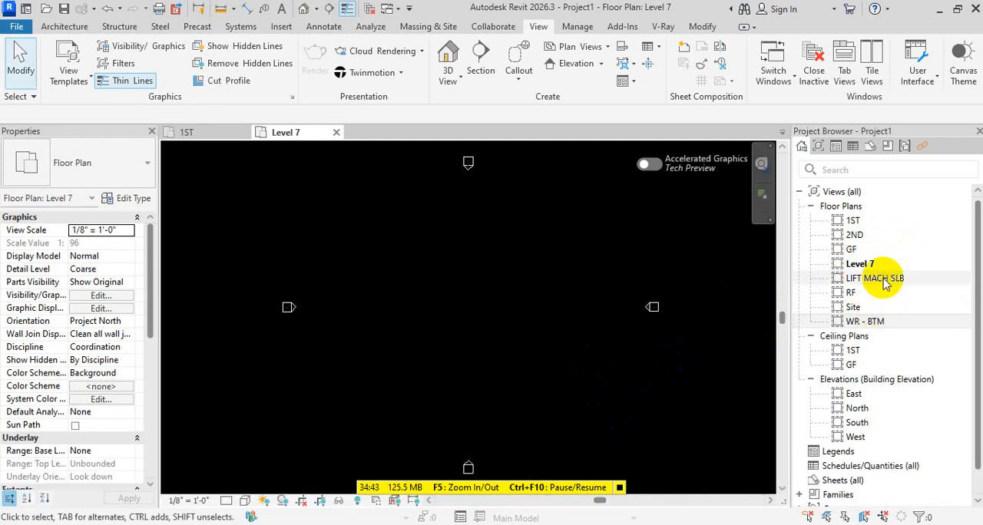
click(859, 263)
key(F2)
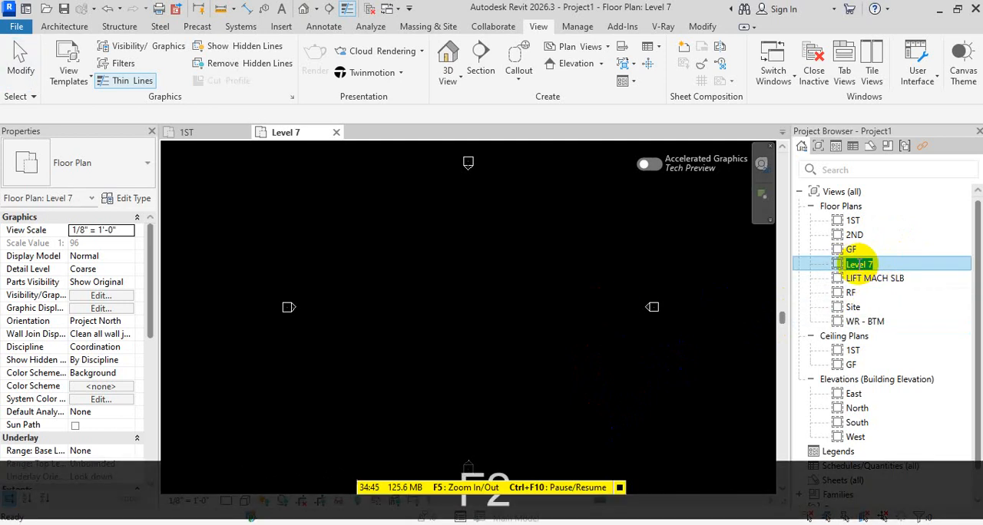
text(WR- TOP)
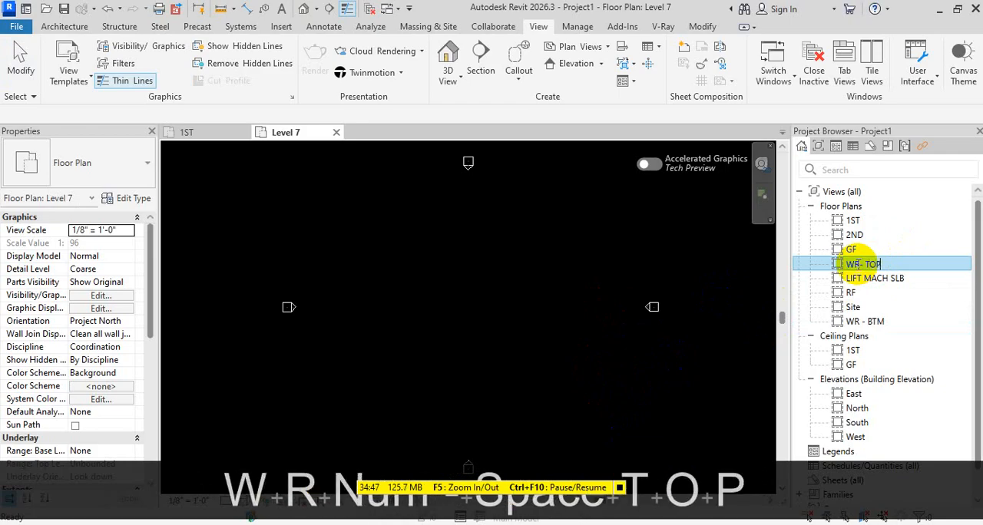
click(597, 315)
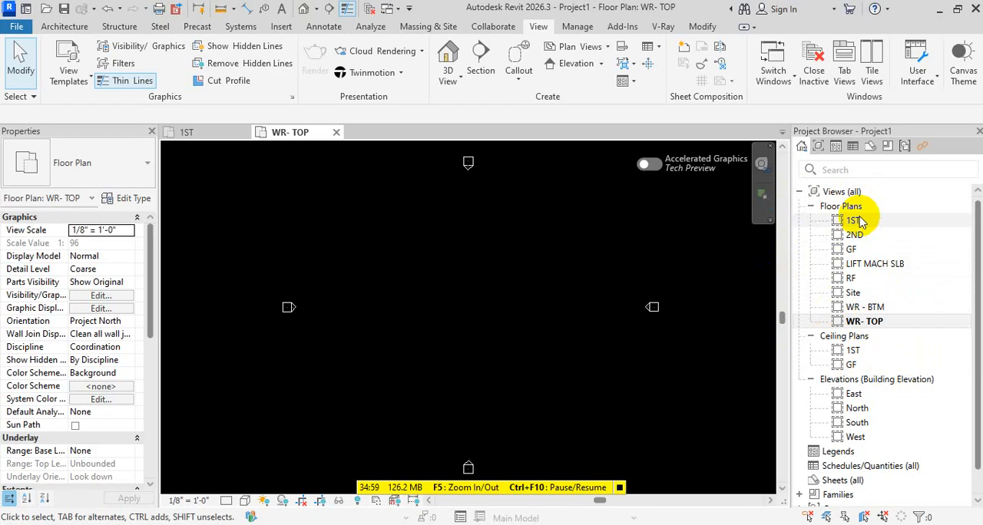
Open the South elevation and check the level names on the level lines from 1ST up to the topmost level
double_click(857, 422)
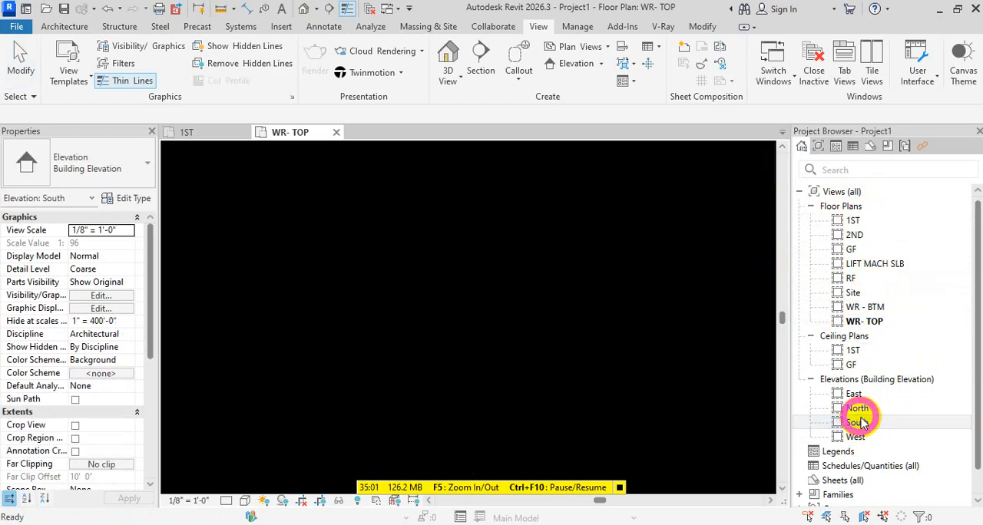
scroll(704, 400, up, 6)
middle_drag(718, 340, 683, 452)
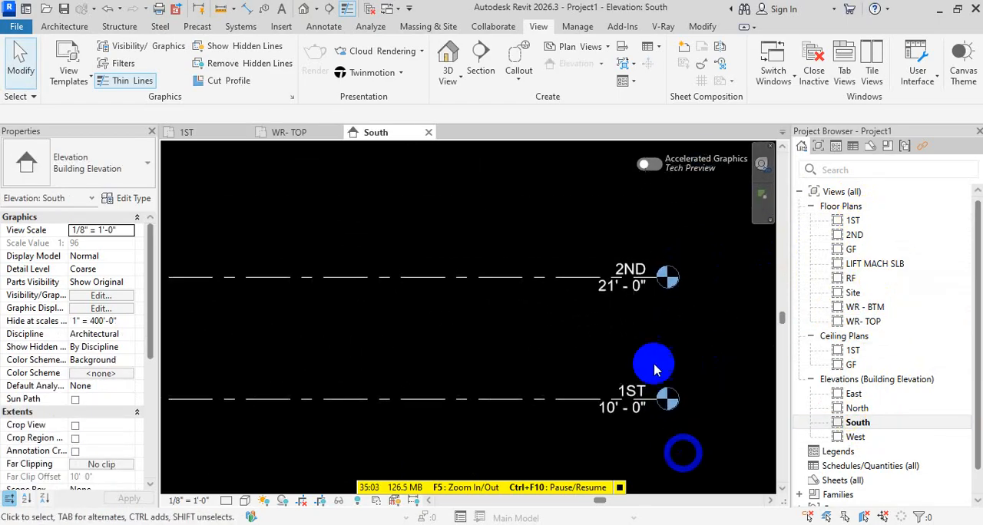
middle_drag(663, 252, 662, 443)
middle_drag(676, 308, 660, 486)
scroll(651, 427, down, 2)
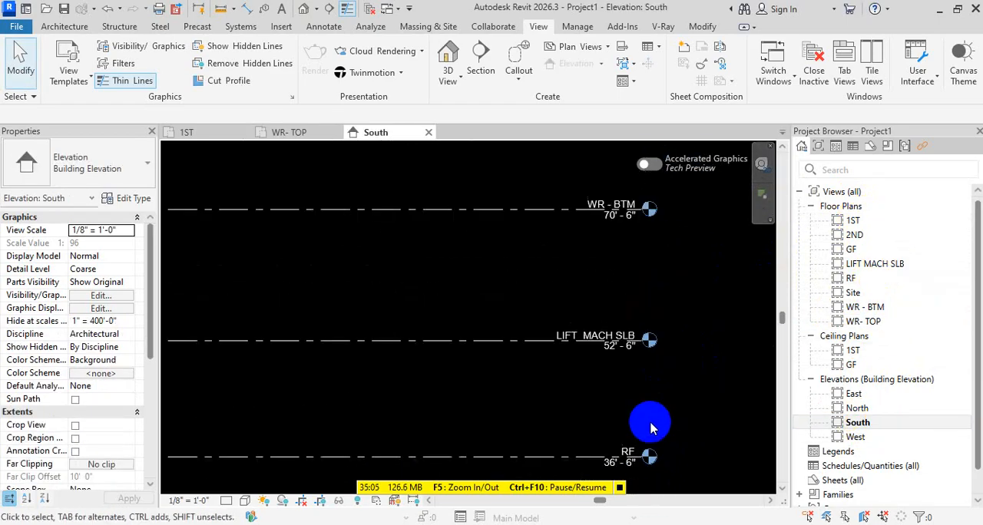
middle_drag(644, 344, 651, 382)
middle_drag(652, 321, 652, 472)
scroll(657, 311, down, 4)
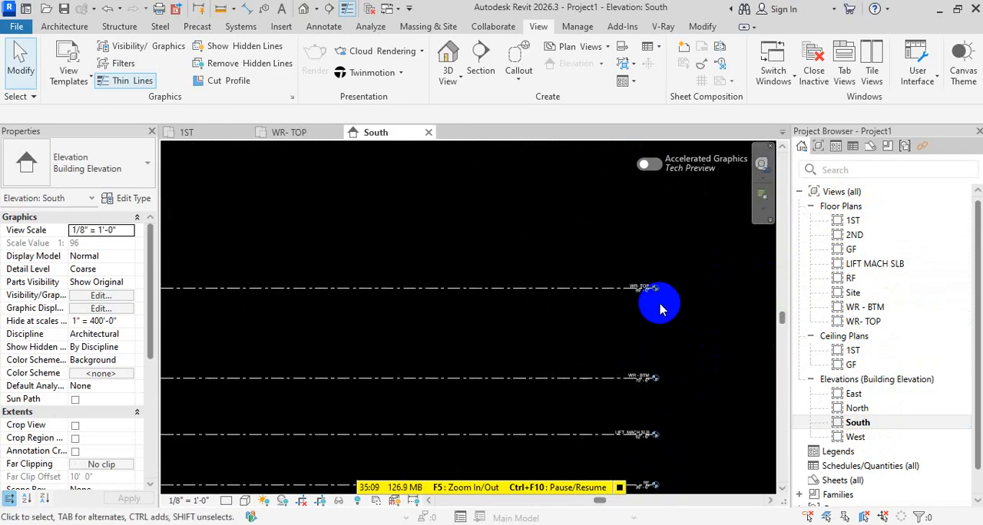
Open the GF floor plan and close all other open views
click(849, 221)
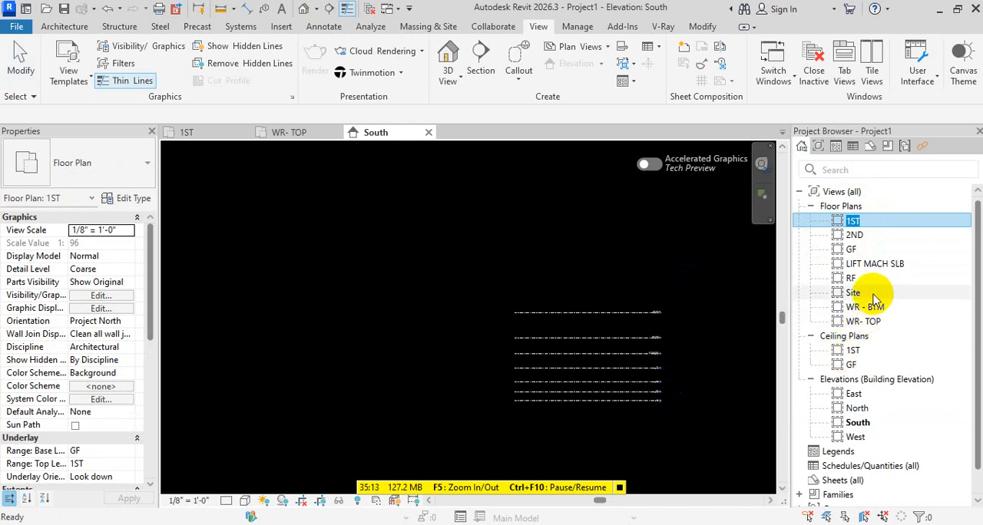
double_click(851, 249)
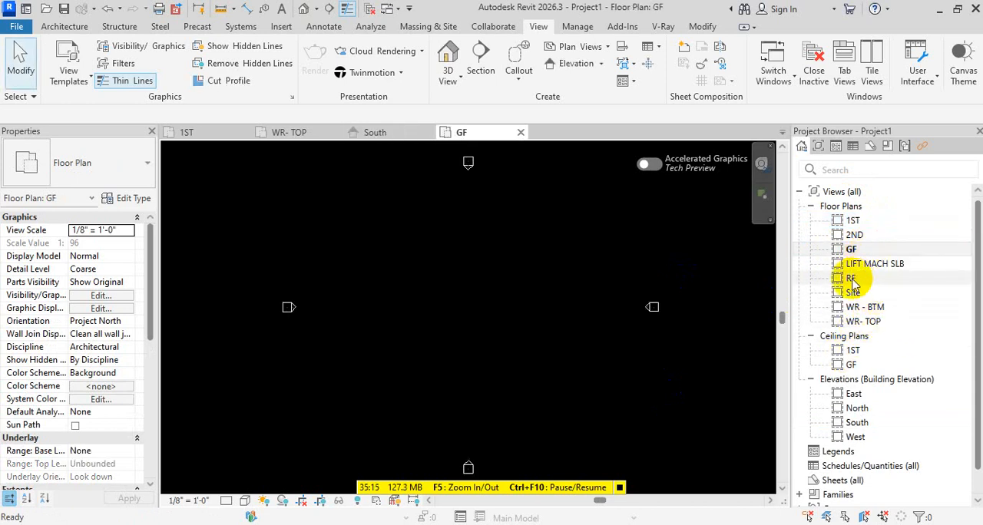
click(370, 9)
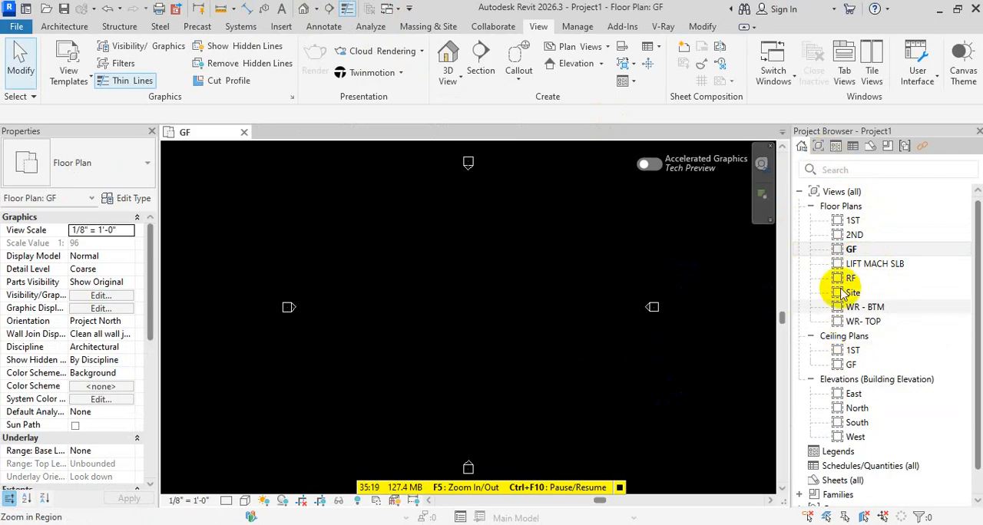
Create a new browser organization scheme for the views named WELLUP, without any filter
click(818, 146)
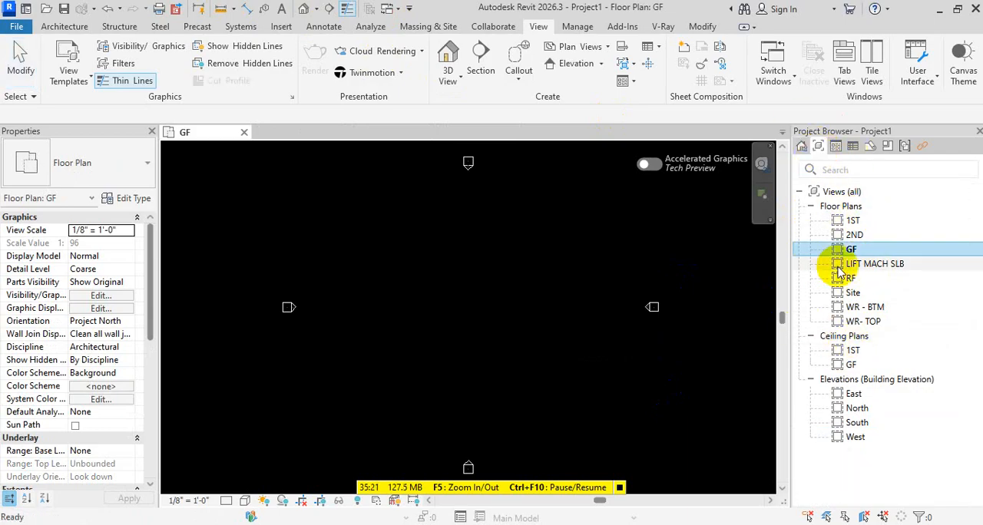
click(885, 194)
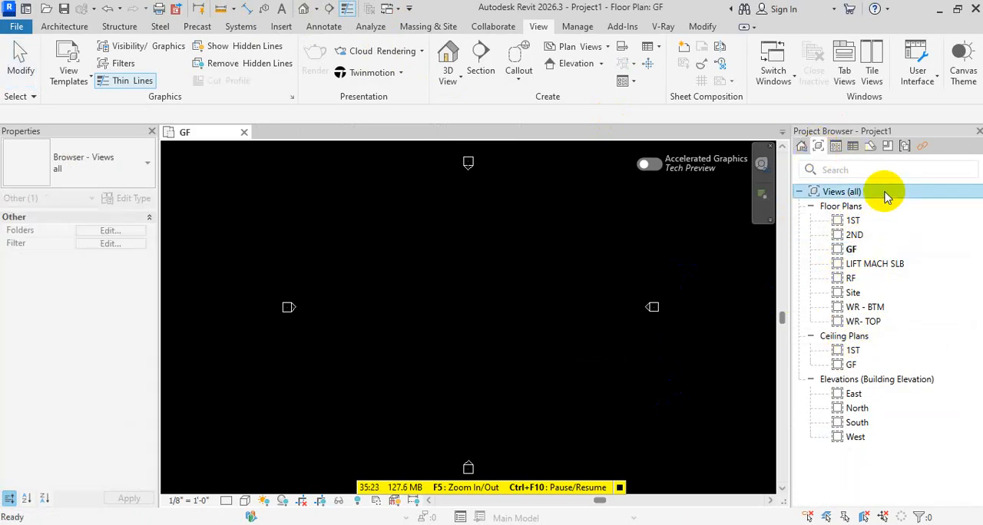
right_click(885, 195)
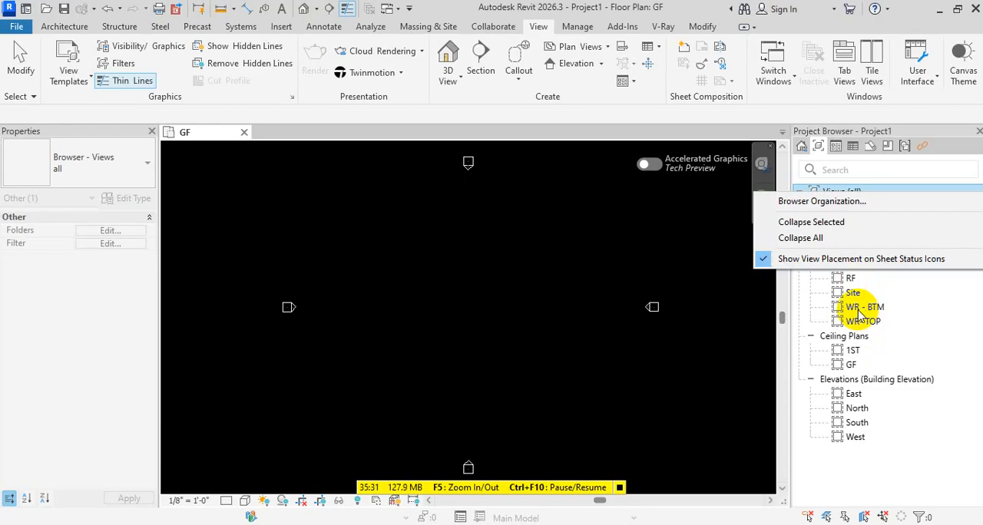
click(866, 208)
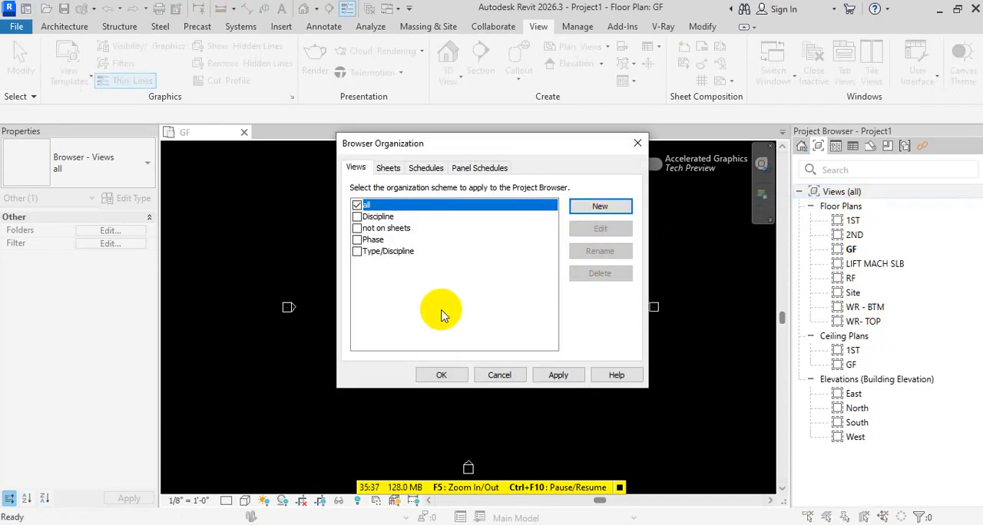
click(612, 208)
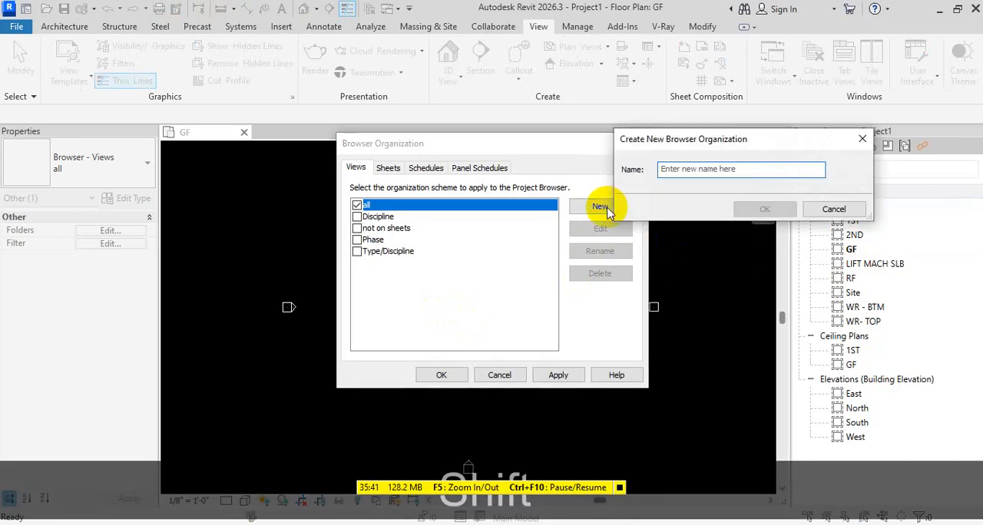
text(WELLUP)
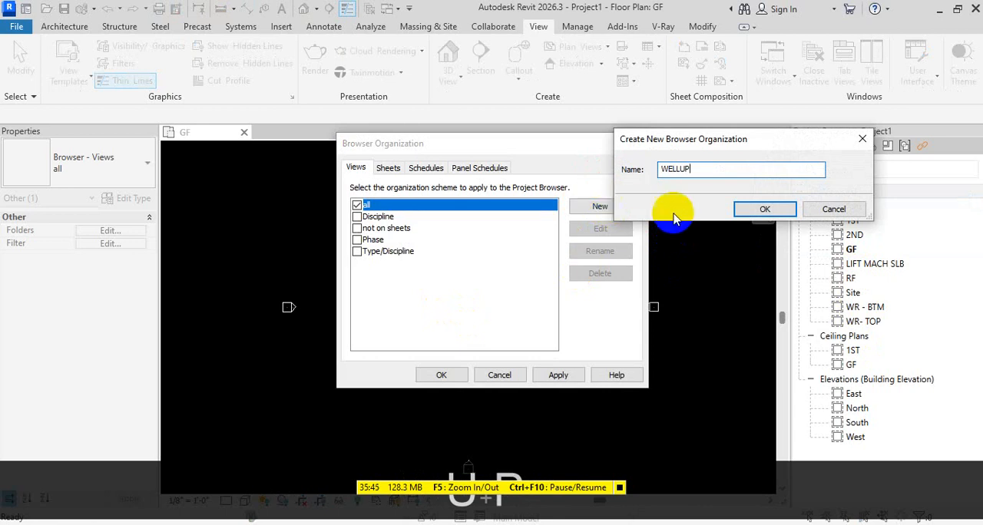
click(763, 209)
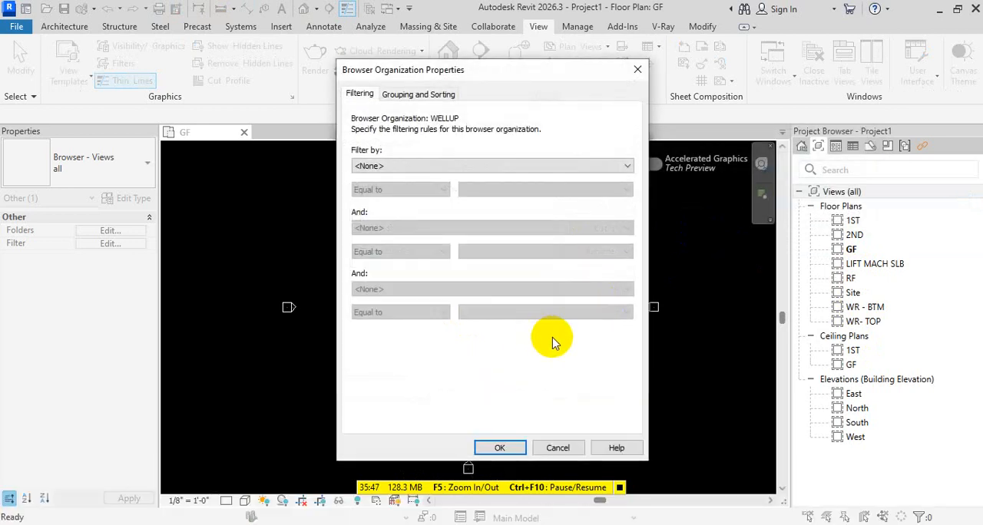
click(499, 448)
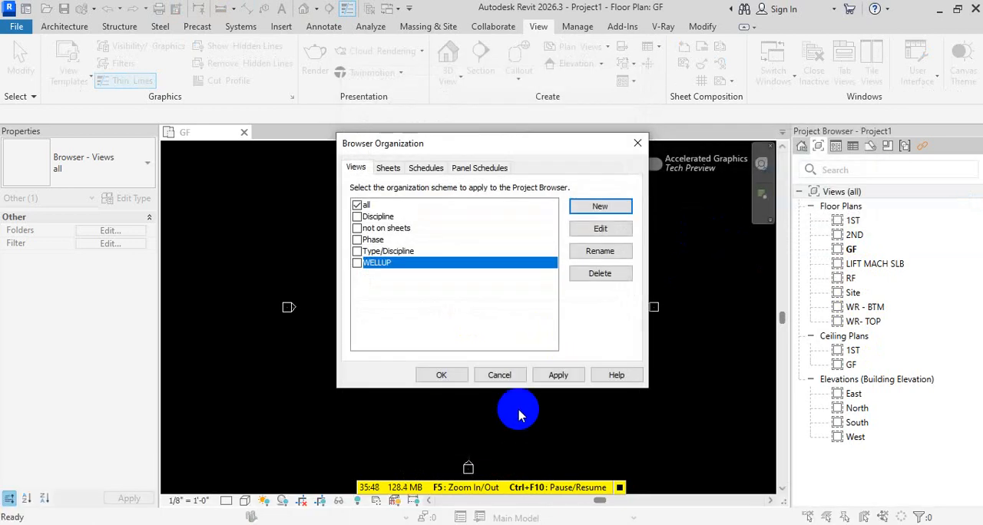
click(441, 375)
Apply the WELLUP browser organization scheme to the views in place of the all scheme
right_click(910, 193)
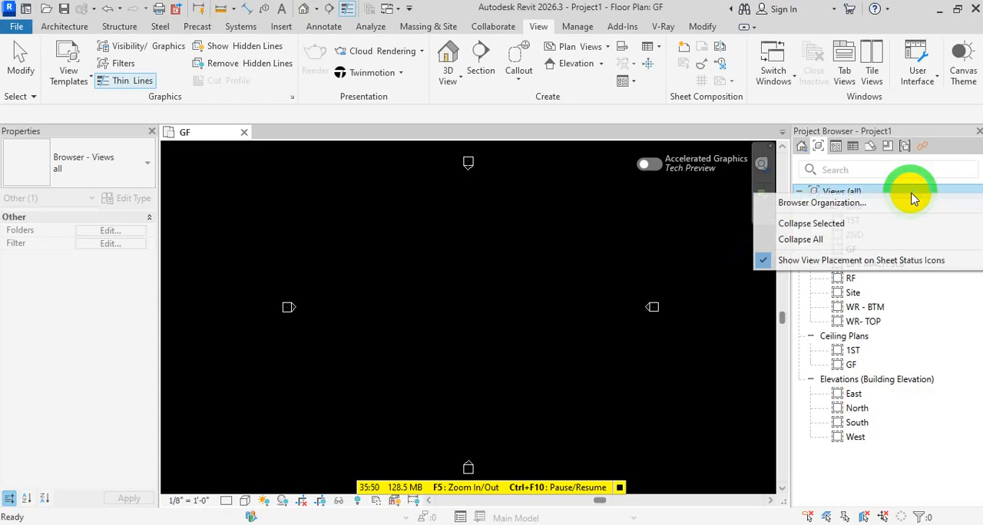
click(858, 206)
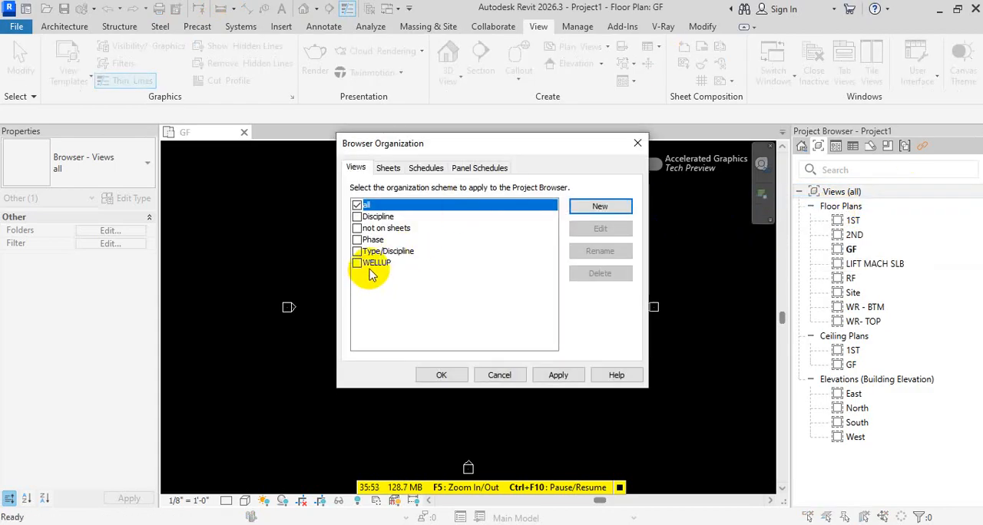
click(357, 264)
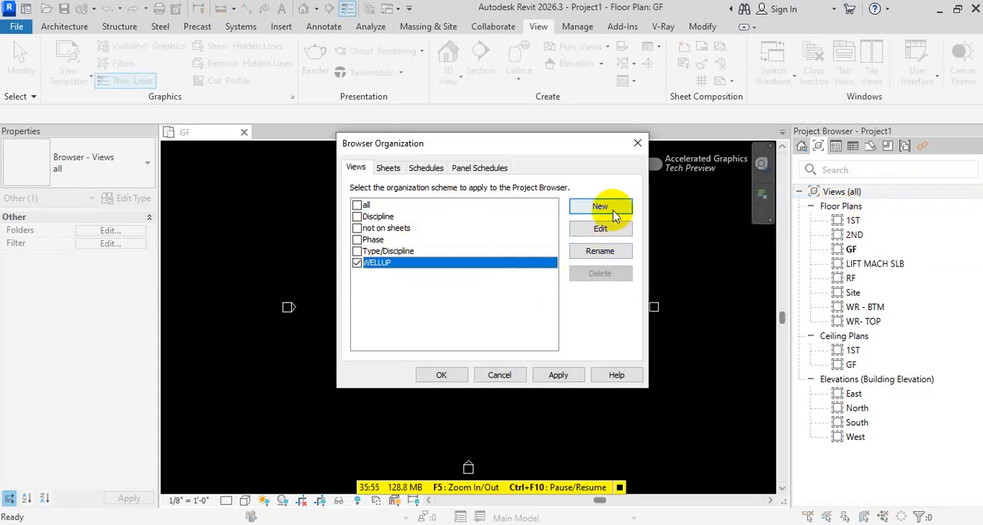
click(559, 373)
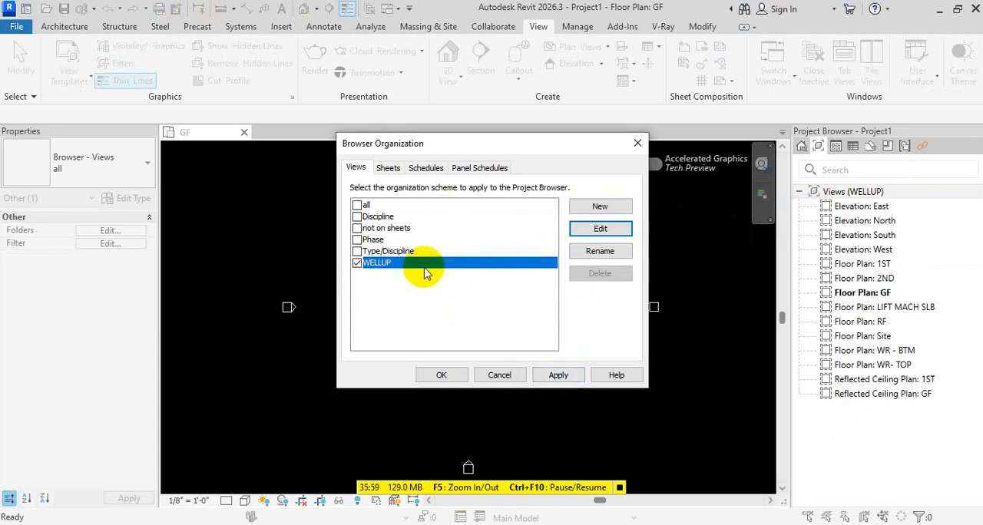
Group the WELLUP scheme's views by Family and Type, sort them by Associated Level in descending order, and apply the scheme
click(602, 229)
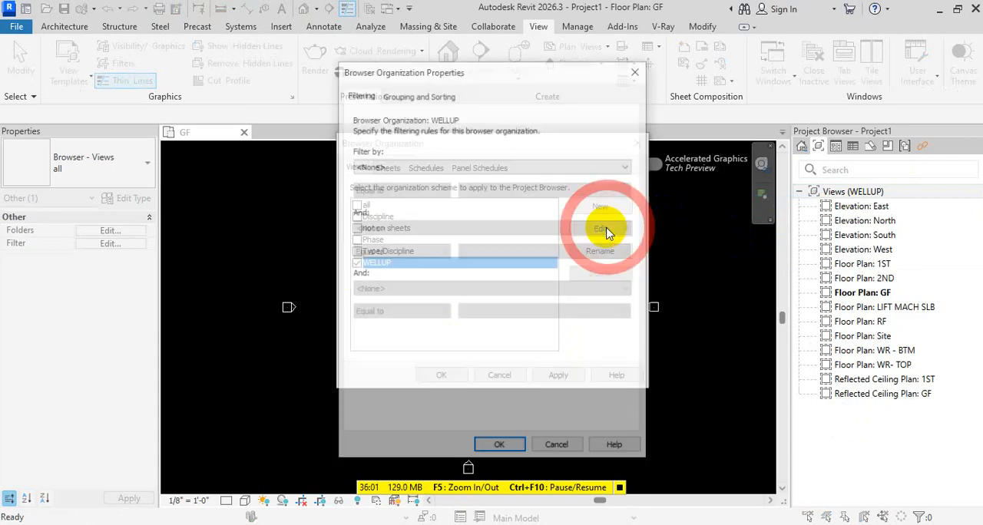
click(418, 92)
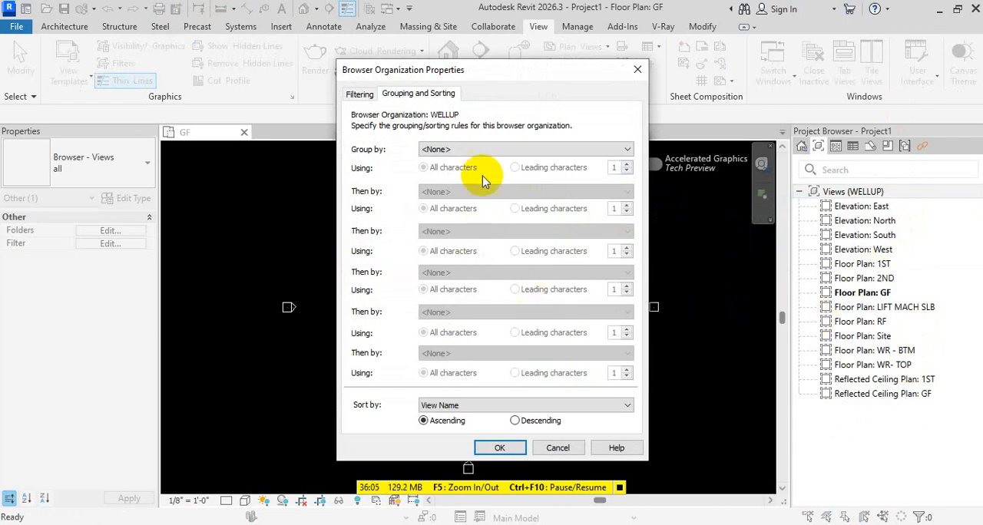
click(470, 149)
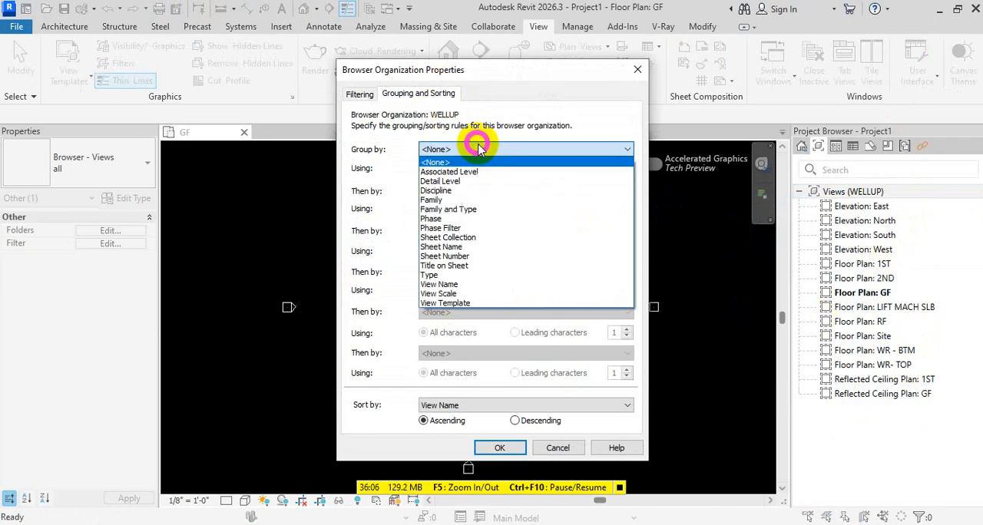
click(476, 212)
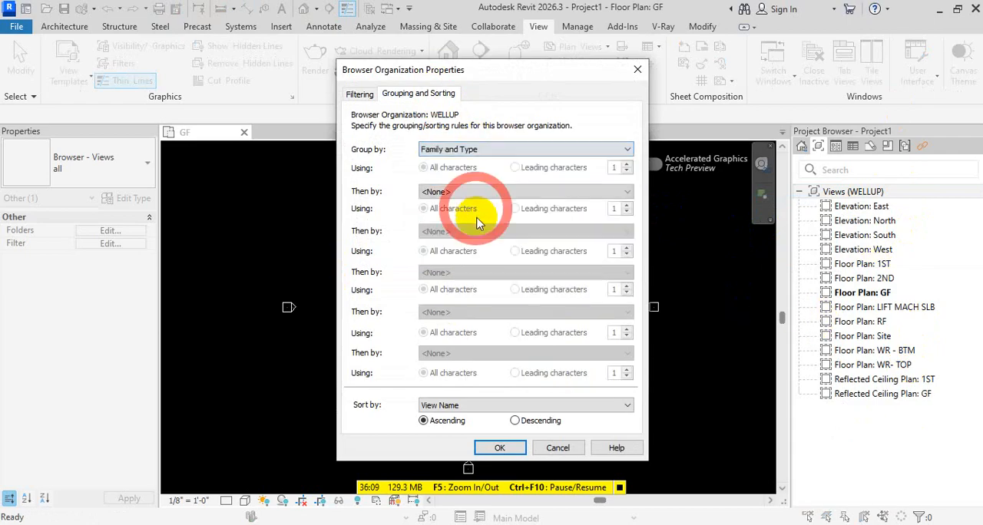
click(451, 406)
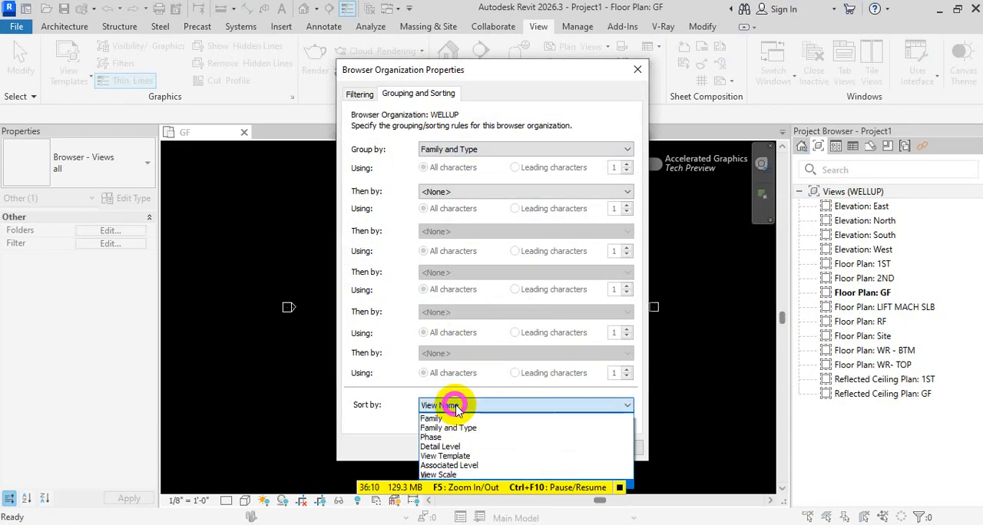
click(476, 467)
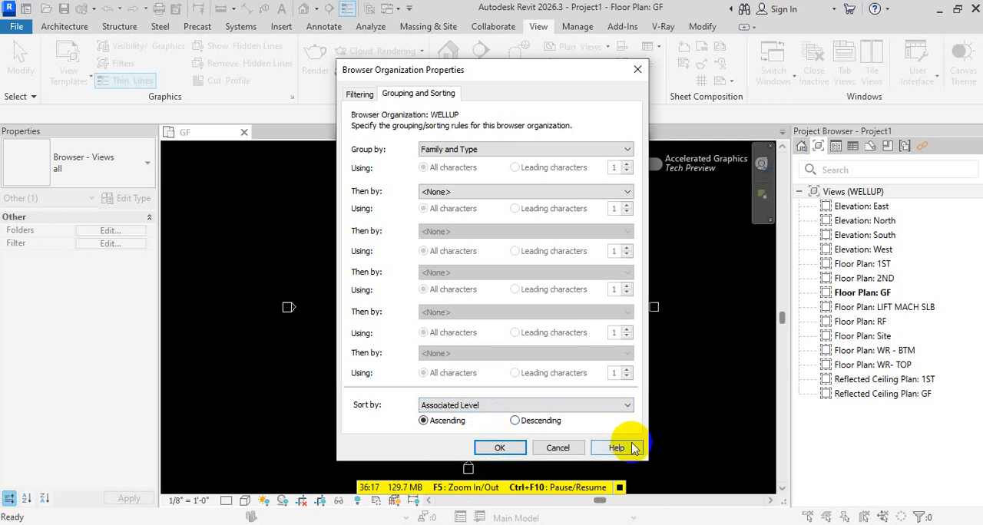
click(499, 448)
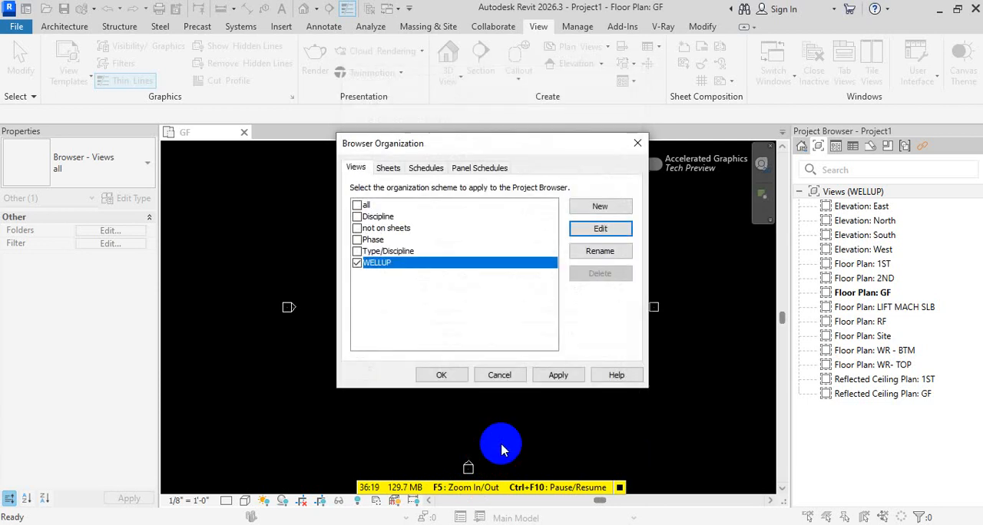
click(567, 375)
click(442, 375)
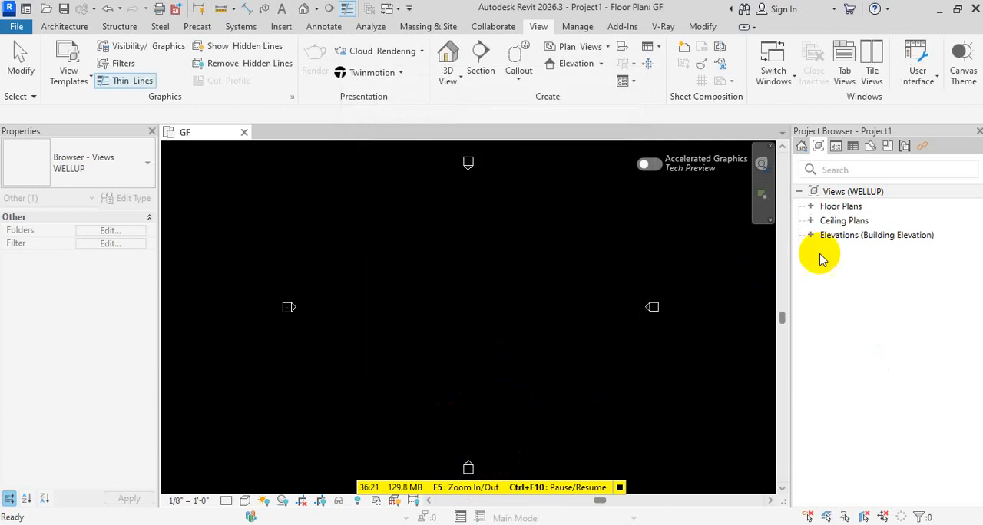
Expand the Floor Plans group and change the WELLUP scheme's sort order to ascending
click(799, 192)
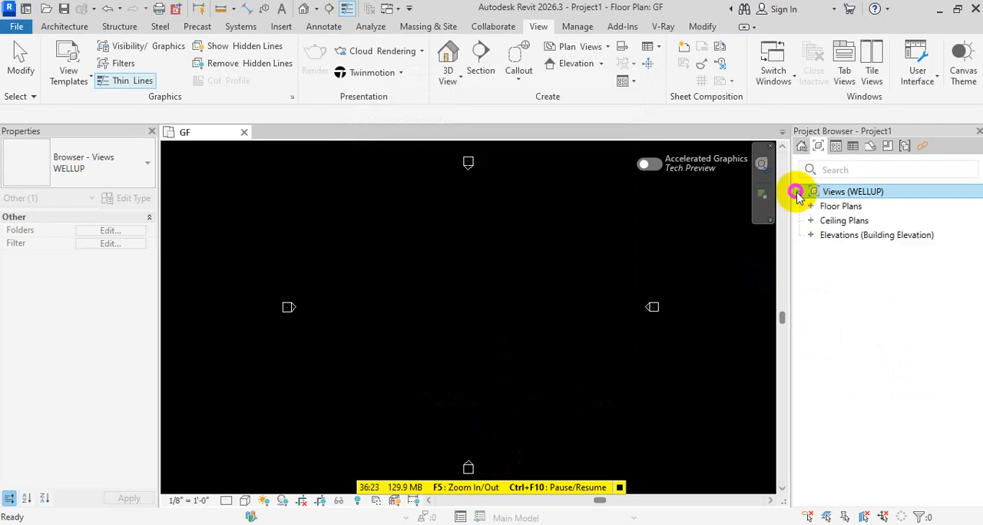
click(810, 206)
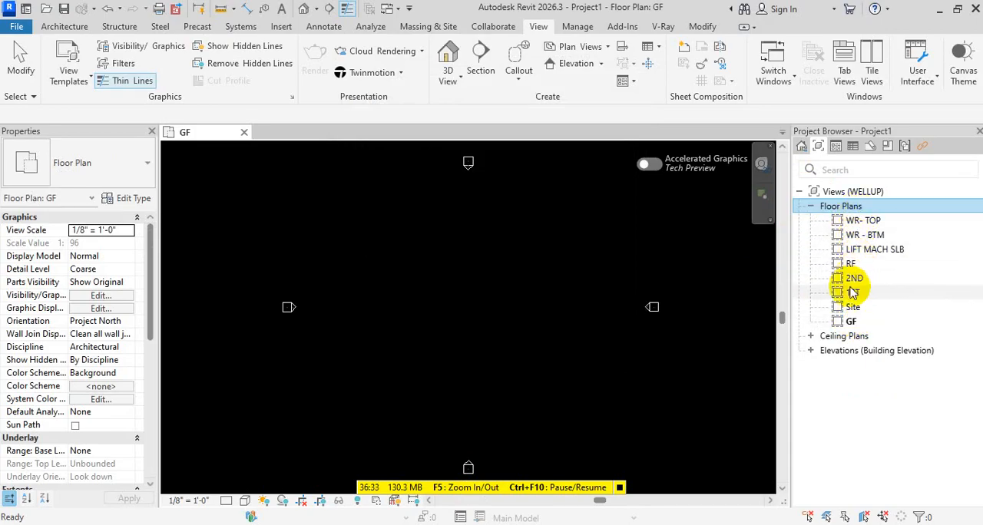
right_click(861, 215)
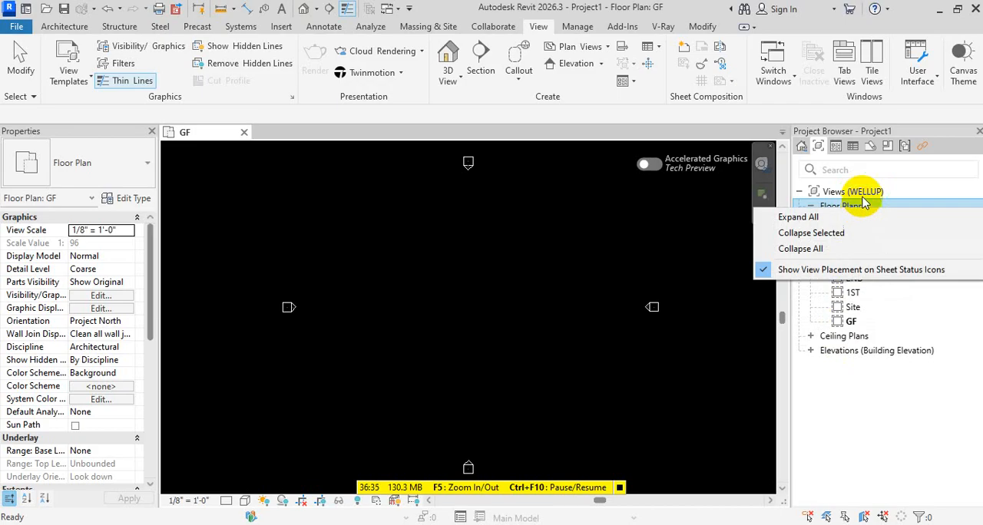
click(860, 191)
right_click(889, 197)
click(860, 203)
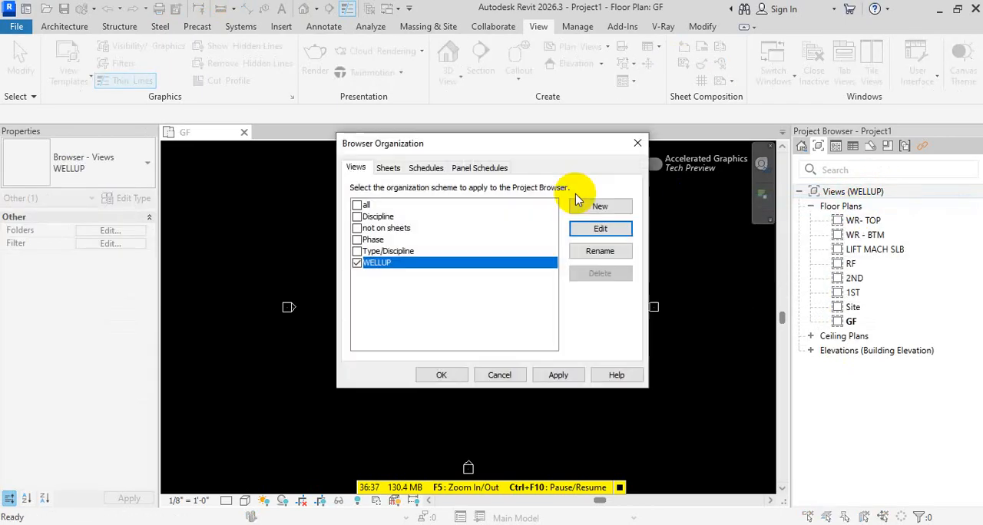
click(595, 228)
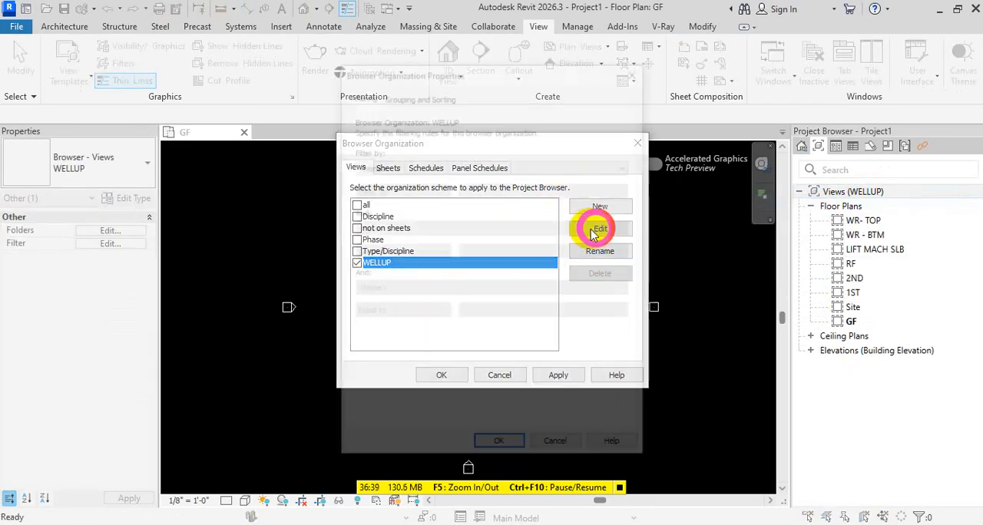
click(438, 94)
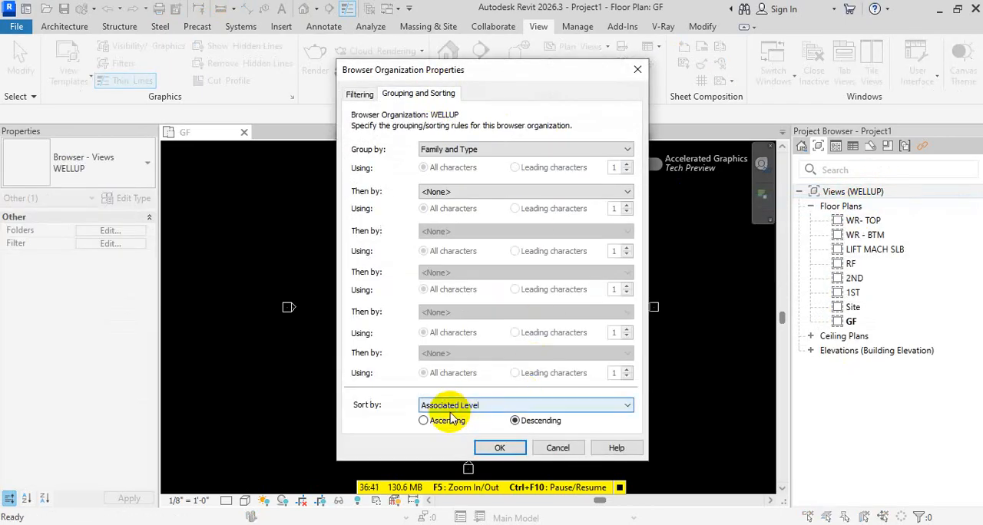
click(425, 421)
click(500, 448)
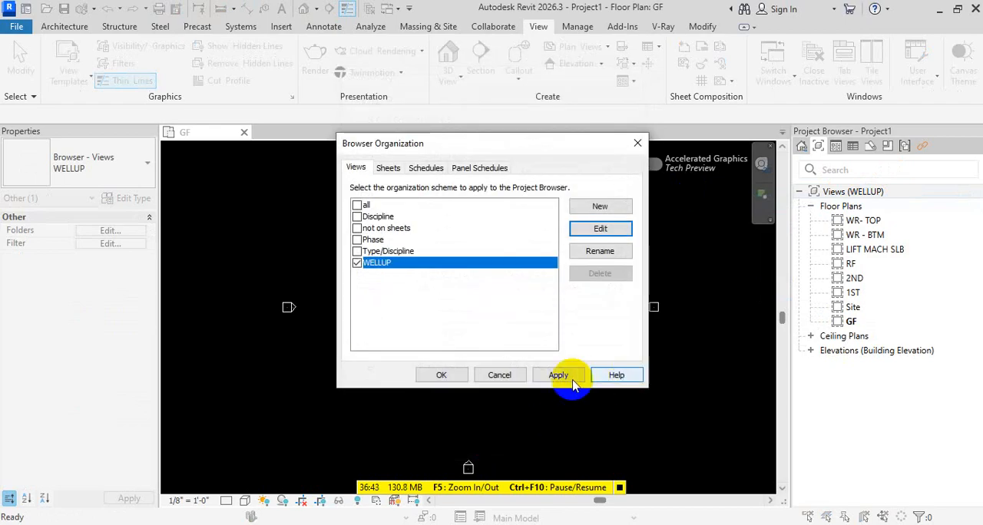
click(558, 375)
click(453, 376)
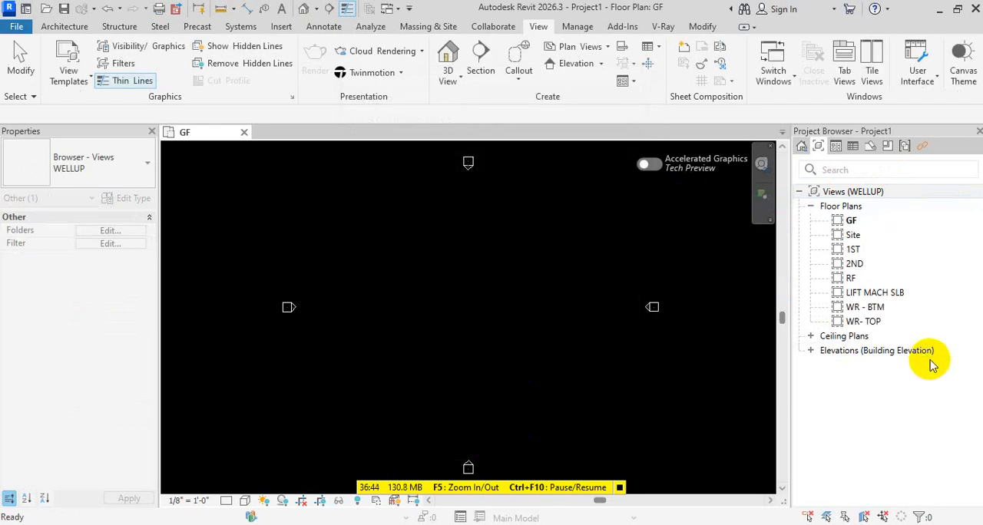
click(853, 221)
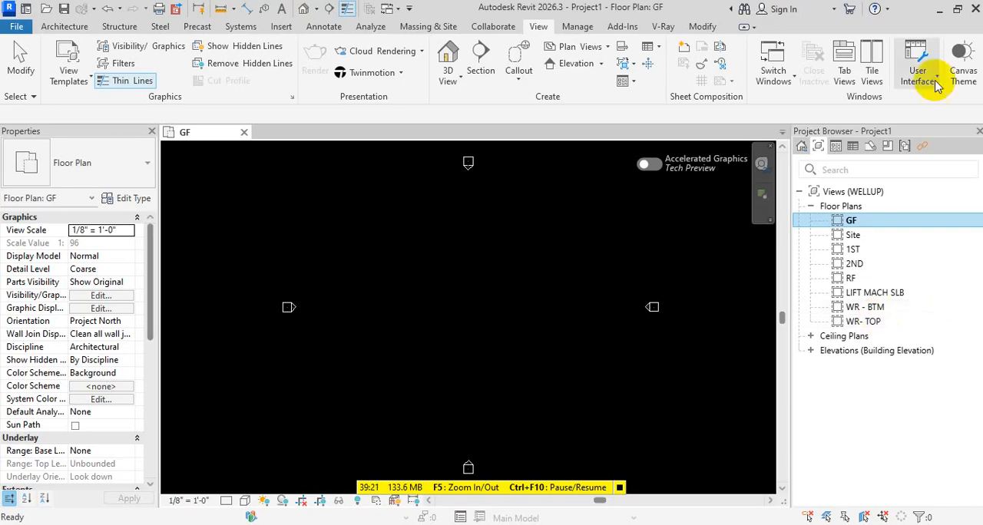
click(956, 266)
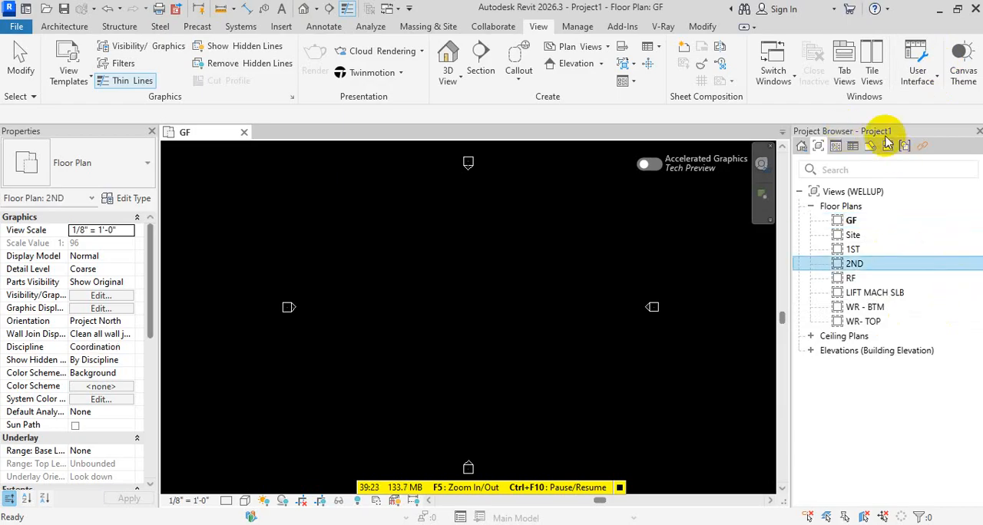
click(870, 146)
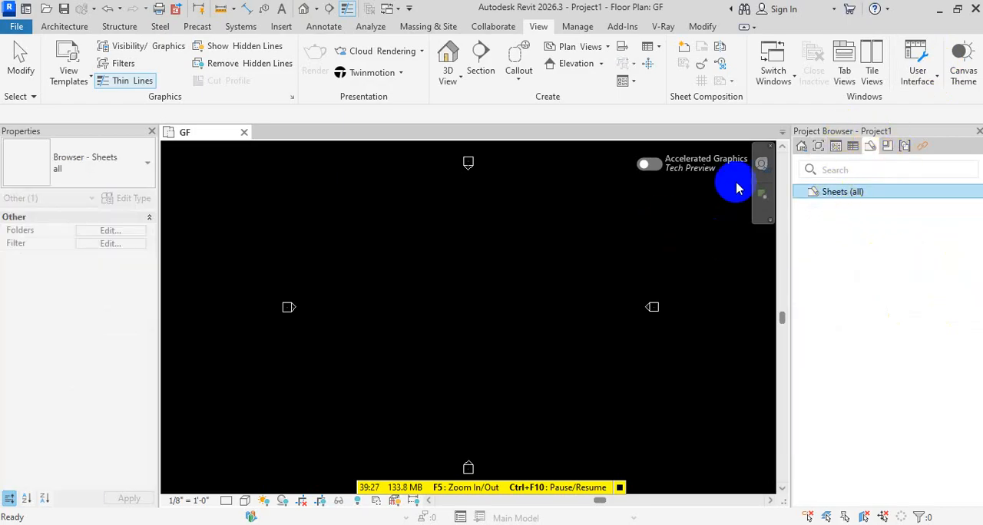
click(821, 142)
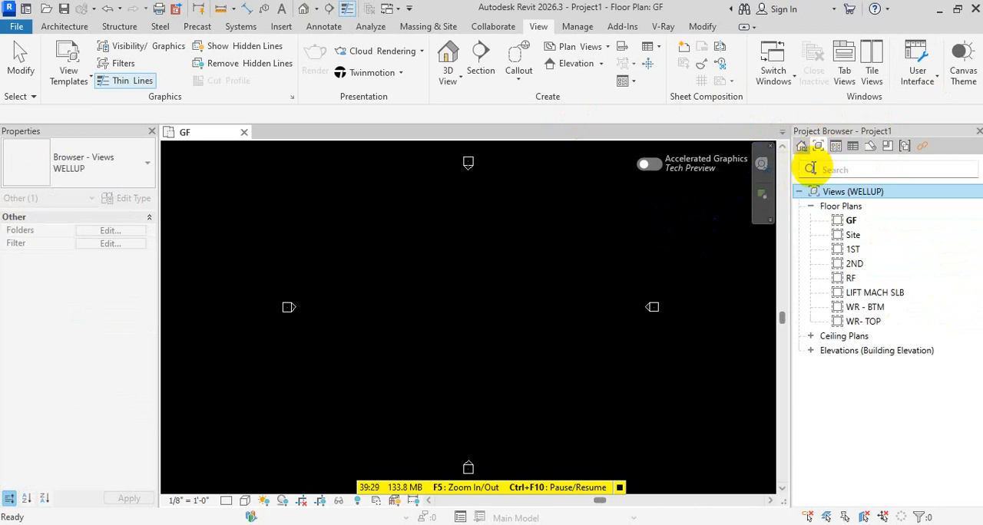
Open the GF floor plan and draw two overlapping rectangles of Generic - 8" walls, the first about 66'-6" by 68'-0"
click(854, 220)
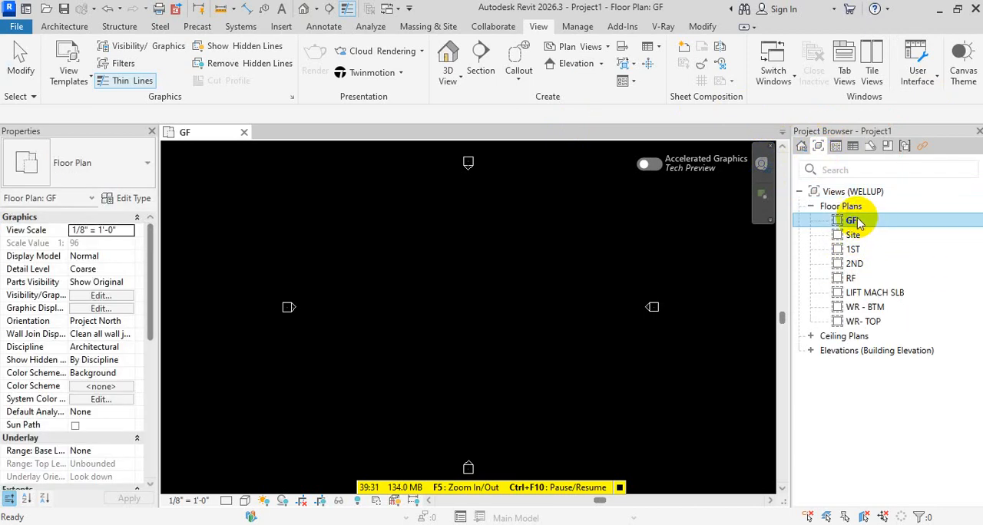
double_click(854, 221)
key(w)
key(a)
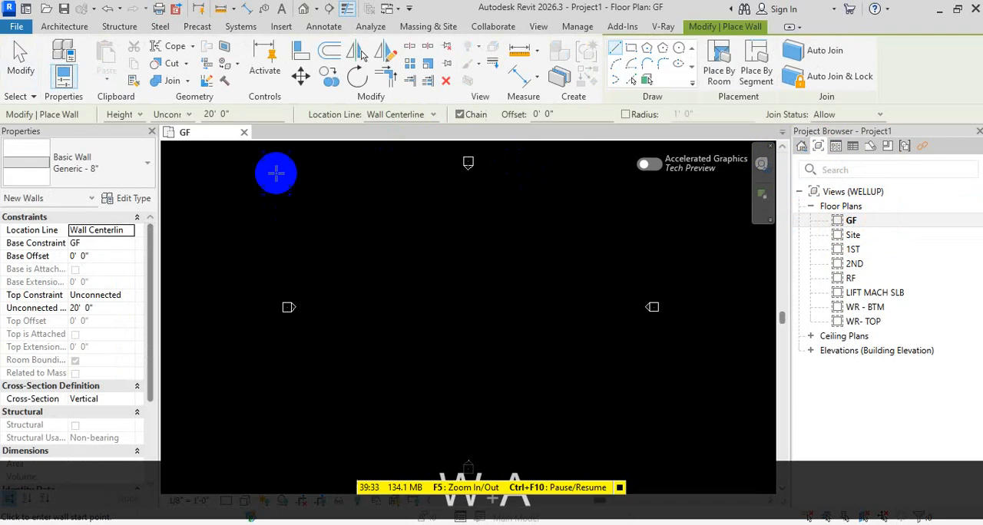
click(631, 48)
click(394, 234)
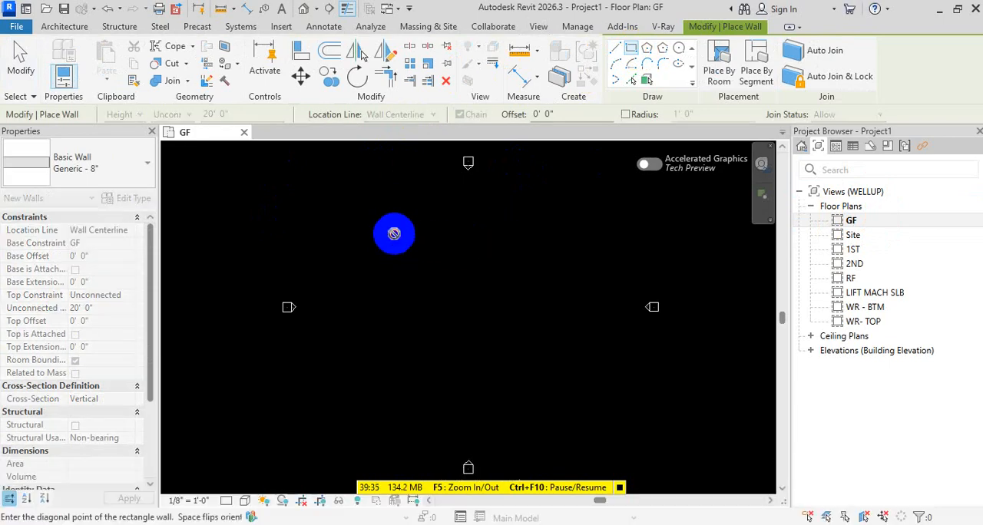
click(540, 382)
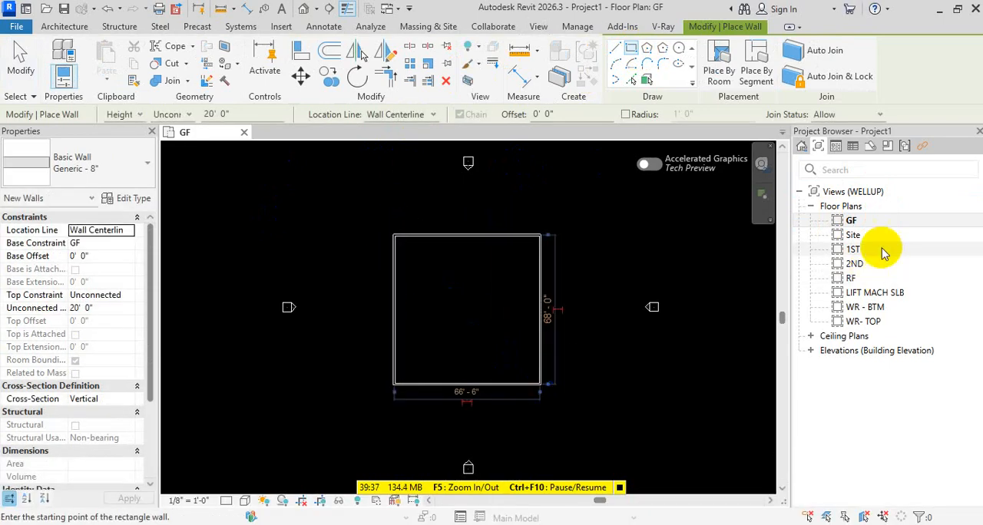
click(459, 287)
click(595, 429)
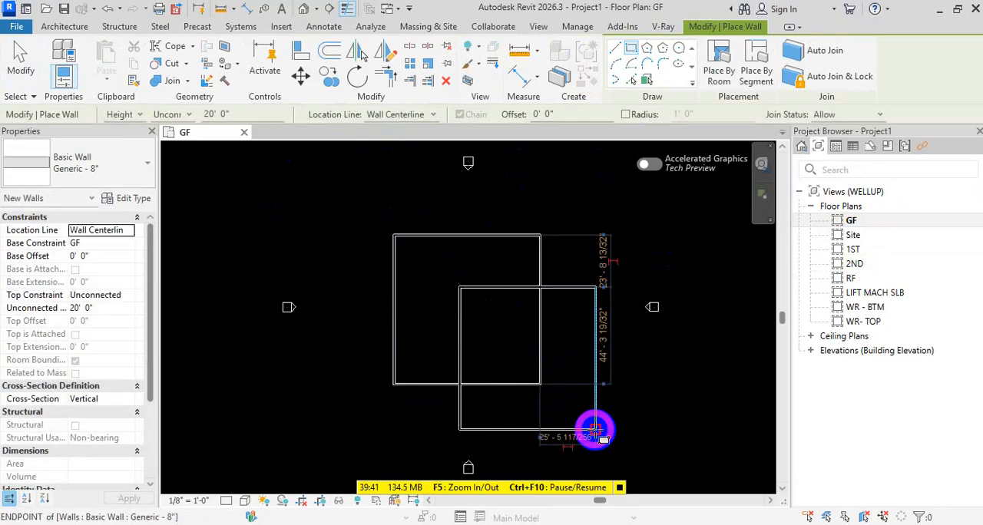
Open the 2ND floor plan and draw a circular Generic - 8" wall with a radius of about 36'-0" near the middle
click(859, 264)
double_click(859, 264)
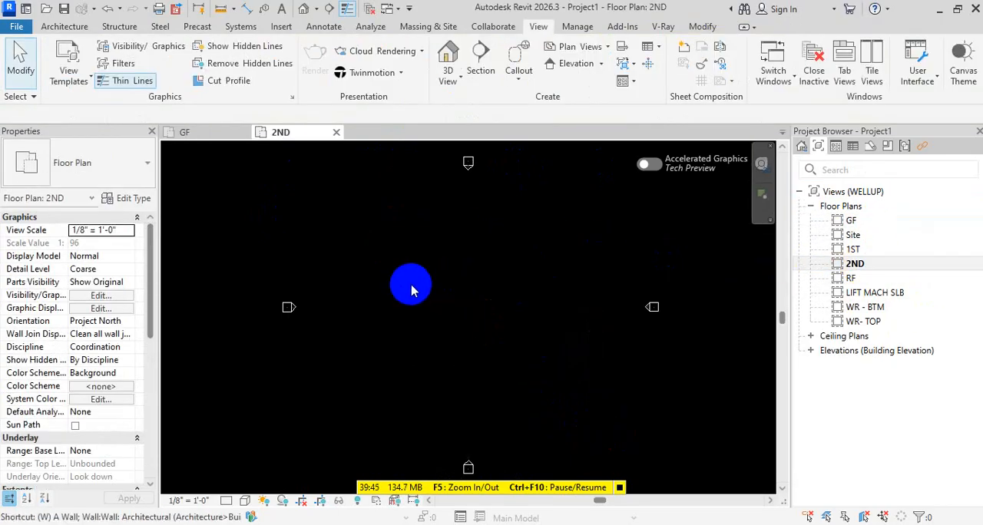
key(w)
key(a)
click(490, 245)
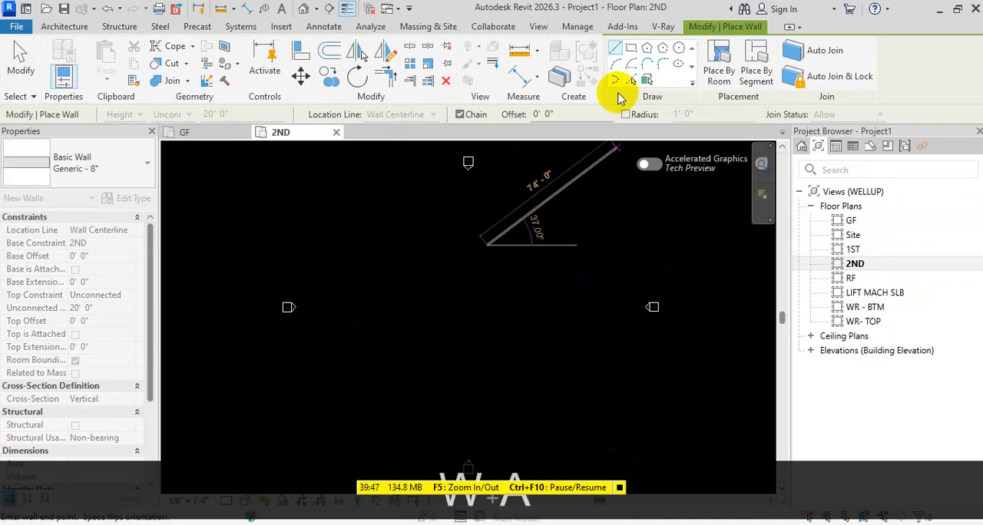
click(679, 48)
click(470, 313)
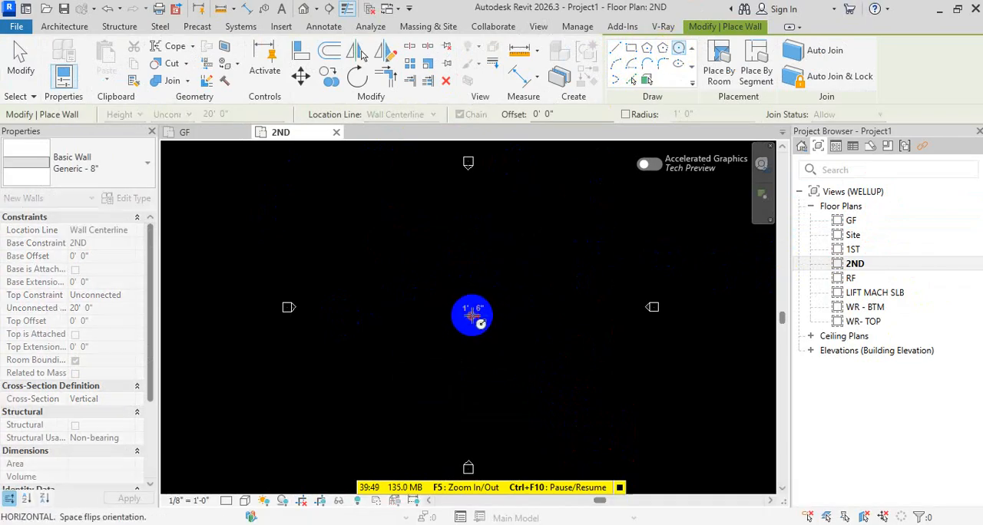
click(505, 394)
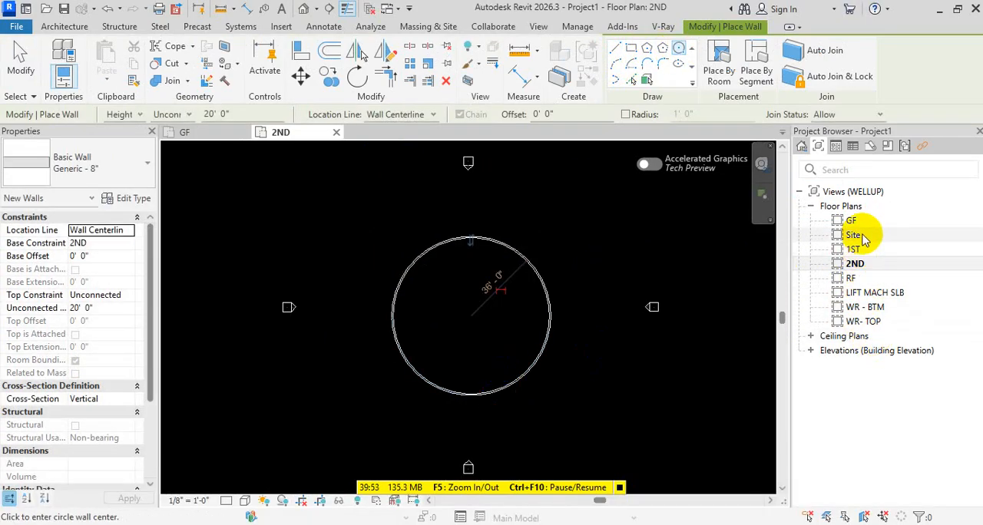
key(Escape)
key(Escape)
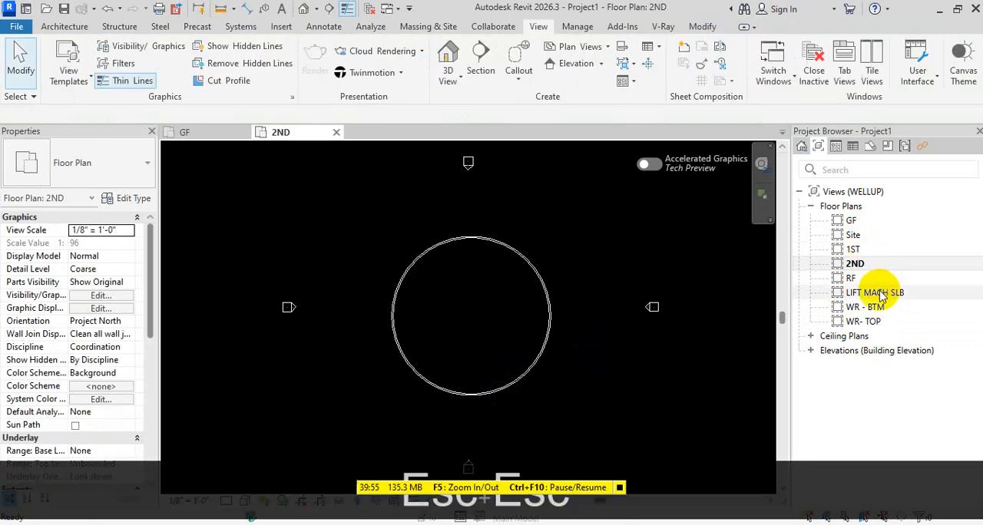
Open the RF floor plan and the default 3D view to examine the walls drawn on the different levels
double_click(852, 278)
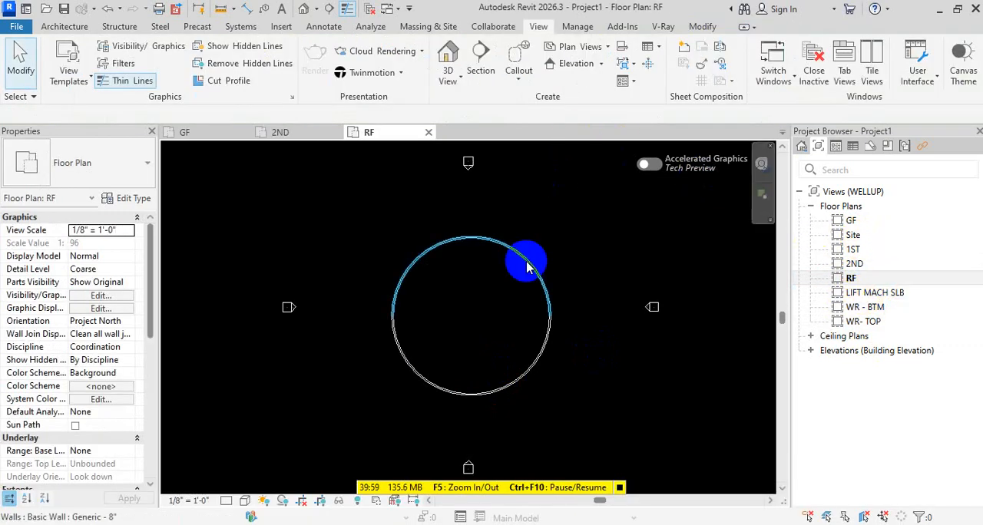
key(q)
scroll(496, 376, up, 3)
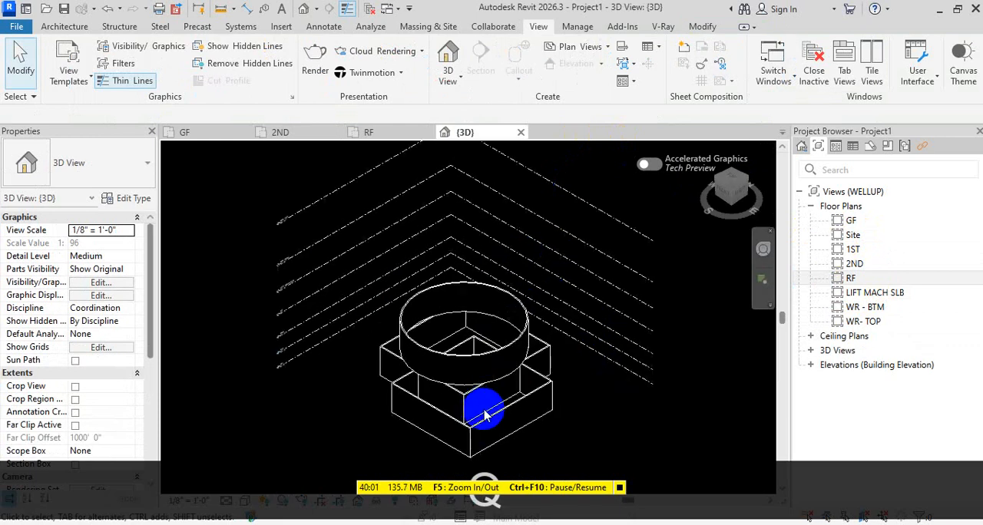
scroll(522, 380, down, 5)
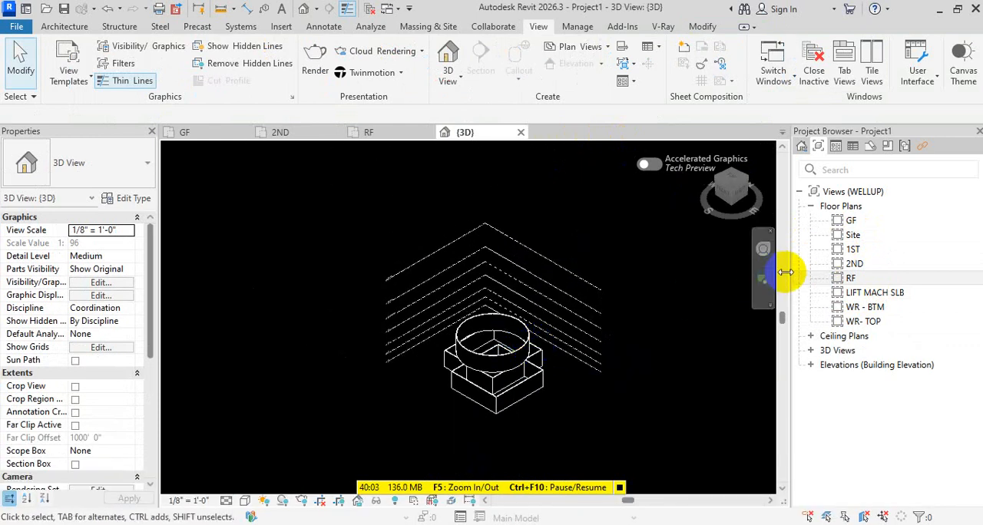
Switch to the RF floor plan and create a new sheet with the E1 30 x 42 Horizontal title block
double_click(854, 277)
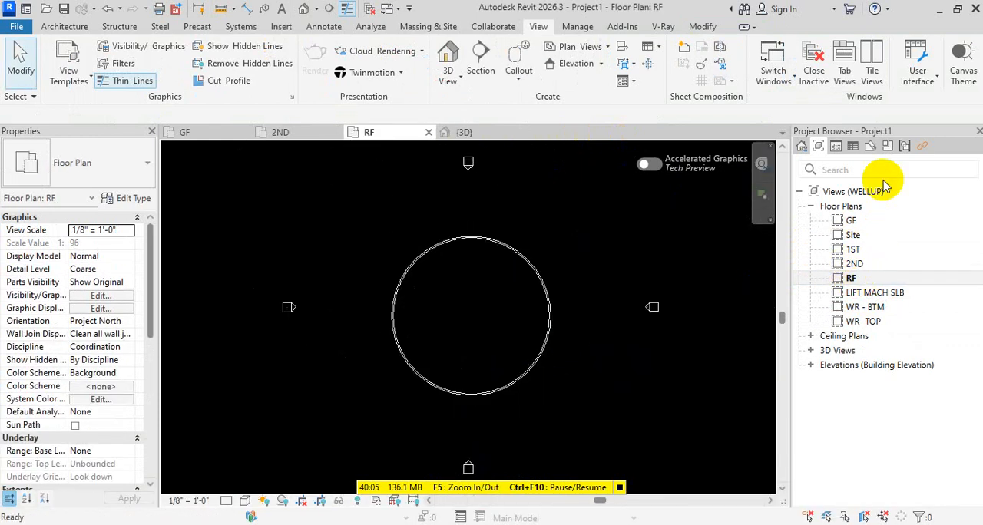
click(871, 145)
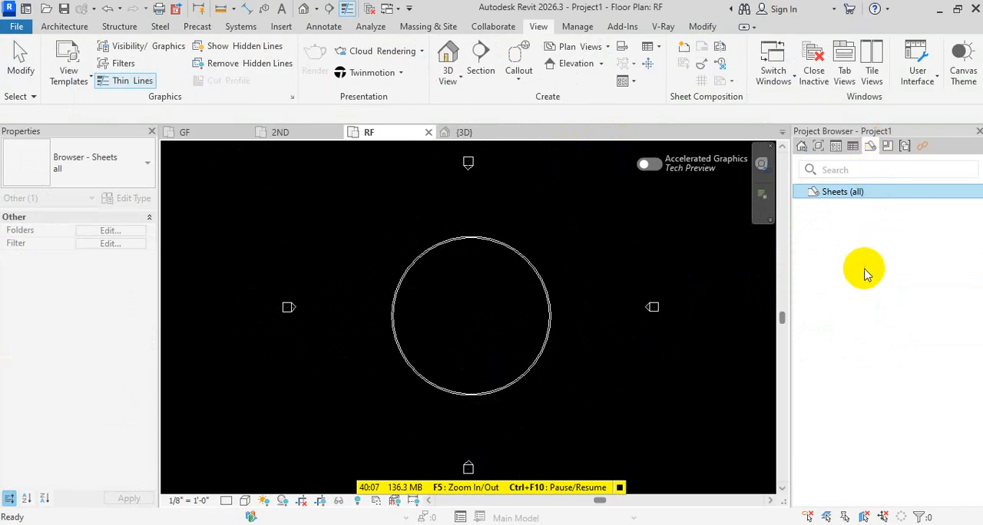
right_click(843, 192)
click(801, 196)
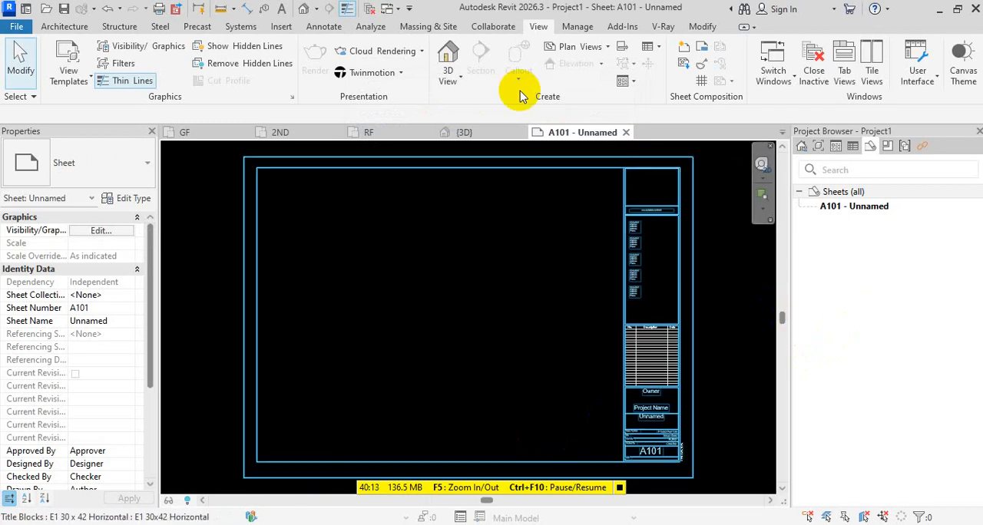
click(294, 257)
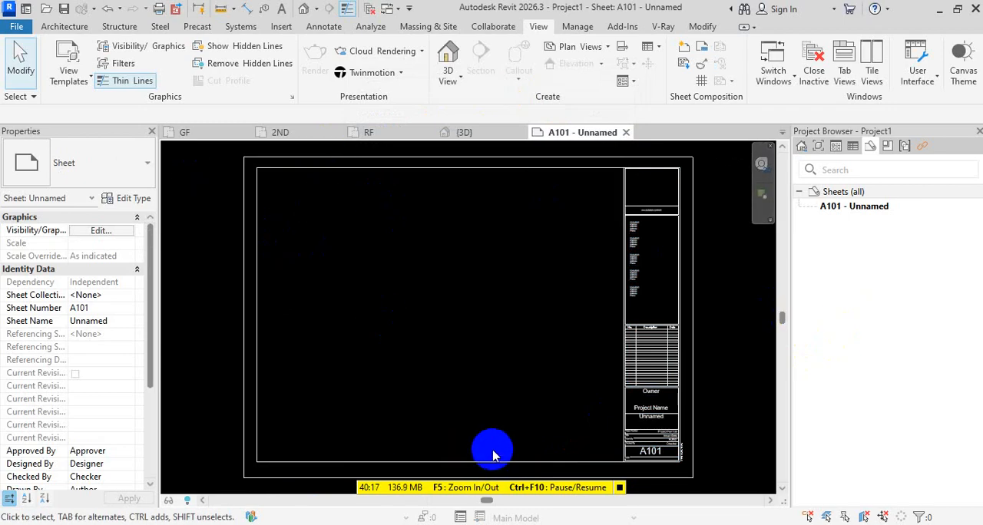
click(843, 192)
click(858, 209)
key(F2)
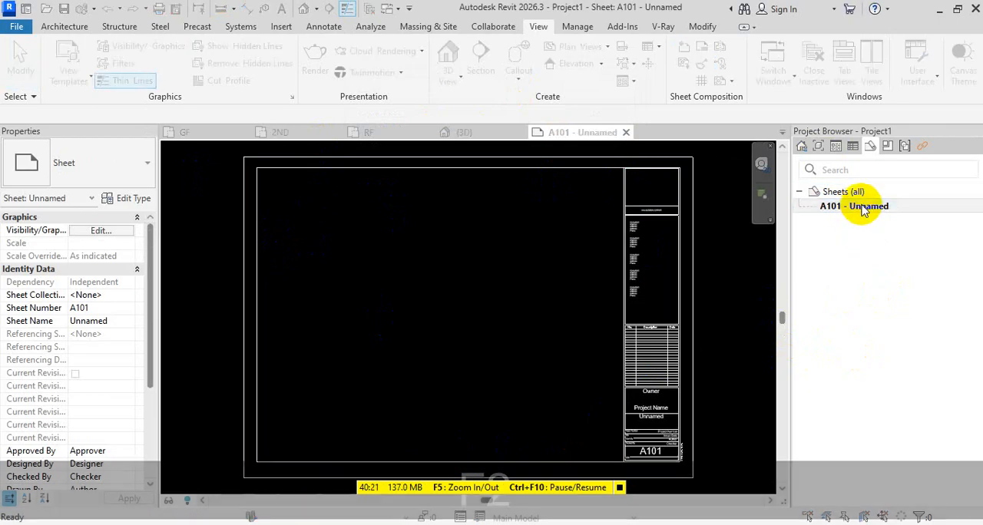
key(Escape)
key(Escape)
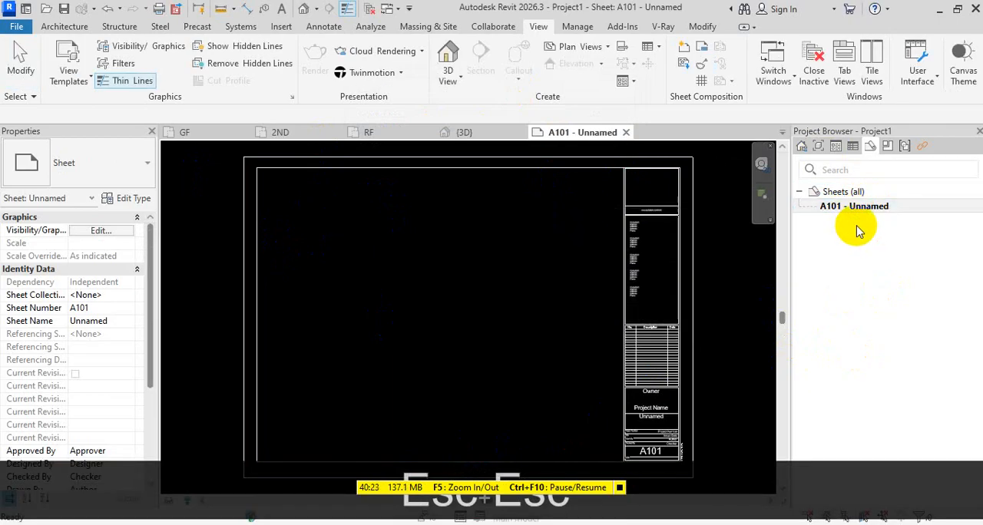
click(861, 206)
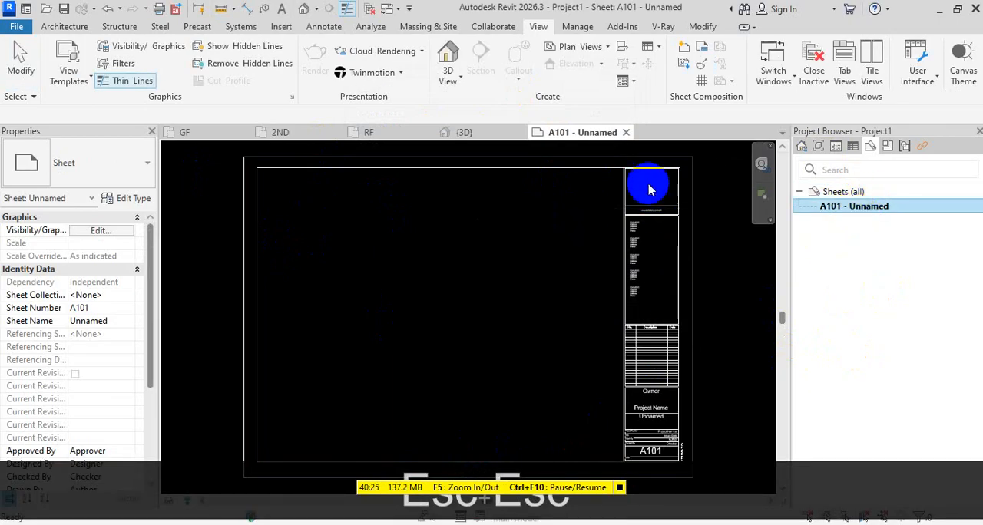
scroll(645, 269, down, 3)
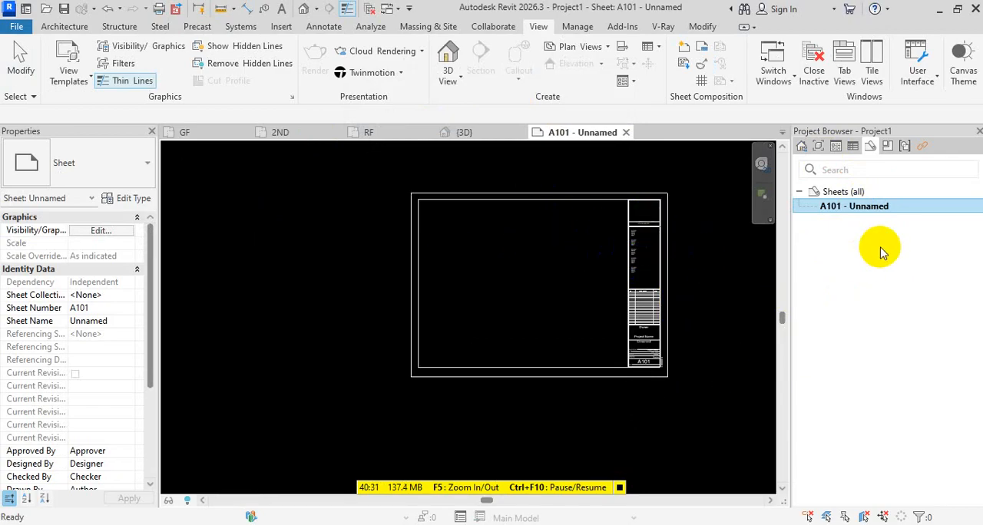
right_click(873, 213)
key(F2)
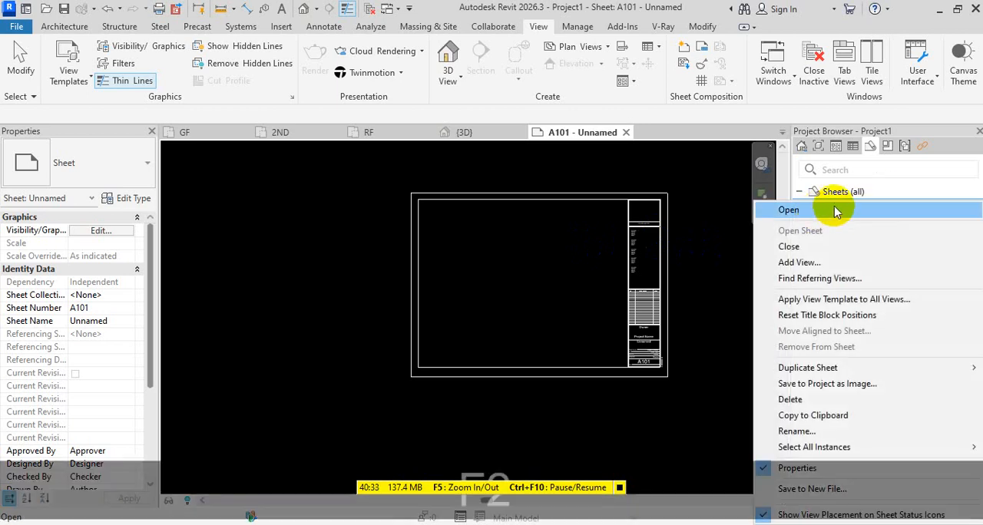
key(Escape)
key(Escape)
key(Escape)
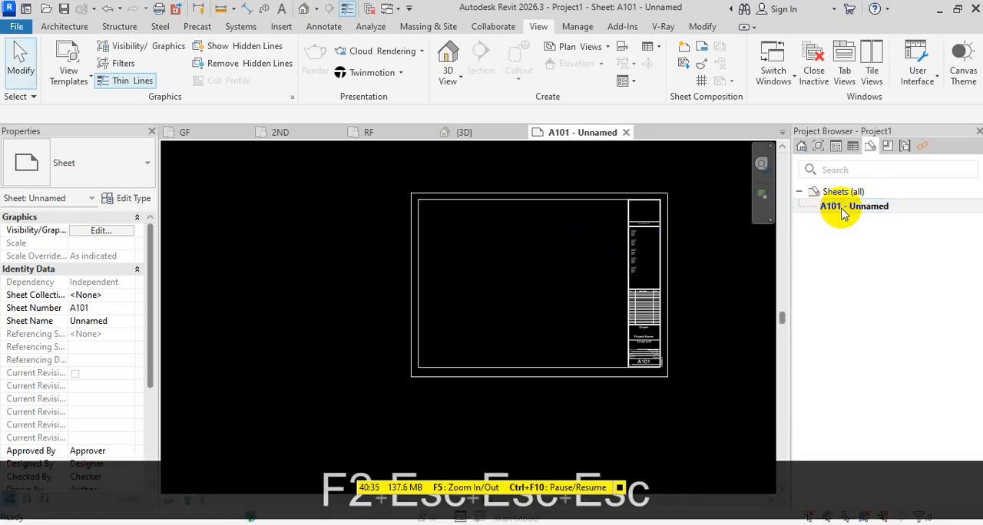
Open the family of the A101 sheet's title block for editing
click(668, 245)
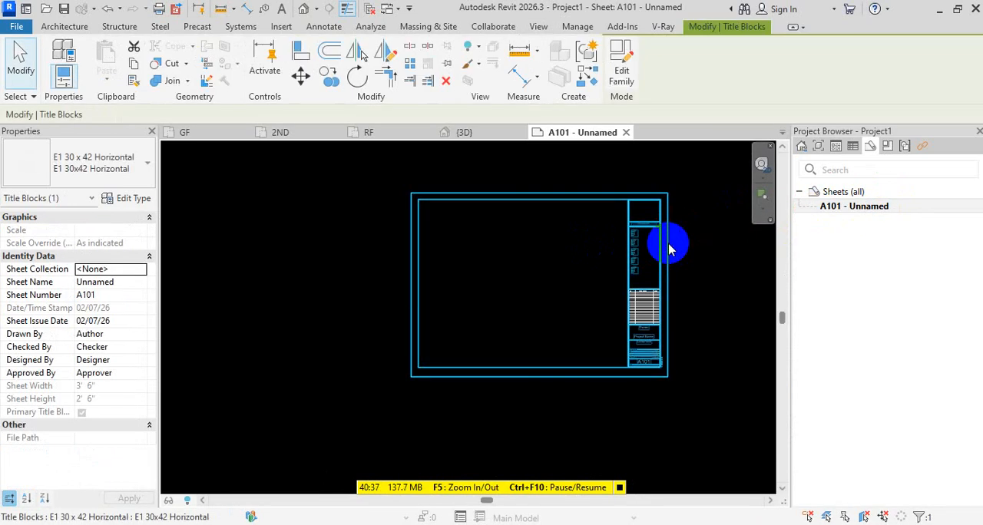
double_click(665, 245)
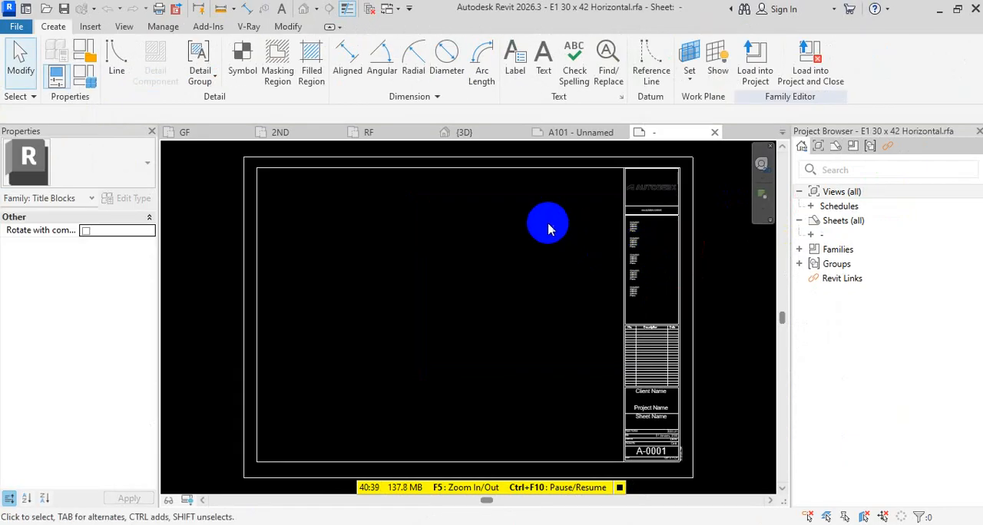
scroll(541, 219, down, 2)
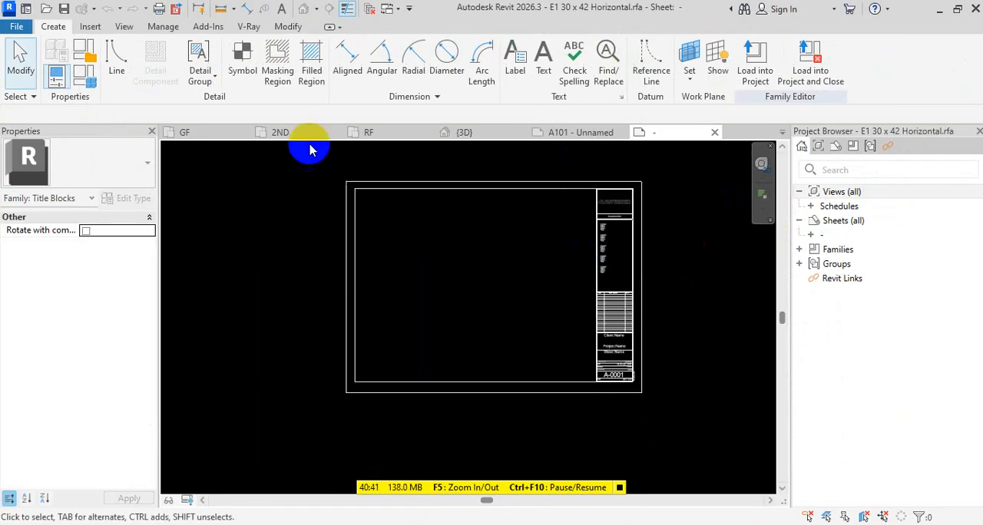
Save the title block as a new family file named COVER-E1 30 x 42 Horizontal.rfa in the English-Imperial folder
click(17, 29)
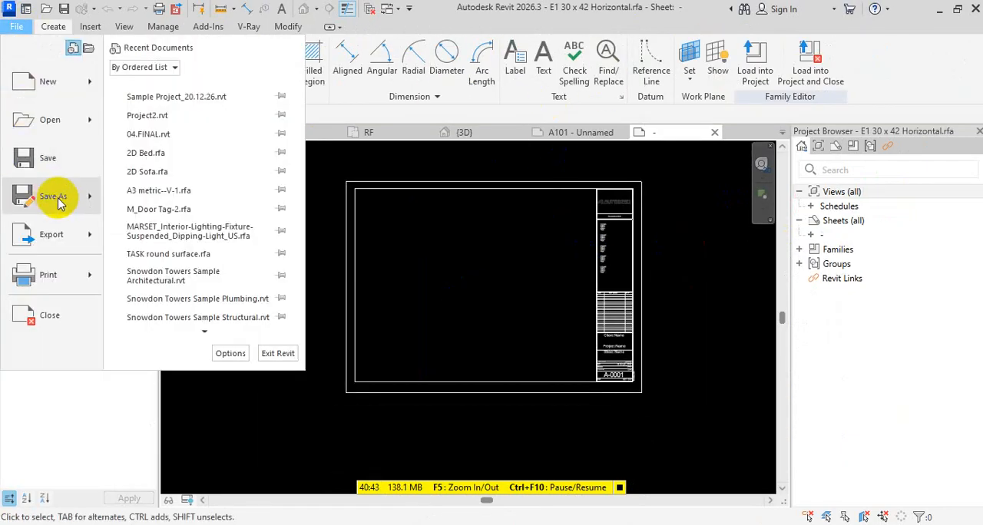
mouse_move(66, 197)
click(198, 198)
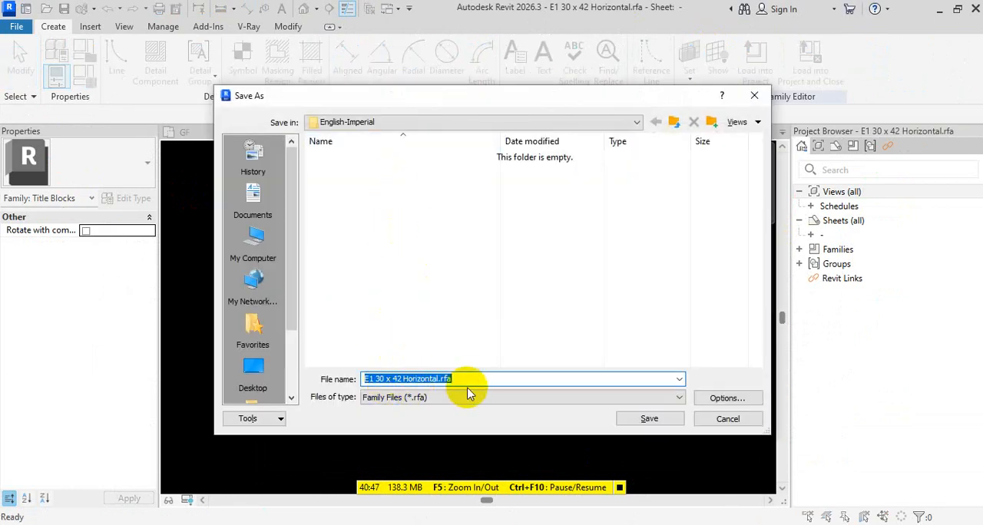
text(- CO)
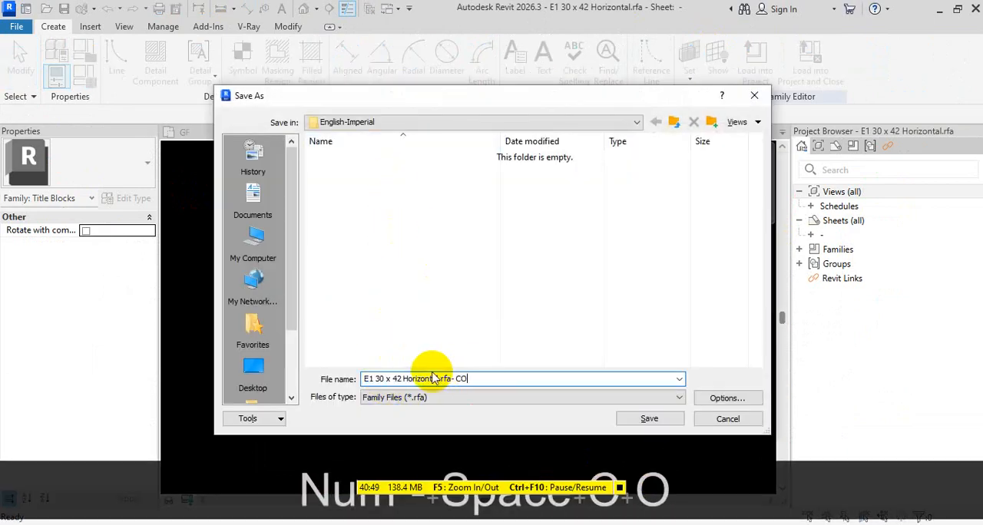
text(VER)
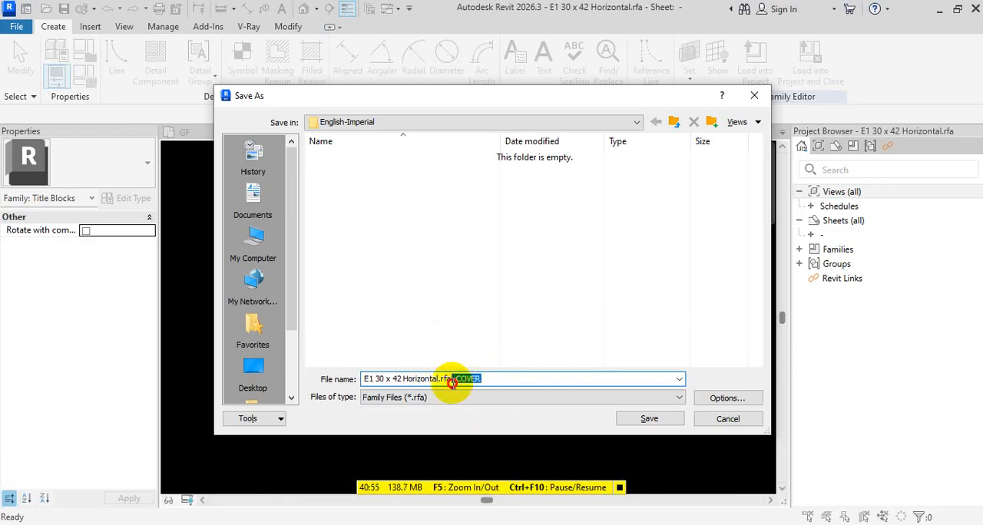
key(ctrl+x)
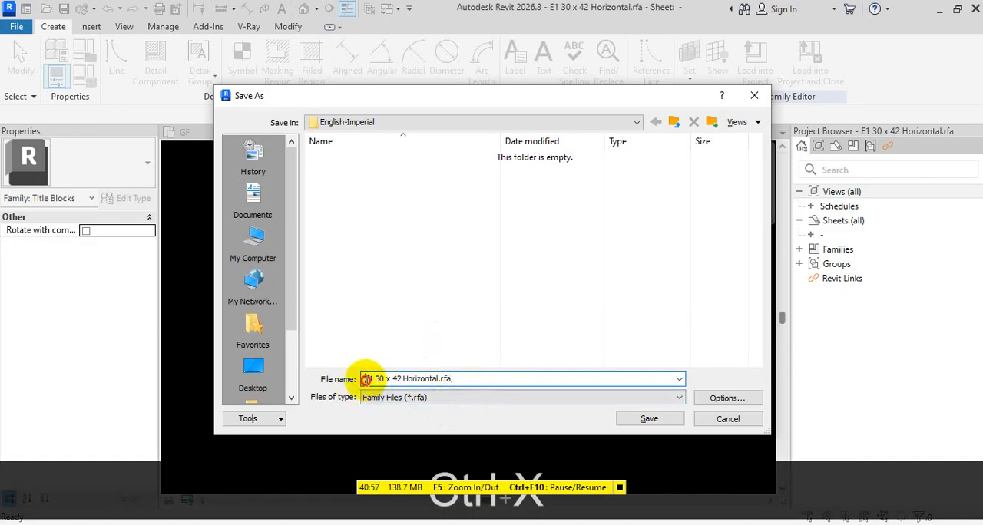
key(ctrl+v)
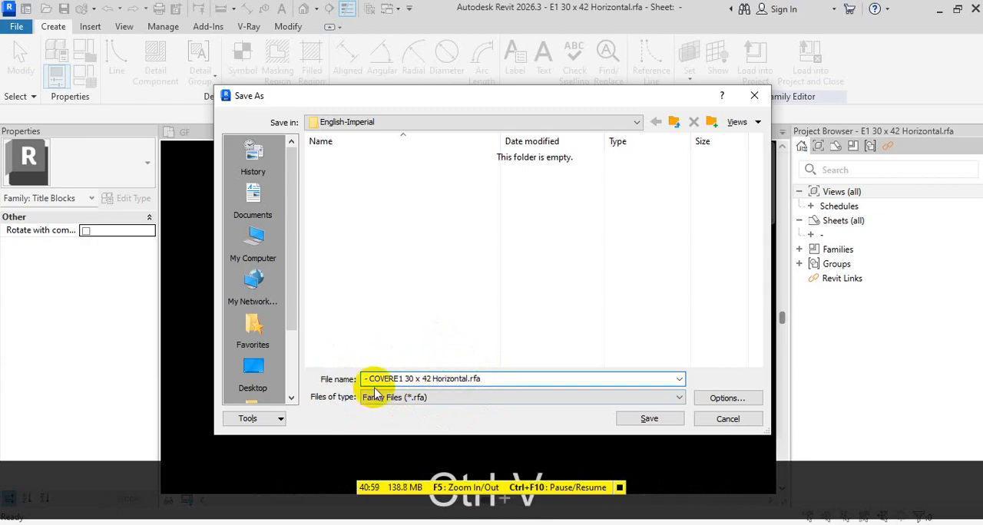
text(-)
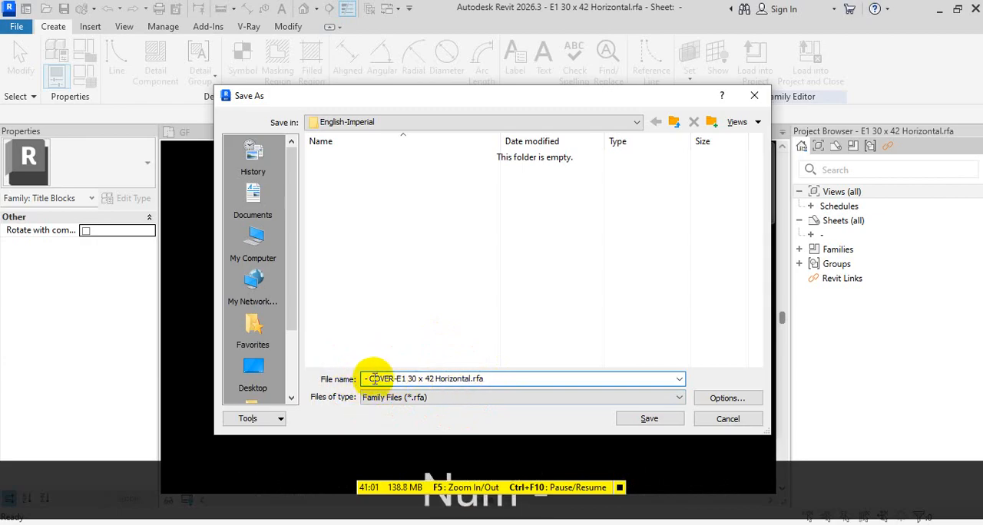
key(BackSpace)
key(BackSpace)
key(BackSpace)
key(BackSpace)
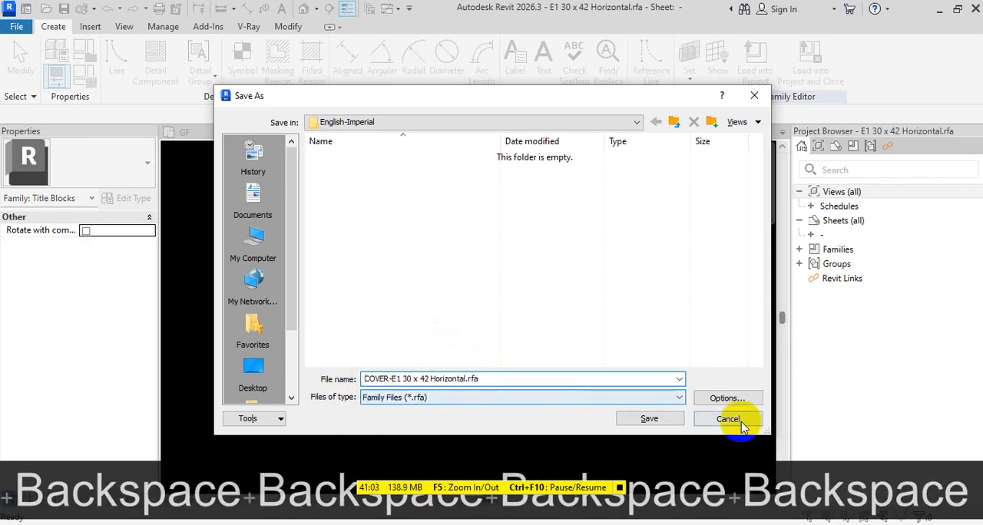
click(650, 419)
Try to delete the title block's information strip along with part of the border, and undo the deletion
drag(562, 163, 701, 459)
scroll(645, 215, up, 6)
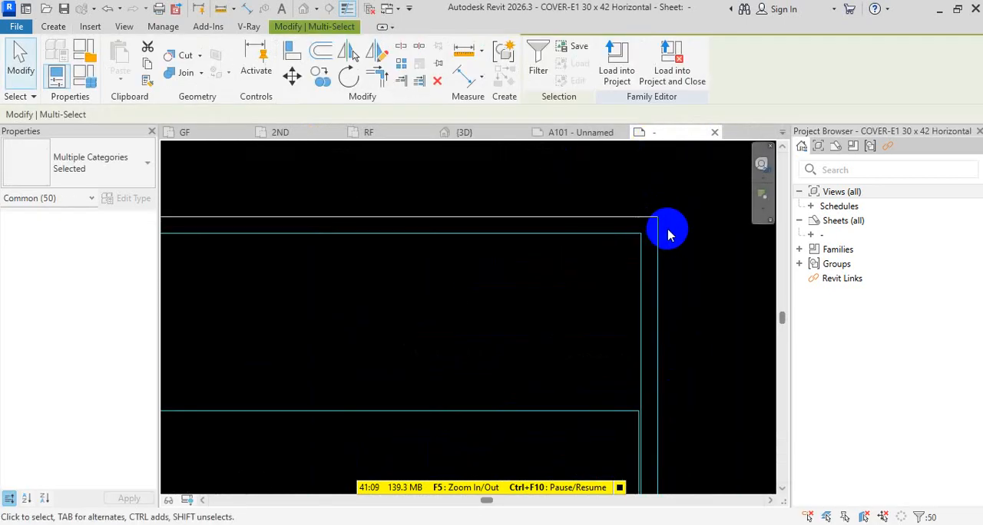
shift+drag(696, 241, 643, 209)
key(shift+Delete)
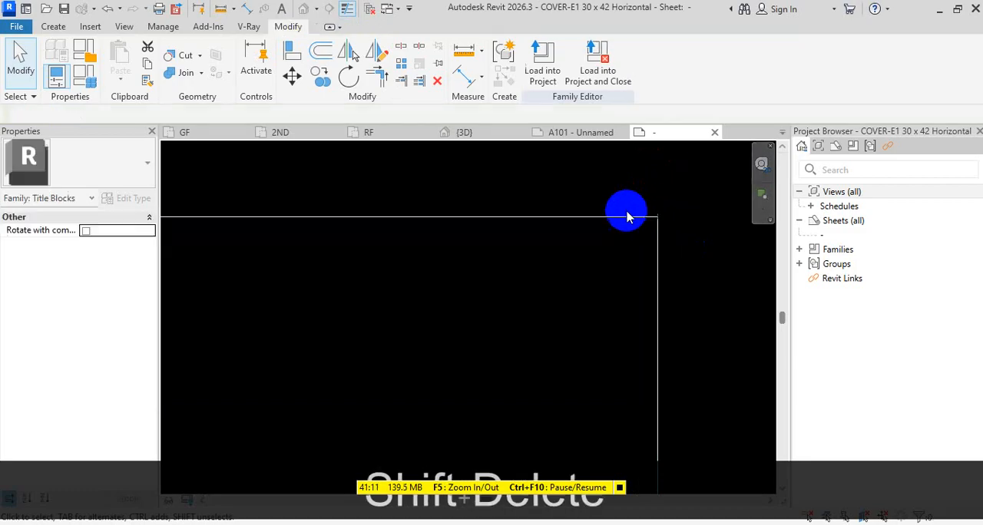
scroll(626, 265, down, 5)
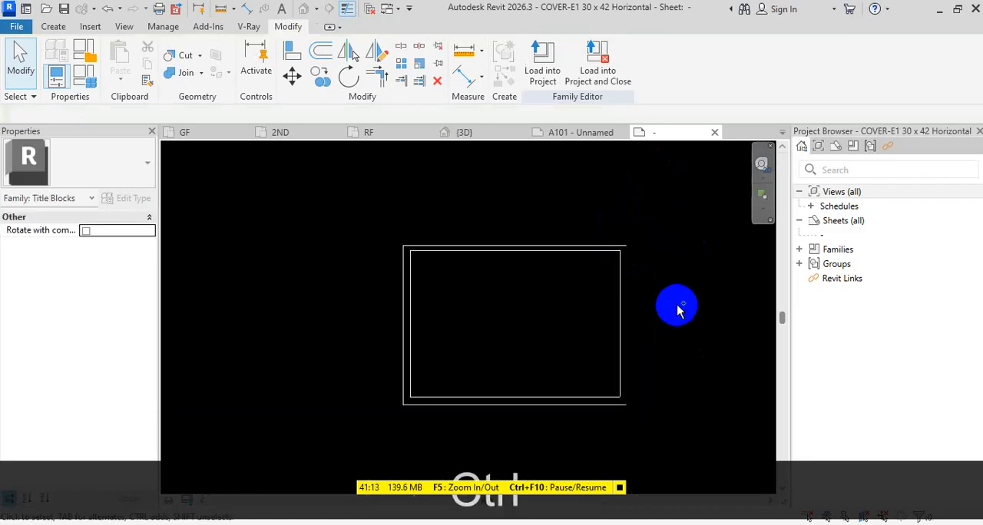
scroll(652, 219, up, 4)
key(ctrl+z)
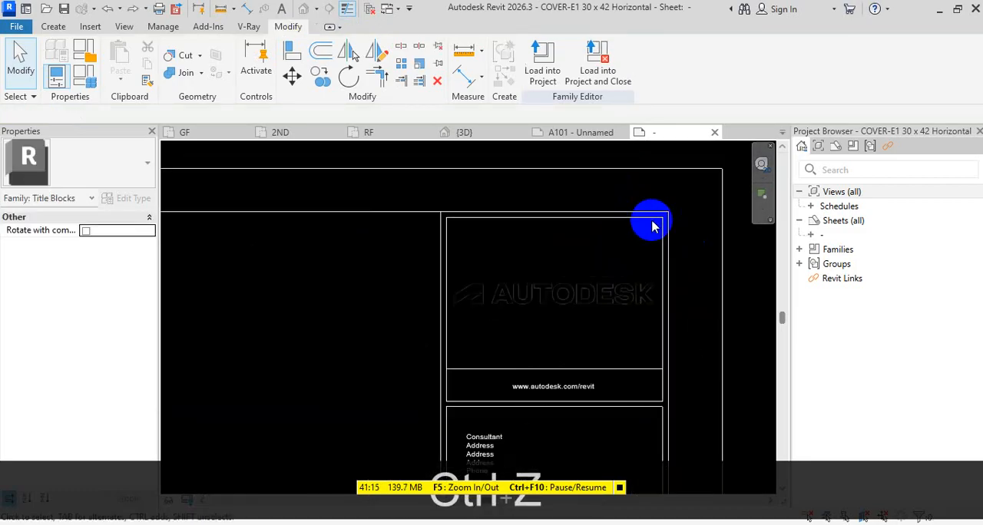
Delete the Autodesk logo and the frame lines around it from the title block's information strip
scroll(659, 223, up, 3)
drag(670, 214, 311, 393)
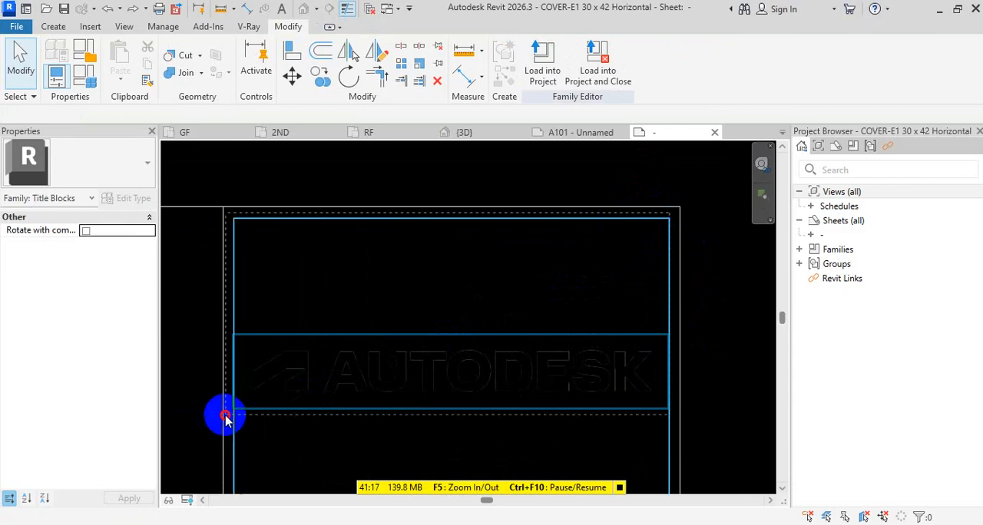
drag(225, 417, 204, 414)
key(Delete)
scroll(285, 351, down, 4)
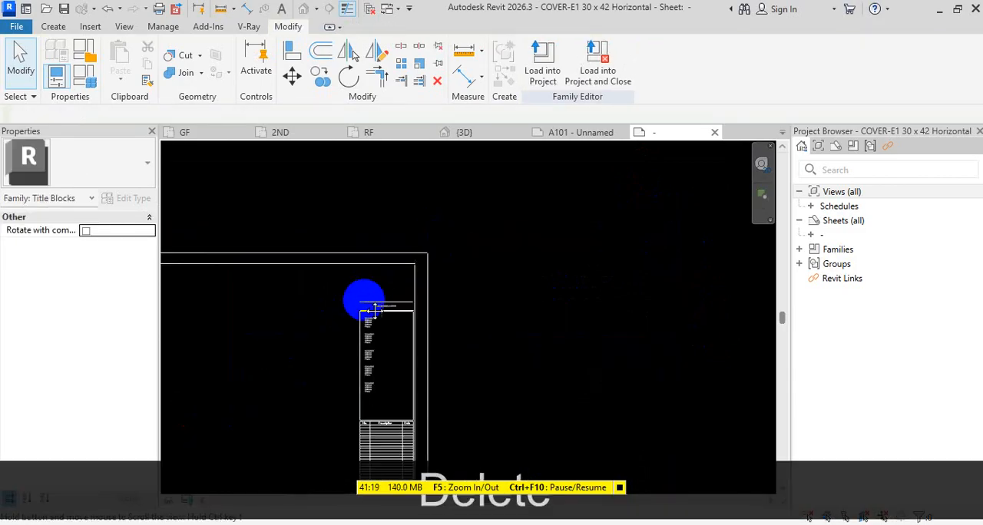
Delete the remaining consultant, revision and project information from the title block, keeping only the two border rectangles
scroll(374, 310, down, 3)
drag(384, 212, 502, 483)
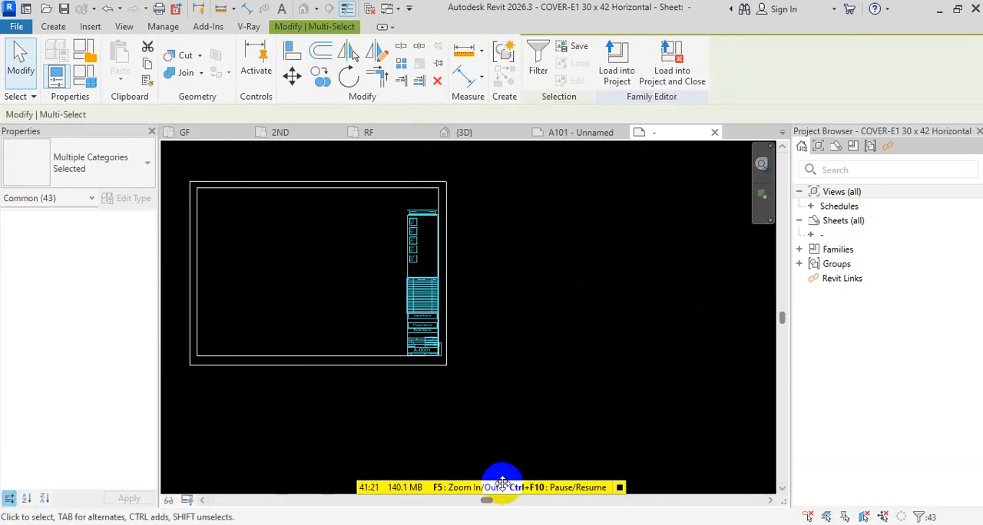
key(Delete)
scroll(561, 296, up, 2)
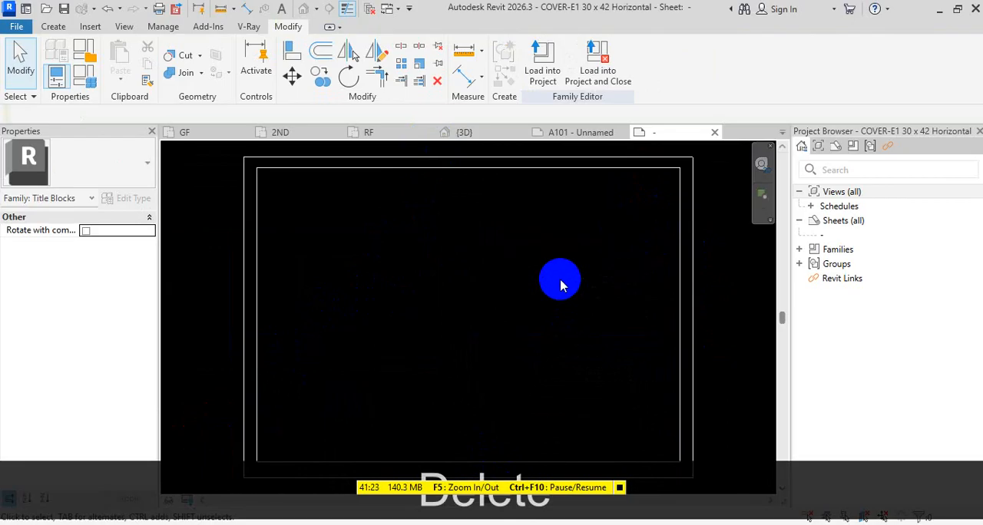
scroll(480, 269, down, 2)
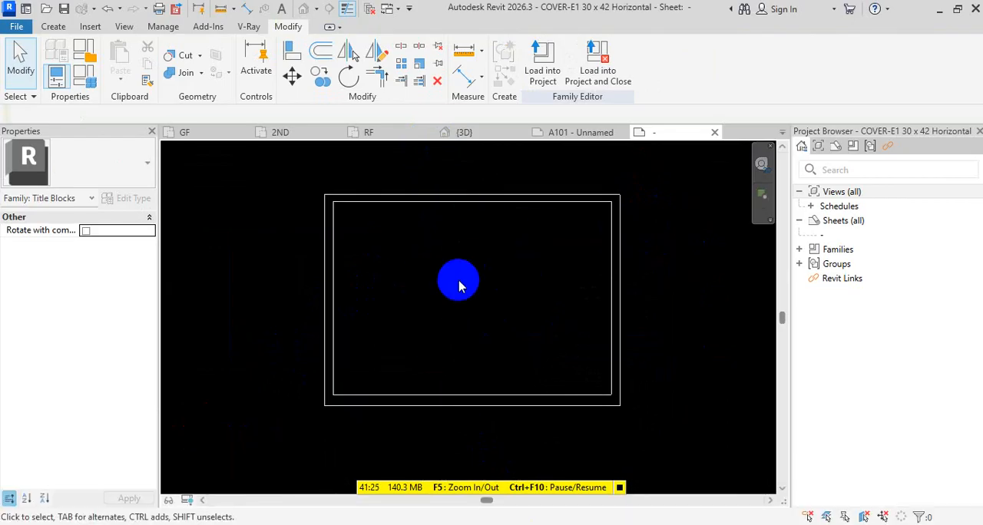
Place a 1/4" text note of repeated "EW" letters inside the border, near the sheet's upper middle
click(55, 28)
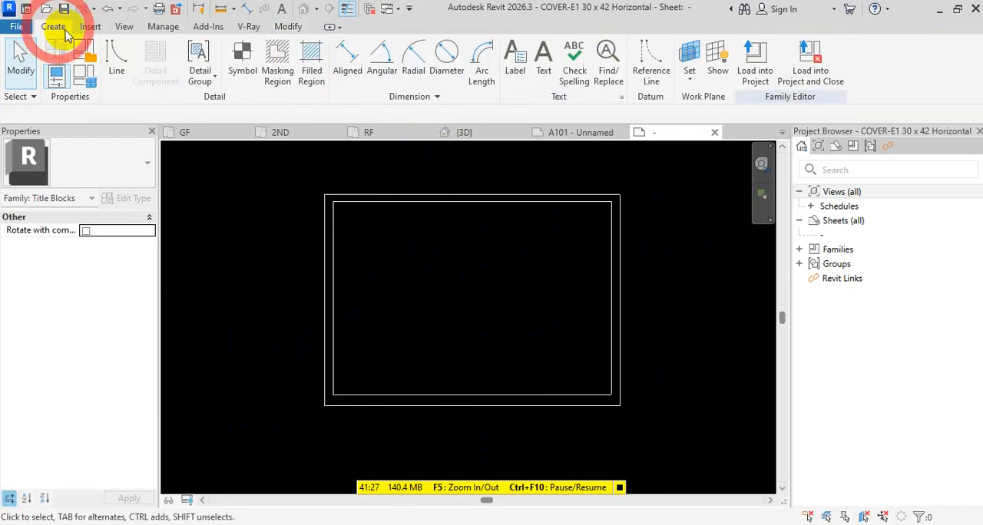
click(542, 71)
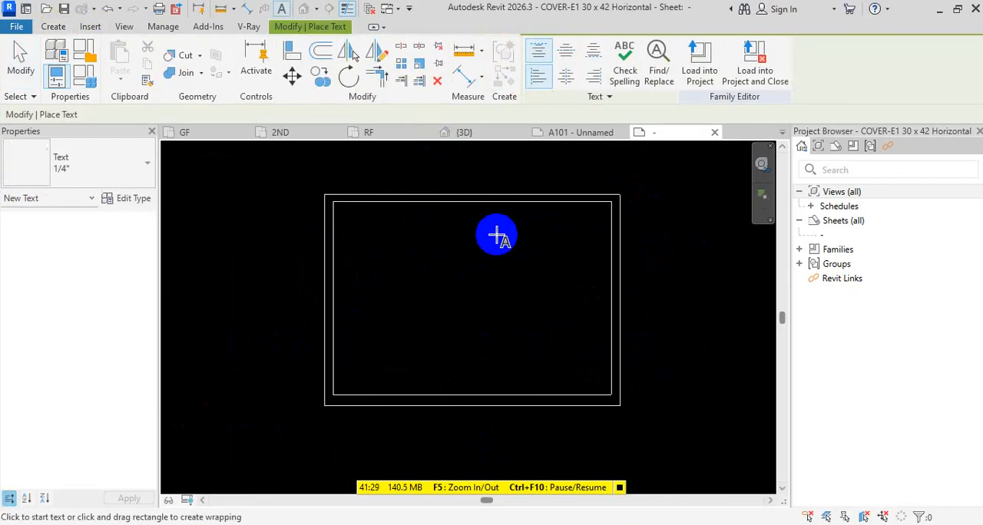
click(459, 243)
text(ewewewewewewewewewew)
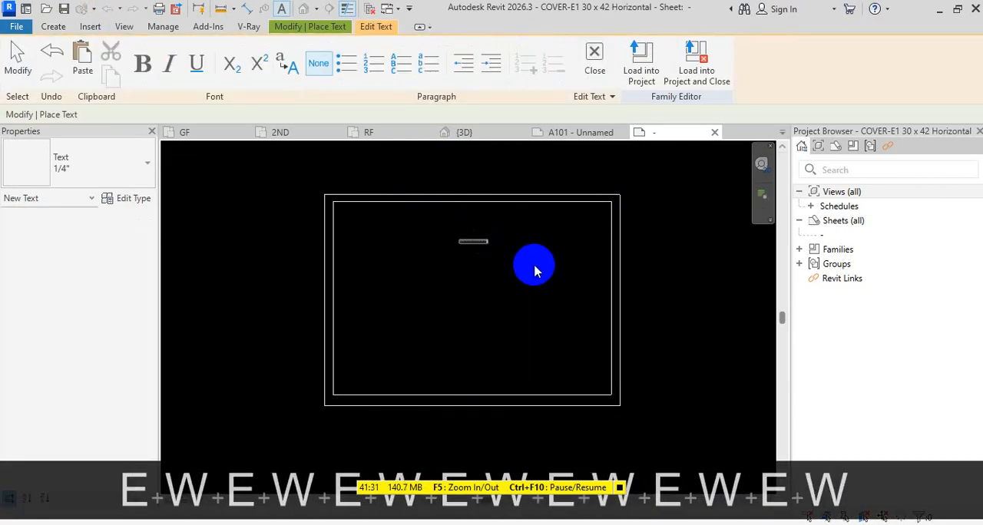
text(EWE)
click(535, 272)
scroll(515, 288, up, 2)
key(Escape)
key(Escape)
key(Escape)
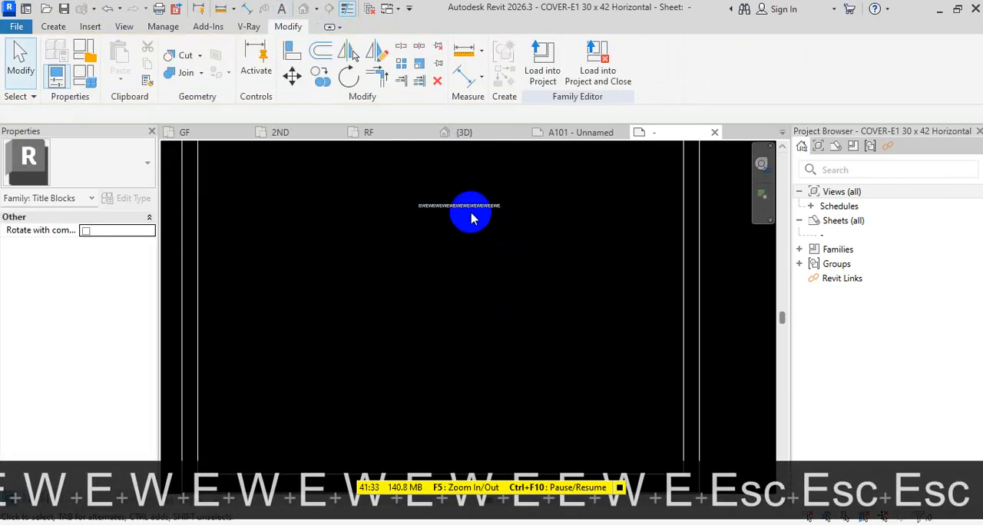
Set the text size of the "EW" text note's 1/4" type to 1/2"
click(471, 208)
click(127, 199)
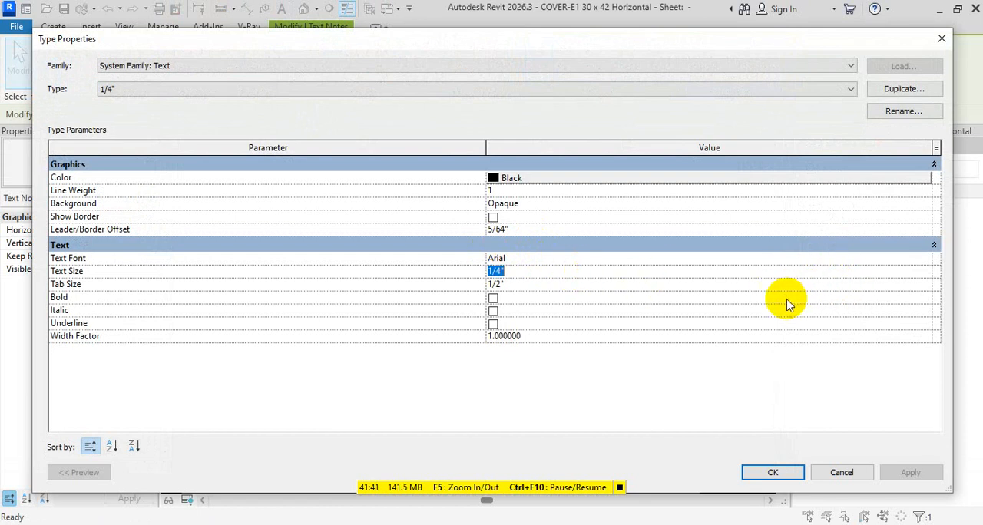
text(1/)
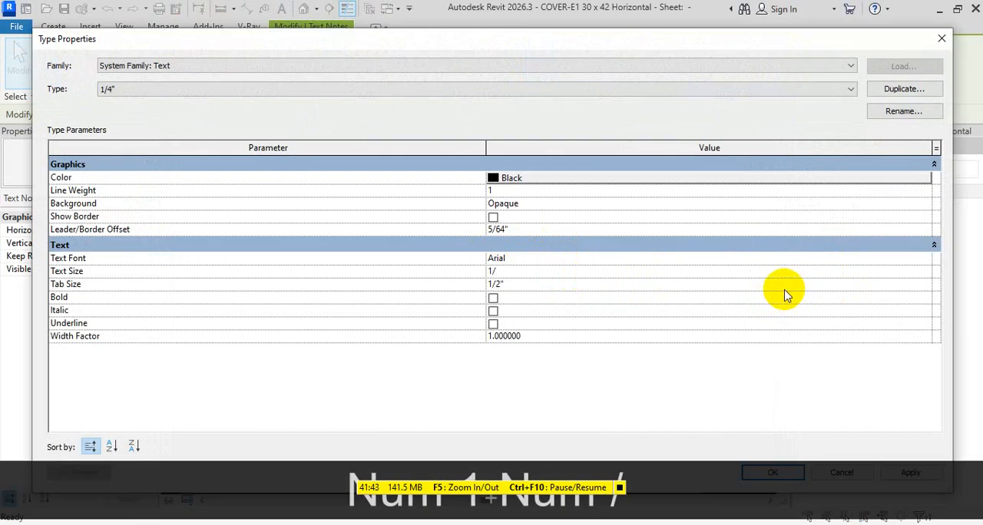
text(2)
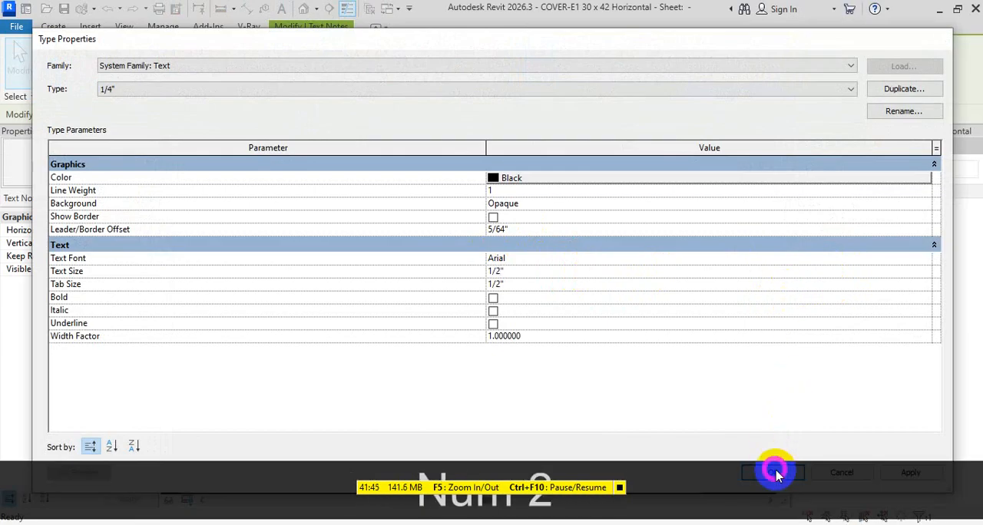
click(775, 474)
click(583, 312)
Center the text note near the border's upper edge and copy it into four more rows: one just below, two lower down, one near the bottom
scroll(583, 312, down, 1)
click(527, 236)
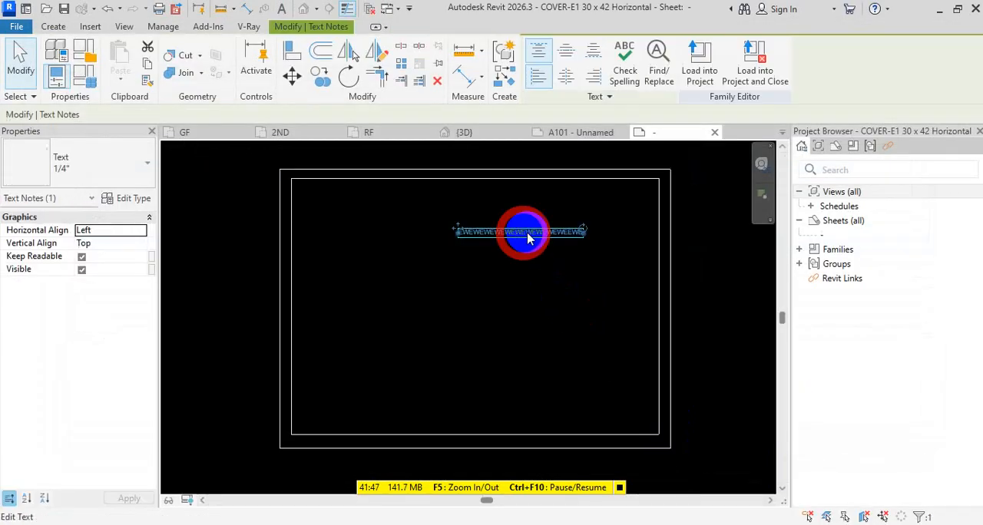
drag(528, 238, 407, 215)
ctrl+shift+drag(472, 213, 474, 407)
click(714, 348)
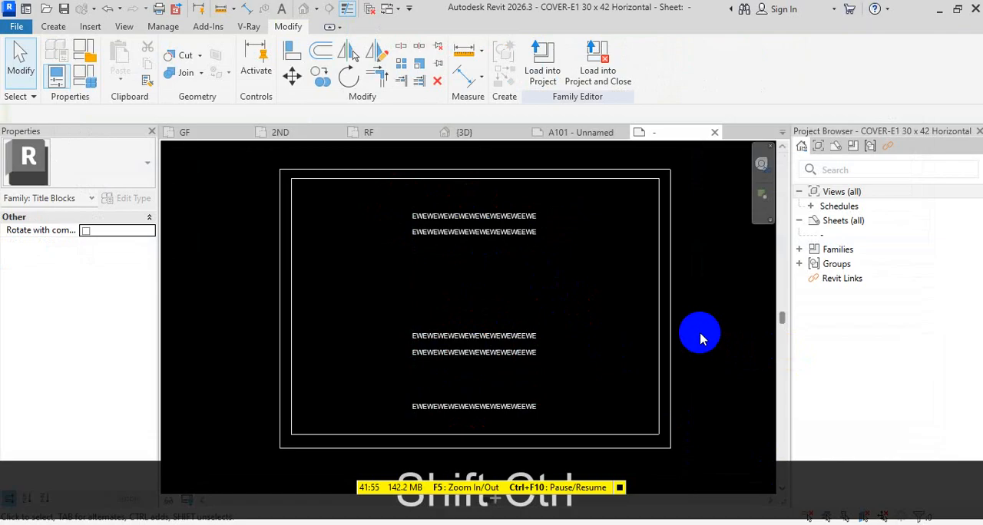
Save the cover title block family, load it into the project and open sheet A101
key(ctrl+s)
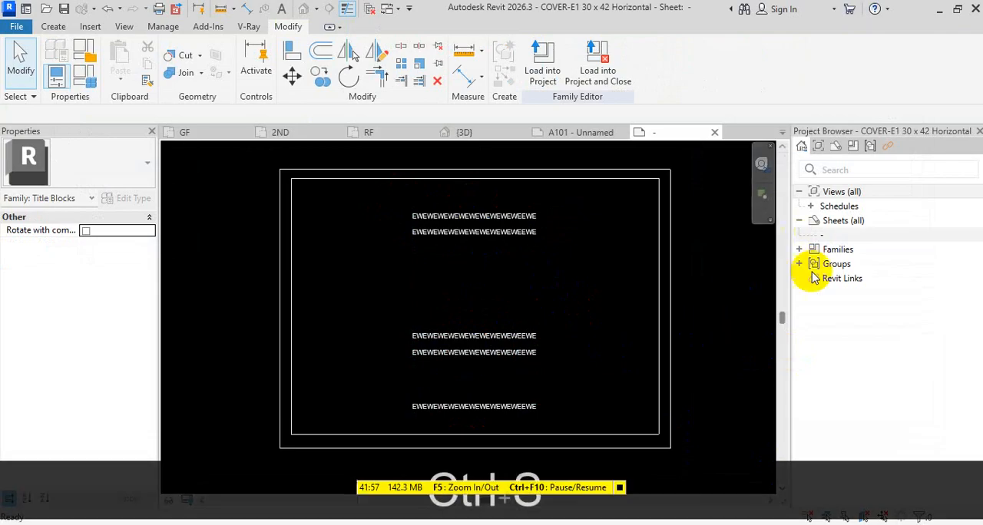
click(546, 81)
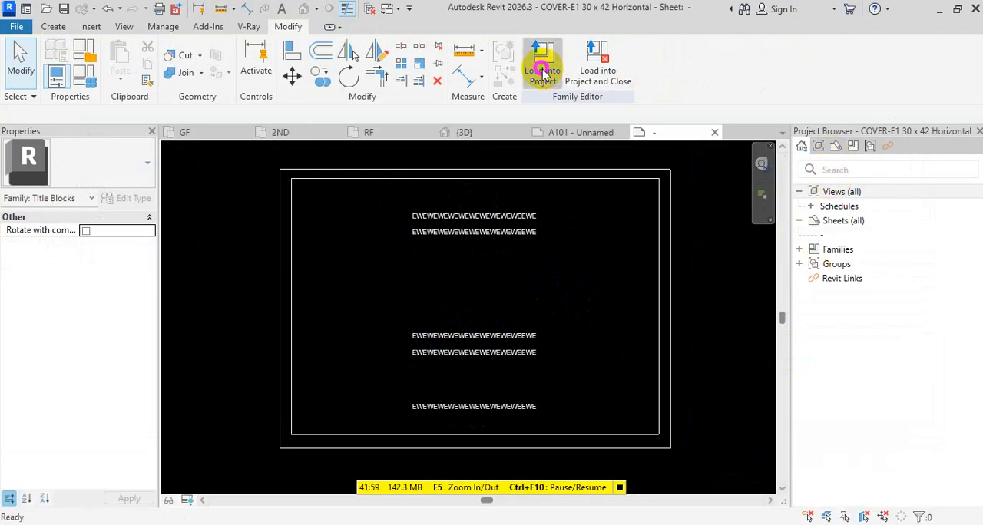
double_click(852, 206)
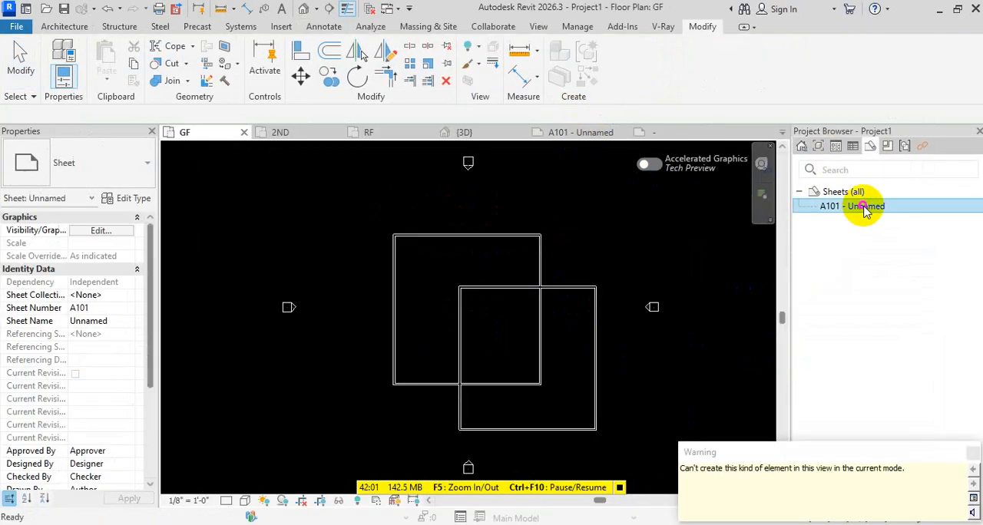
middle_drag(689, 258, 634, 255)
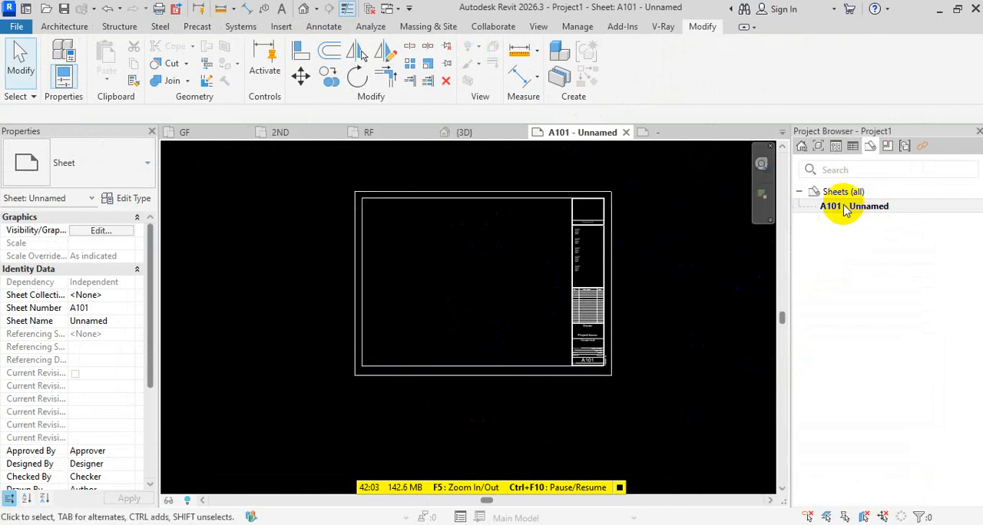
Create a new sheet with the "COVER-E1 30 x 42 Horizontal" title block
right_click(845, 193)
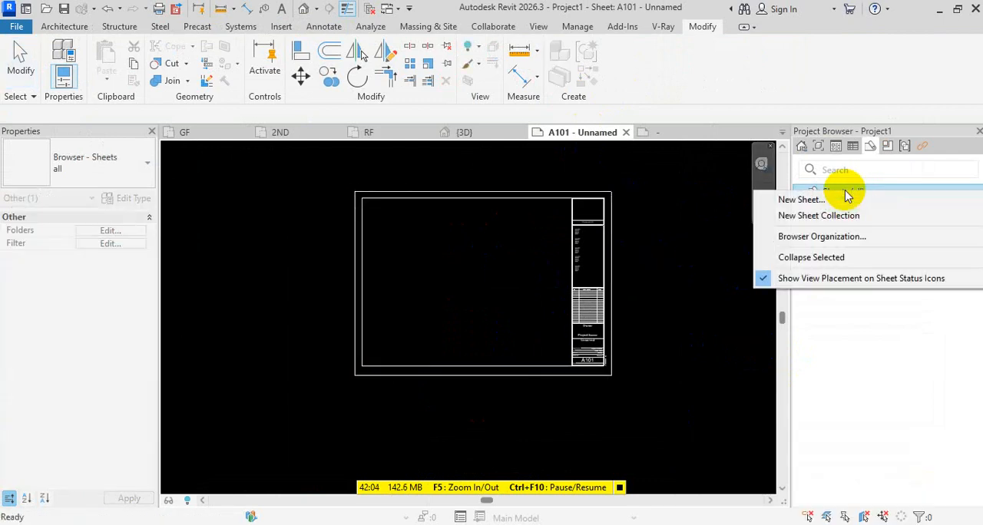
click(806, 197)
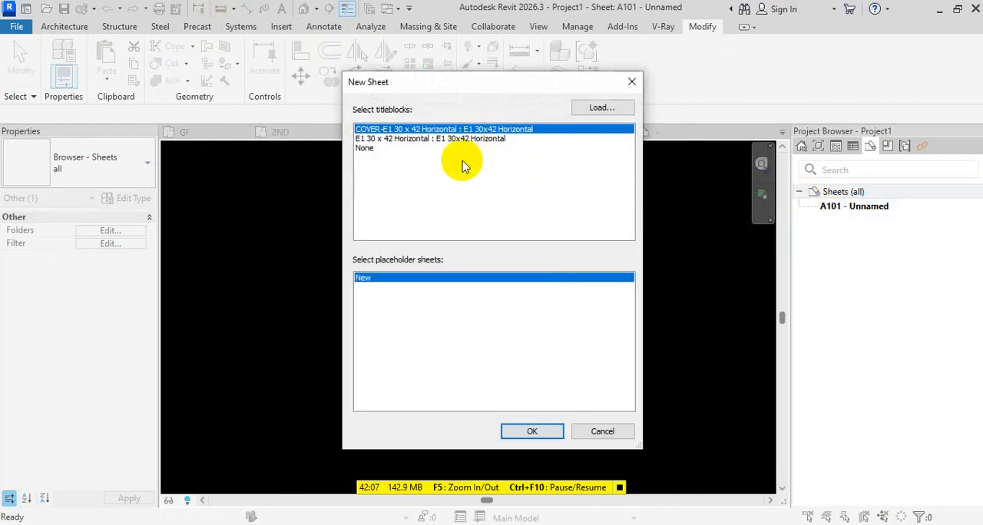
double_click(411, 131)
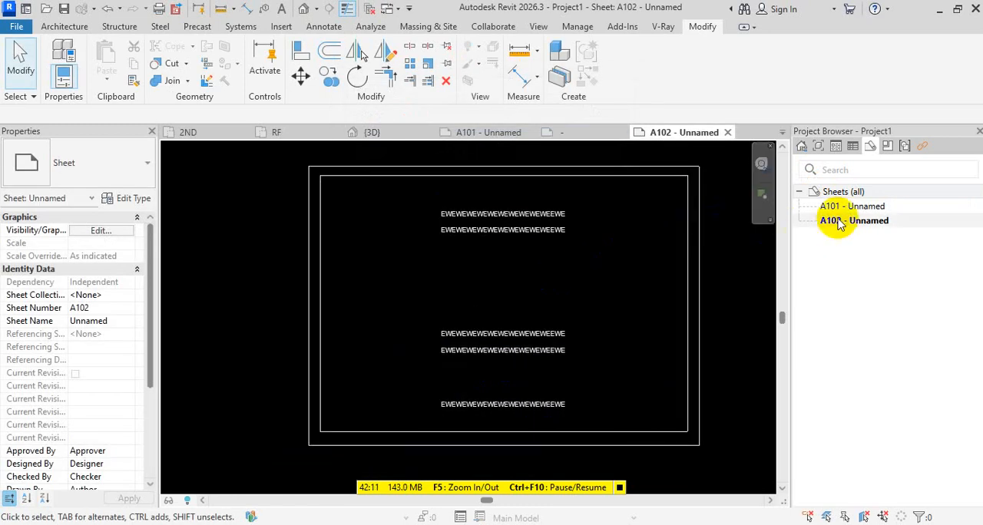
click(845, 206)
click(870, 222)
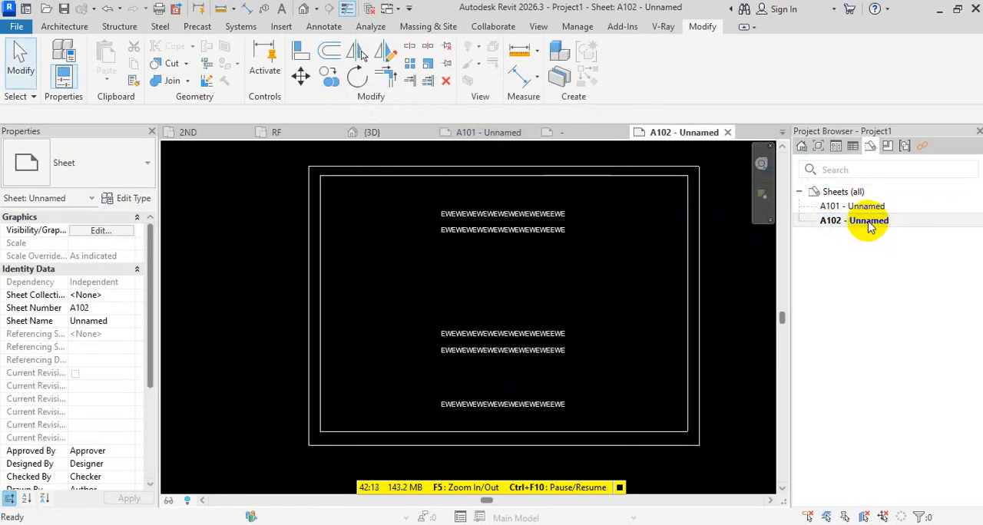
key(F2)
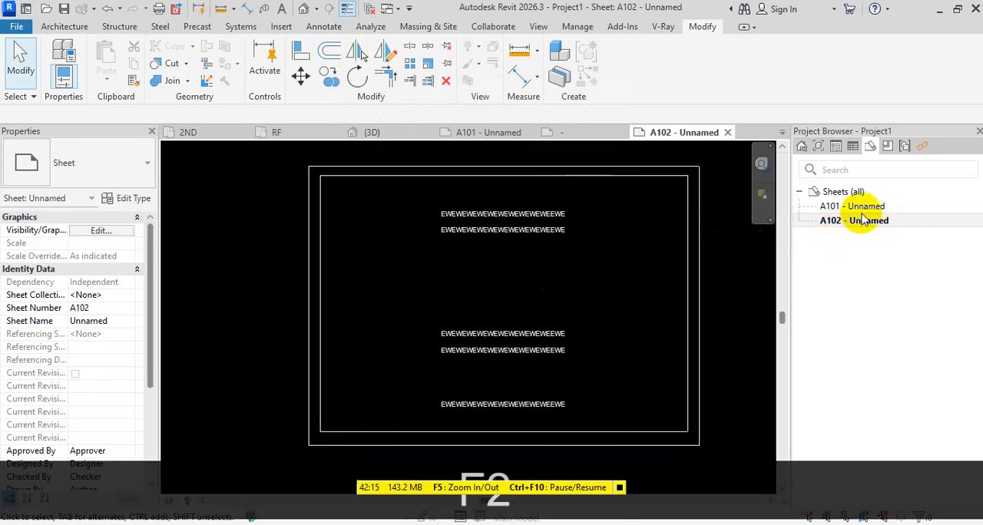
key(Escape)
key(Escape)
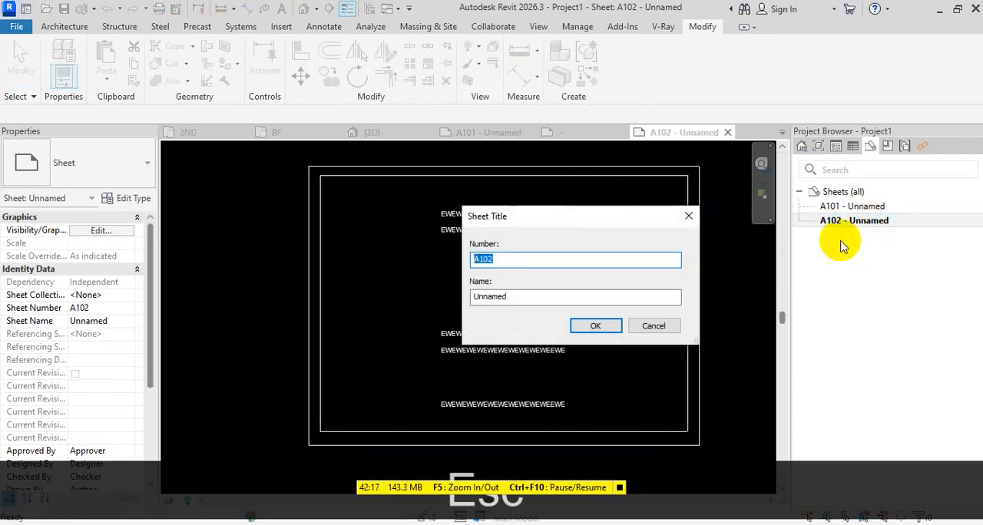
Change the new cover sheet's number to A100
right_click(855, 222)
click(837, 431)
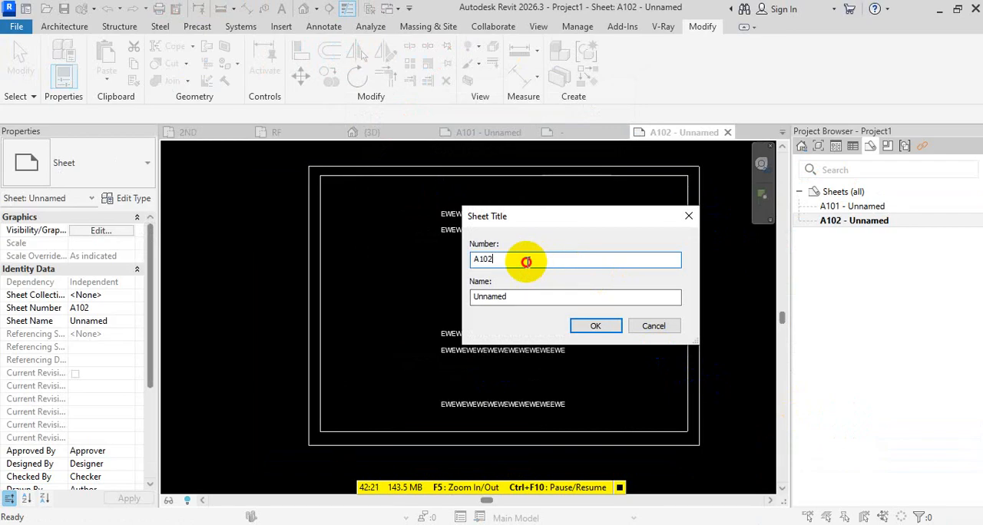
drag(526, 262, 412, 270)
key(BackSpace)
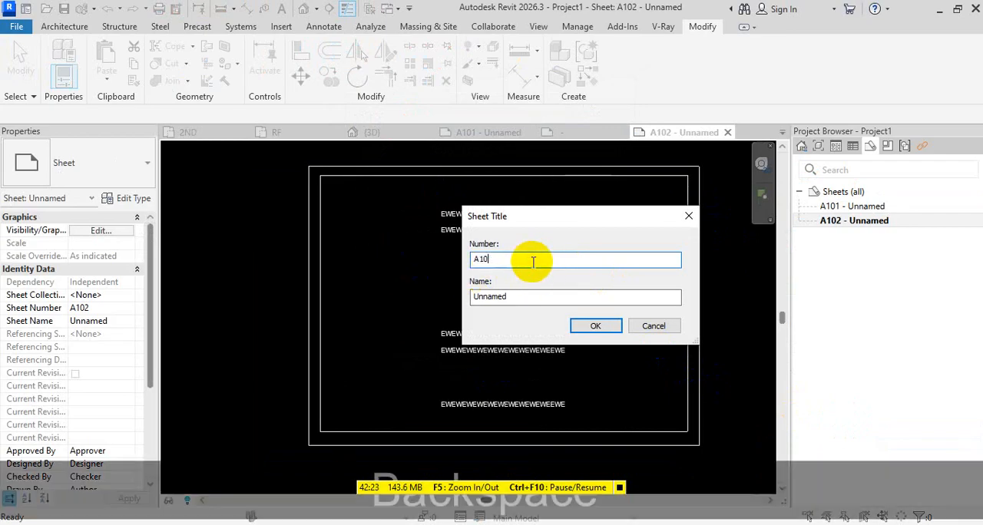
text(0)
click(595, 326)
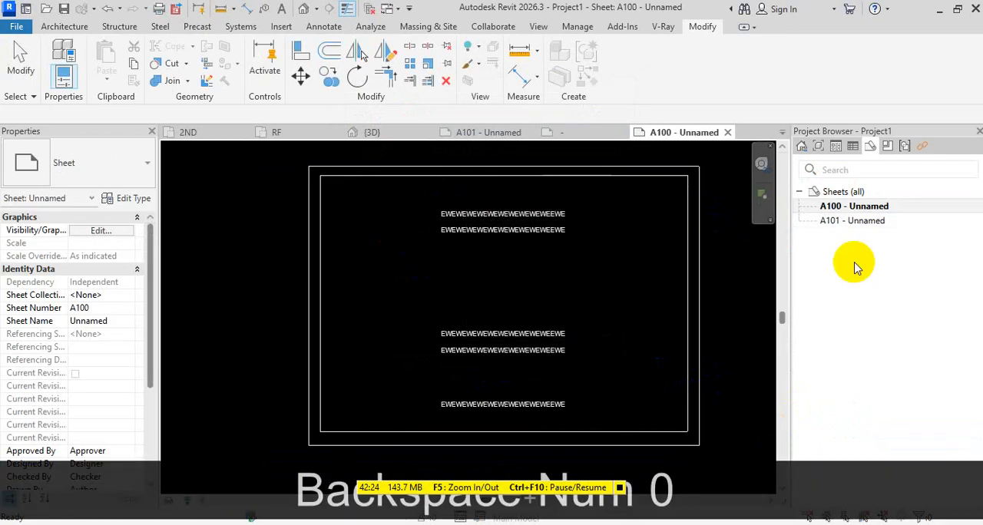
Name sheet A100 "COVER PAGE"
click(862, 225)
click(841, 206)
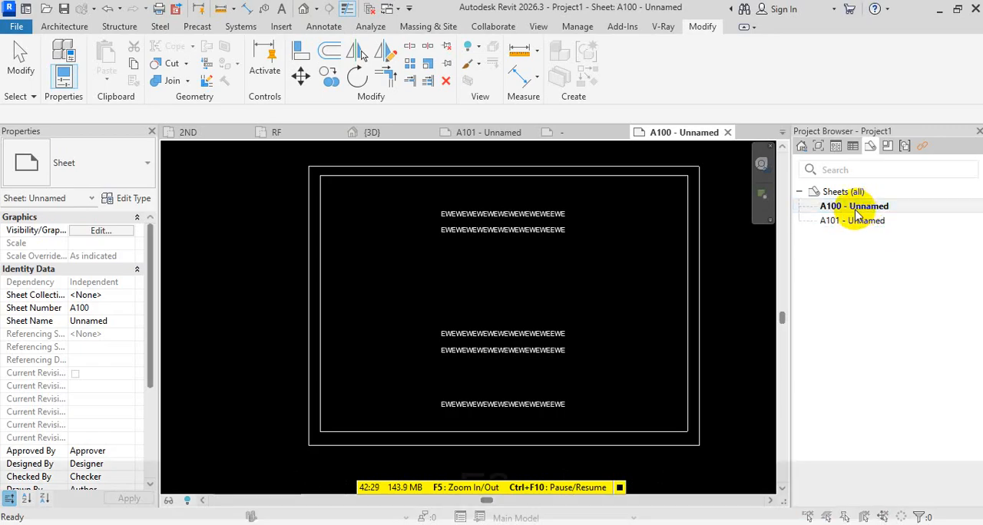
key(F2)
double_click(499, 298)
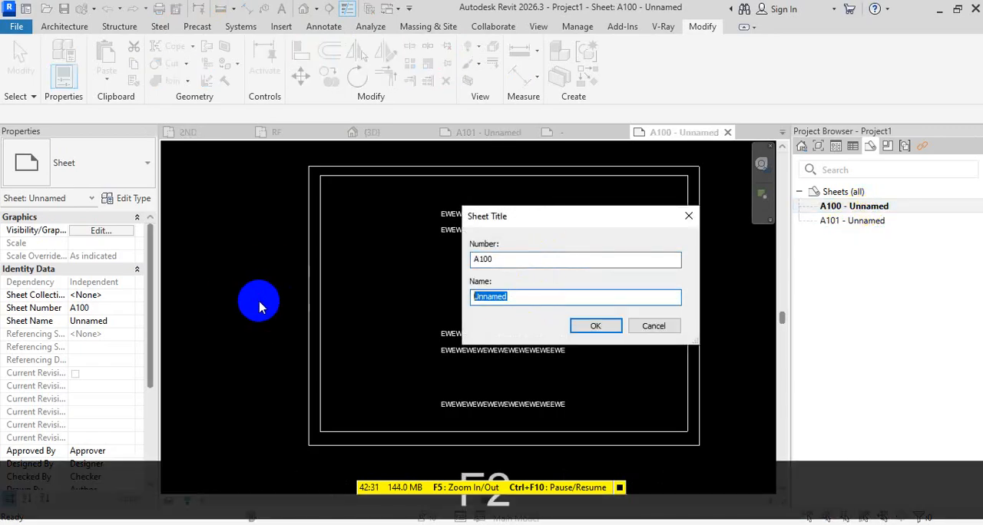
text(COVER )
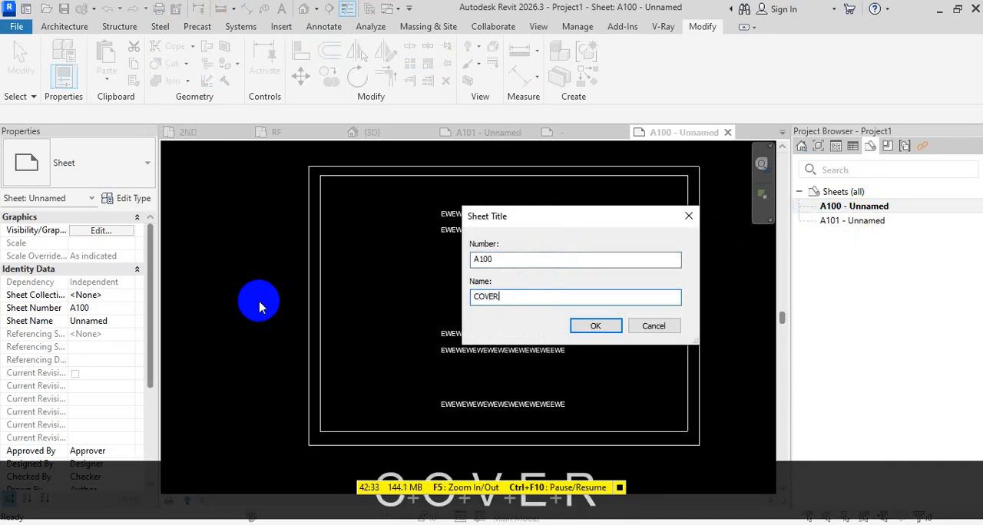
text(PAGE)
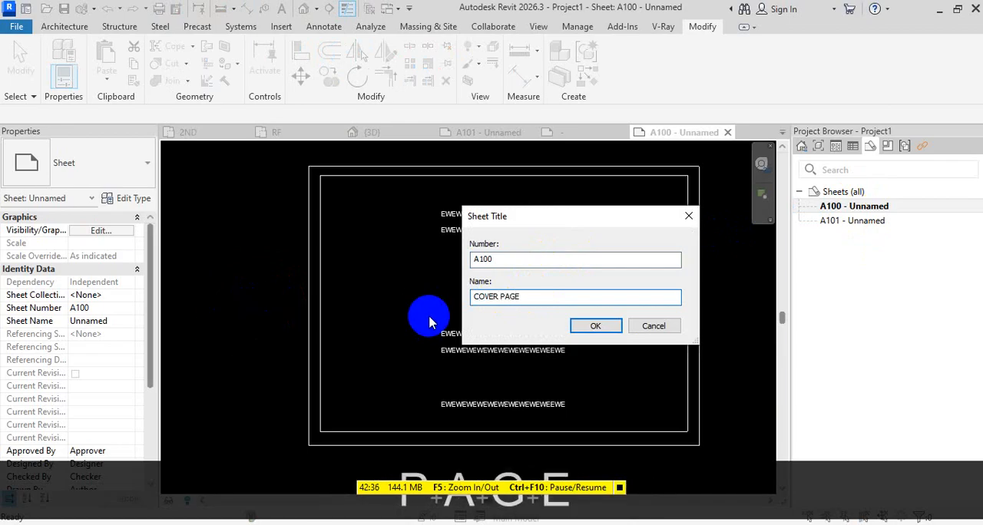
click(591, 325)
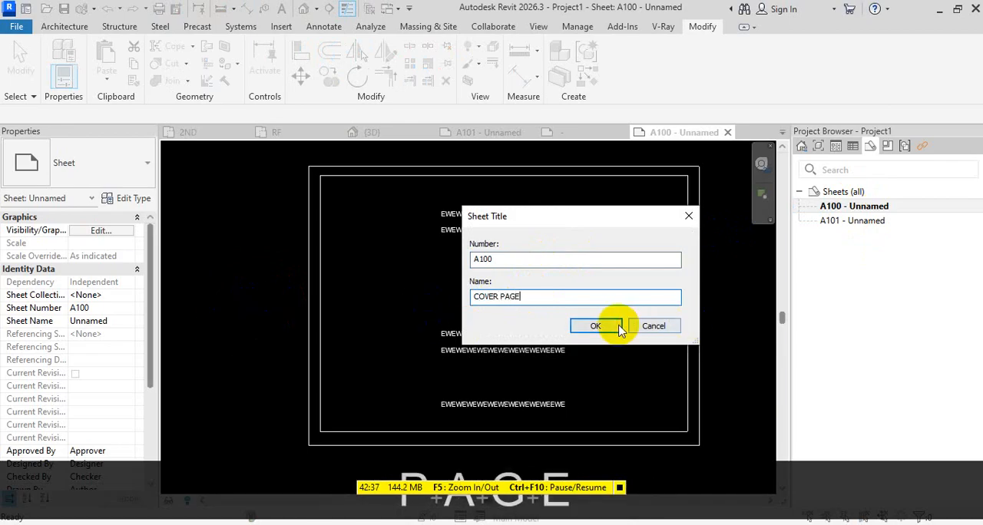
Open sheet A101 and rename it "LEVEL-1"
double_click(848, 220)
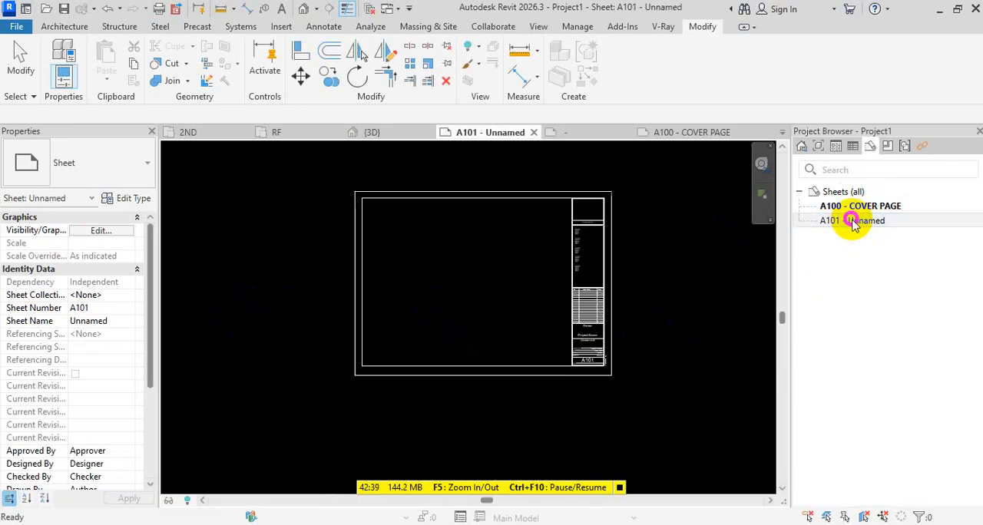
scroll(592, 399, up, 4)
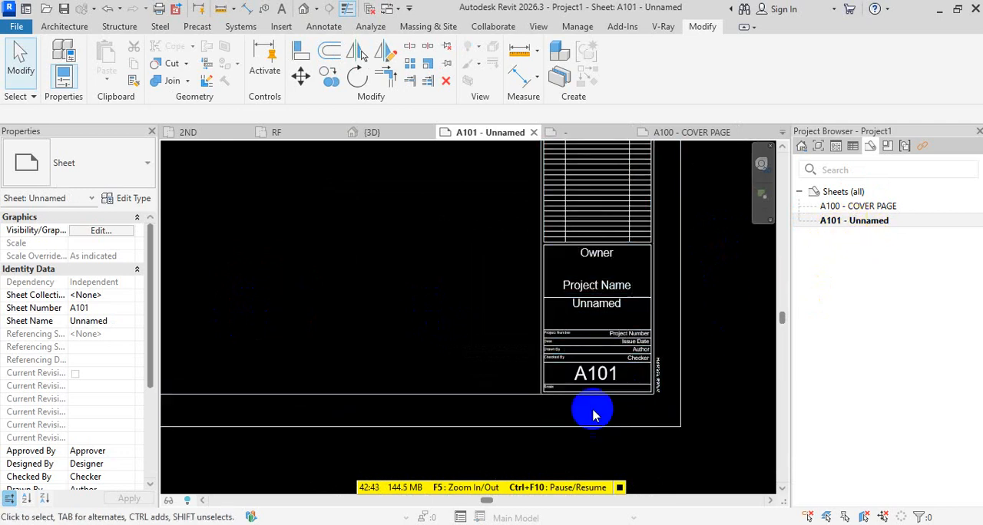
scroll(588, 408, down, 3)
click(887, 221)
key(F2)
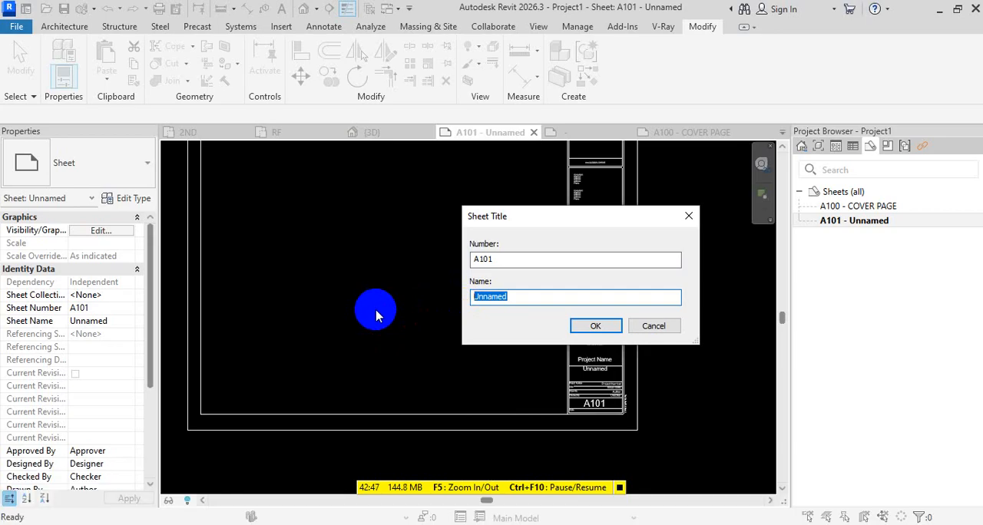
text(LEVEL-1)
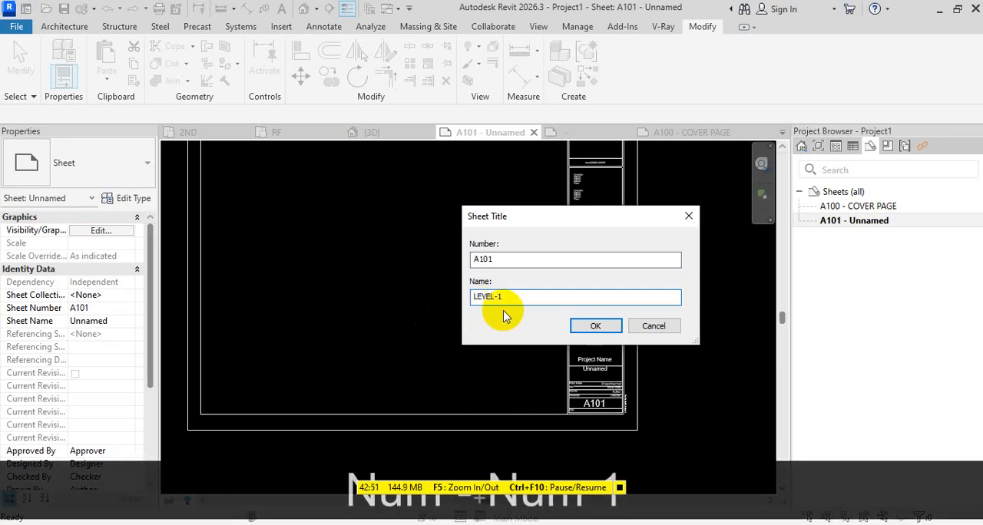
click(596, 326)
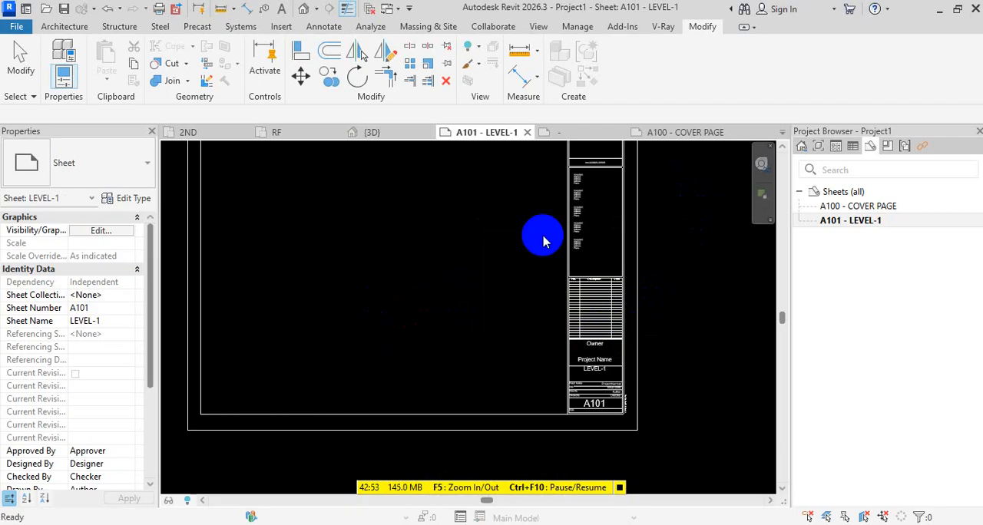
Place the GF floor plan in the drawing area of sheet A101, beside the title block strip
click(816, 146)
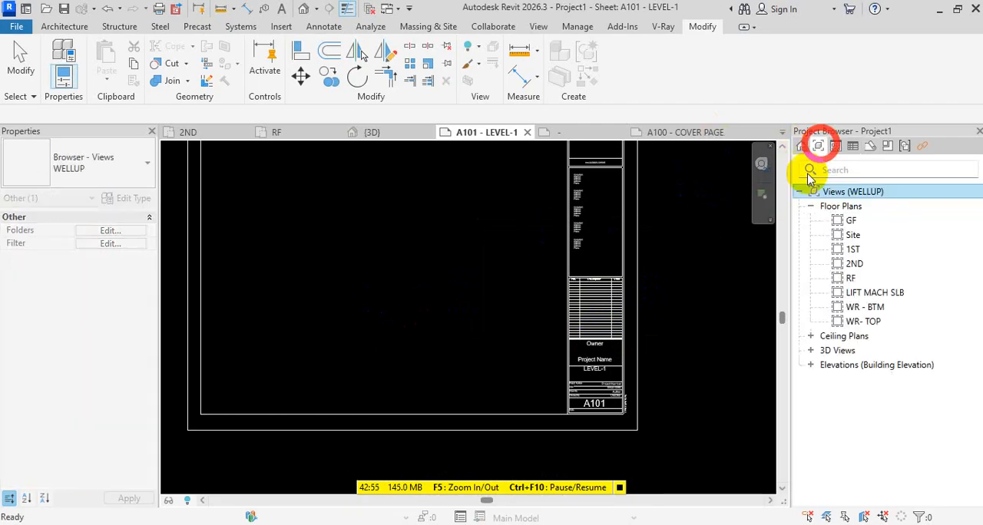
drag(851, 221, 407, 280)
click(392, 265)
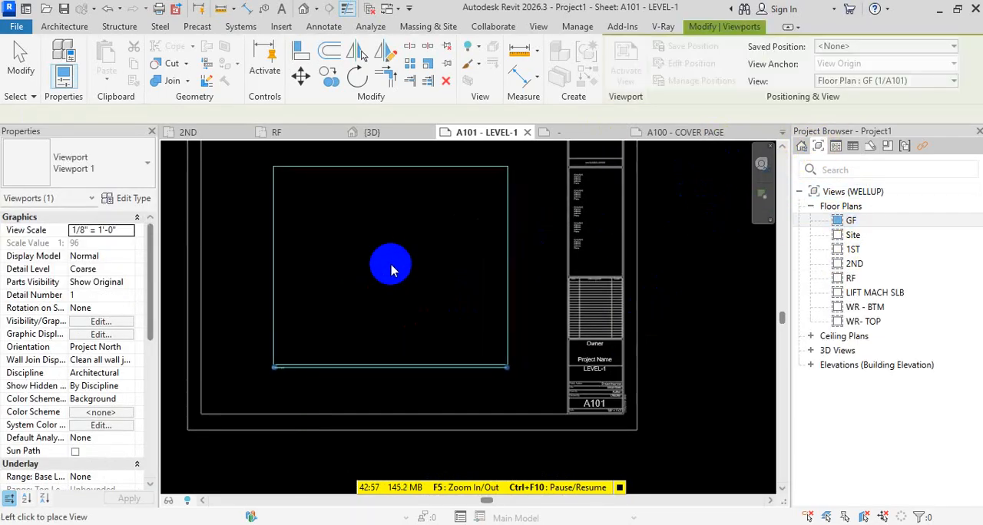
key(Escape)
key(Escape)
Examine the GF viewport's title and scale label on sheet A101, and view the GF floor plan's properties
scroll(276, 343, up, 2)
scroll(276, 343, up, 3)
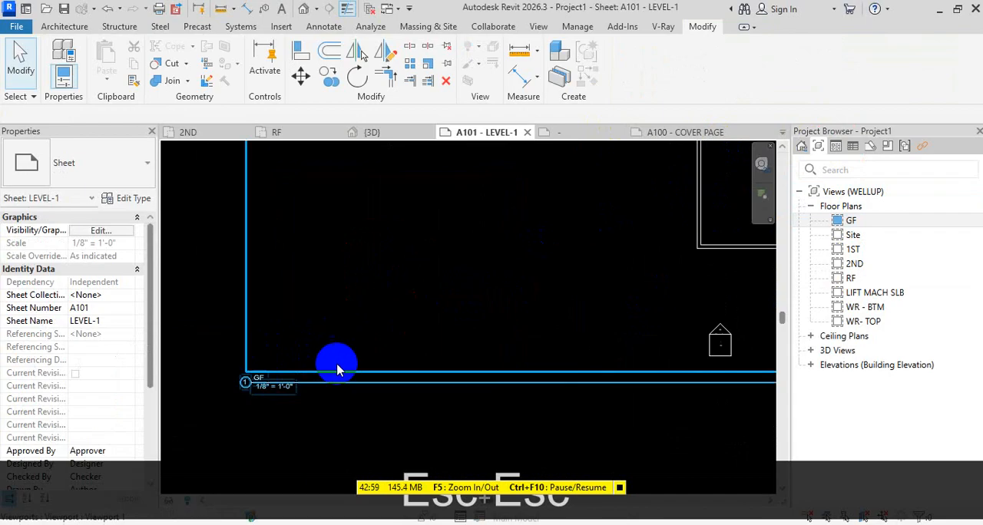
scroll(272, 397, down, 4)
scroll(410, 376, down, 2)
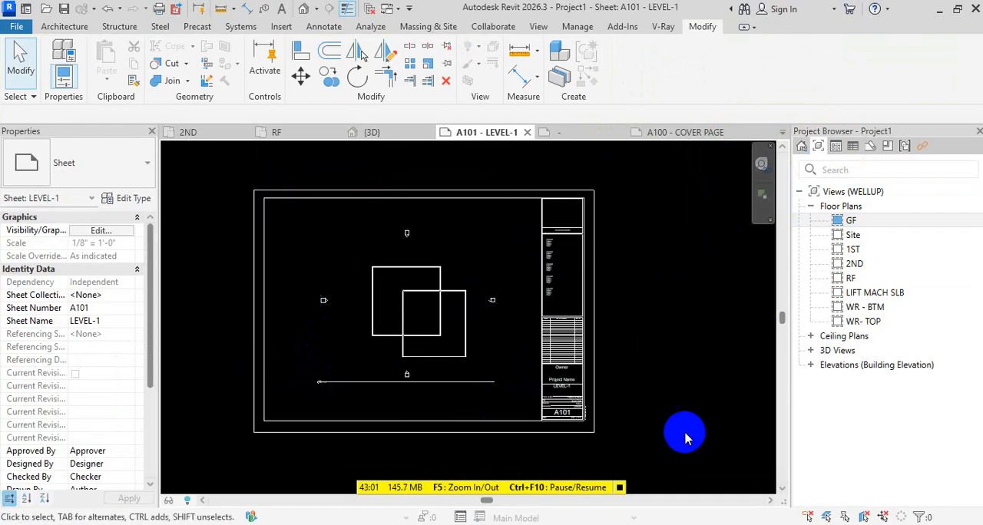
middle_drag(670, 426, 675, 388)
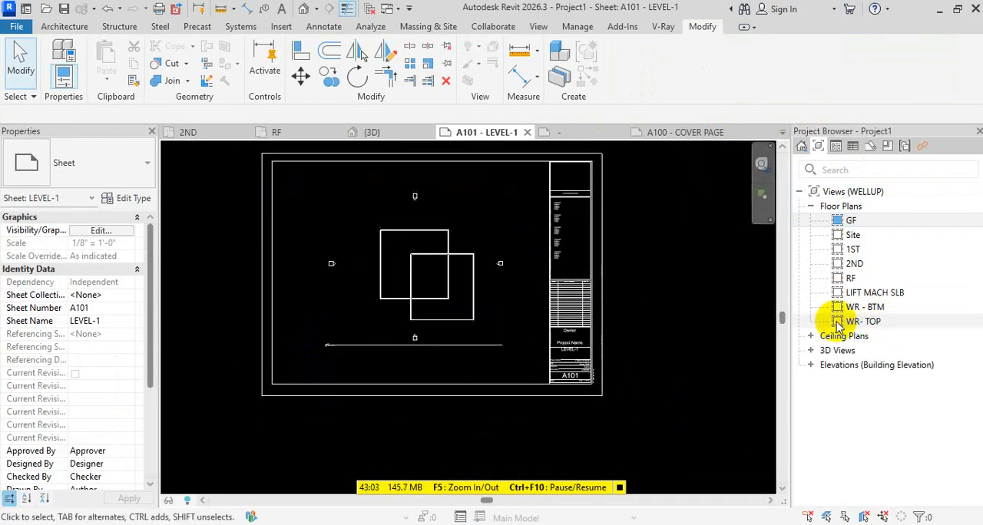
scroll(346, 361, up, 3)
scroll(346, 361, up, 5)
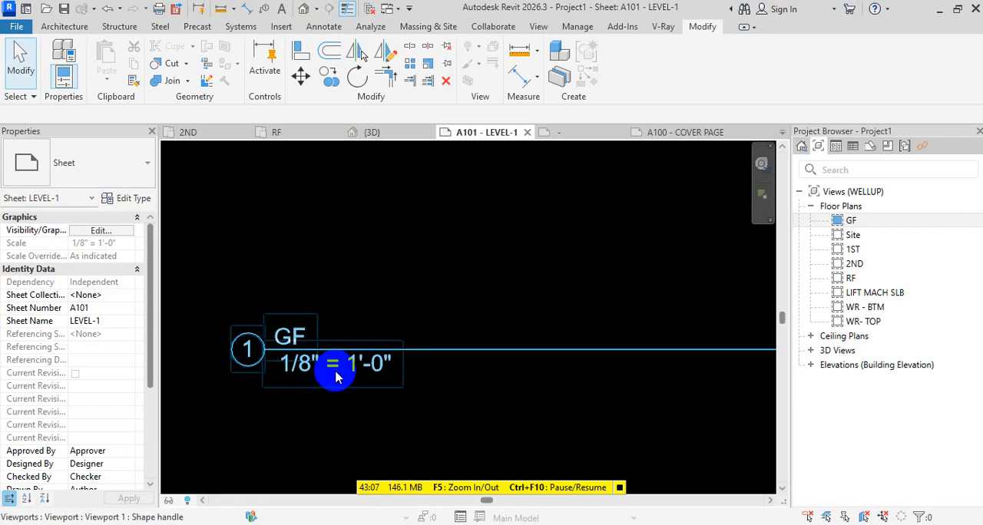
click(851, 220)
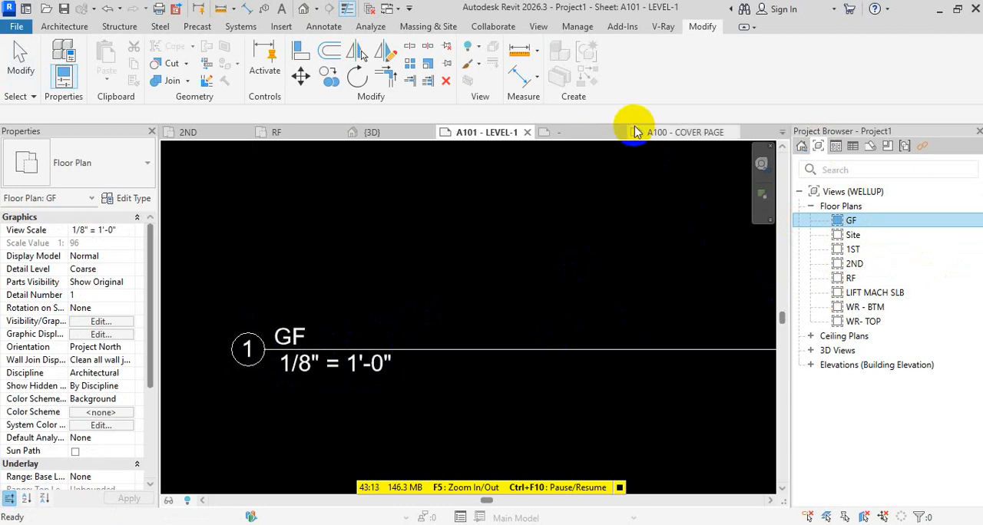
Rename sheet A101 as GF, keeping its sheet number
scroll(756, 286, down, 1)
click(868, 146)
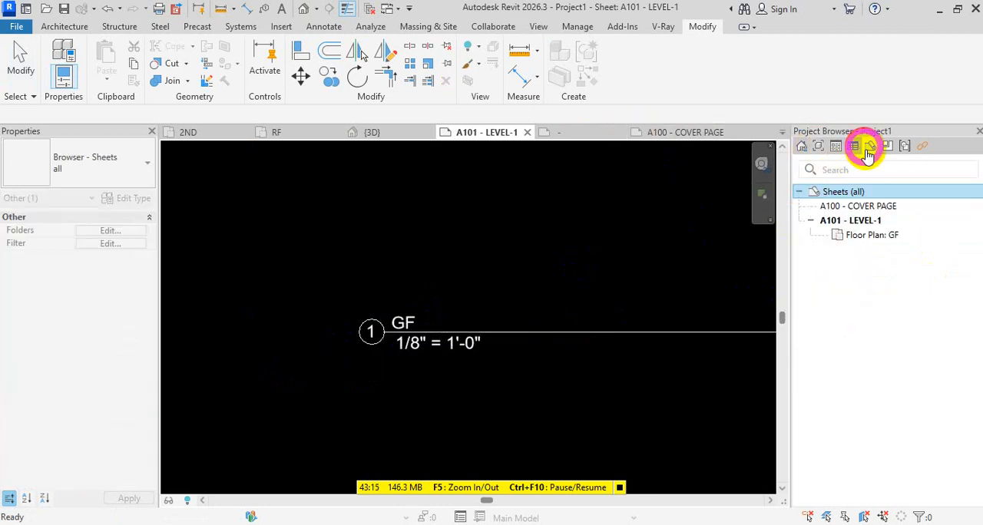
click(881, 234)
click(869, 222)
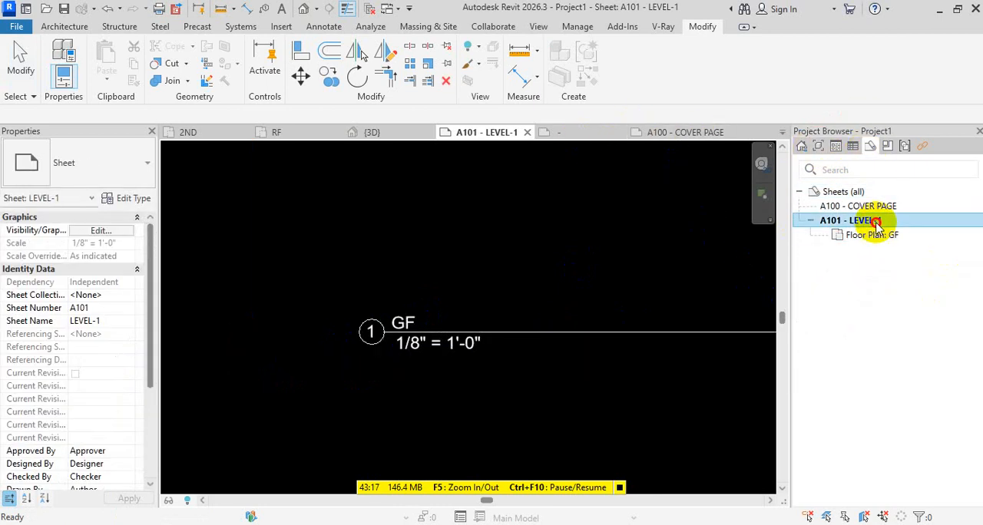
scroll(471, 309, down, 3)
scroll(471, 310, down, 3)
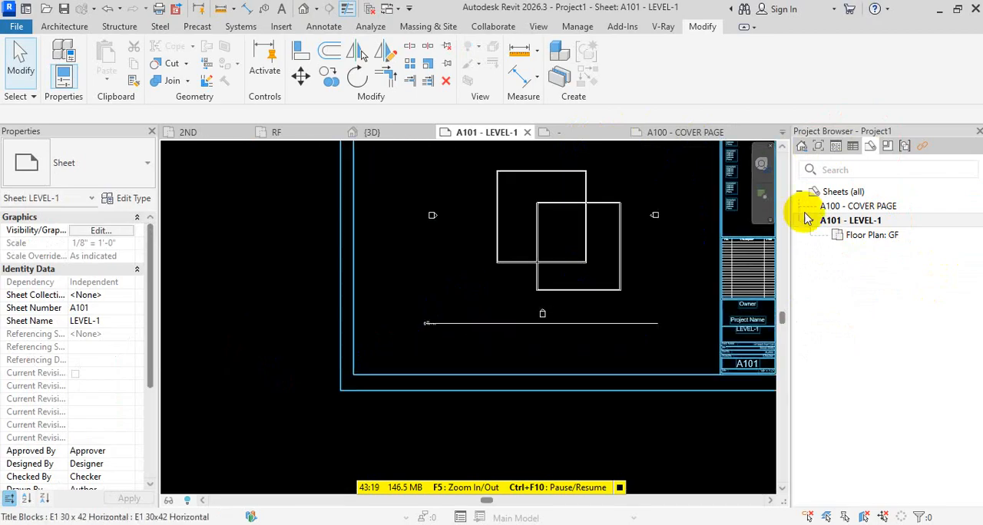
click(860, 223)
key(F2)
drag(599, 296, 470, 296)
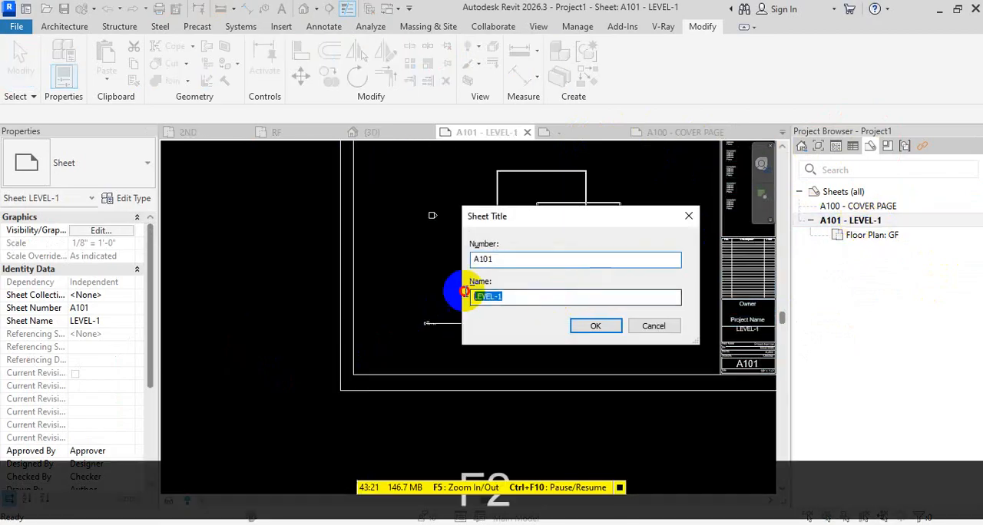
text(GF)
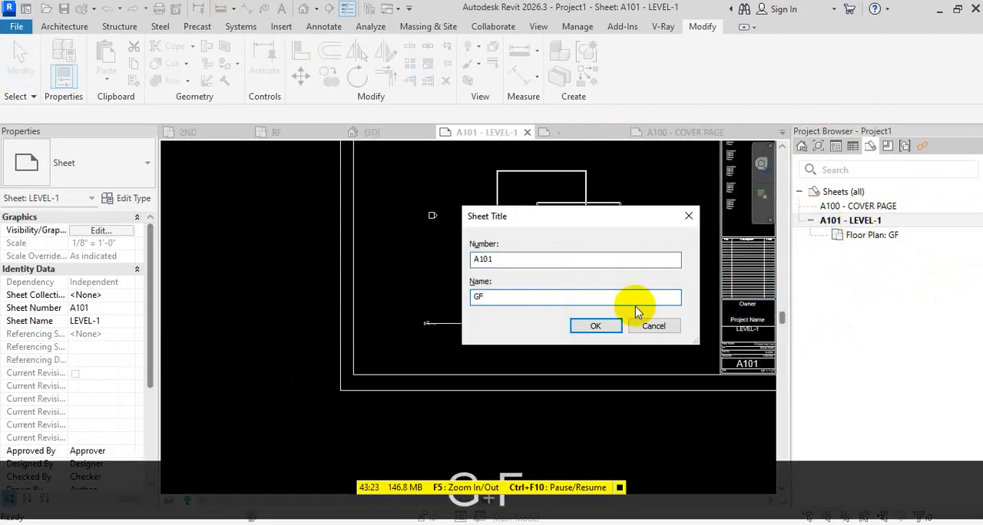
click(593, 329)
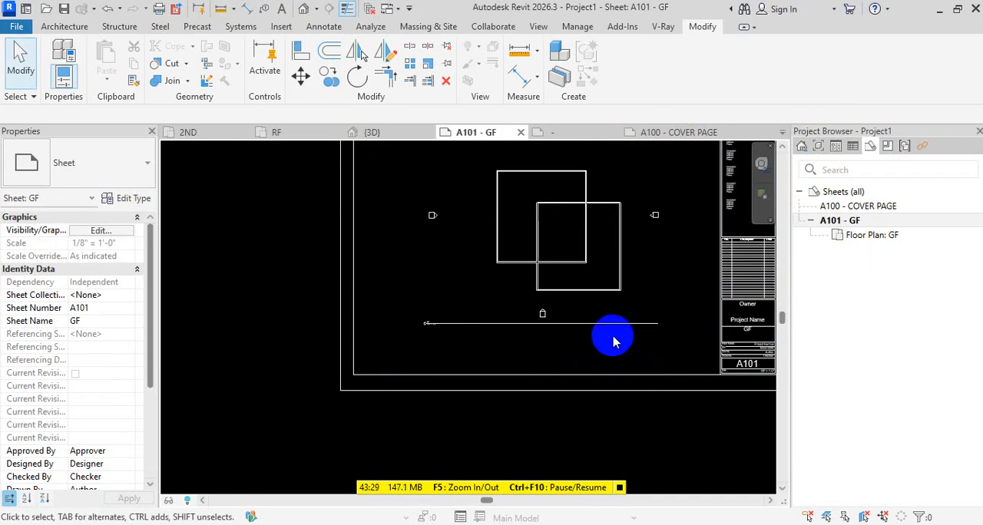
Examine the viewport title below the floor plan and the sheet name in the title block of sheet A101
click(637, 335)
scroll(637, 330, up, 2)
scroll(314, 332, up, 3)
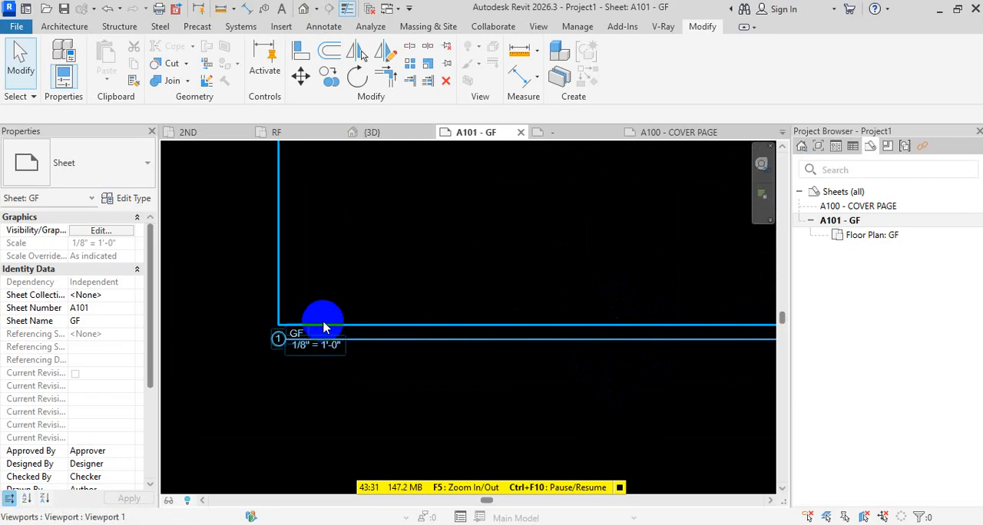
scroll(301, 335, down, 3)
click(599, 288)
scroll(669, 372, up, 5)
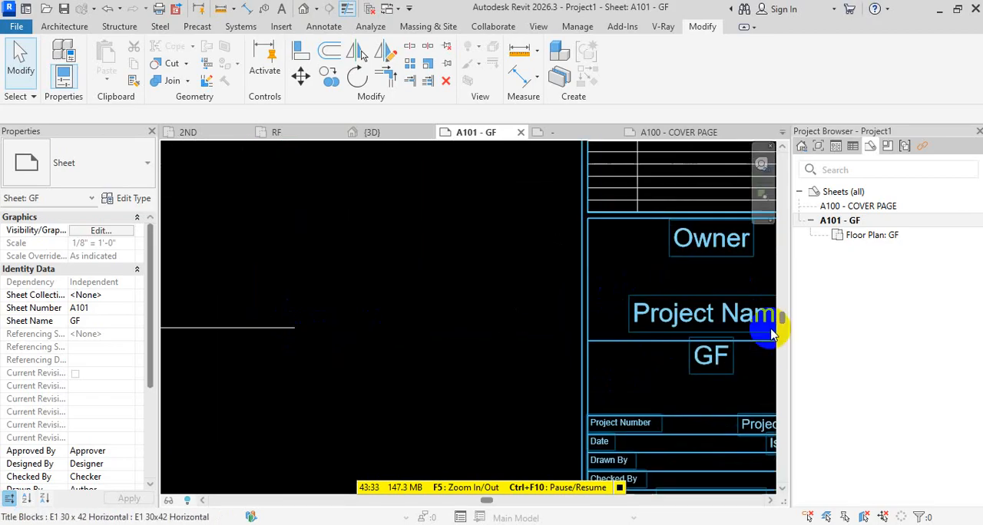
scroll(651, 361, down, 5)
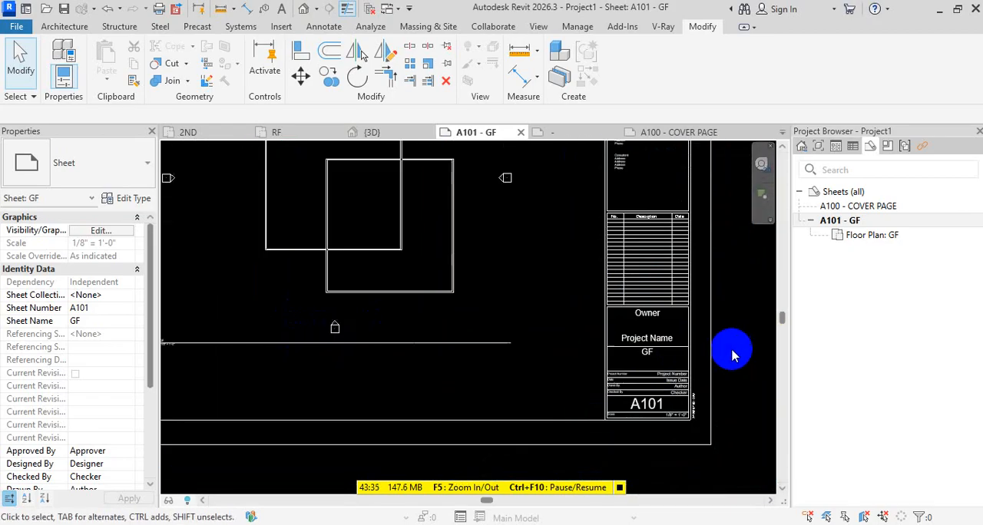
Create a new sheet using the E1 30 x 42 Horizontal title block
click(835, 193)
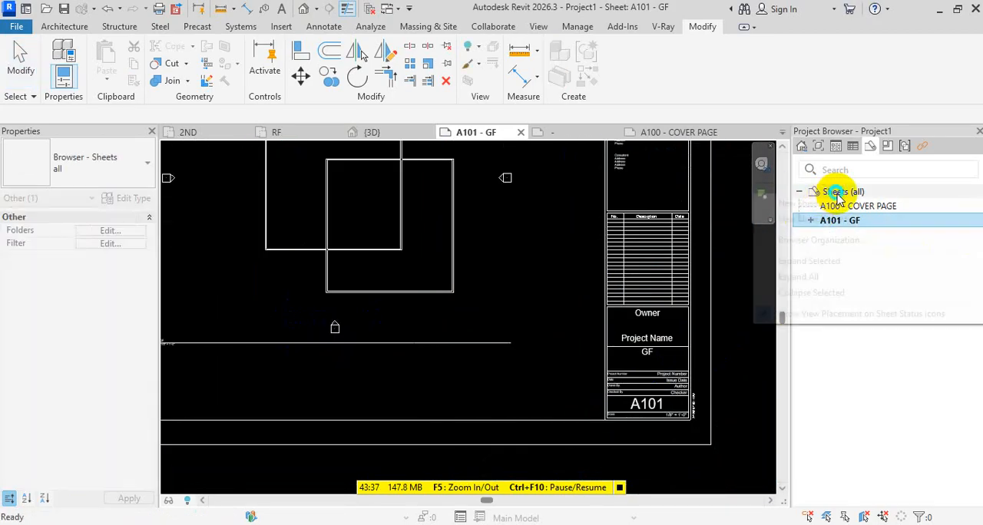
right_click(838, 190)
click(829, 204)
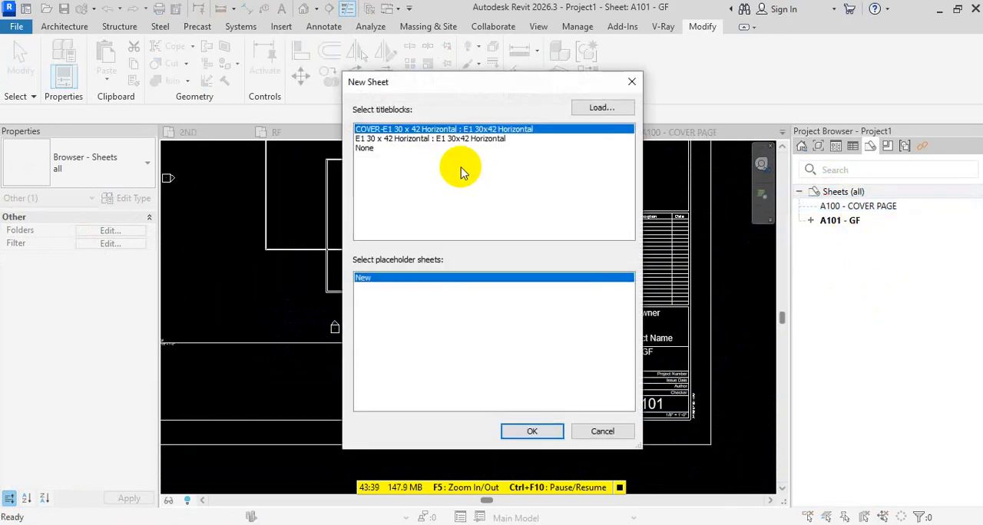
click(465, 139)
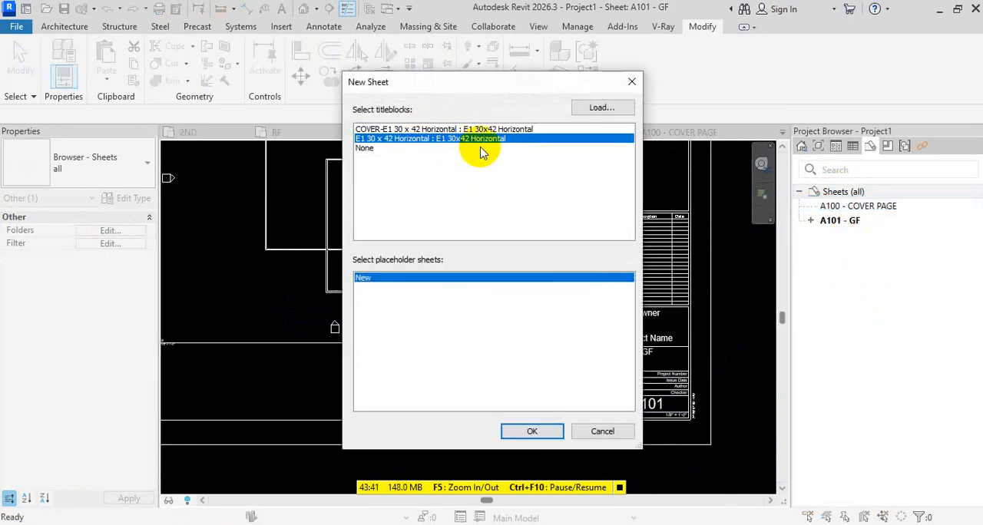
click(533, 432)
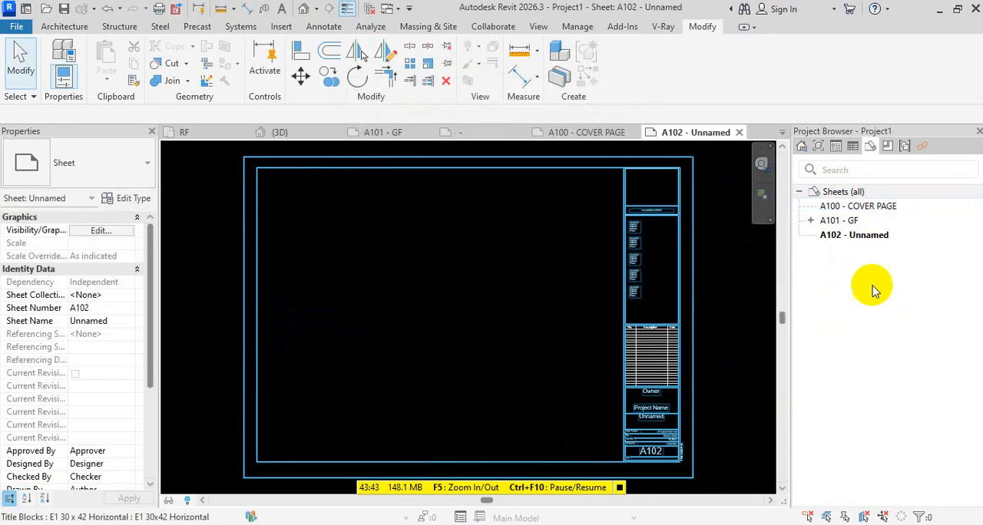
Delete the unnamed sheet A102 from the project
click(811, 221)
click(847, 237)
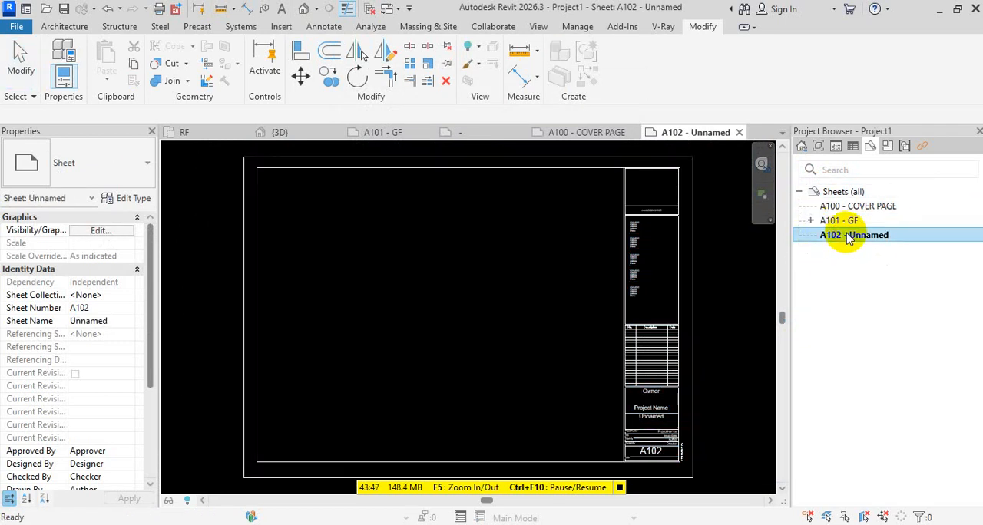
click(847, 237)
key(Delete)
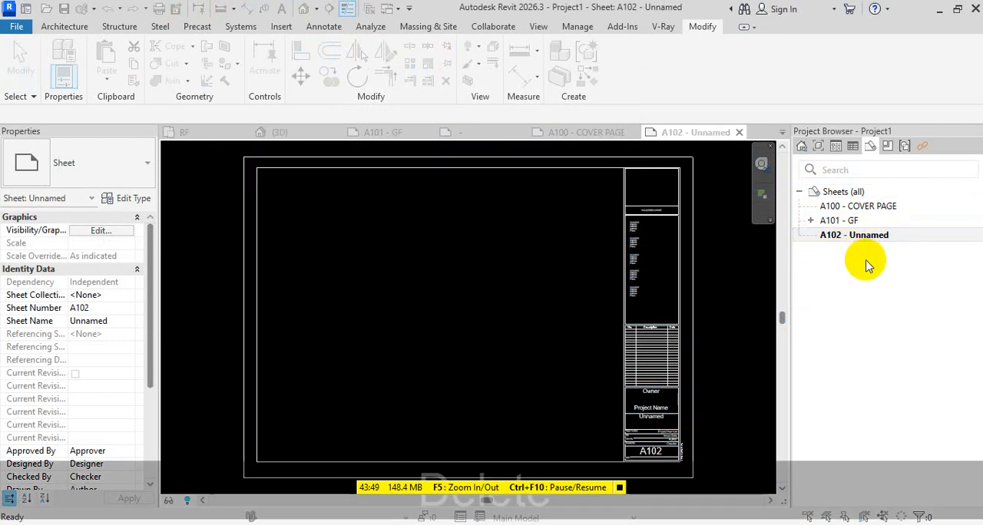
key(Escape)
key(Escape)
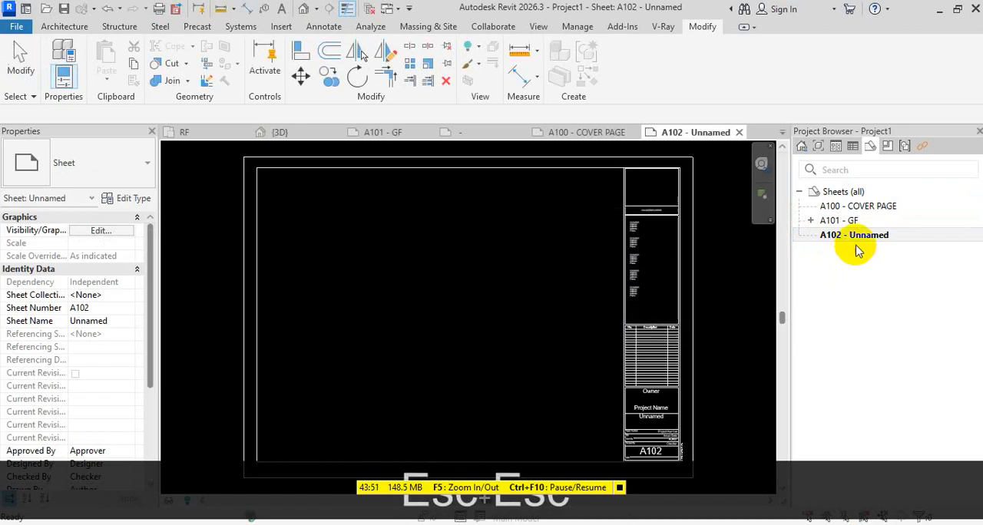
key(Delete)
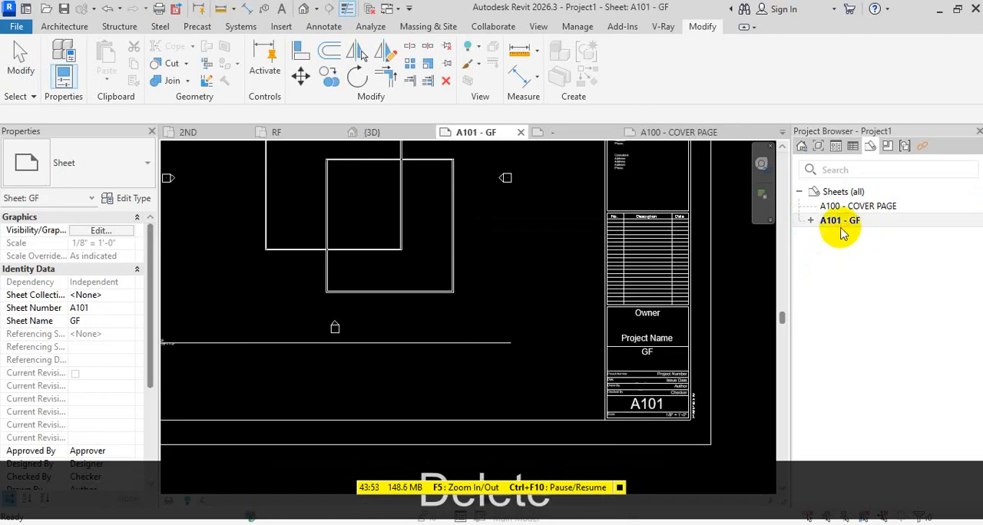
Duplicate sheet A101 - GF without its placed floor plan view
right_click(844, 223)
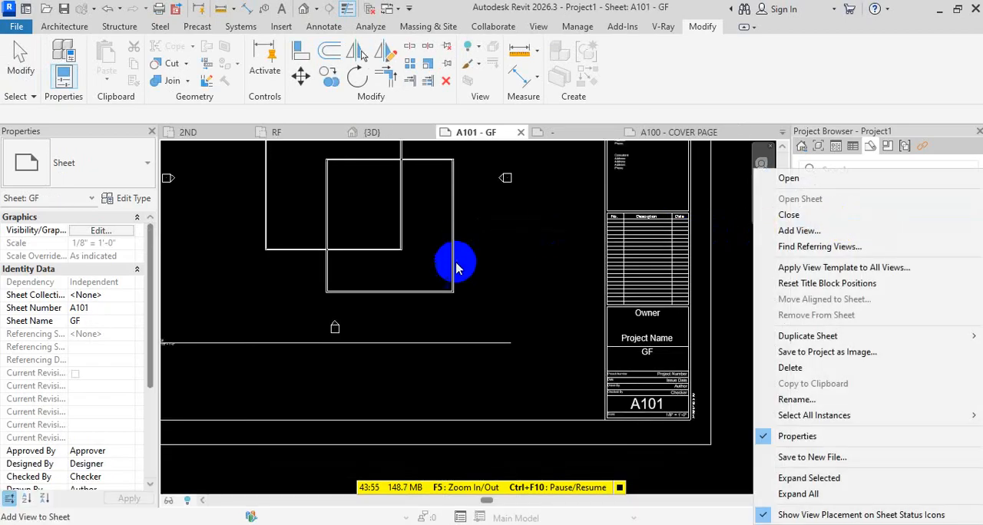
click(724, 273)
key(Escape)
key(Escape)
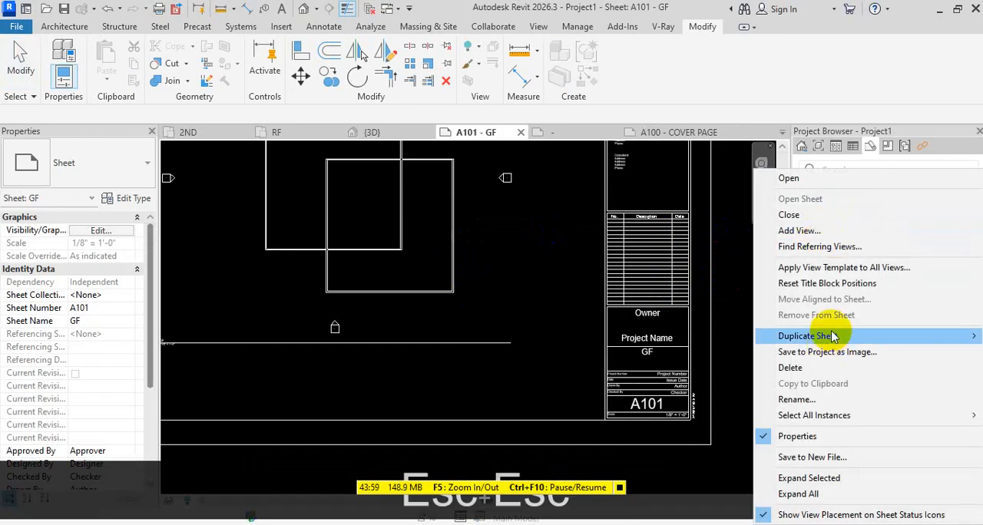
mouse_move(833, 336)
click(668, 337)
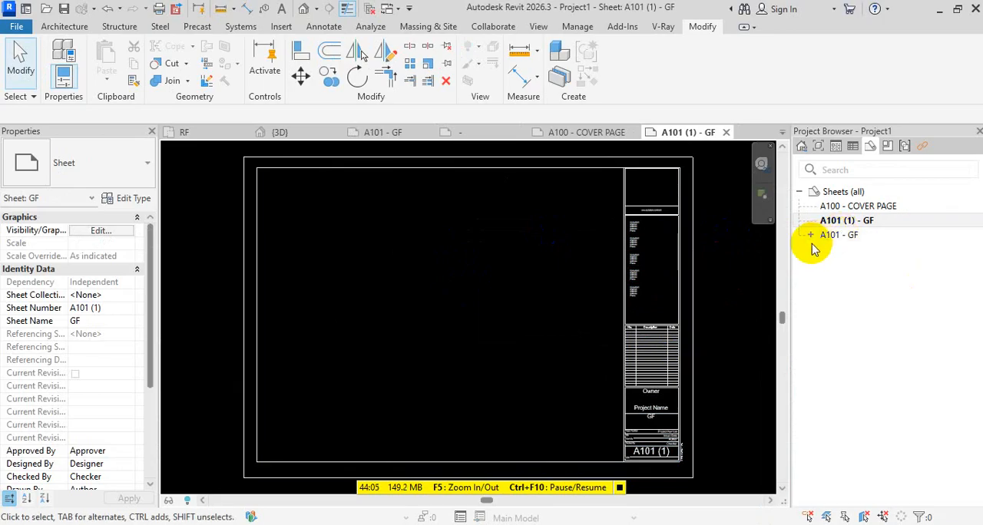
Place the 1ST floor plan in the drawing area of sheet A101 (1), beside the title block strip, and check its title
scroll(475, 361, down, 2)
click(818, 146)
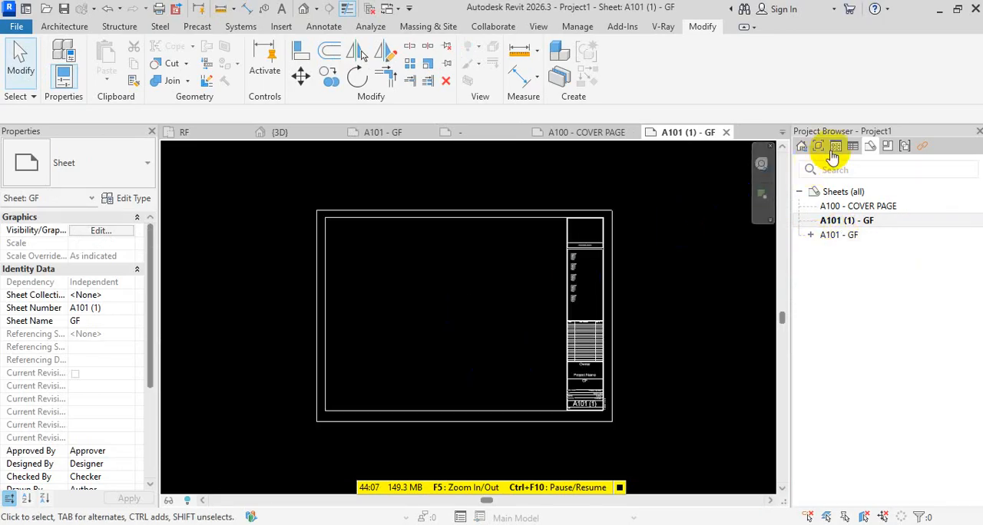
drag(839, 248, 453, 325)
click(459, 373)
scroll(470, 395, up, 6)
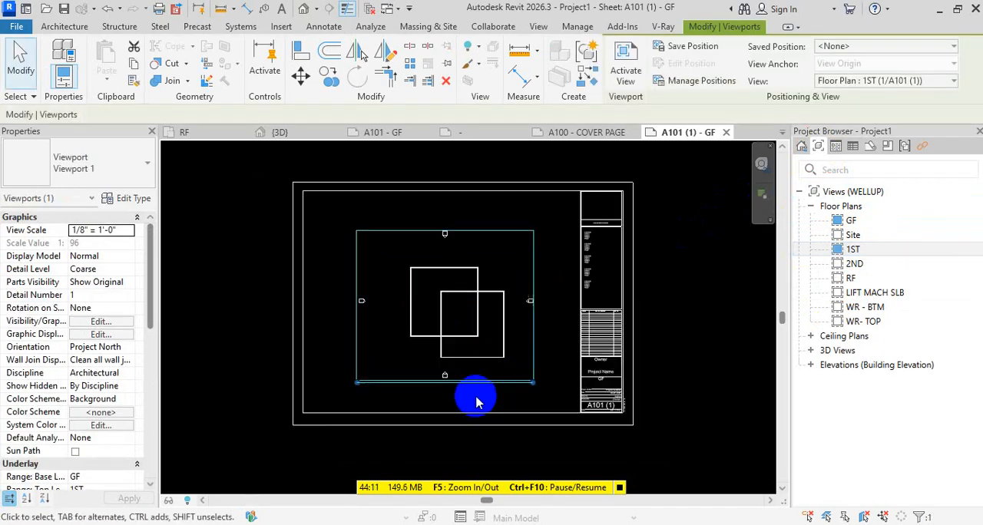
key(Escape)
key(Escape)
scroll(231, 352, up, 1)
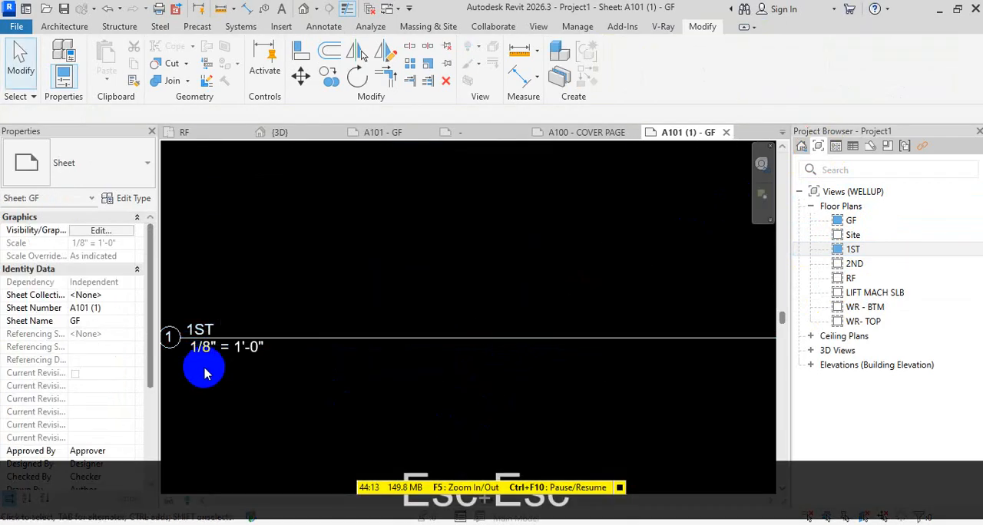
scroll(366, 333, down, 5)
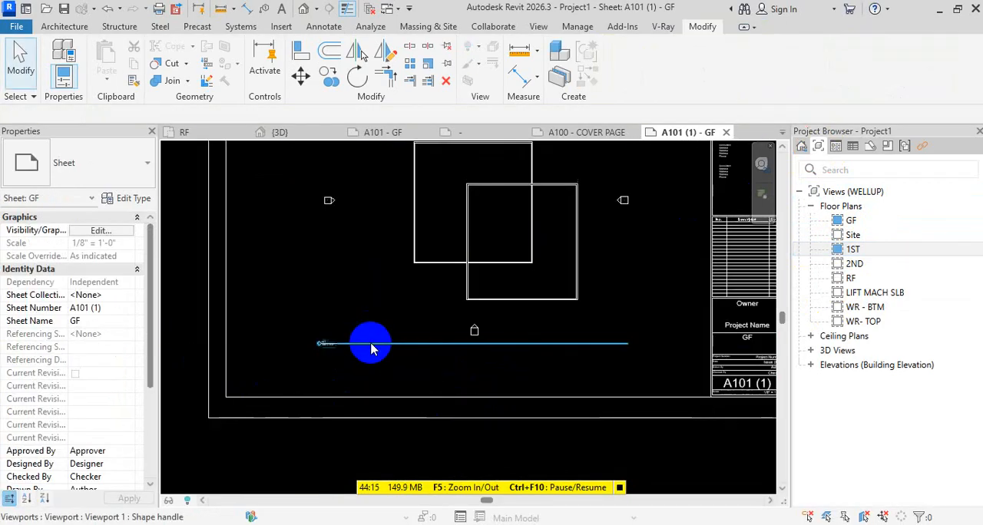
middle_drag(496, 360, 496, 369)
click(496, 307)
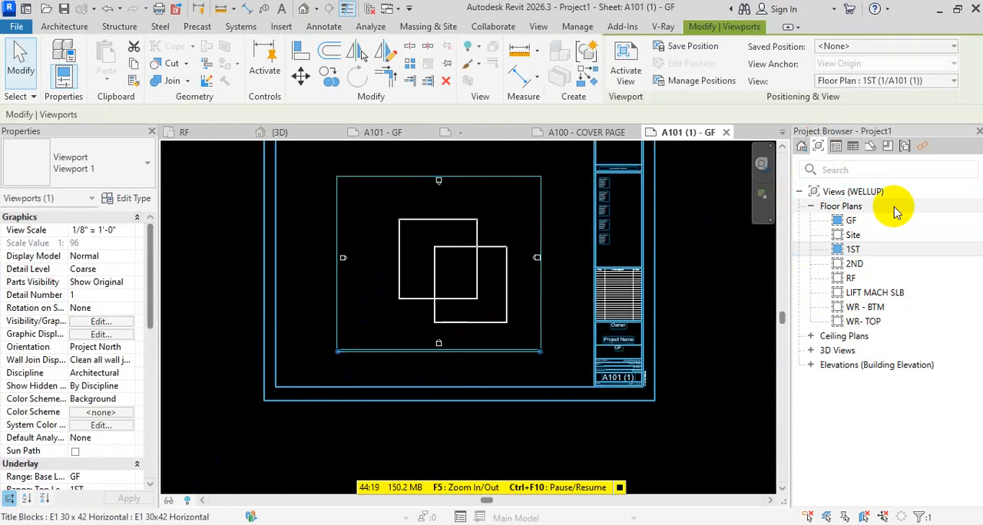
Open the 1ST floor plan and set its view scale to 1/4" = 1'-0"
click(819, 147)
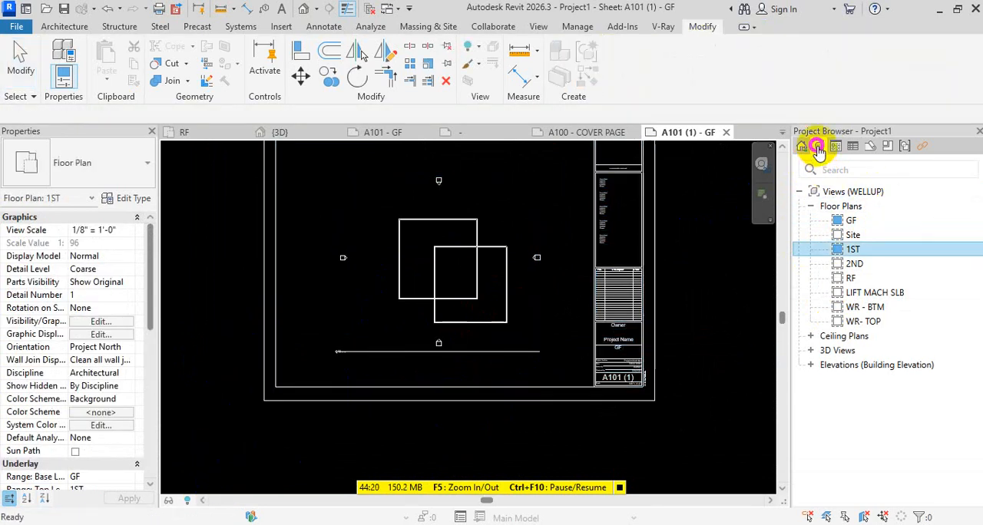
double_click(876, 249)
scroll(538, 329, down, 3)
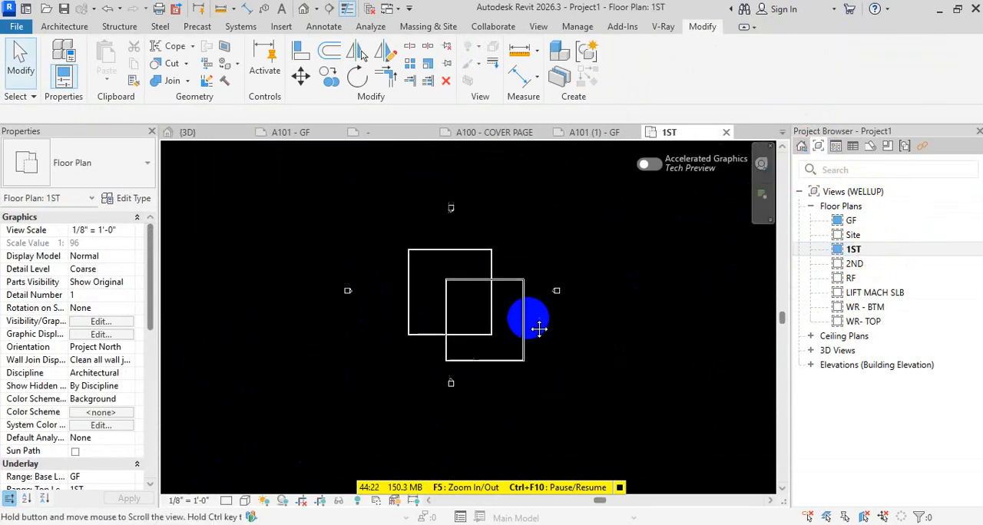
click(212, 501)
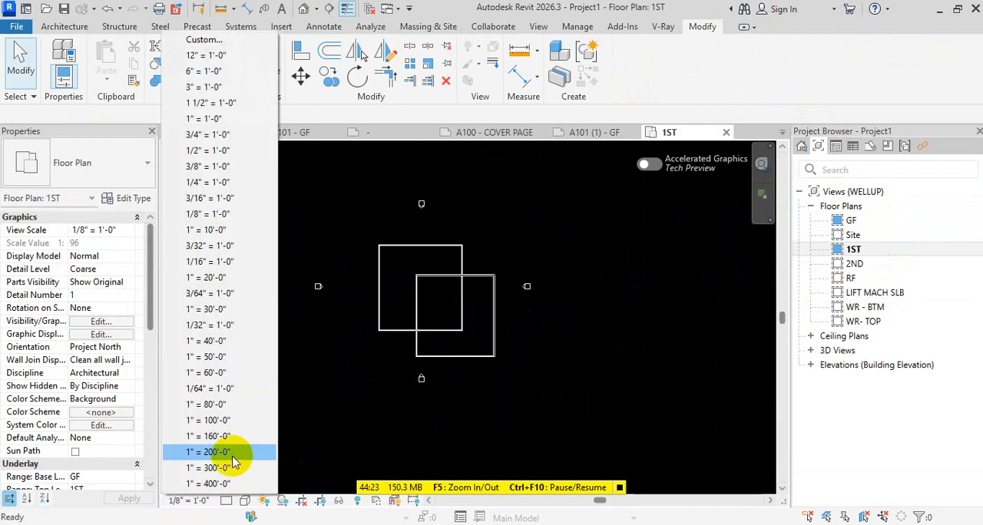
click(208, 182)
click(407, 245)
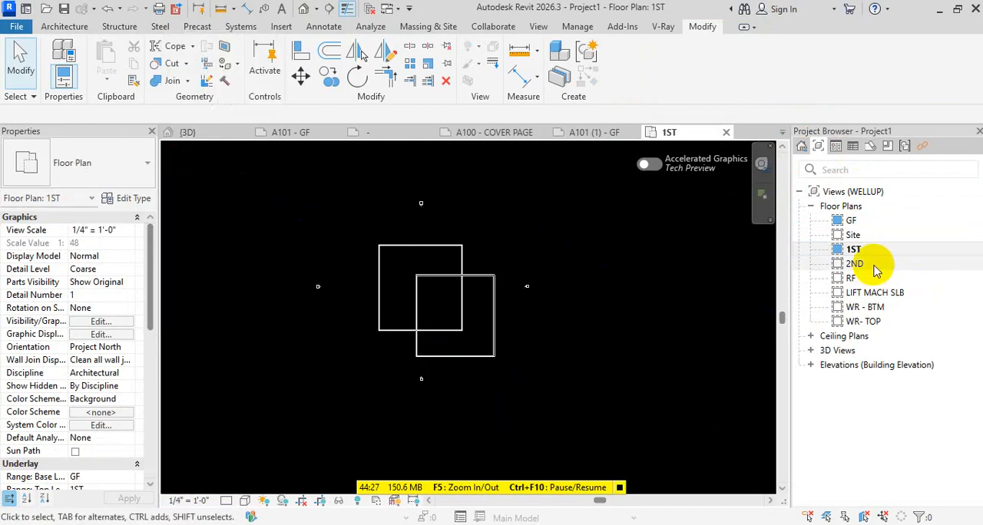
Open the GF floor plan and set its view scale to 1/4" = 1'-0"
double_click(859, 219)
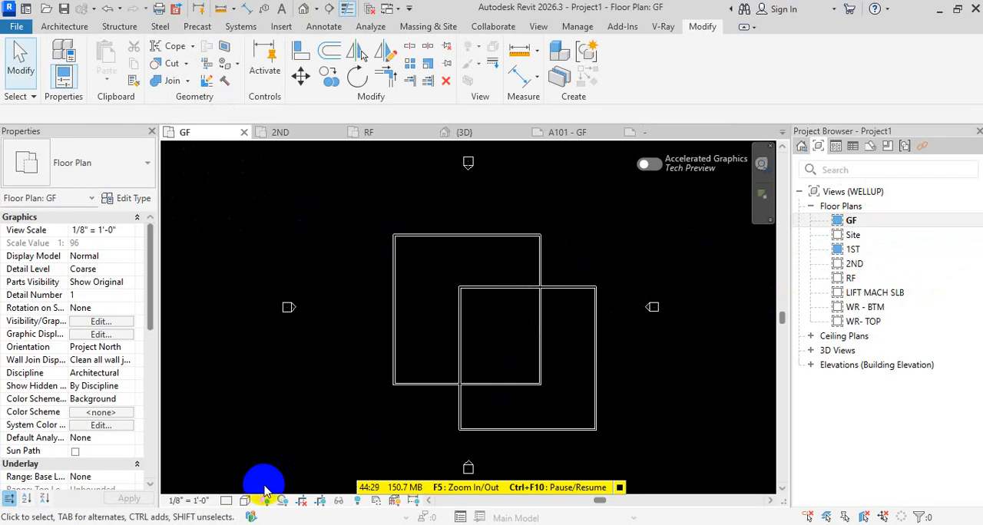
click(207, 507)
click(219, 182)
click(468, 171)
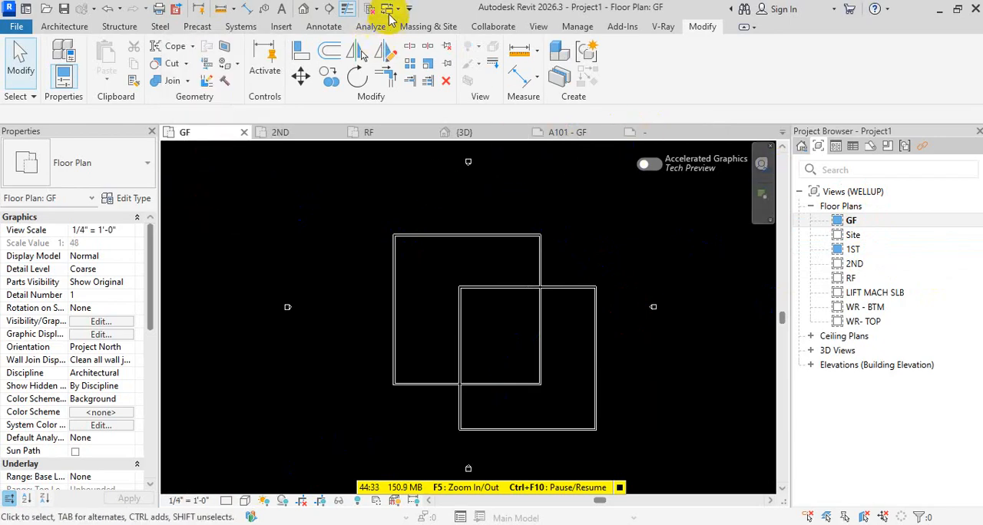
Open sheet A101 (1) and examine the 1ST viewport's scale label and its fit within the sheet border
click(870, 146)
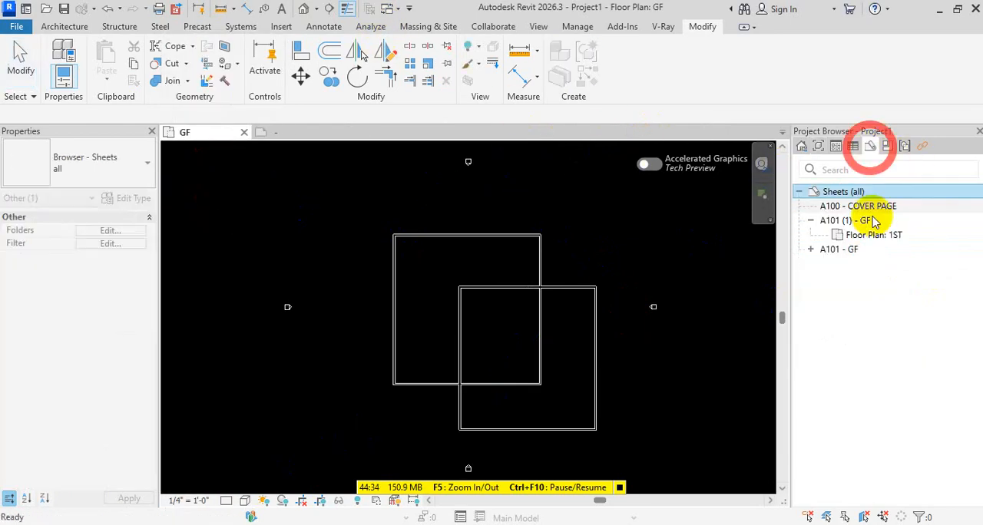
click(817, 221)
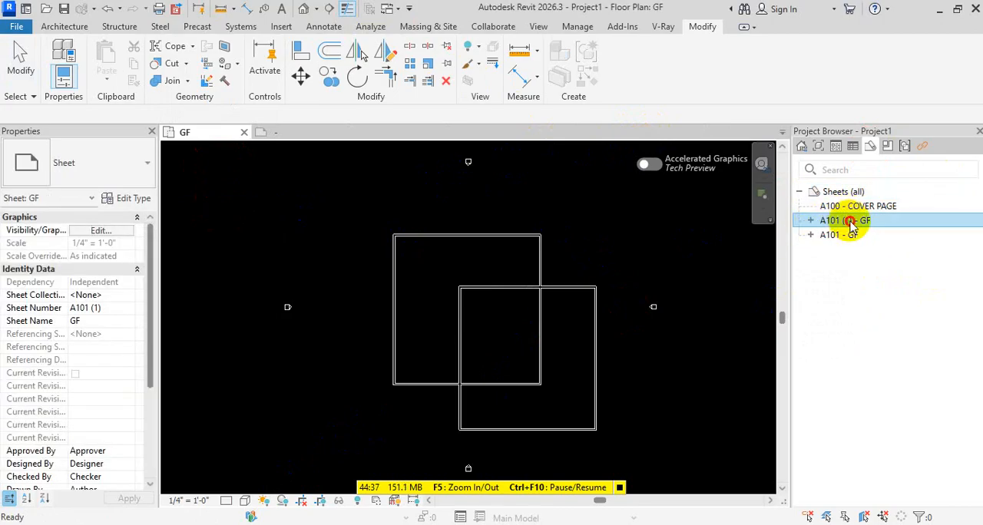
double_click(844, 221)
scroll(529, 315, up, 8)
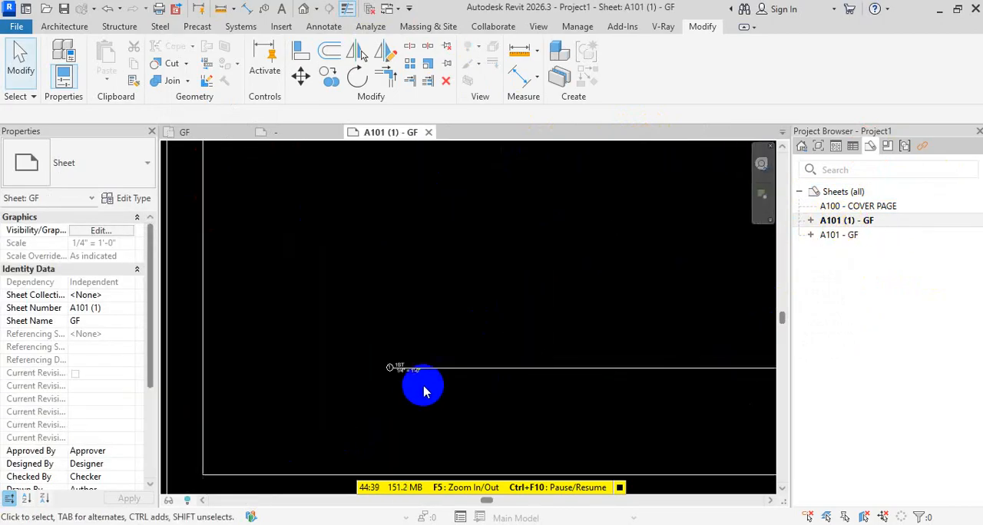
scroll(414, 397, down, 5)
click(521, 316)
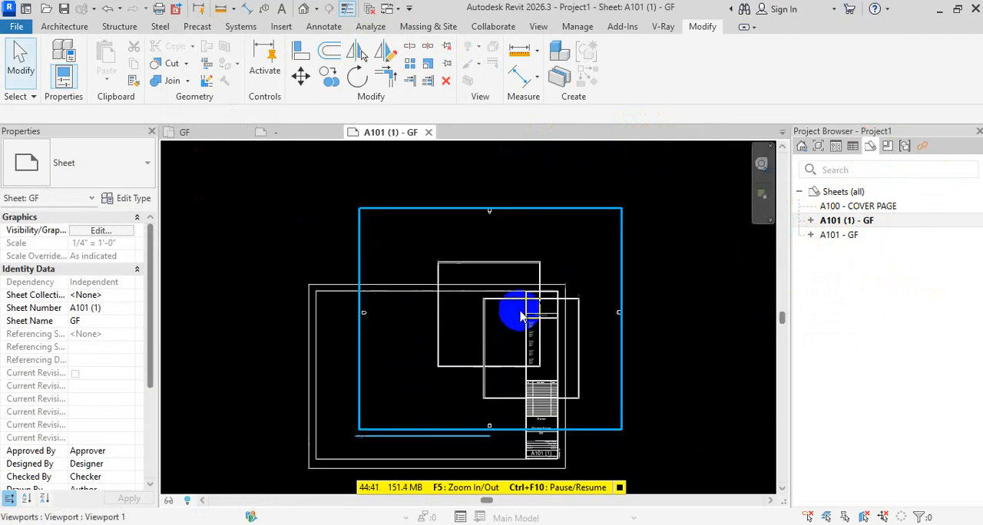
Activate and deactivate the 1ST viewport on sheet A101 (1), and move it so its plan lies inside the sheet border
double_click(507, 302)
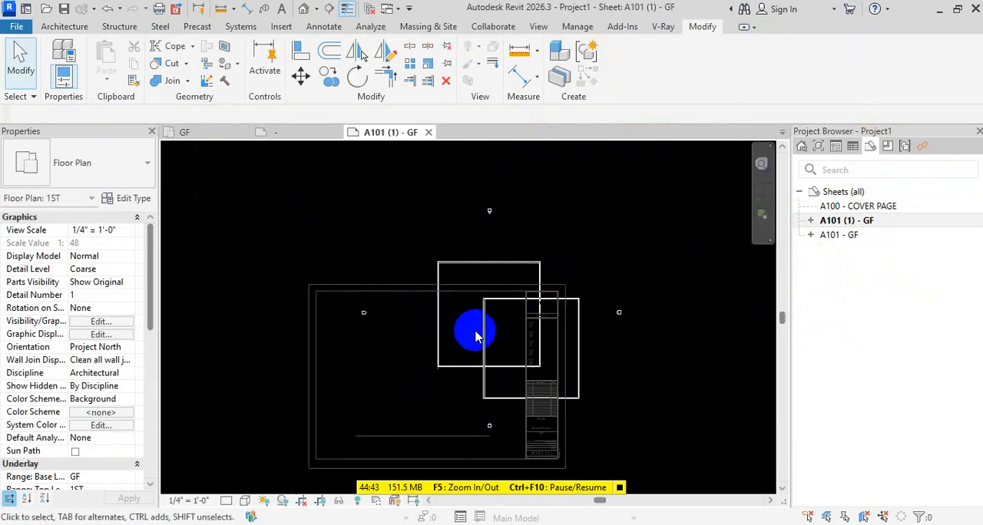
double_click(663, 289)
key(Escape)
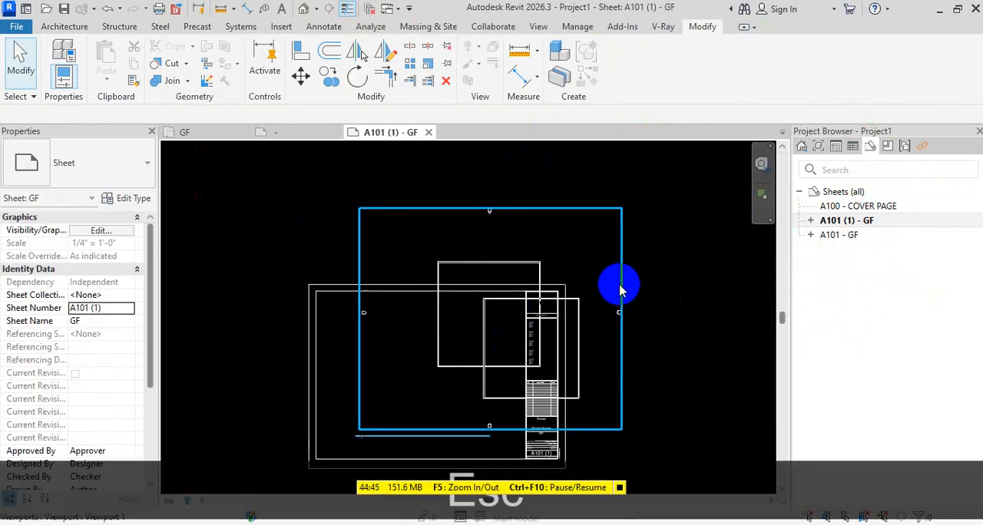
drag(624, 281, 556, 312)
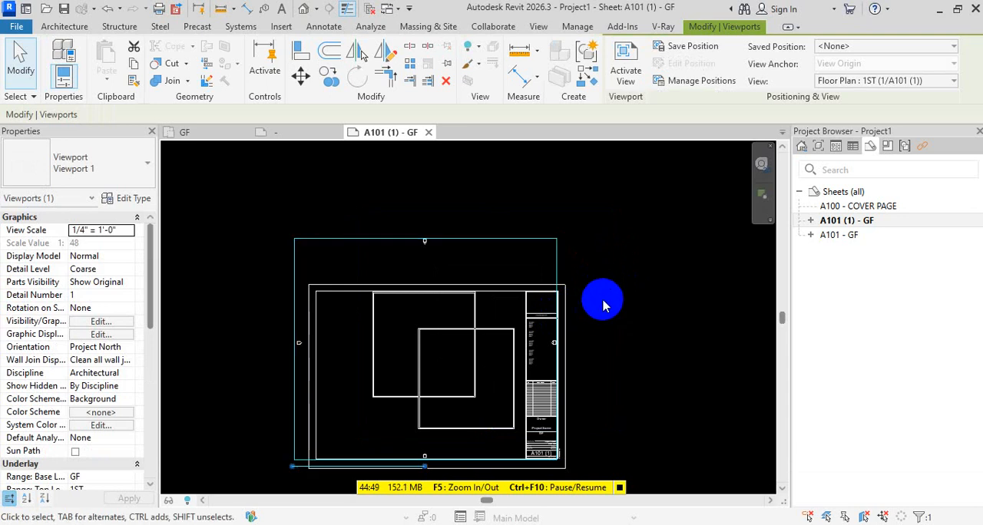
Open the GF floor plan and set its view scale to 1/16" = 1'-0"
click(820, 147)
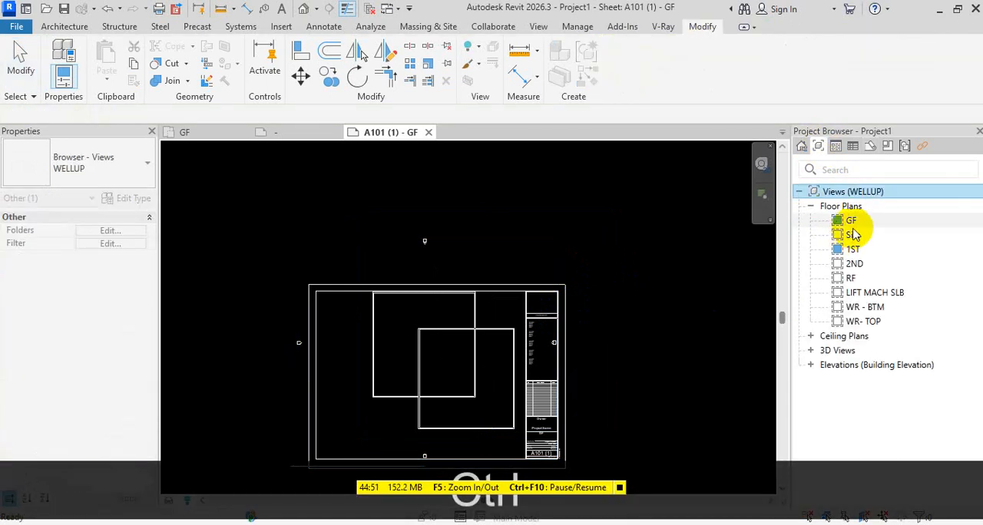
double_click(848, 220)
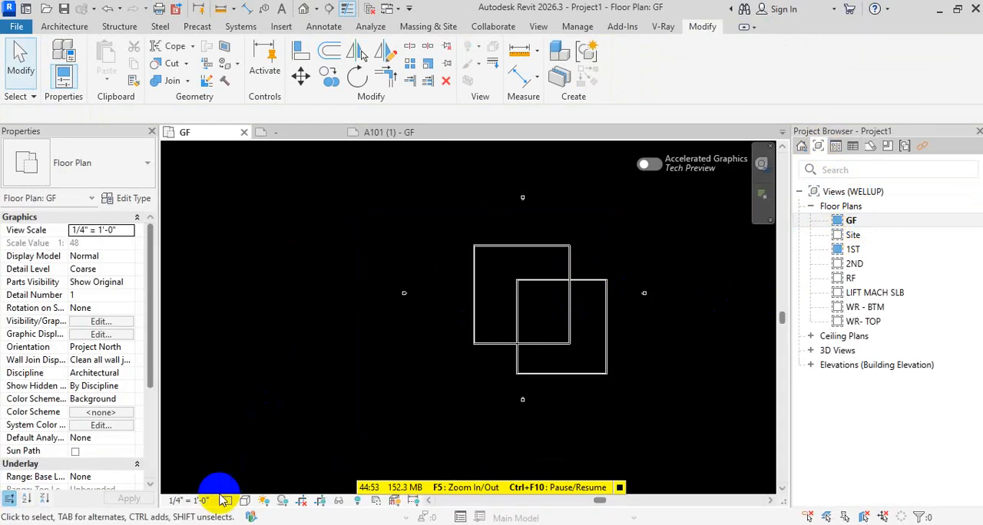
click(223, 500)
click(211, 261)
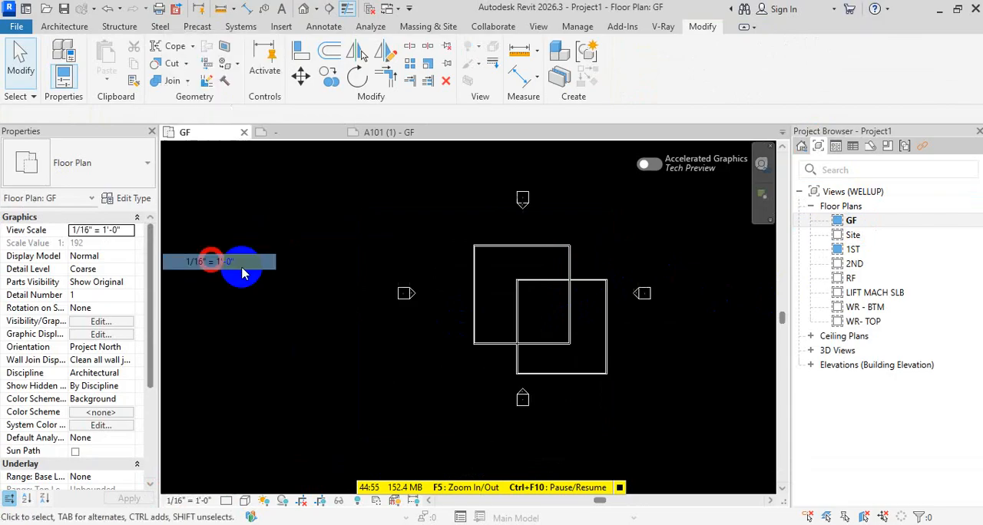
Open the 1ST floor plan and set its view scale to 1/16" = 1'-0"
click(854, 250)
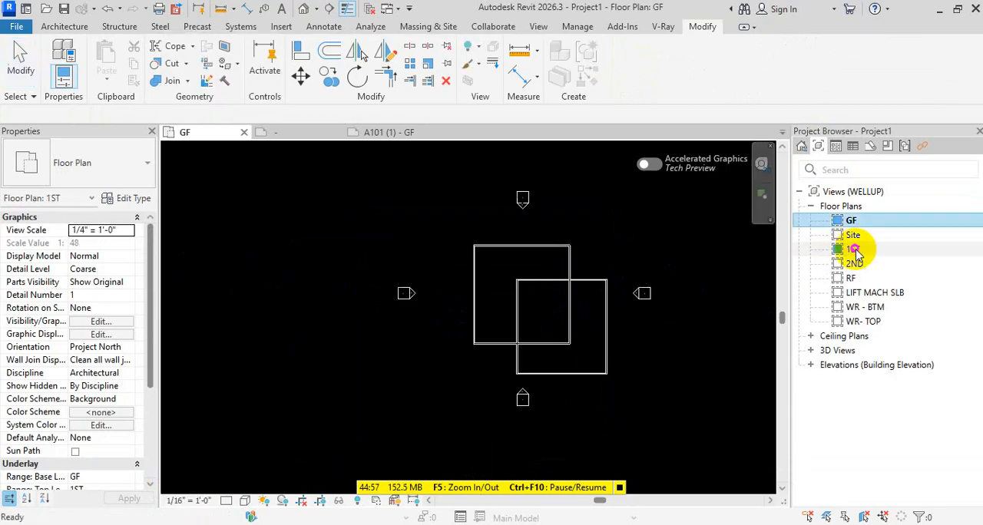
double_click(854, 249)
click(212, 504)
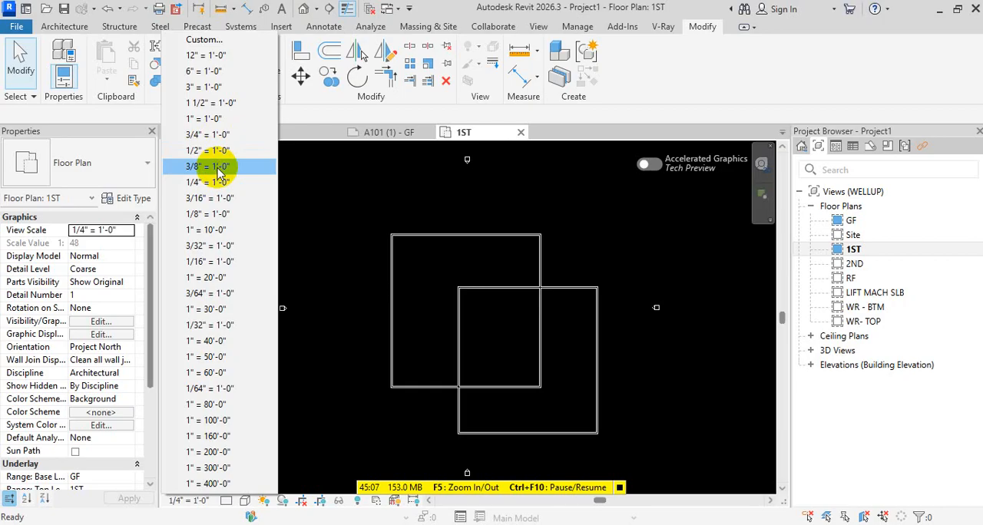
click(209, 262)
scroll(605, 305, down, 2)
scroll(612, 308, up, 2)
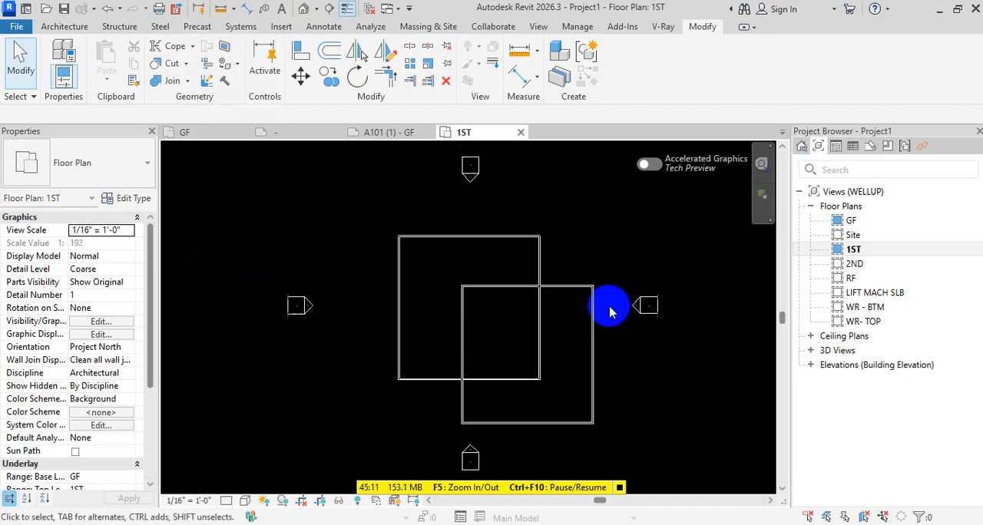
Open sheet A101 (1), move the 1ST viewport from the border corner into the drawing area, and check its title's scale label
click(870, 146)
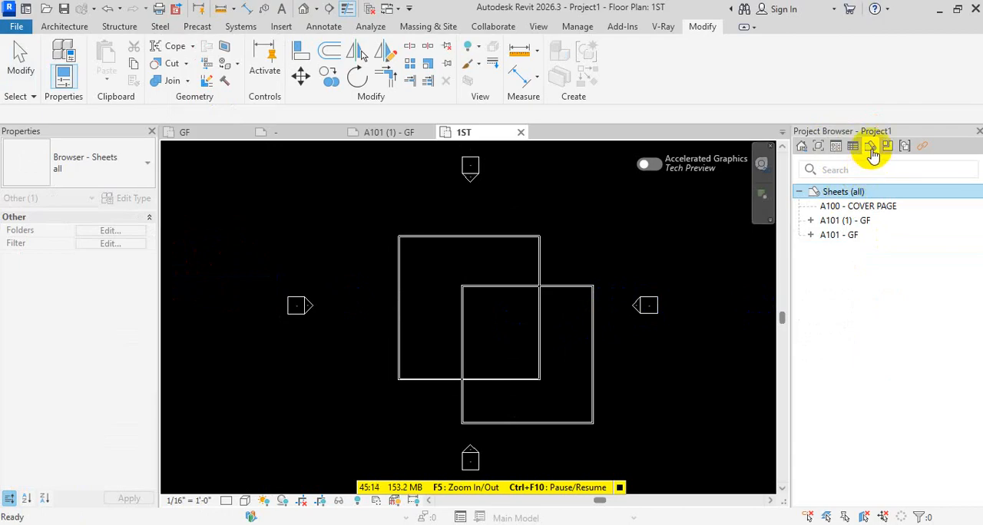
double_click(845, 220)
scroll(369, 400, up, 1)
click(367, 401)
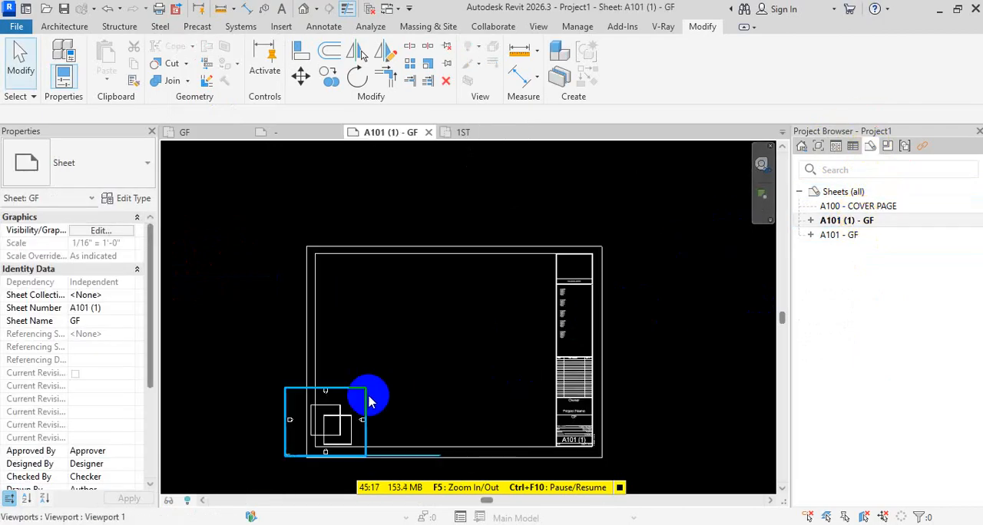
drag(347, 418, 417, 325)
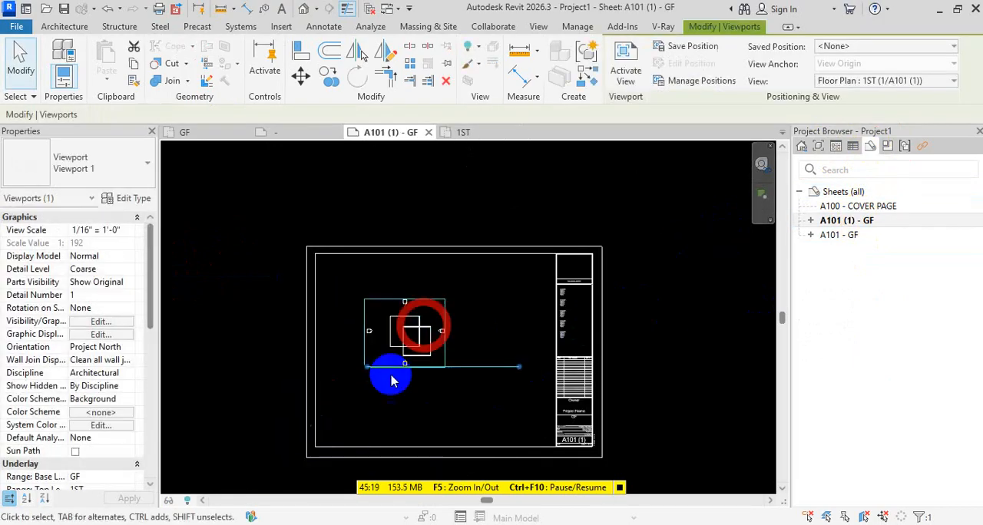
scroll(376, 362, up, 3)
scroll(345, 355, up, 4)
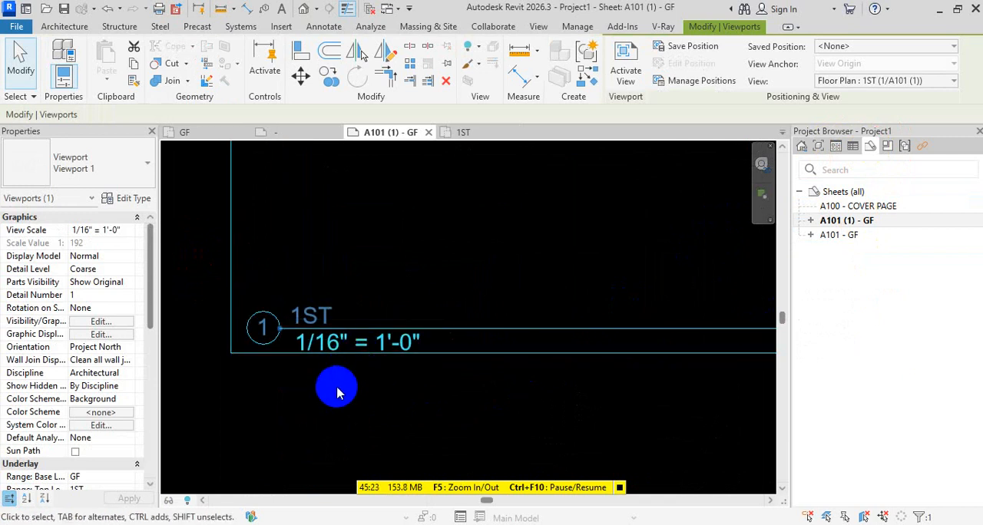
scroll(336, 392, down, 6)
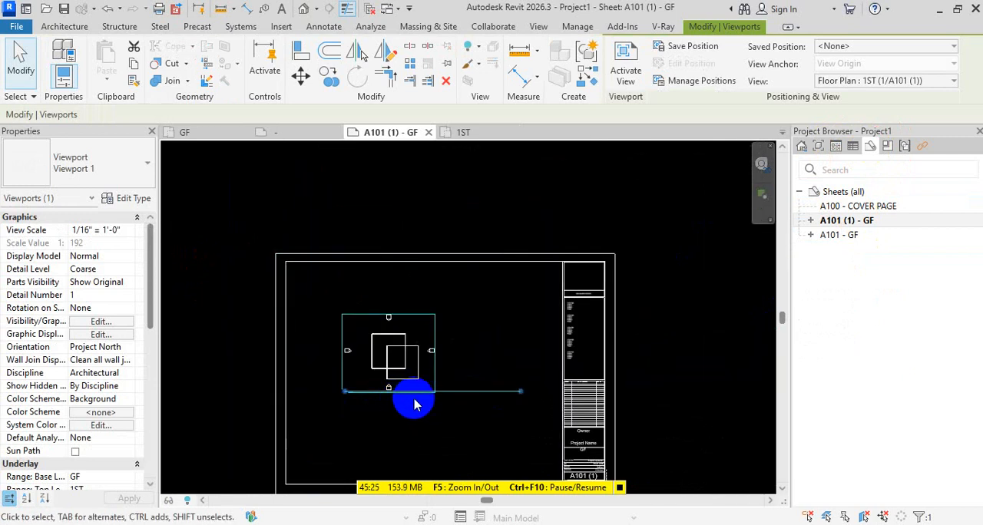
scroll(418, 397, down, 3)
key(Escape)
key(Escape)
key(Escape)
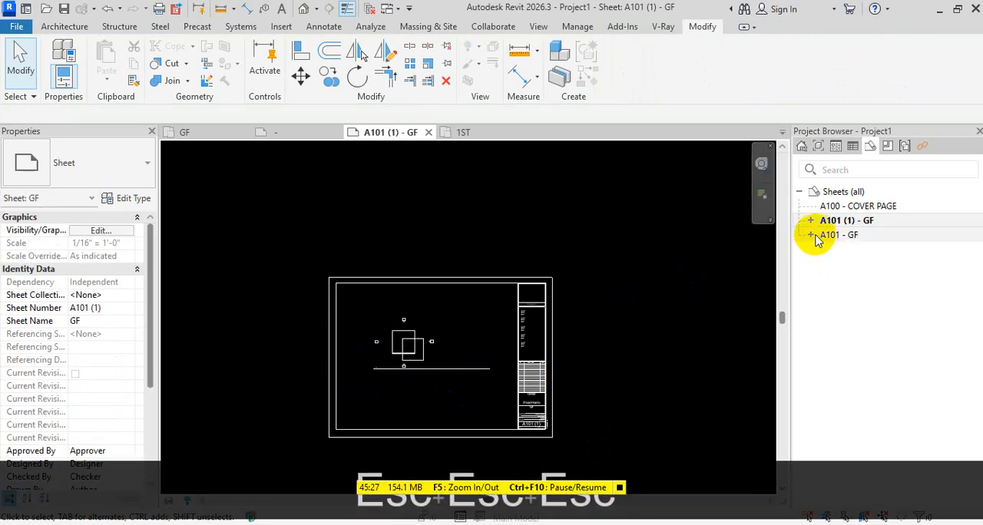
Delete the duplicated sheet A101 (1) - GF from the project
click(860, 225)
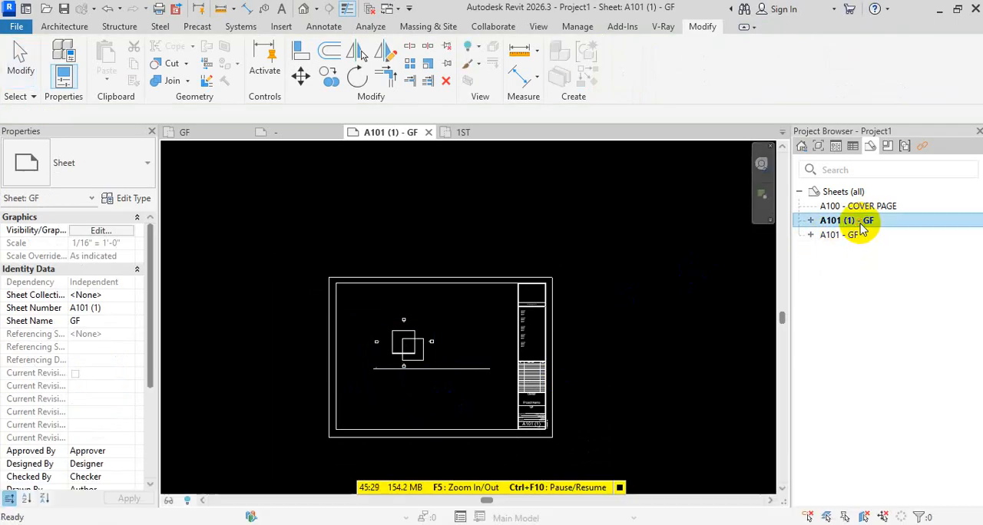
key(Delete)
click(849, 220)
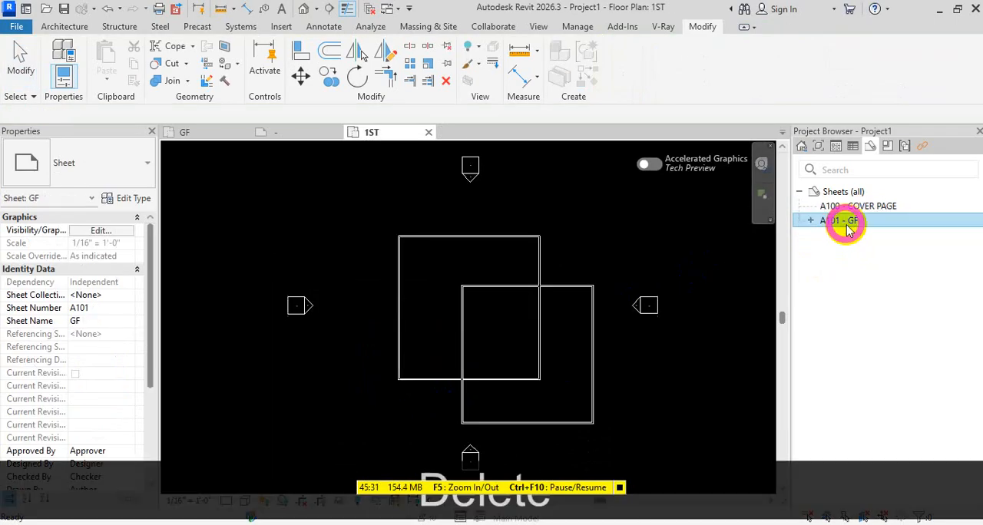
right_click(845, 223)
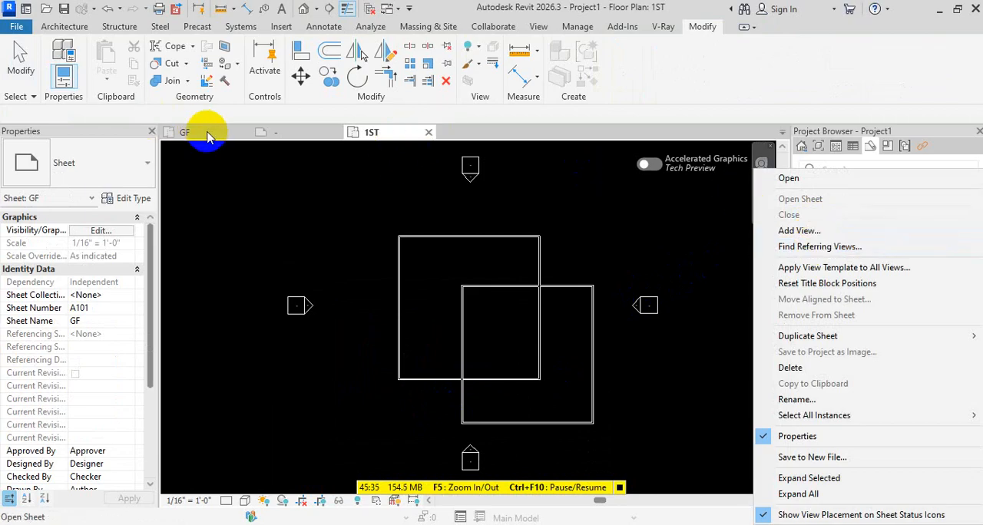
click(706, 237)
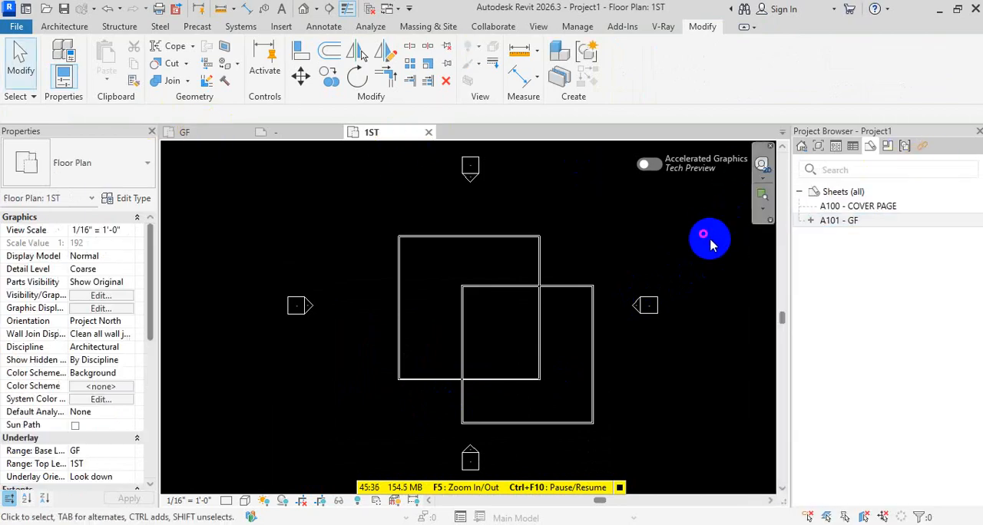
Create a new sheet with the E1 30x42 Horizontal title block
right_click(844, 221)
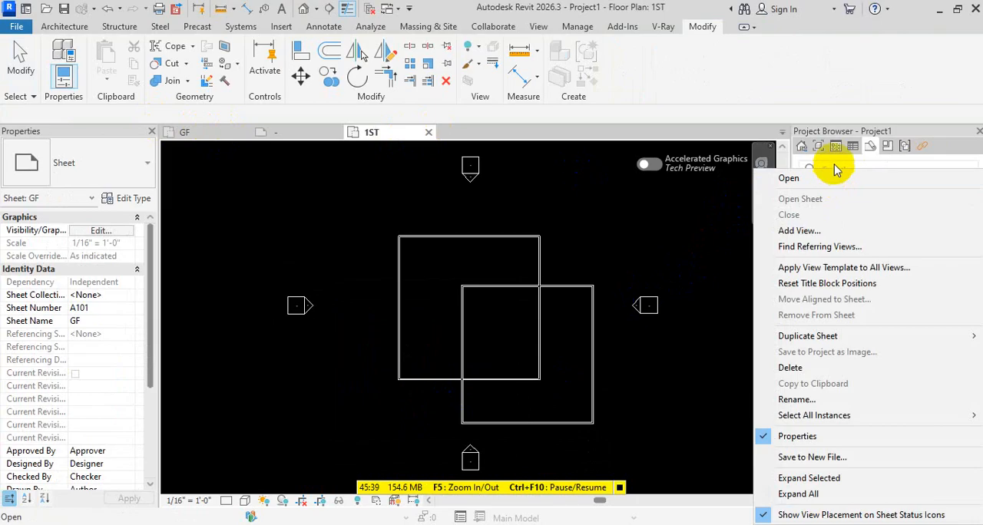
click(835, 167)
right_click(843, 192)
click(833, 203)
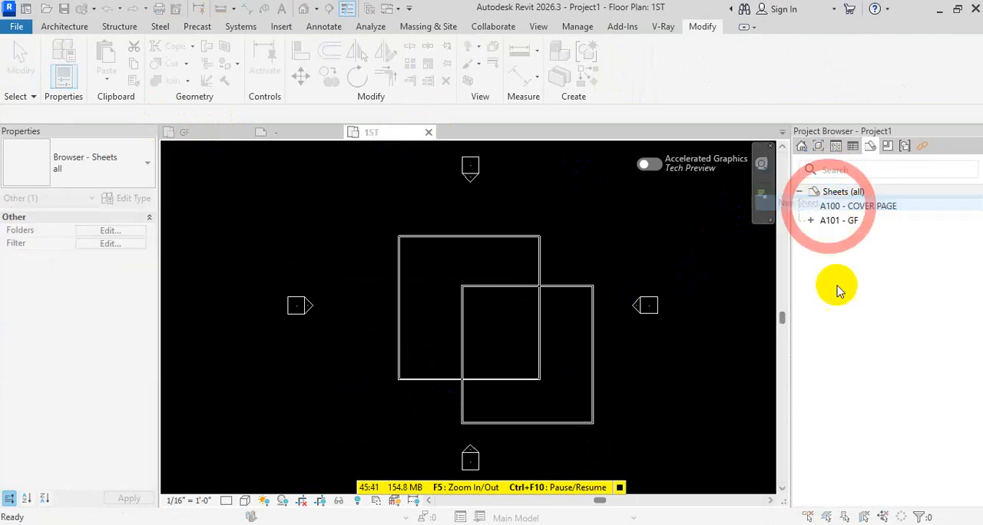
double_click(481, 140)
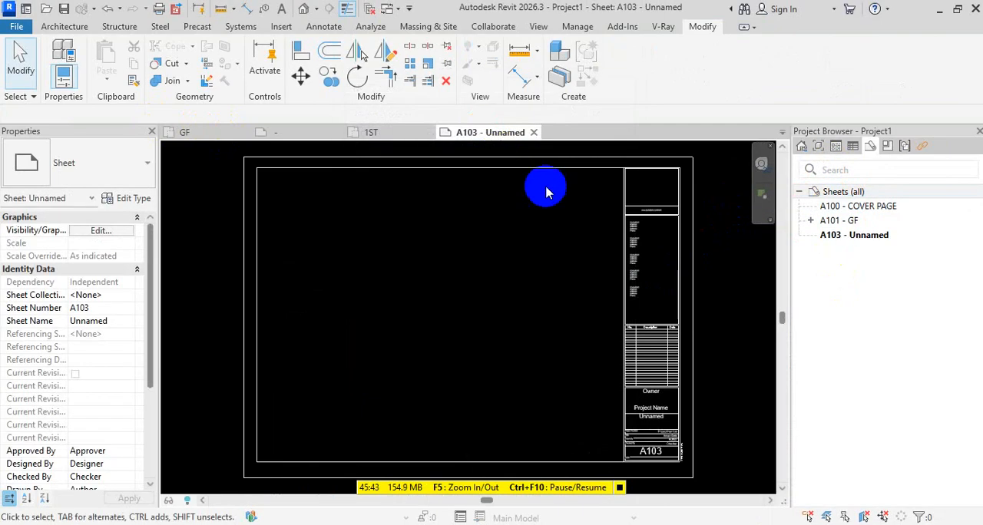
Set the new sheet's number to A102 and its name to 1ST
click(870, 235)
key(F2)
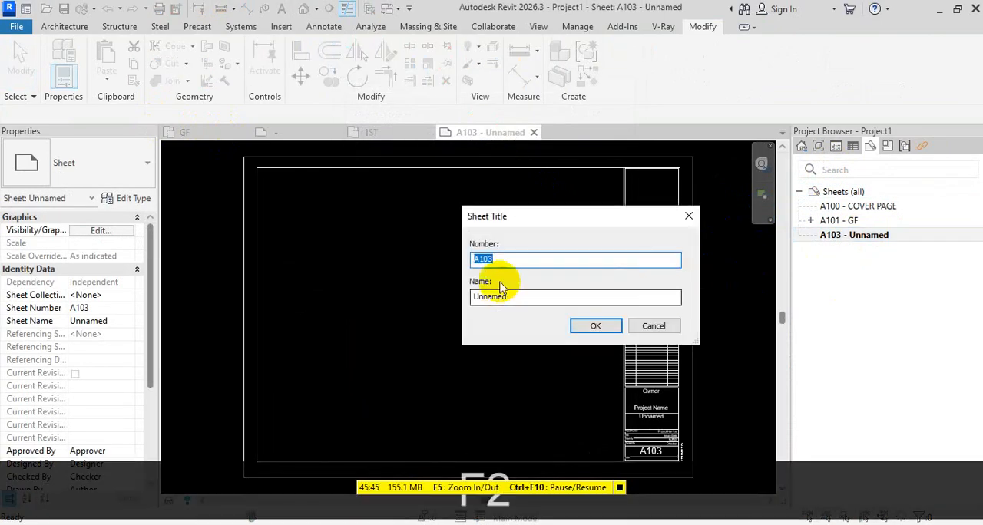
click(499, 259)
key(BackSpace)
text(2)
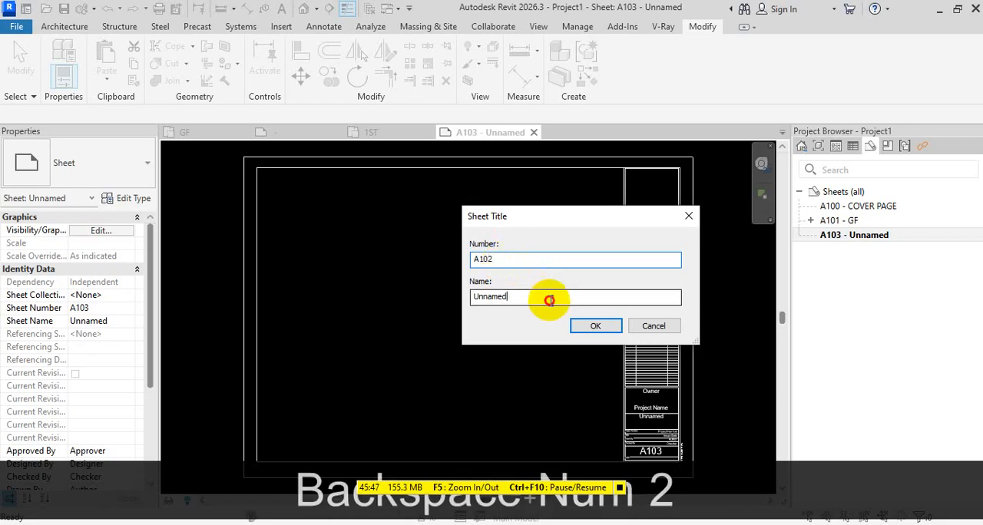
double_click(549, 300)
text(1ST)
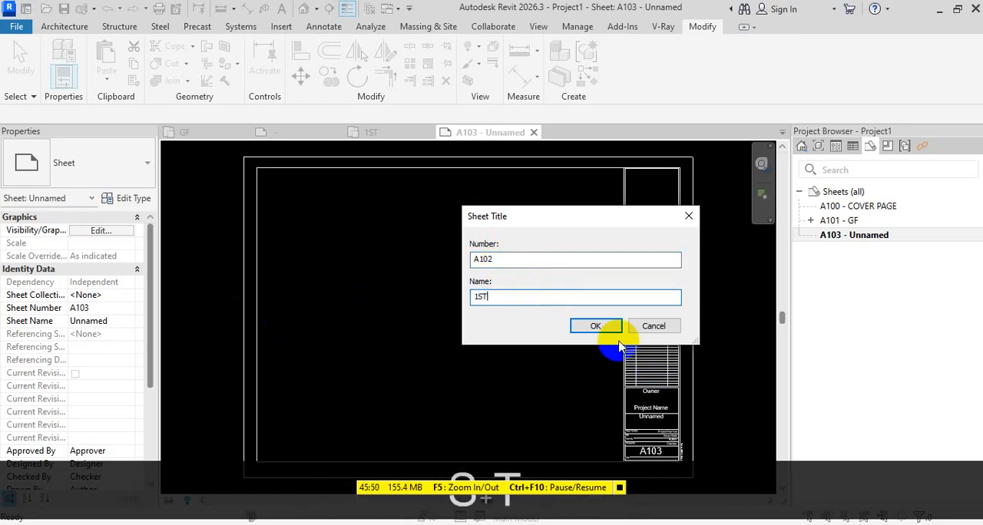
click(596, 326)
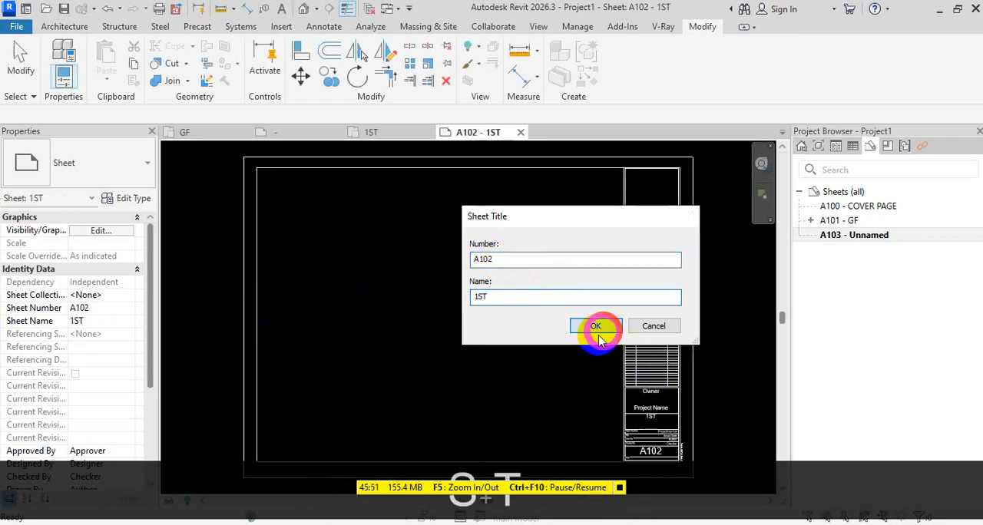
Open sheet A102 - 1ST and place the 1ST floor plan near the middle of its drawing area
click(372, 133)
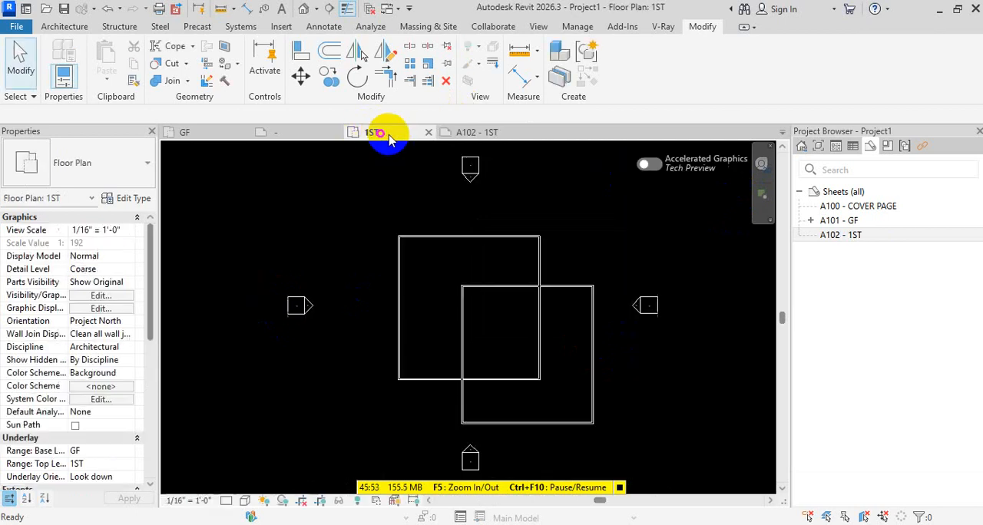
scroll(454, 160, down, 2)
click(856, 236)
double_click(856, 236)
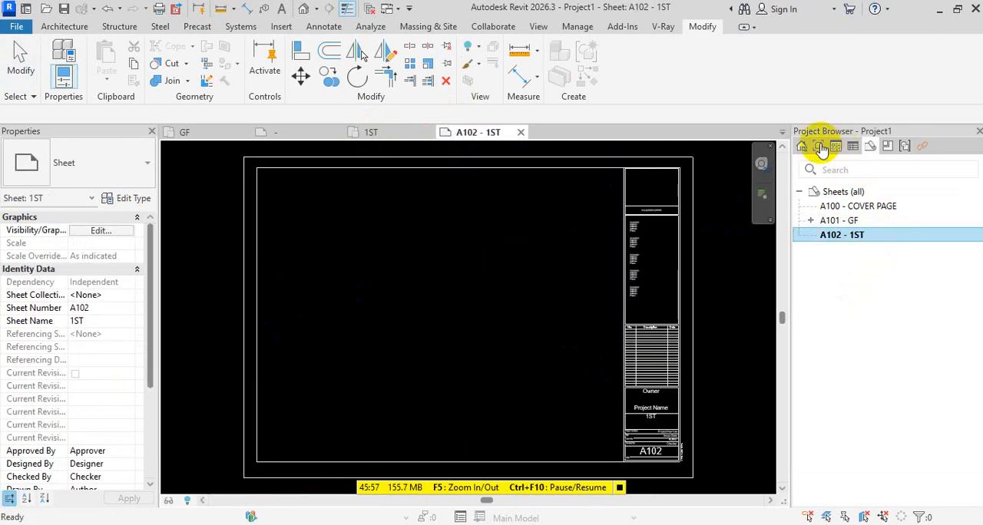
click(820, 148)
drag(868, 254, 441, 309)
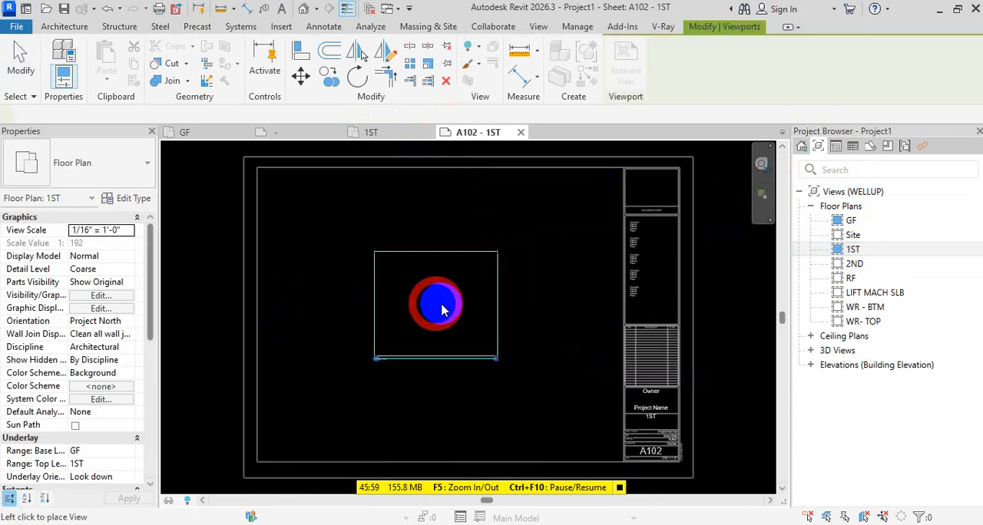
click(441, 309)
key(Escape)
key(Escape)
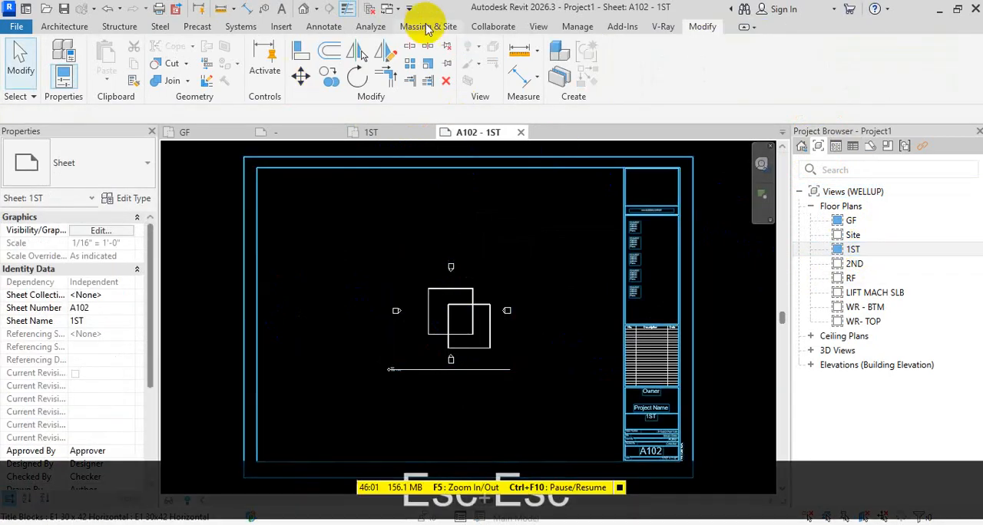
Close the inactive views and expand sheet A102 in the sheet list to show its placed views
click(369, 9)
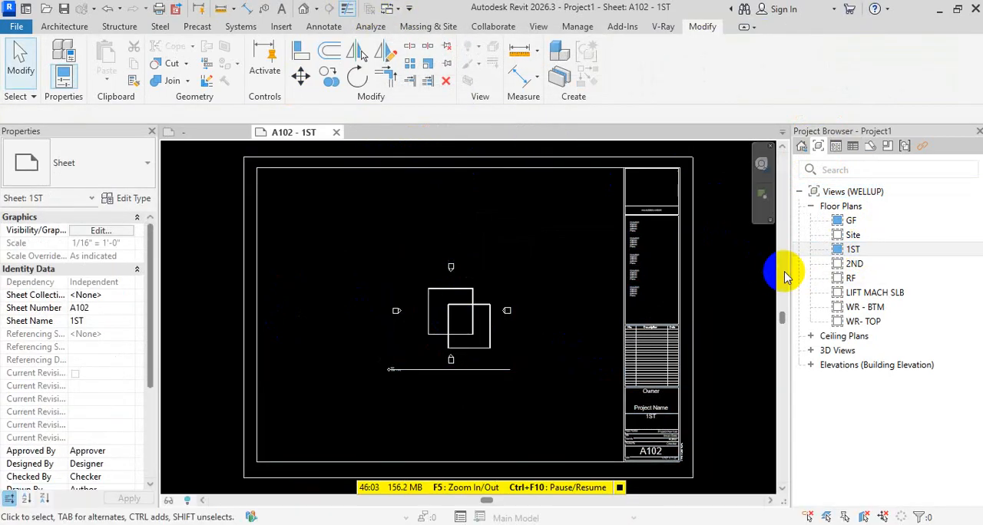
click(870, 146)
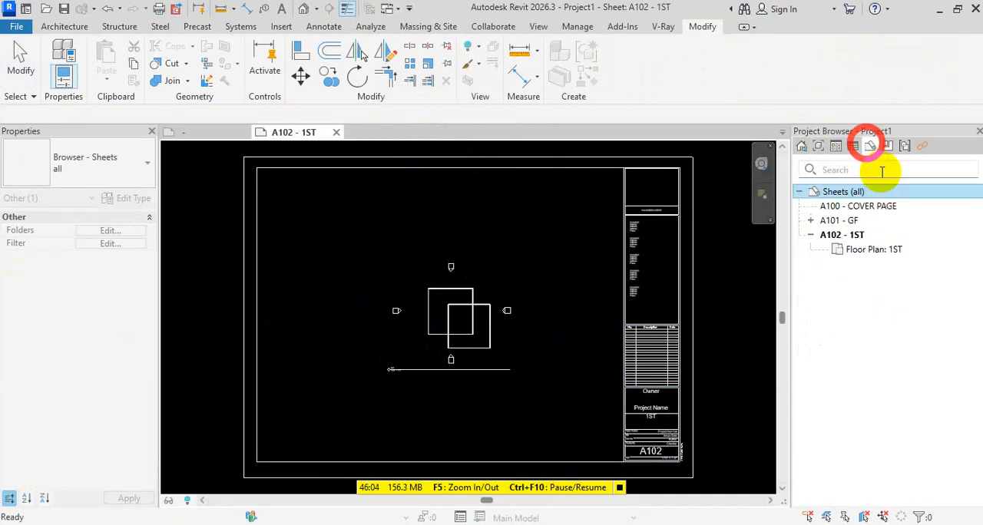
click(814, 234)
right_click(842, 238)
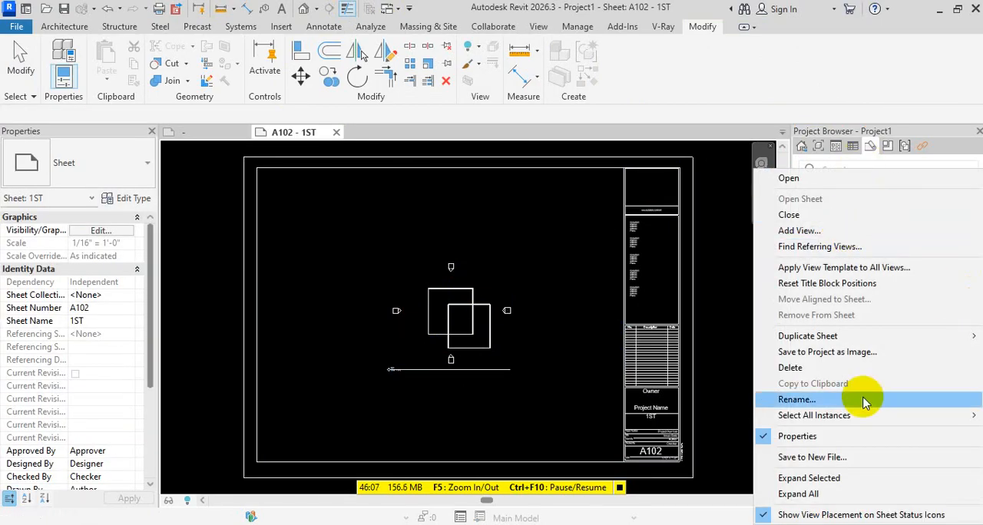
click(566, 390)
right_click(834, 207)
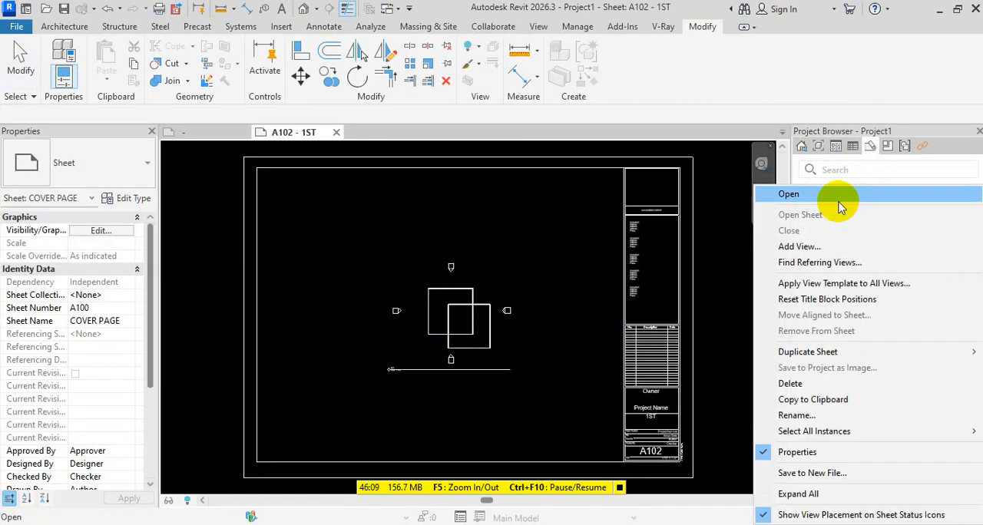
click(560, 268)
Create another new sheet with the E1 30x42 Horizontal title block
right_click(840, 191)
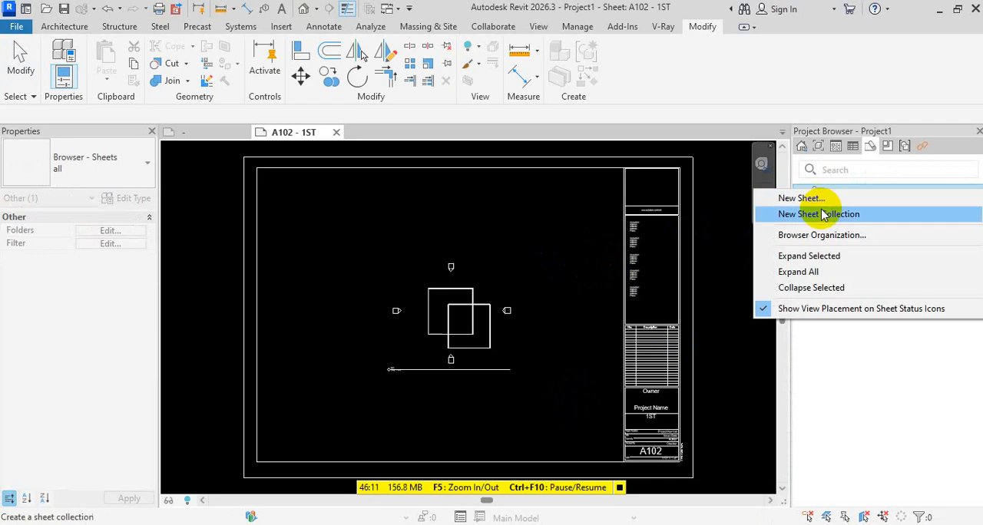
click(818, 195)
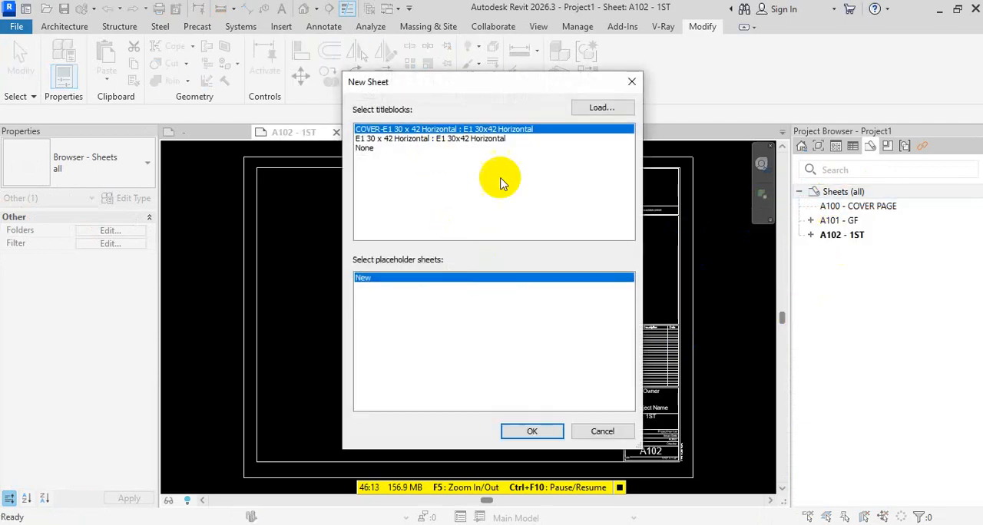
click(493, 139)
click(532, 432)
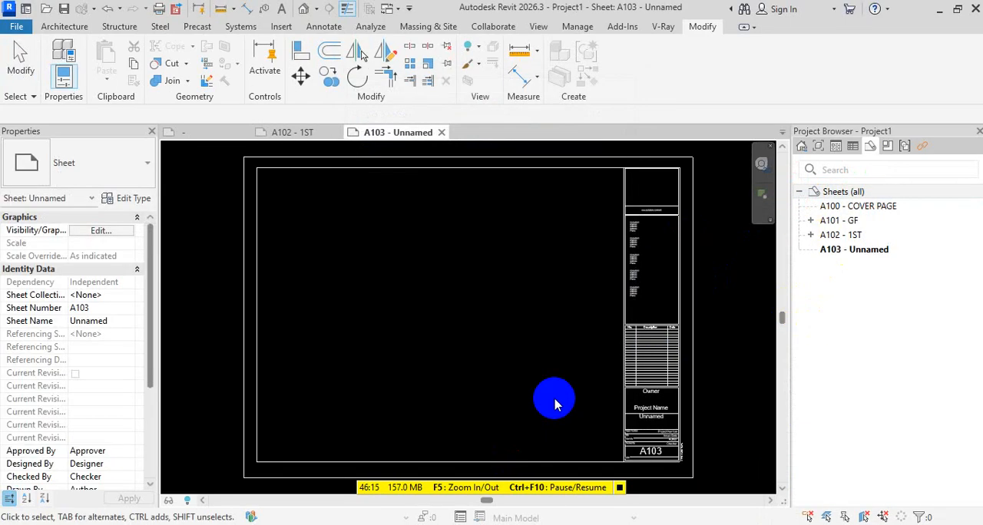
Rename the new sheet A103 to 2ND, keeping its sheet number
click(858, 249)
key(F2)
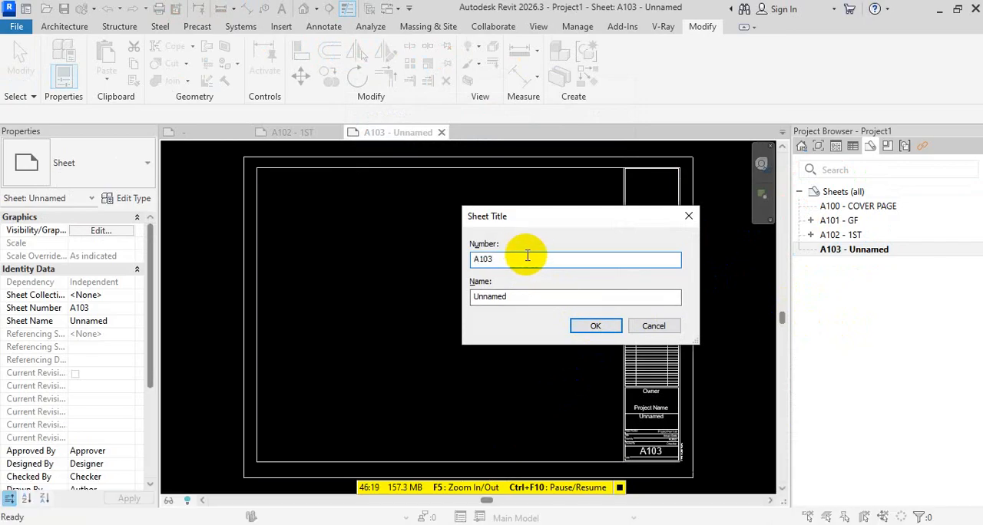
drag(520, 297, 356, 297)
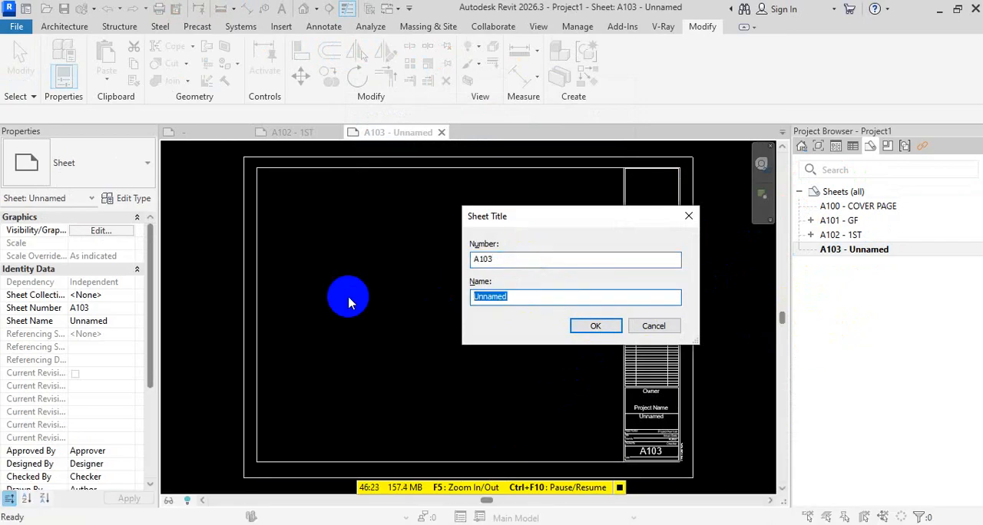
text(2ND)
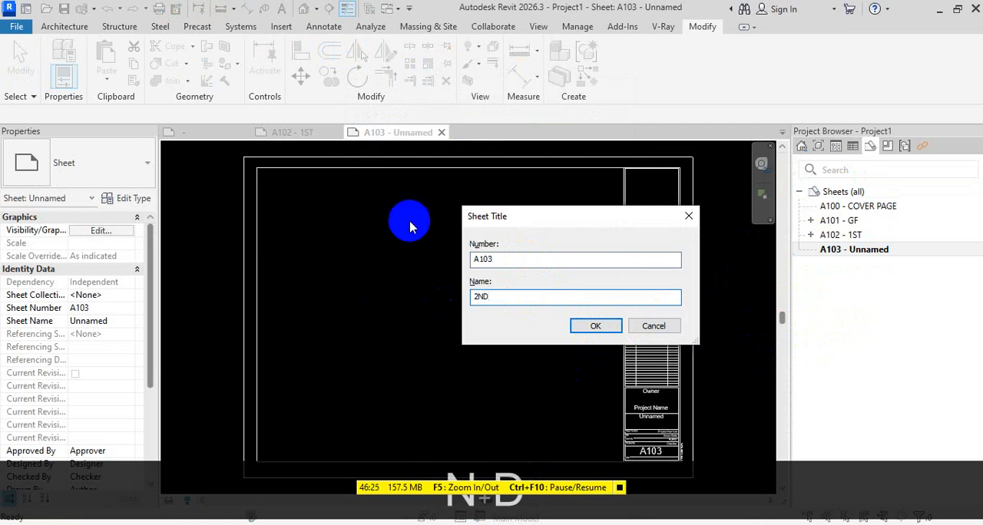
click(588, 325)
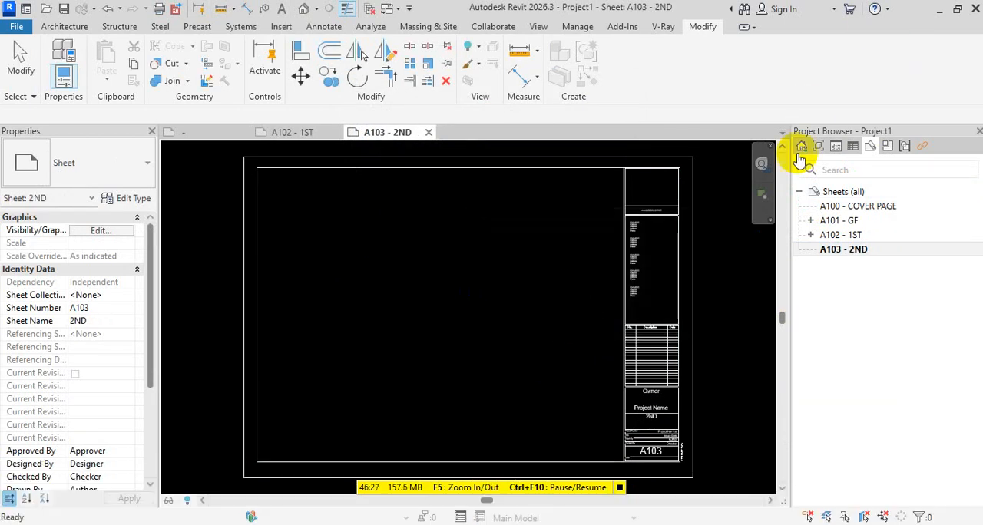
Place the 2ND floor plan near the middle of sheet A103's drawing area
click(819, 147)
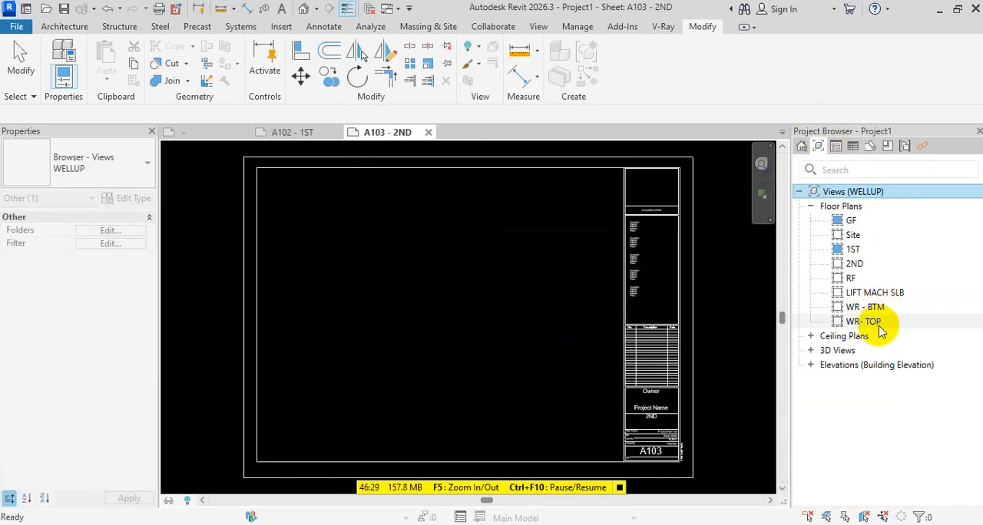
click(870, 266)
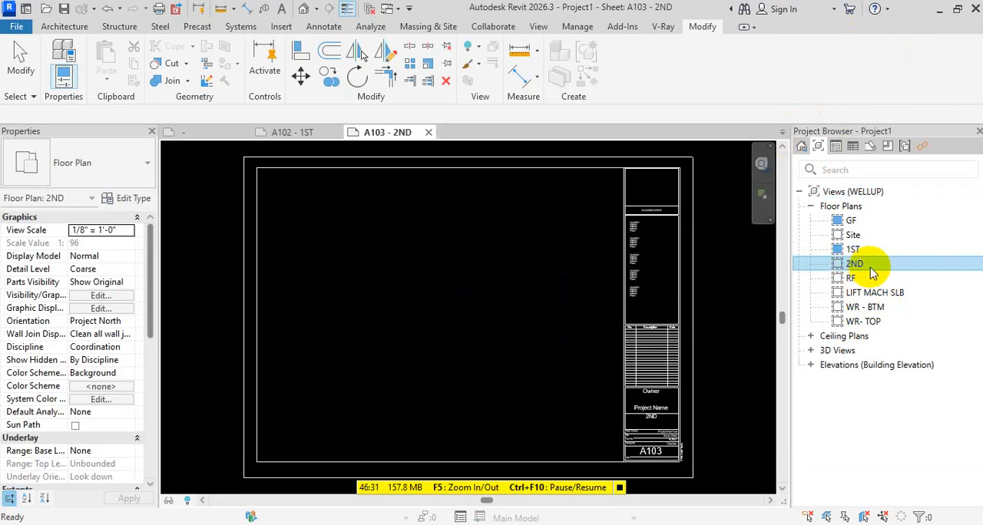
drag(507, 299, 454, 304)
click(454, 304)
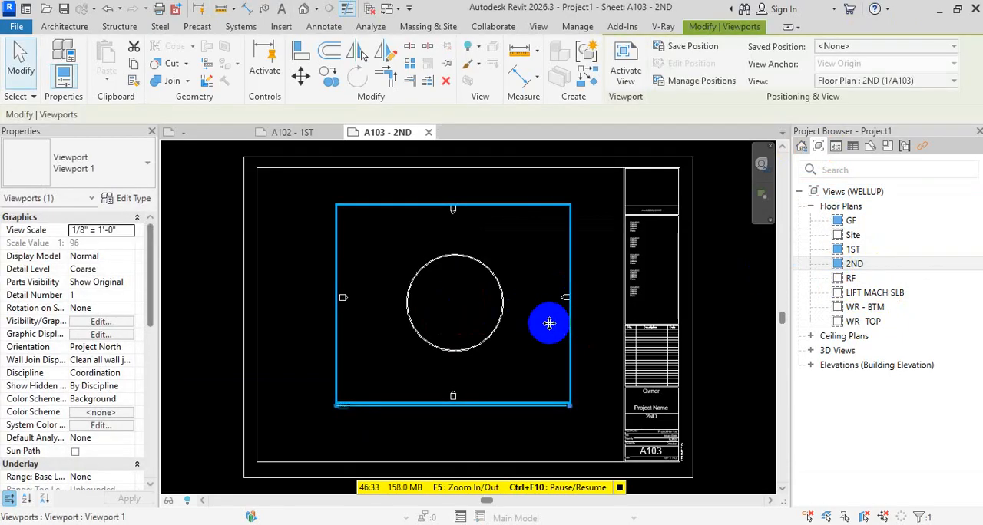
scroll(674, 374, down, 2)
click(673, 373)
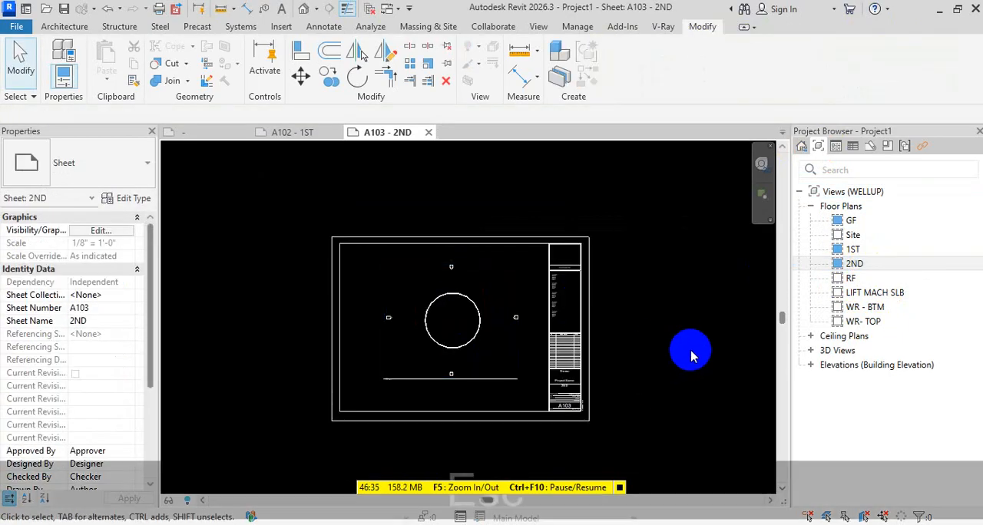
key(Escape)
key(Escape)
key(Escape)
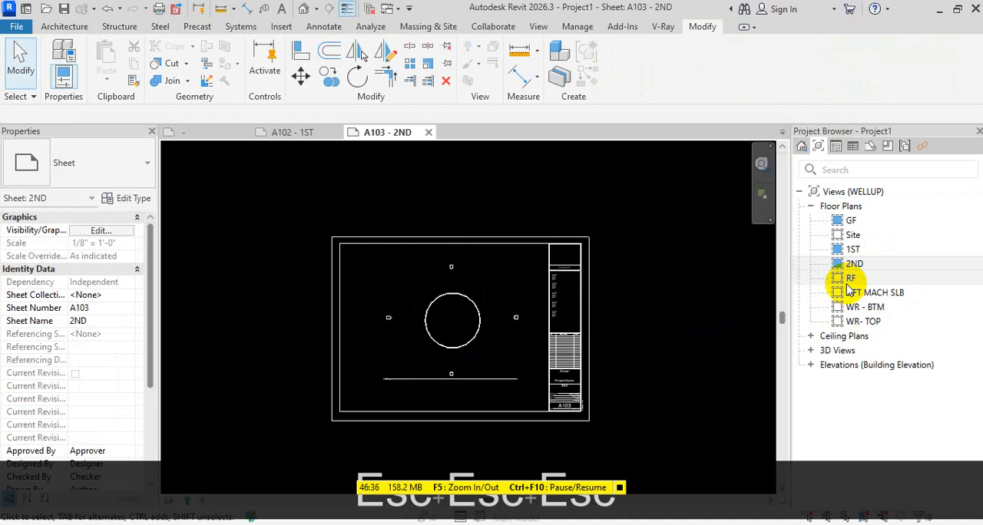
Duplicate sheet A103 - 2ND as an empty sheet without its placed view
click(869, 145)
click(838, 248)
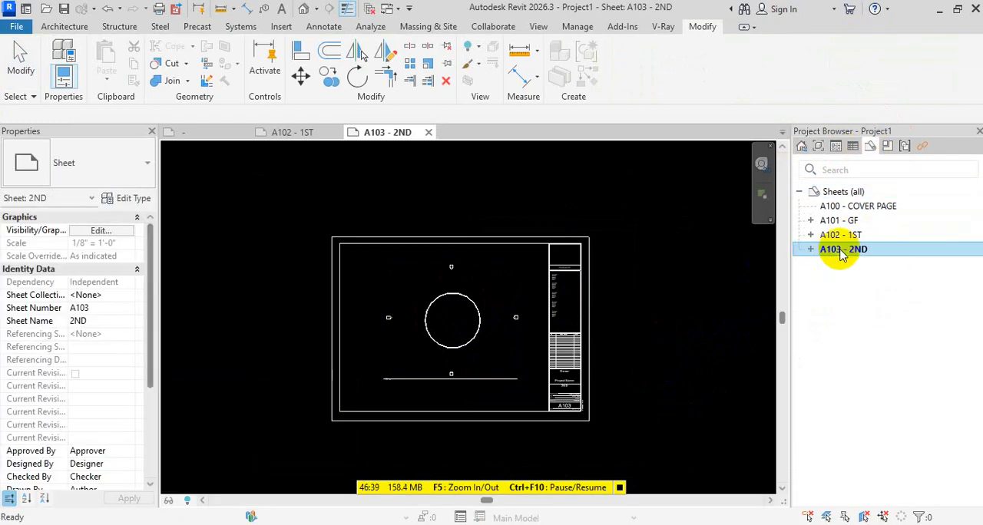
right_click(840, 248)
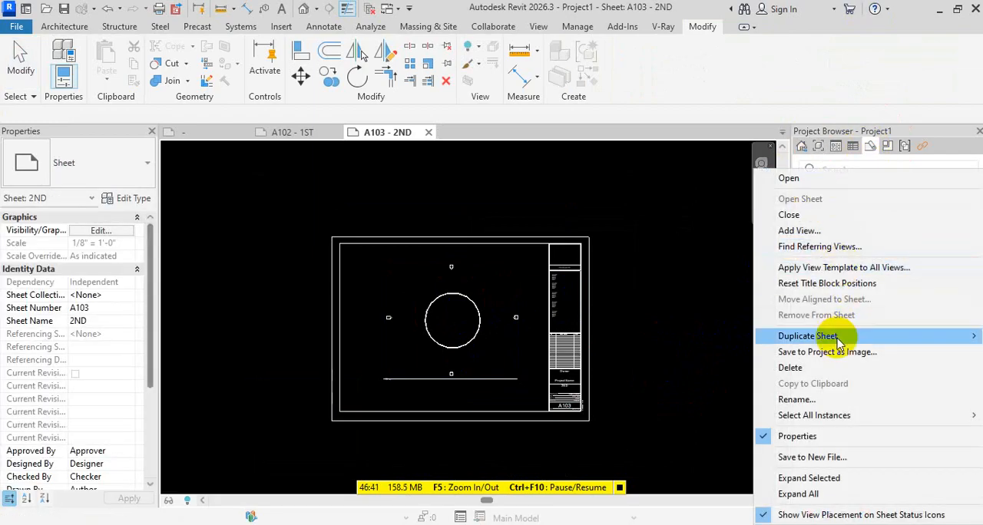
mouse_move(814, 335)
click(667, 330)
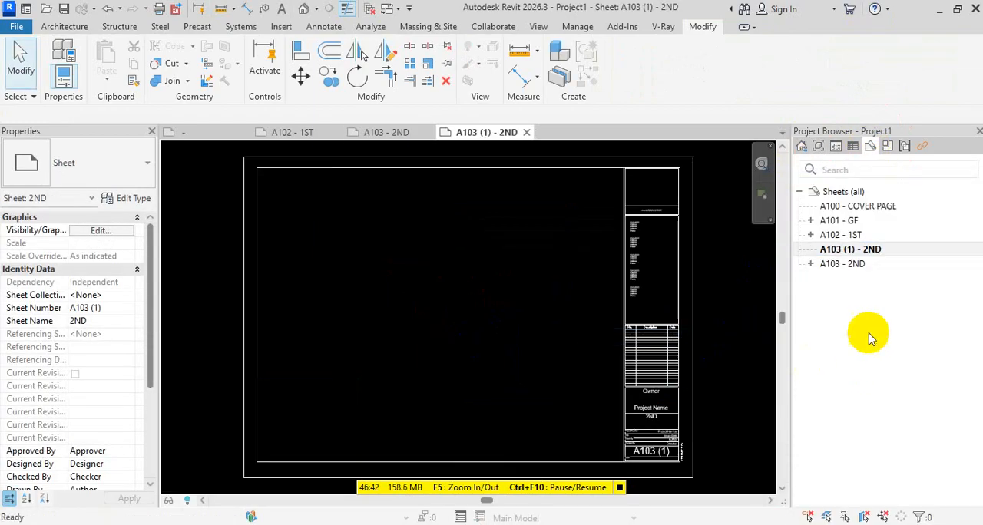
Set the duplicated sheet's number to A104 and its name to RF
click(854, 251)
key(F2)
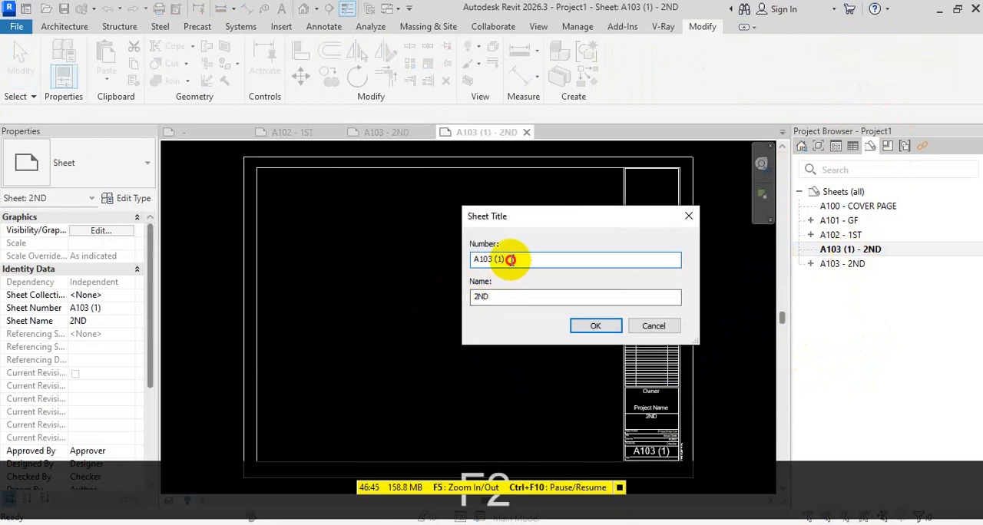
key(BackSpace)
key(BackSpace)
key(BackSpace)
key(BackSpace)
key(BackSpace)
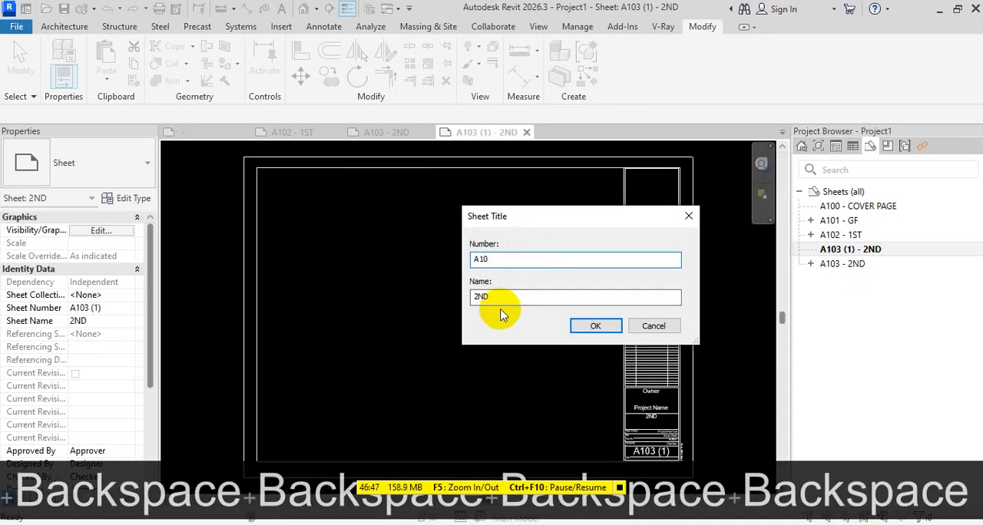
text(4)
drag(492, 297, 255, 319)
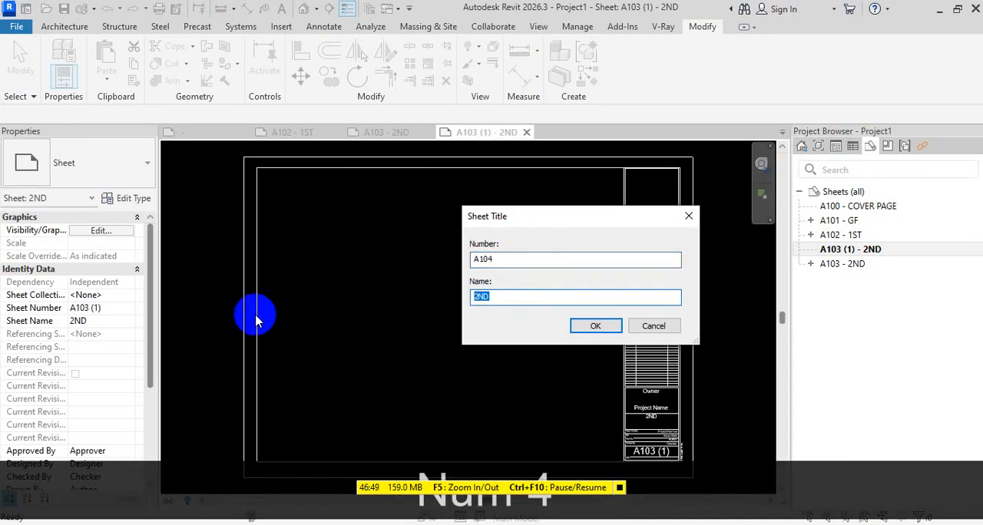
click(580, 323)
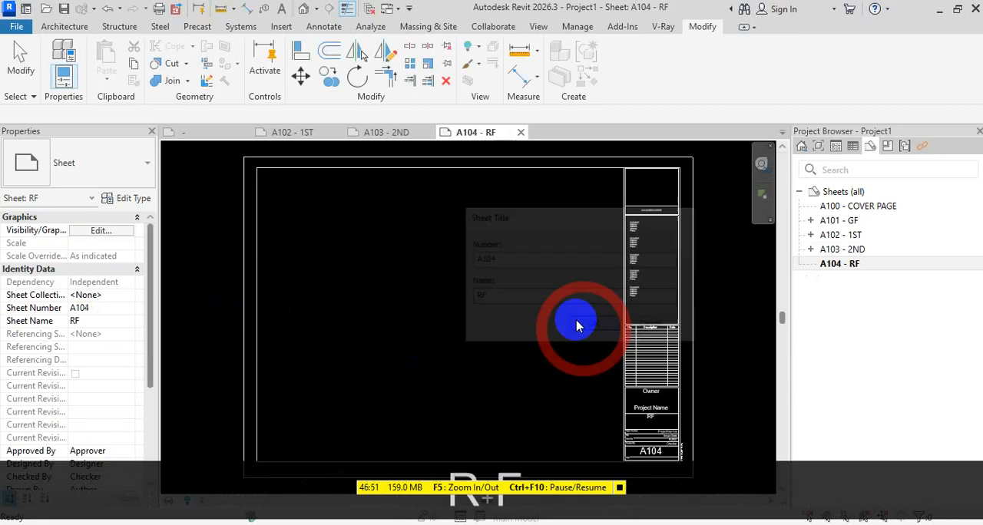
Place the RF floor plan near the middle of sheet A104's drawing area
click(818, 146)
drag(832, 277, 454, 319)
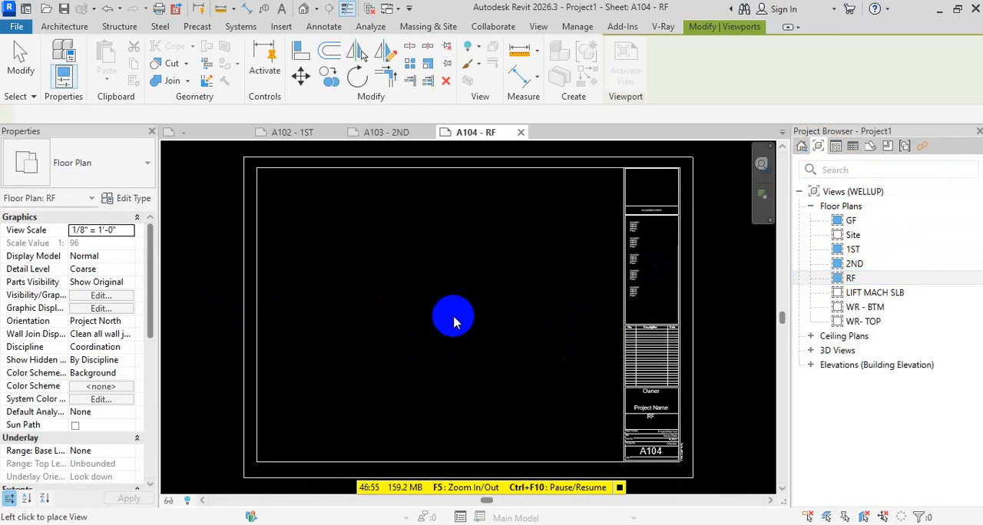
click(453, 319)
key(Escape)
key(Escape)
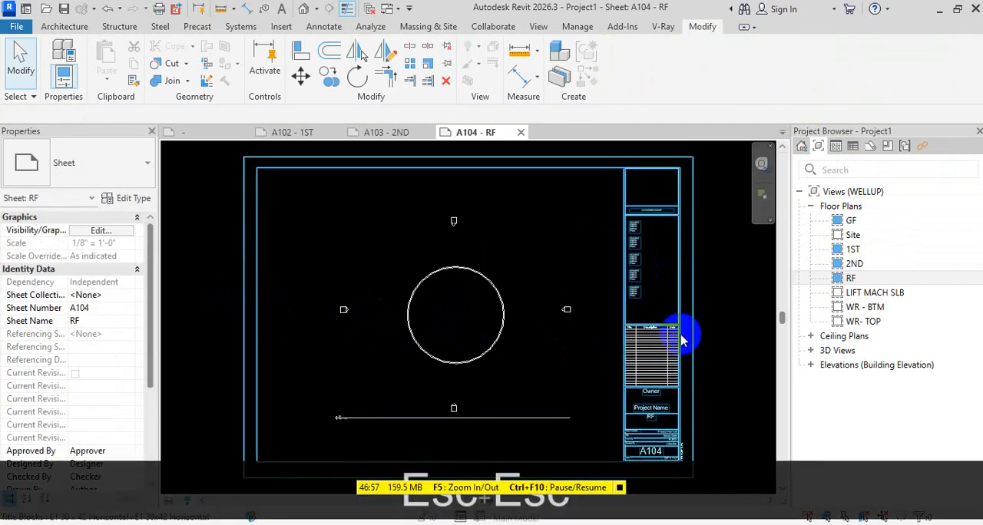
scroll(660, 331, down, 2)
Check the views placed on sheet A104 - RF in the sheet list and collapse its entry
click(871, 147)
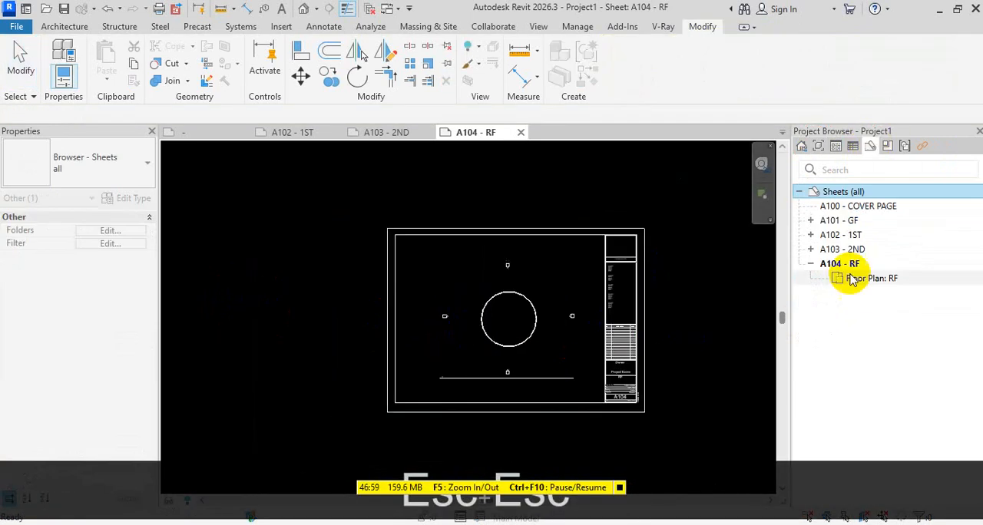
click(810, 264)
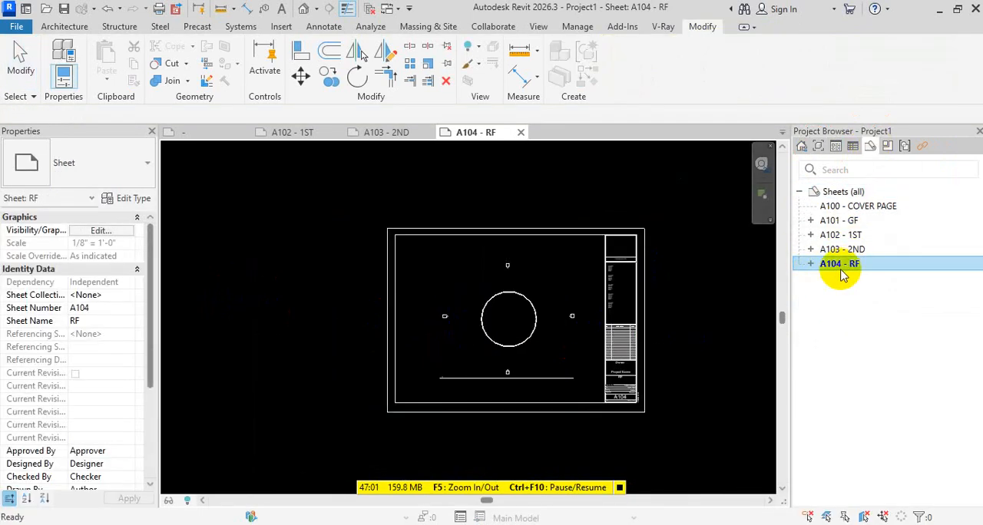
middle_click(700, 285)
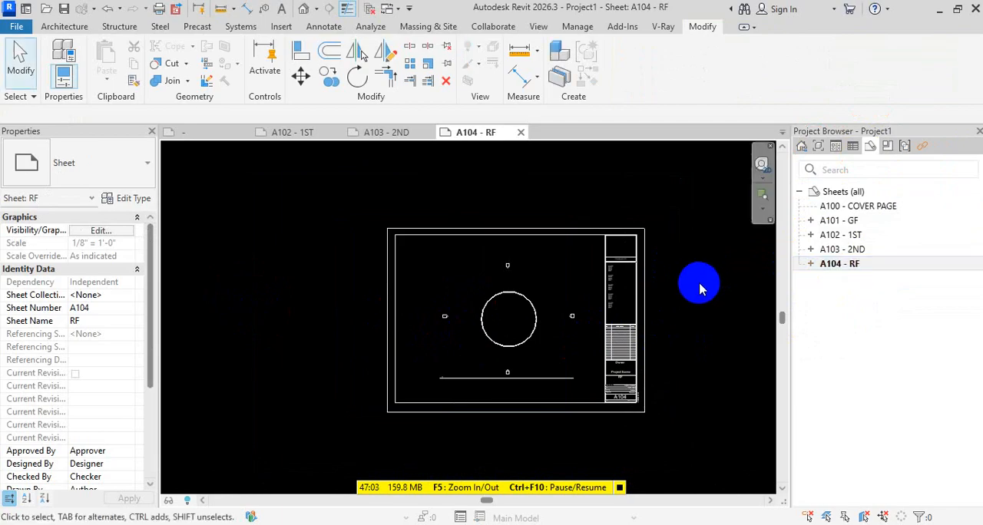
middle_click(699, 285)
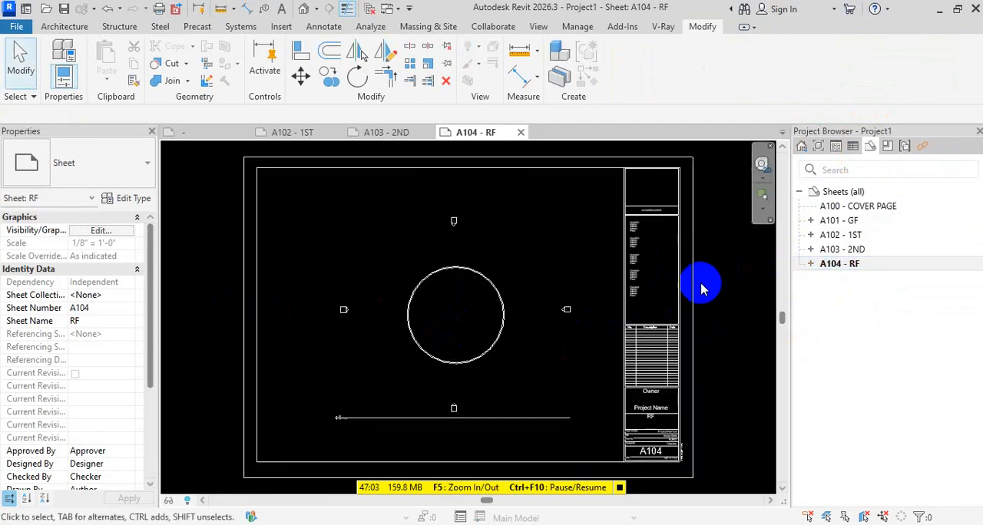
Open the GF floor plan view from the list of floor plans
click(853, 220)
click(818, 145)
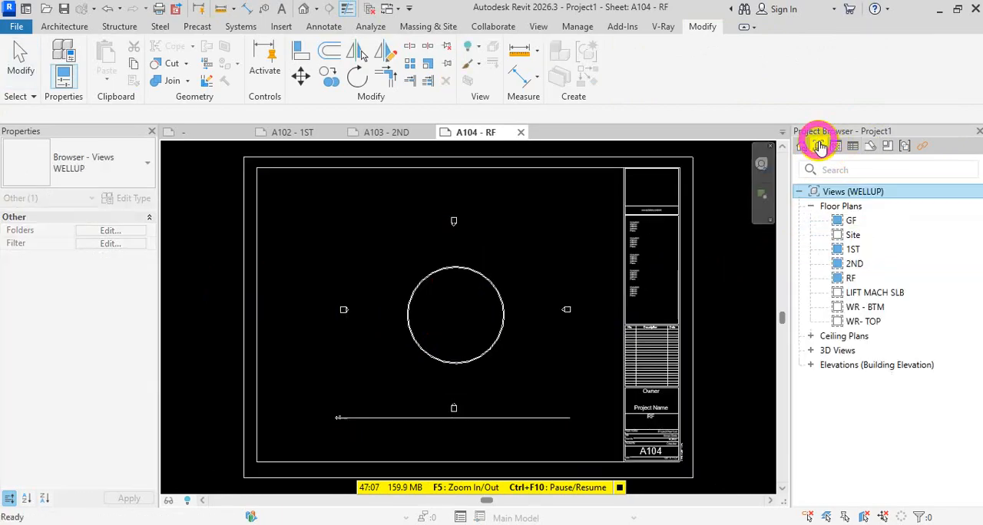
double_click(867, 225)
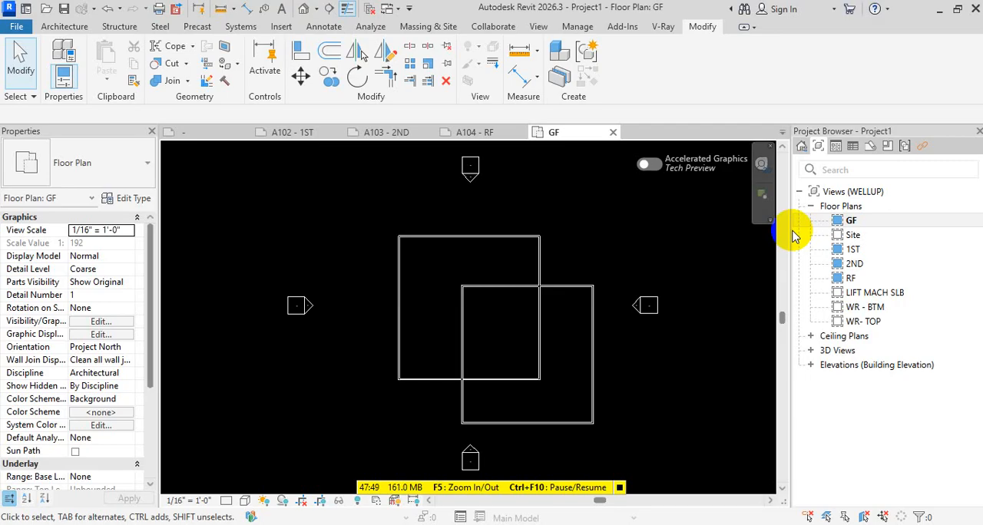
right_click(858, 221)
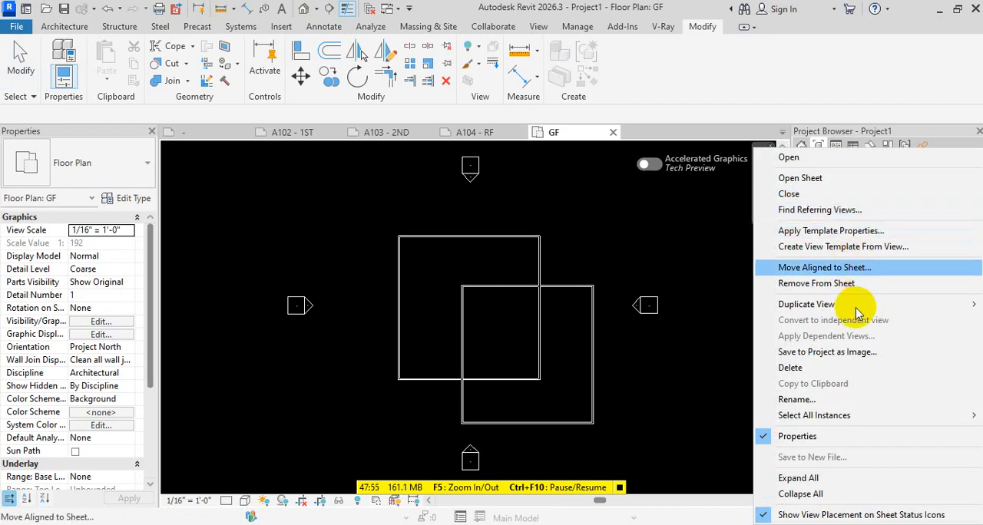
click(824, 267)
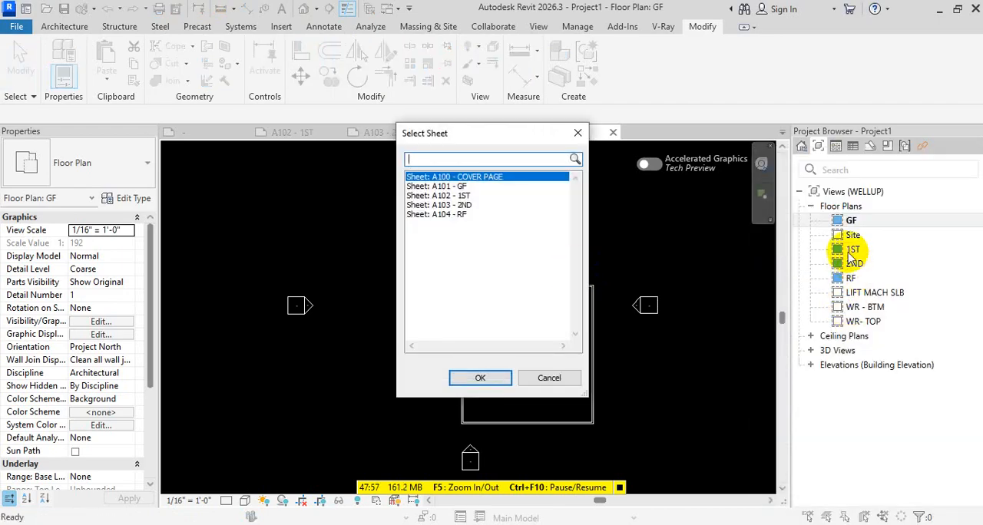
key(Escape)
key(Escape)
Duplicate the GF floor plan as an independent view
right_click(854, 221)
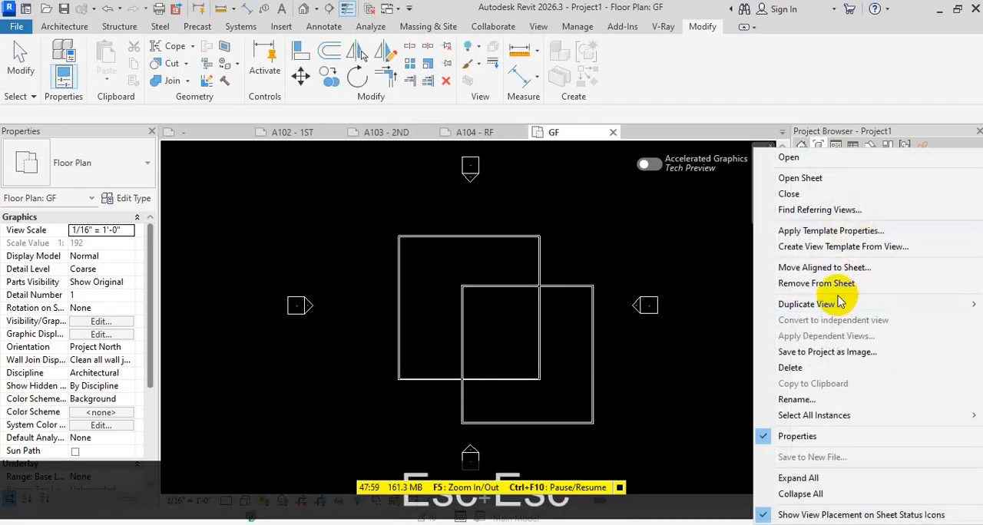
mouse_move(840, 306)
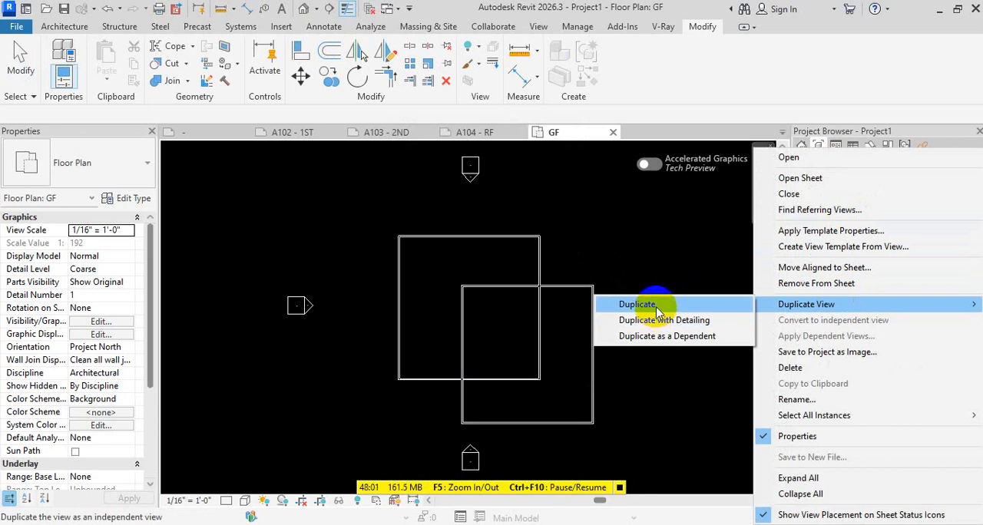
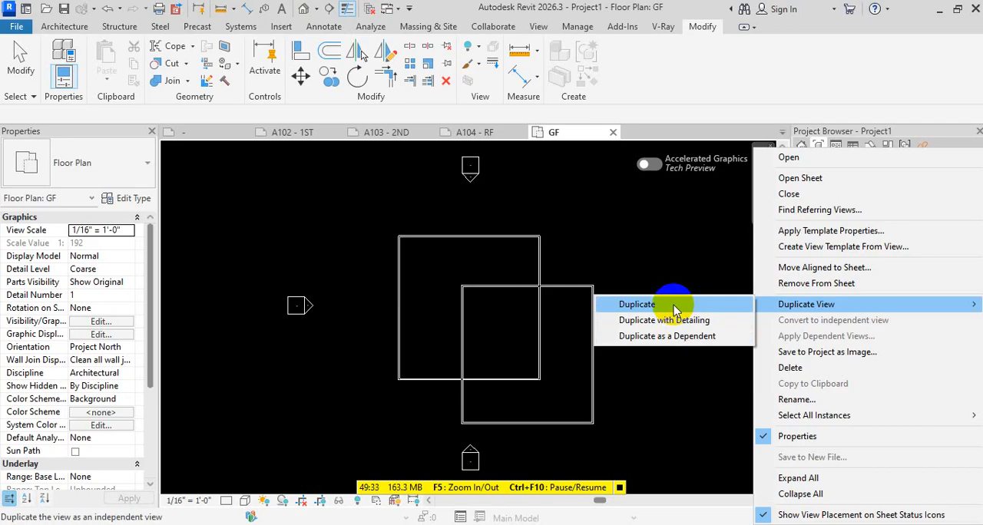
Duplicate the GF floor plan view without detailing and rename the copy as GF - PRESENTATION
click(675, 309)
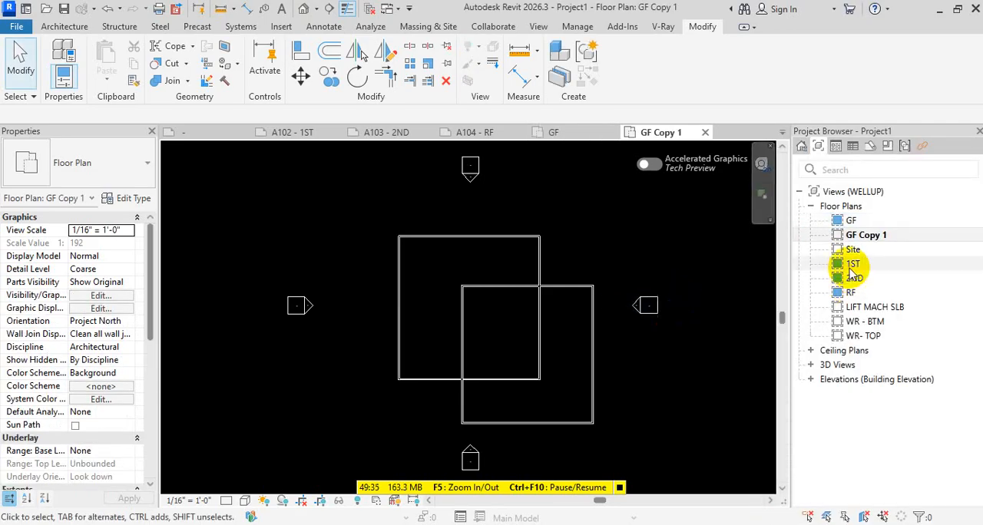
click(873, 236)
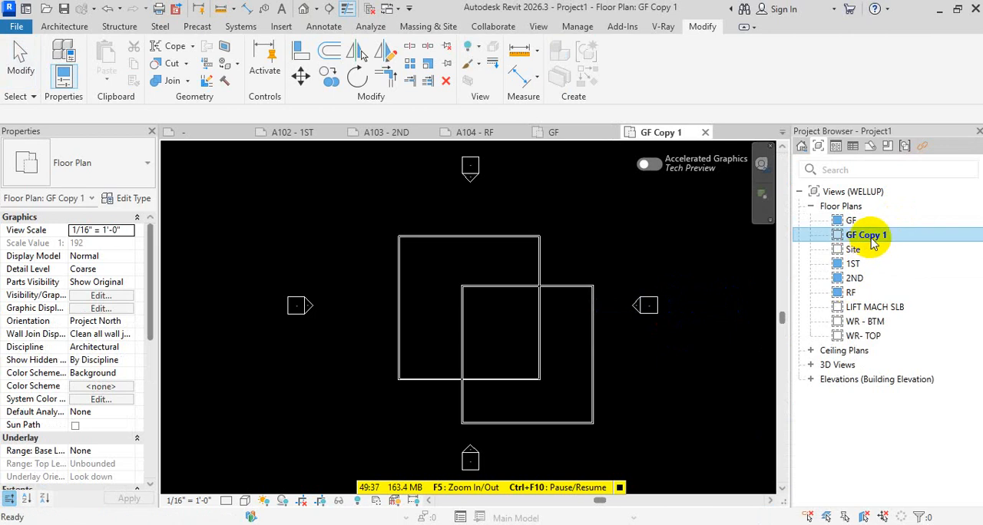
key(F2)
click(894, 235)
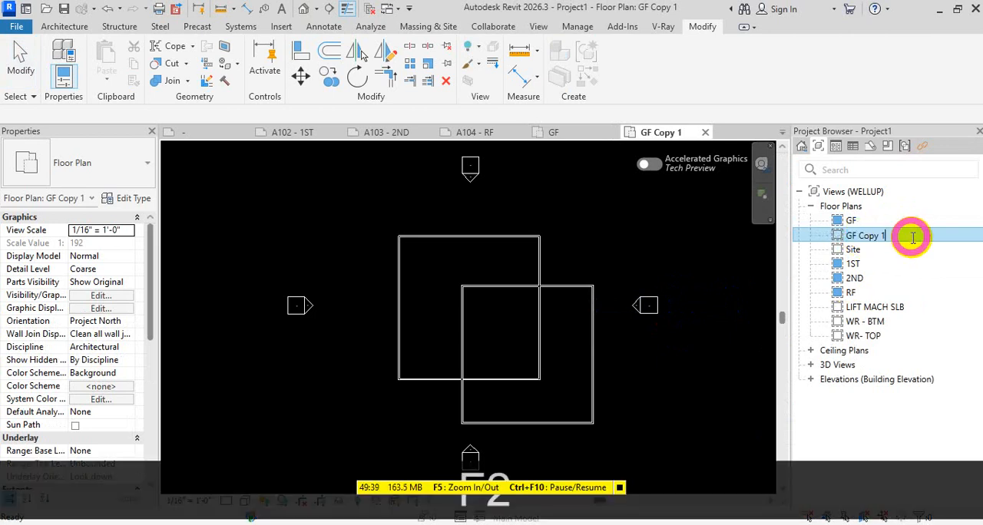
key(BackSpace)
key(BackSpace)
key(BackSpace)
key(BackSpace)
key(BackSpace)
key(BackSpace)
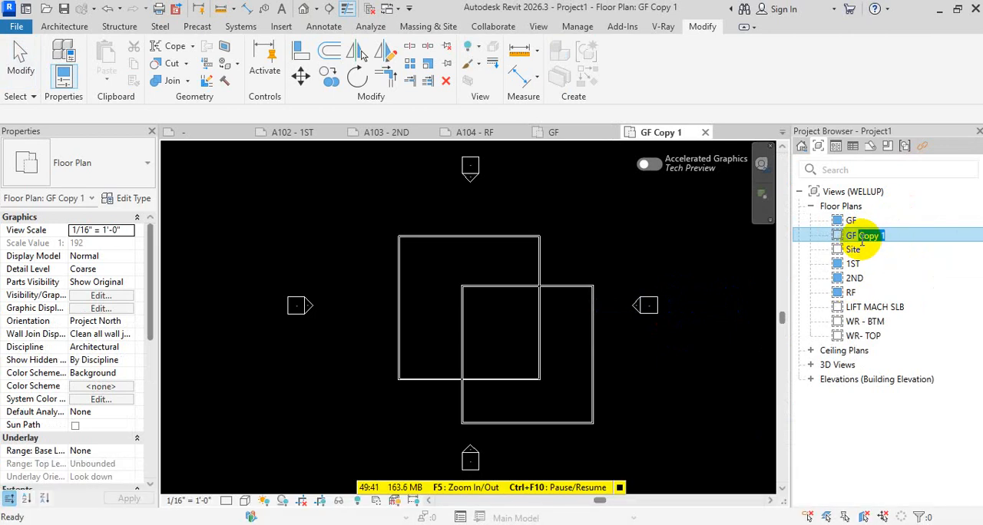
text(-)
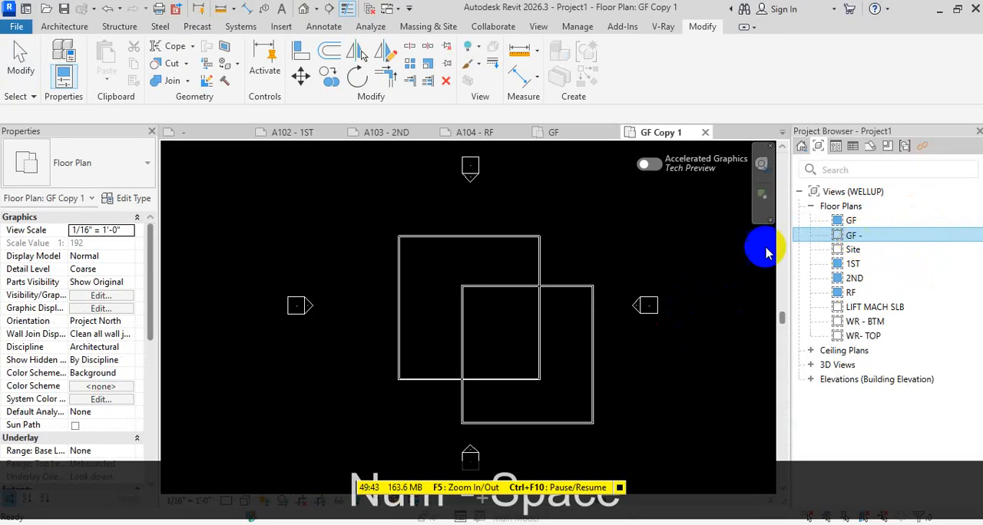
key(shift)
text(pRESEB)
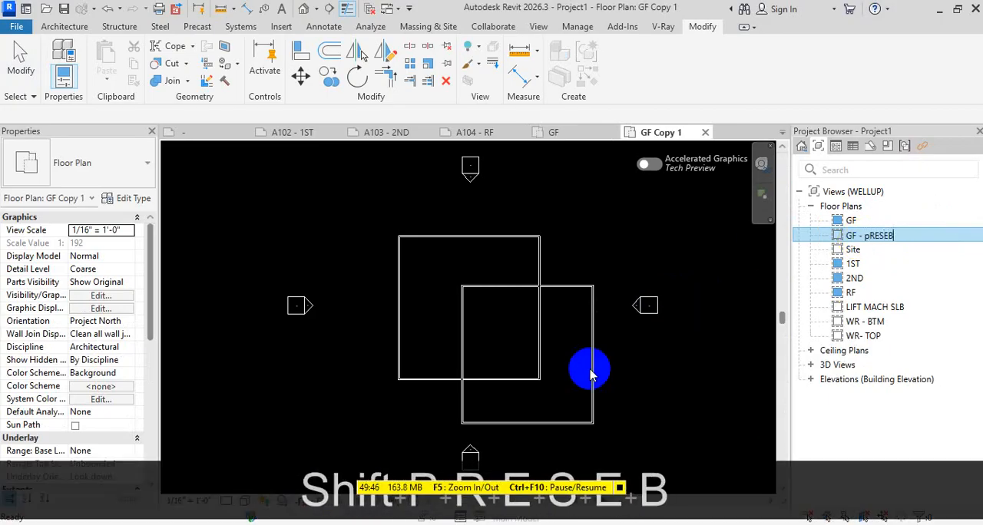
key(BackSpace)
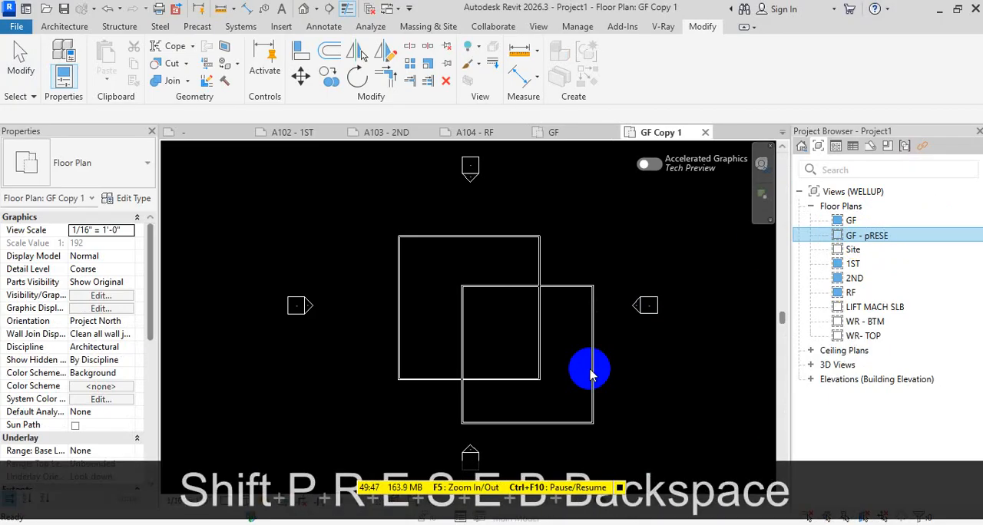
text(NTATIOB)
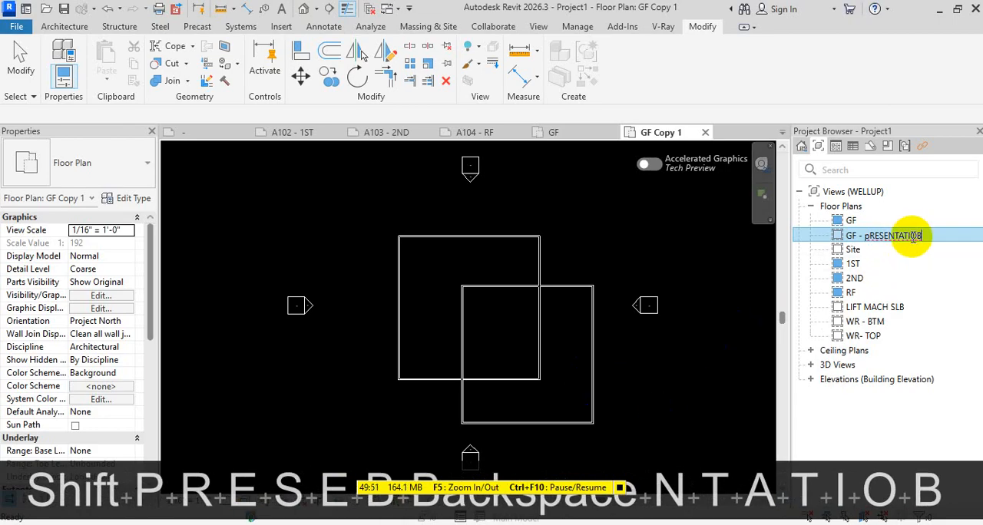
key(BackSpace)
text(N)
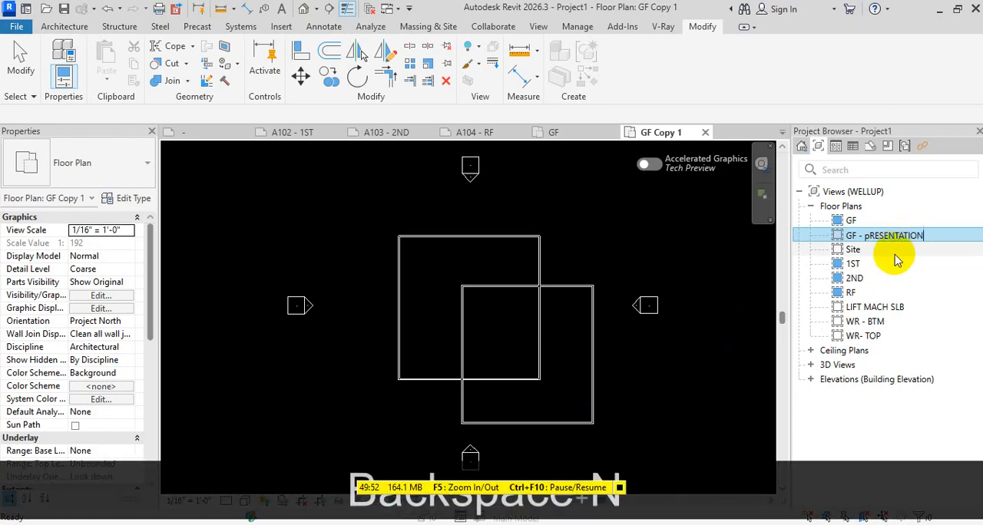
click(864, 238)
key(BackSpace)
text(P)
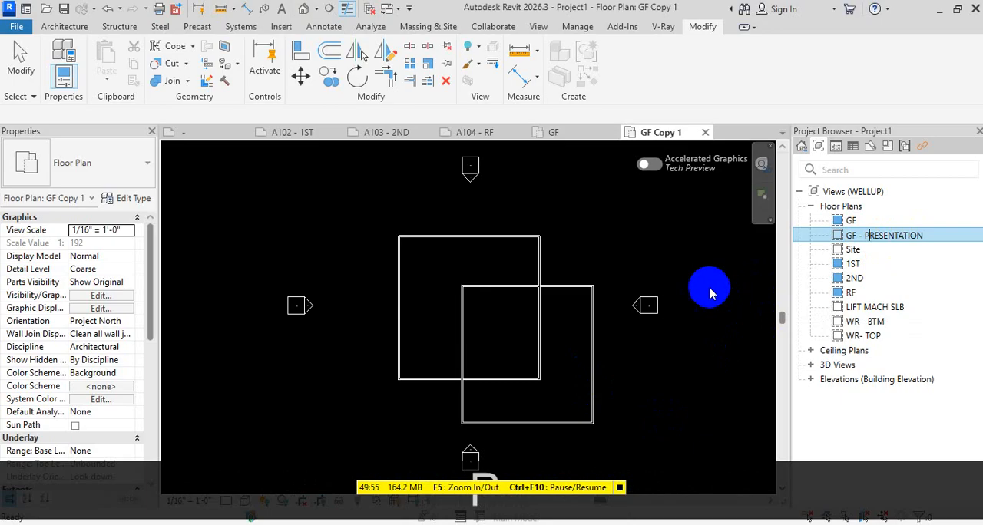
click(675, 288)
Make another plain duplicate of the GF floor plan view
click(854, 220)
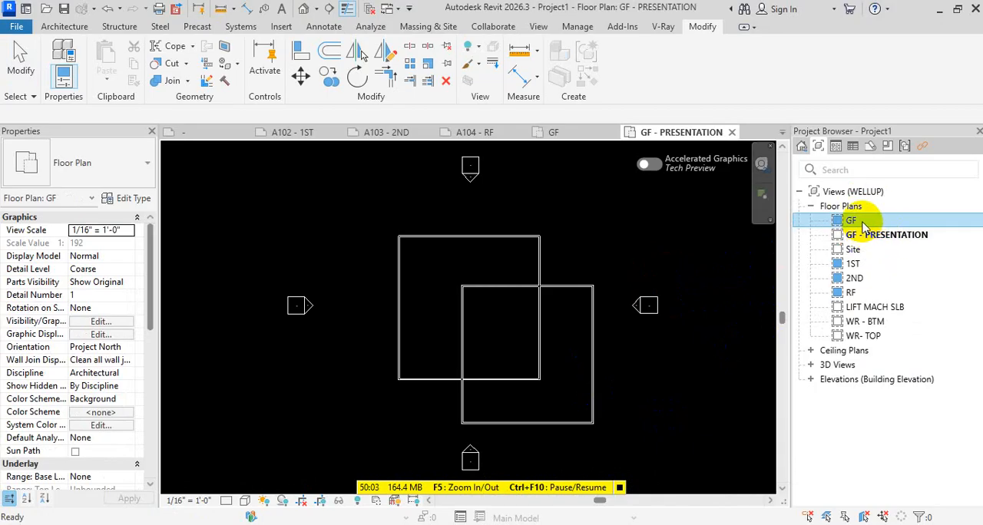
click(873, 235)
right_click(860, 223)
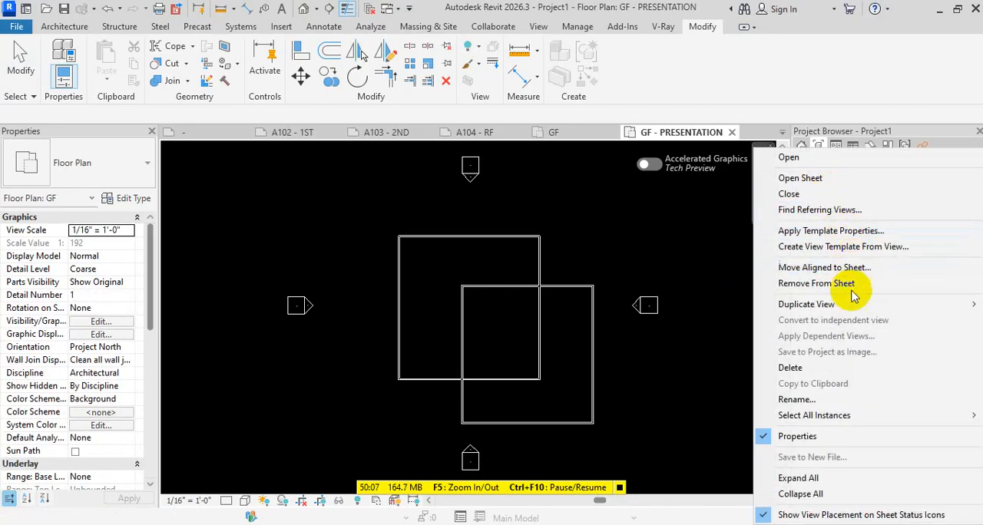
mouse_move(801, 305)
click(639, 306)
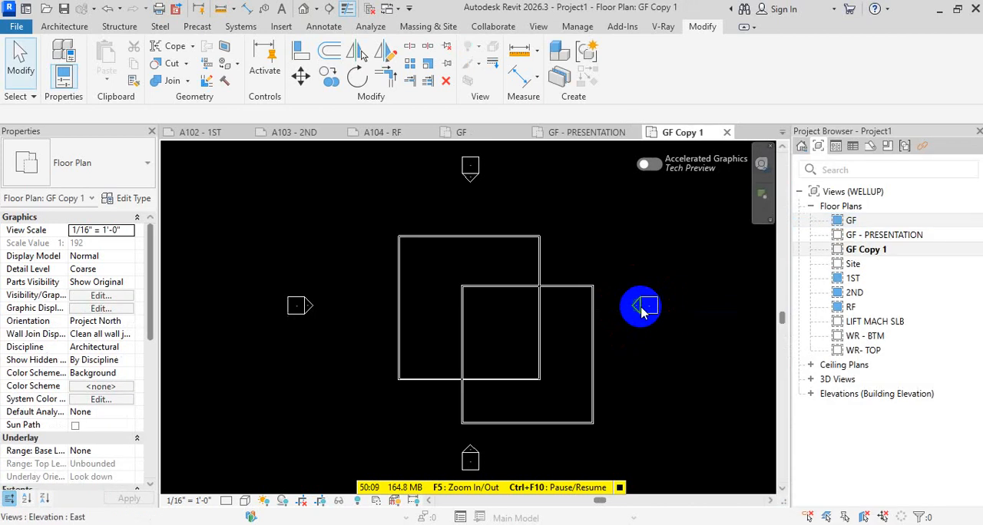
Rename the GF Copy 1 floor plan as GF - WORKING
click(897, 250)
key(F2)
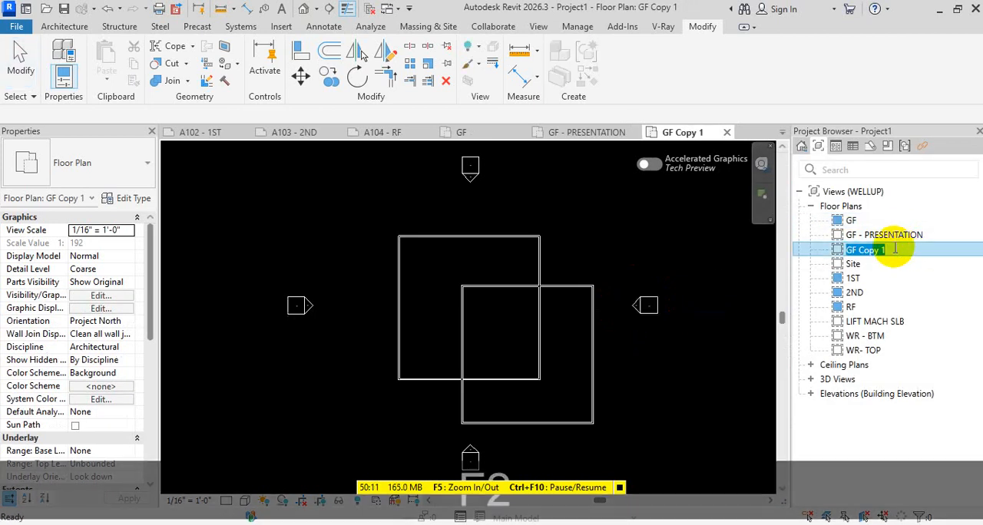
click(893, 248)
key(BackSpace)
key(BackSpace)
key(BackSpace)
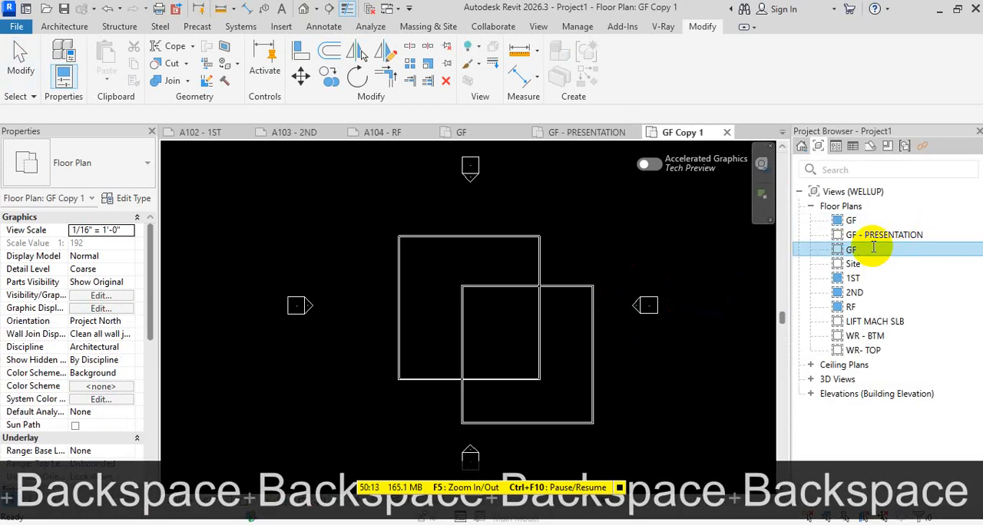
text(- WOR)
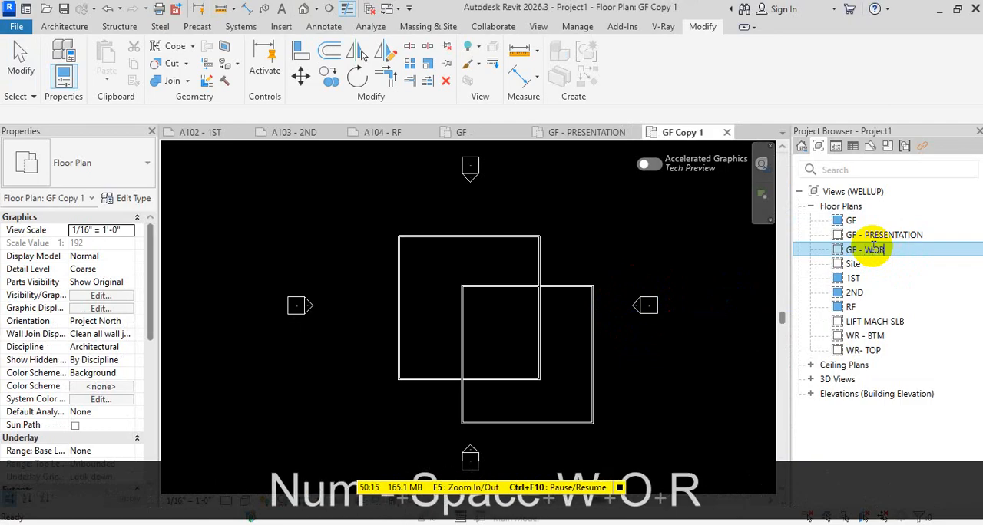
text(K)
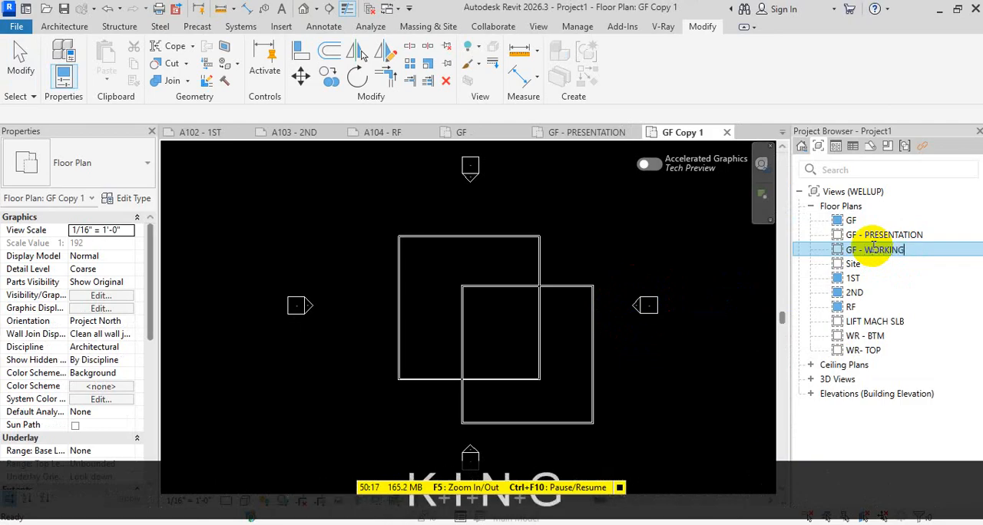
text(ING)
click(658, 334)
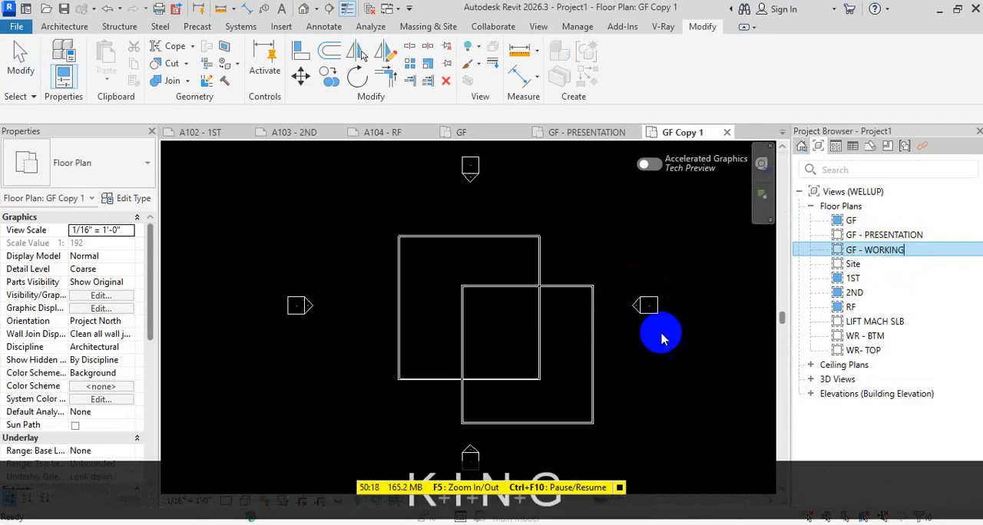
Duplicate the GF floor plan view without detailing and rename the copy as GF - SLAB OUTLINE
click(839, 221)
right_click(840, 221)
mouse_move(827, 307)
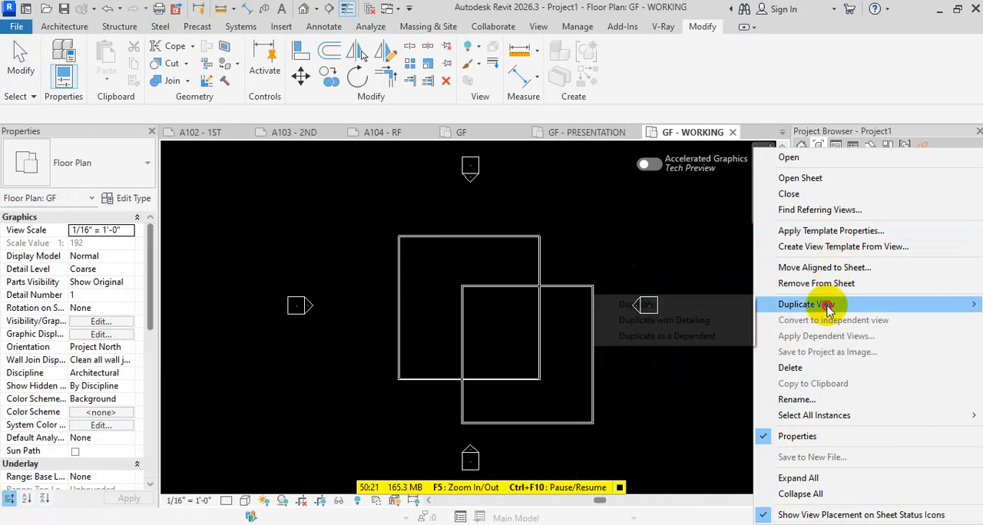
click(696, 306)
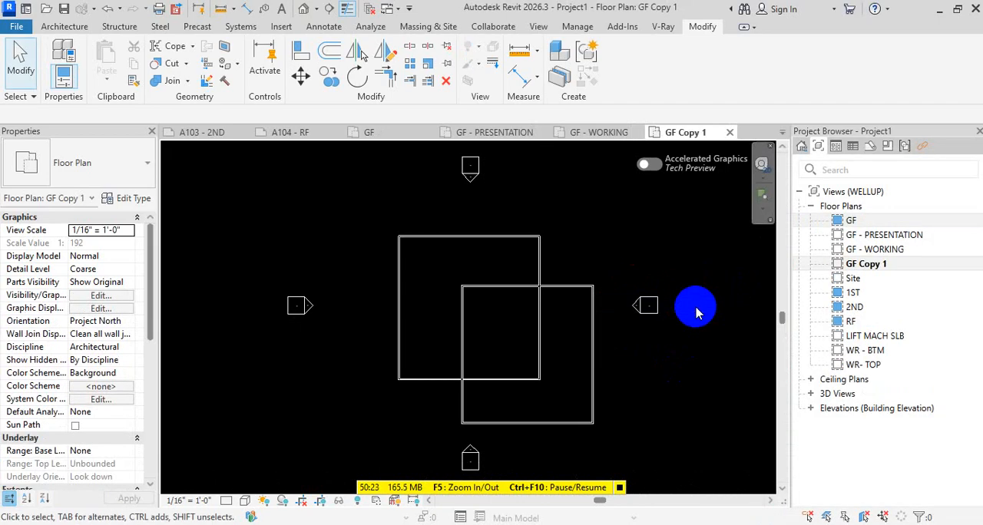
click(887, 264)
key(F2)
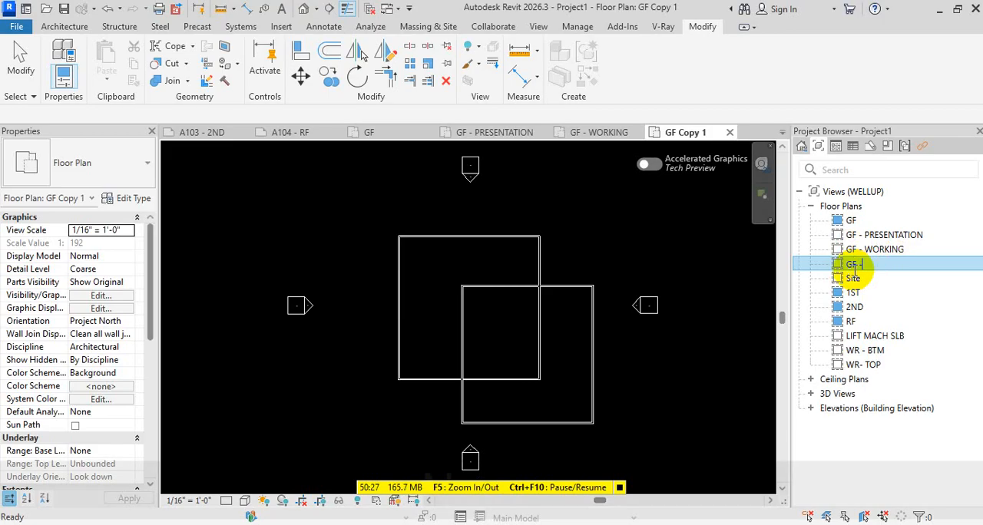
text(- SLAB)
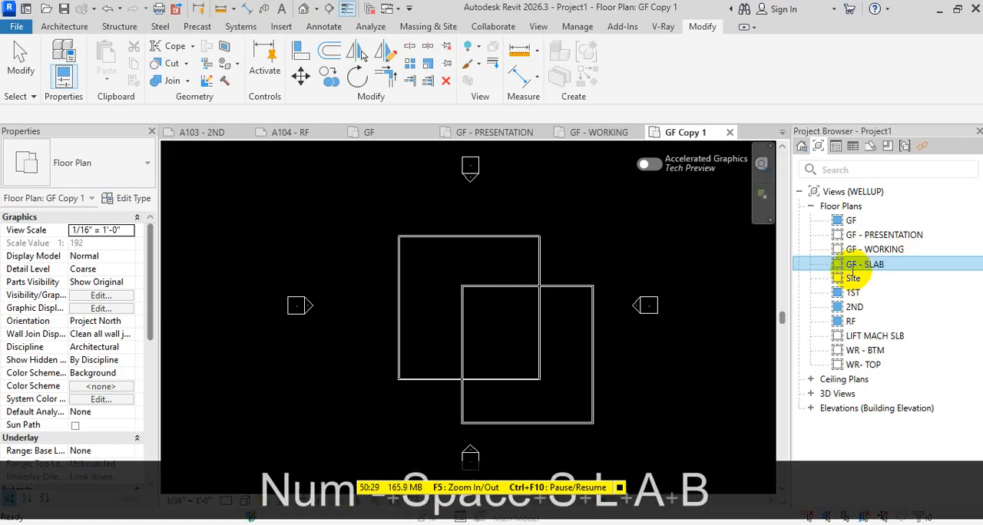
text( O)
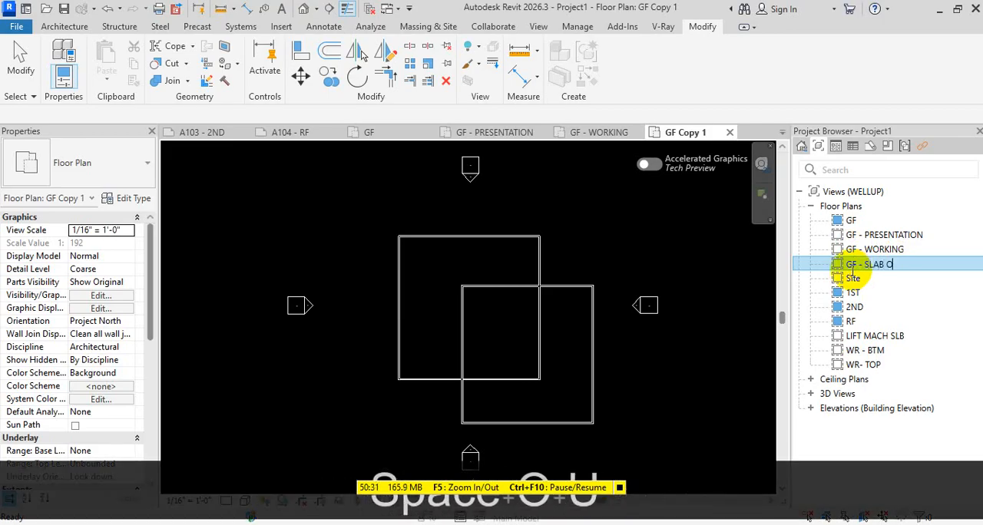
text(UTLINE)
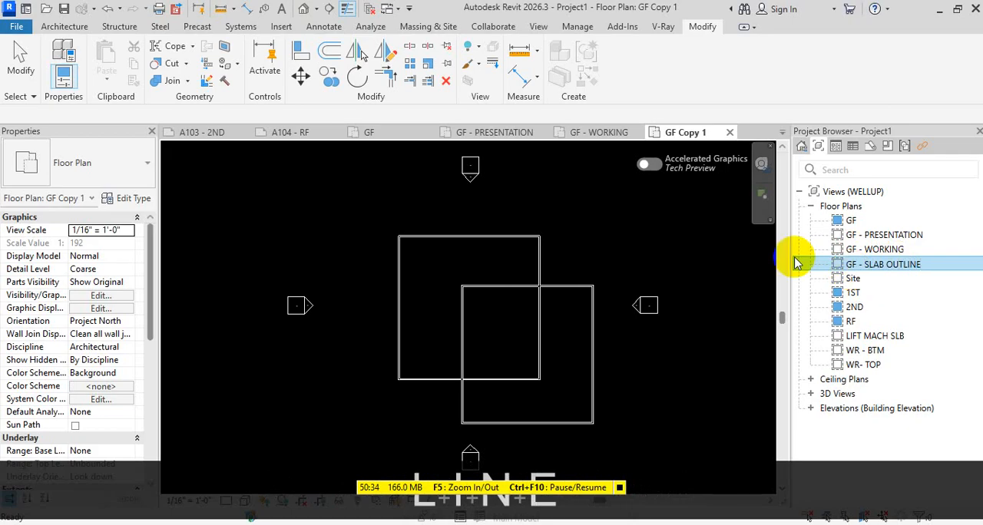
click(693, 322)
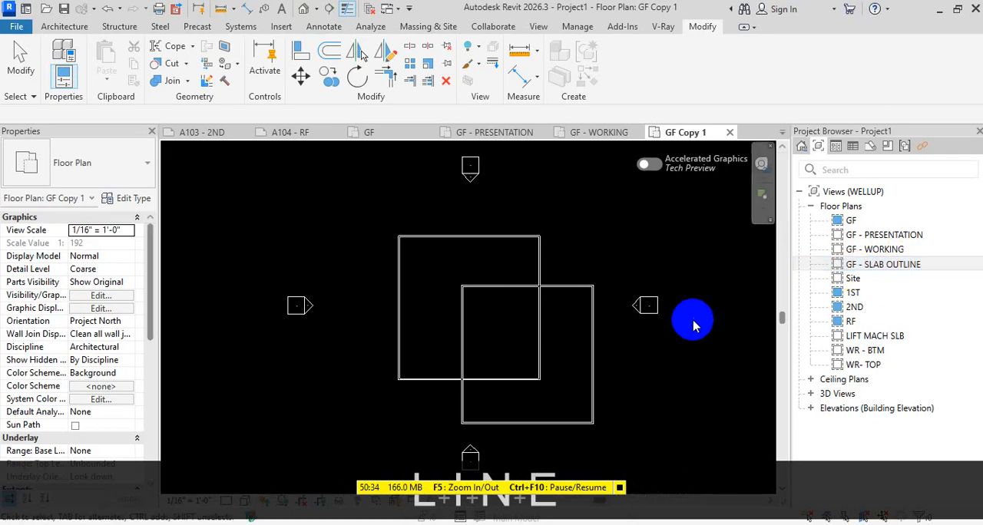
Create one more plain duplicate of the original GF floor plan view
right_click(856, 220)
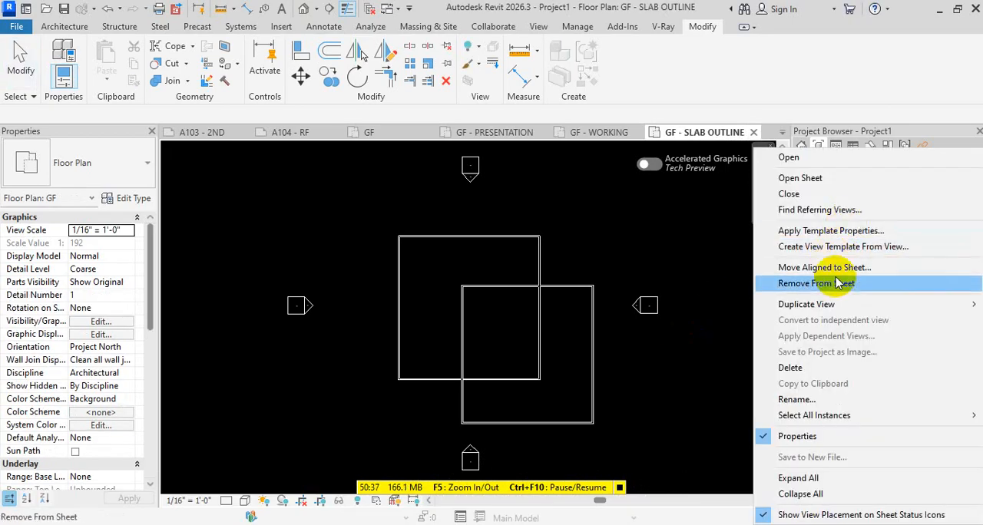
mouse_move(814, 304)
click(697, 306)
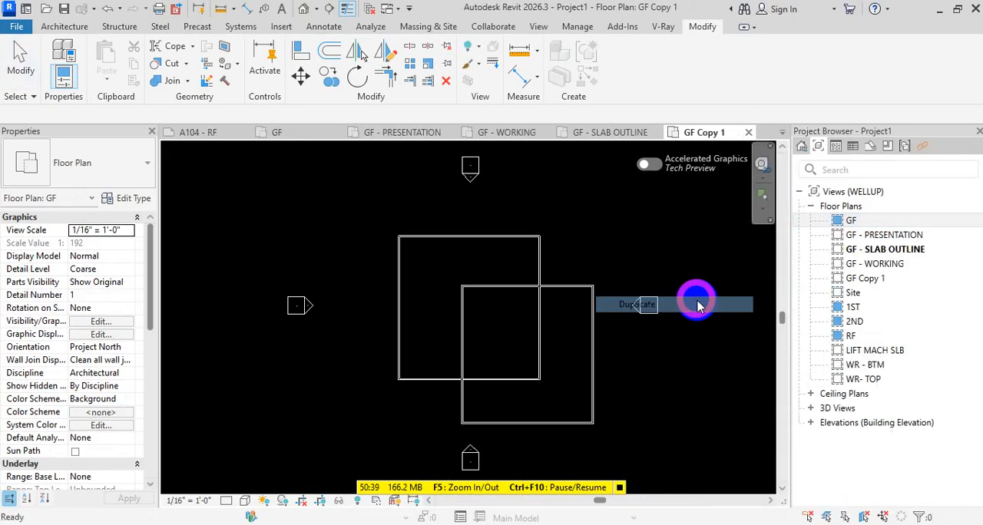
click(891, 280)
key(F2)
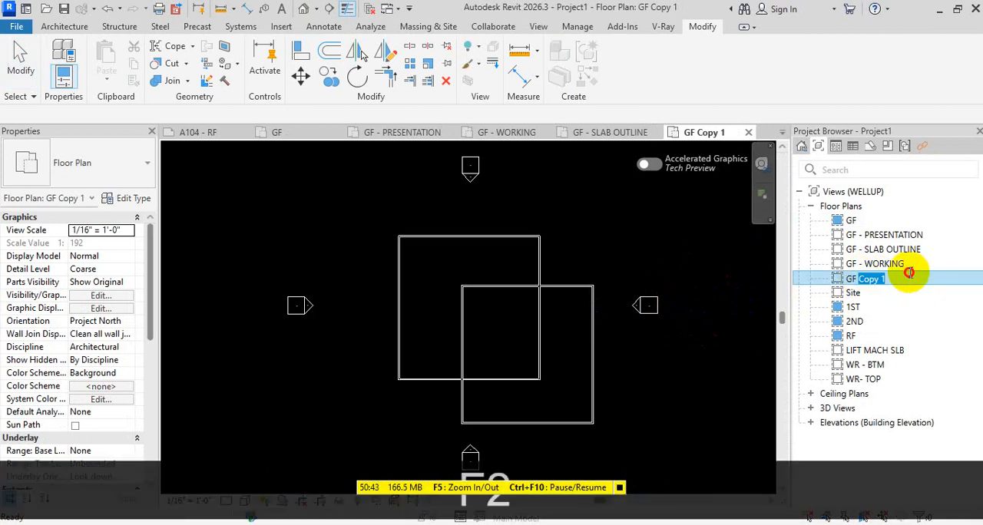
click(943, 276)
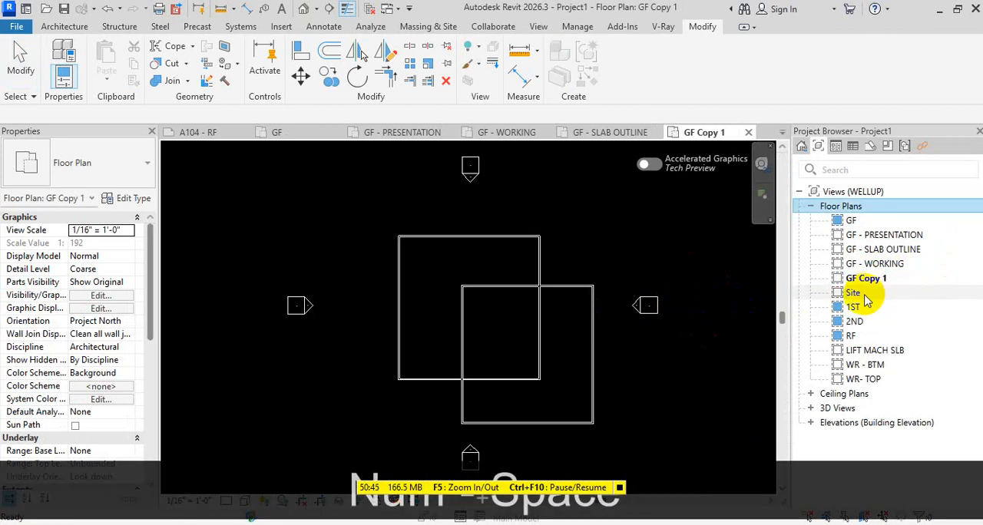
click(868, 281)
key(F2)
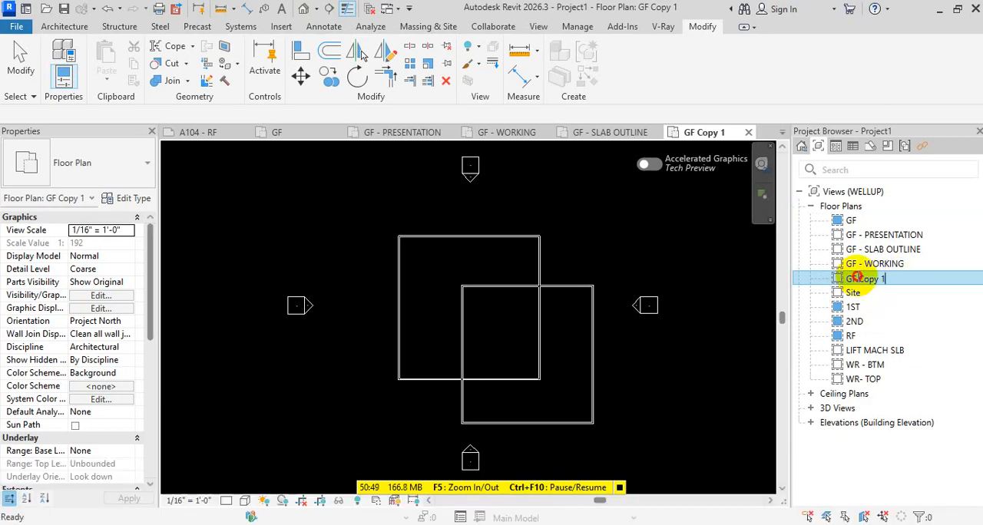
drag(857, 276, 919, 269)
click(914, 274)
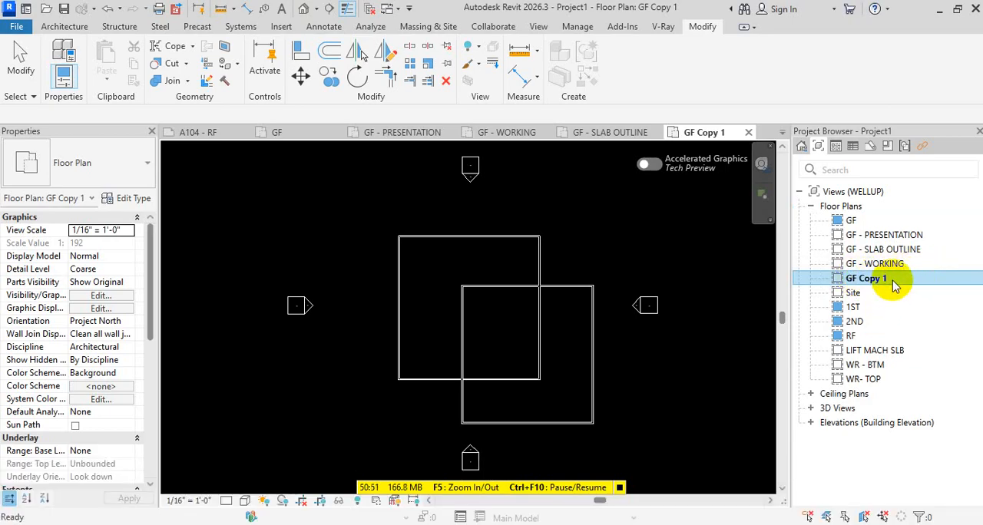
Rename the GF Copy 1 floor plan as GF - FALSE LINTEL SUNSHADE
click(890, 274)
key(F2)
key(BackSpace)
key(BackSpace)
key(BackSpace)
key(BackSpace)
key(BackSpace)
key(BackSpace)
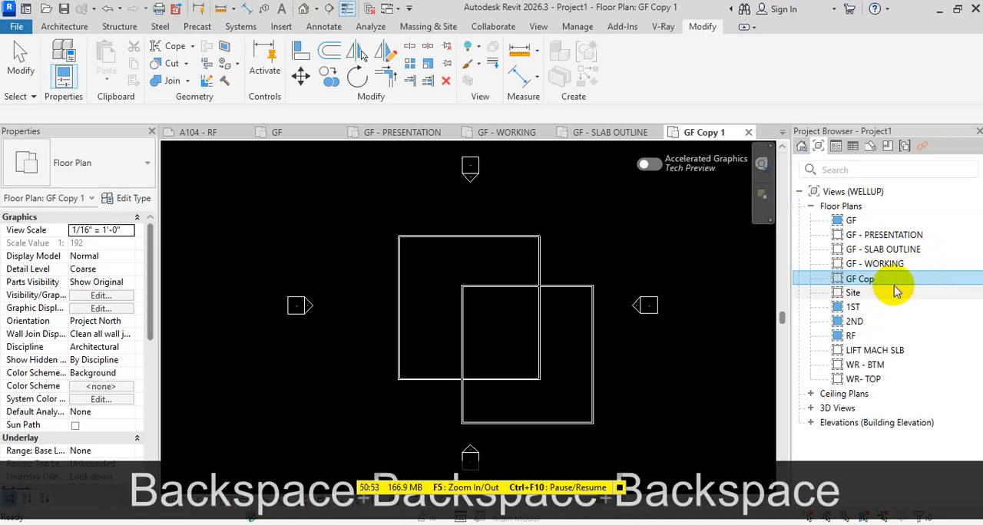
text(- )
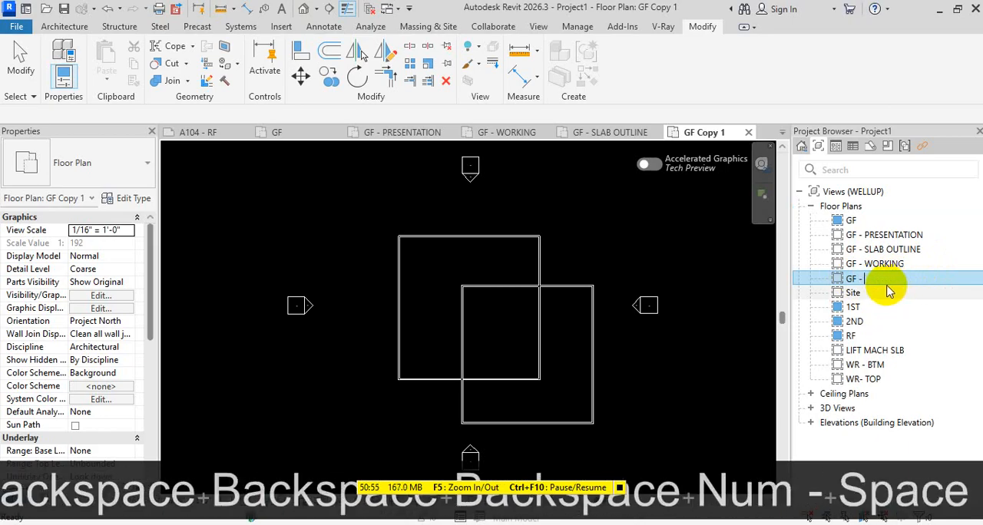
text(FA)
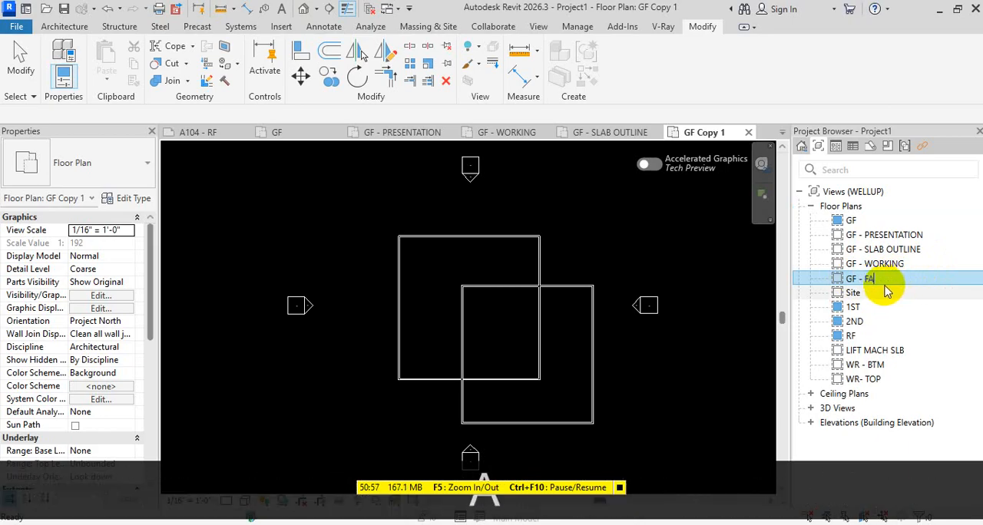
text(LSE L)
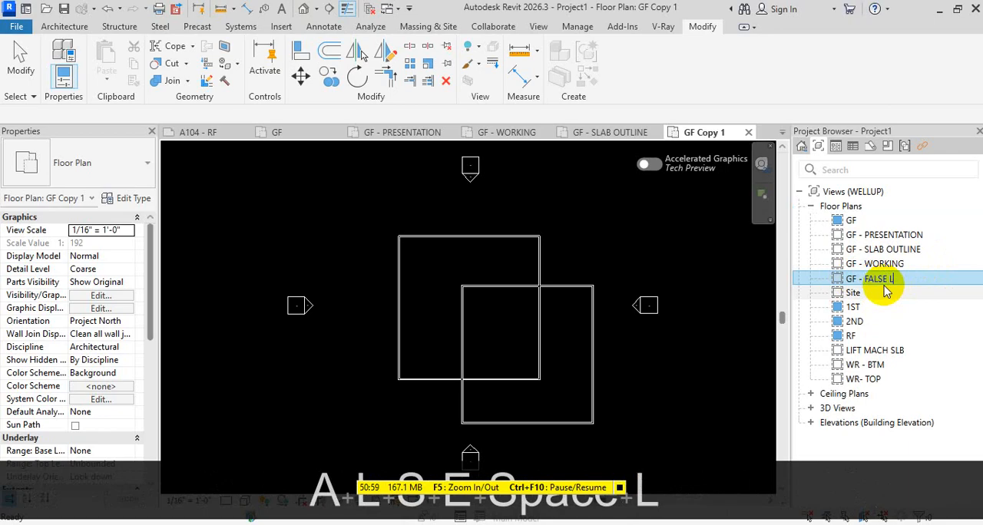
text(INTEL)
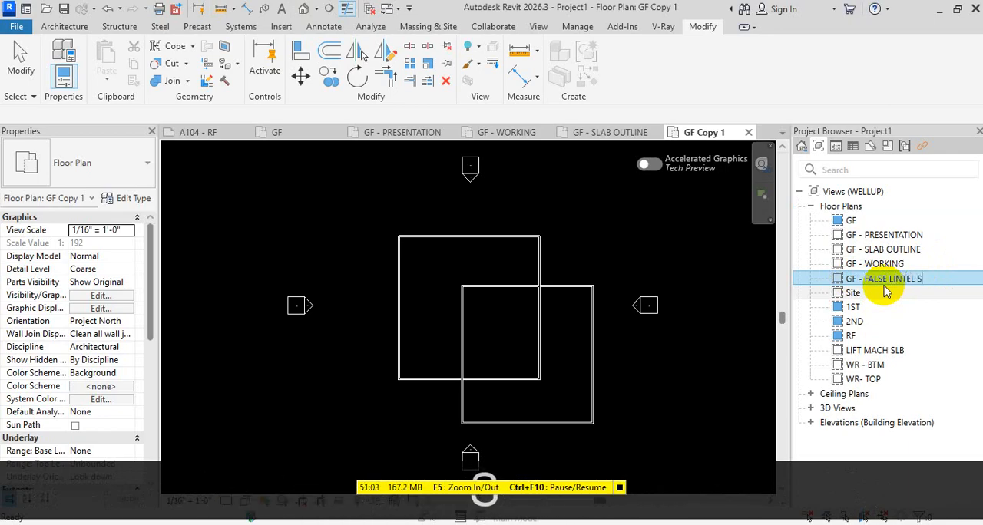
text( SUNSHADE)
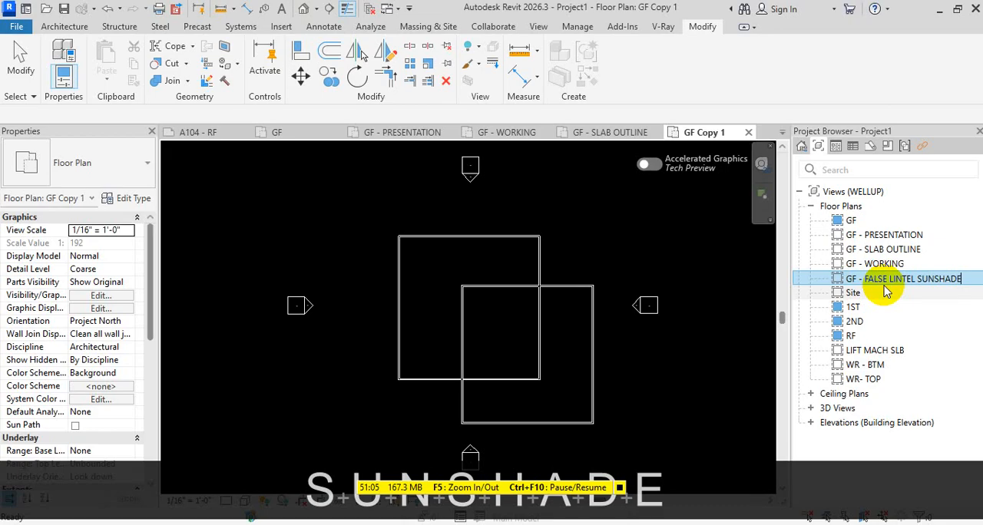
click(746, 269)
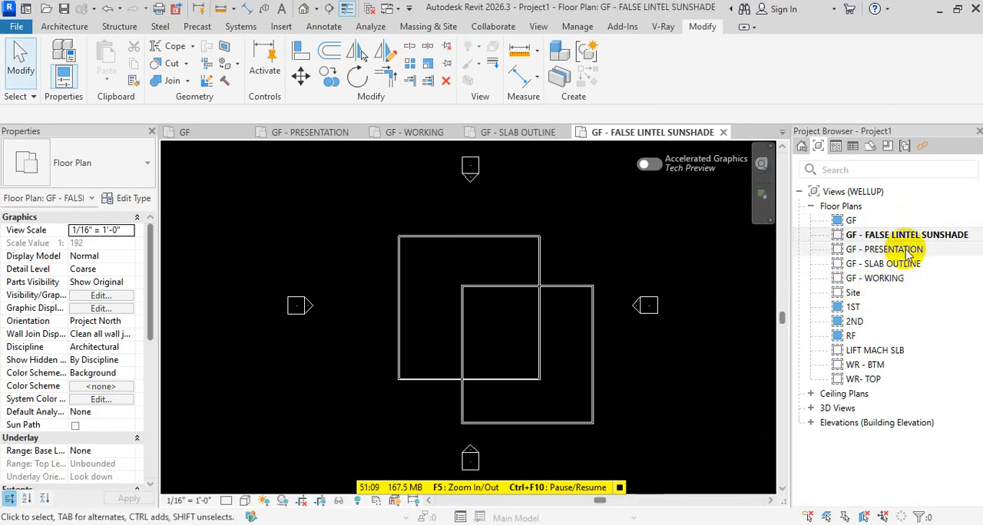
Open sheet A101 - GF, list the project views again and close all inactive views
click(870, 147)
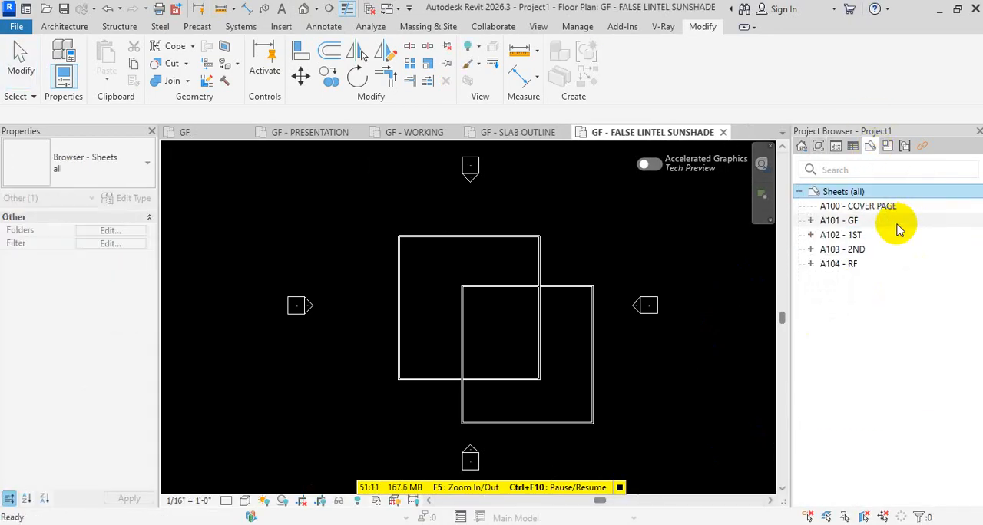
click(811, 220)
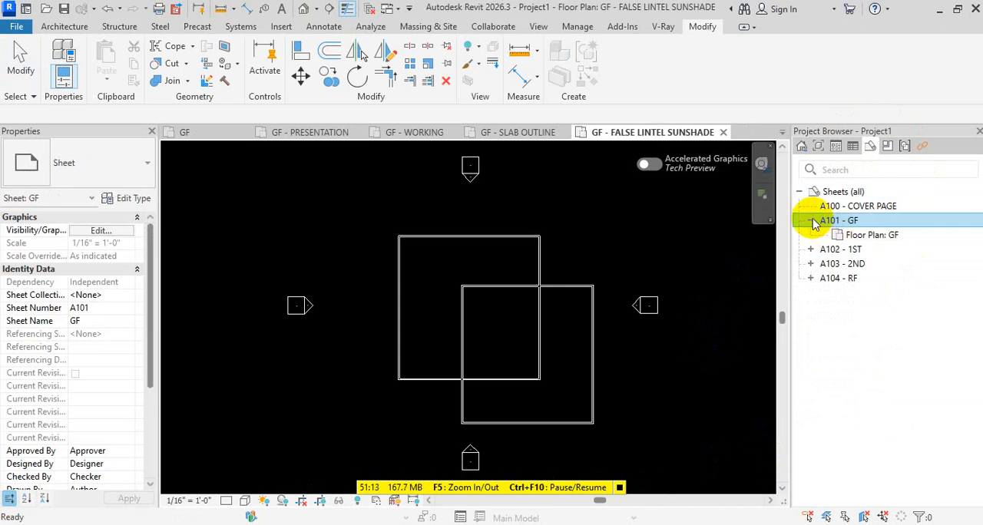
click(811, 221)
double_click(853, 221)
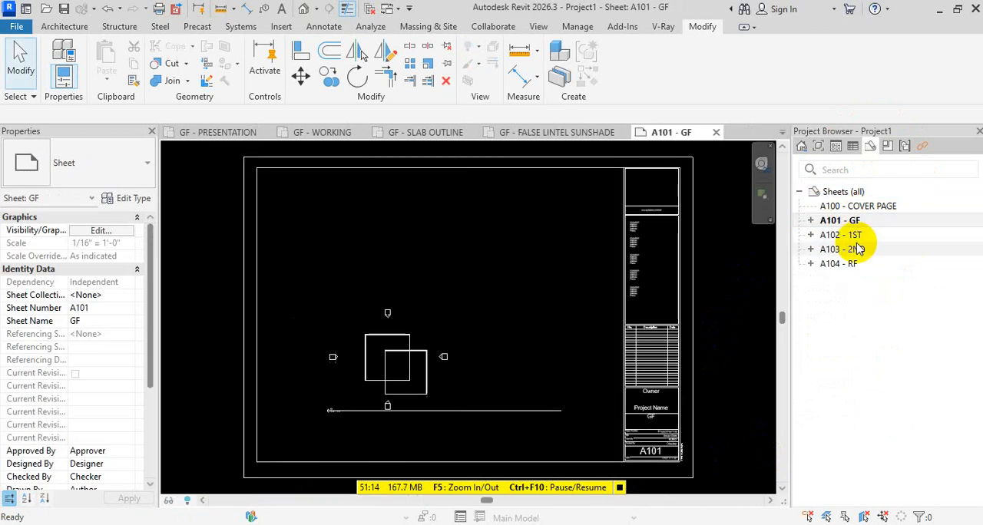
click(817, 146)
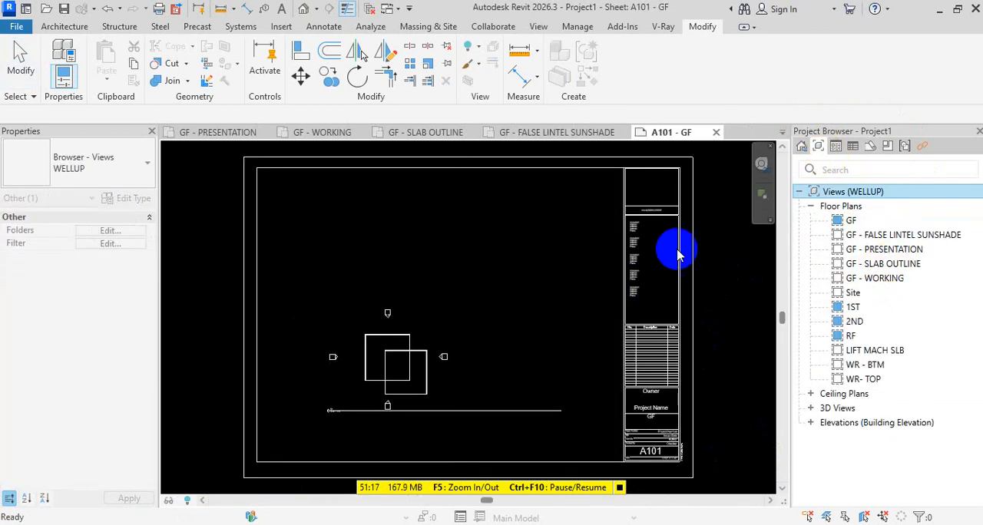
click(369, 10)
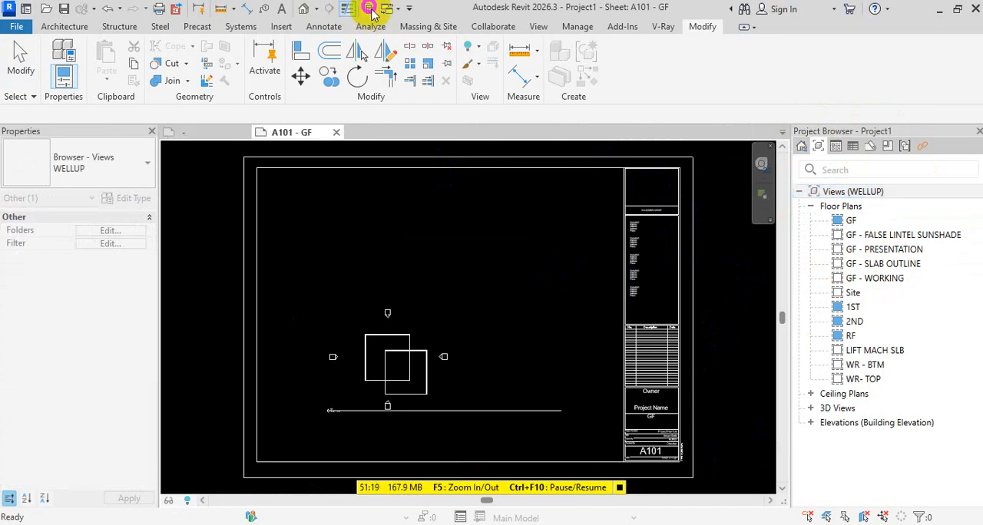
Delete the GF floor plan viewport from sheet A101
click(358, 341)
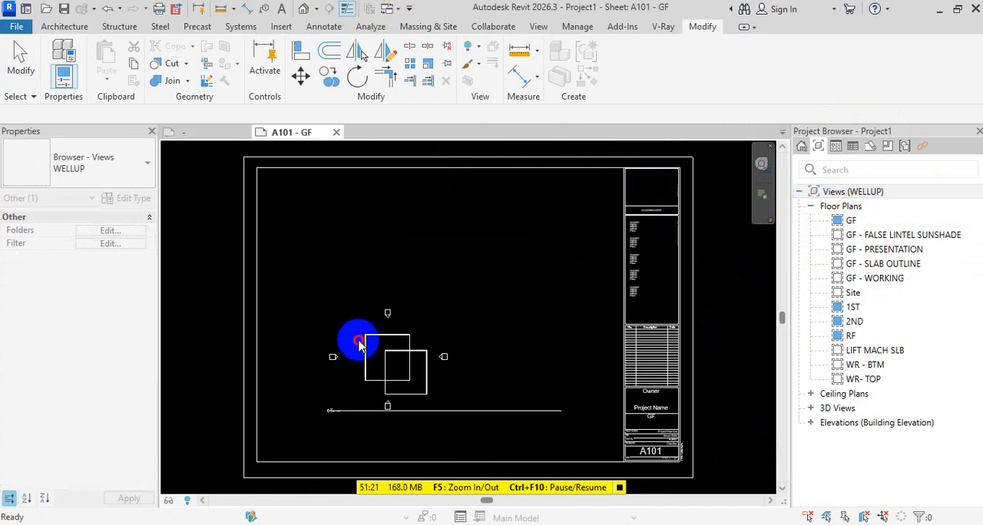
key(Delete)
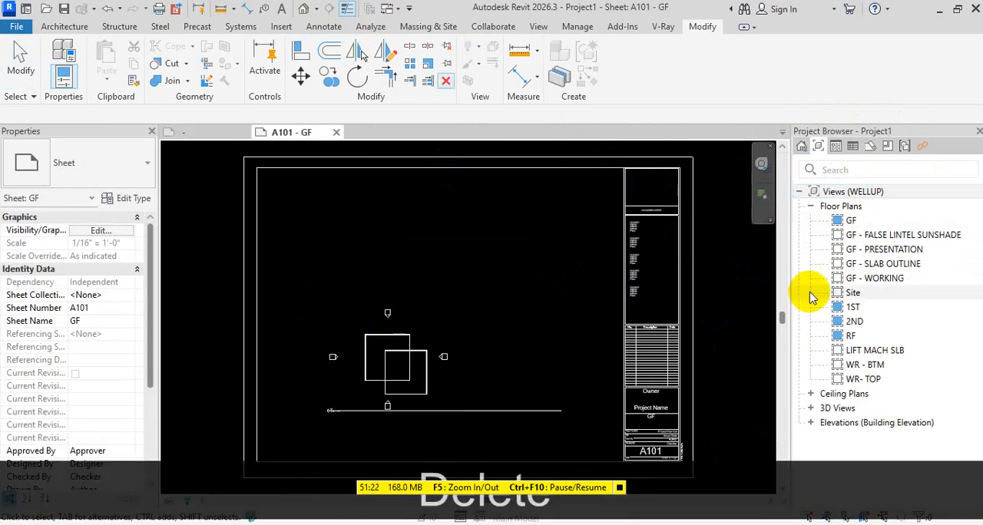
key(Escape)
key(Escape)
key(Escape)
click(415, 363)
key(Delete)
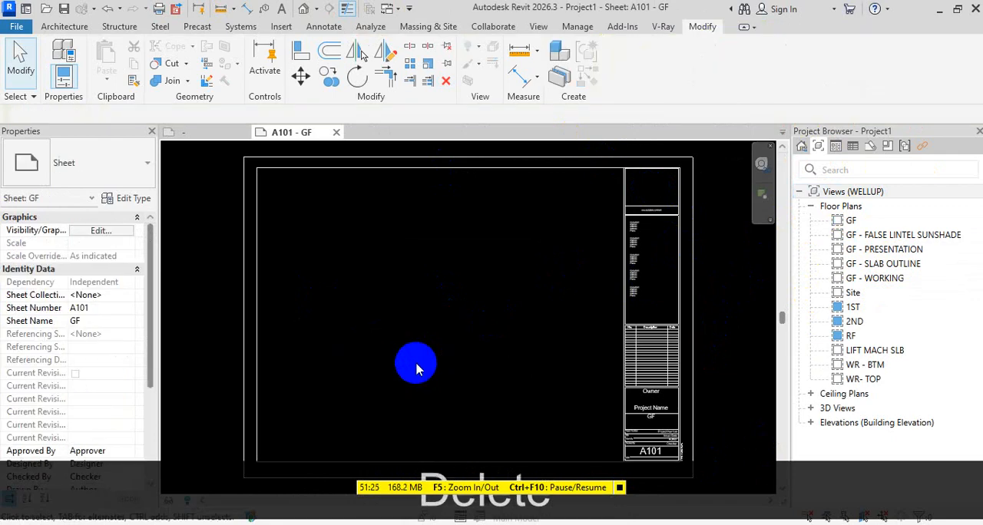
drag(859, 235, 635, 284)
key(Escape)
key(Escape)
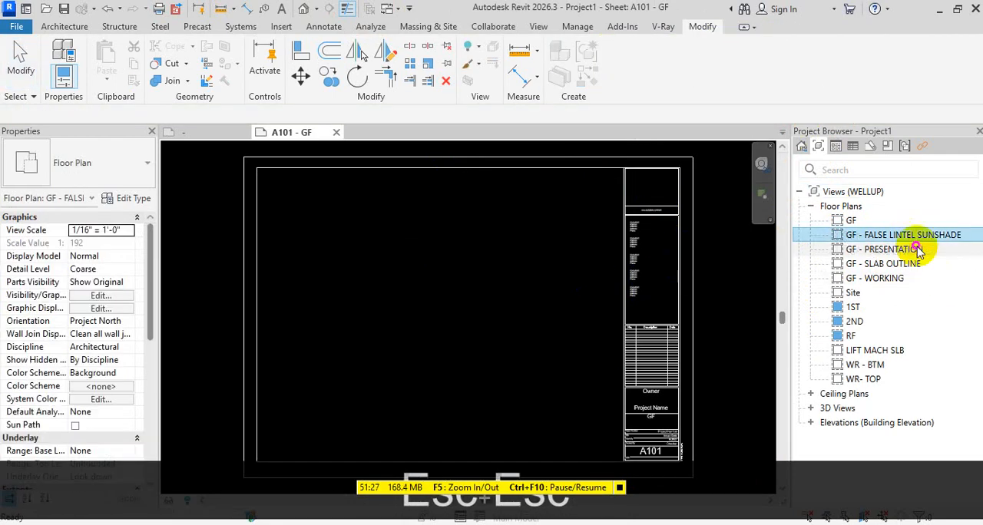
Place the GF - PRESENTATION floor plan near the middle of sheet A101
drag(841, 251, 452, 328)
click(452, 328)
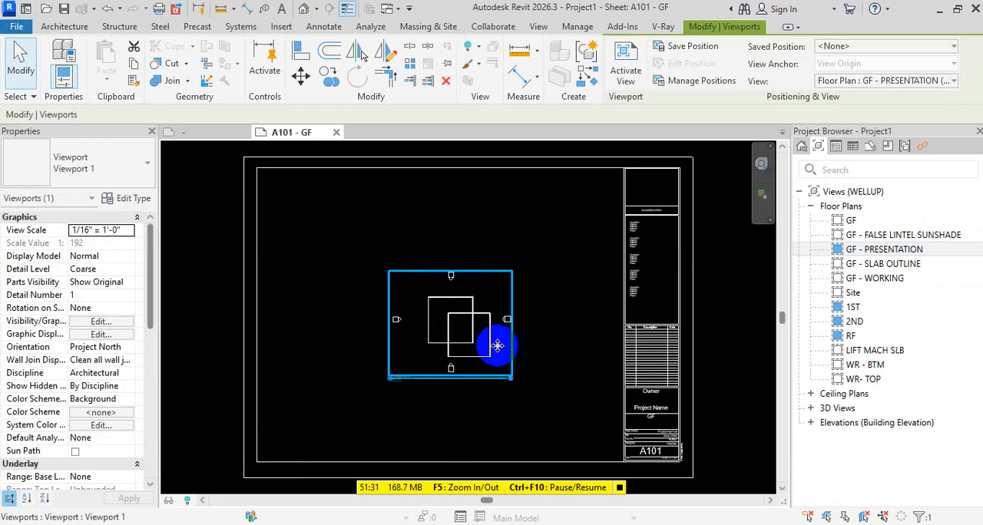
key(Escape)
key(Escape)
Examine the title block of sheet A101 and the view title below the placed floor plan
scroll(658, 438, up, 3)
middle_drag(658, 438, 618, 286)
scroll(645, 365, down, 2)
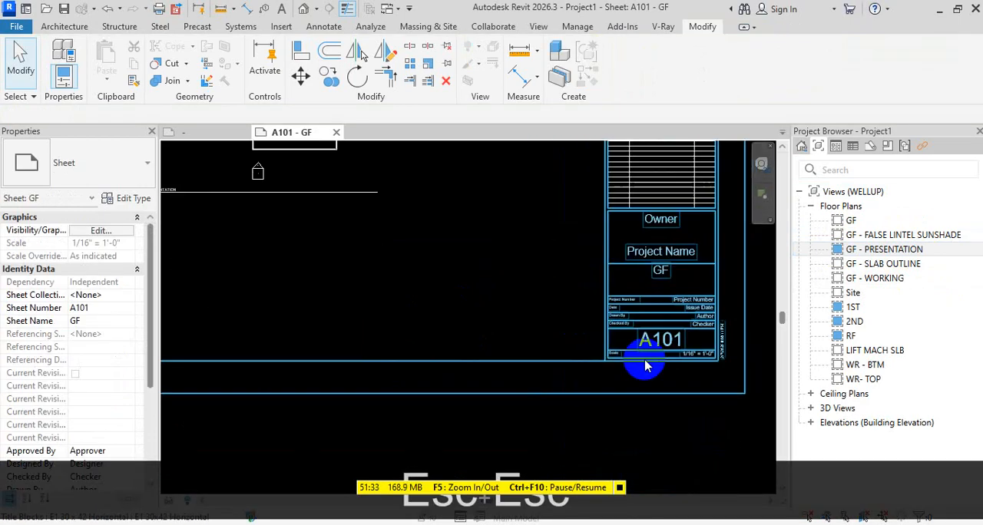
scroll(668, 267, up, 1)
scroll(538, 303, down, 2)
middle_drag(426, 284, 507, 385)
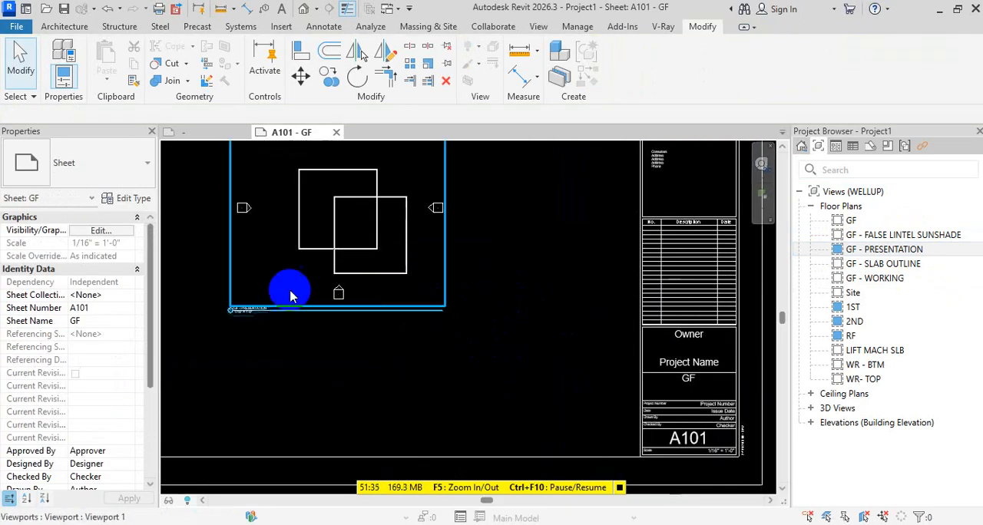
scroll(235, 306, up, 4)
scroll(284, 325, down, 1)
scroll(284, 325, down, 5)
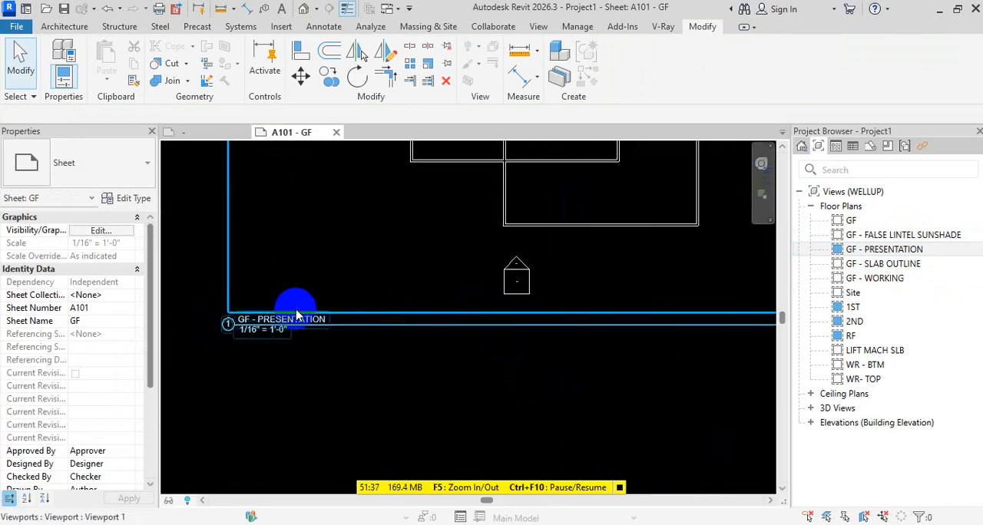
Change the sheet number of the A101 - GF sheet to A101-1, keeping the name GF
click(870, 146)
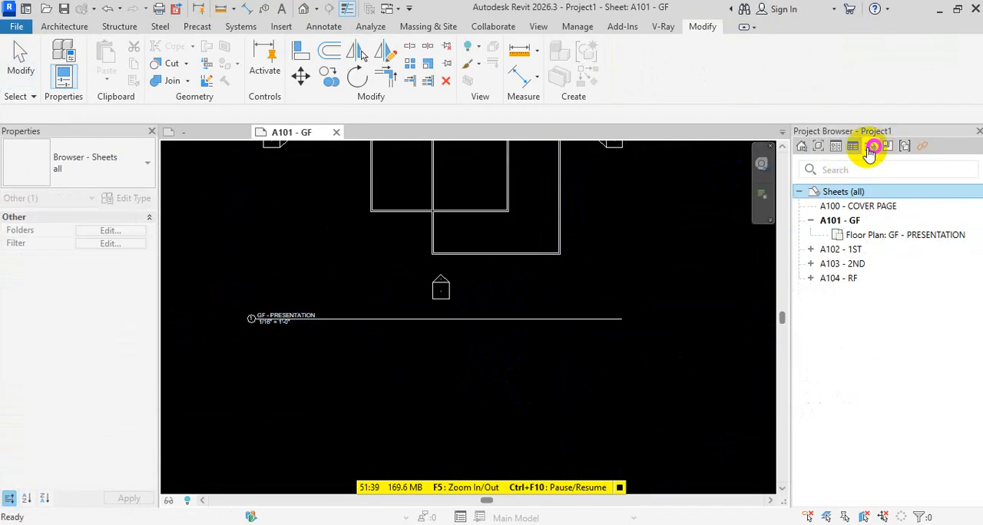
click(812, 220)
click(841, 221)
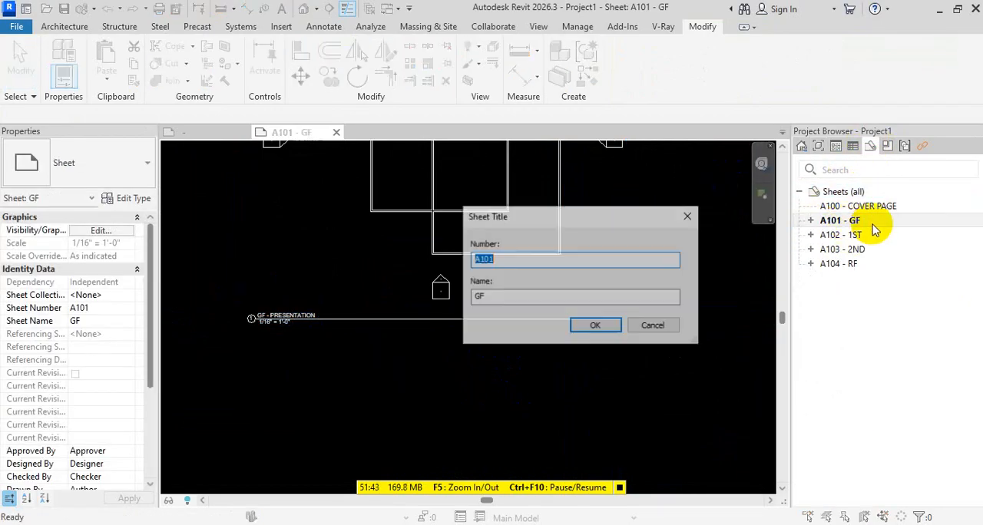
click(549, 258)
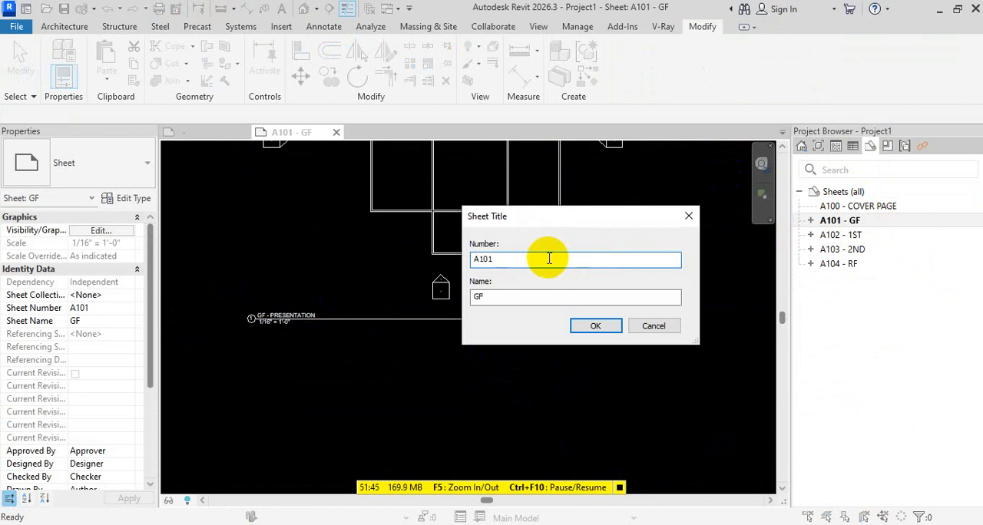
text(-1)
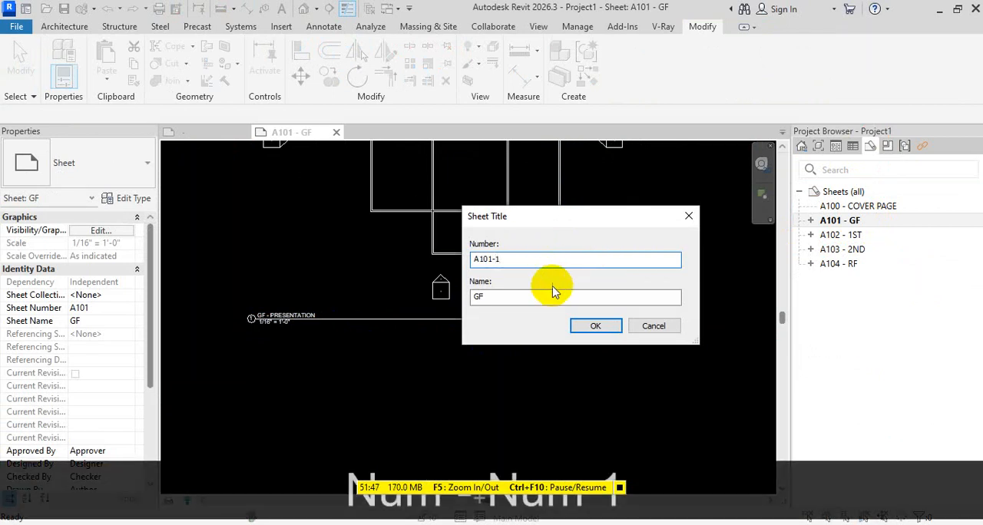
click(590, 326)
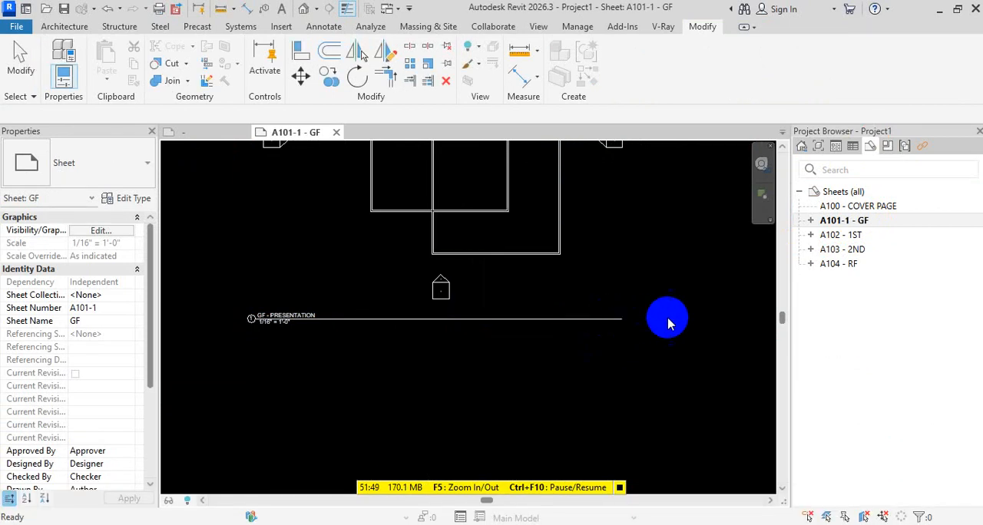
Duplicate sheet A101-1 - GF as an empty sheet
right_click(848, 221)
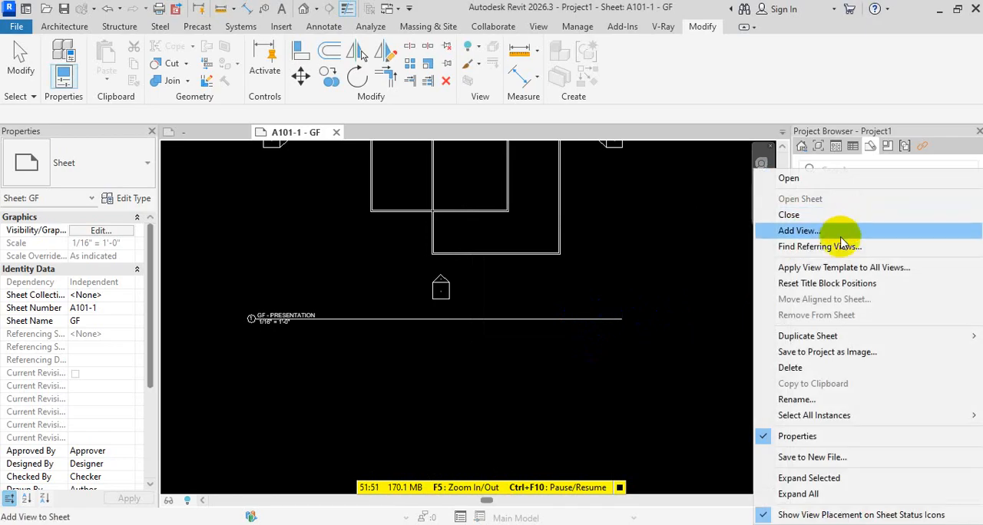
mouse_move(837, 339)
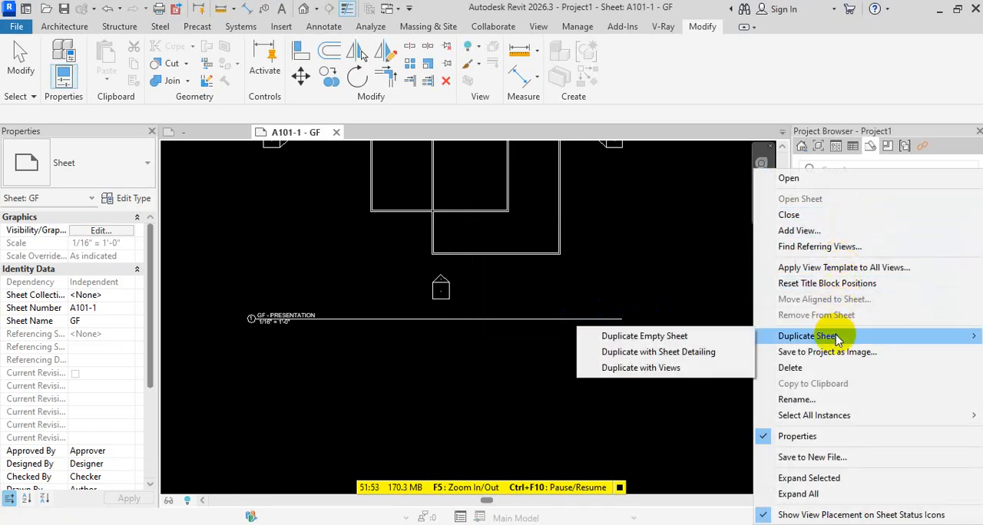
click(679, 338)
Set the sheet number of the duplicated empty GF sheet to A101-2
click(841, 222)
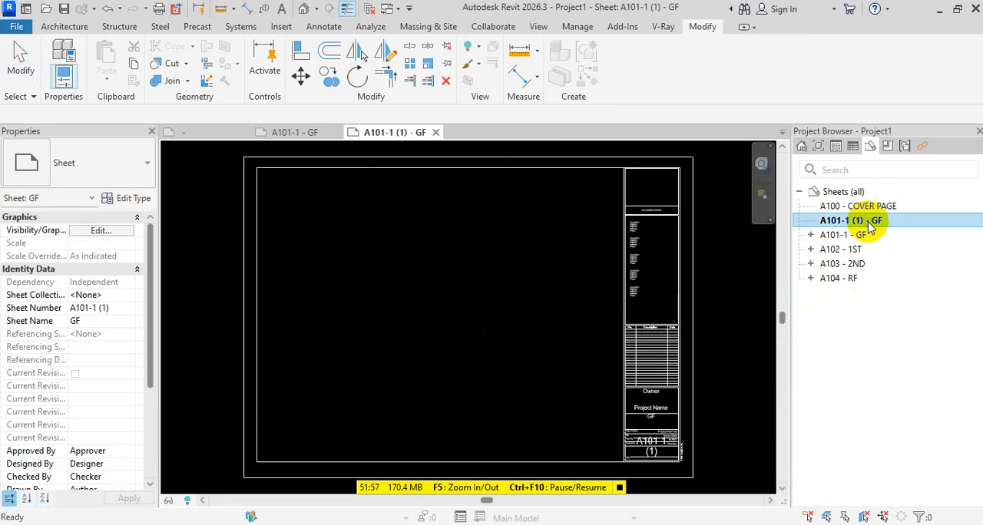
key(F2)
key(BackSpace)
key(BackSpace)
key(BackSpace)
key(BackSpace)
key(BackSpace)
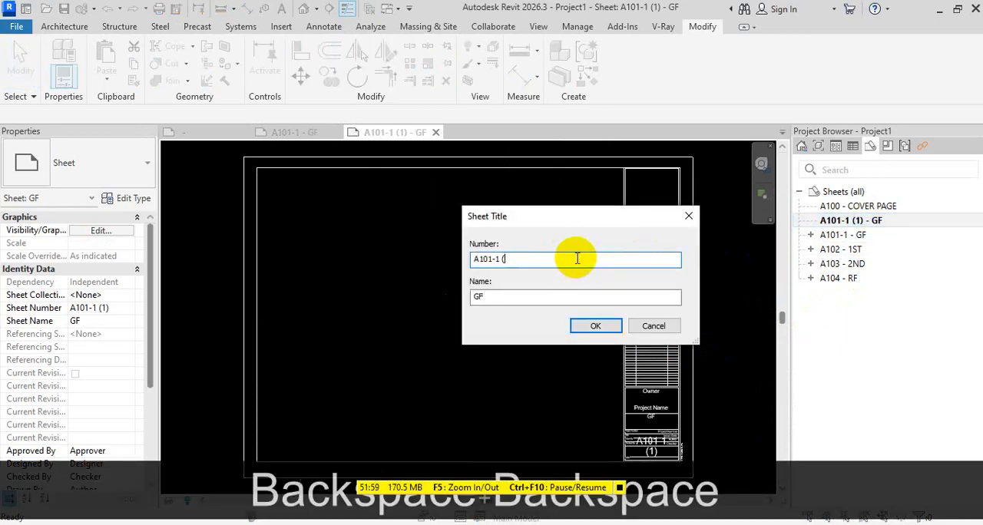
text(2)
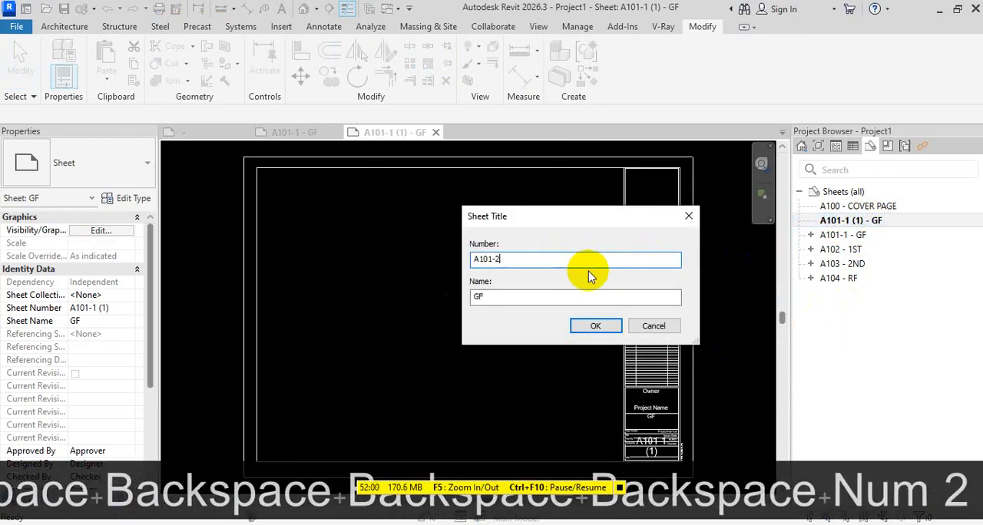
click(595, 327)
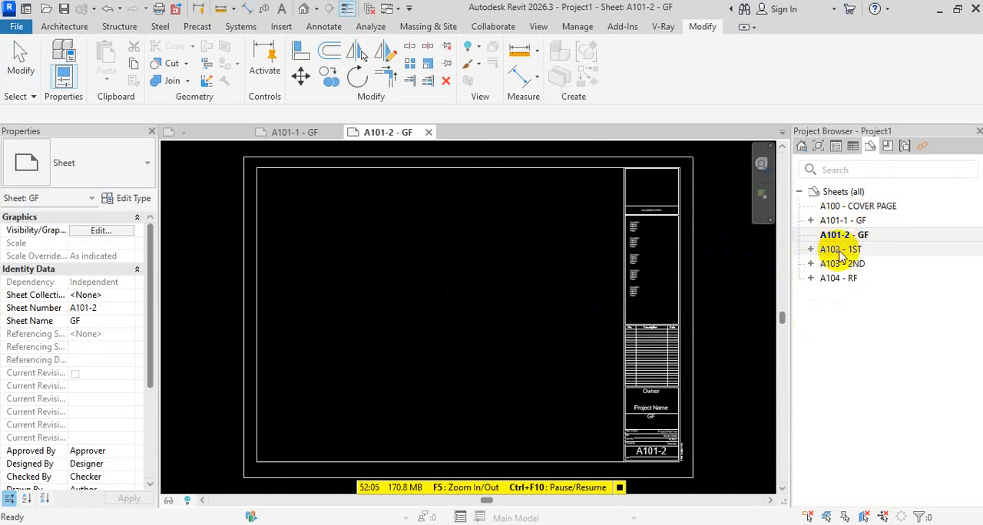
Place the GF - WORKING floor plan on sheet A101-2 and return to the collapsed sheet list
click(817, 148)
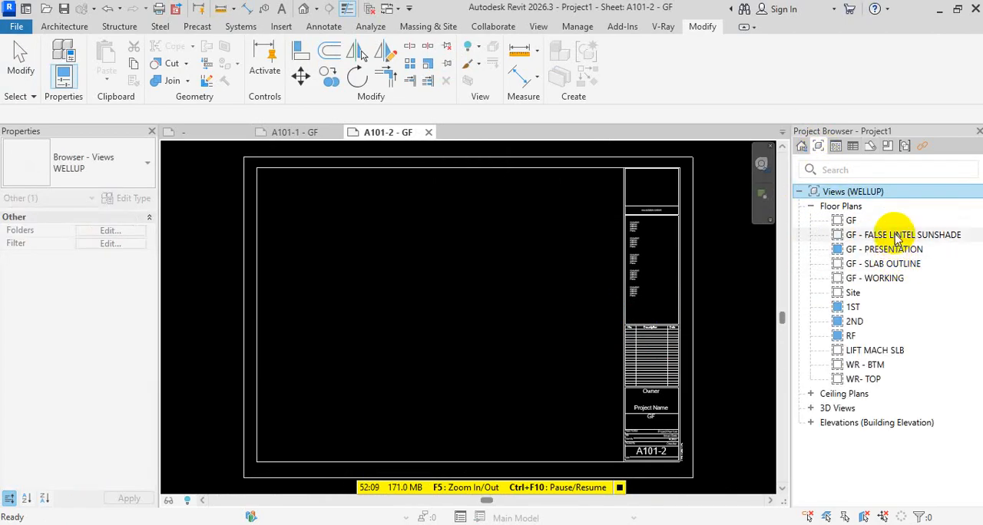
drag(875, 278, 440, 314)
click(439, 315)
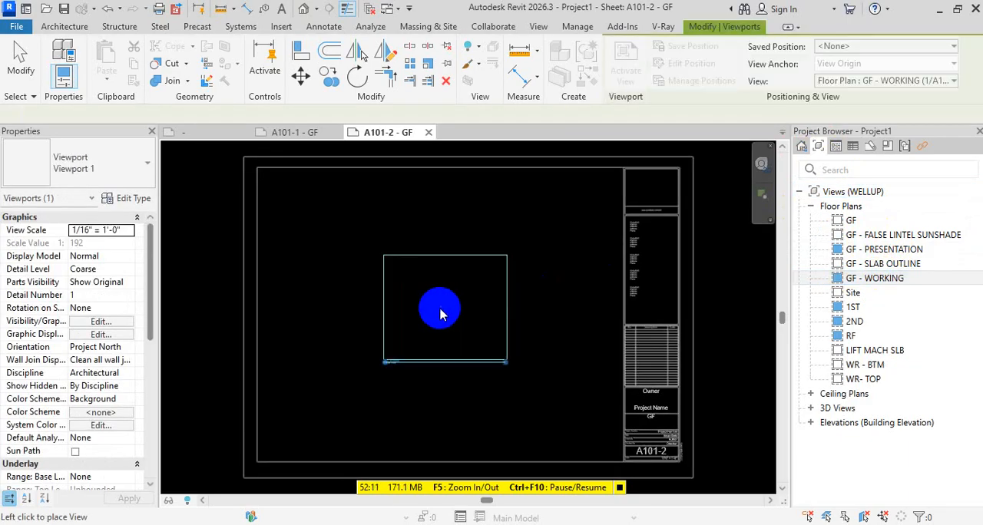
key(Escape)
key(Escape)
click(866, 153)
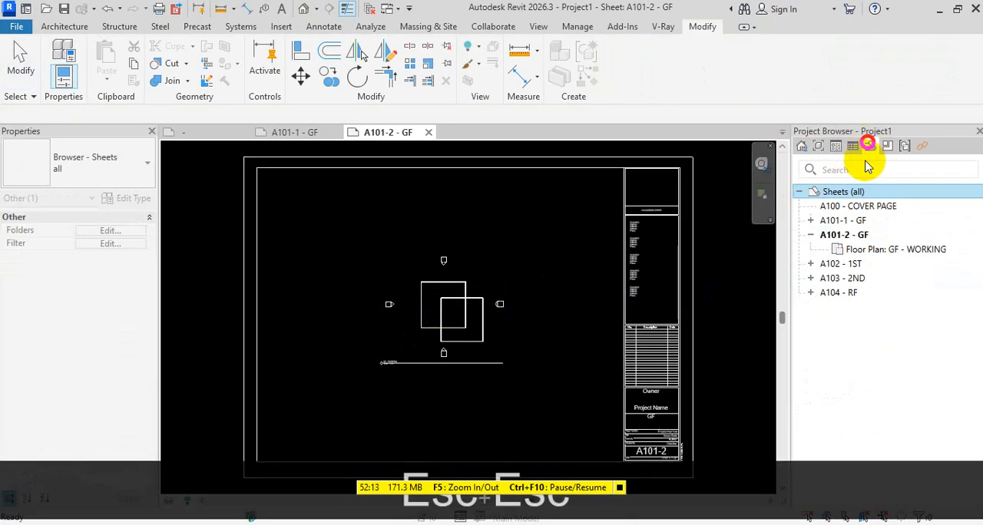
click(810, 235)
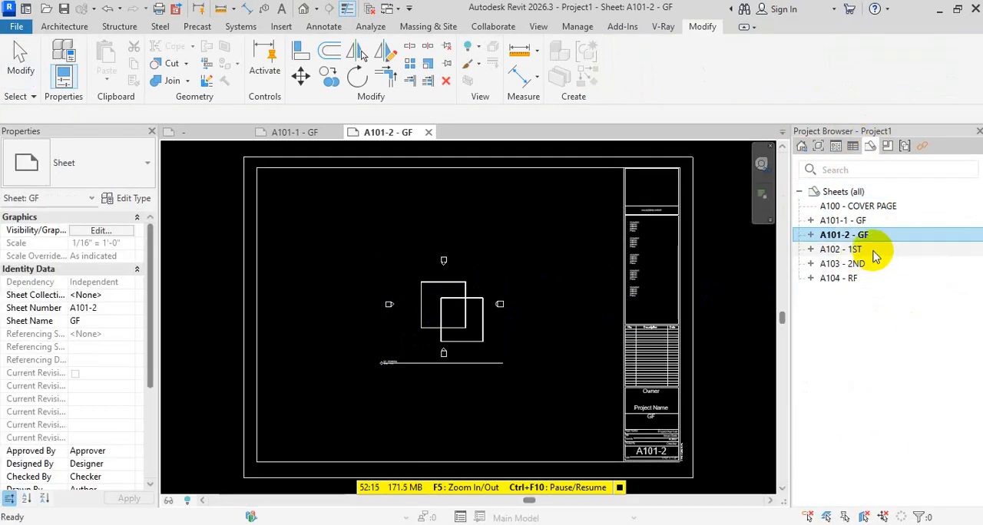
Duplicate sheet A101-2 - GF as an empty sheet
click(868, 221)
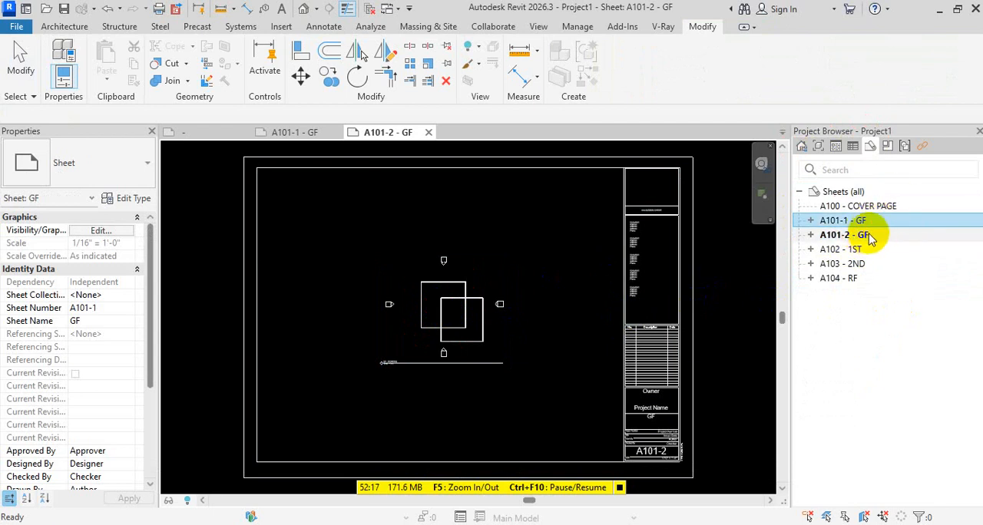
click(863, 235)
right_click(863, 235)
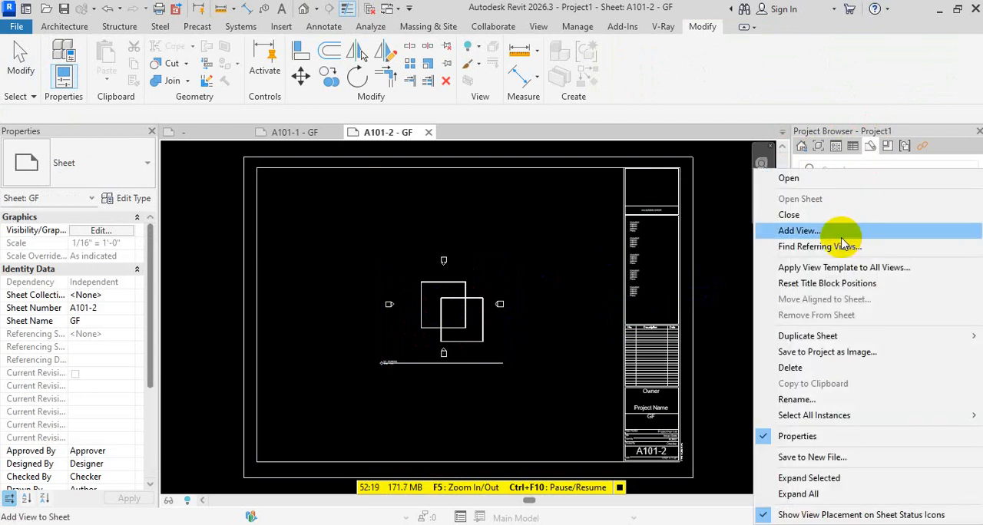
click(910, 338)
click(661, 335)
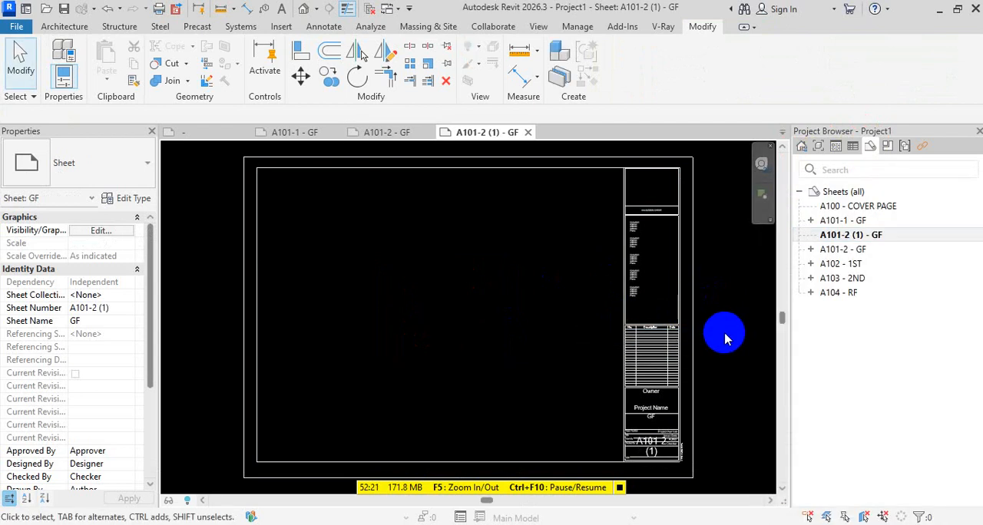
Change the sheet number of the new empty GF sheet to A101-3
click(852, 235)
key(F2)
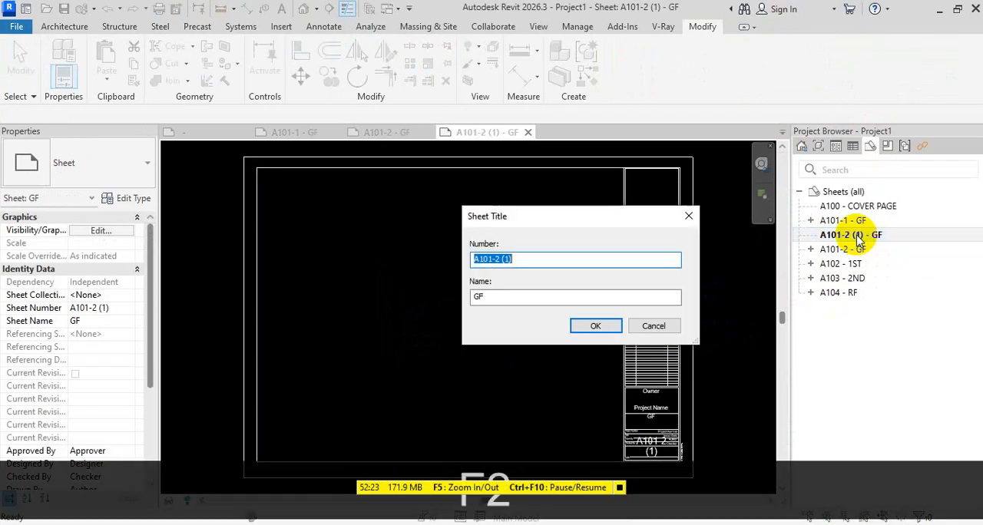
click(553, 259)
key(BackSpace)
key(BackSpace)
key(BackSpace)
key(BackSpace)
key(BackSpace)
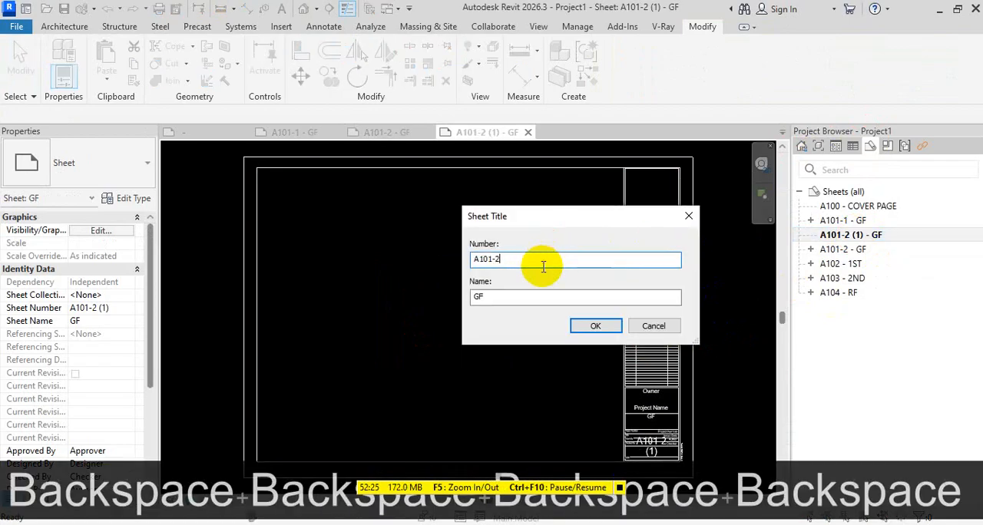
text(3)
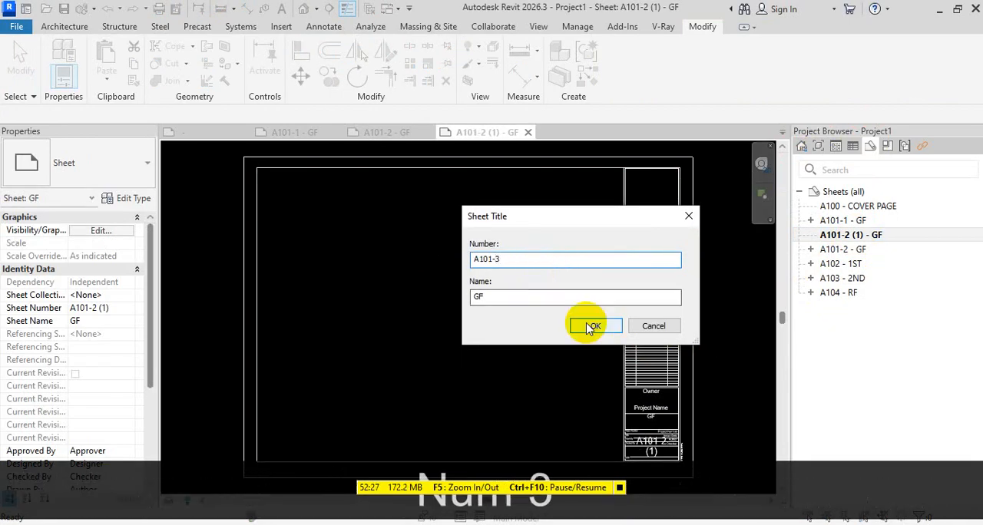
Name sheet A101-3 GF-SLAB OUTLINE and apply the new sheet title
double_click(479, 298)
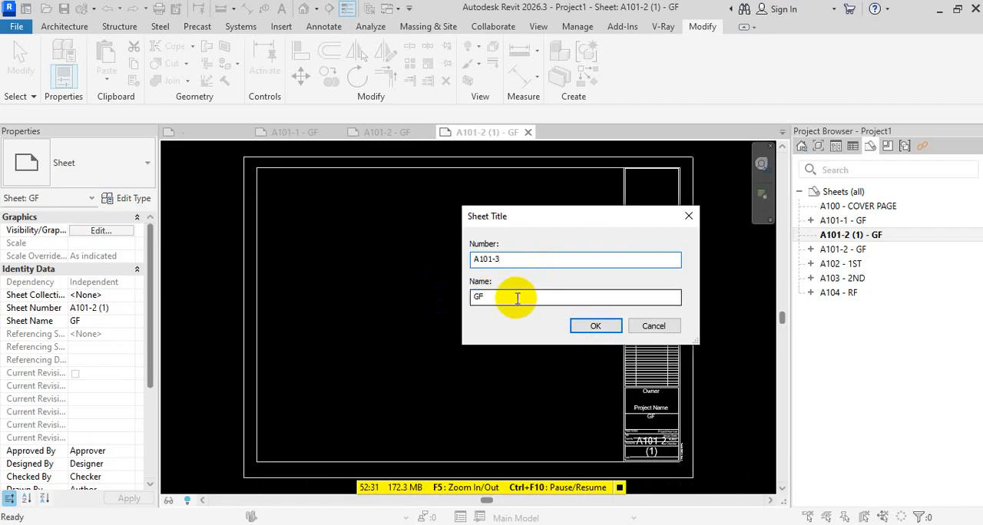
text(-)
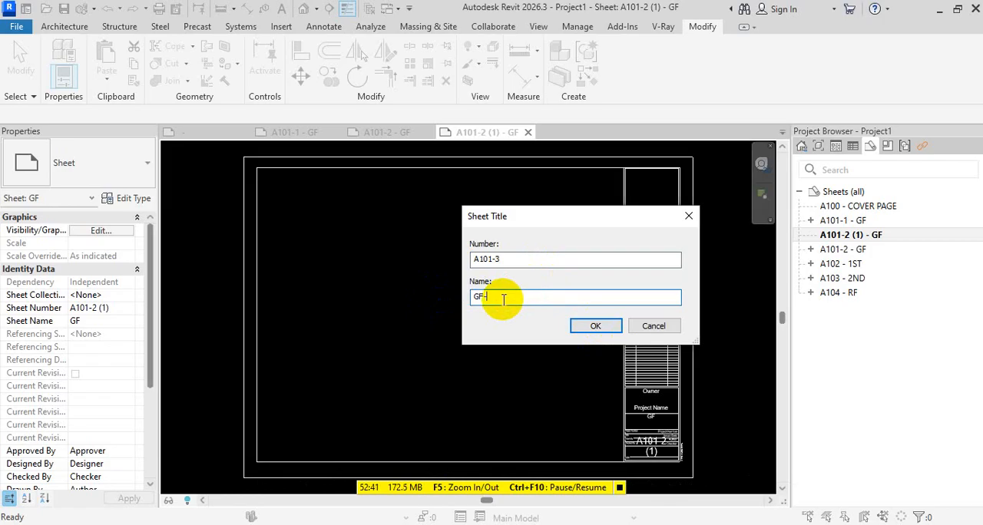
text(SLAB)
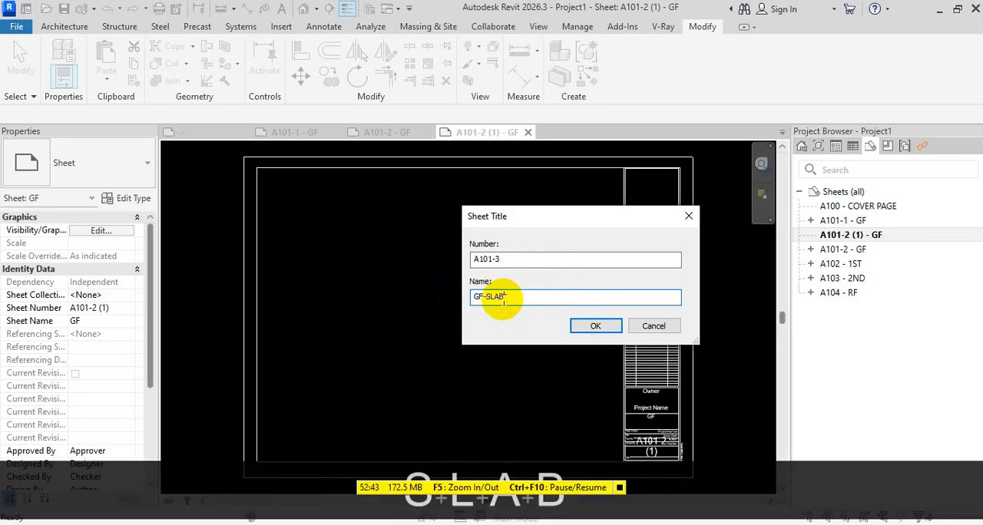
text( OUTL)
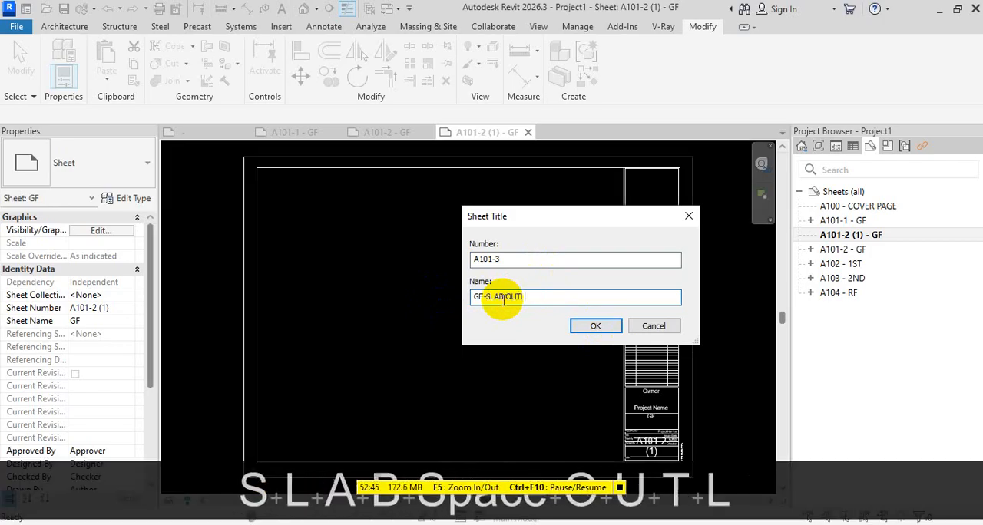
text(IN)
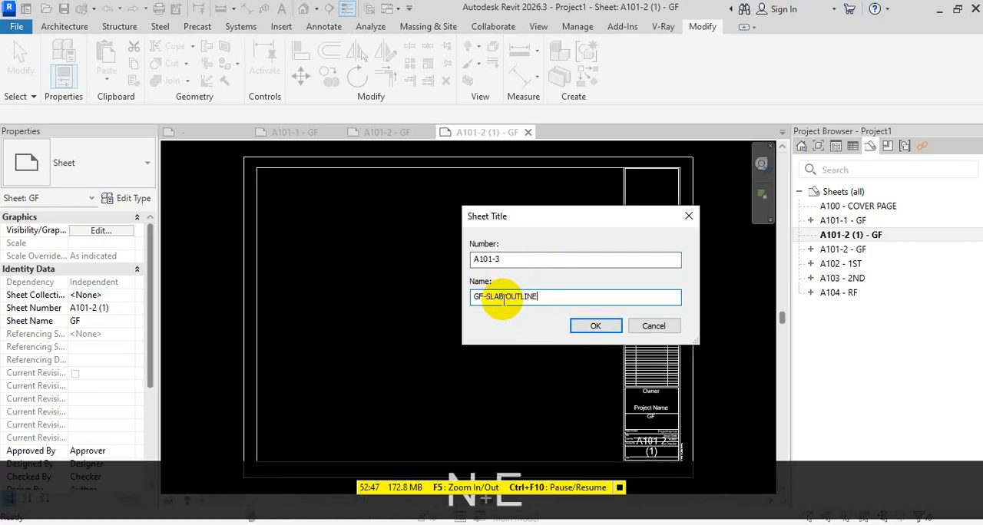
text(E)
click(591, 326)
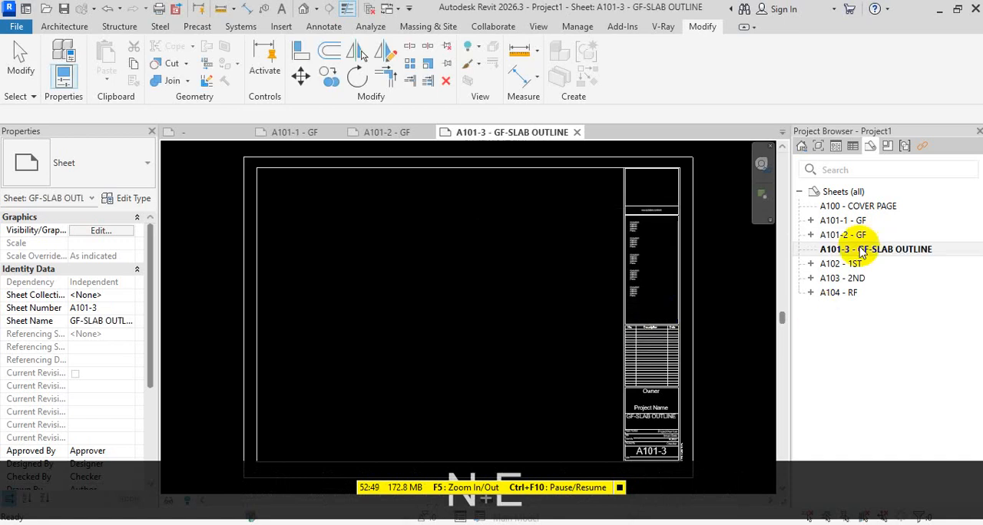
Rename sheet A101-2 to GF - WORKING, keeping its number
click(862, 235)
key(F2)
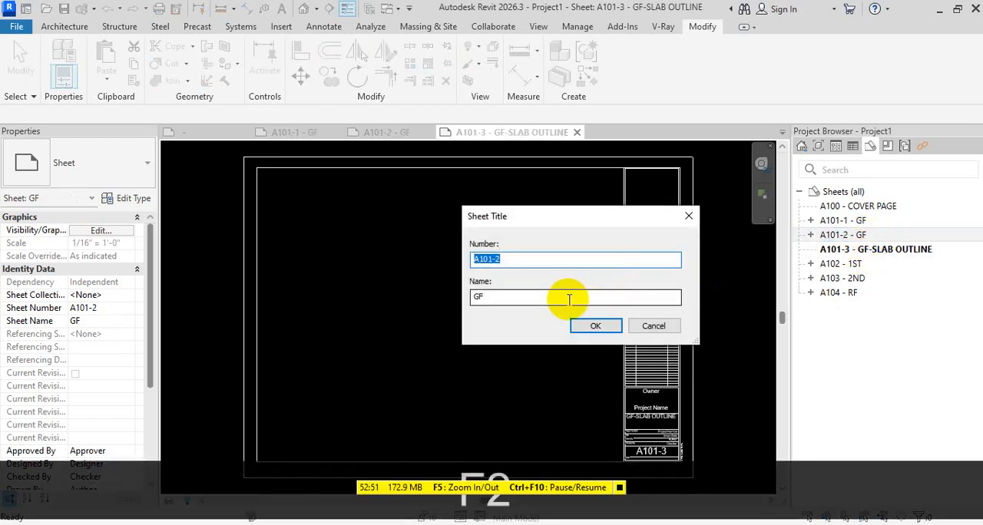
click(566, 298)
text(- )
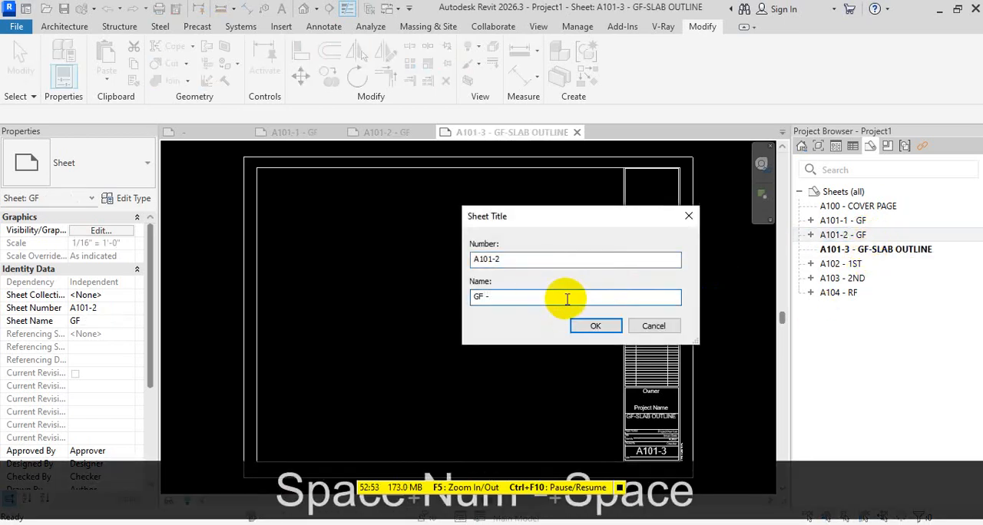
text(WORK)
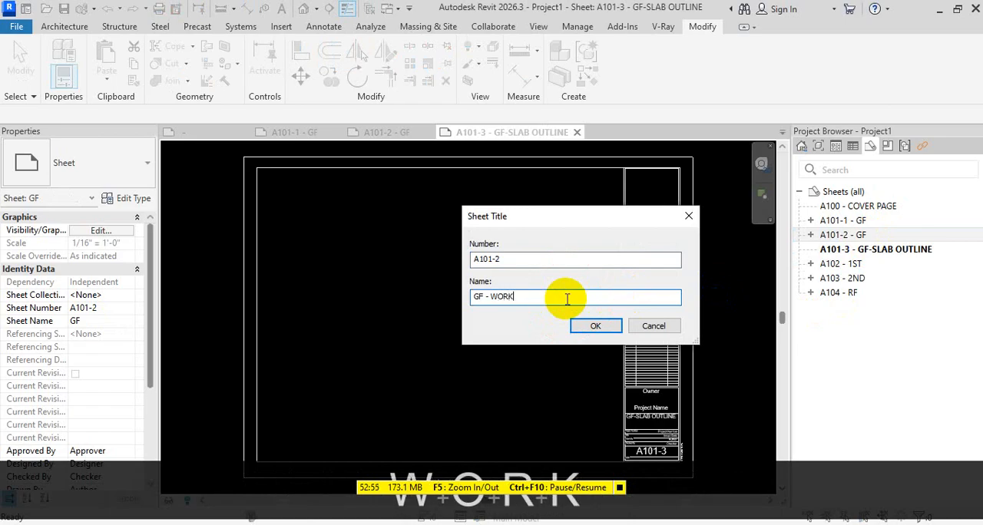
text(ING)
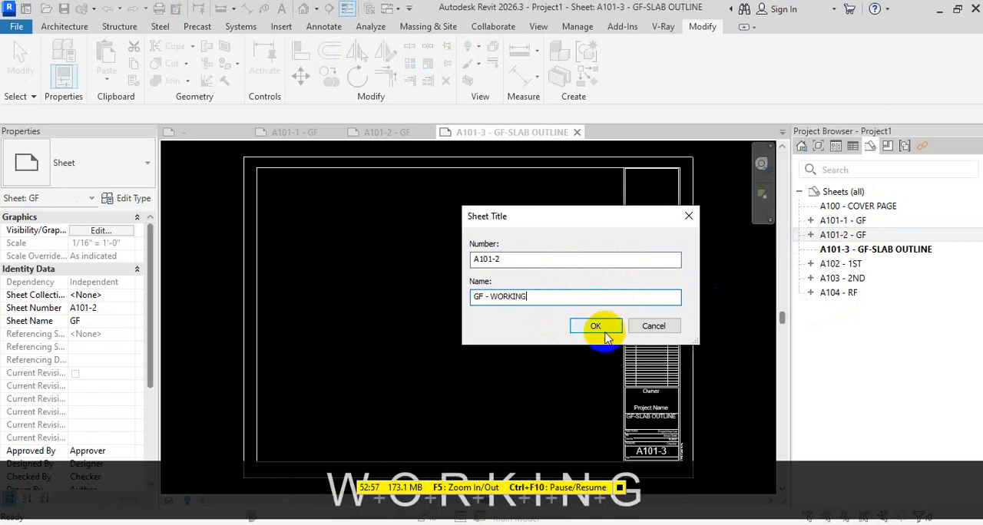
click(604, 328)
Rename sheet A101-1 to GF - PRESENTATION, keeping its number
click(887, 221)
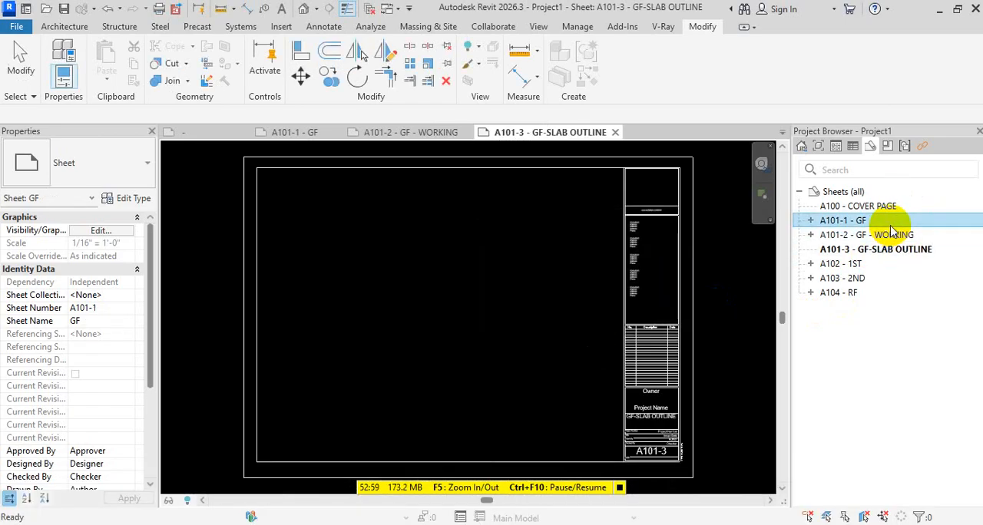
key(F2)
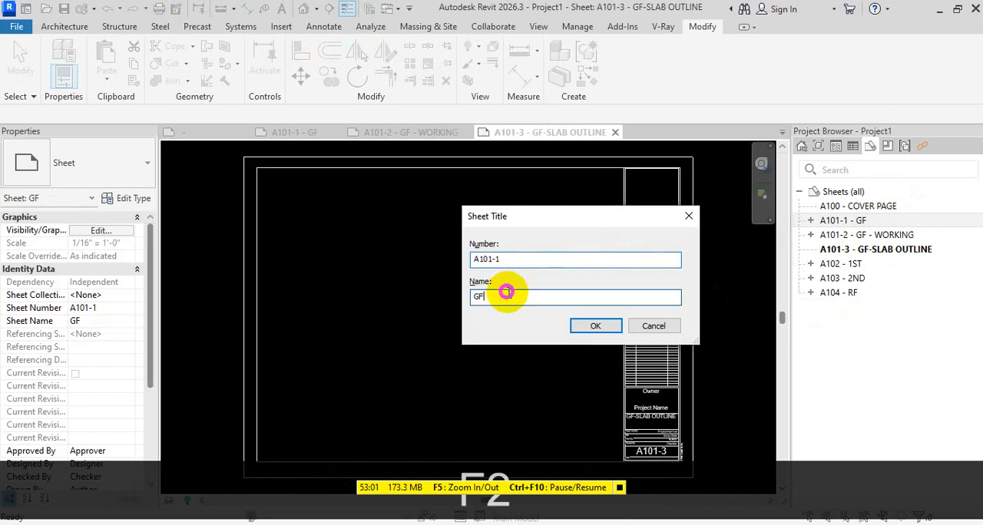
text(- PRE)
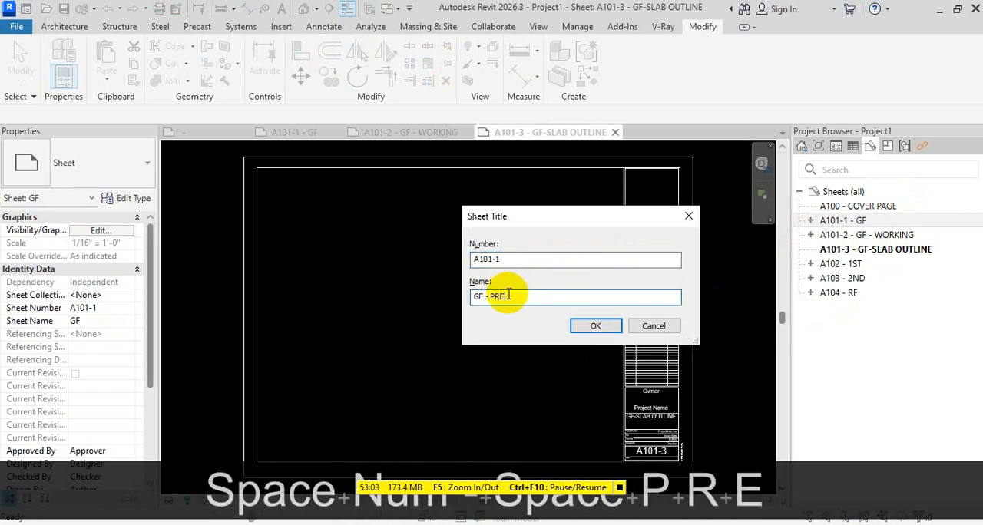
text(SENTATION)
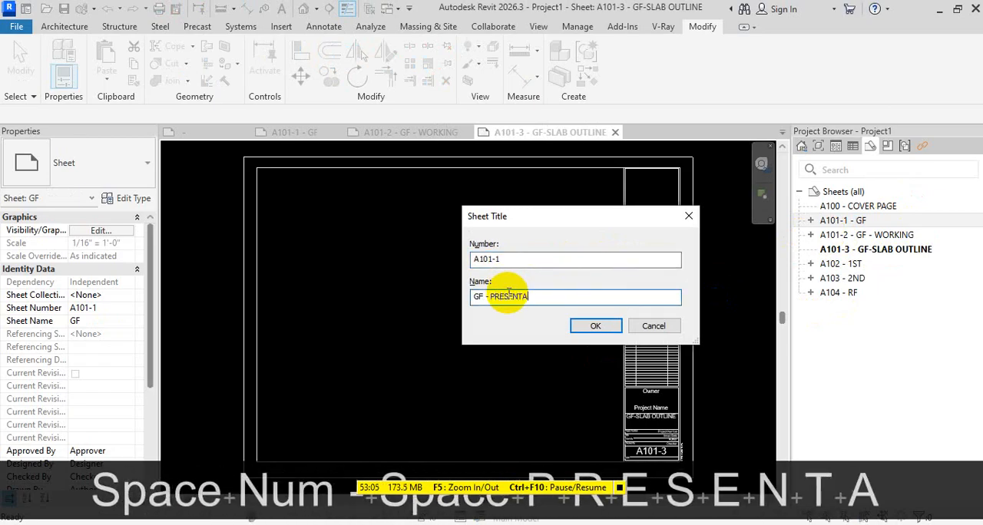
click(597, 327)
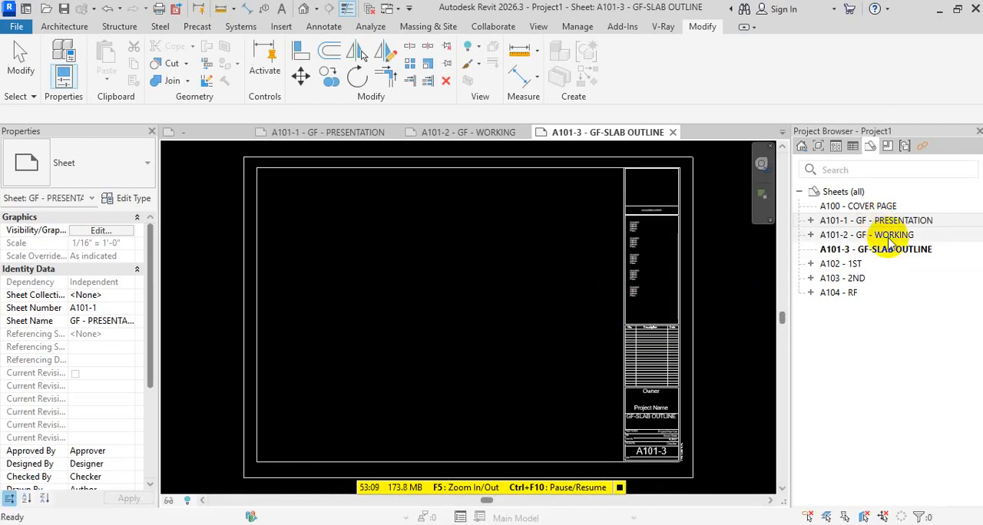
right_click(860, 192)
click(845, 198)
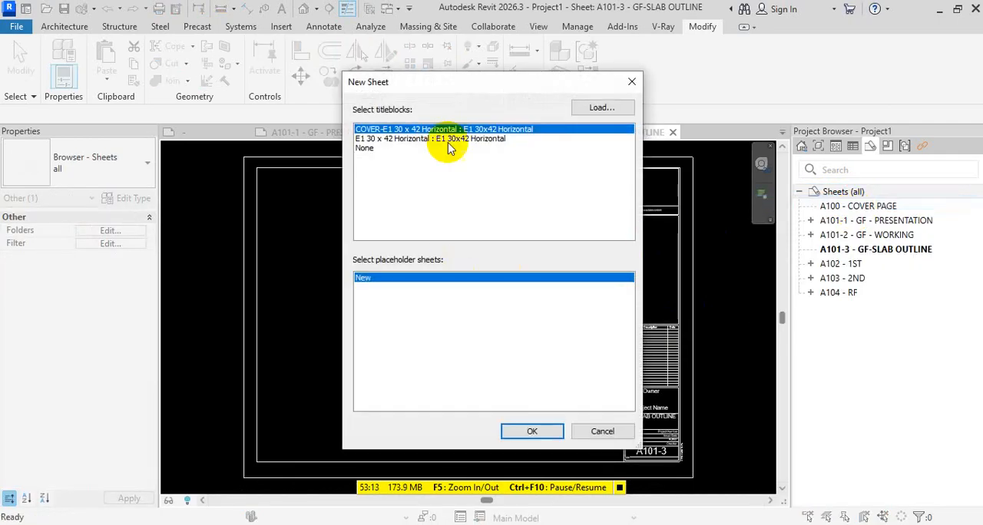
click(640, 81)
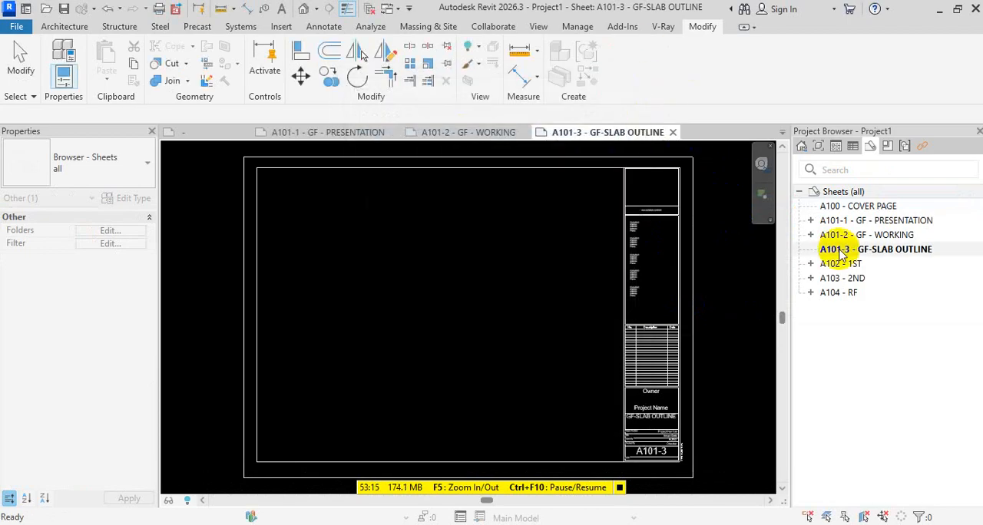
Duplicate sheet A101-3 - GF-SLAB OUTLINE as an empty sheet
click(842, 249)
right_click(852, 250)
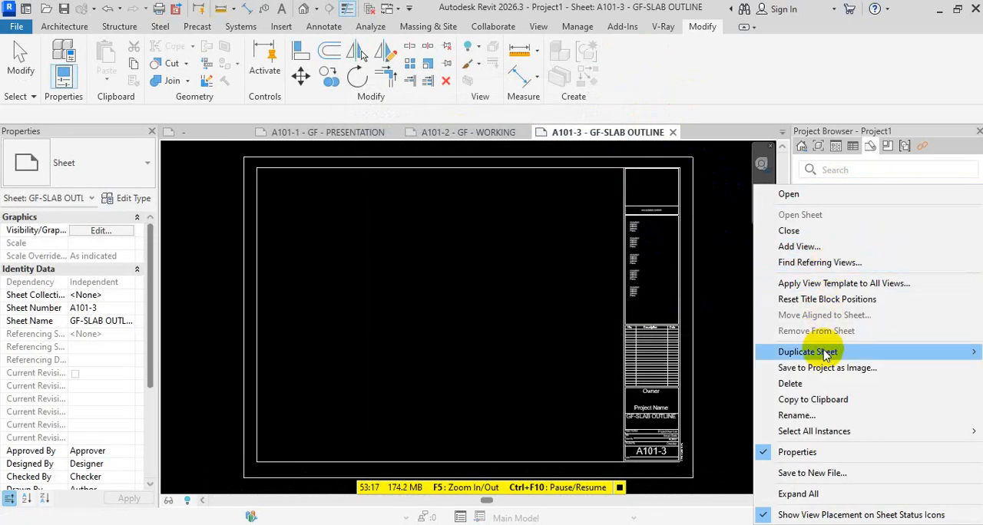
mouse_move(826, 352)
click(681, 352)
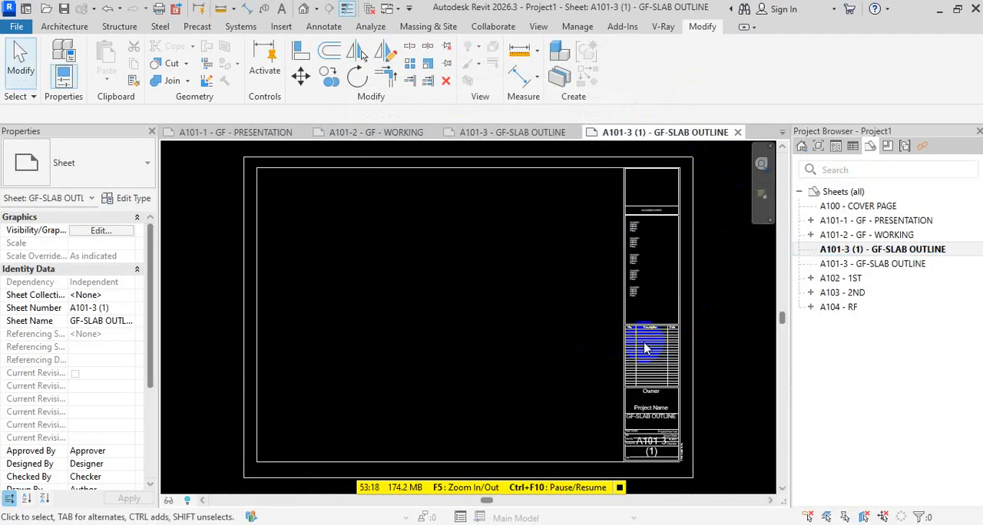
Change the sheet number of the duplicated GF-SLAB OUTLINE sheet to A101-4
click(906, 249)
key(F2)
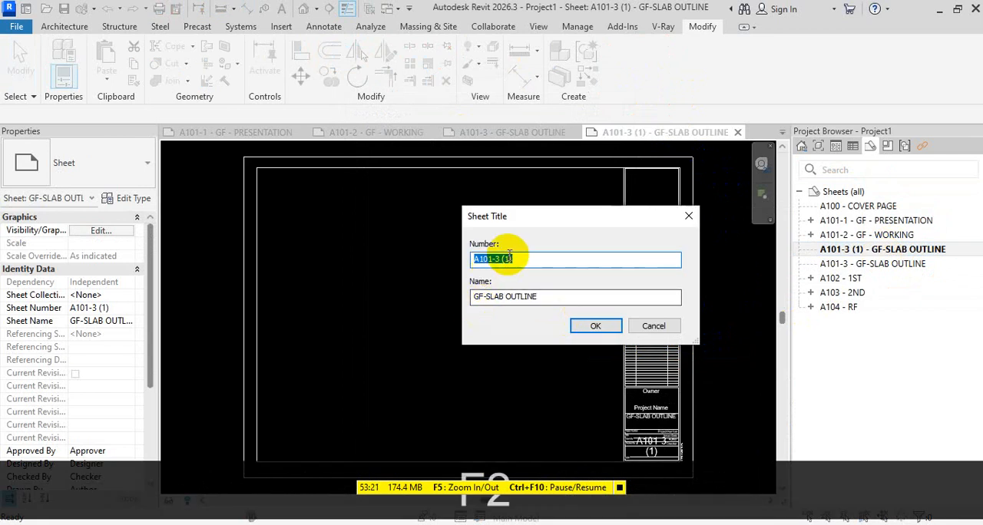
key(BackSpace)
key(BackSpace)
key(BackSpace)
key(BackSpace)
key(BackSpace)
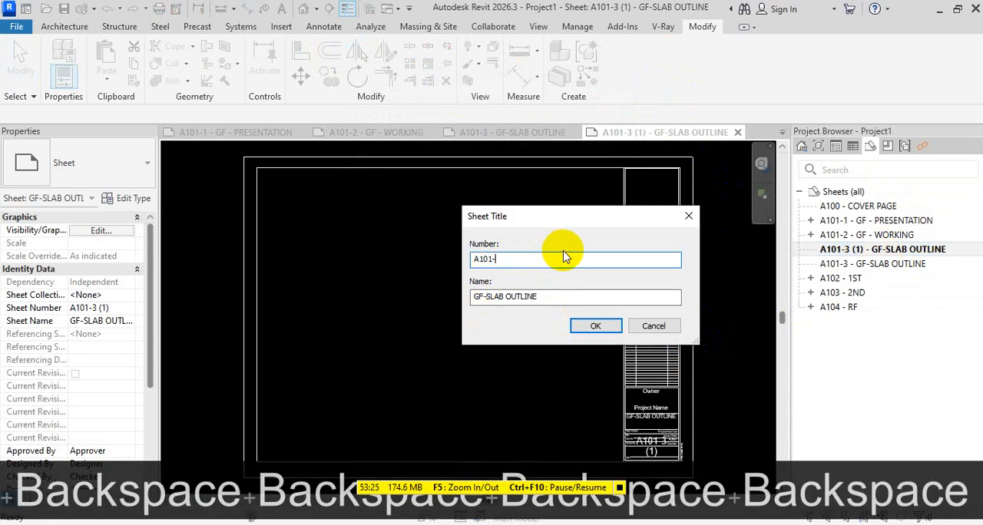
text(4)
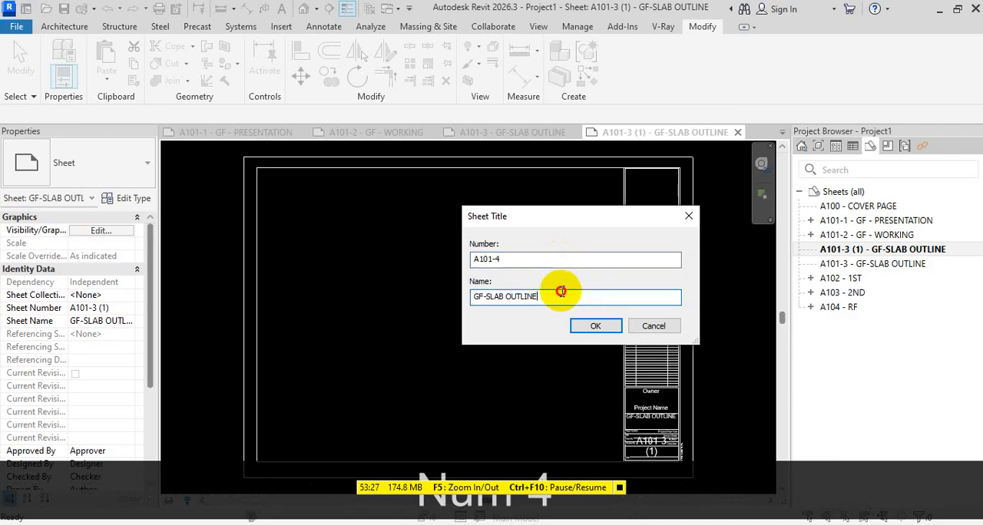
Replace the name of sheet A101-4 with GF-FALSE LIMTEL SUNSHADE and apply the new sheet title
drag(560, 292, 489, 295)
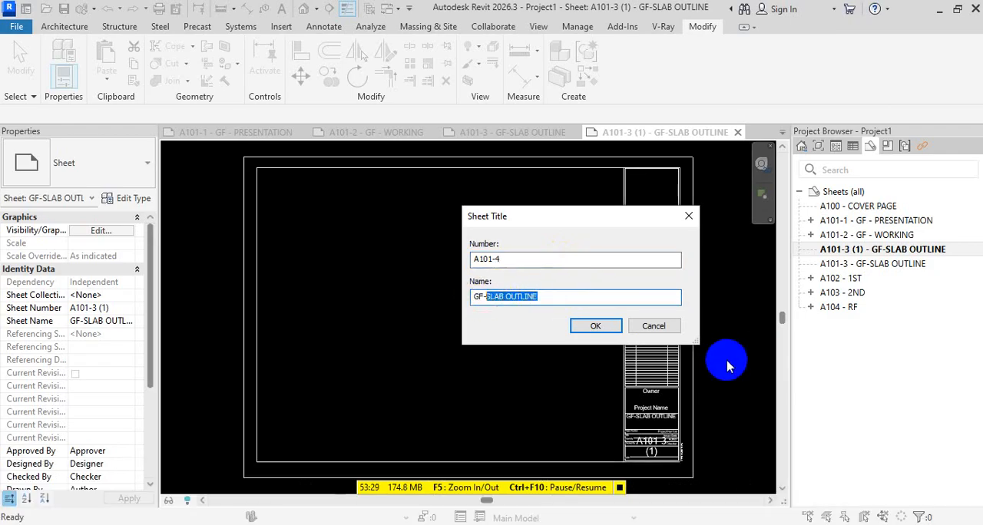
text(F-F)
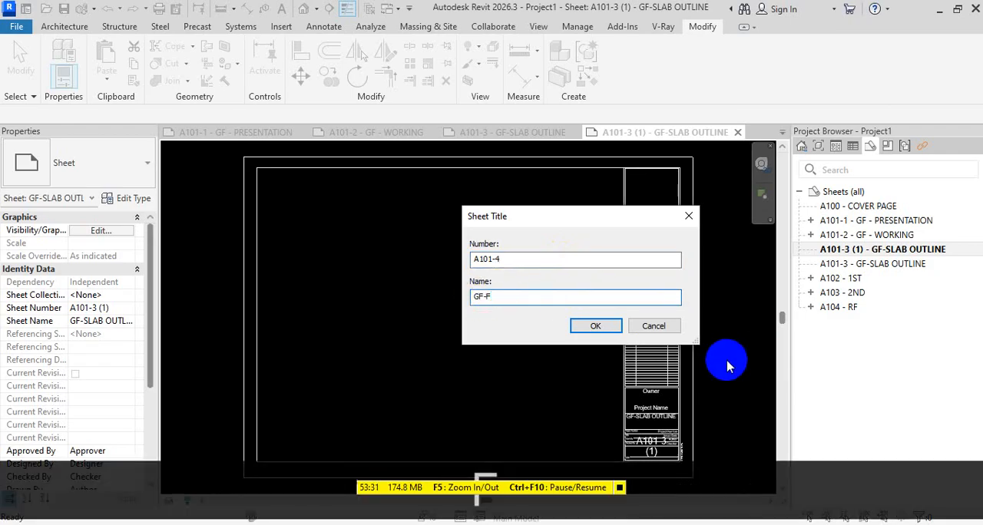
text(ALSE LI)
text(M)
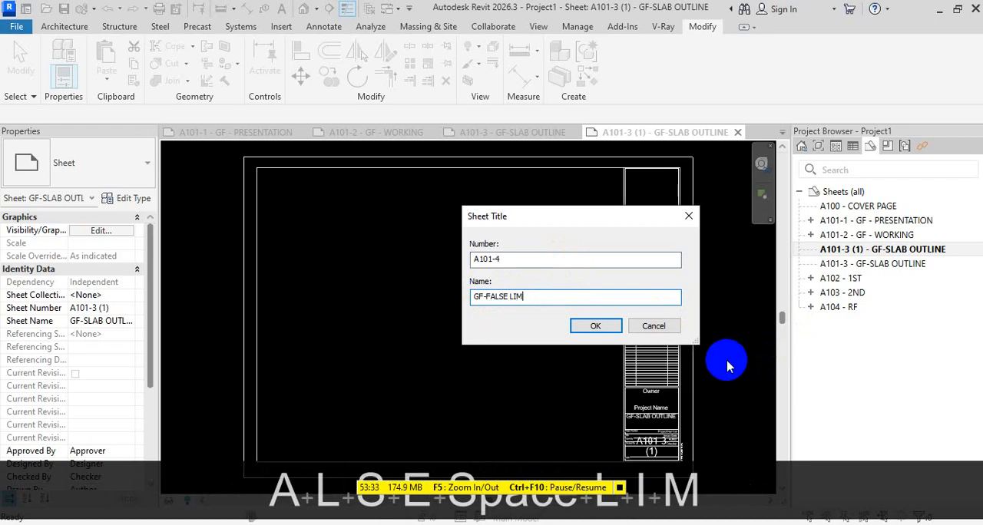
text(TEL SUNSHADE)
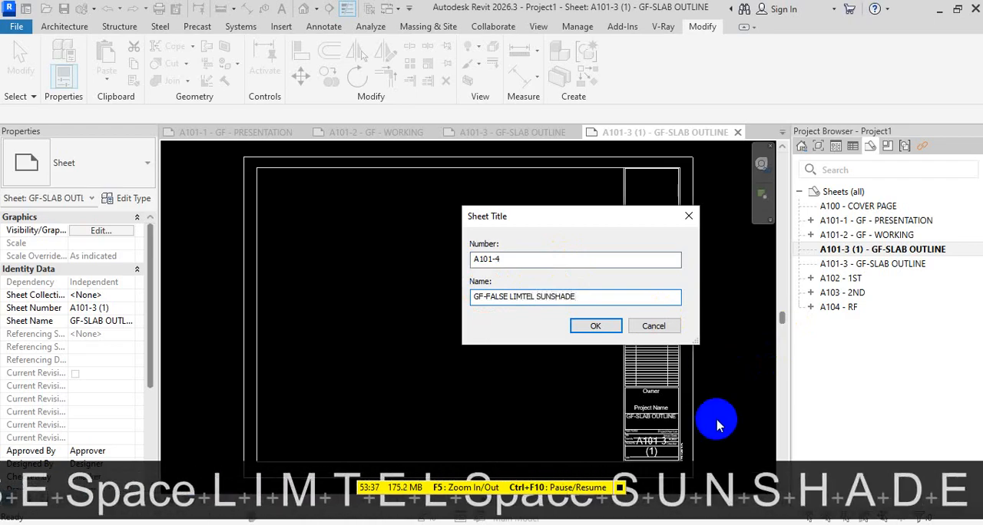
click(595, 325)
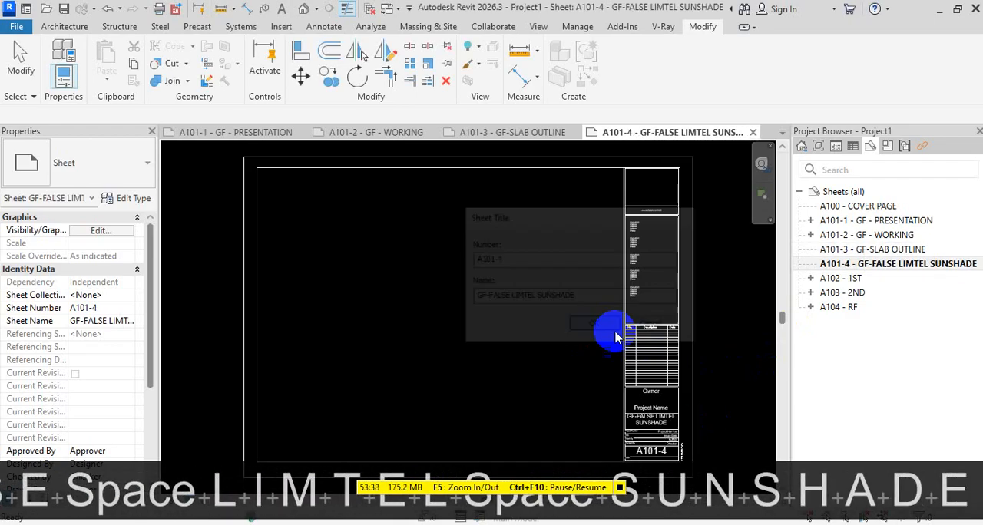
Place the GF - FALSE LINTEL SUNSHADE floor plan on sheet A101-4
click(818, 146)
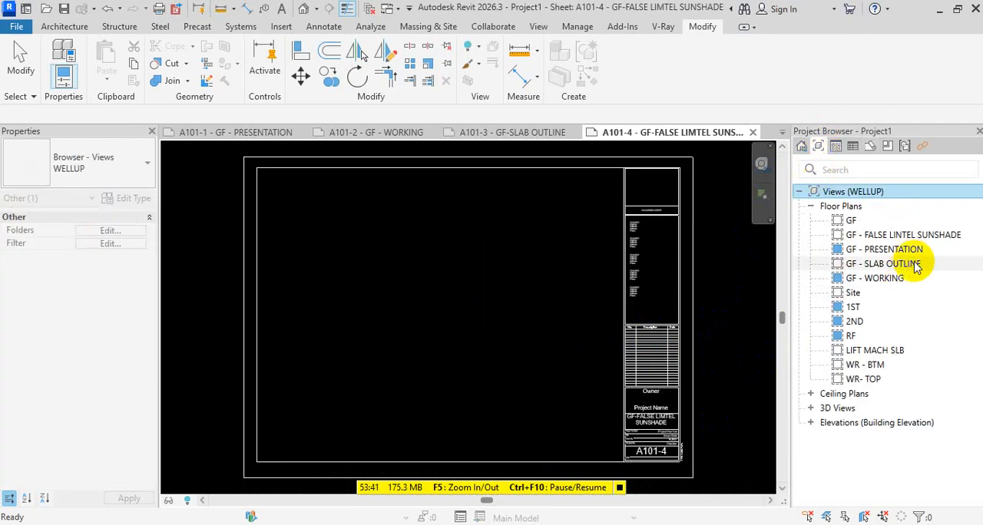
drag(899, 235, 431, 316)
key(Escape)
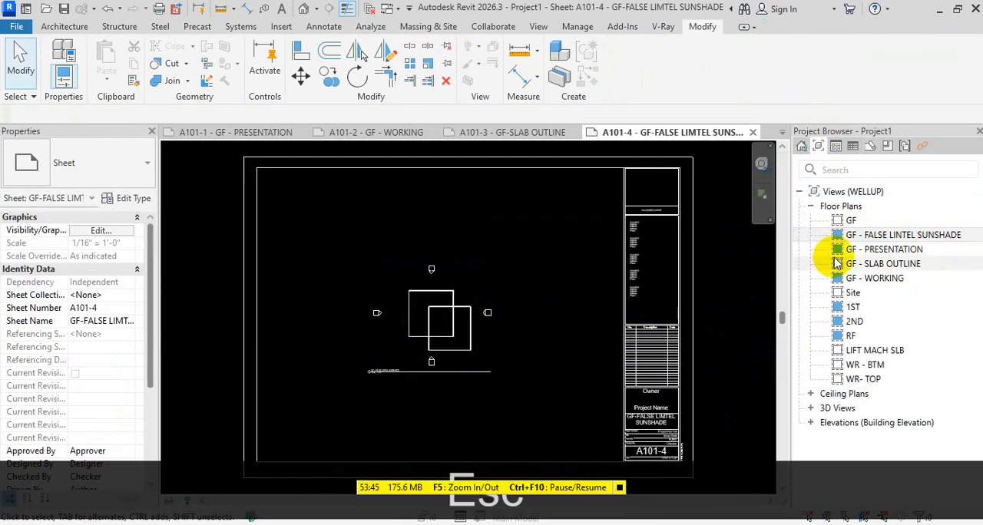
Open sheet A101-3 - GF-SLAB OUTLINE and place the GF - SLAB OUTLINE floor plan on it
click(853, 147)
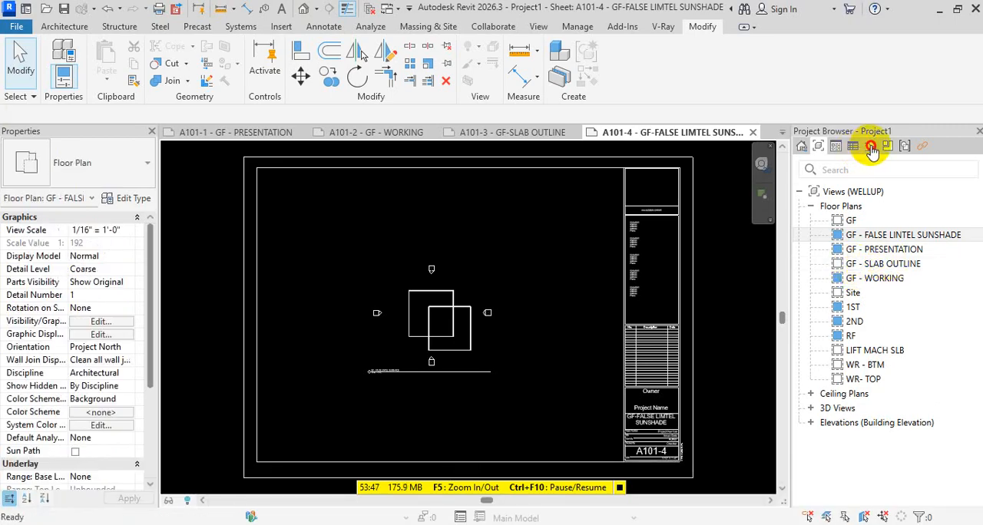
double_click(883, 250)
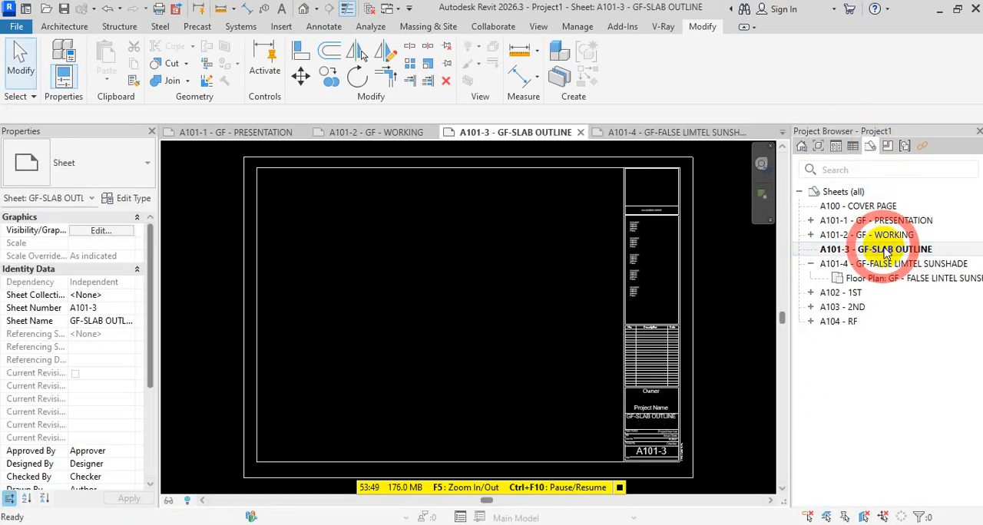
click(820, 147)
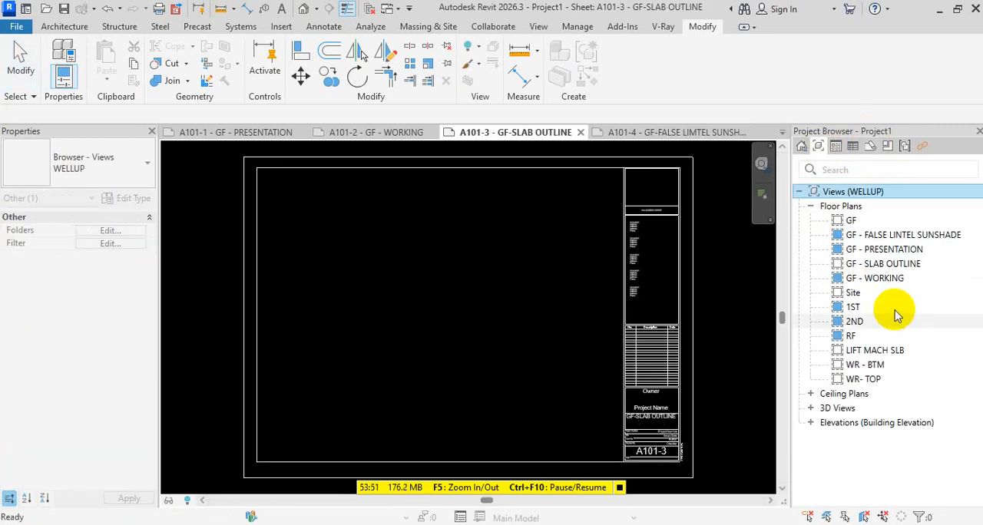
drag(883, 265, 450, 314)
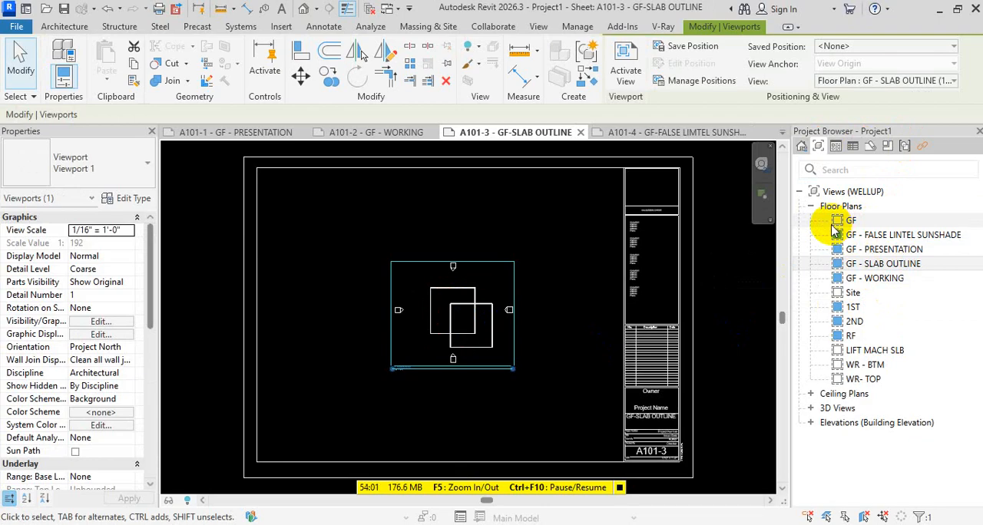
key(Escape)
key(Escape)
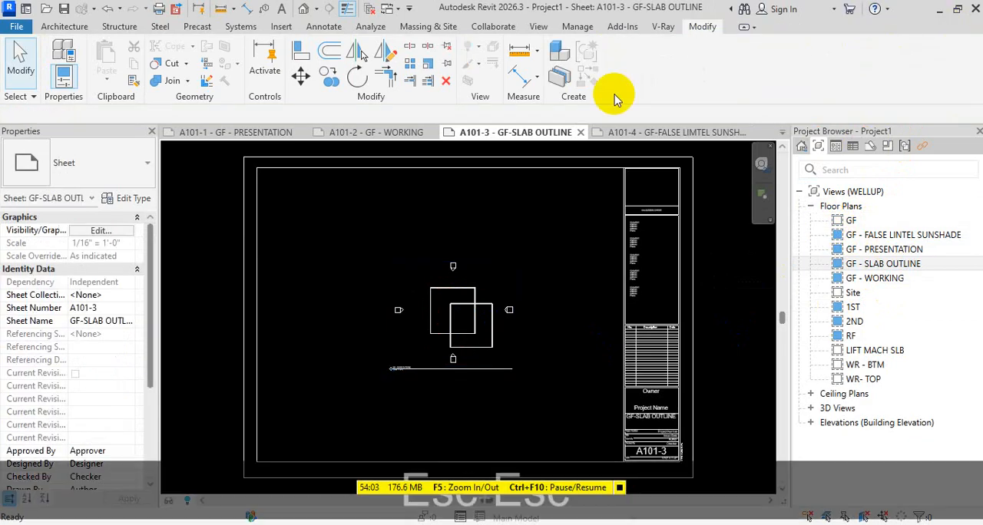
Collapse the A101-3 and A101-4 entries in the sheet list and close all inactive views
click(874, 149)
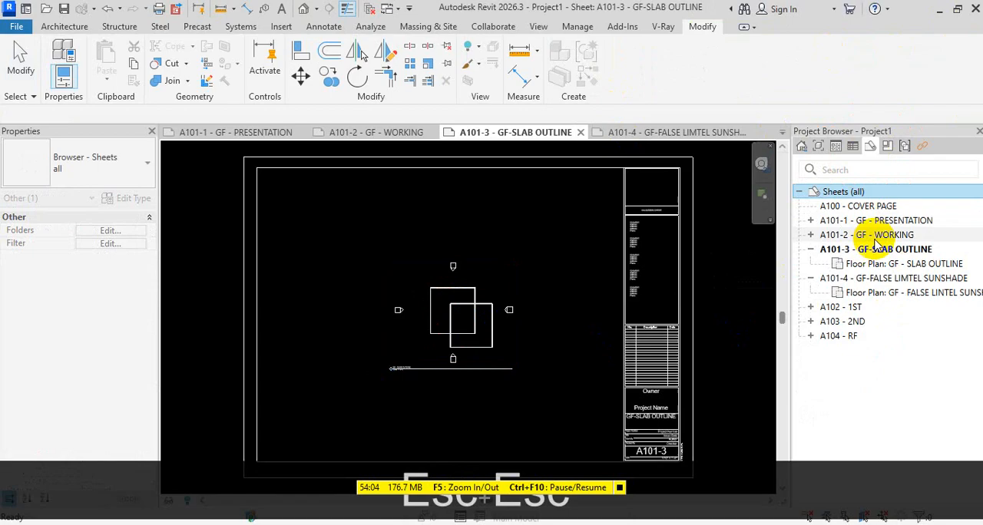
click(811, 249)
click(810, 264)
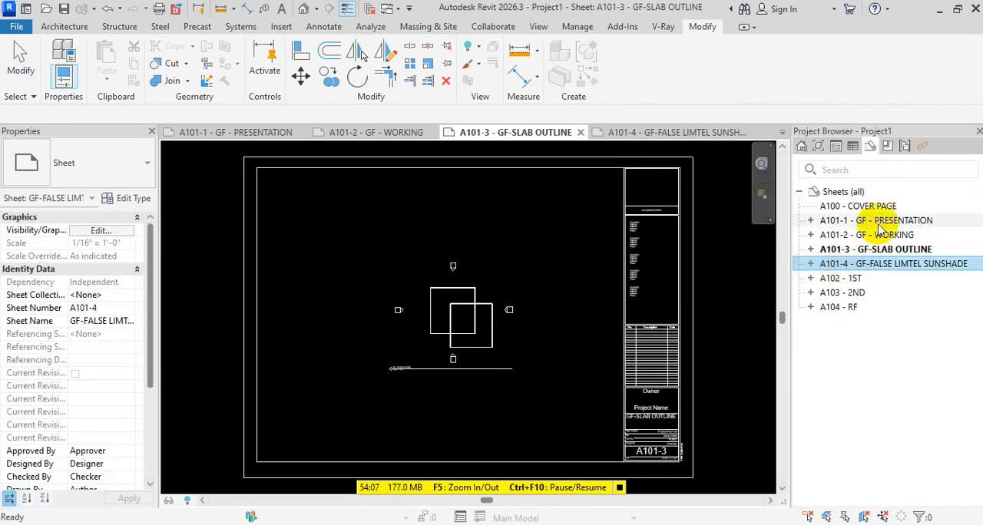
click(875, 281)
click(860, 293)
click(860, 307)
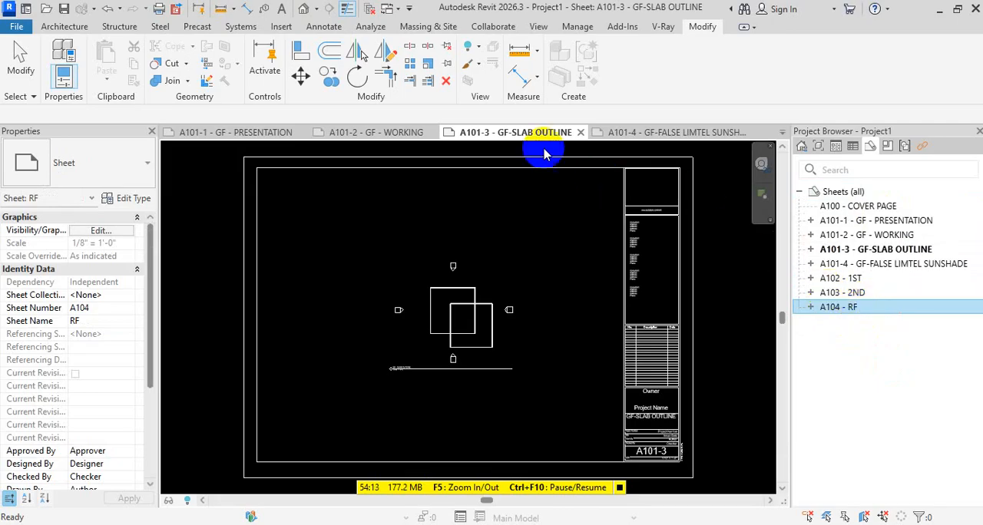
click(366, 9)
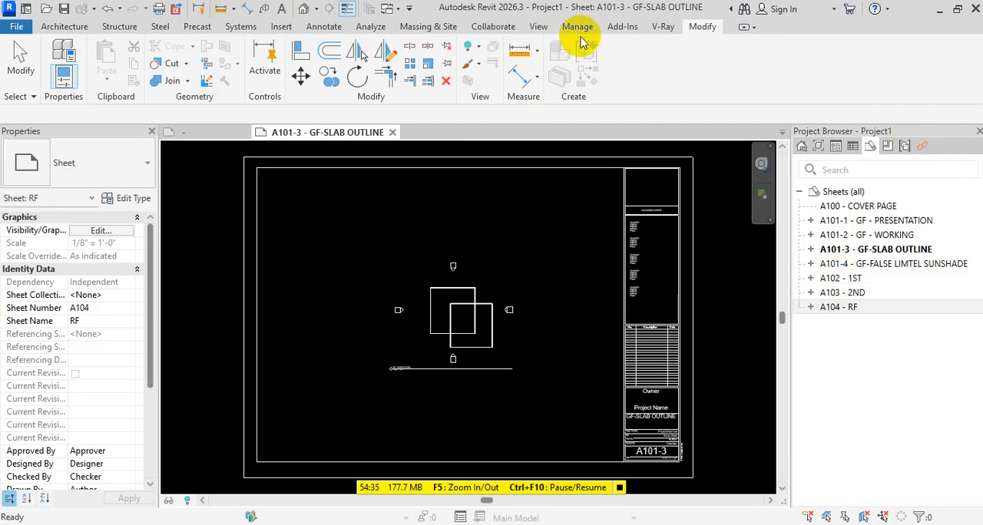
Create a new View List schedule containing the Sheet Name and Sheet Number fields
click(852, 146)
right_click(847, 197)
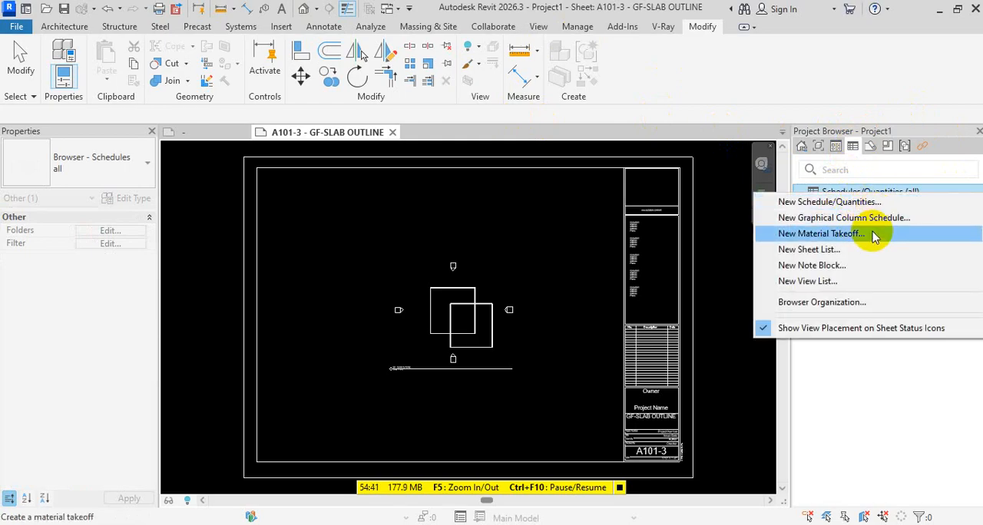
click(835, 283)
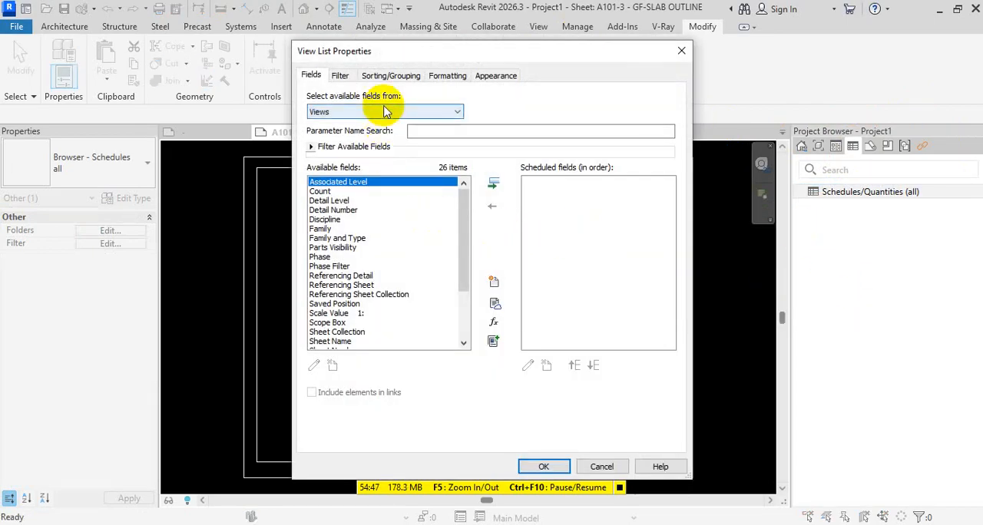
click(445, 131)
text(SF)
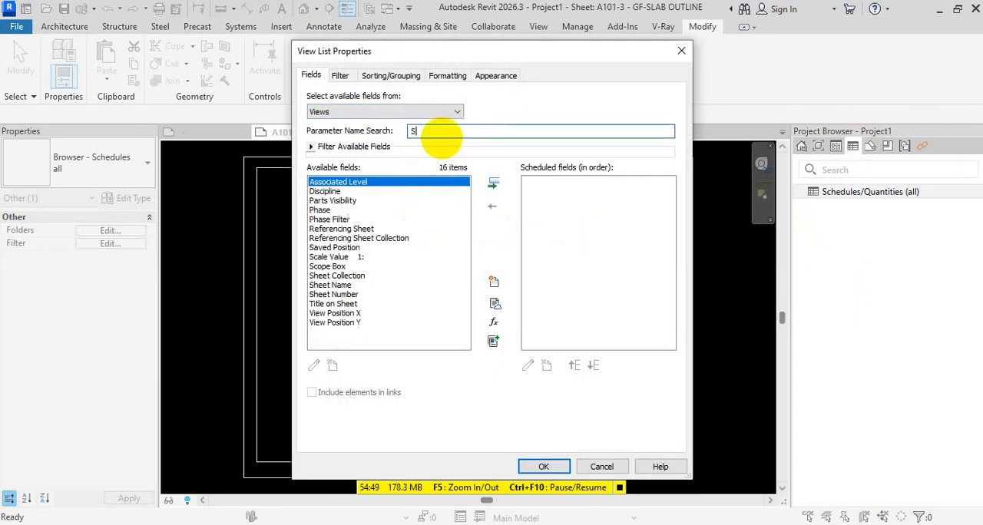
key(BackSpace)
key(BackSpace)
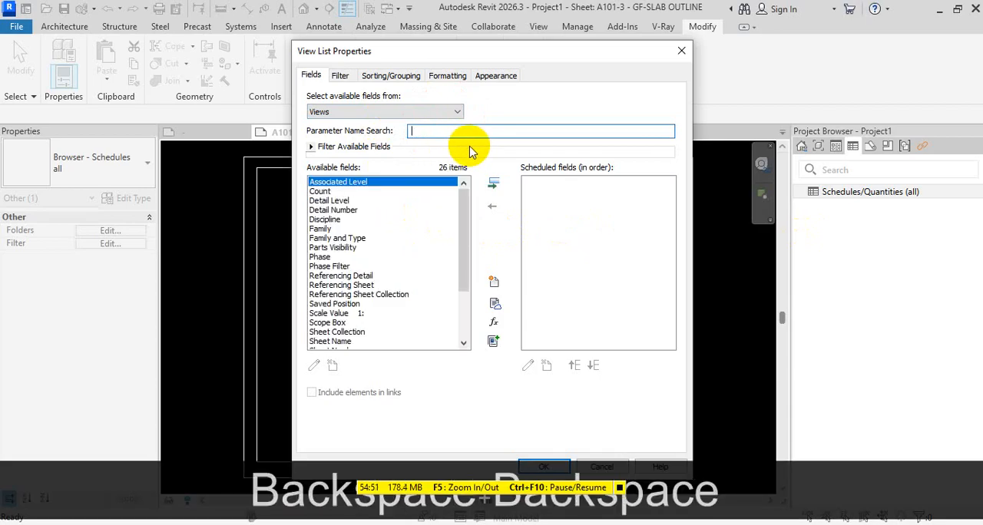
text(SHEET)
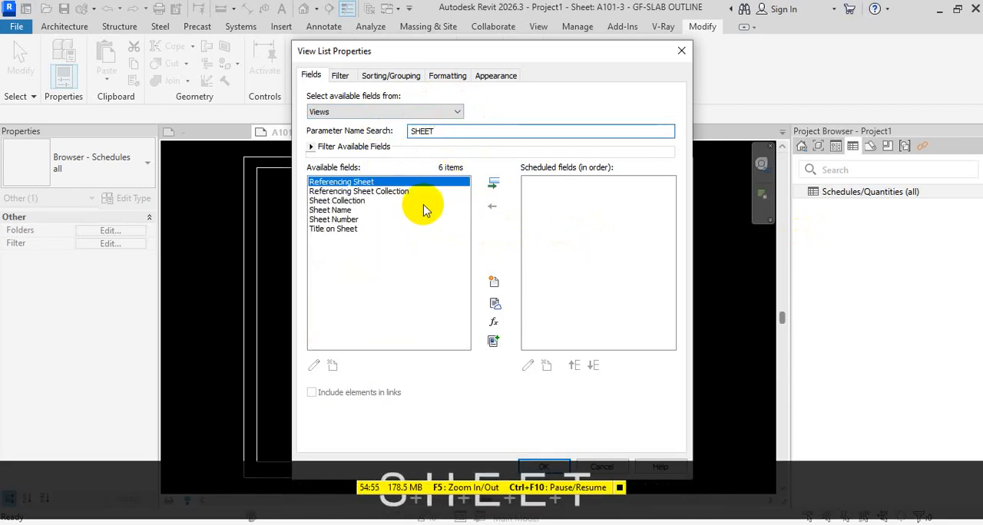
click(358, 210)
click(492, 189)
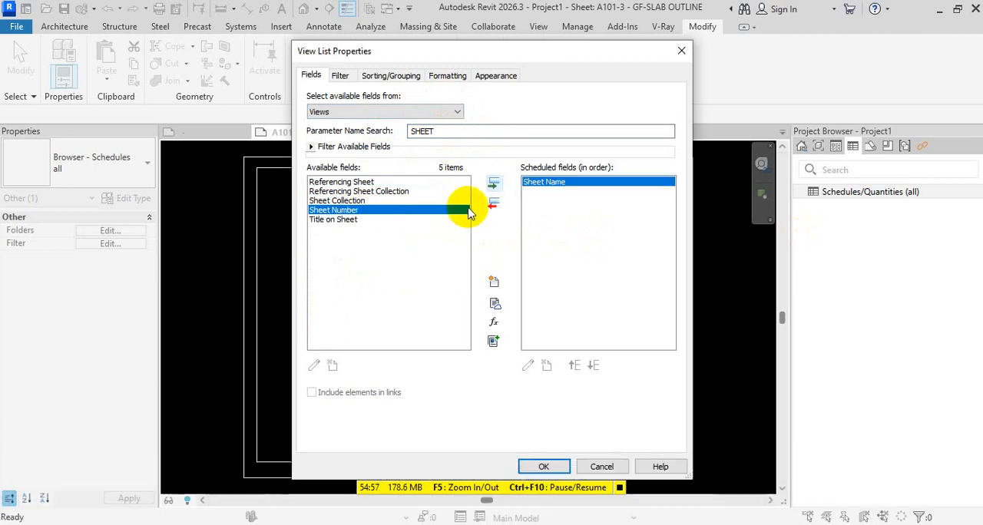
click(494, 186)
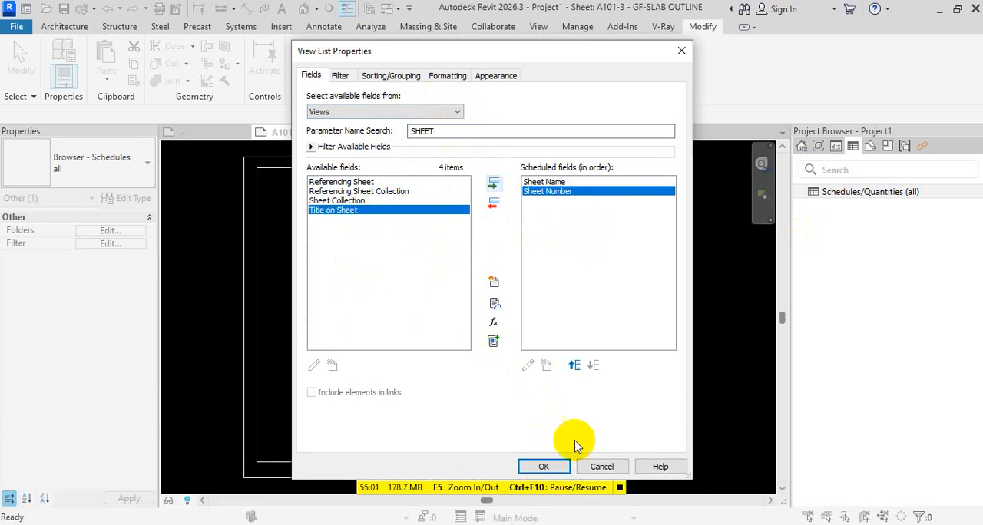
click(545, 466)
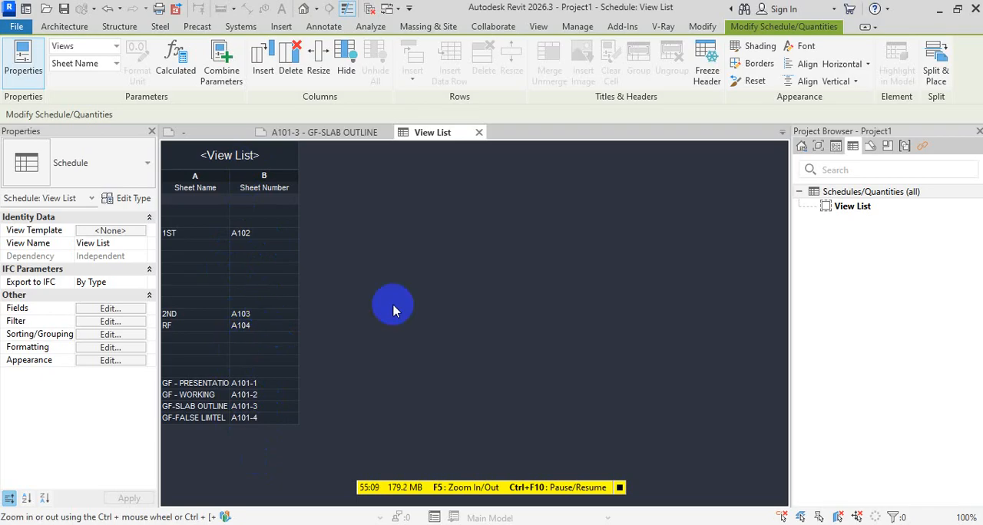
click(110, 308)
click(568, 191)
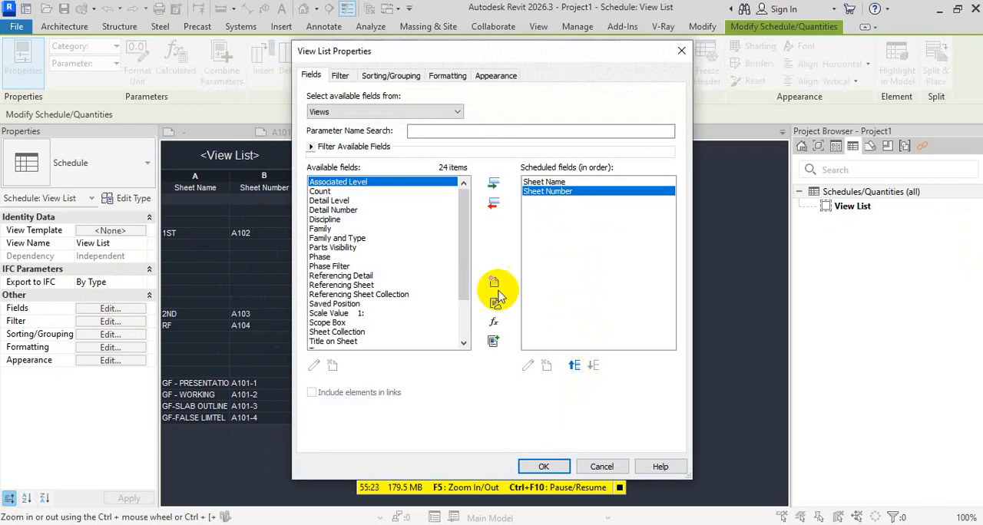
key(Escape)
Sort the View List by Sheet Number in ascending order
click(109, 323)
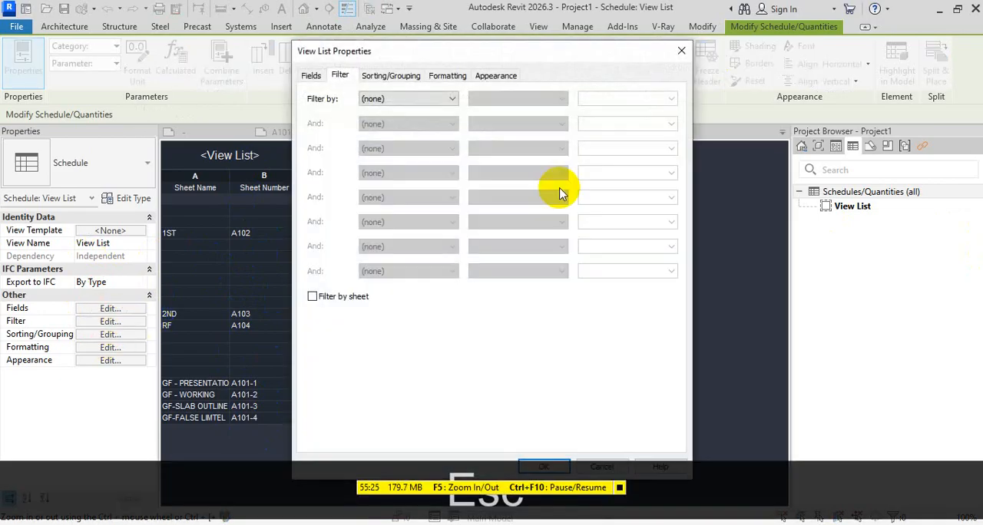
click(391, 75)
click(426, 98)
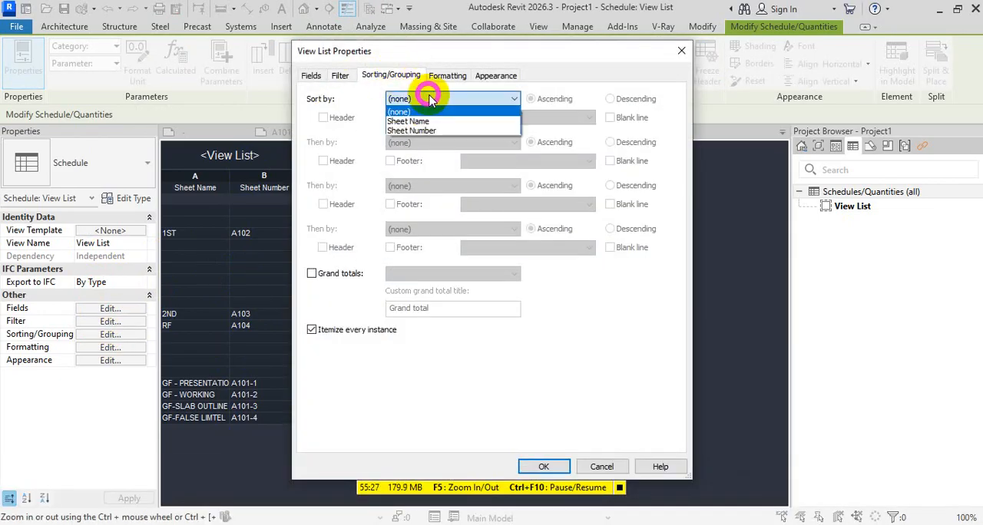
click(437, 130)
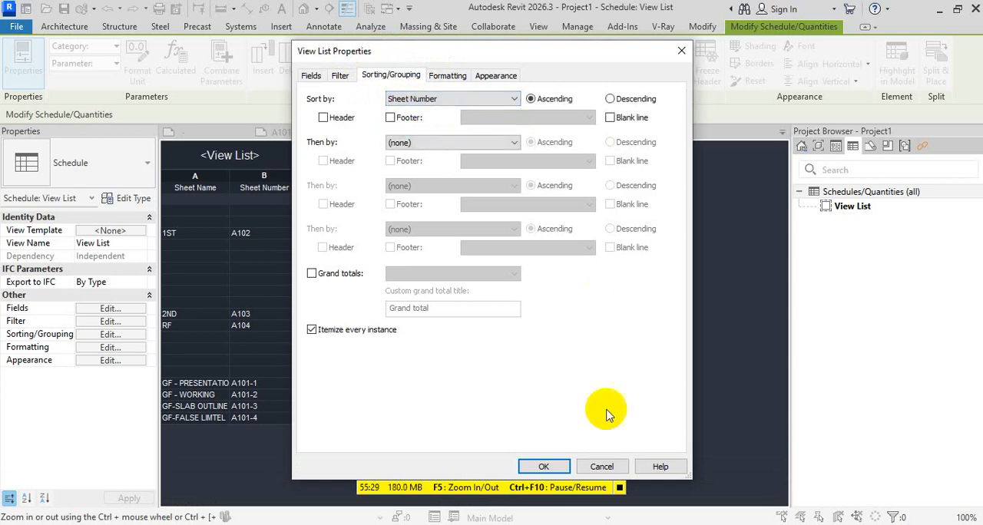
click(543, 467)
key(Escape)
key(Escape)
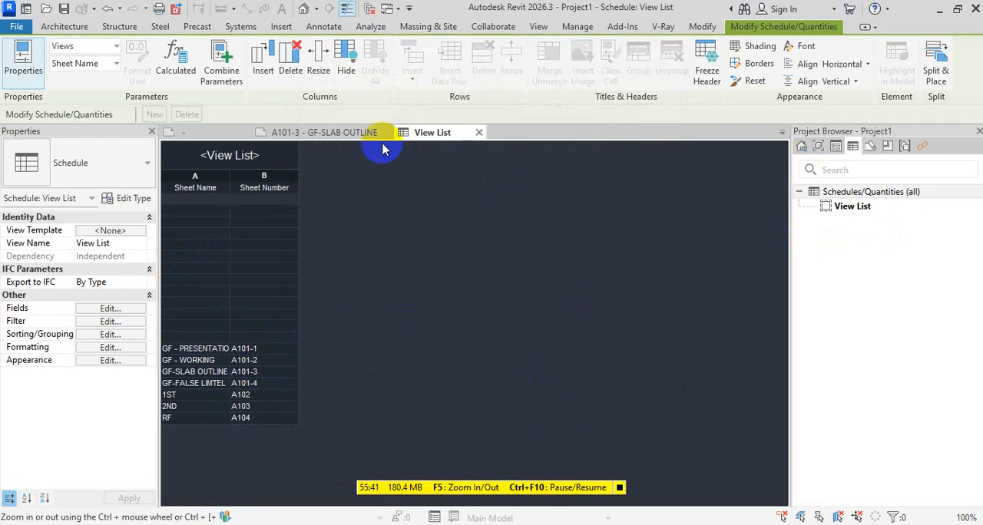
Examine the COVER-E1 30 x 42 Horizontal title block family and its sheet entry, and return to the View List
click(350, 133)
click(222, 132)
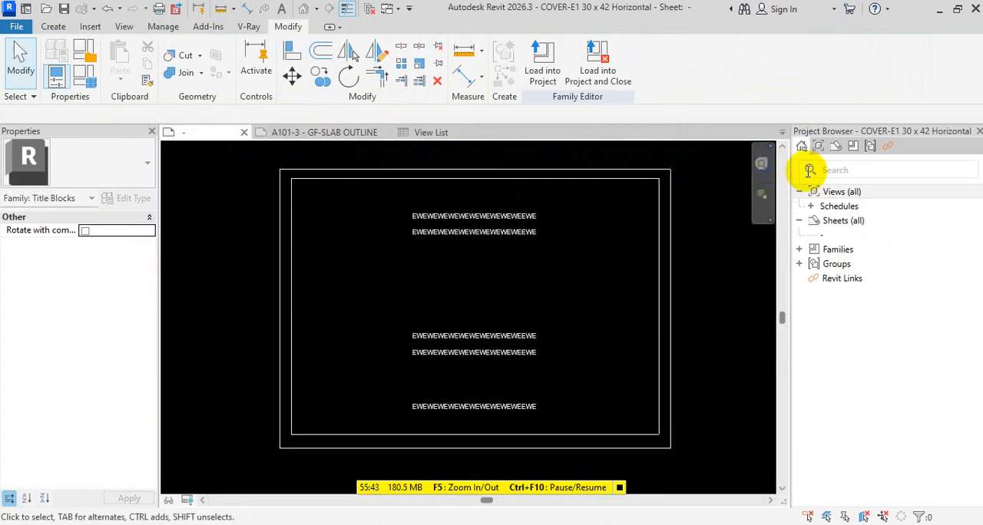
click(852, 147)
click(836, 146)
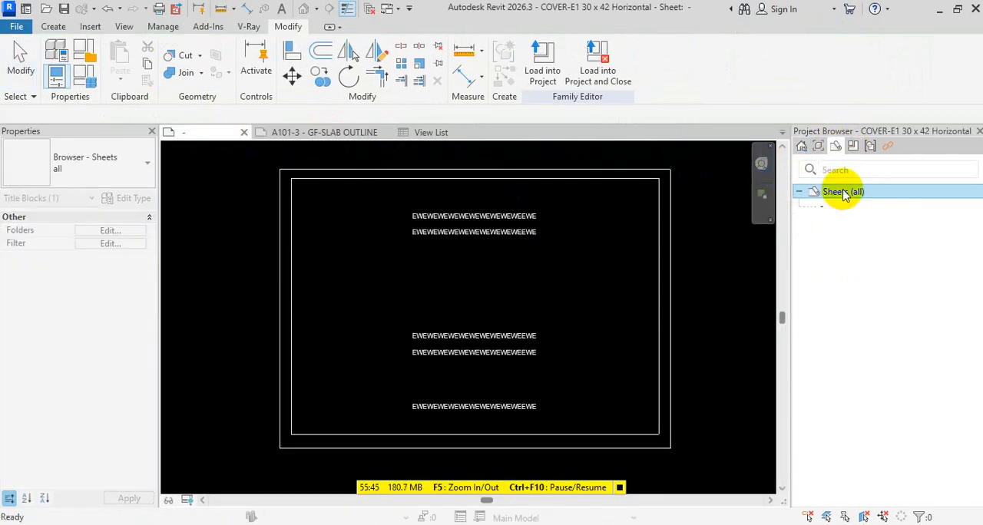
click(823, 207)
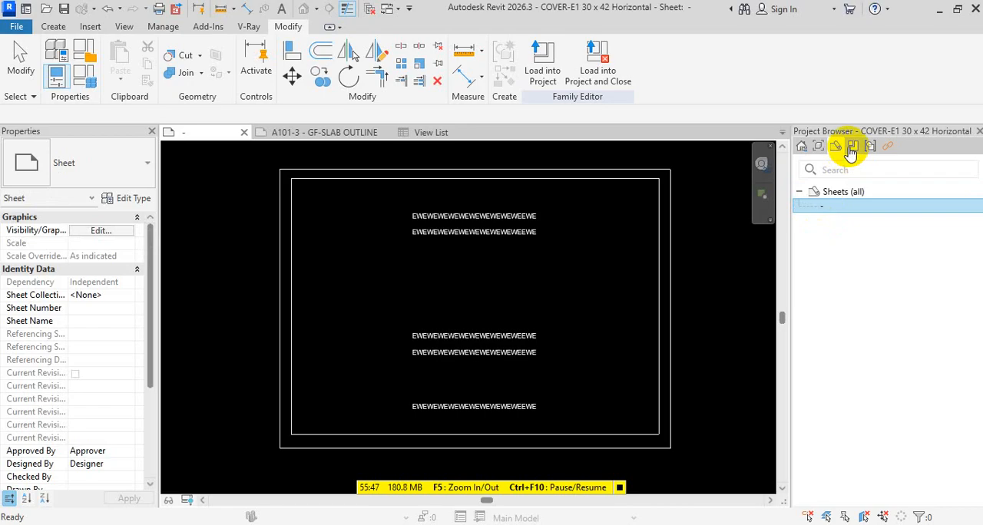
click(799, 191)
scroll(532, 234, down, 2)
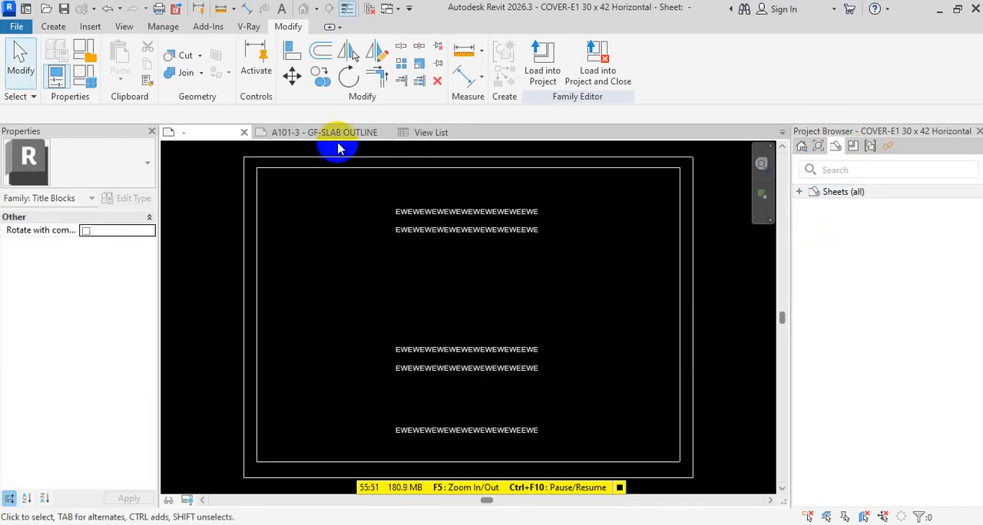
click(322, 133)
click(467, 132)
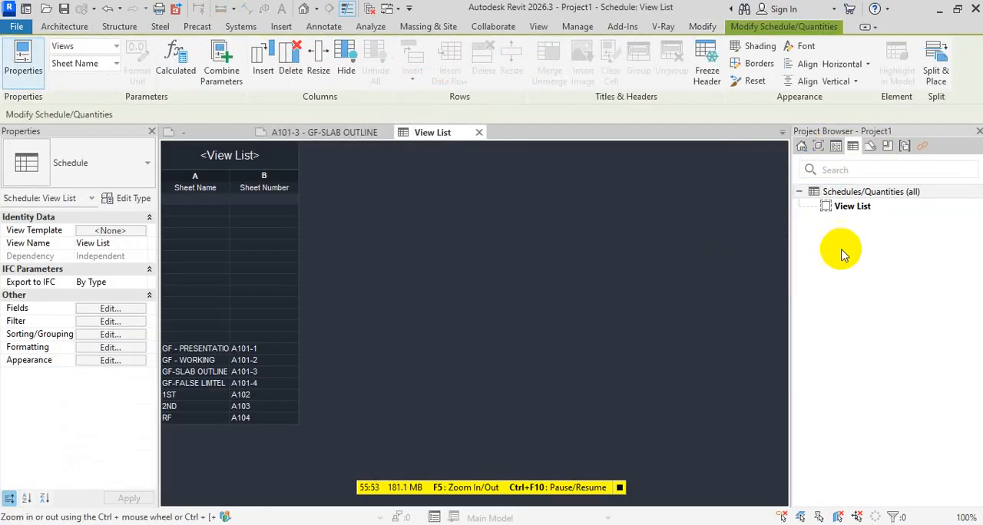
Close the cover title block family view and create a new sheet with the COVER-E1 30 x 42 Horizontal title block
click(831, 192)
click(872, 148)
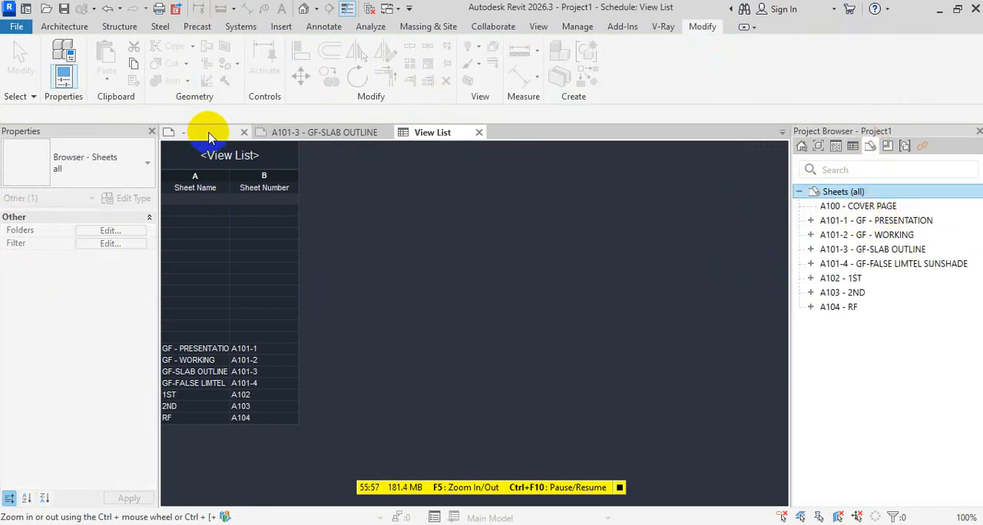
click(244, 133)
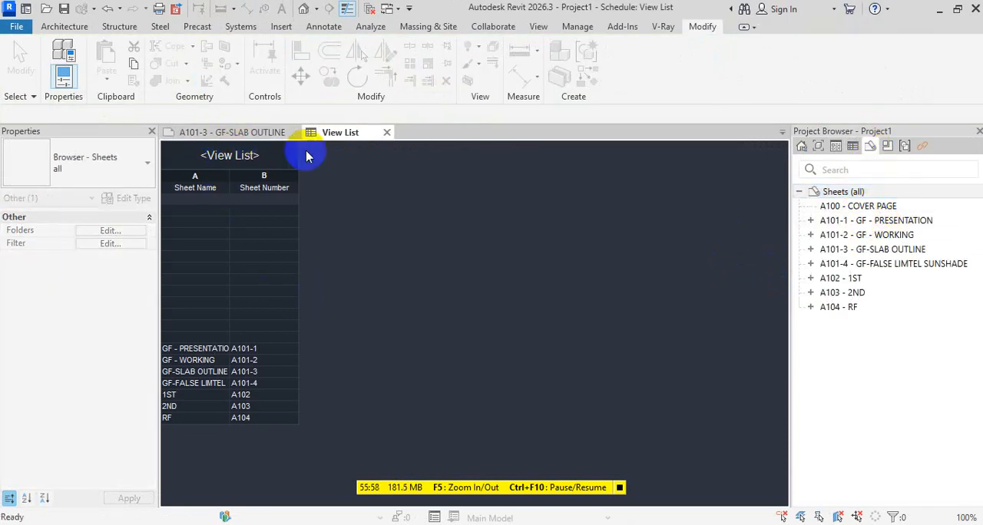
right_click(848, 191)
click(836, 199)
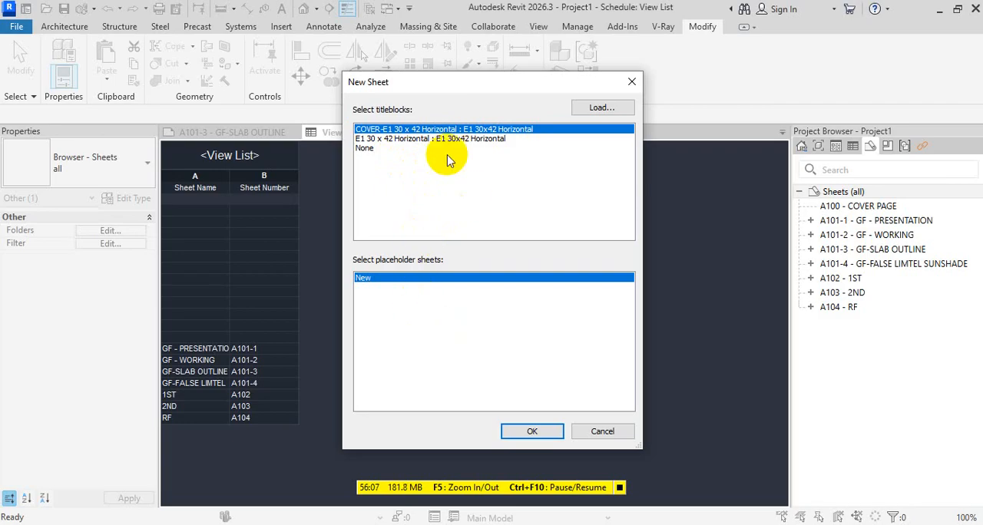
click(532, 431)
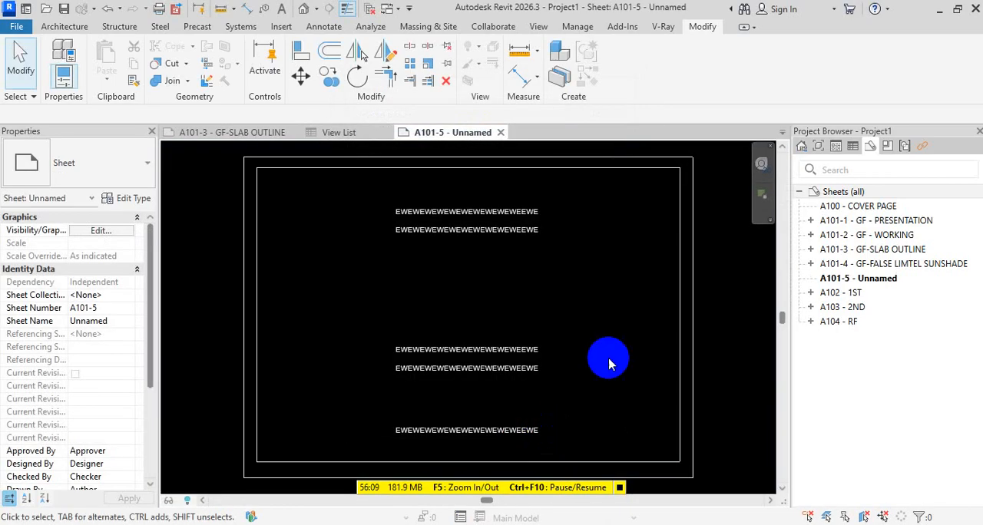
Check which types are available for the unnamed sheet A101-5
click(879, 284)
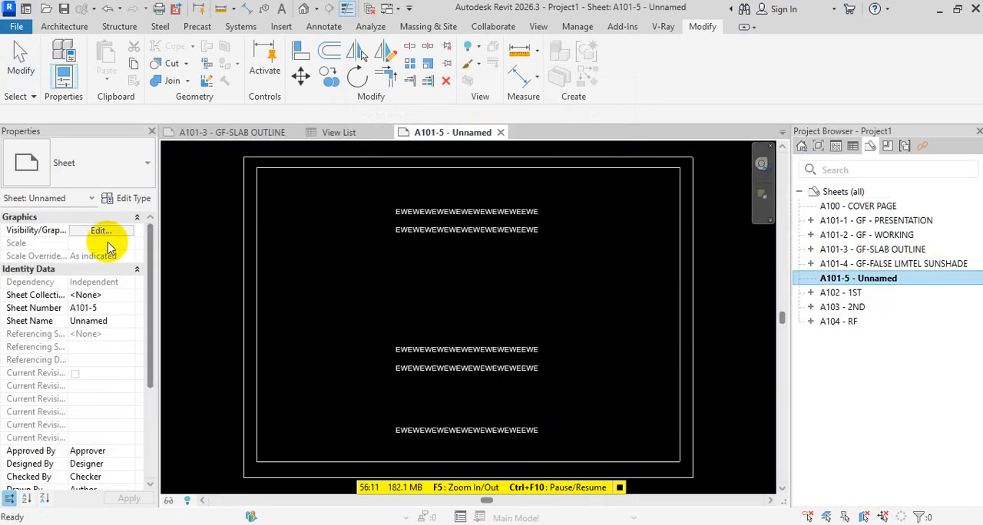
click(84, 167)
key(Escape)
key(Escape)
key(Escape)
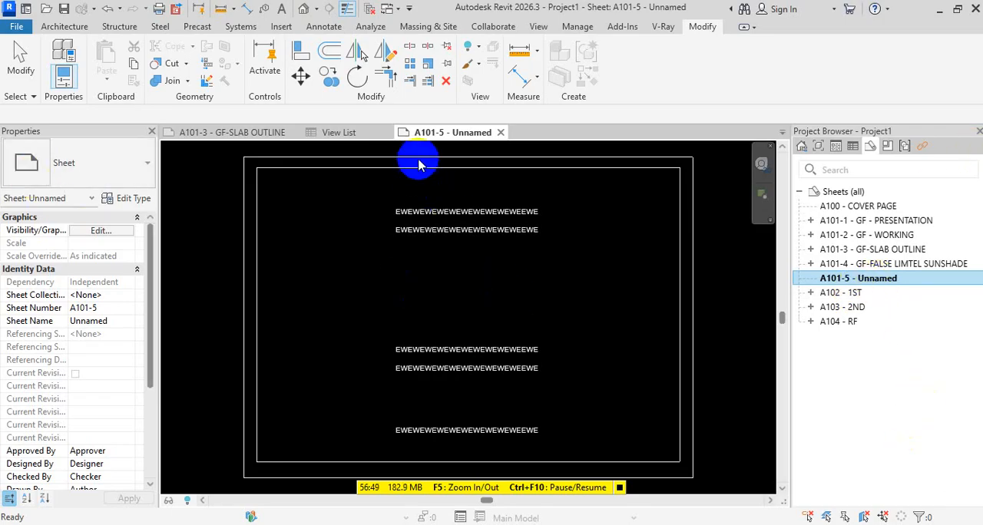
click(125, 166)
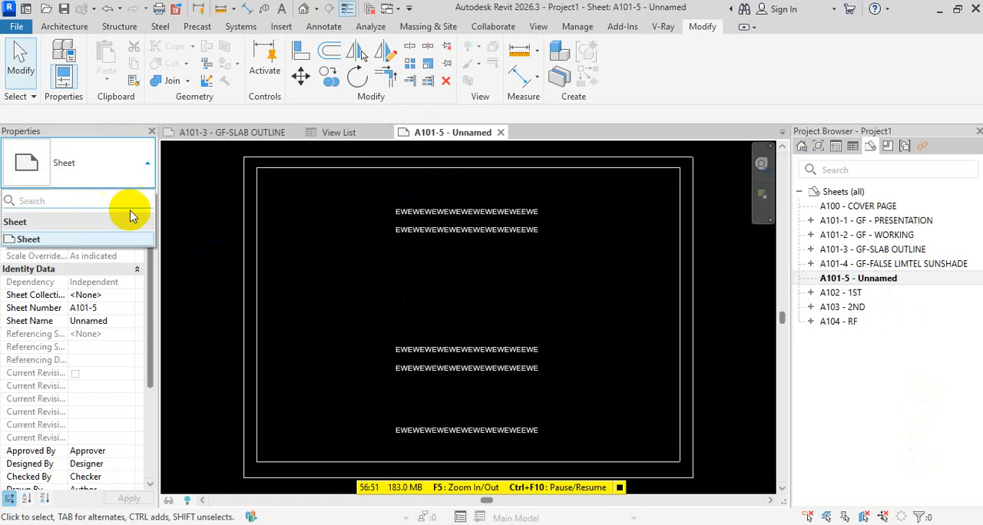
key(Escape)
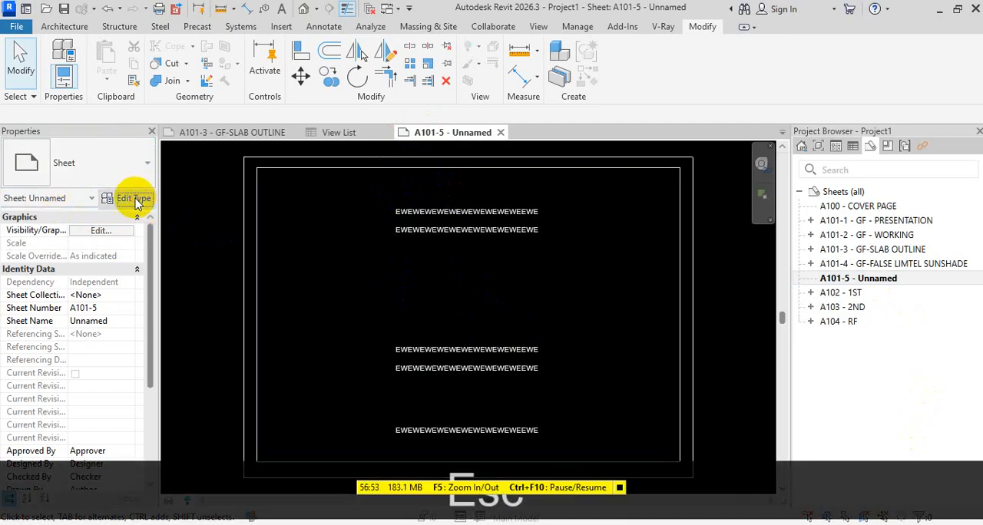
click(133, 198)
click(213, 90)
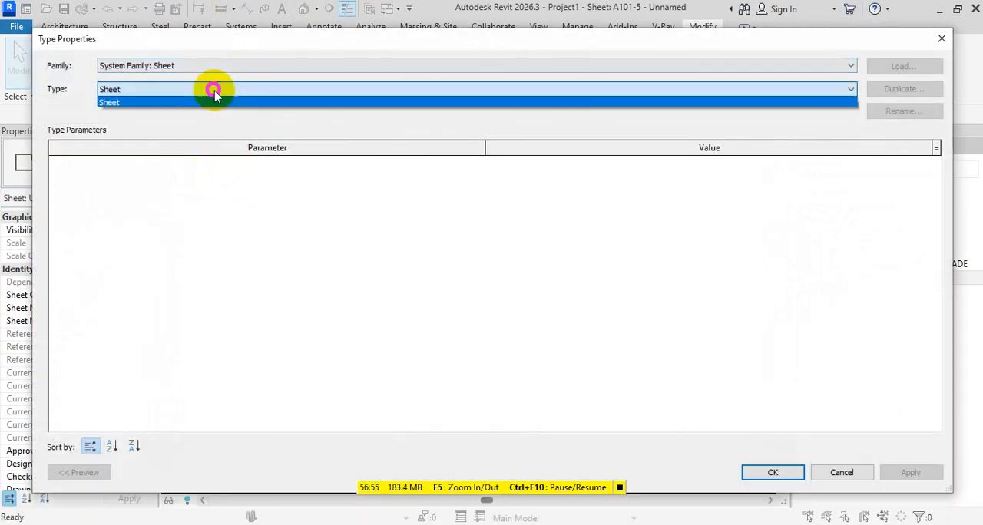
key(Escape)
key(Escape)
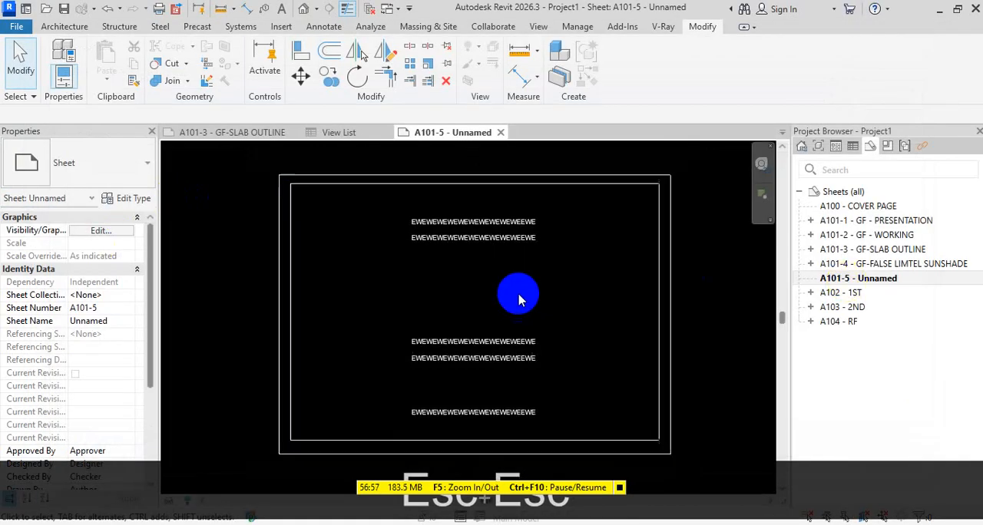
Switch the title block on sheet A101-5 to the E1 30 x 42 Horizontal family's E1 30x42 Horizontal type
scroll(519, 299, down, 2)
click(617, 279)
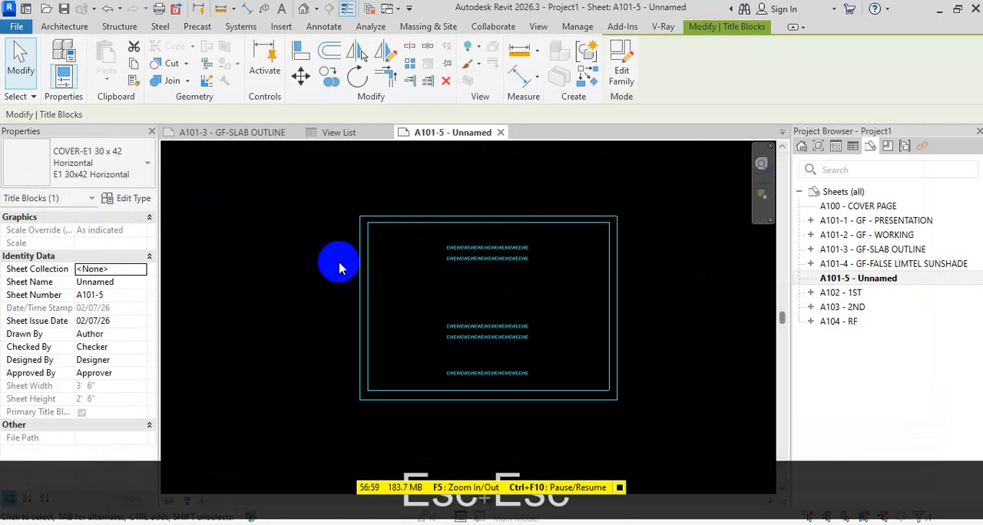
click(127, 161)
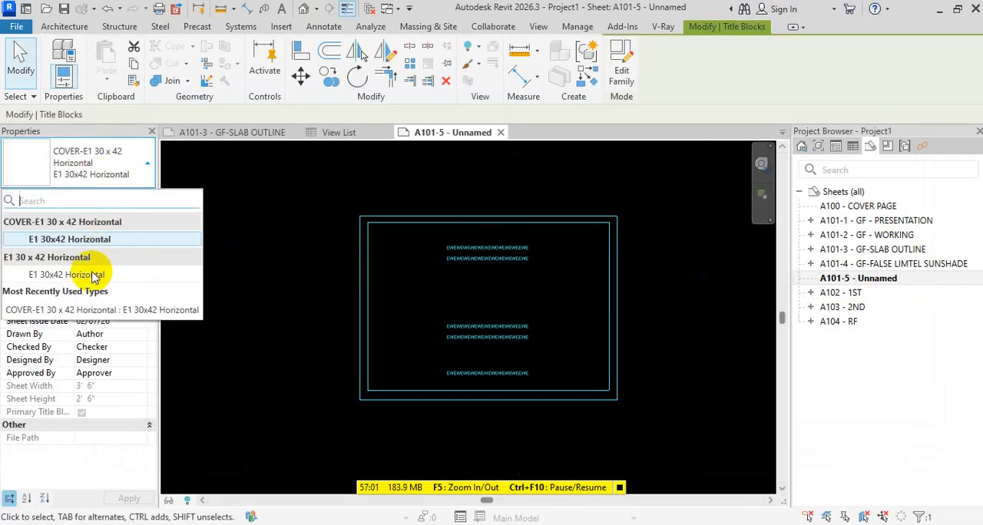
click(90, 281)
click(309, 322)
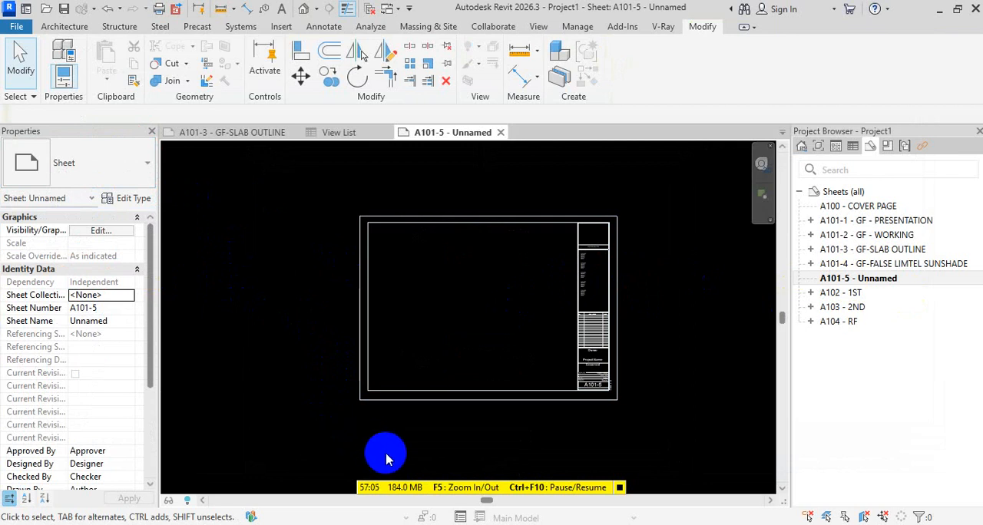
Try to renumber the unnamed sheet A101-5 as A100 and name it SHEET LIST
click(876, 278)
key(F2)
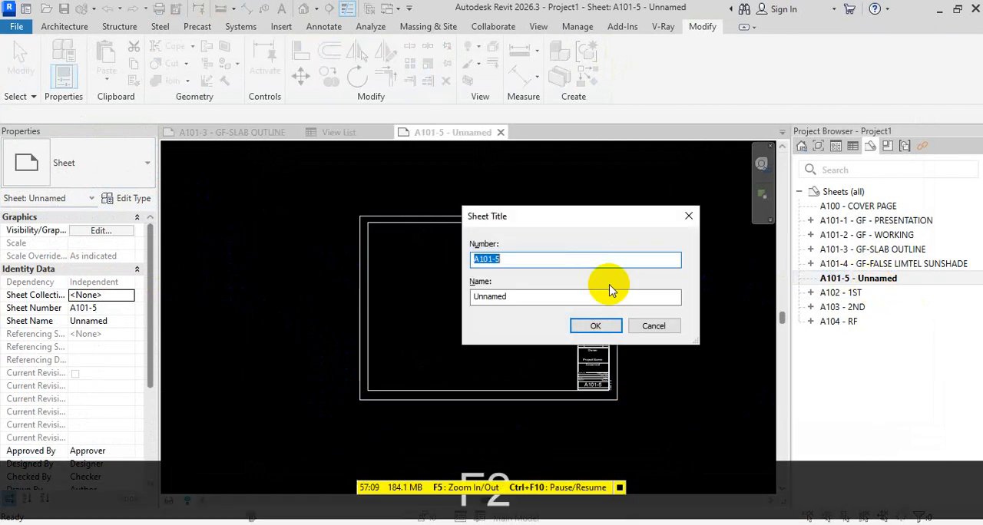
key(BackSpace)
key(BackSpace)
key(BackSpace)
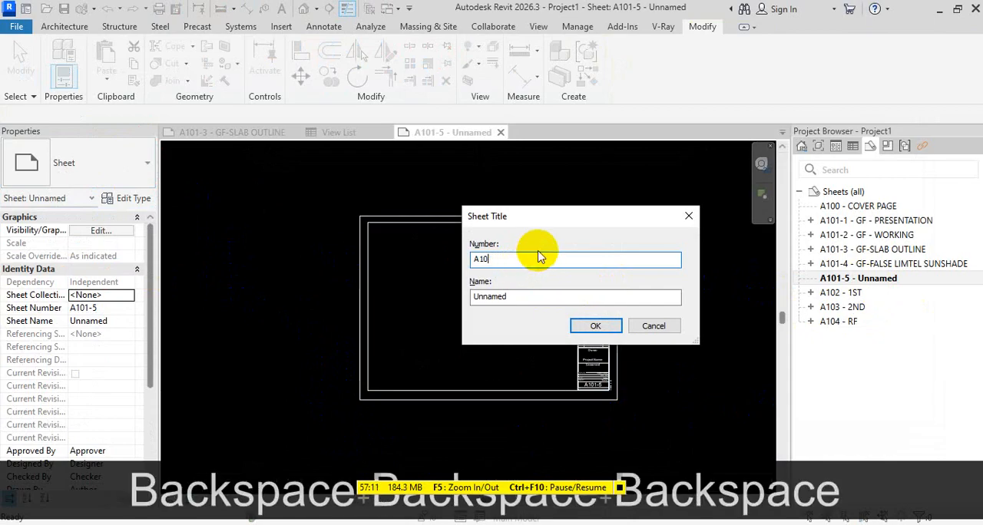
text(0)
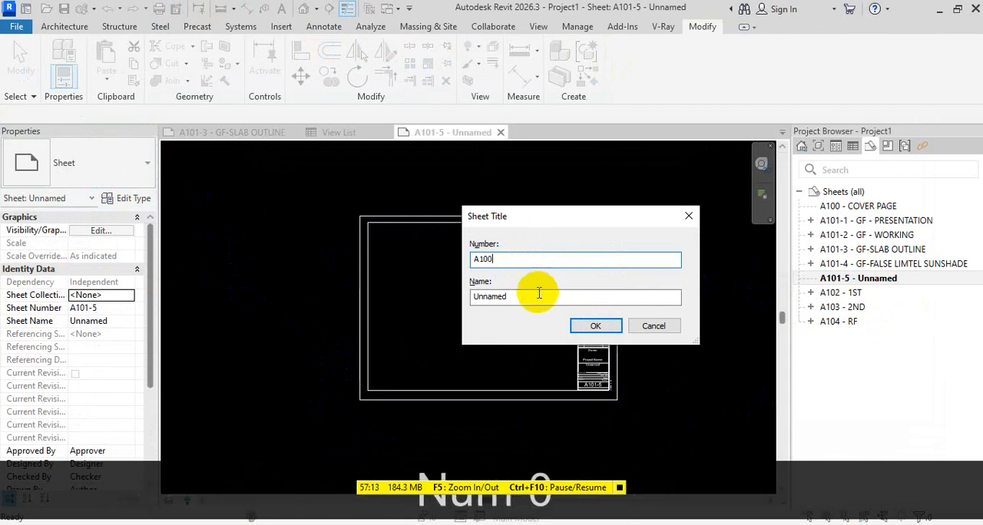
drag(537, 296, 472, 298)
text(SH)
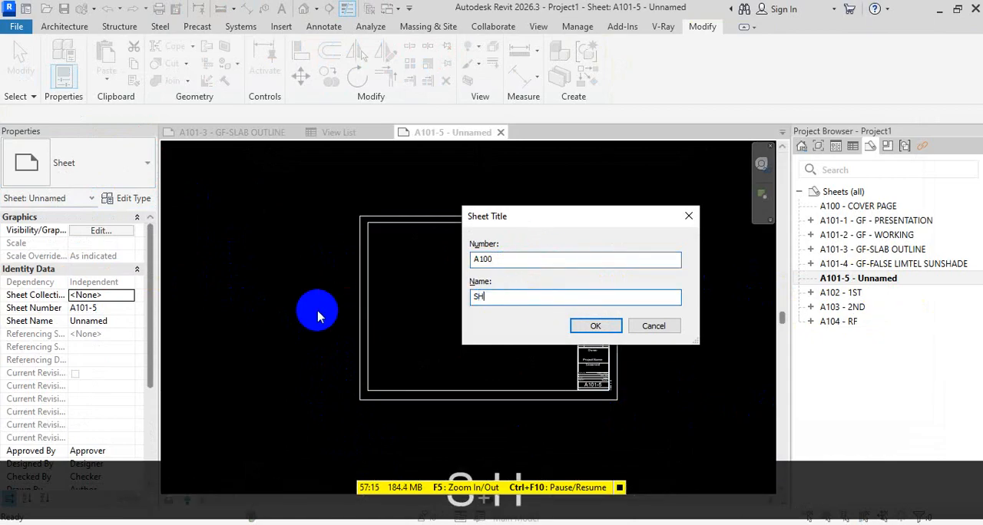
text(EET LI)
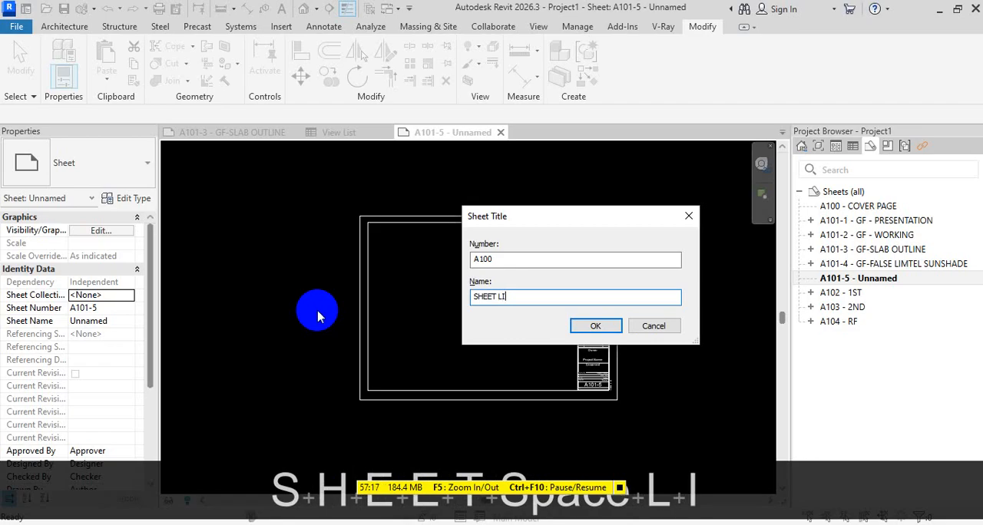
text(ST)
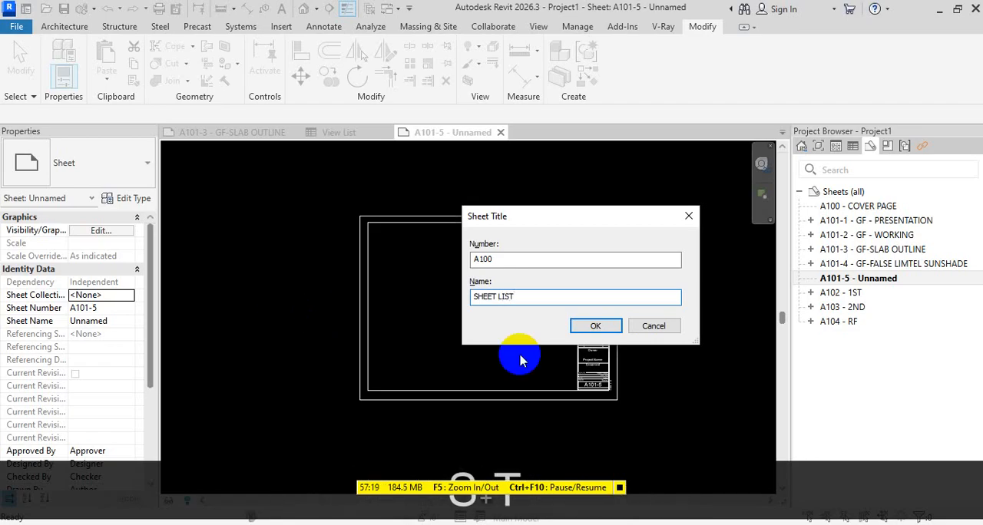
click(595, 325)
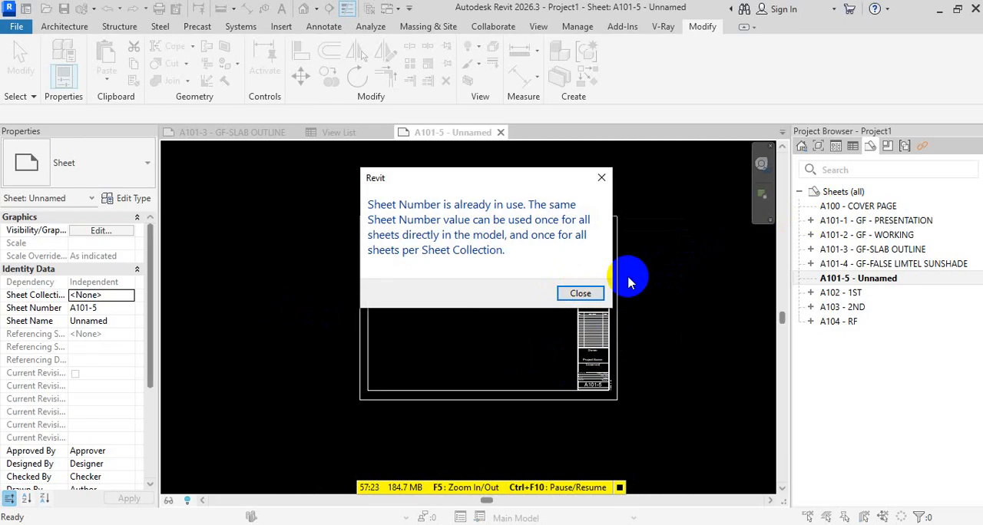
click(581, 293)
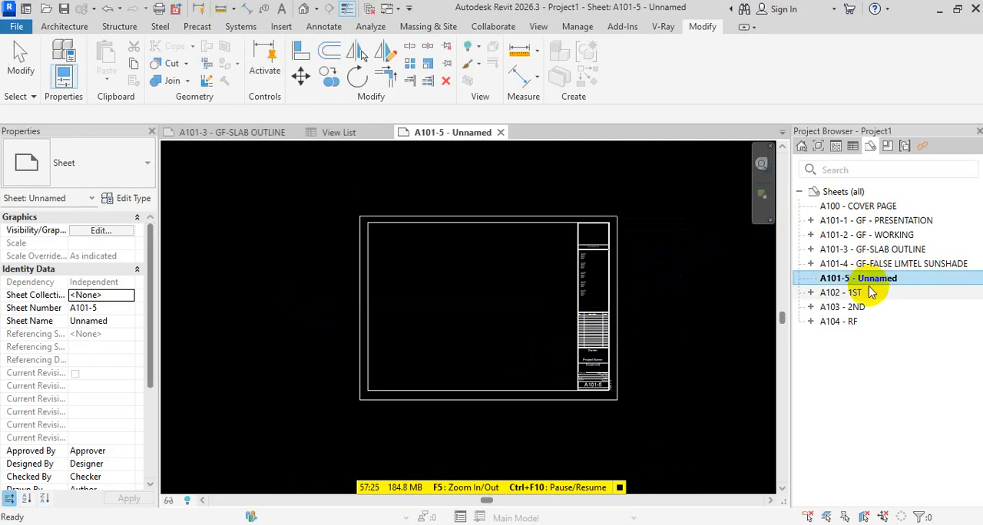
Renumber the unnamed sheet A101-5 as A100-2 and name it SHEET LIST
key(F2)
click(511, 262)
key(BackSpace)
key(BackSpace)
key(BackSpace)
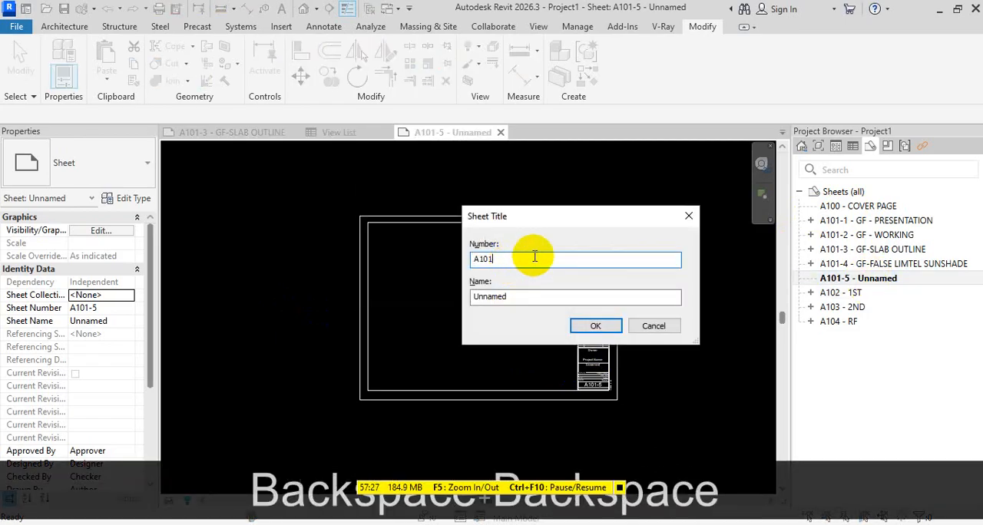
text(0-)
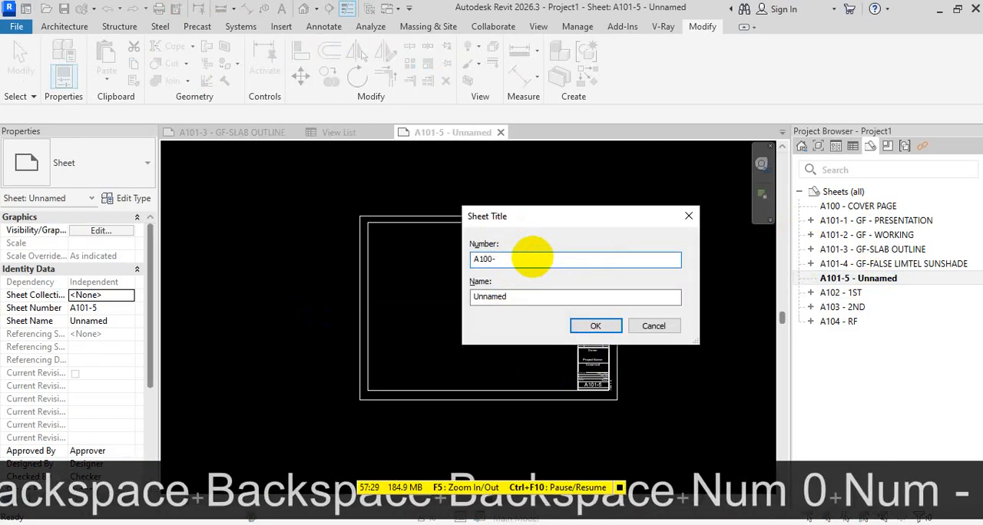
text(2)
double_click(553, 300)
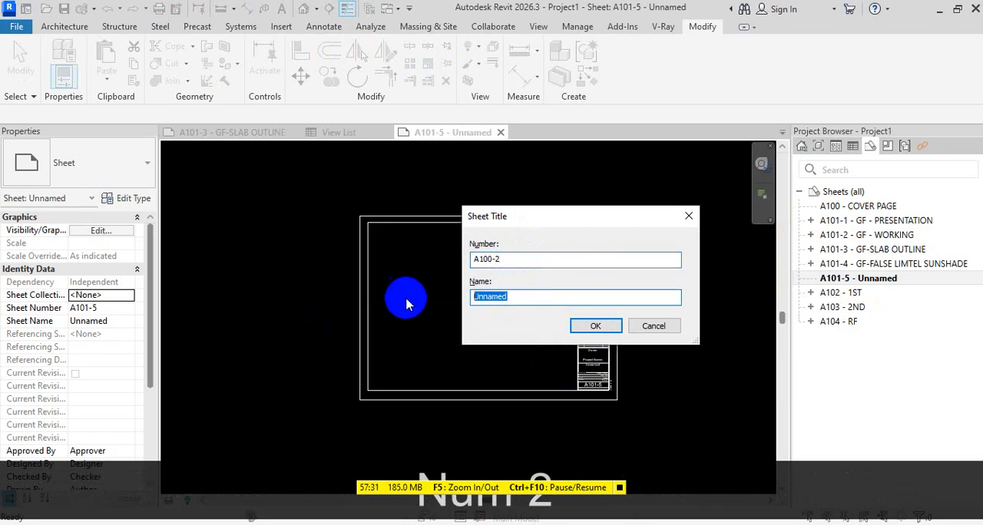
text(SHEET)
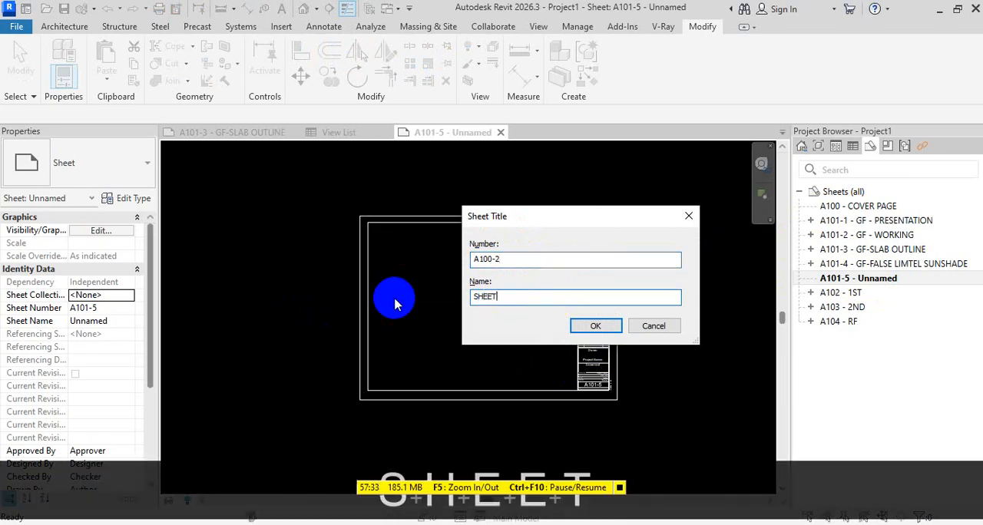
text( LIDT)
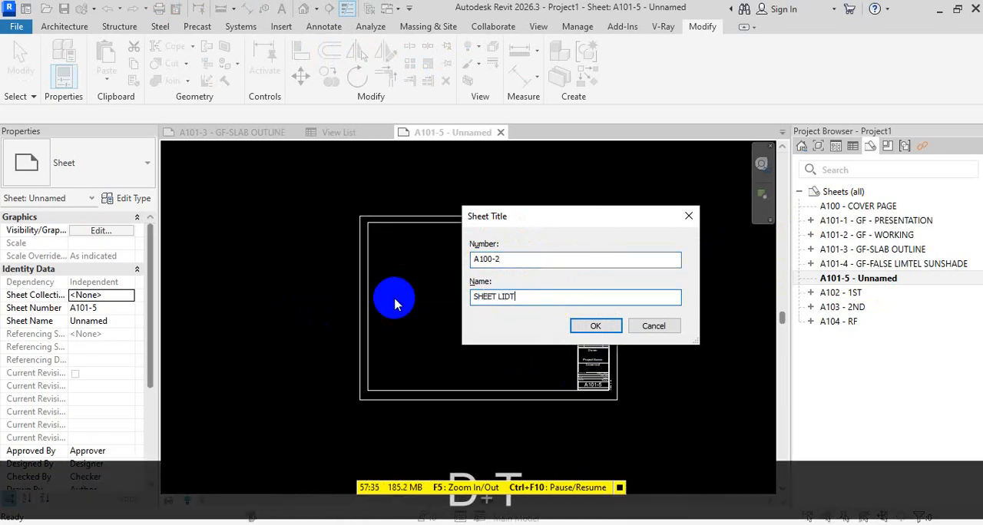
key(BackSpace)
key(BackSpace)
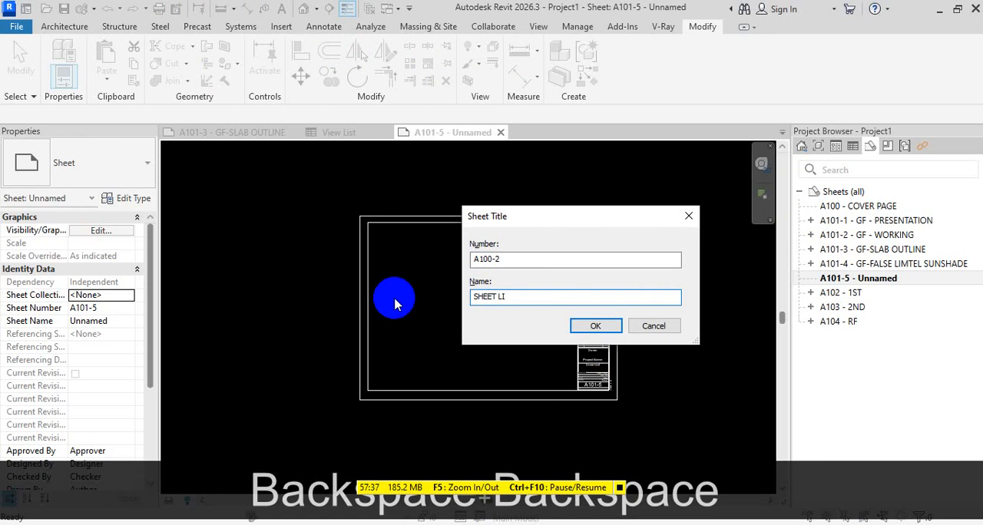
text(ST)
click(592, 325)
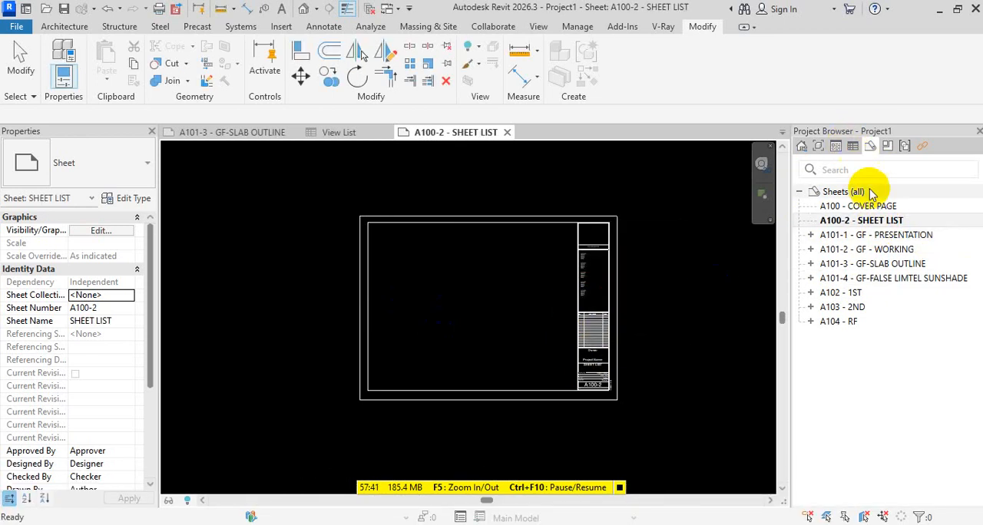
Place the View List schedule inside the border of sheet A100-2 - SHEET LIST
click(854, 153)
drag(848, 207, 430, 287)
click(430, 286)
scroll(453, 261, up, 4)
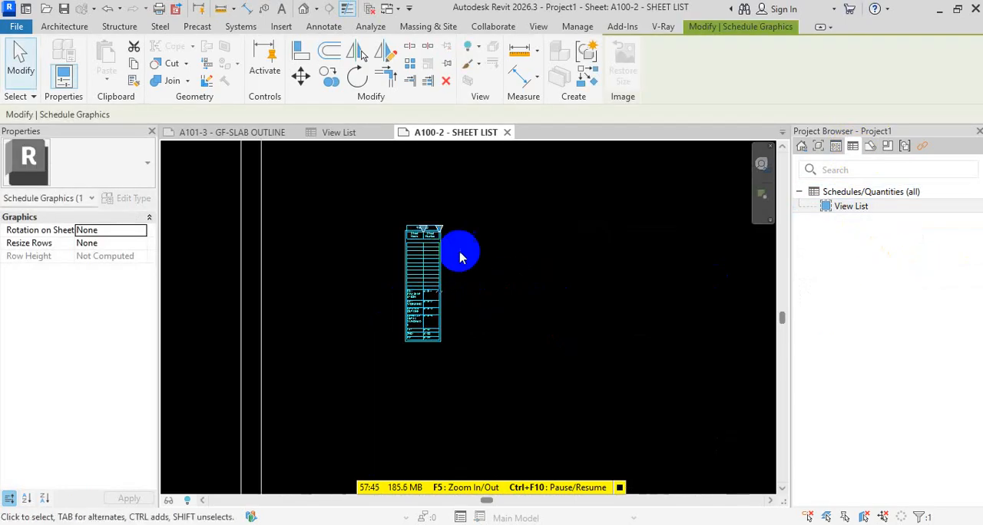
key(Escape)
key(Escape)
click(442, 311)
click(429, 314)
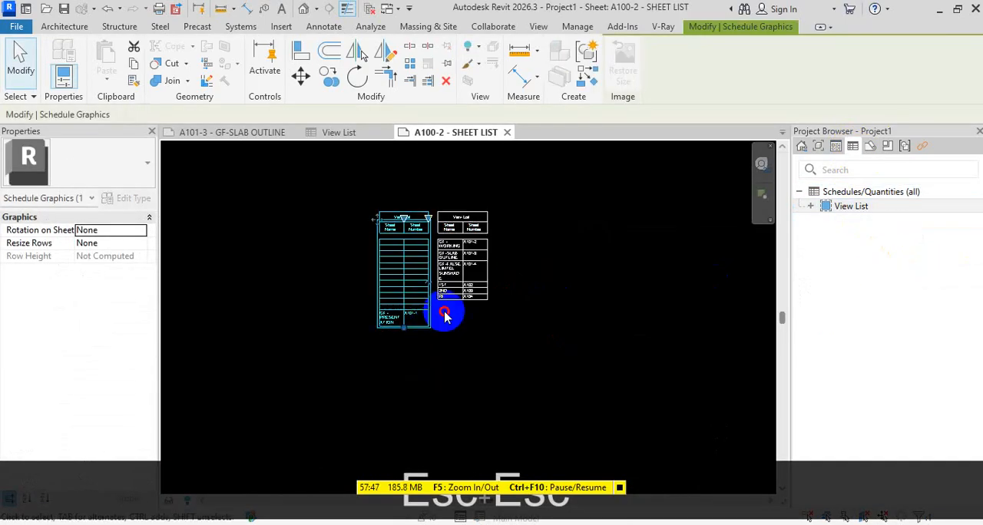
key(ctrl+z)
Widen the placed schedule's Sheet Name and Sheet Number columns so each entry fits on one line, keeping Sheet Number narrower
click(427, 306)
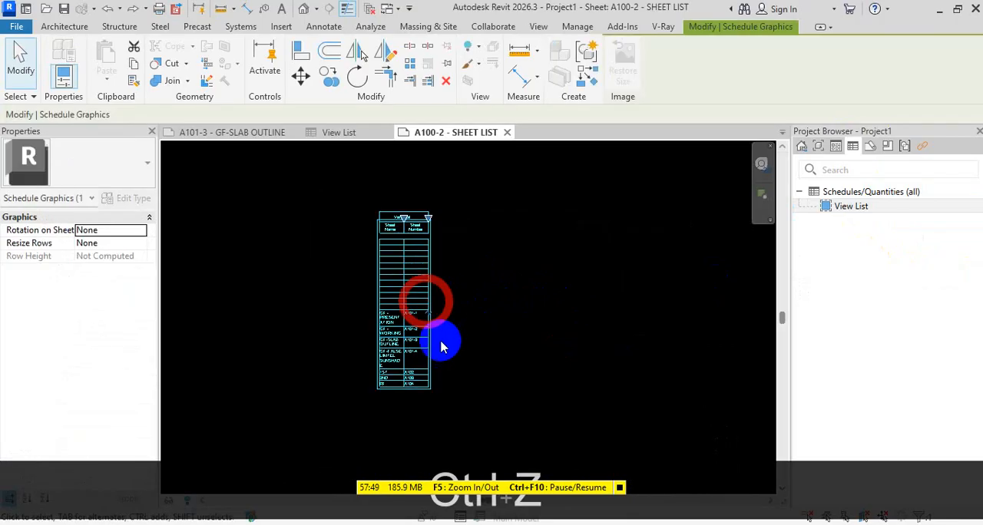
scroll(443, 314, up, 3)
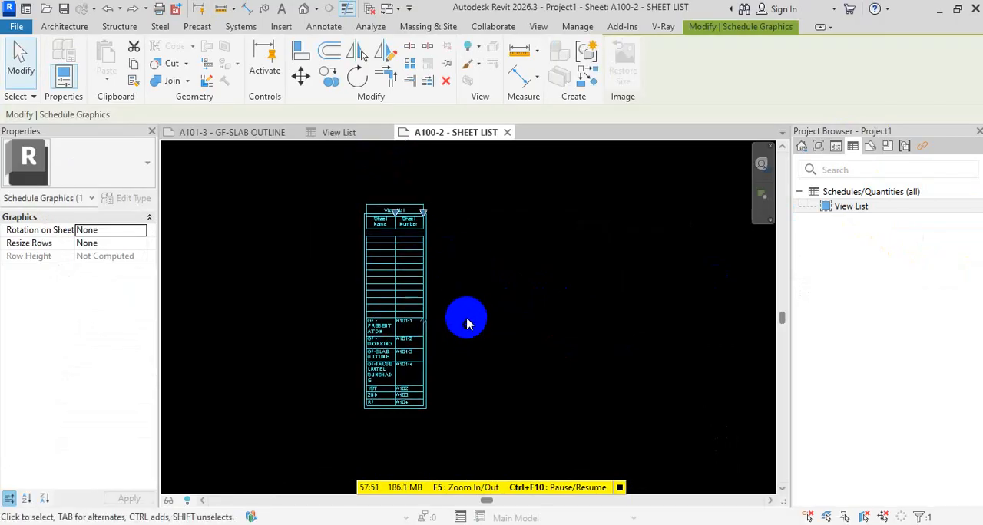
drag(421, 213, 651, 212)
drag(375, 214, 498, 212)
scroll(520, 250, down, 2)
middle_drag(558, 263, 642, 225)
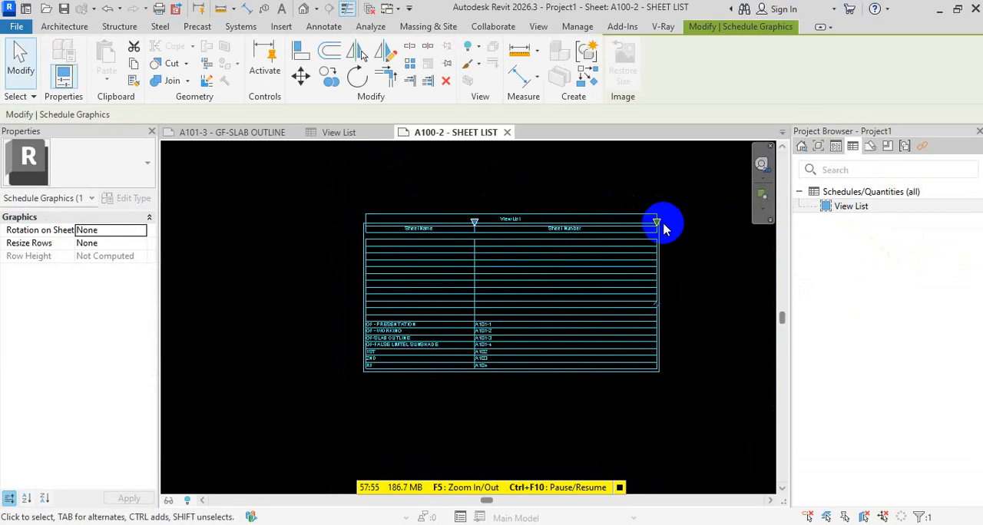
drag(657, 223, 516, 221)
scroll(377, 333, up, 4)
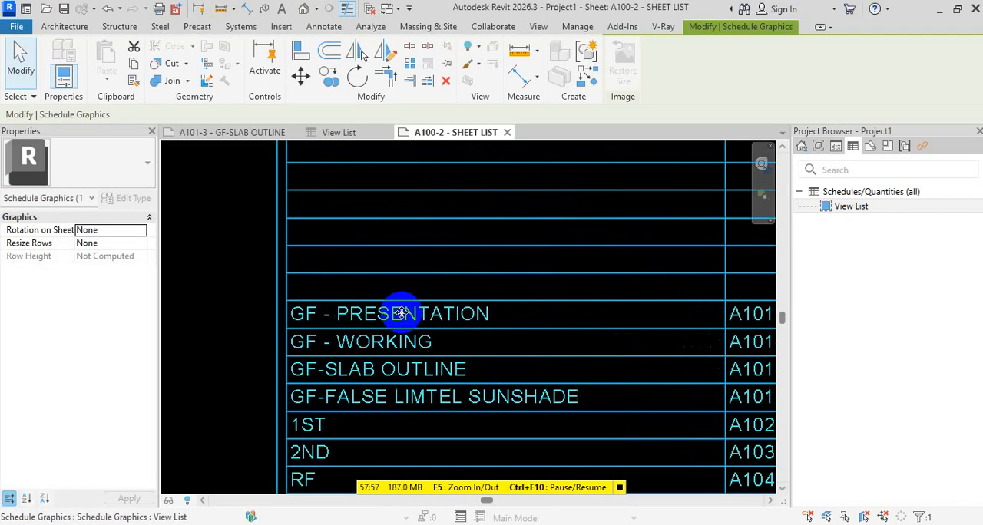
key(Escape)
key(Escape)
Examine the sheet names and numbers in the View List schedule placed on the sheet
scroll(456, 361, down, 4)
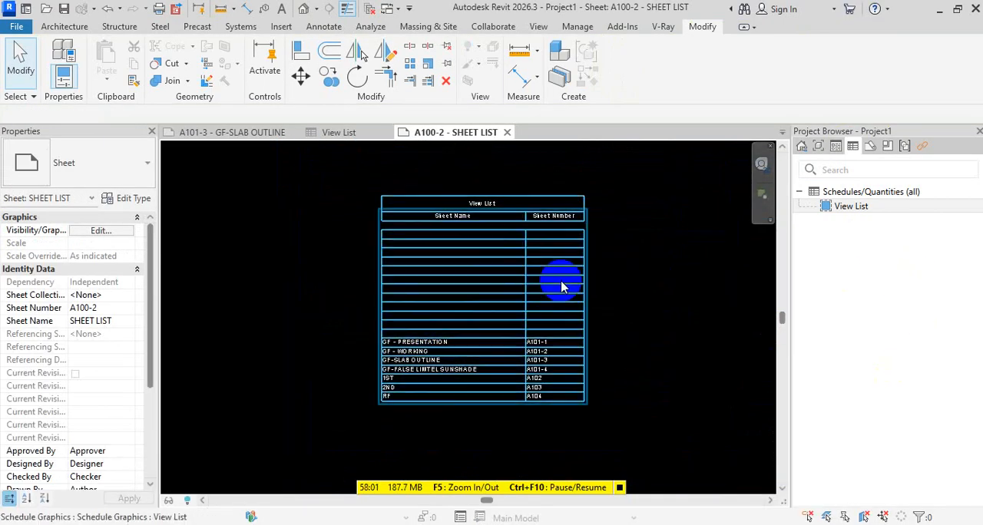
scroll(532, 302, up, 2)
scroll(533, 302, up, 2)
middle_drag(410, 398, 443, 300)
scroll(413, 355, down, 4)
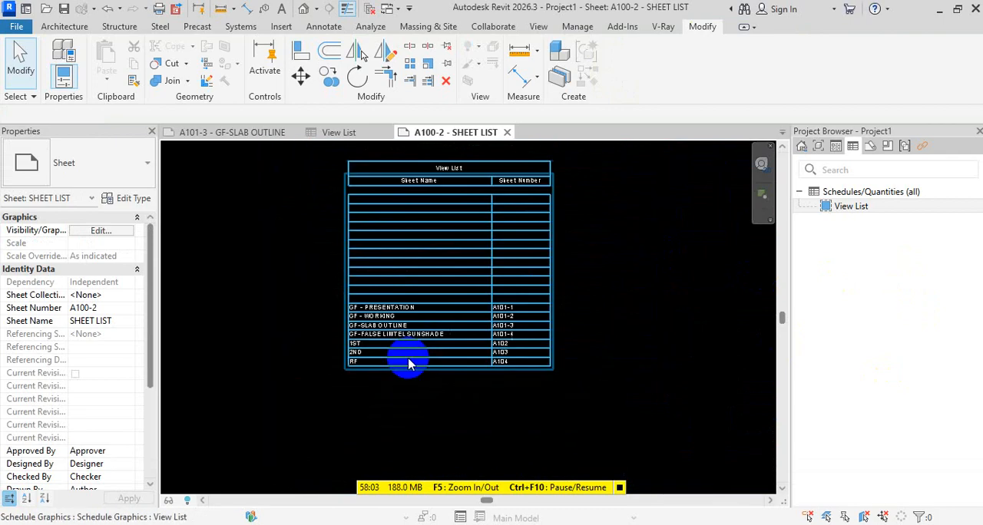
scroll(507, 319, up, 3)
scroll(511, 319, up, 2)
scroll(430, 323, down, 2)
scroll(307, 338, up, 2)
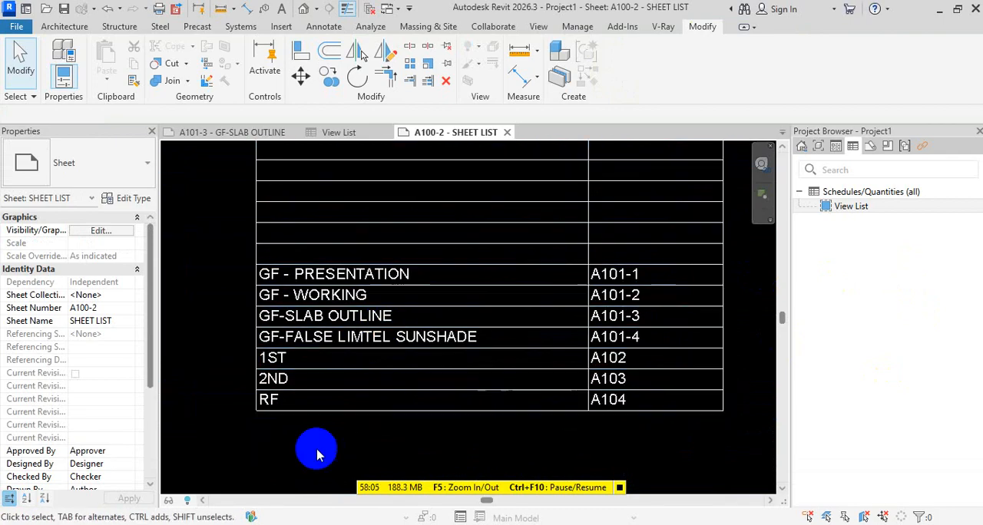
scroll(607, 353, down, 2)
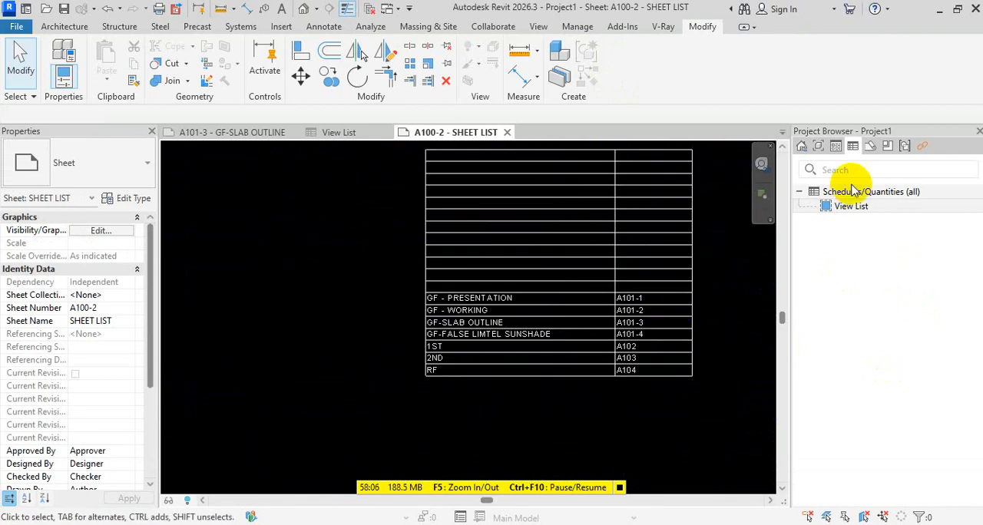
Duplicate sheet A104 - RF as an empty sheet
click(870, 146)
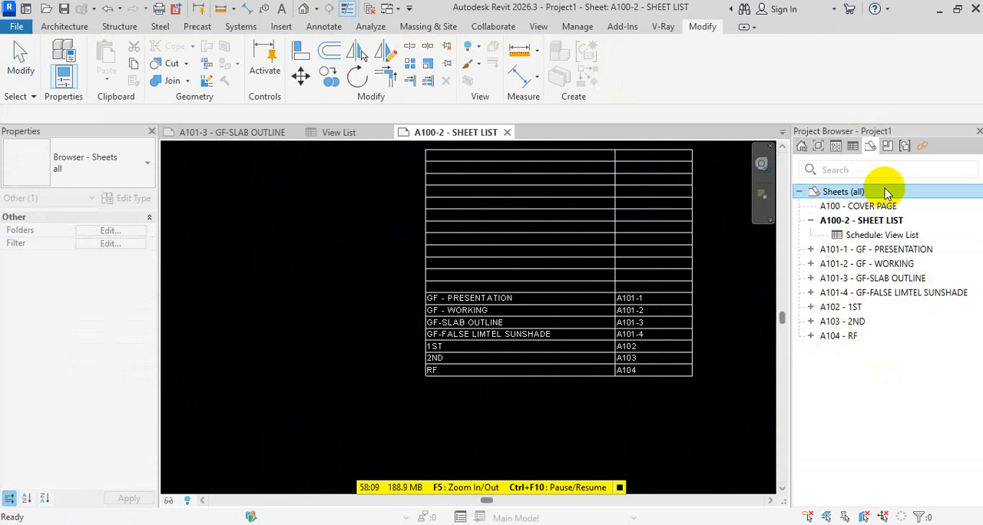
right_click(845, 336)
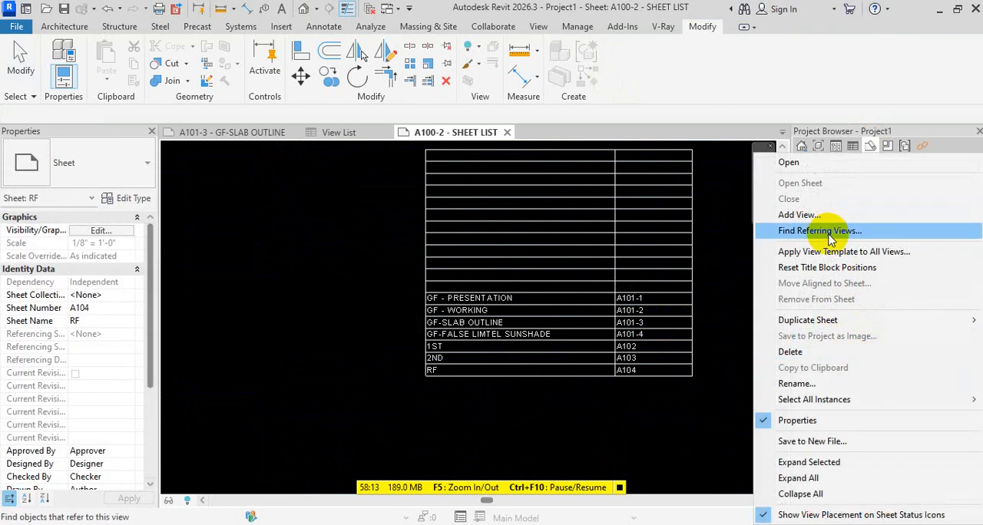
click(837, 322)
click(665, 324)
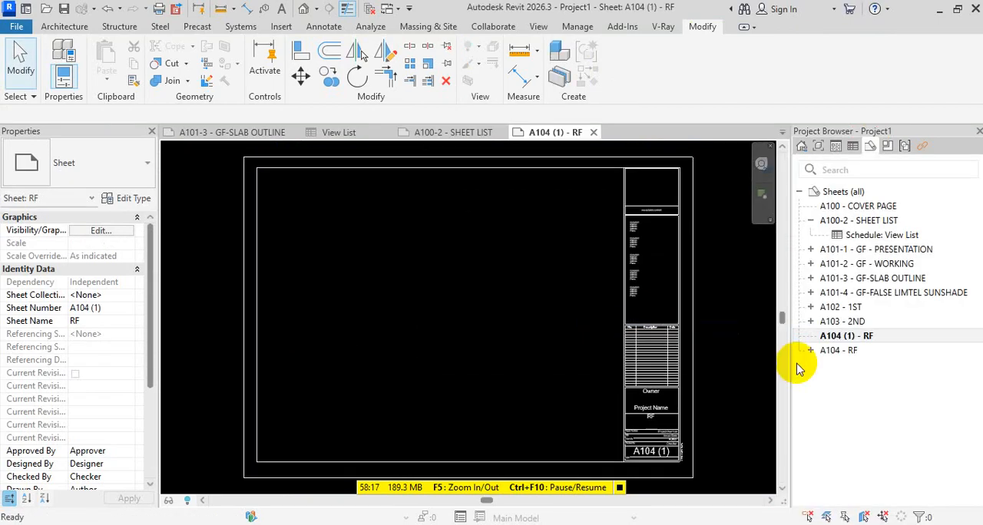
Renumber the duplicated sheet A104 (1) as A105 and name it QQWQWQWQ
click(859, 338)
key(F2)
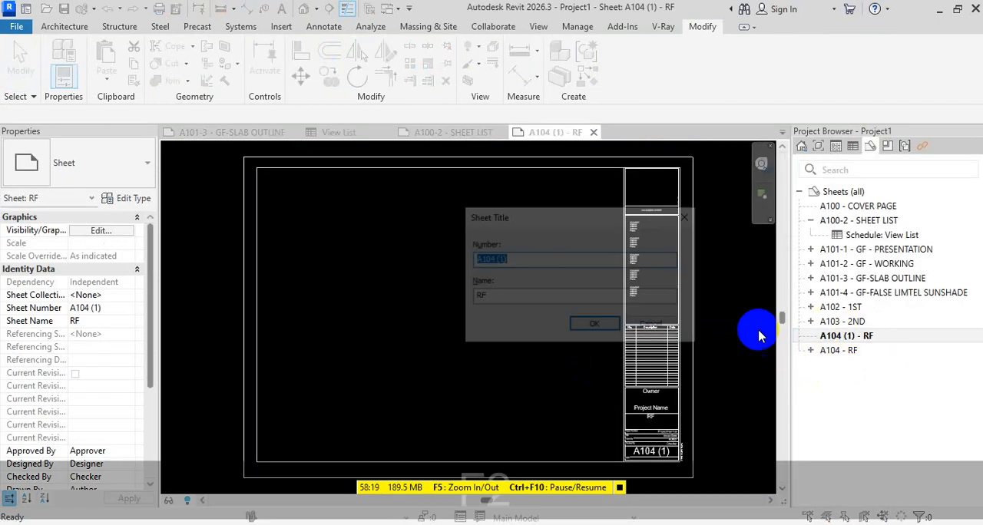
key(BackSpace)
key(BackSpace)
key(BackSpace)
key(BackSpace)
key(BackSpace)
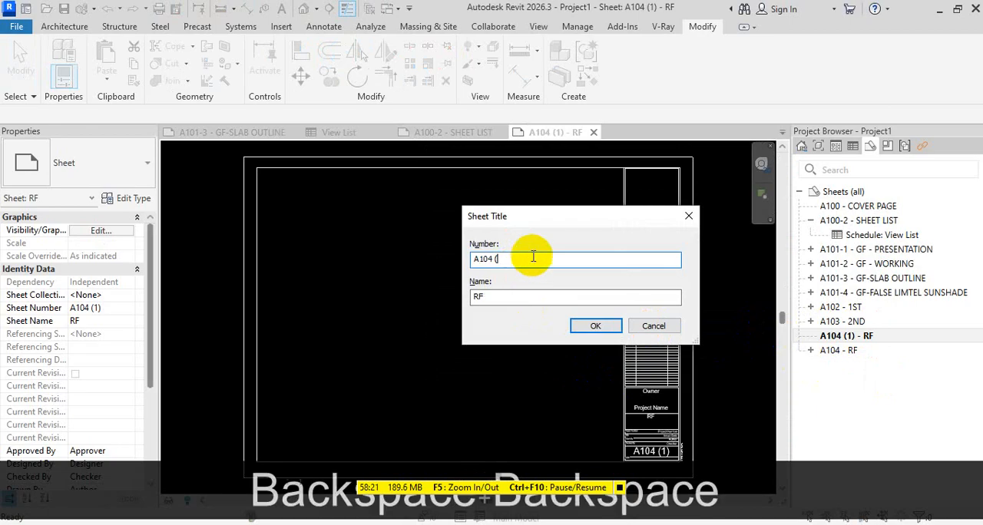
text(5)
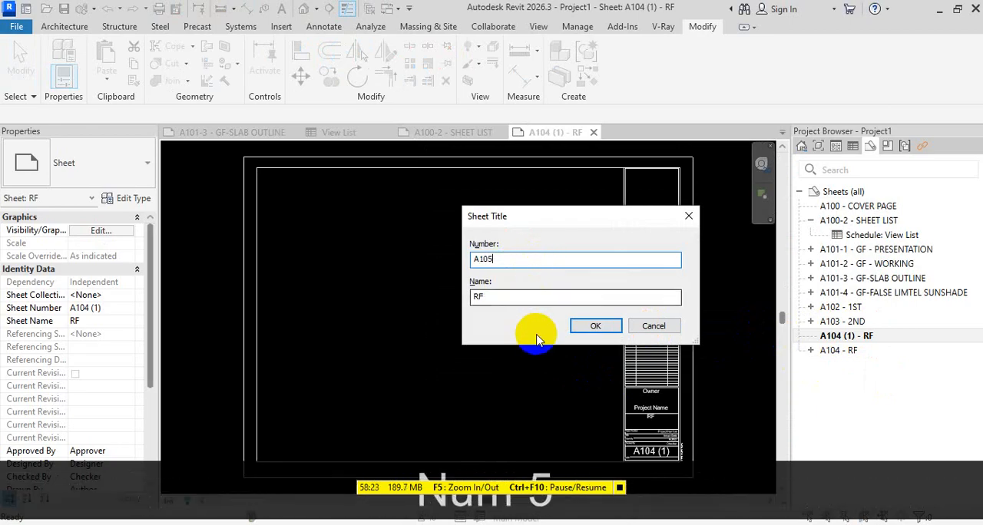
double_click(527, 299)
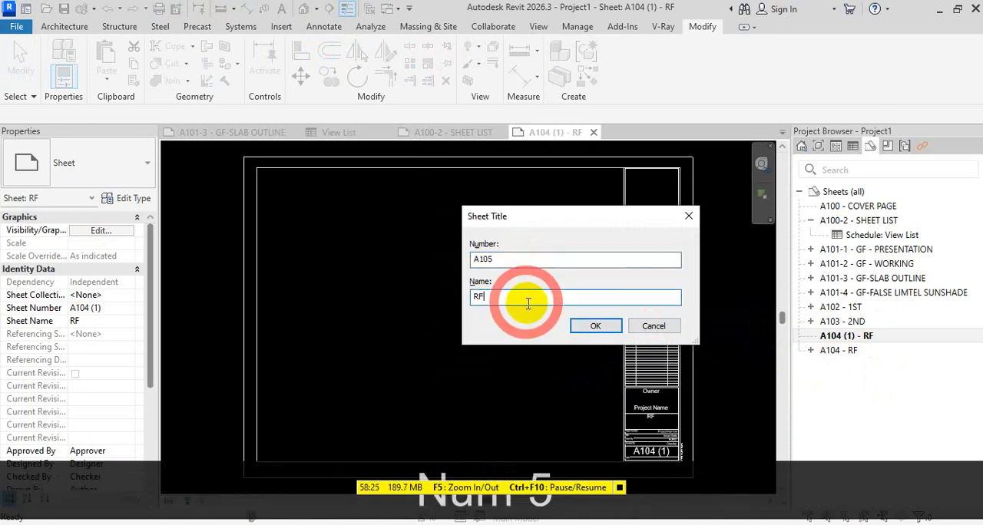
text(QQWQWQWQ)
click(595, 326)
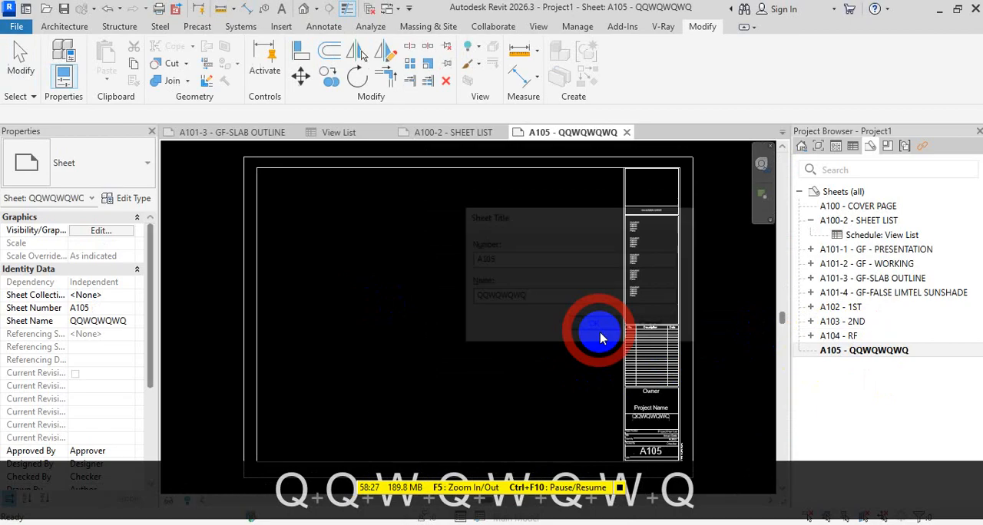
Check the View List schedule for an entry for the new sheet A105
click(836, 146)
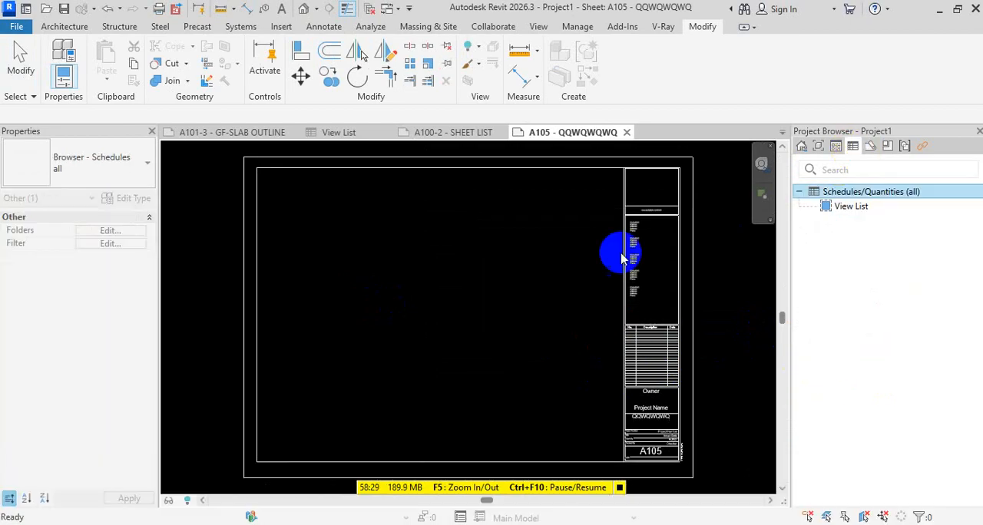
double_click(844, 208)
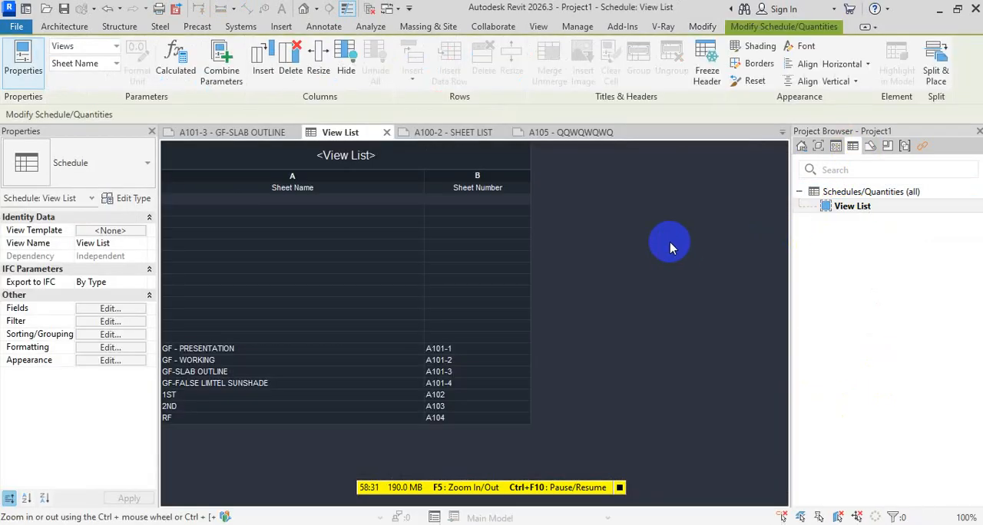
click(415, 303)
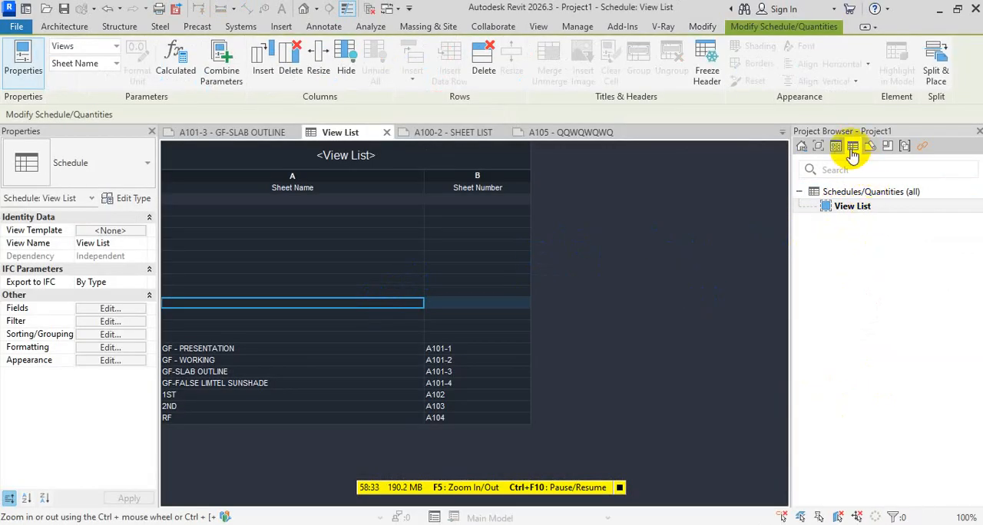
click(830, 209)
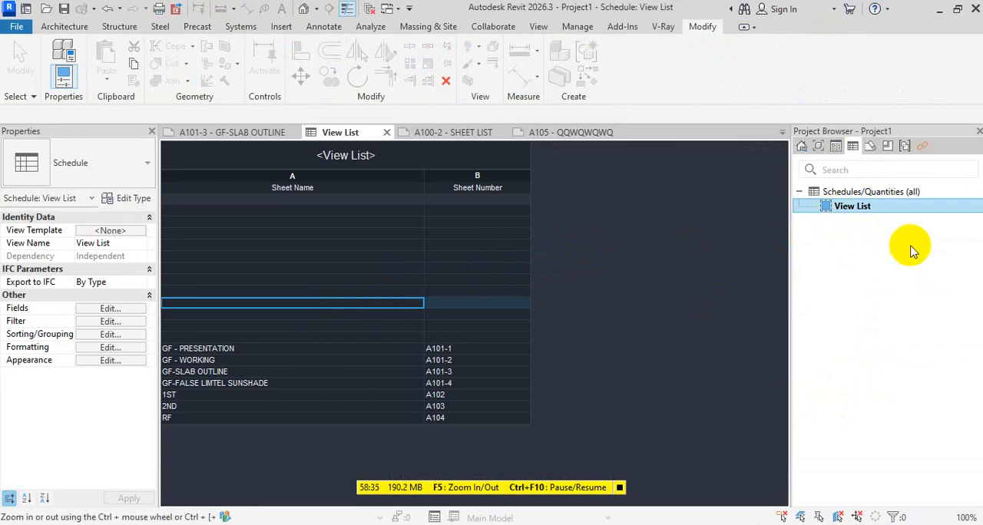
click(875, 147)
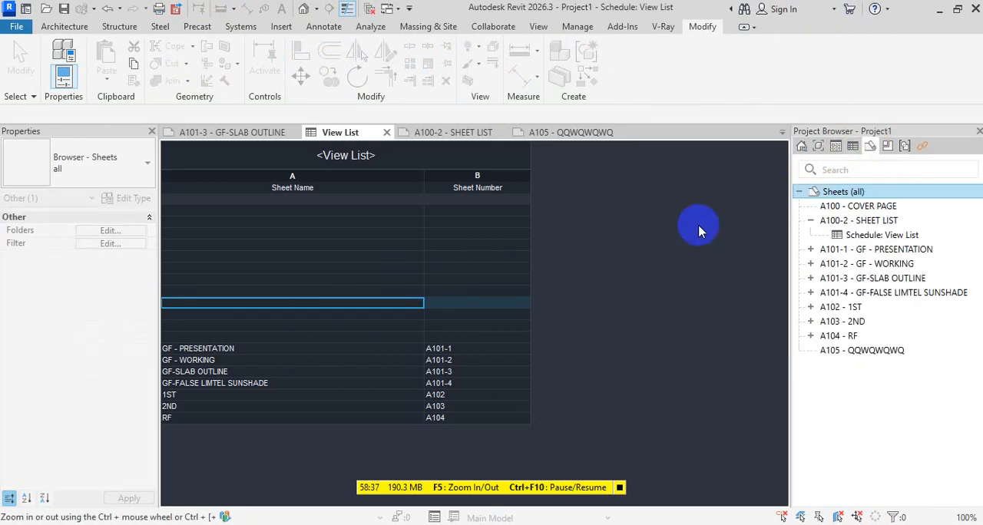
Open sheet A100-2 - SHEET LIST and close all other open views
click(812, 221)
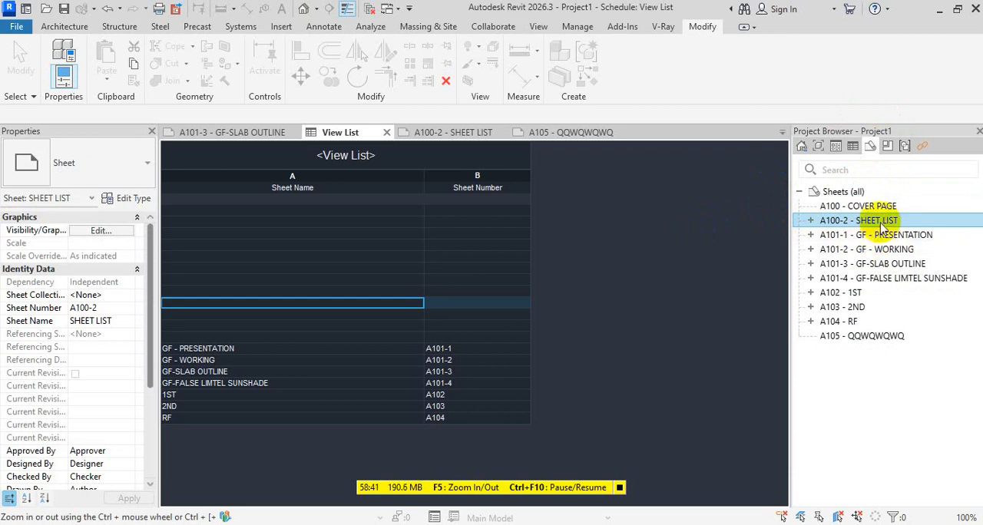
double_click(878, 221)
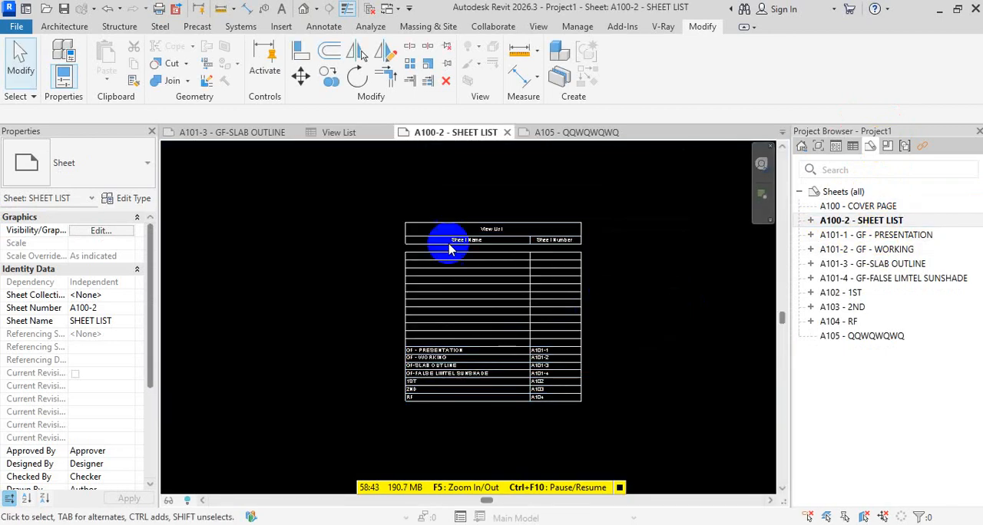
click(371, 12)
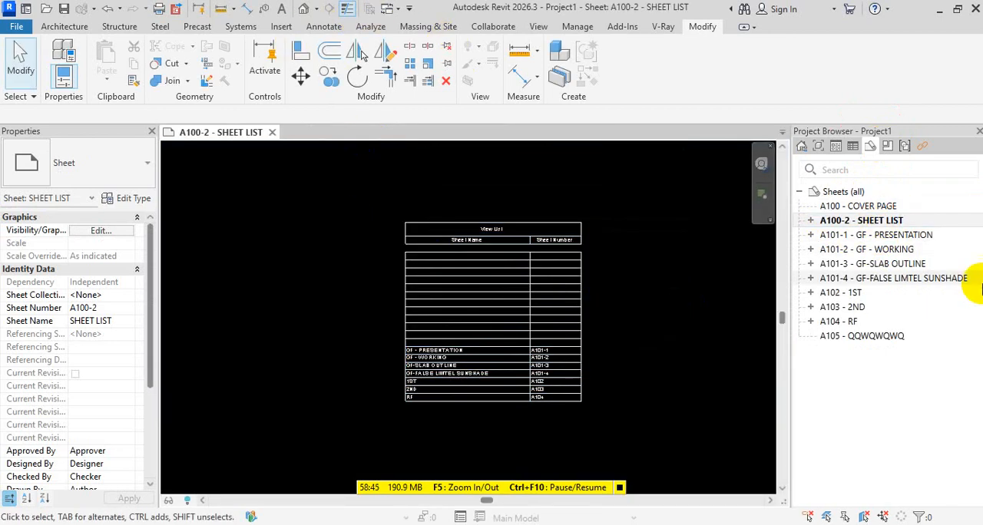
Review the project's floor plan views and sheets, and open sheet A104 - RF to see its placed plan
click(887, 146)
scroll(868, 215, down, 1)
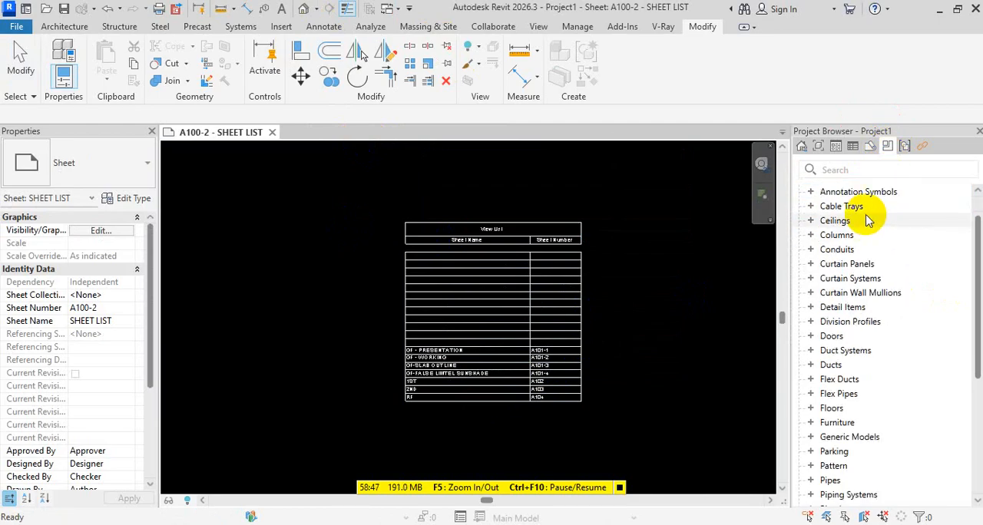
click(870, 146)
click(863, 338)
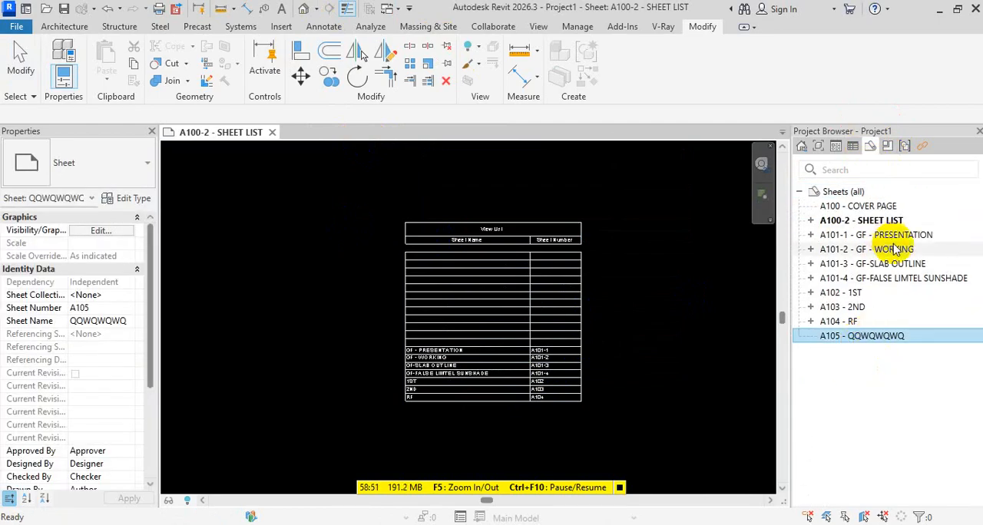
click(815, 146)
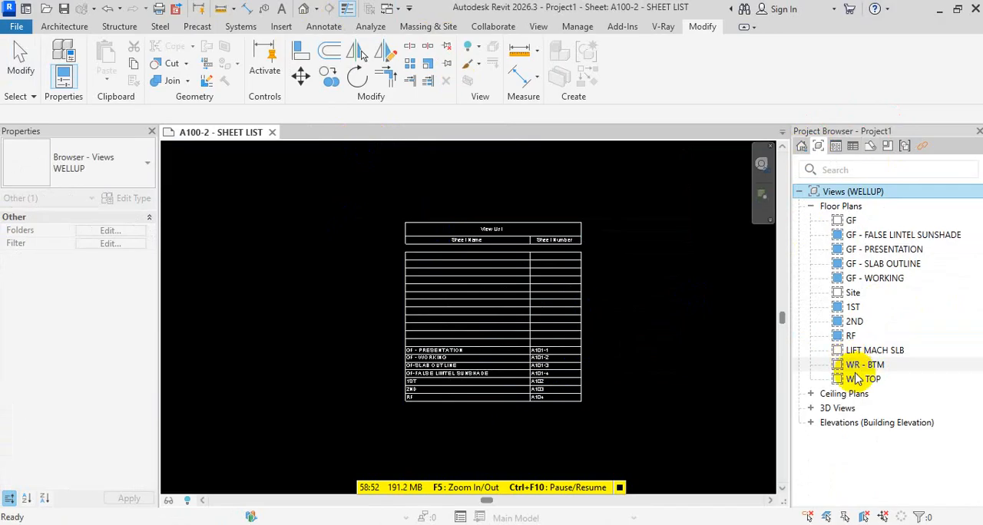
click(888, 148)
click(873, 149)
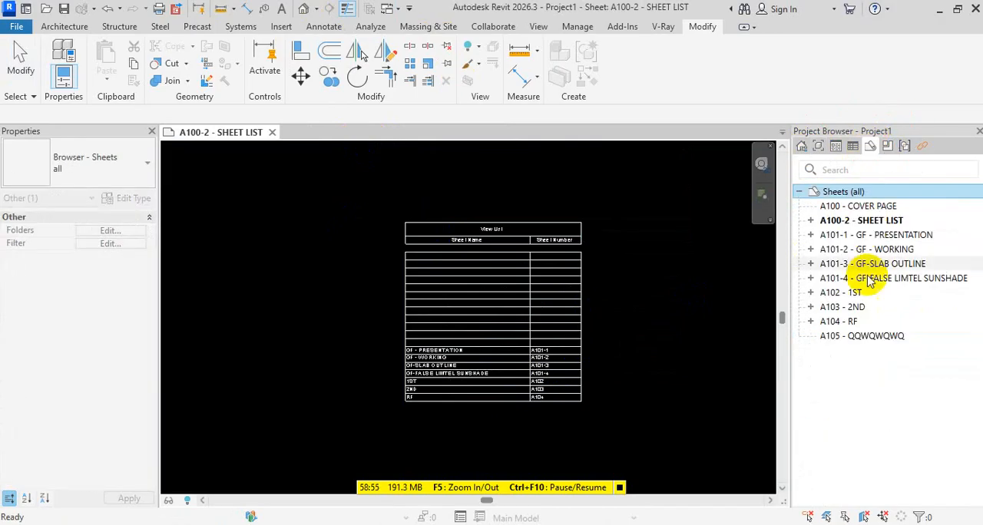
double_click(841, 322)
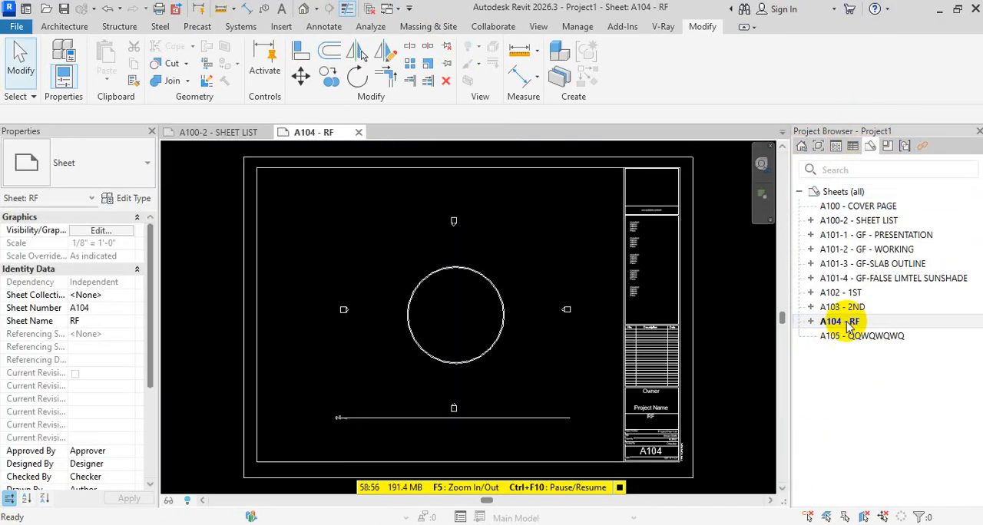
Open sheet A105 - QQWQWQWQ and place the WR- TOP floor plan inside its border
double_click(843, 336)
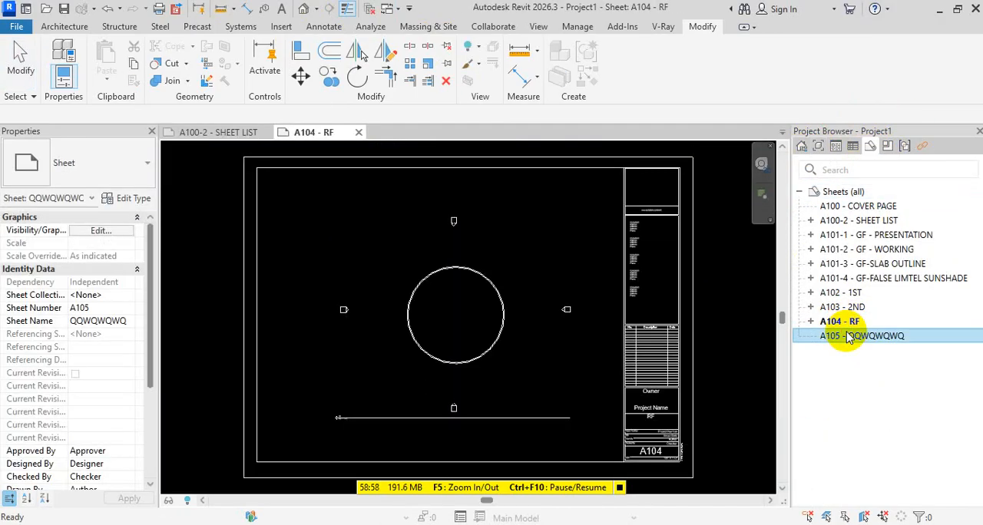
click(819, 148)
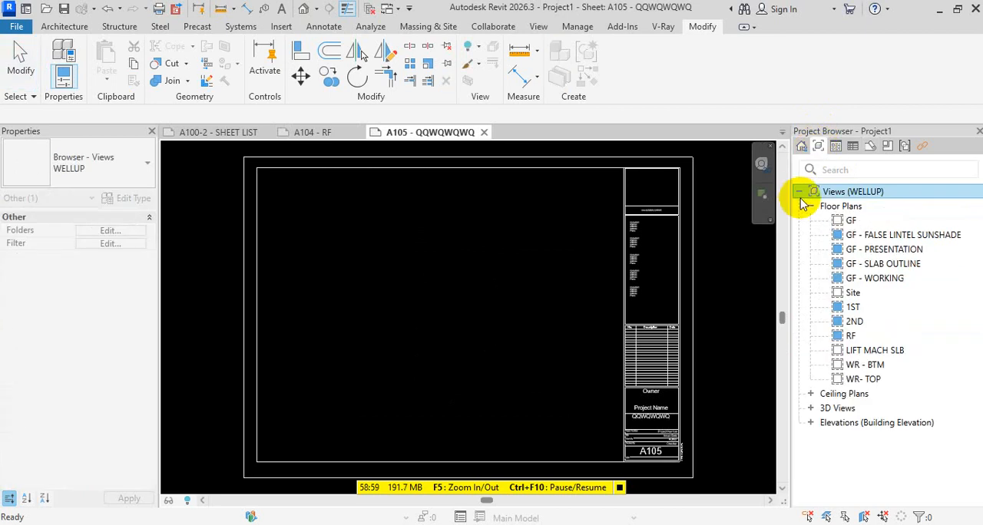
click(861, 380)
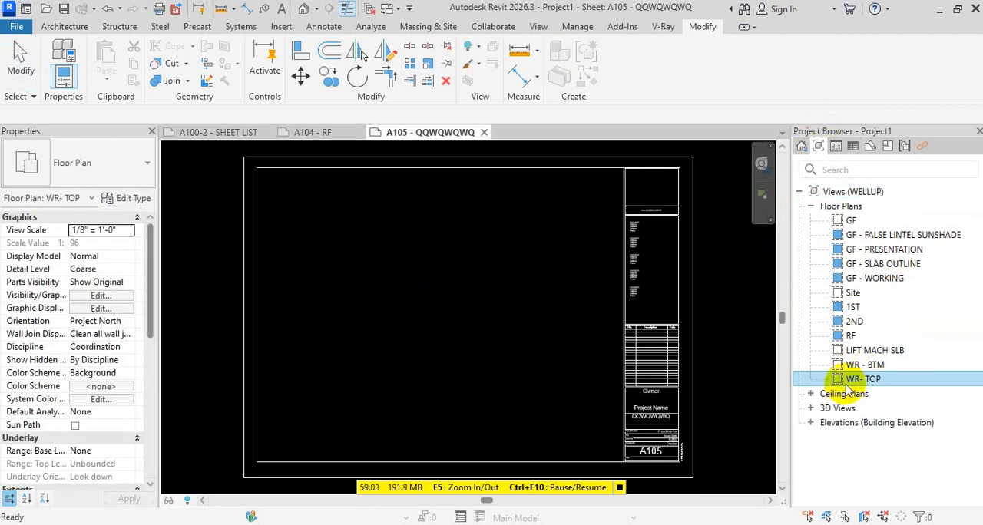
drag(848, 388, 428, 319)
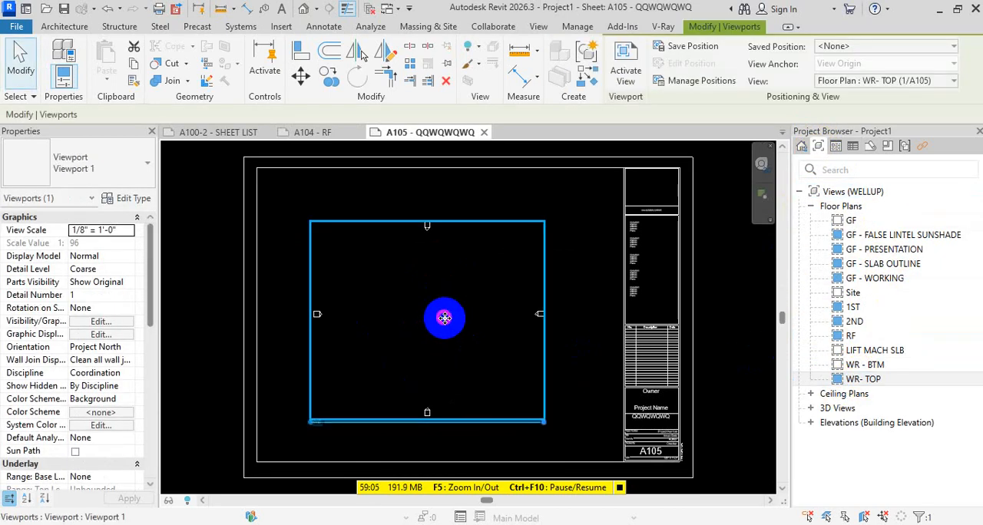
key(Escape)
key(Escape)
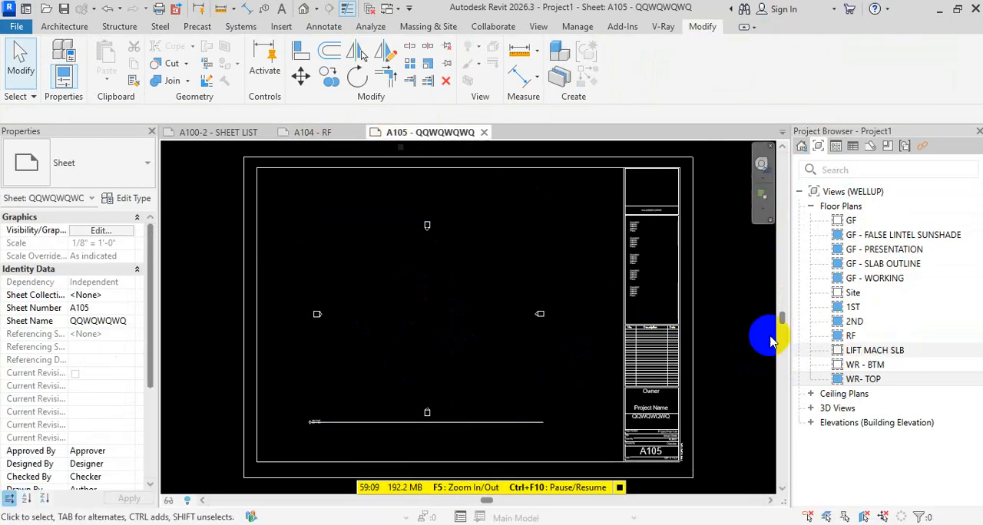
Examine the View List schedule on sheet A100-2 - SHEET LIST for the A105 entry
click(235, 132)
scroll(450, 399, up, 4)
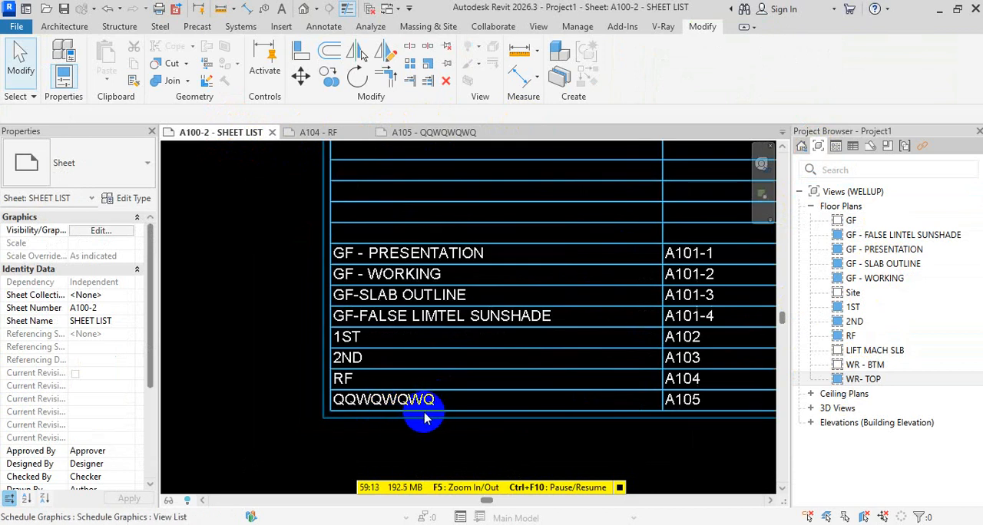
scroll(411, 423, down, 2)
scroll(572, 407, up, 3)
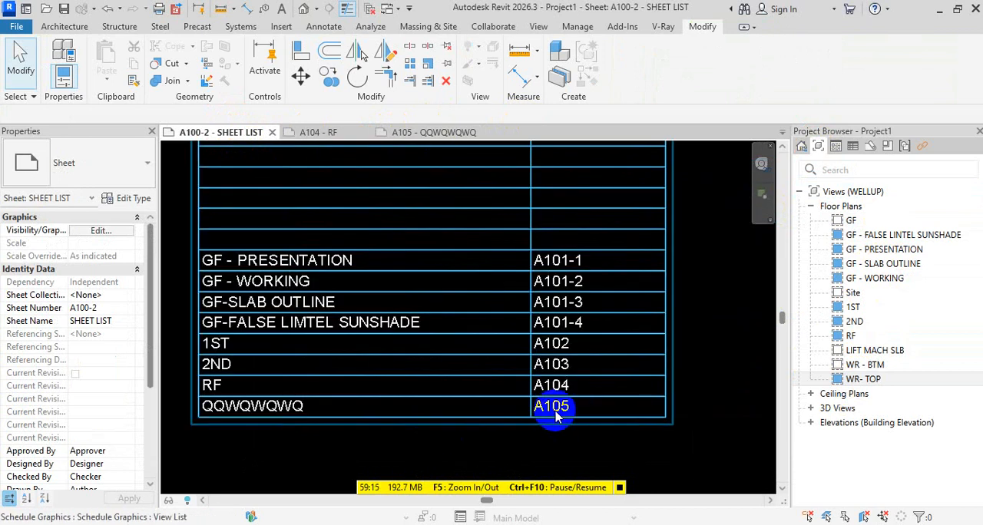
scroll(556, 415, down, 4)
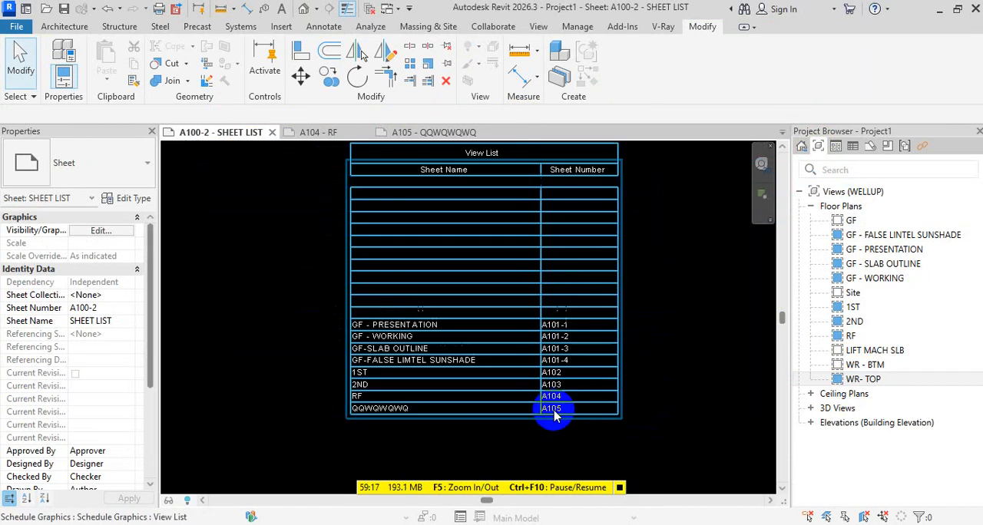
scroll(575, 346, down, 3)
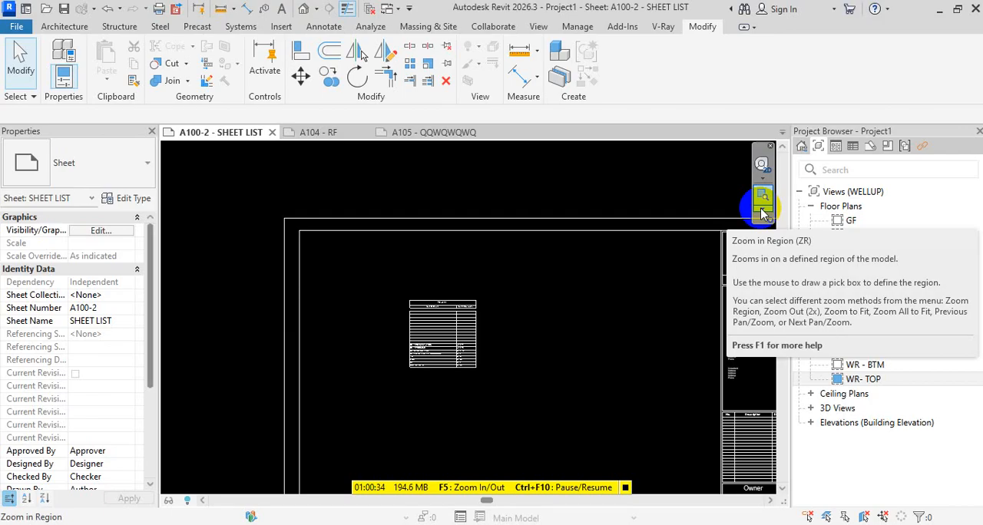
key(Escape)
key(Escape)
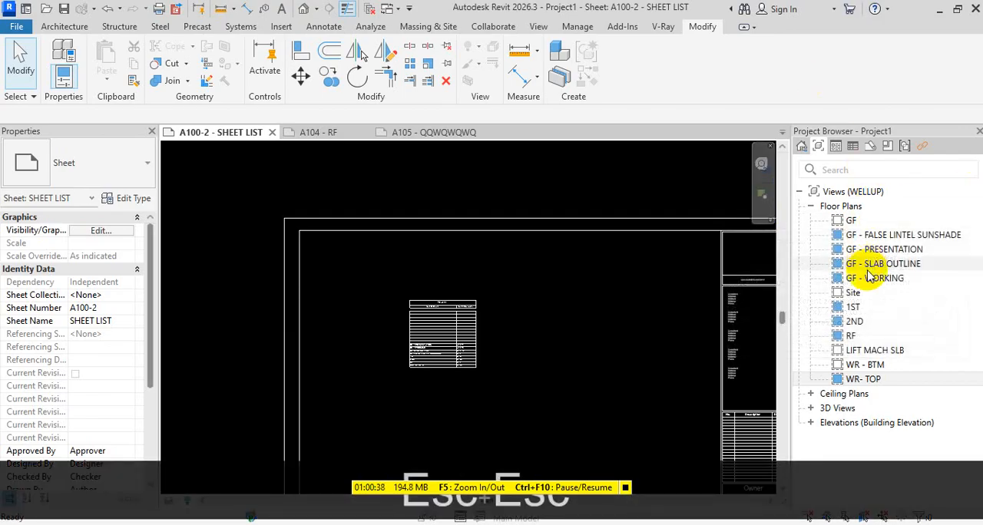
Open the GF - WORKING floor plan view
click(816, 136)
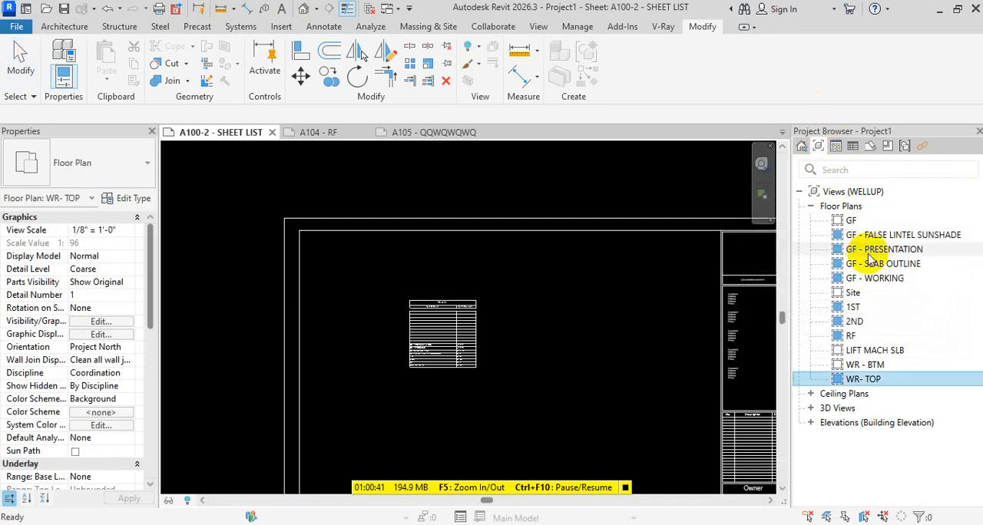
click(882, 281)
double_click(881, 281)
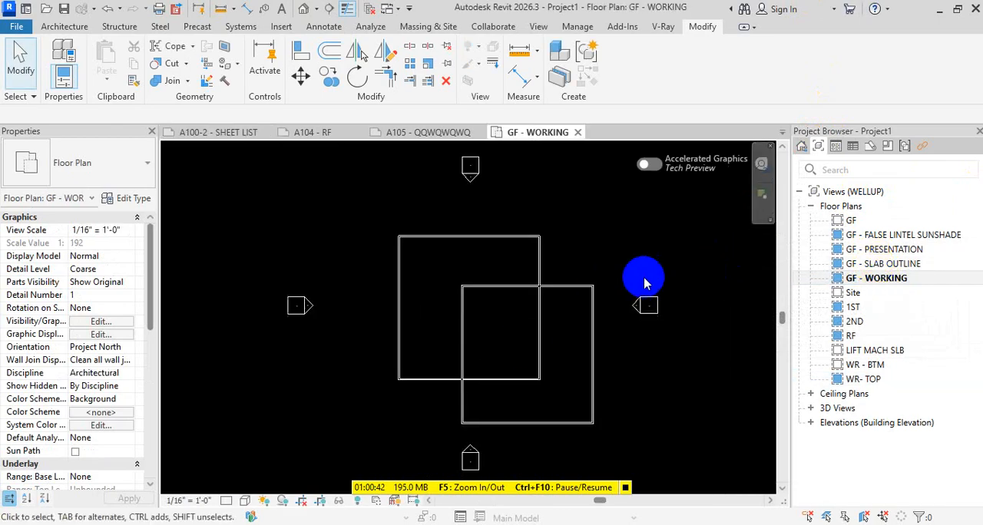
Place a text note without a leader reading QW inside the upper-left walls of the GF - WORKING plan
scroll(461, 263, up, 3)
middle_drag(460, 263, 499, 300)
key(t)
key(x)
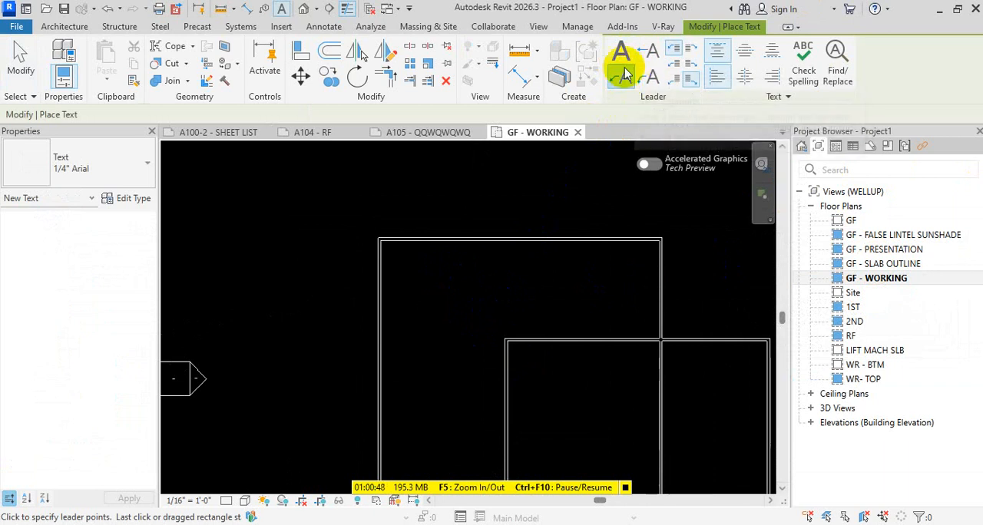
click(620, 51)
click(474, 290)
scroll(495, 326, up, 2)
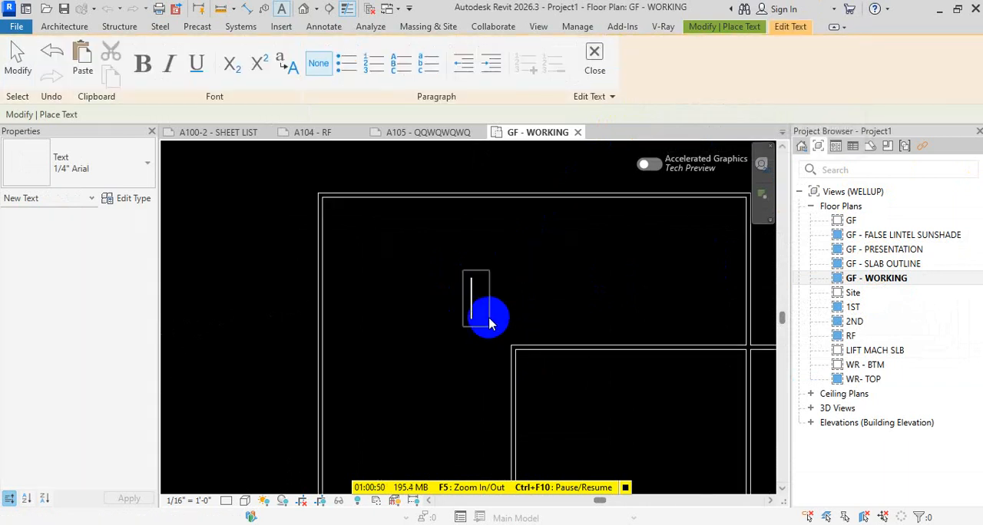
text(WQ)
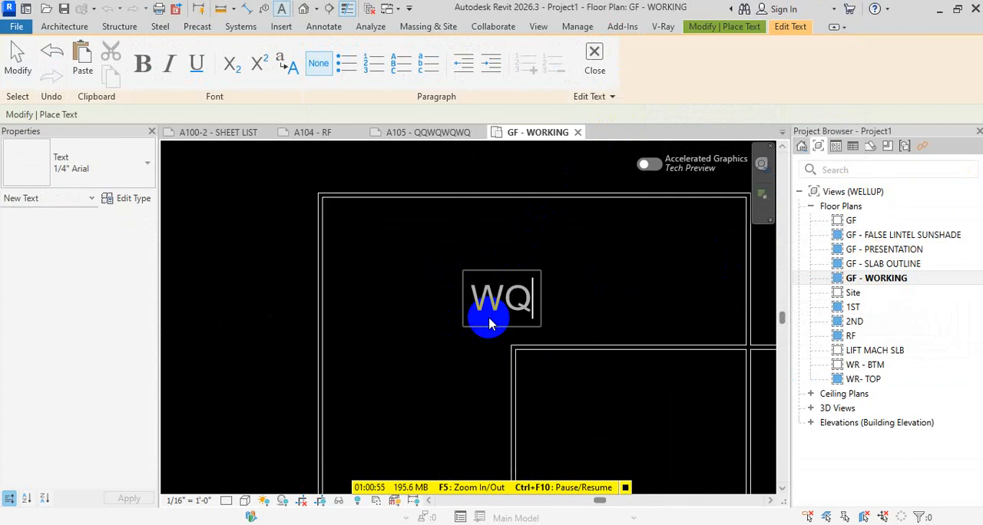
key(BackSpace)
key(BackSpace)
text(QW)
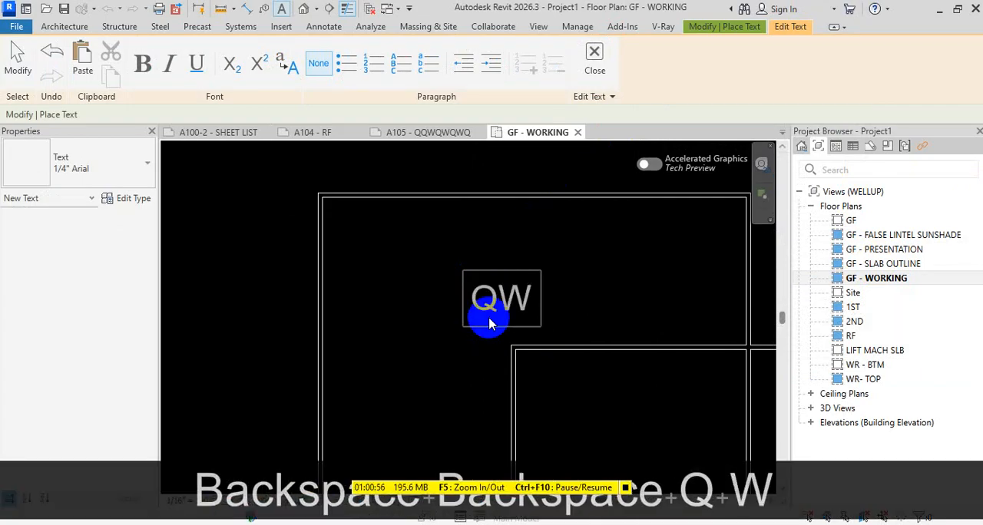
click(380, 260)
key(Escape)
key(Escape)
key(Escape)
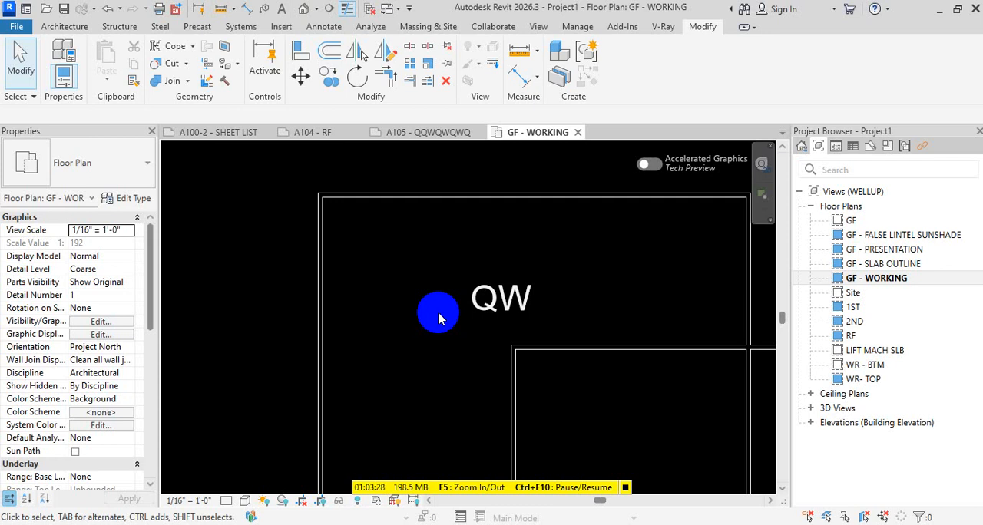
click(577, 26)
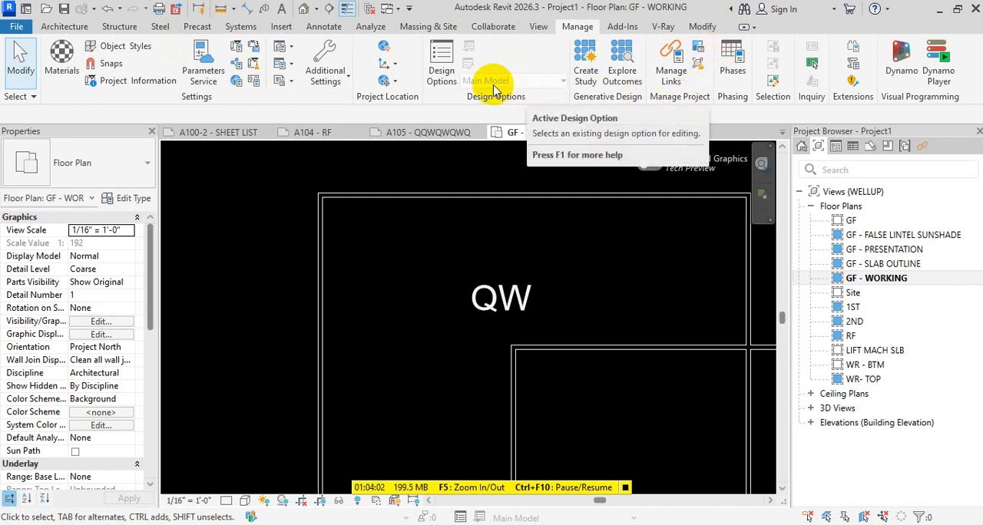
click(291, 82)
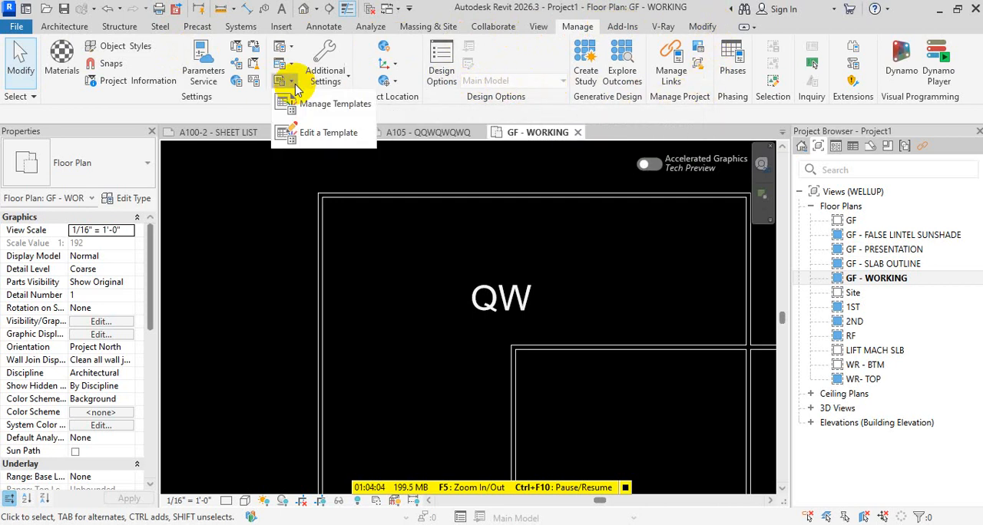
click(290, 65)
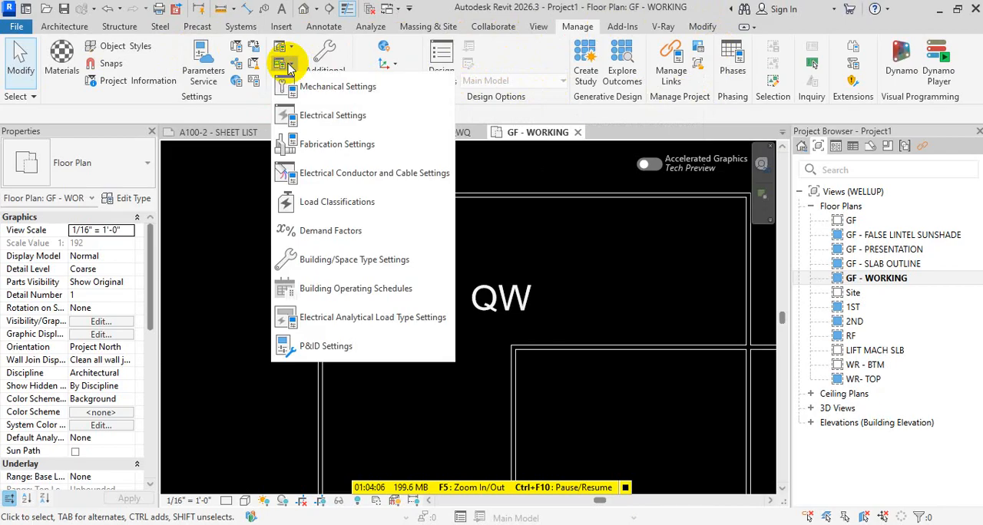
click(289, 48)
click(289, 48)
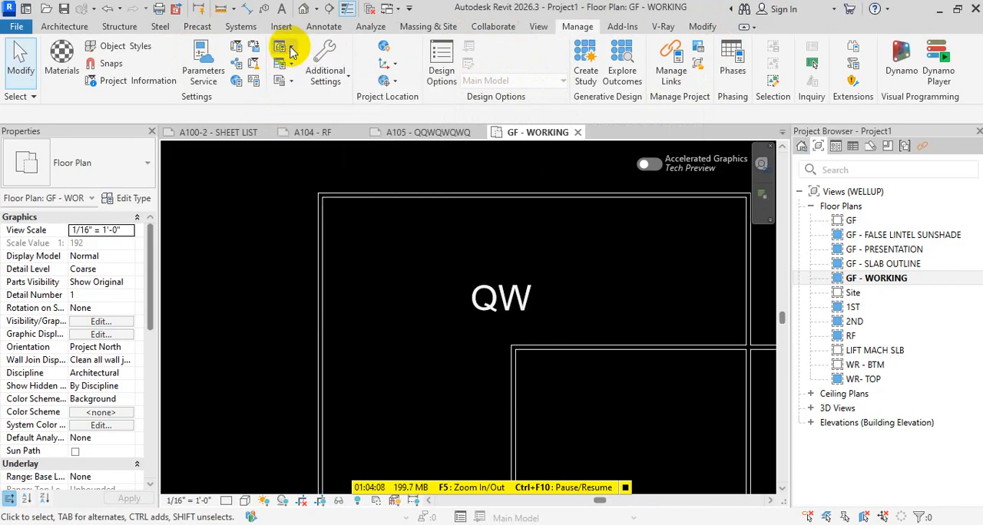
click(289, 49)
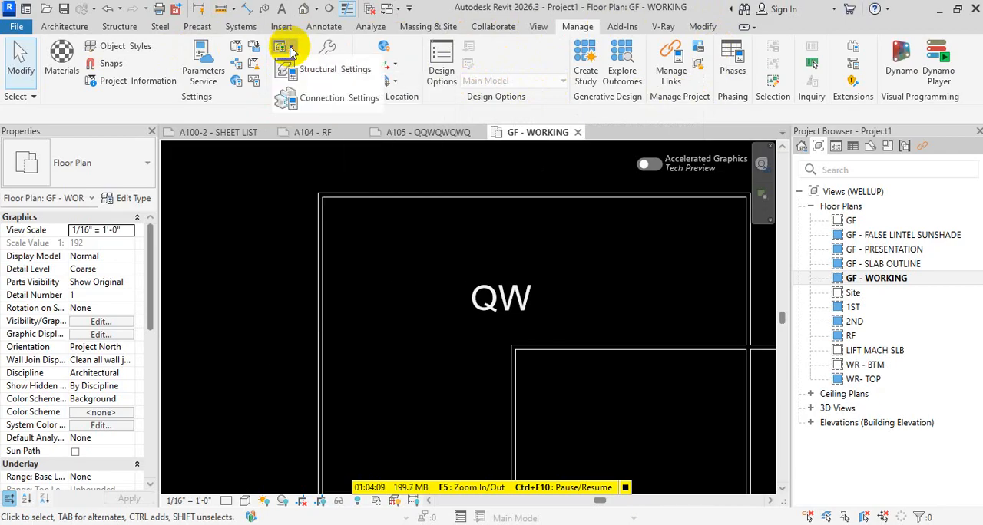
Examine the unused views and families offered by Purge Unused, dismissing the save reminder and closing without purging
click(254, 64)
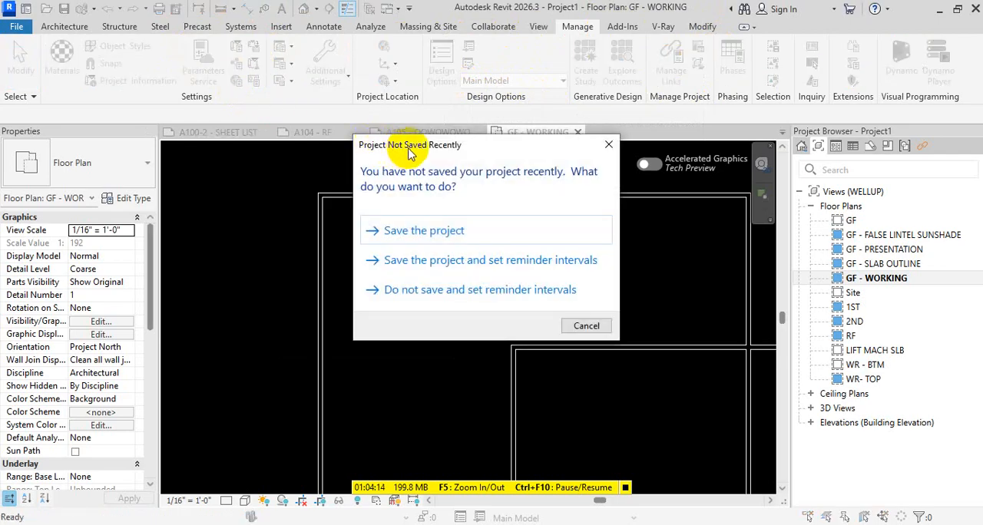
click(608, 145)
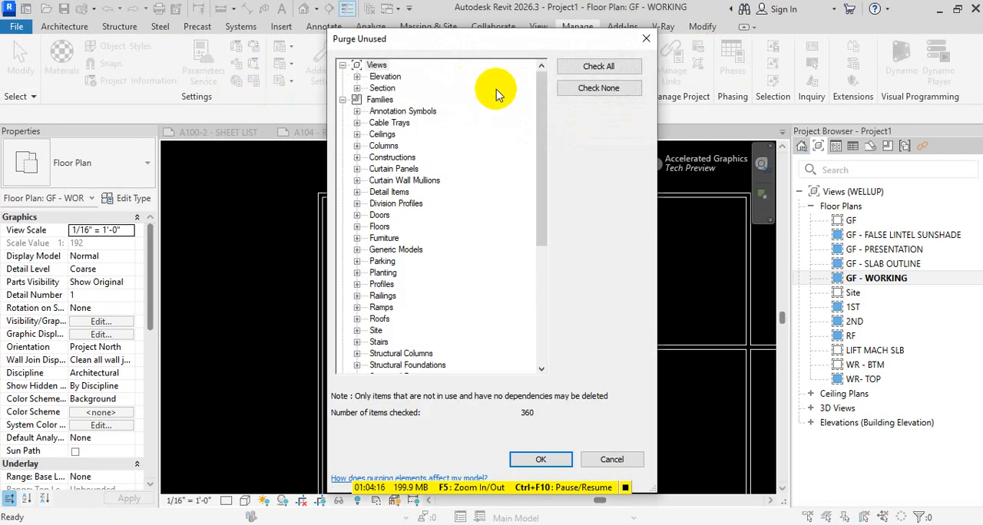
click(647, 40)
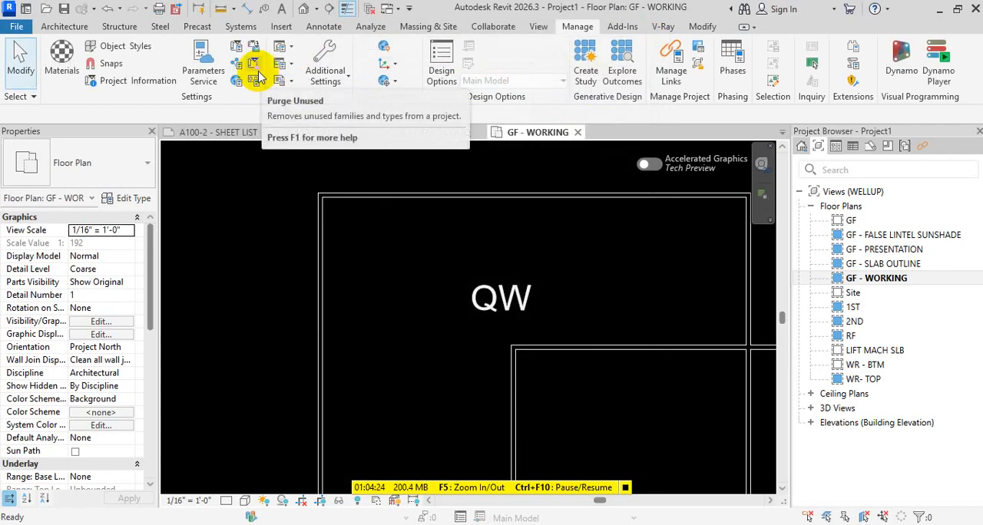
click(256, 68)
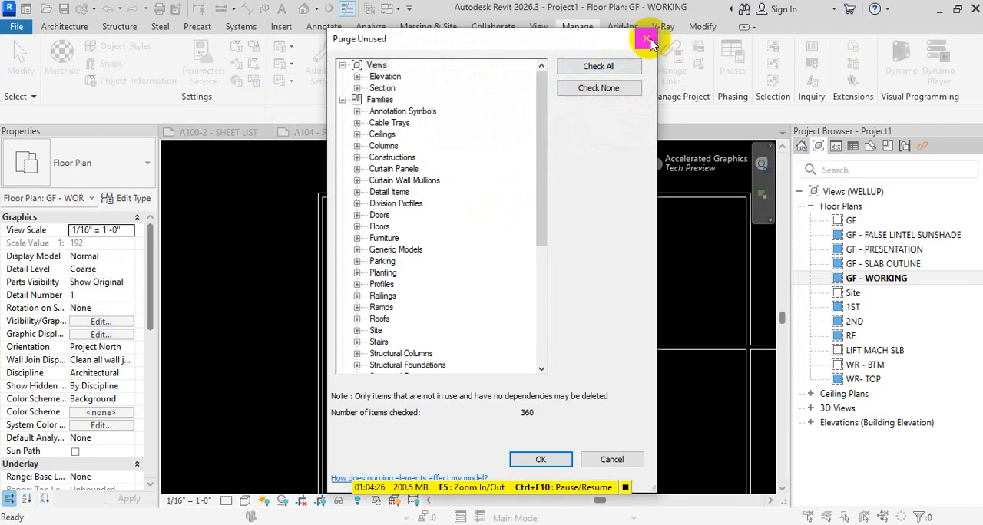
click(646, 39)
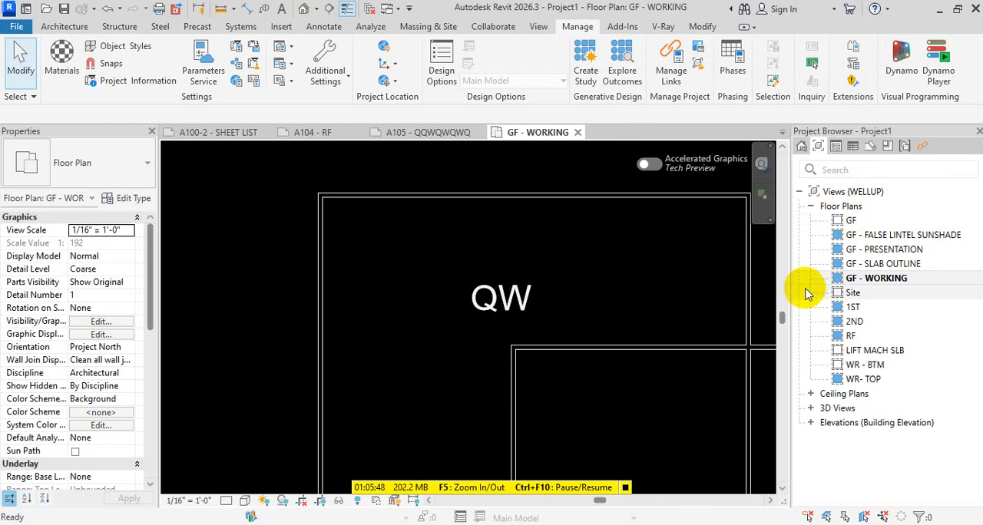
Examine the available printers, including Microsoft Print to PDF, in the Print dialog for the GF - WORKING plan, without printing
scroll(451, 256, down, 5)
scroll(478, 264, down, 2)
middle_click(503, 291)
middle_click(503, 291)
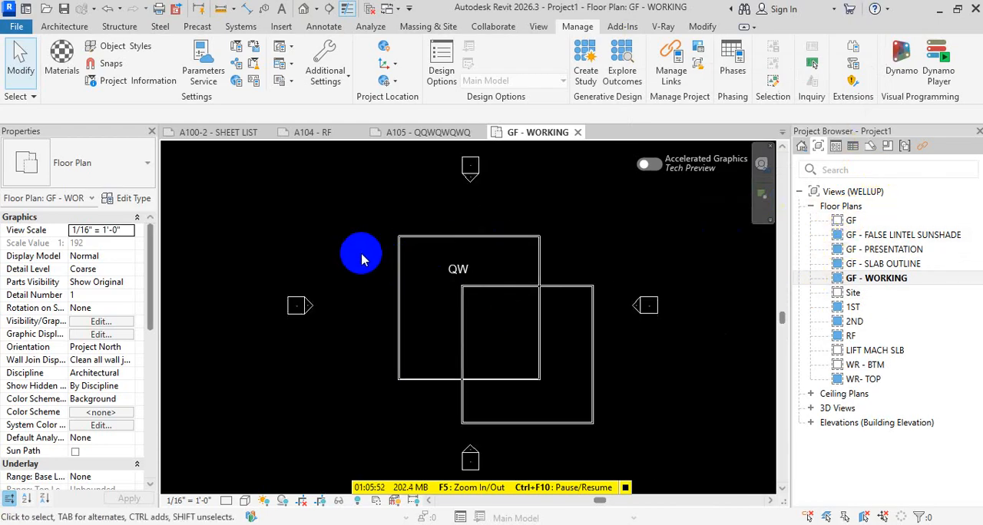
key(ctrl+p)
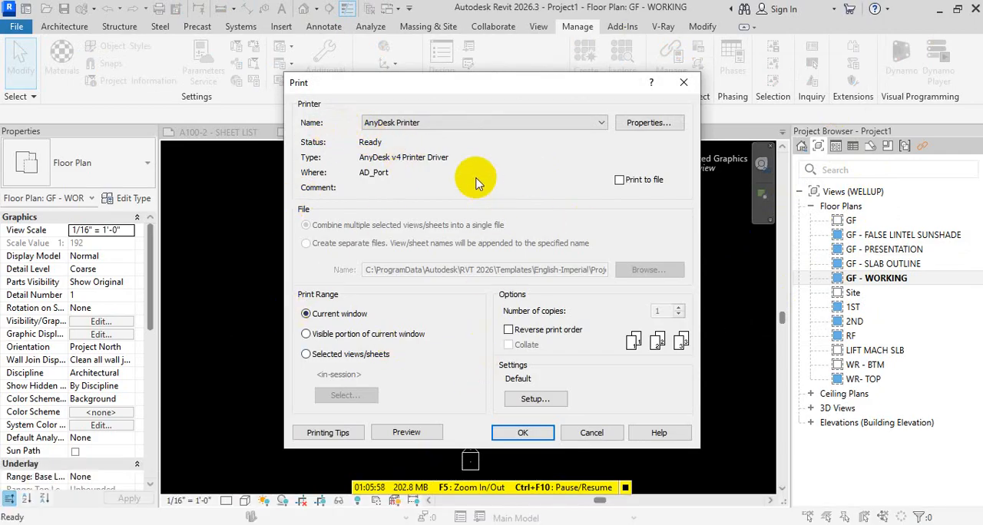
click(473, 123)
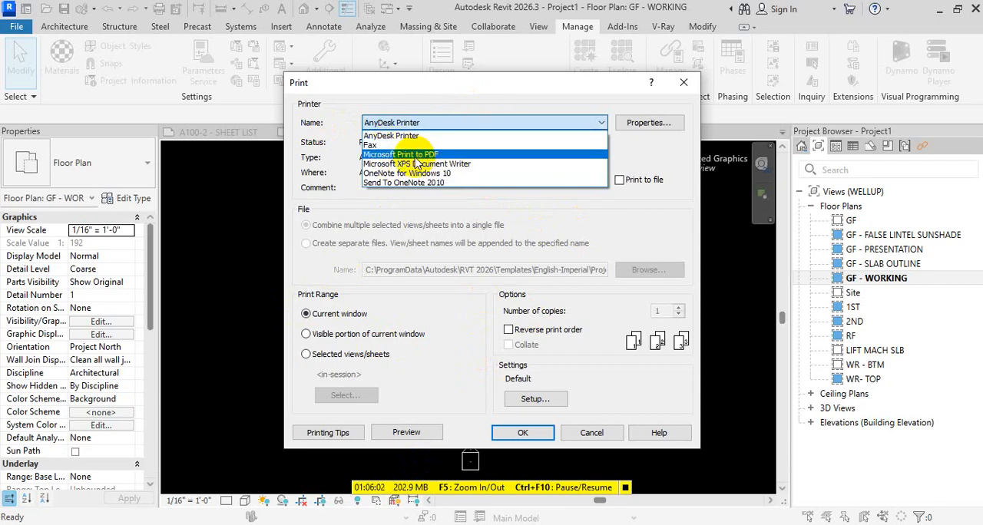
key(Escape)
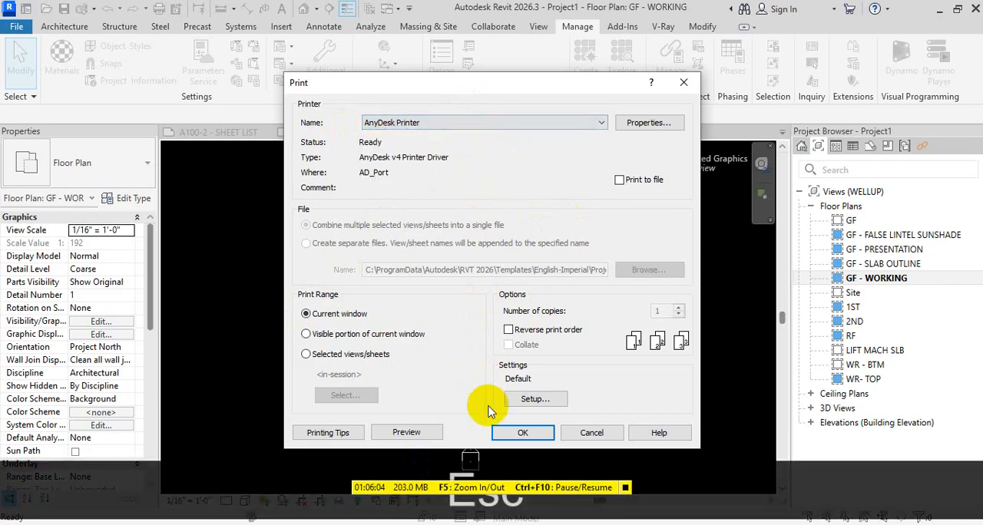
click(683, 82)
Draw a short, slightly tilted Generic - 8" wall about 36' long, far to the left of the building in GF - WORKING
scroll(570, 325, down, 2)
scroll(570, 325, up, 3)
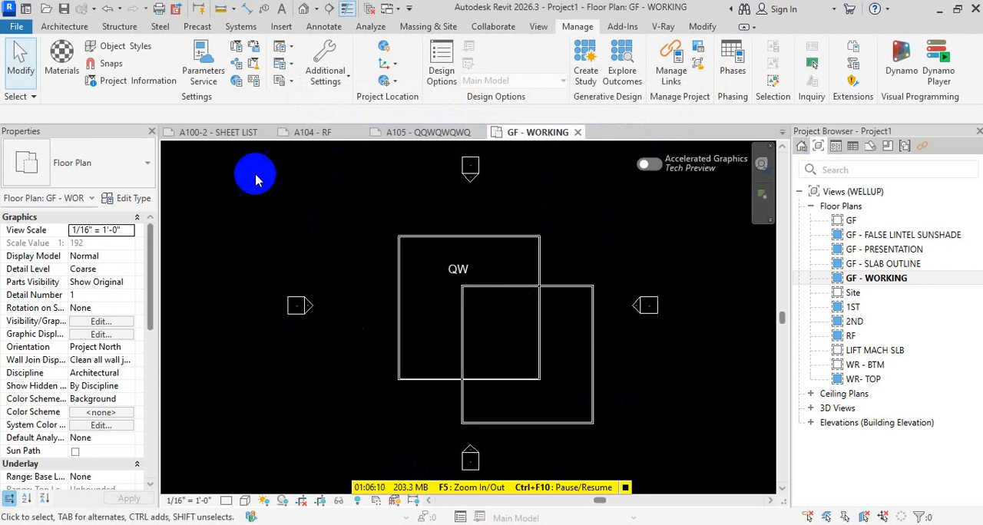
scroll(426, 238, down, 4)
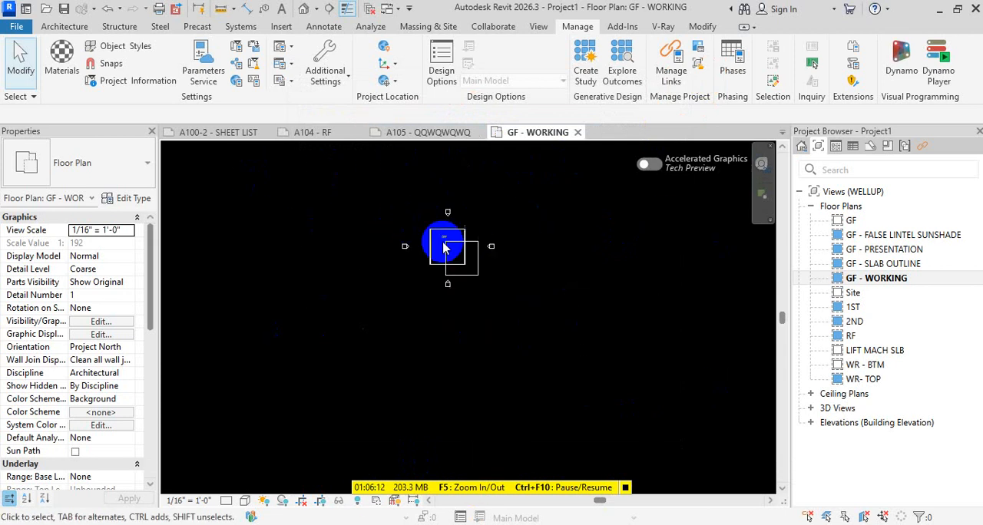
middle_drag(430, 235, 623, 270)
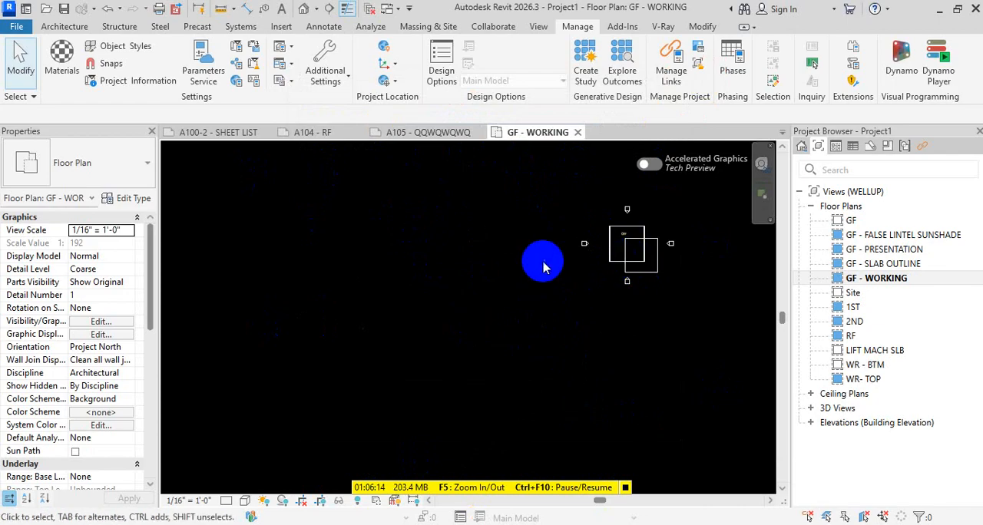
key(w)
key(a)
click(325, 300)
click(329, 317)
key(Escape)
key(Escape)
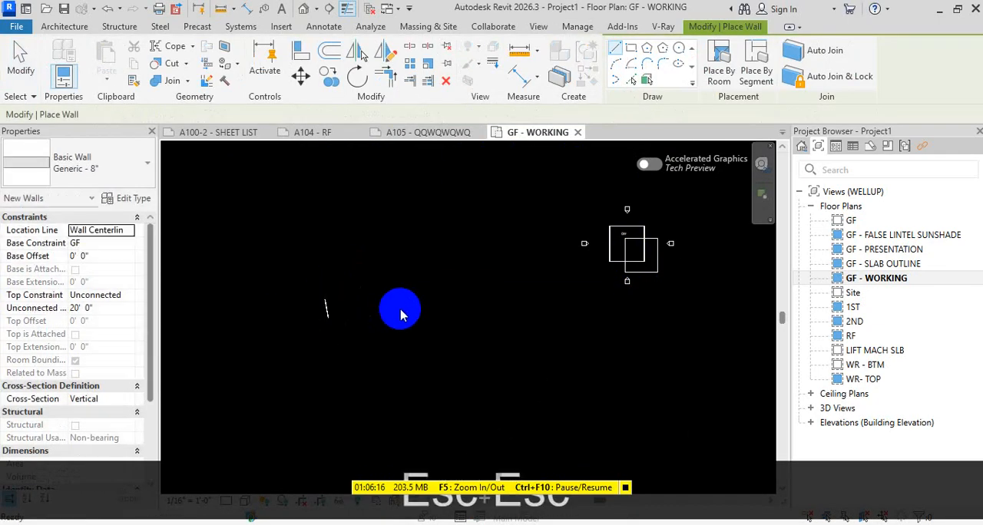
Delete the stray wall far to the left of the building and fit the whole GF - WORKING plan in the view
scroll(466, 254, up, 2)
middle_drag(466, 254, 414, 305)
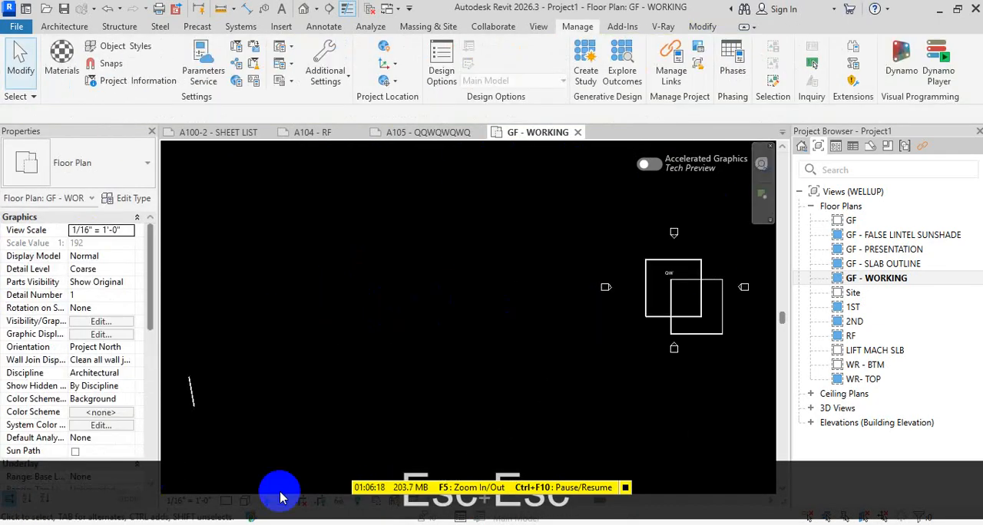
scroll(374, 347, down, 3)
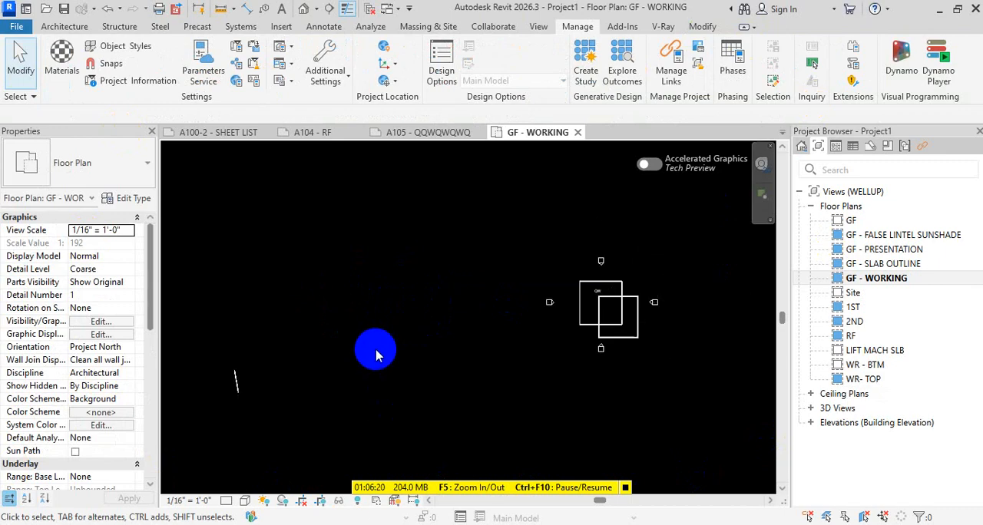
key(z)
key(space)
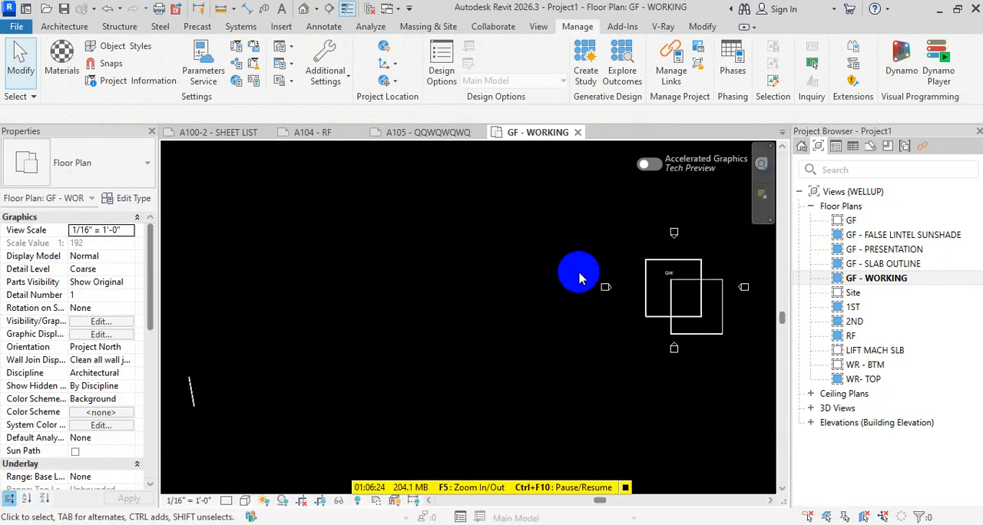
click(194, 398)
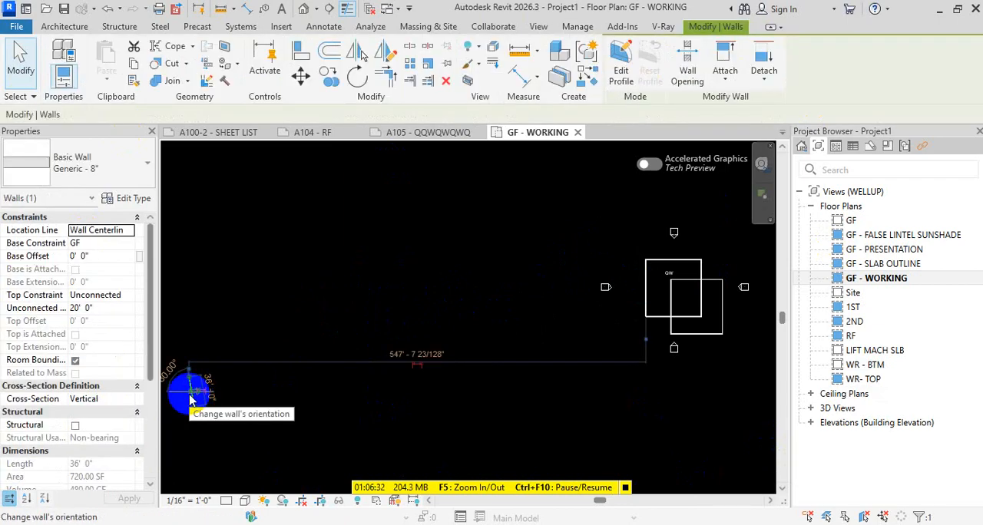
key(Delete)
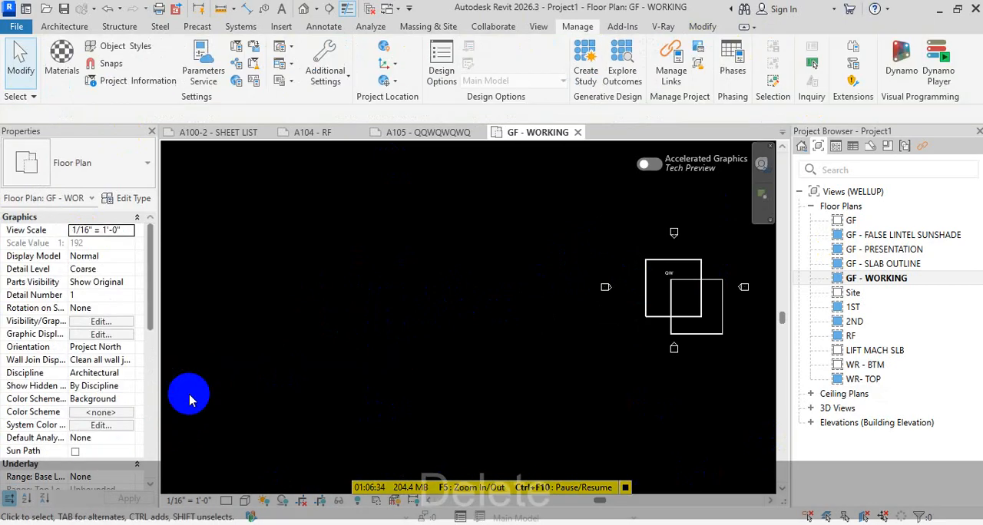
key(z)
key(space)
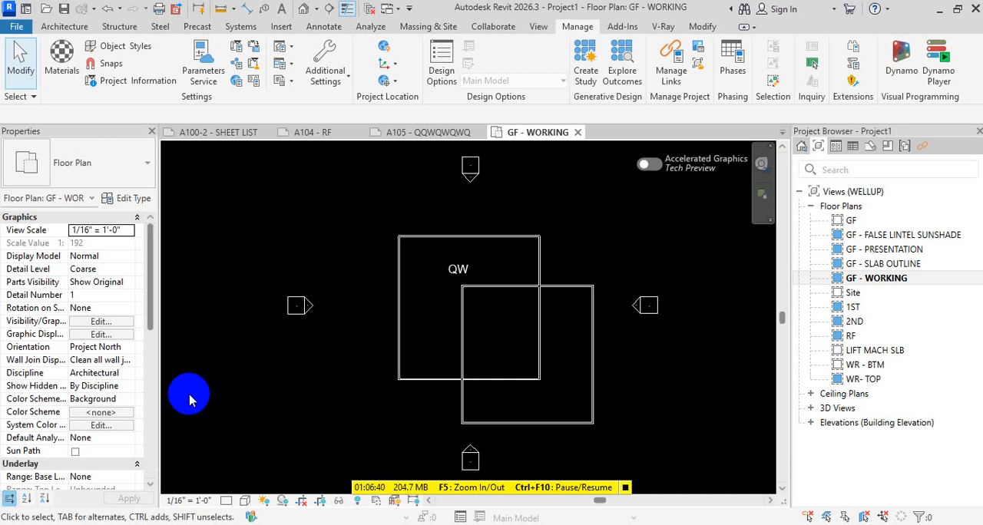
Open sheet A101-3 - GF-SLAB OUTLINE
key(Escape)
click(870, 146)
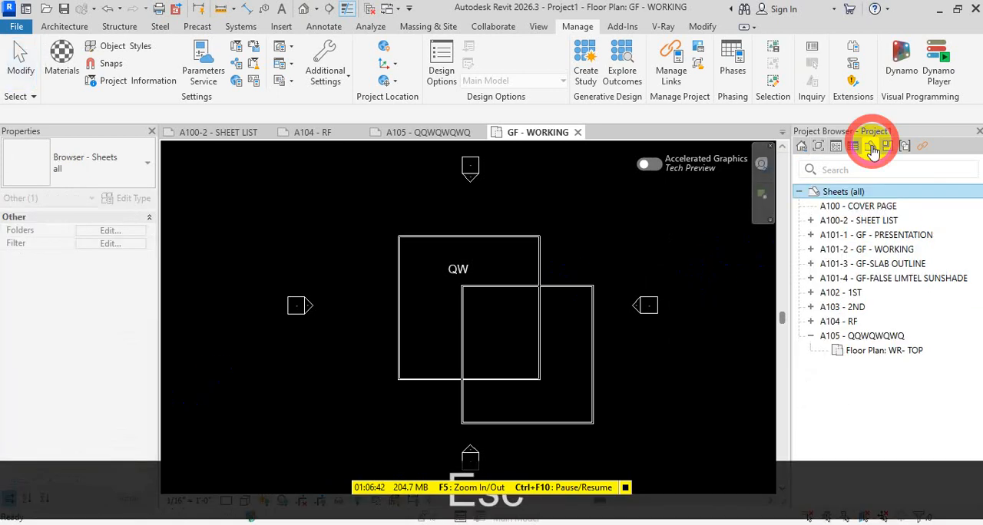
double_click(838, 263)
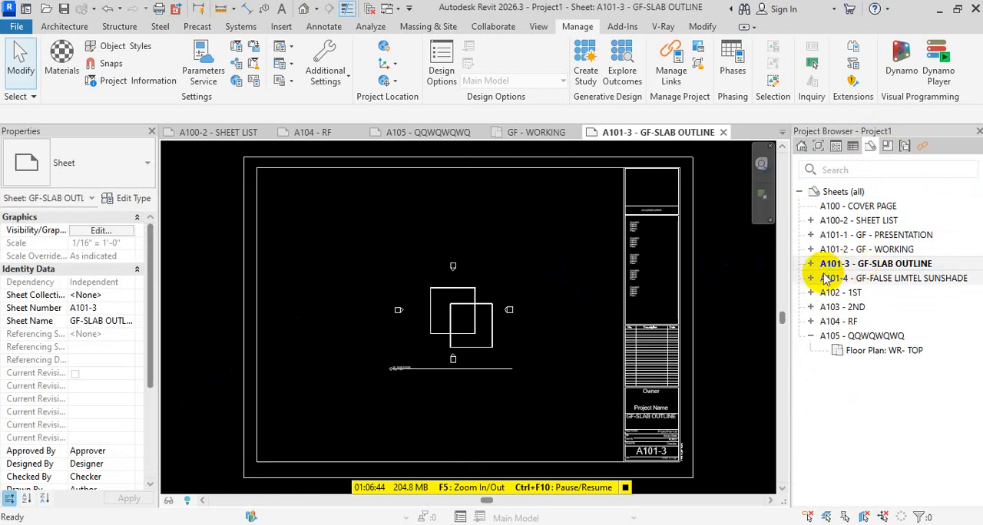
Set the print range to Selected views/sheets and examine the views and sheets available for the print set, without including any
key(ctrl+p)
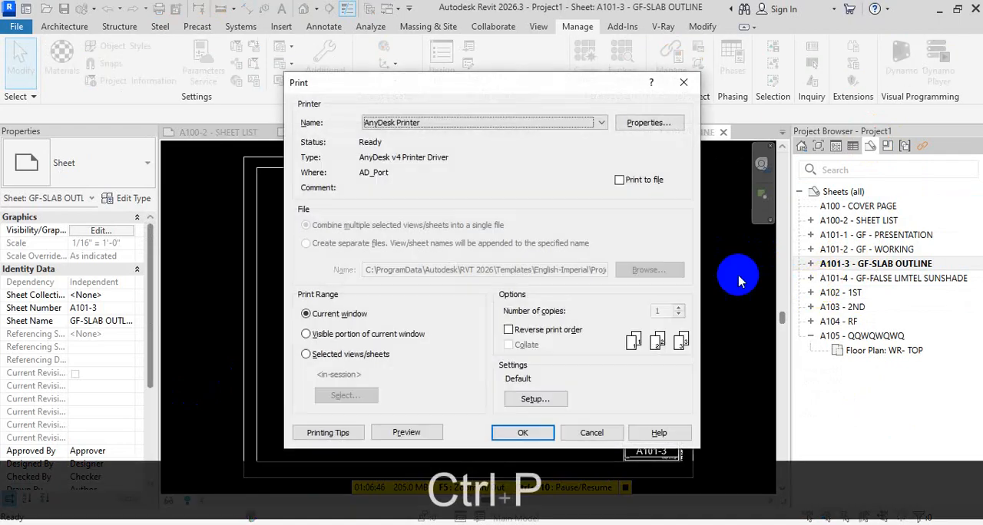
click(348, 356)
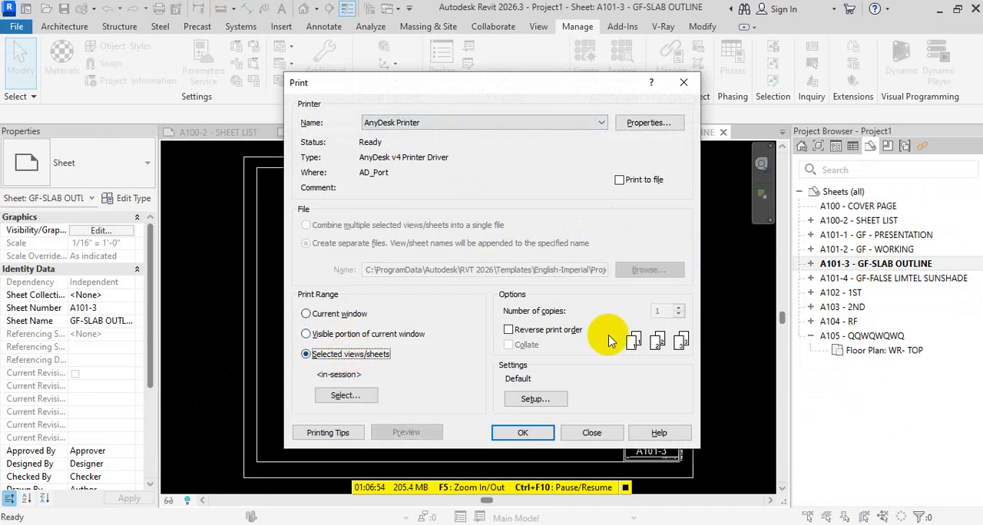
click(355, 397)
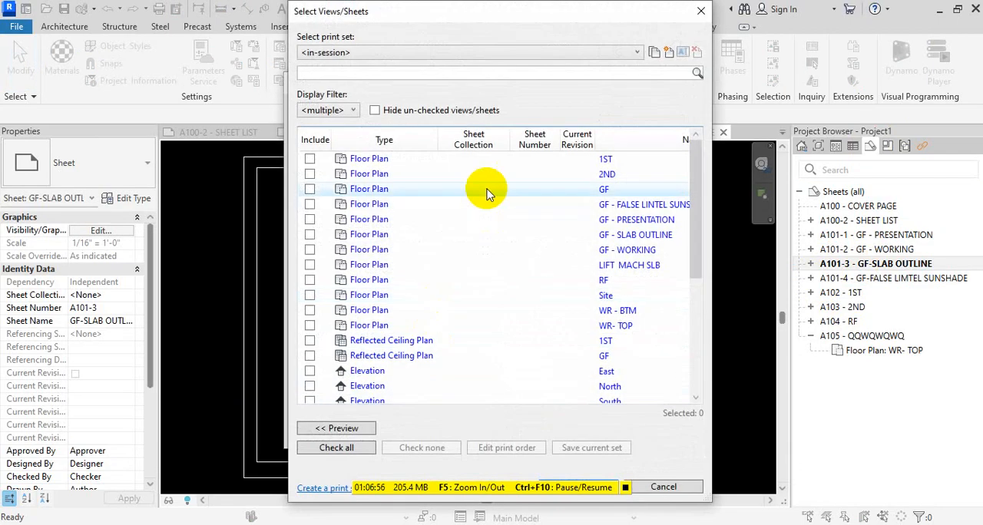
scroll(426, 331, down, 5)
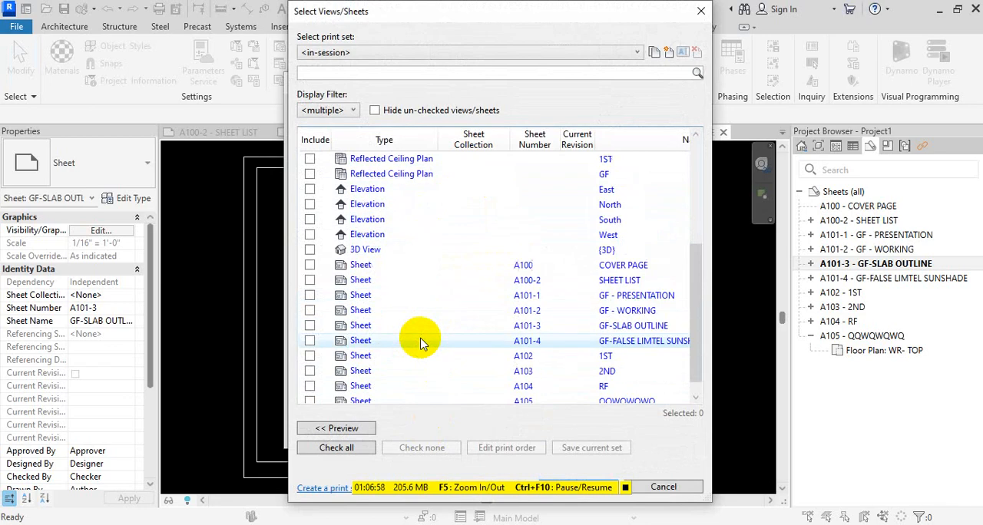
key(Escape)
key(Escape)
key(Escape)
key(Escape)
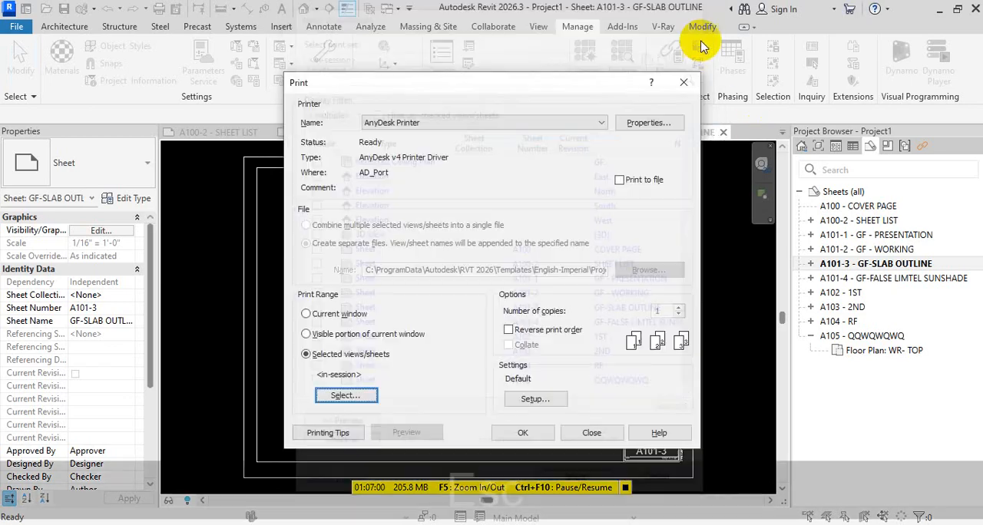